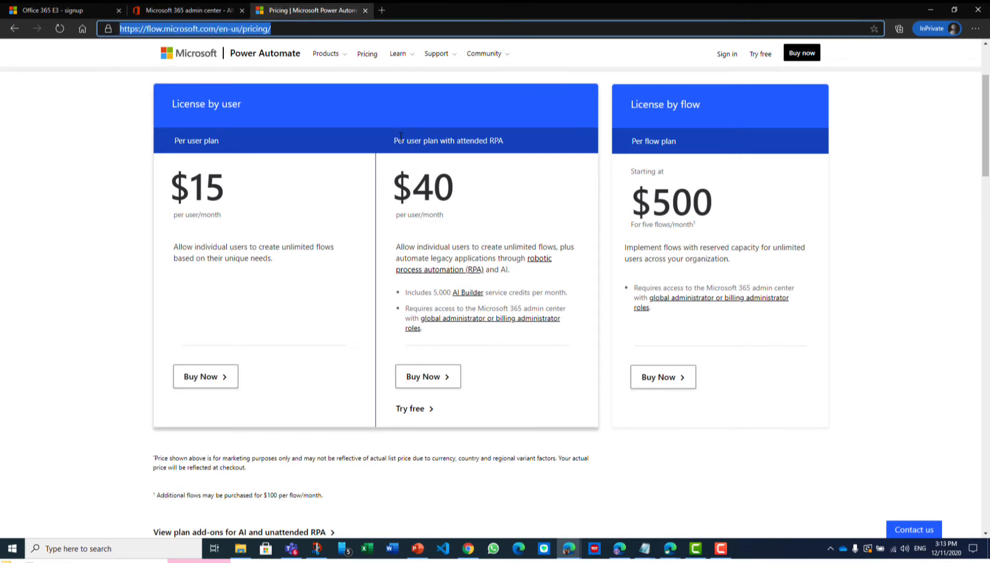
Request the free trial of the per user plan with attended RPA, choosing Belgium as country and declining promotional emails
click(419, 412)
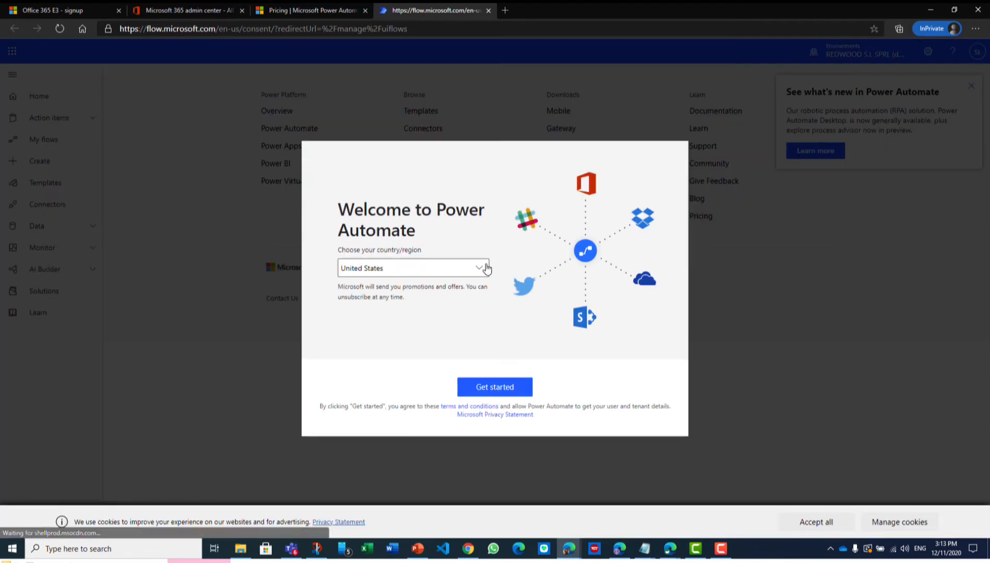
click(486, 268)
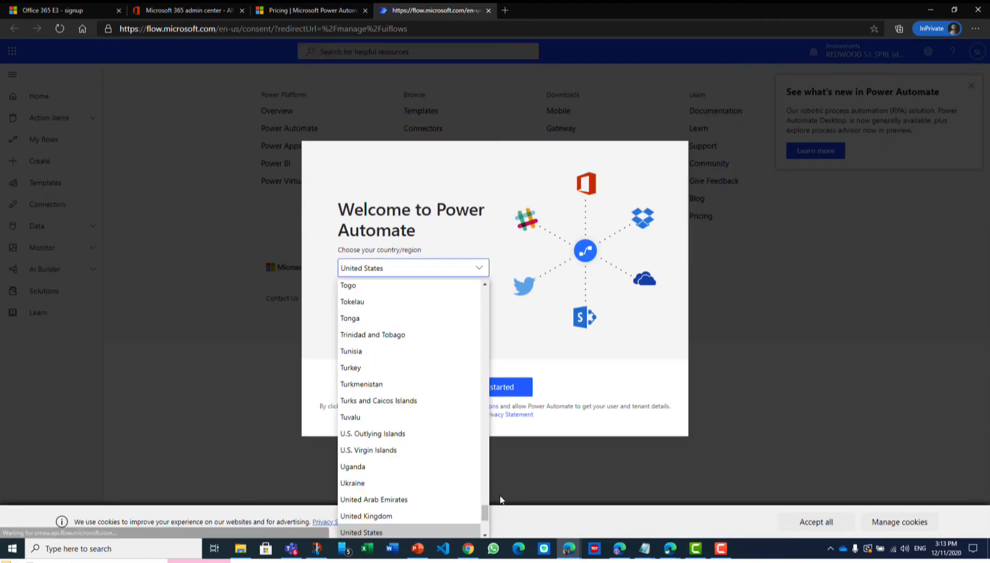
drag(487, 511, 510, 313)
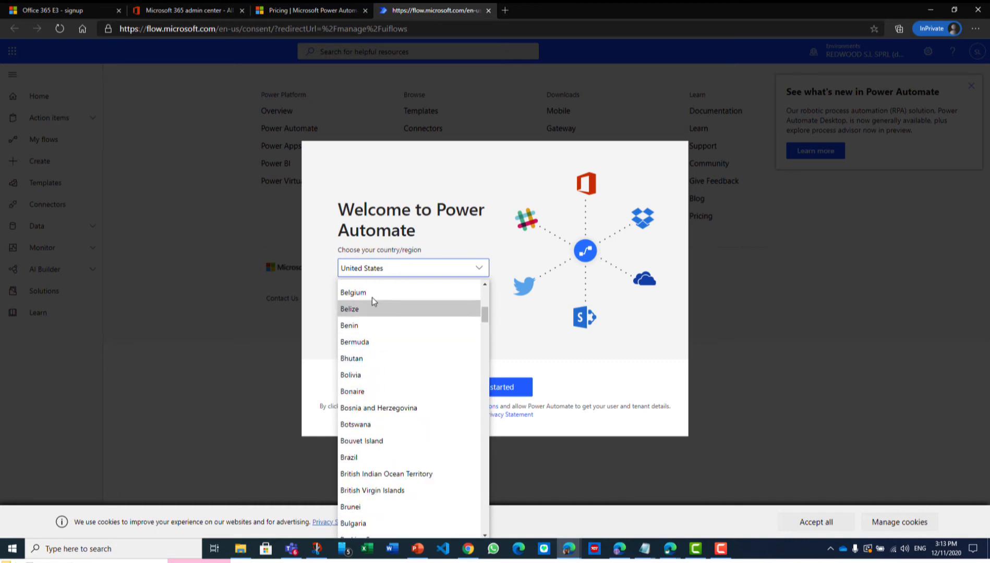
click(369, 288)
click(343, 294)
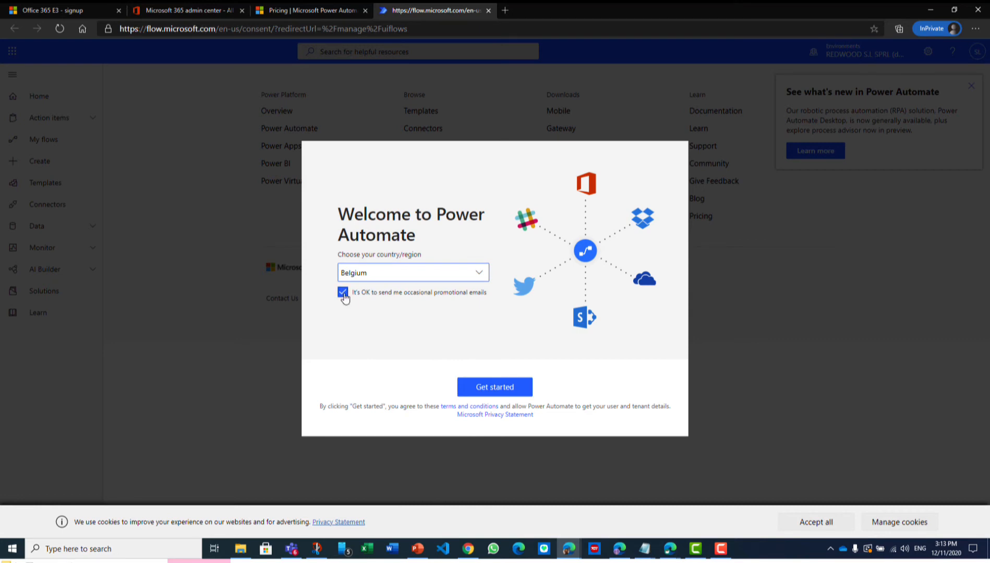
click(343, 294)
Accept the Power Automate welcome terms and start the free trial of the premium plans
click(504, 388)
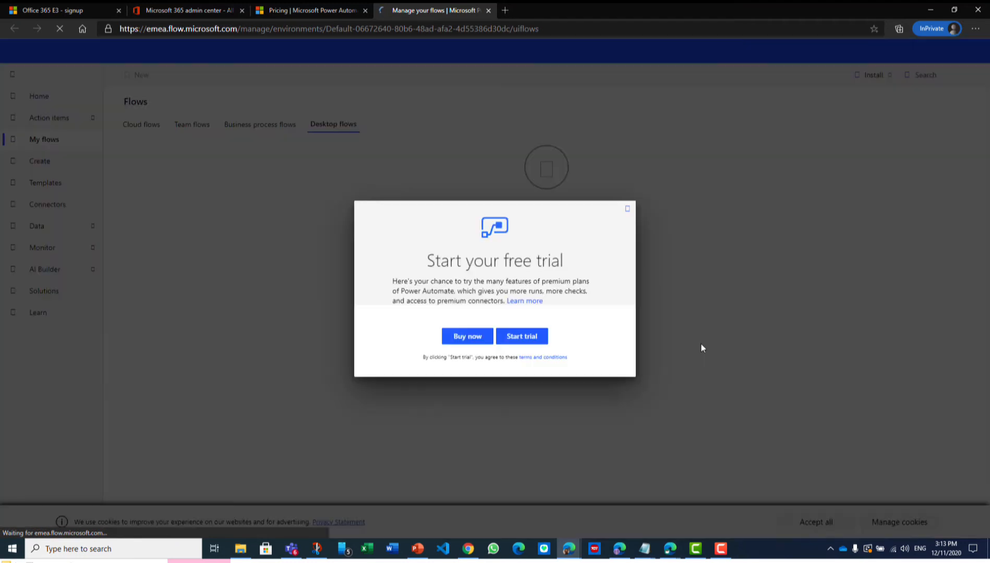
click(514, 340)
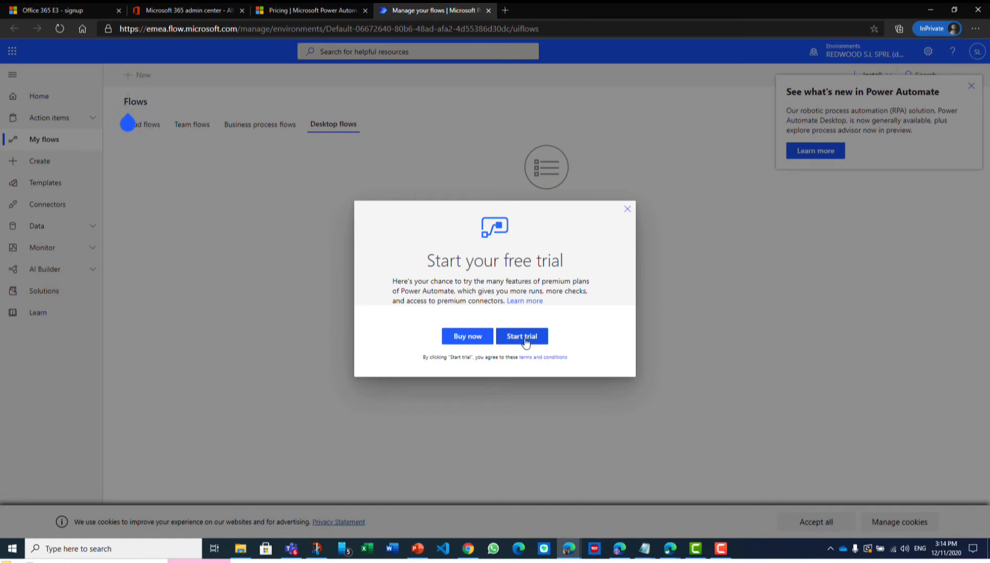
click(526, 342)
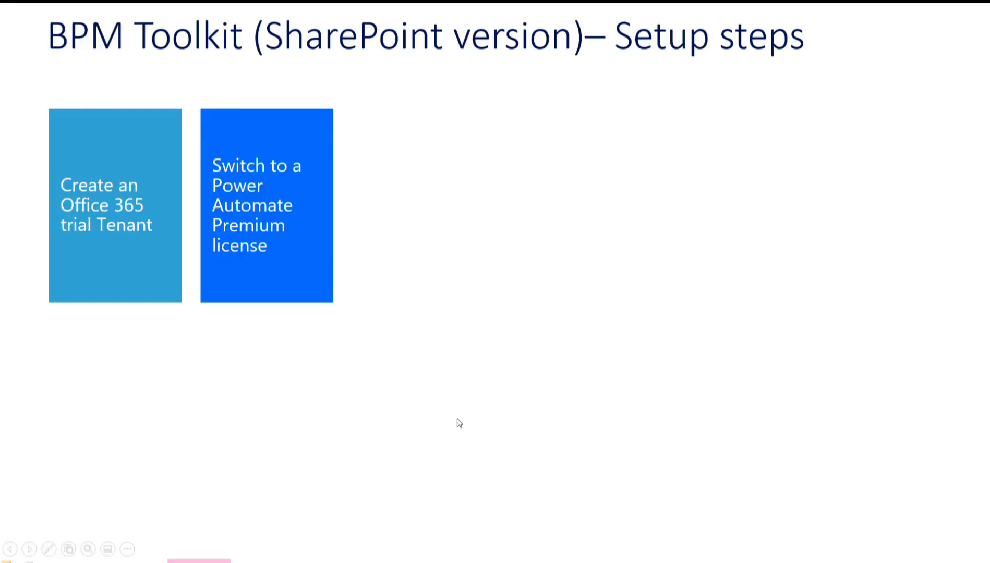
click(457, 418)
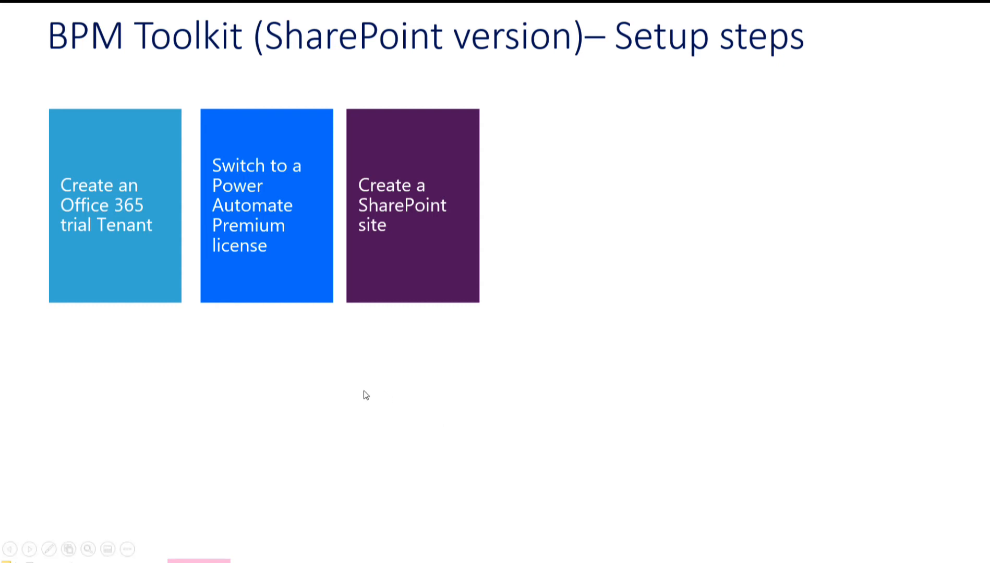
Switch to the browser, open SharePoint from office.com in place of the admin center, and dismiss its welcome tour
key(alt+Tab)
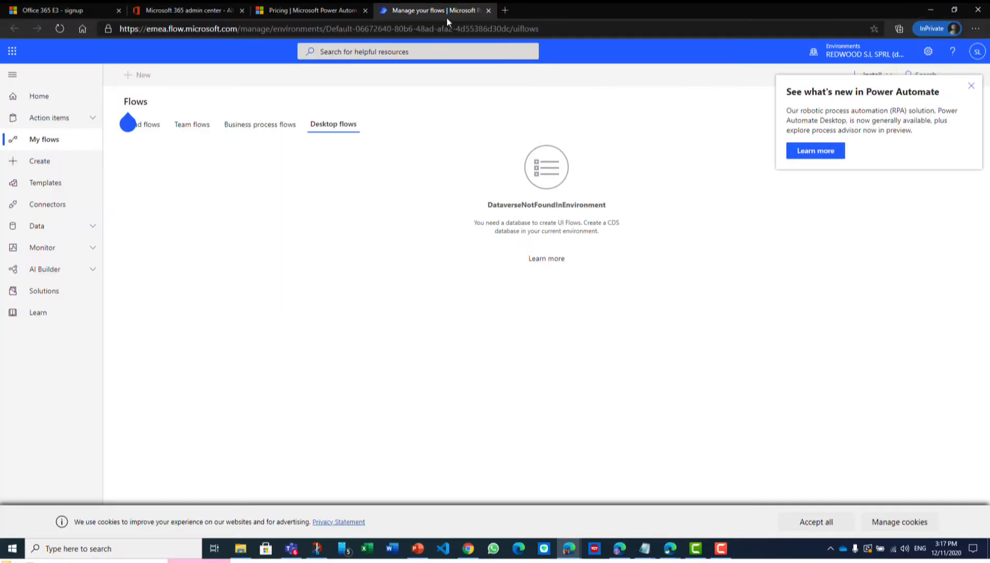
click(191, 13)
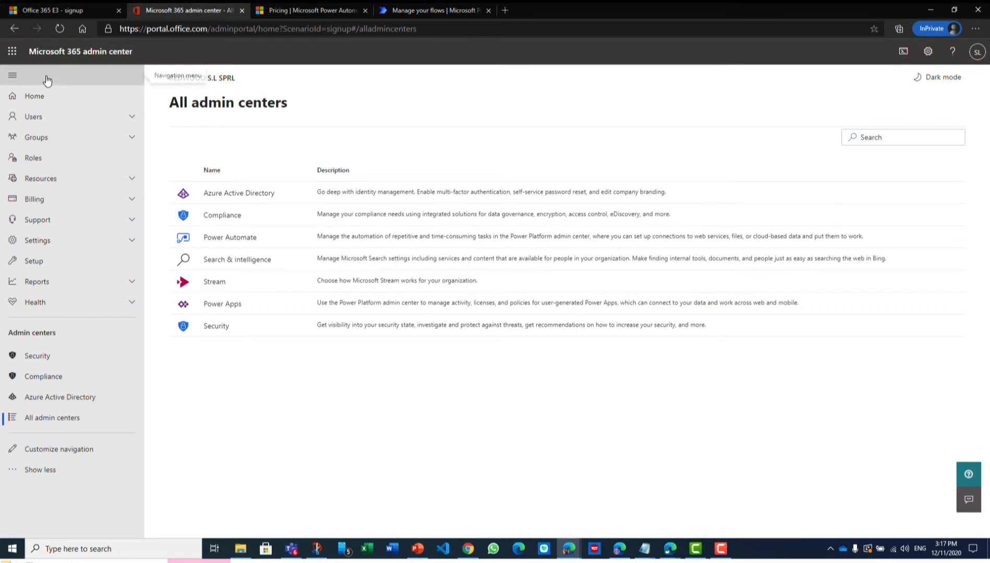
click(188, 29)
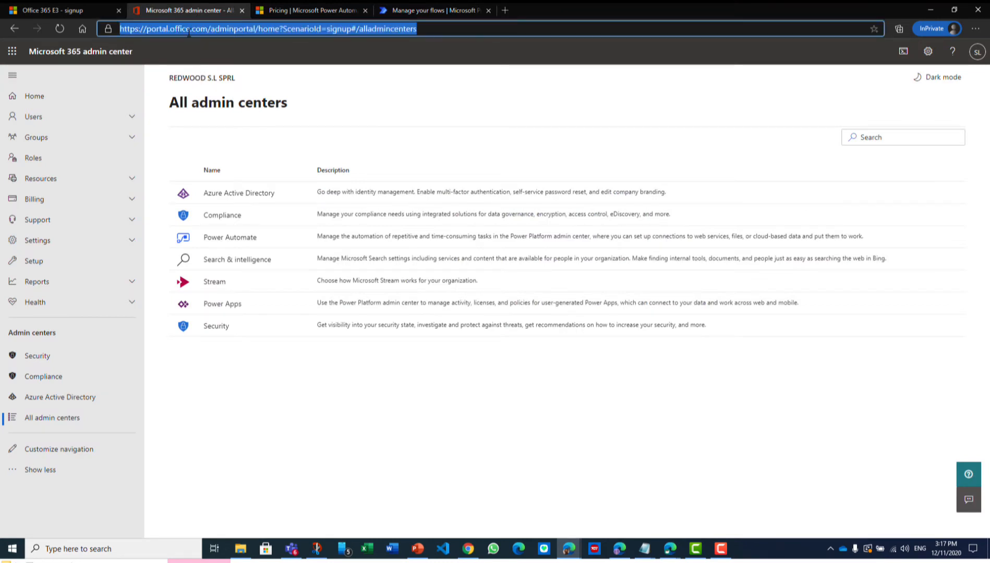
text(offic)
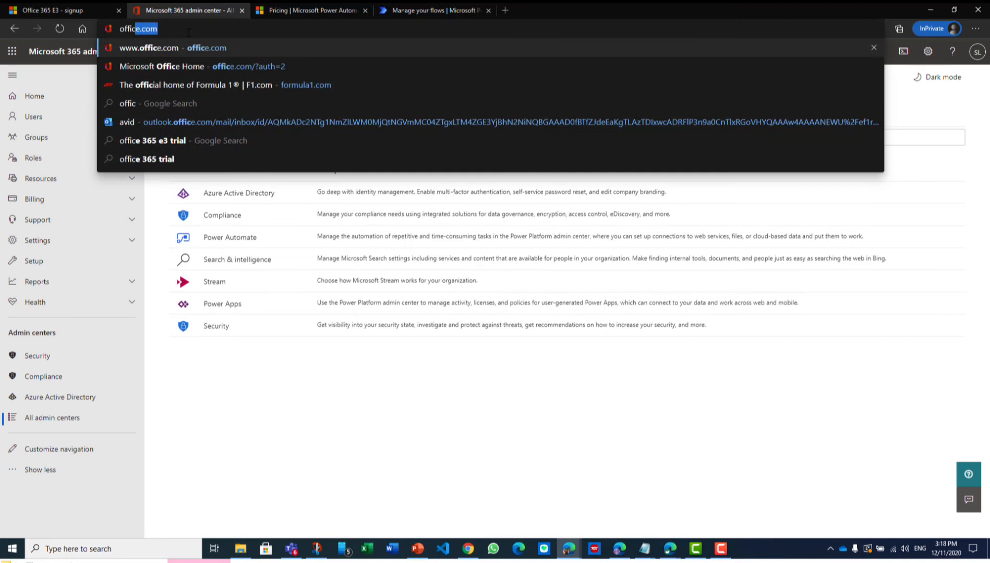
key(Return)
click(12, 294)
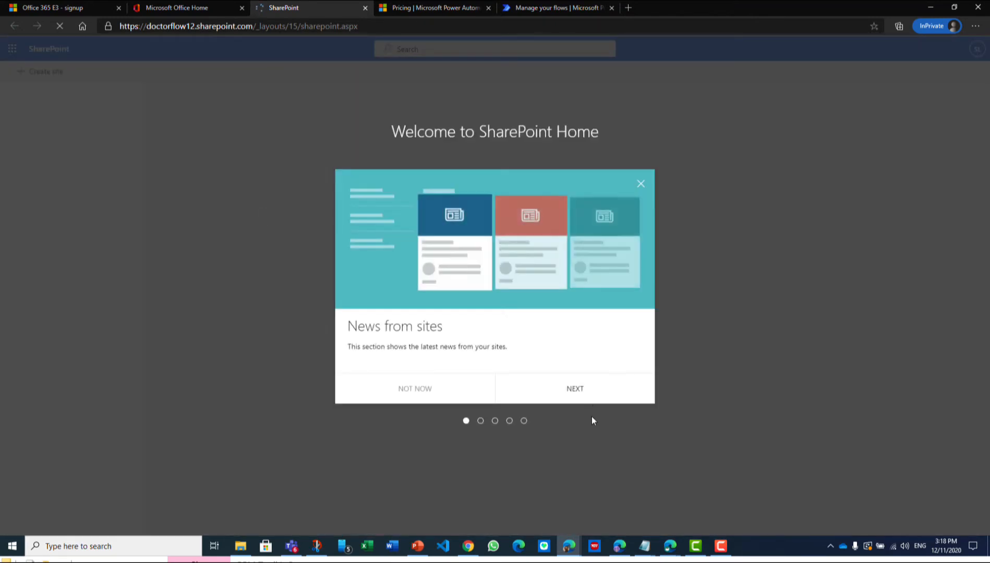
click(641, 184)
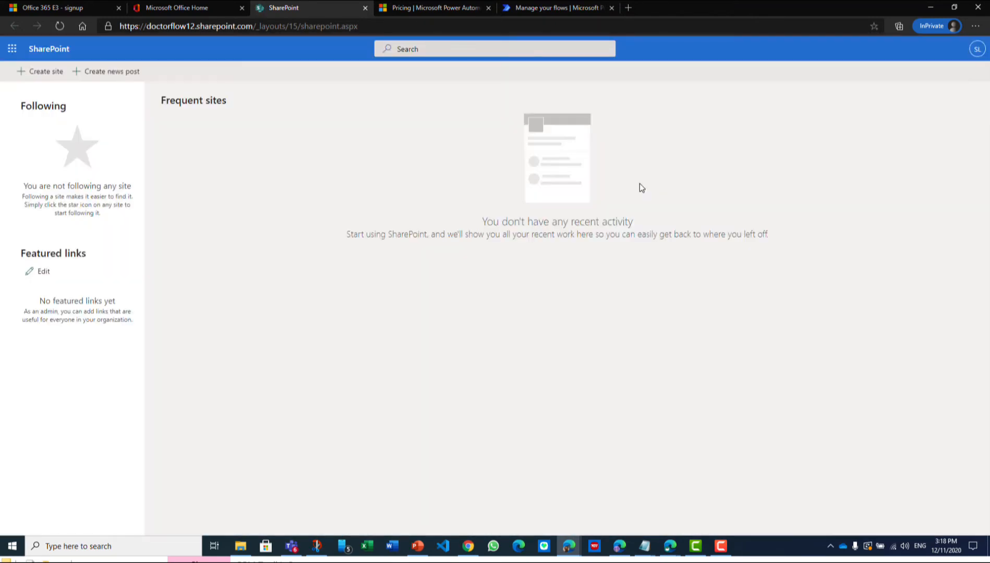
Start creating a SharePoint team site named BPM Toolkit
click(42, 73)
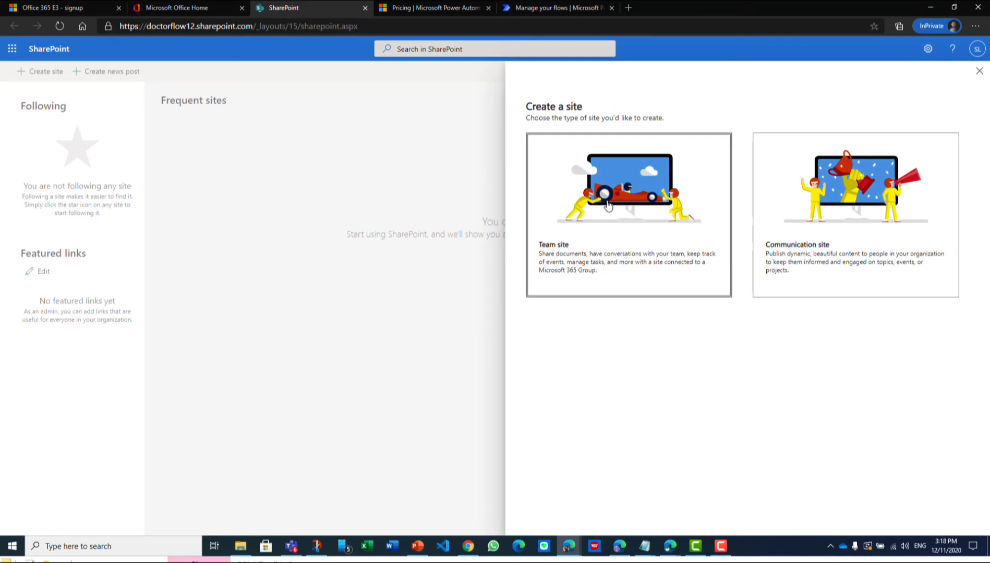
click(608, 206)
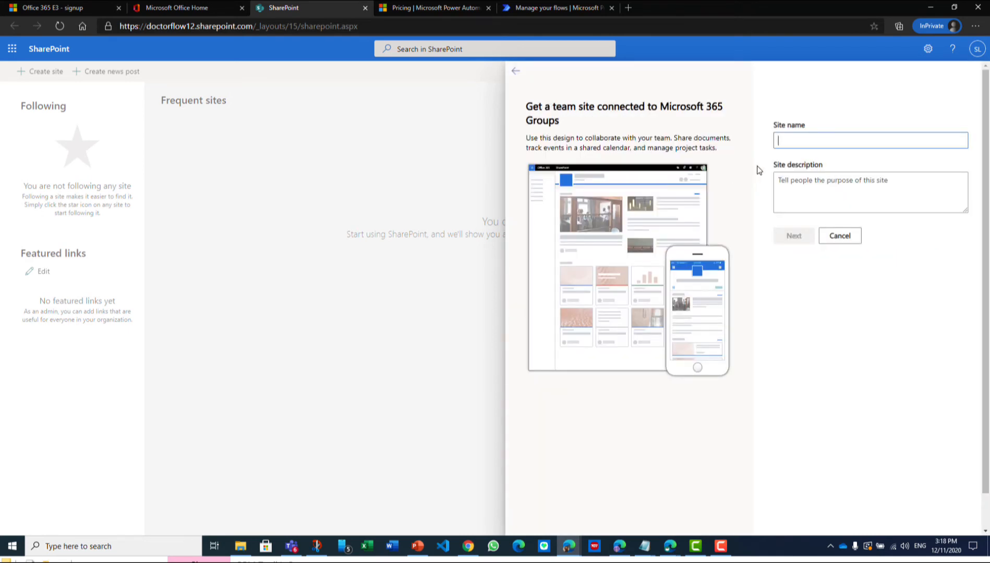
text(Boo)
key(BackSpace)
key(BackSpace)
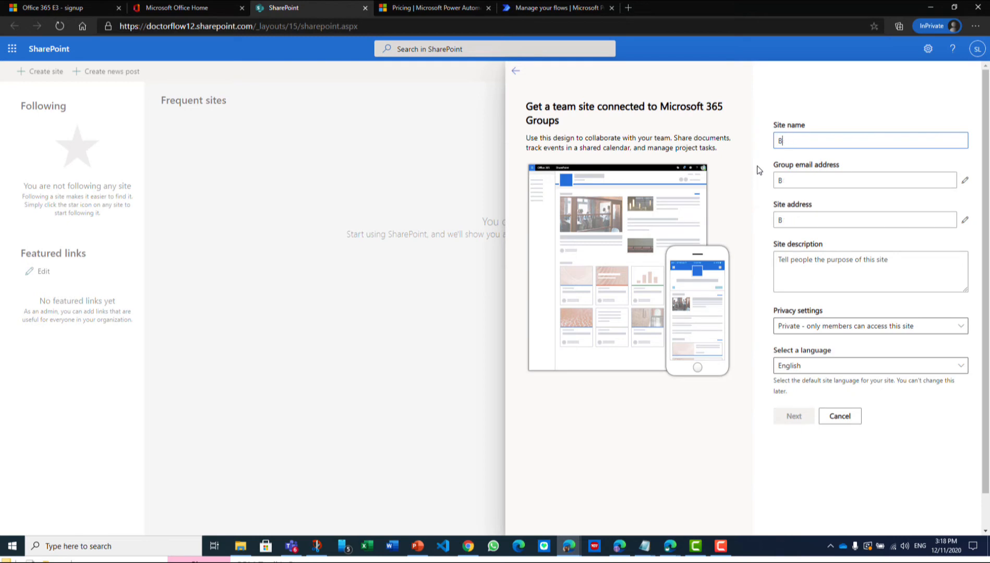
text(PM Toolkit)
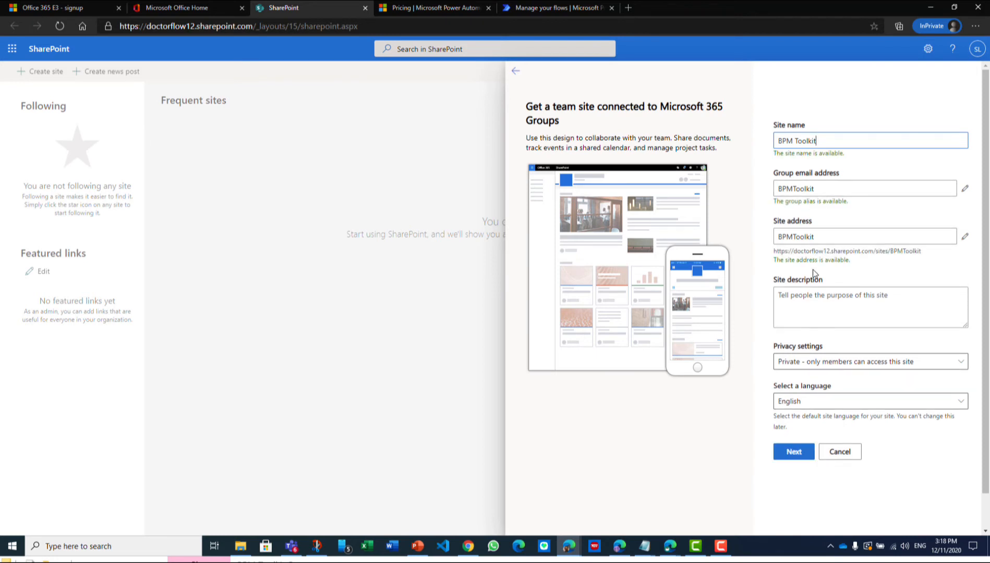
Make the site public to anyone in the organization and finish creating it without adding owners or members
click(962, 365)
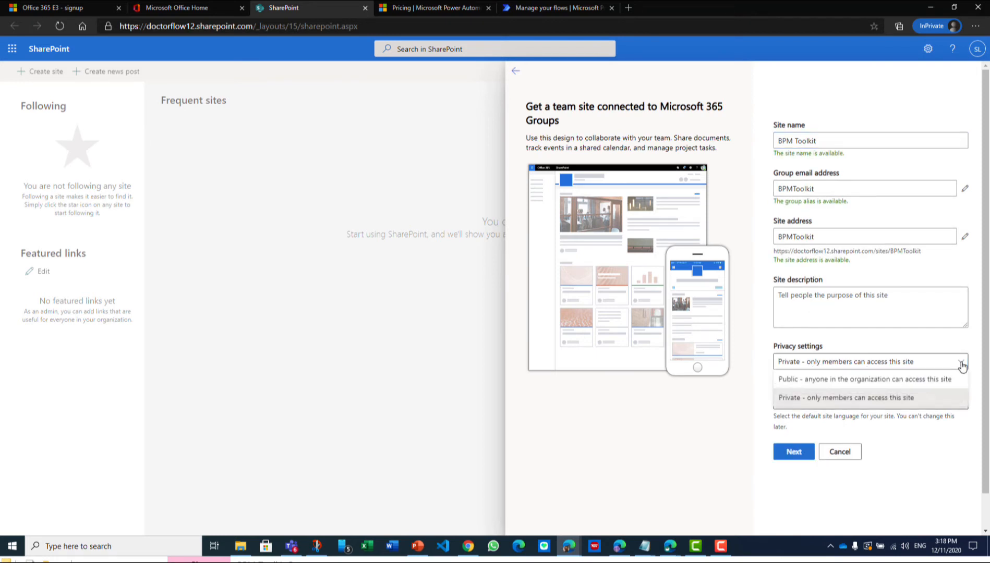
click(823, 382)
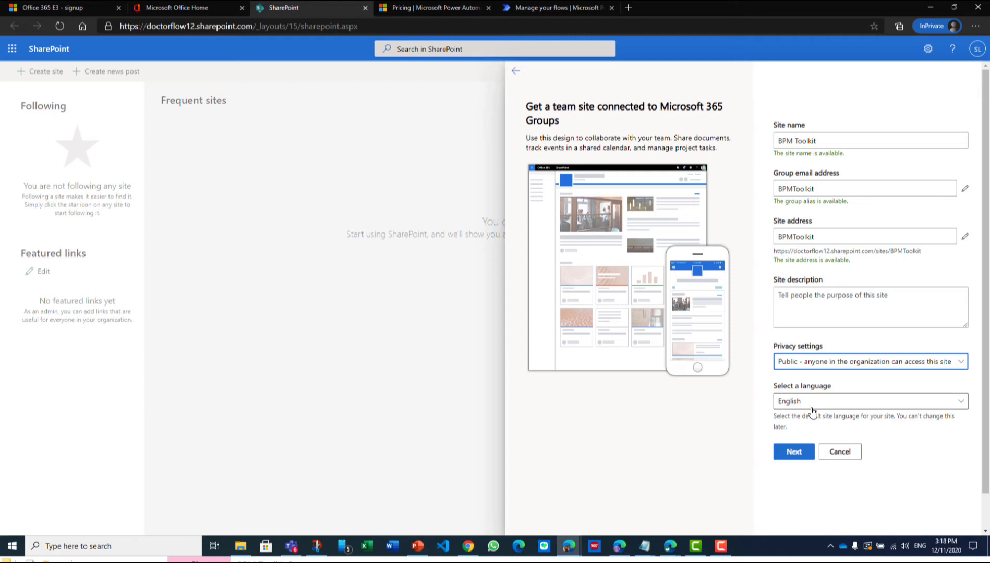
click(794, 452)
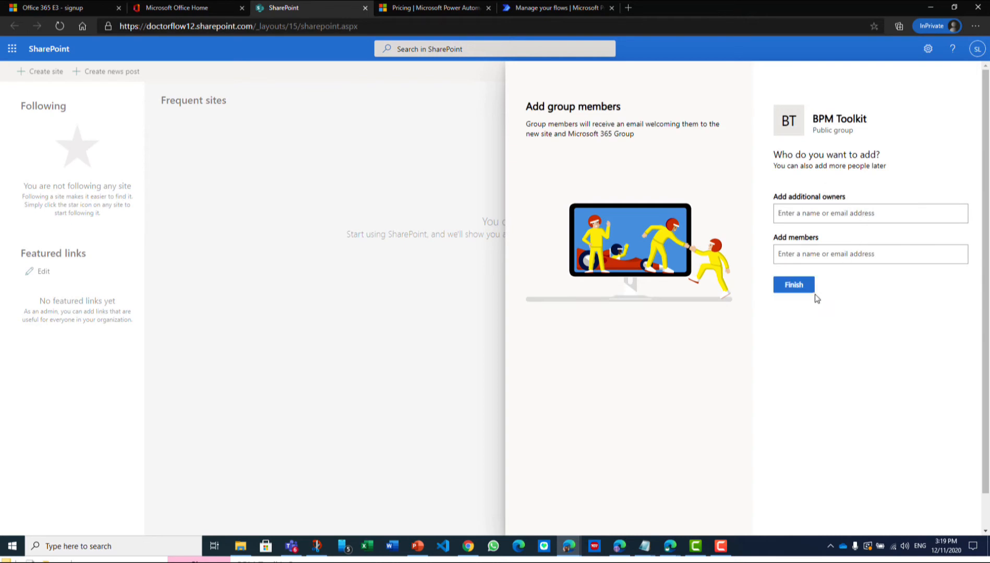
click(792, 286)
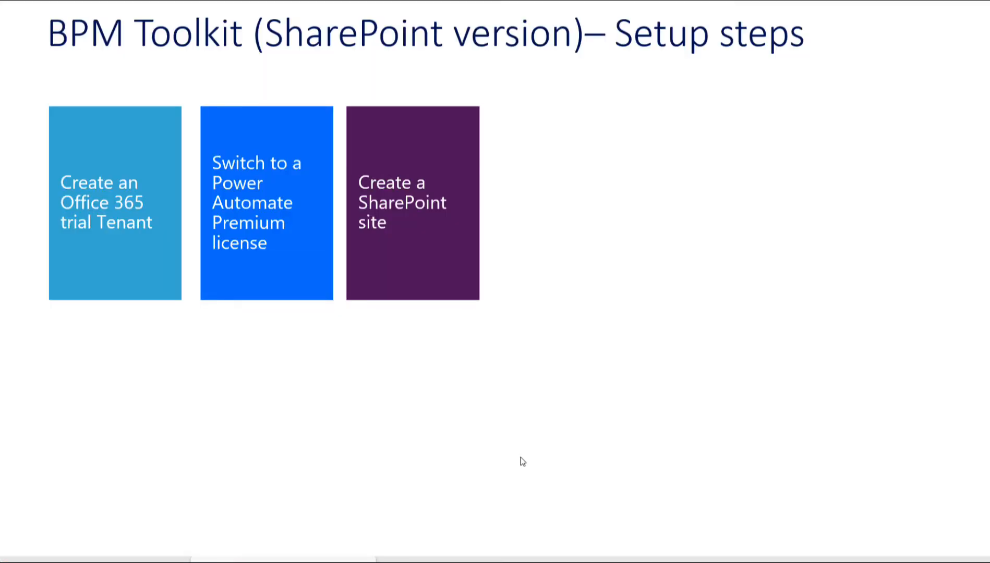
click(522, 462)
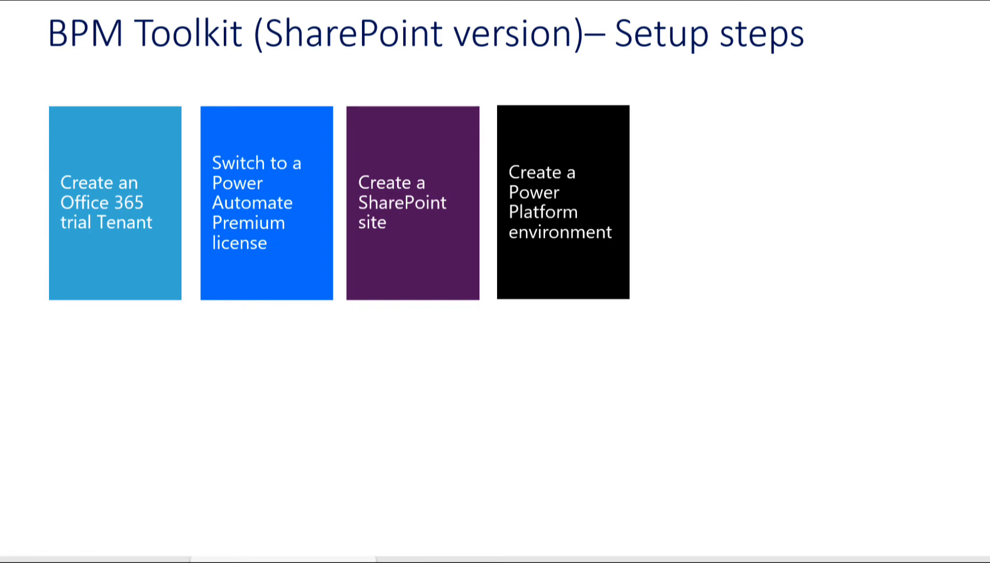
Switch to the browser and open the Power Platform admin center at admin.powerplatform.microsoft.com
key(alt+Tab)
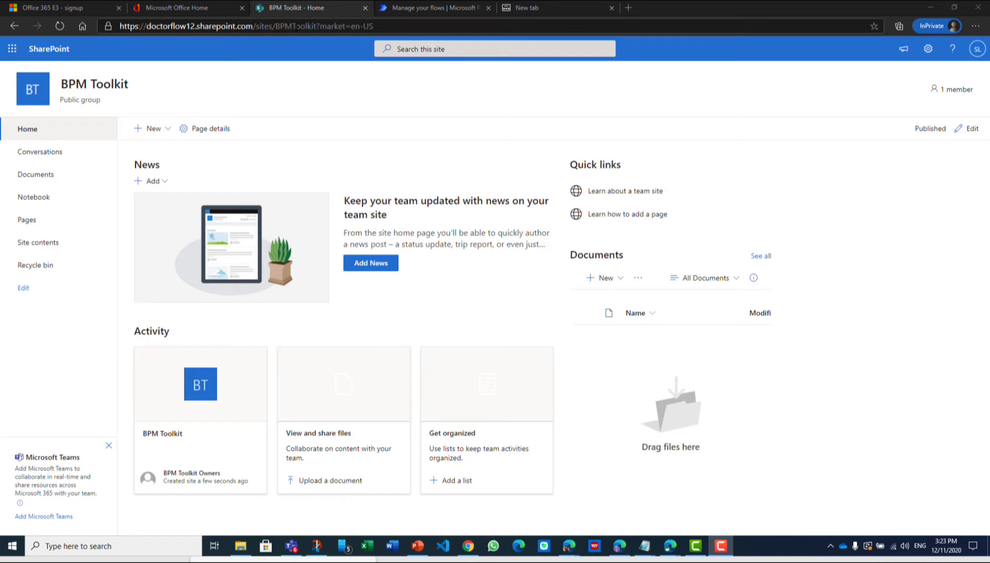
click(297, 26)
text(admin)
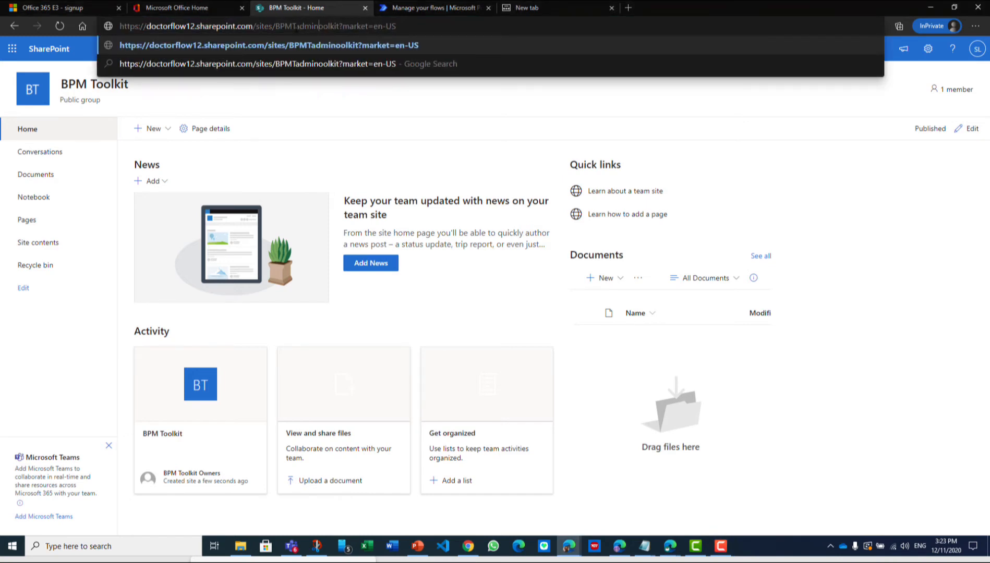
drag(399, 26, 87, 22)
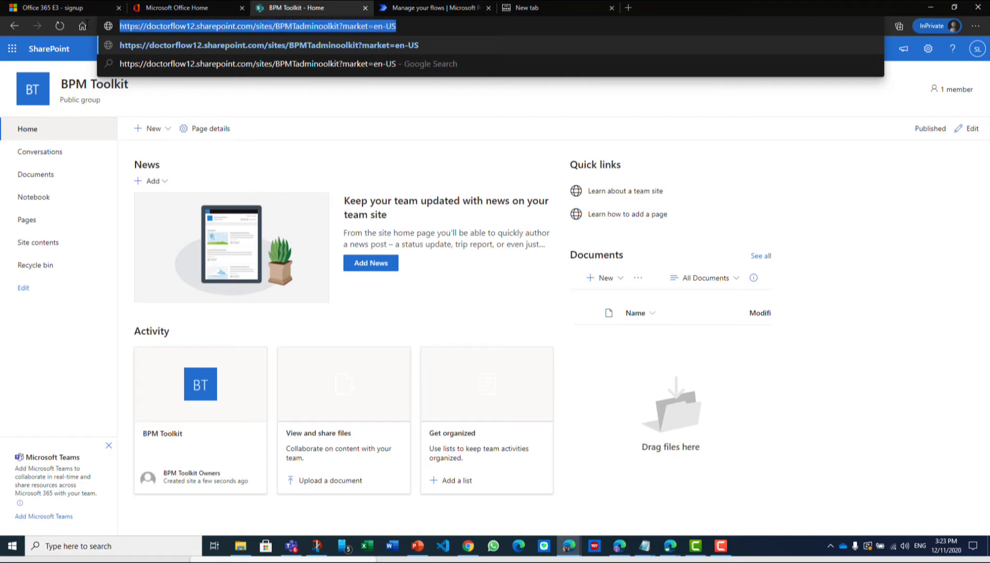
text(adm)
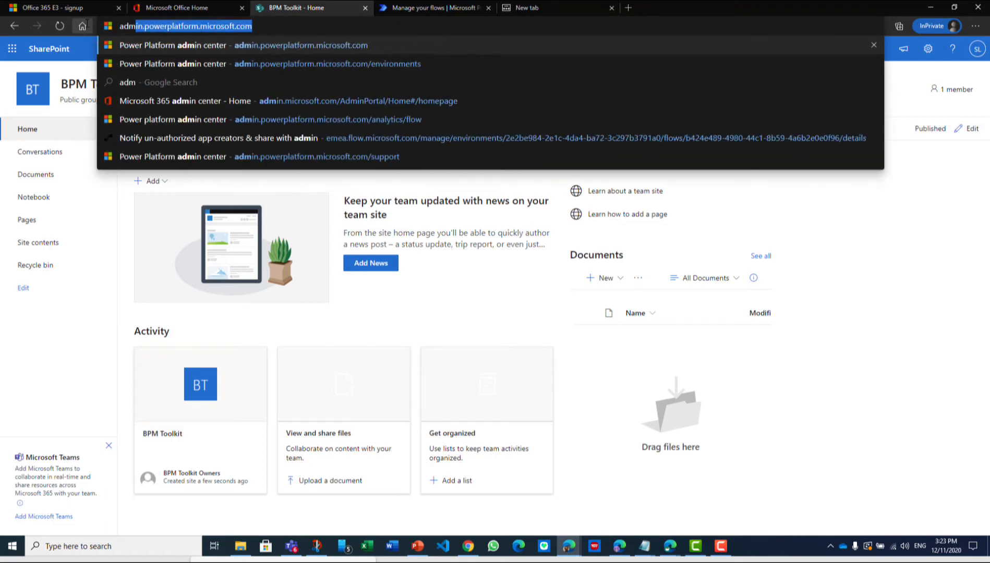
text(i)
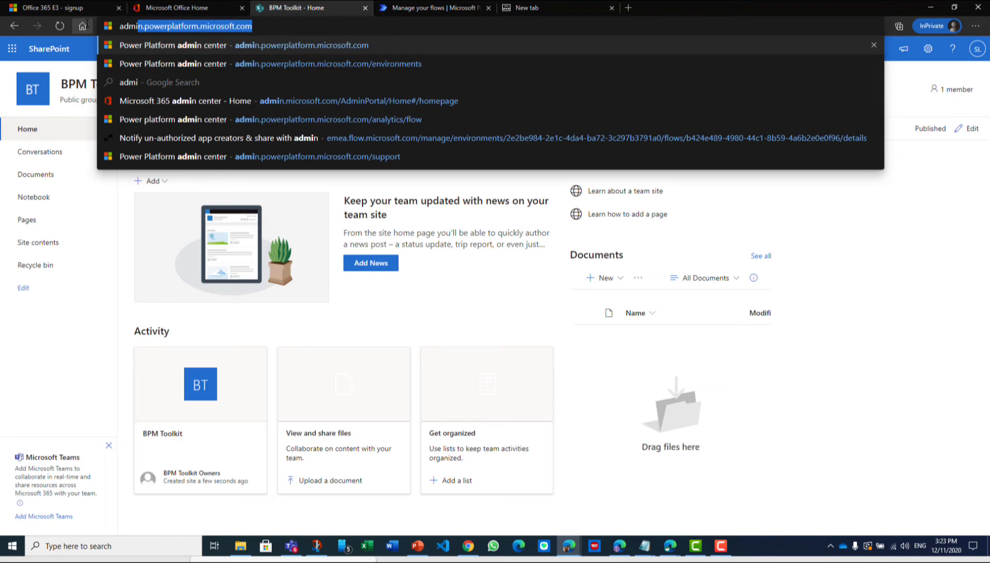
key(Return)
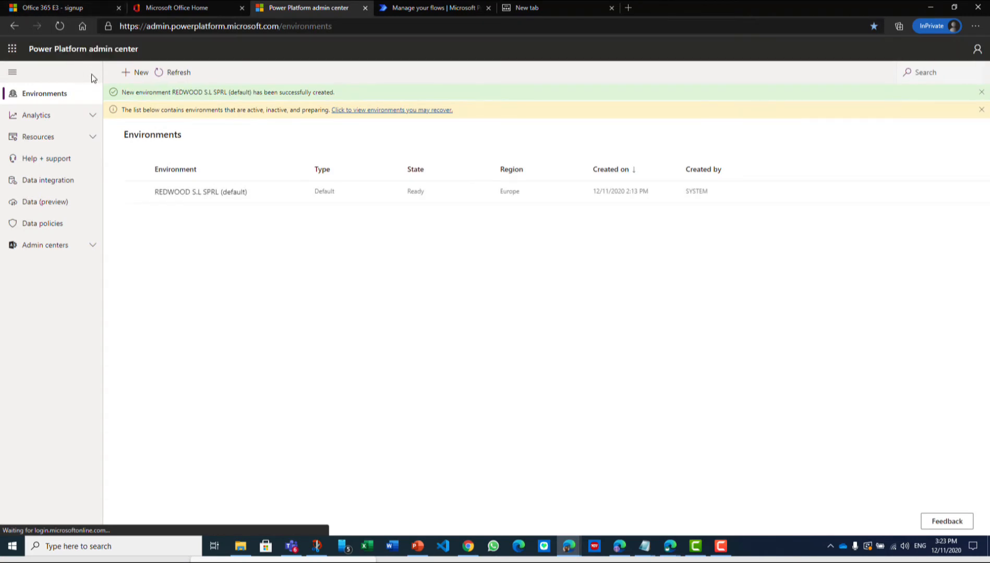
Set up a new environment named BPM Toolkit with type Trial and a database enabled
click(137, 72)
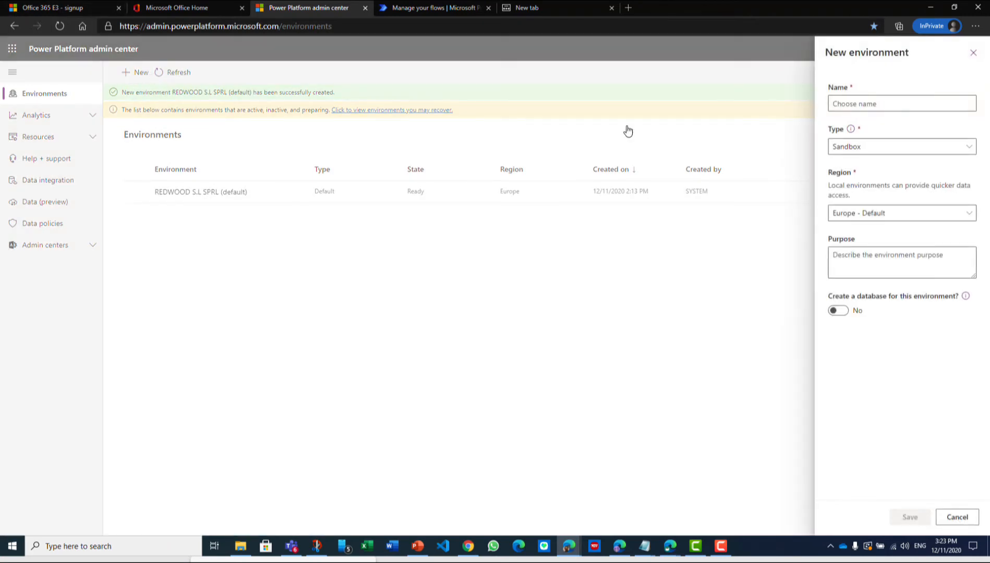
click(874, 104)
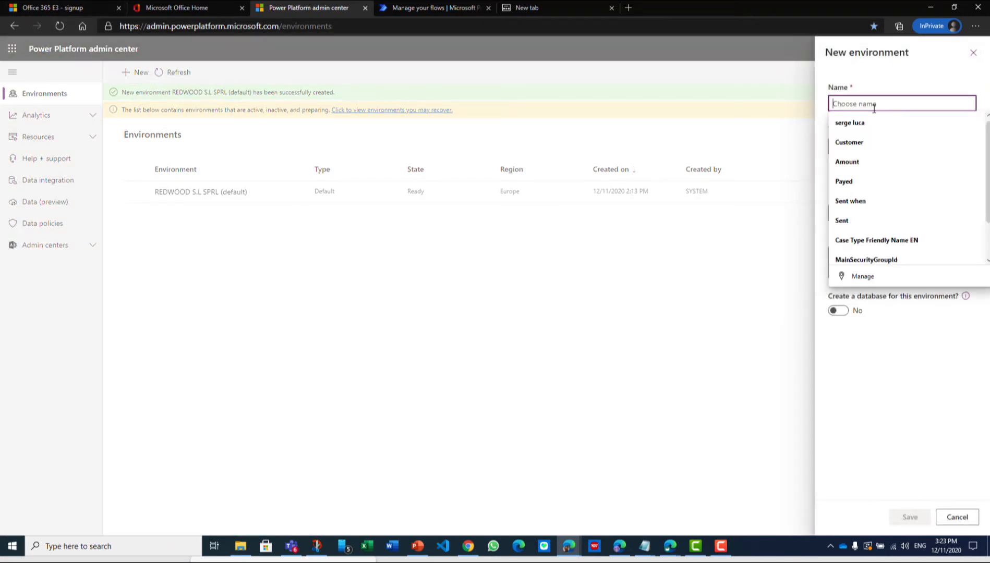
text(BPM)
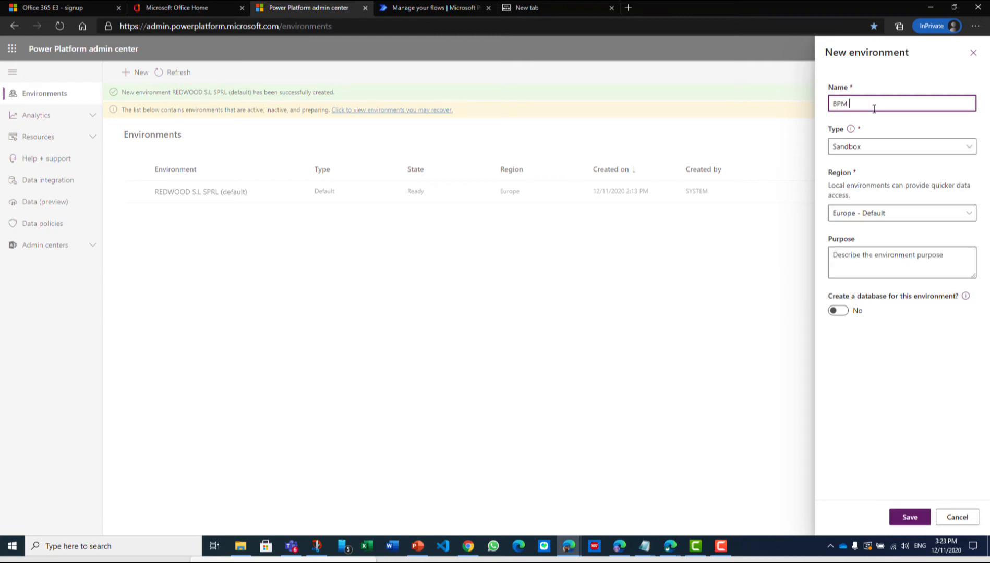
text( Toolkit)
click(968, 153)
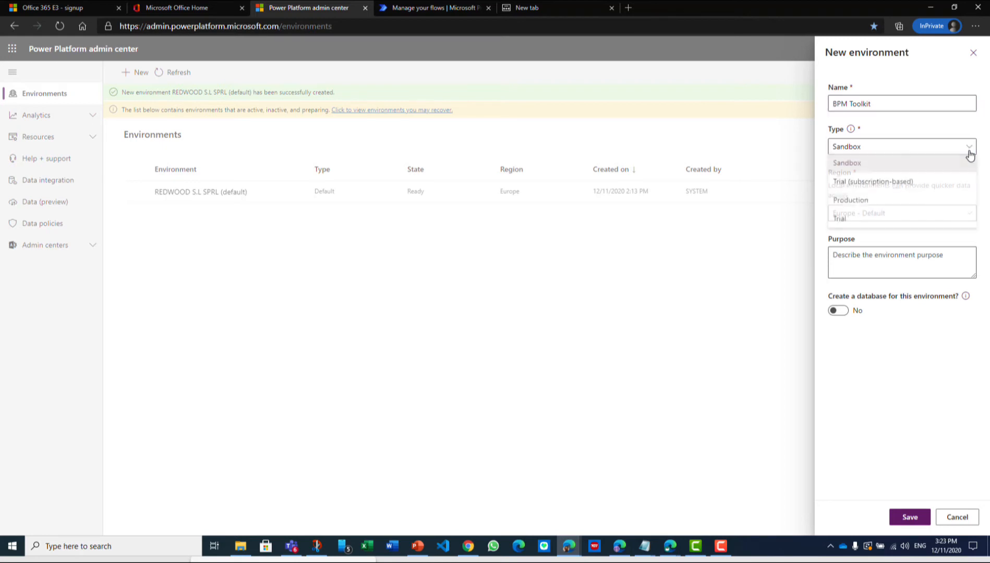
click(855, 221)
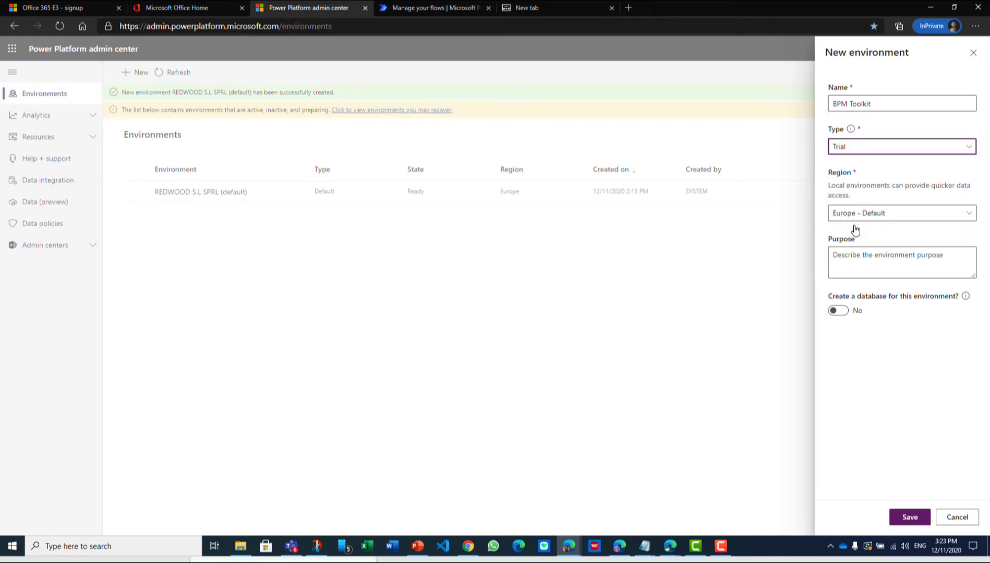
click(840, 313)
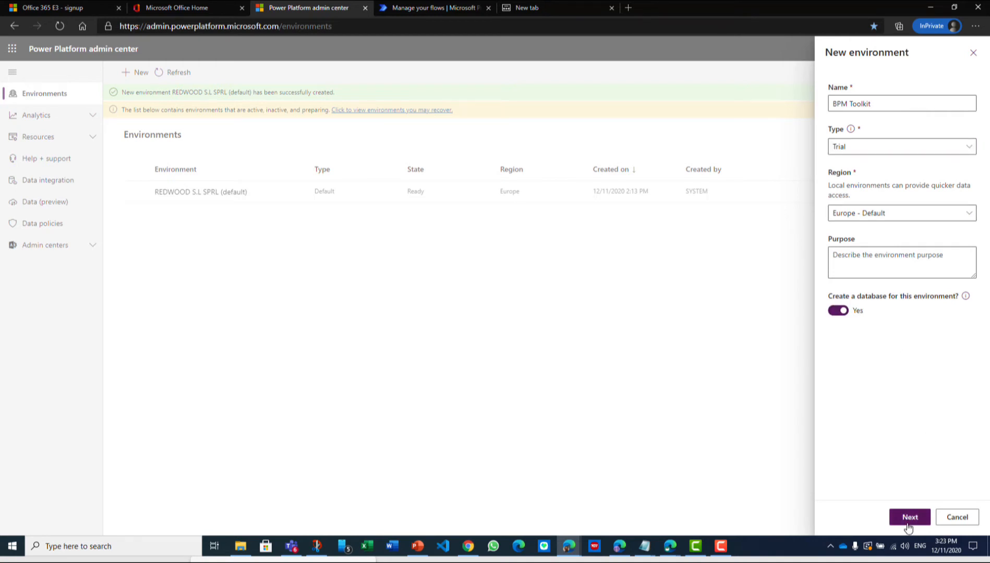
Keep Europe - Default as the region and save the new environment with an English database using EUR (€) as currency
click(852, 213)
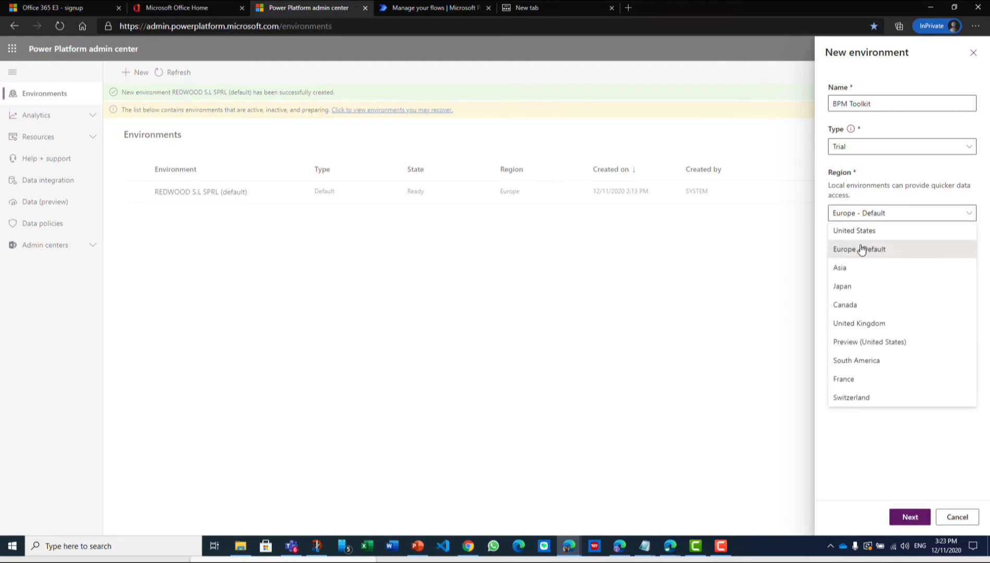
click(866, 184)
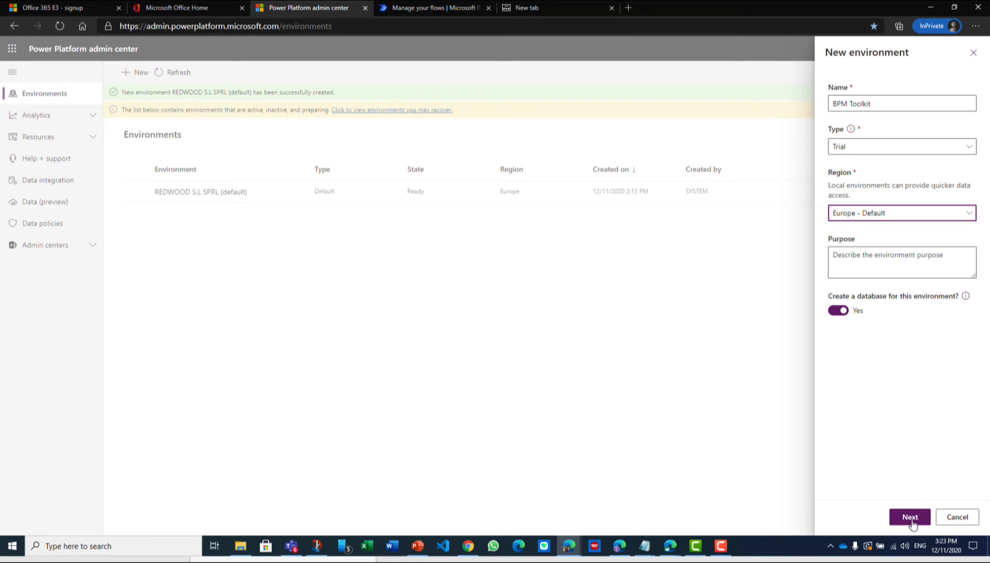
click(910, 518)
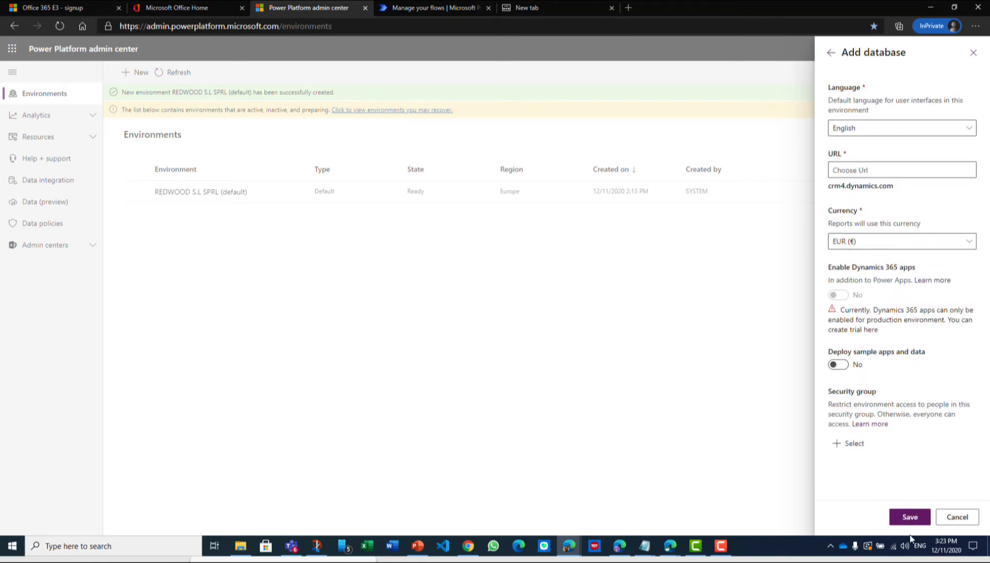
click(910, 516)
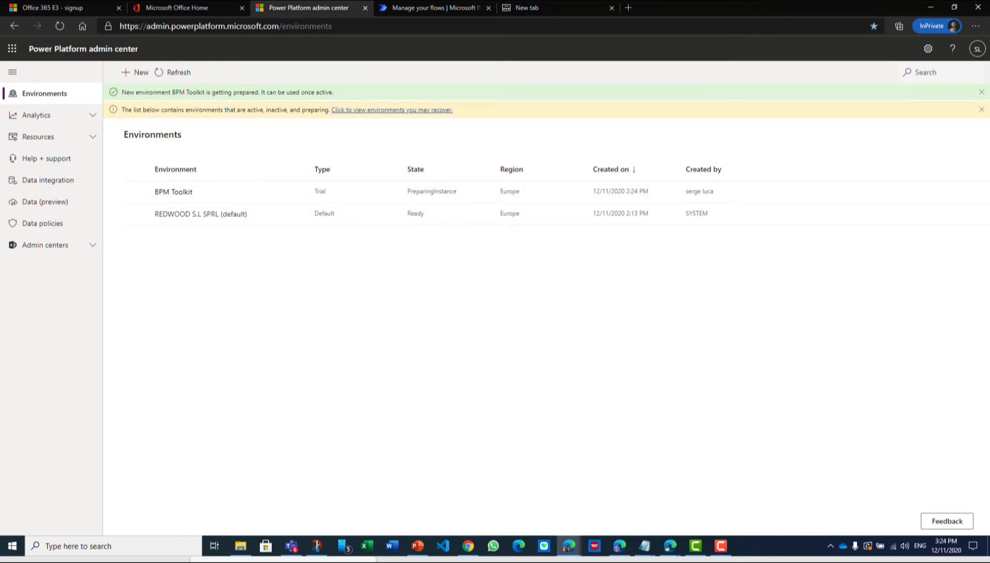
Switch to the setup steps presentation and advance it past creating a Power Platform environment
key(alt+Tab)
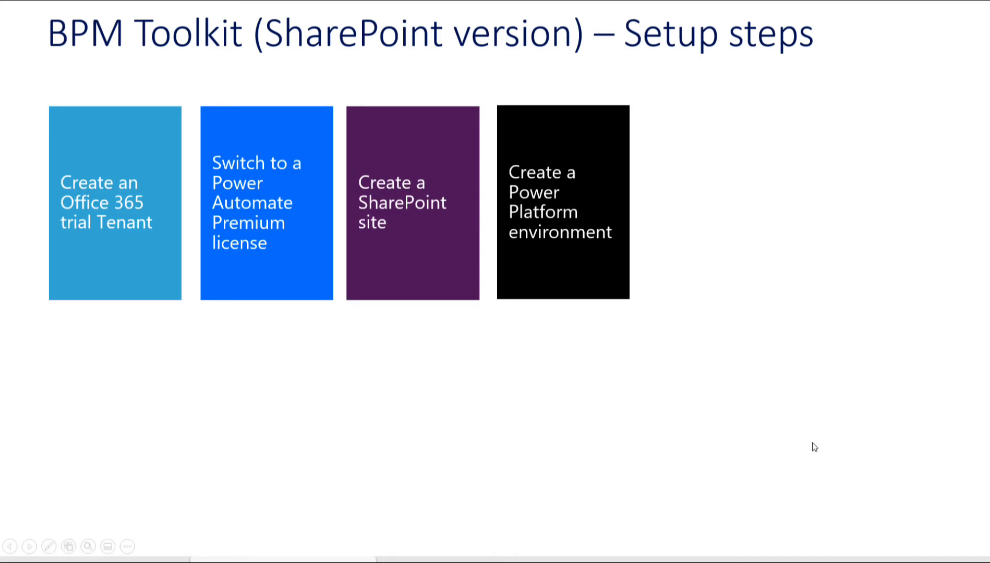
click(726, 411)
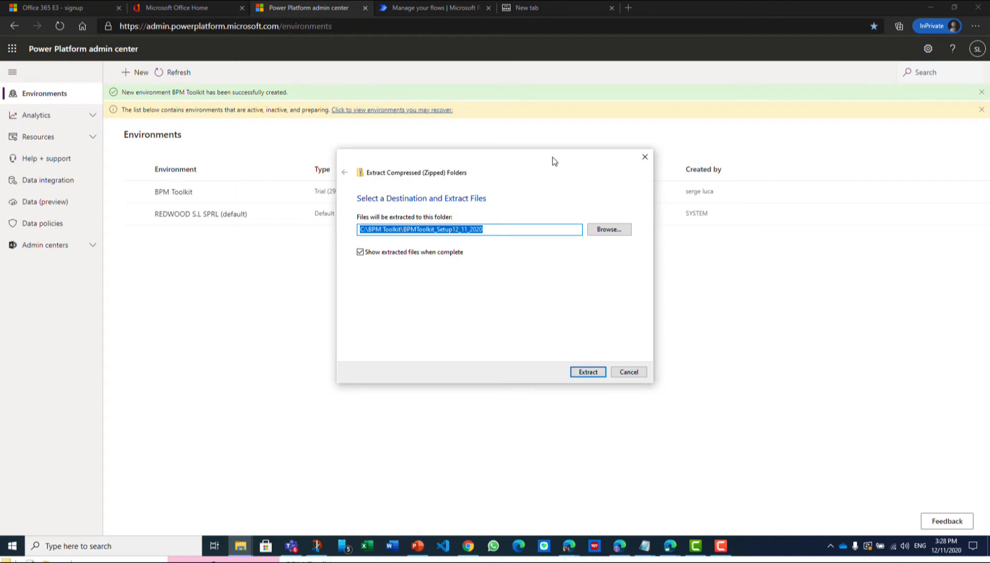
Extract BPMToolkit_Setup12_11_2020.zip to C:\BPM Toolkit\BPMToolkit_Setup12_11_2020 and maximize the window with the extracted files
click(629, 372)
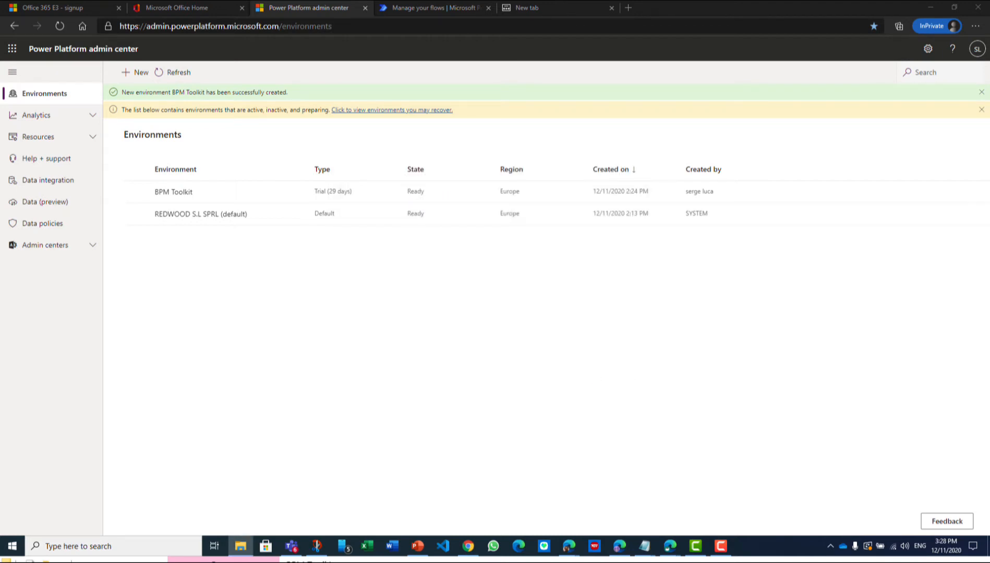
key(super+shift+Left)
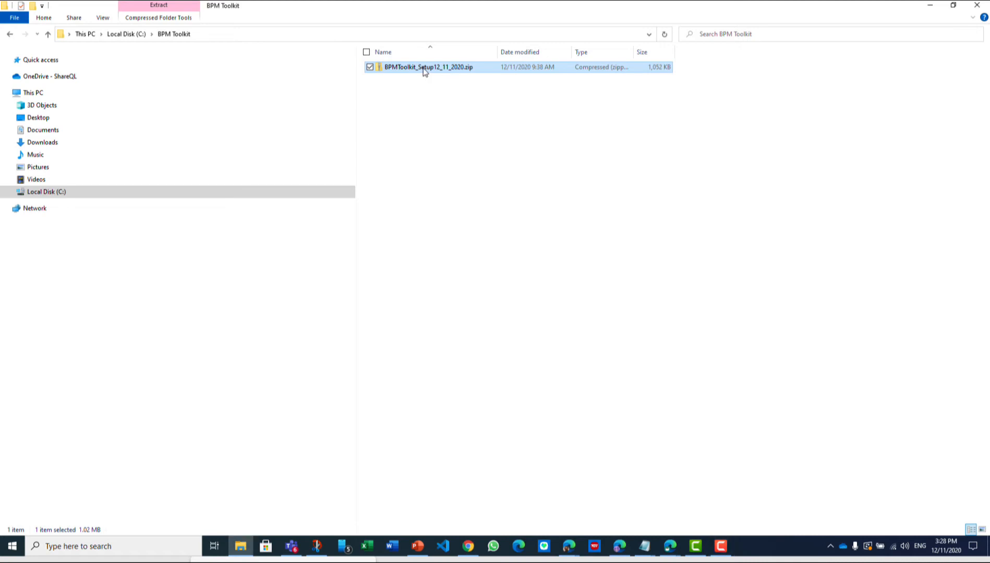
right_click(425, 69)
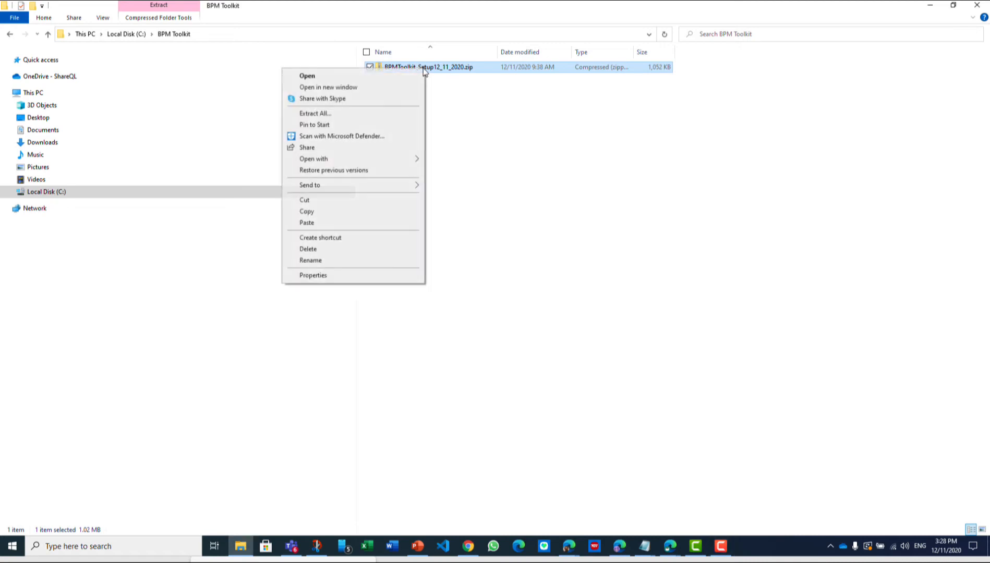
click(350, 113)
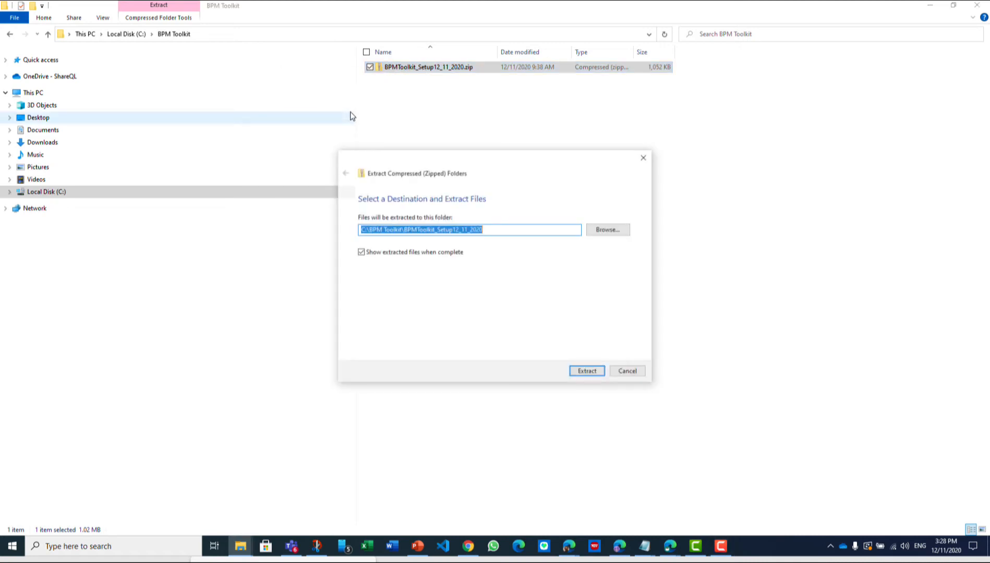
click(587, 371)
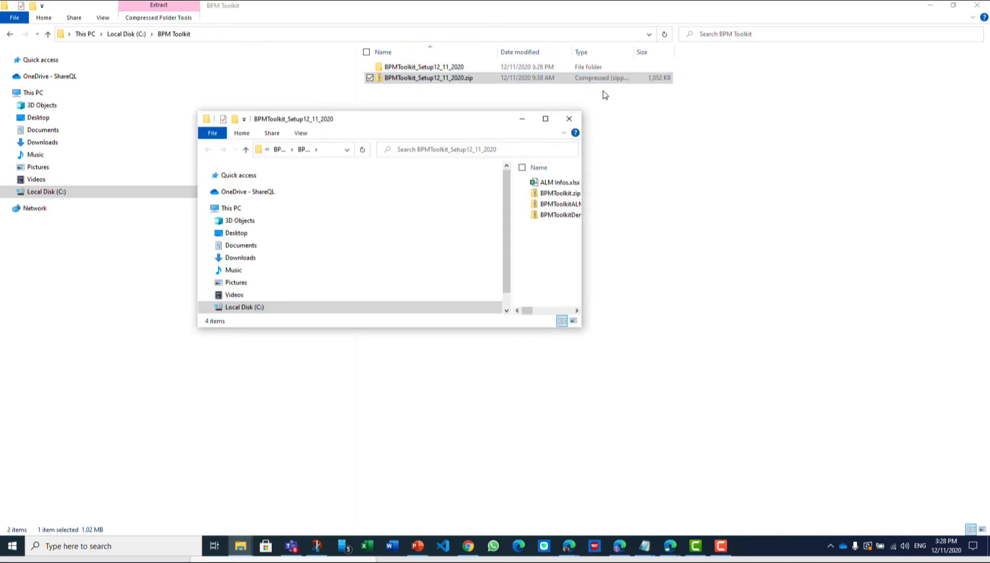
click(543, 121)
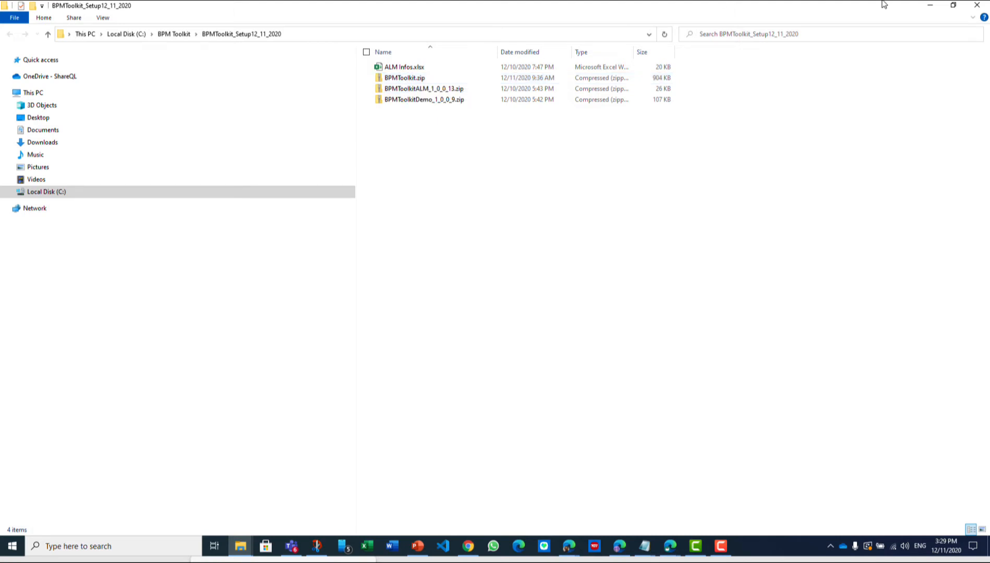
Minimize the file windows, return to the browser, and sign in to Power Apps from powerapps.microsoft.com
click(925, 4)
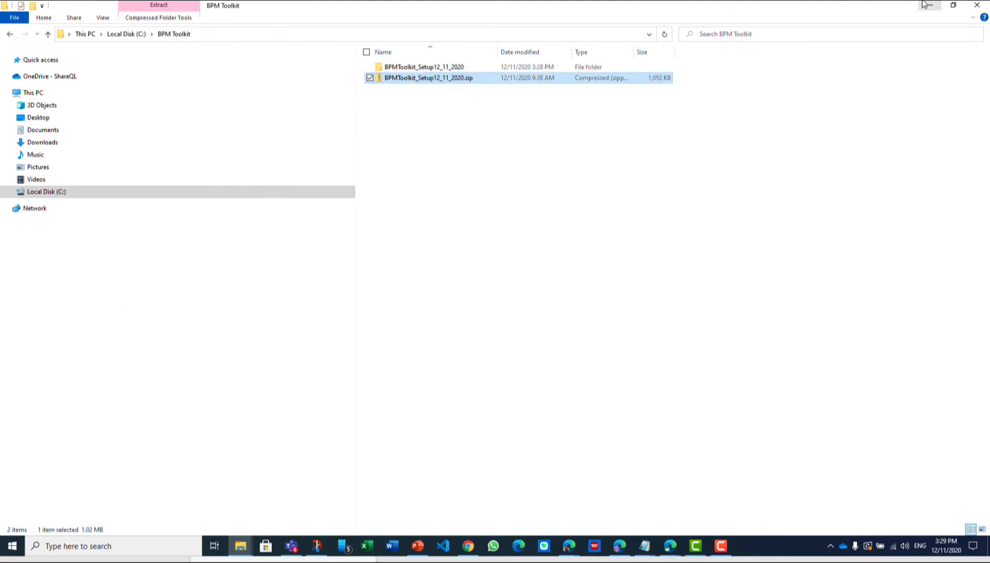
click(926, 6)
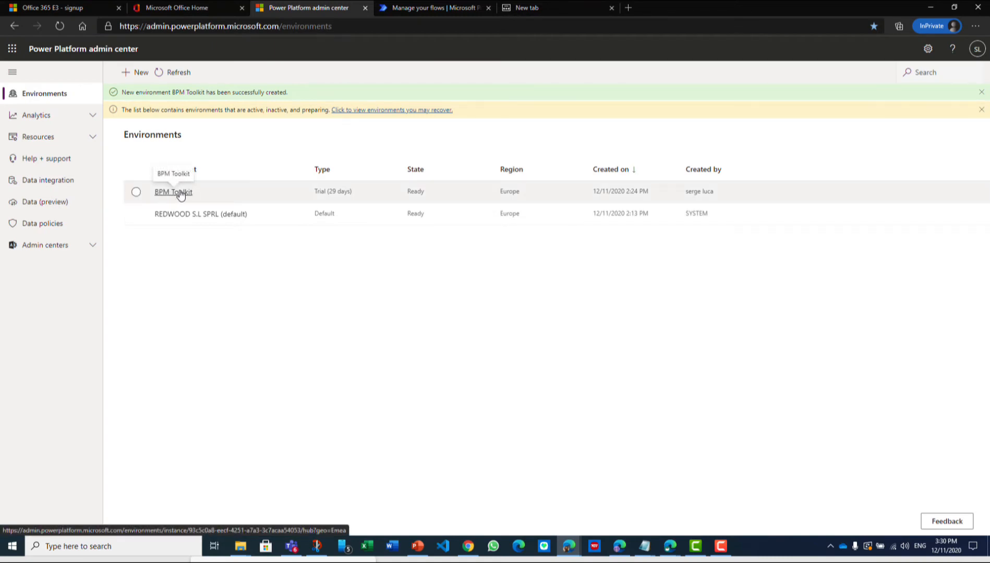
click(248, 26)
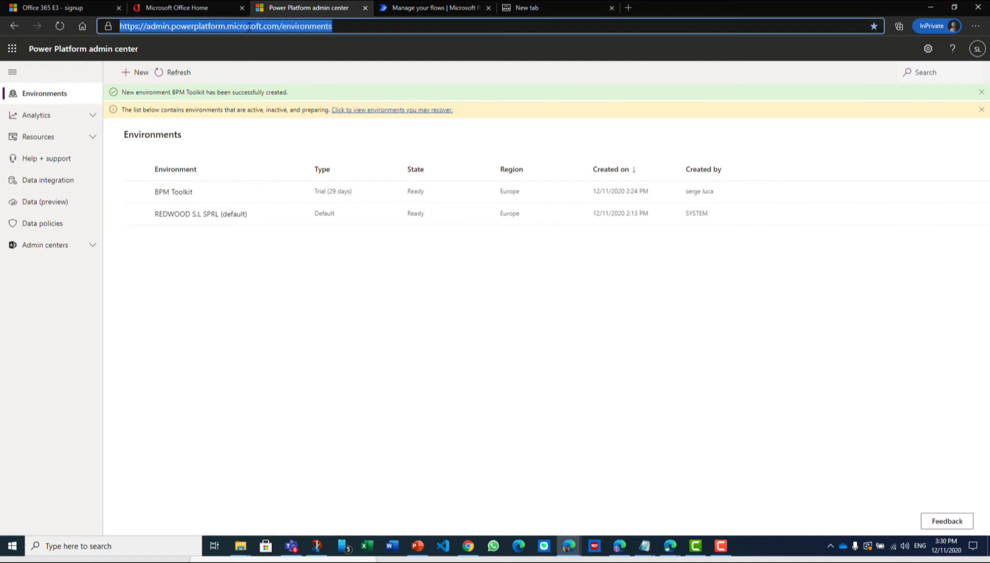
text(powerapps.microsoft.com)
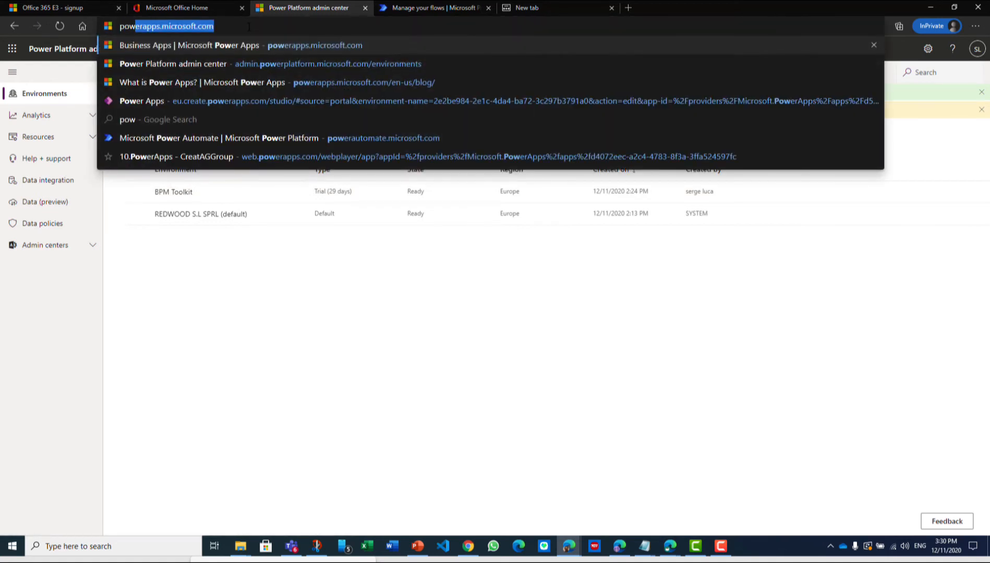
key(Return)
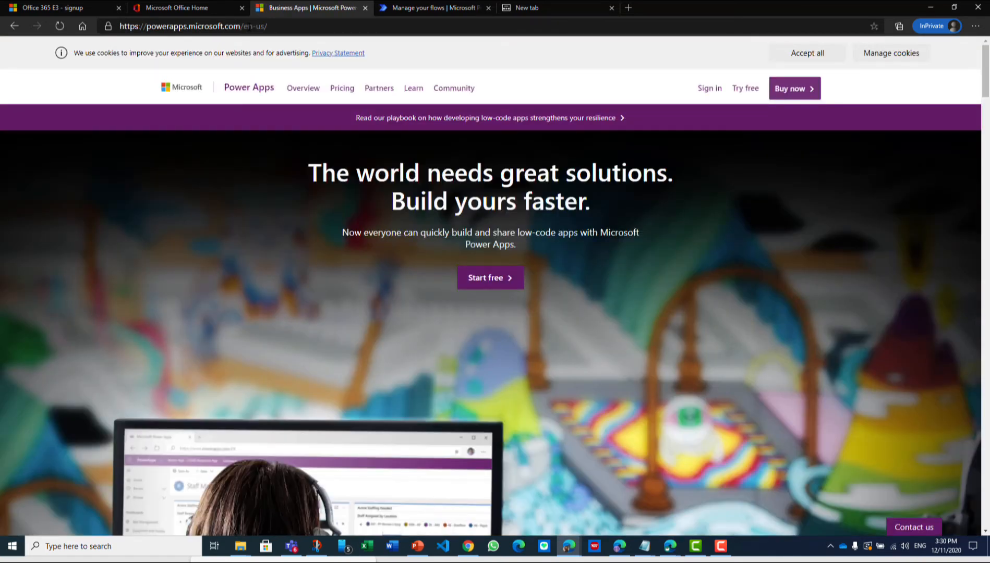
click(704, 94)
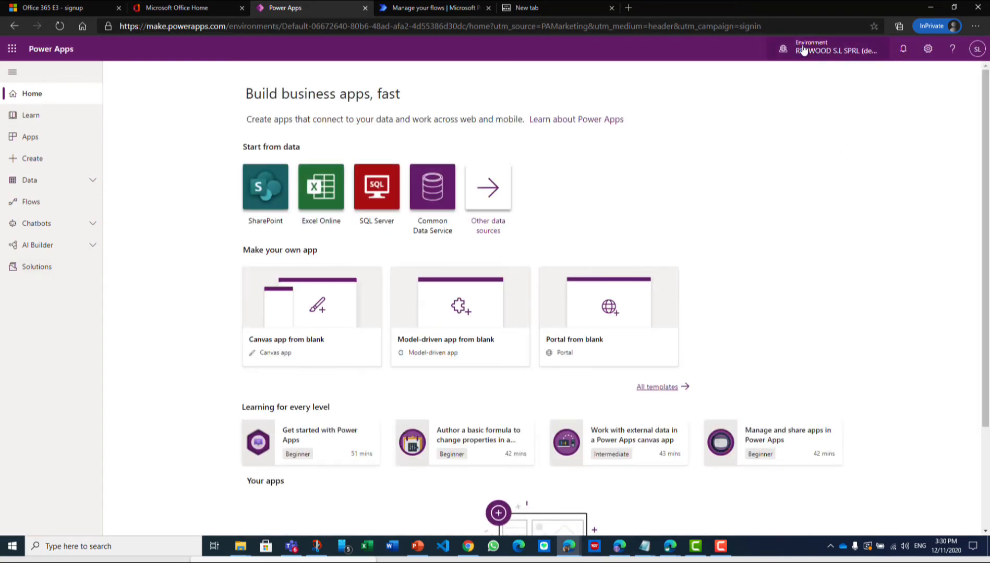
Switch to the BPM Toolkit environment and open its list of solutions
click(816, 52)
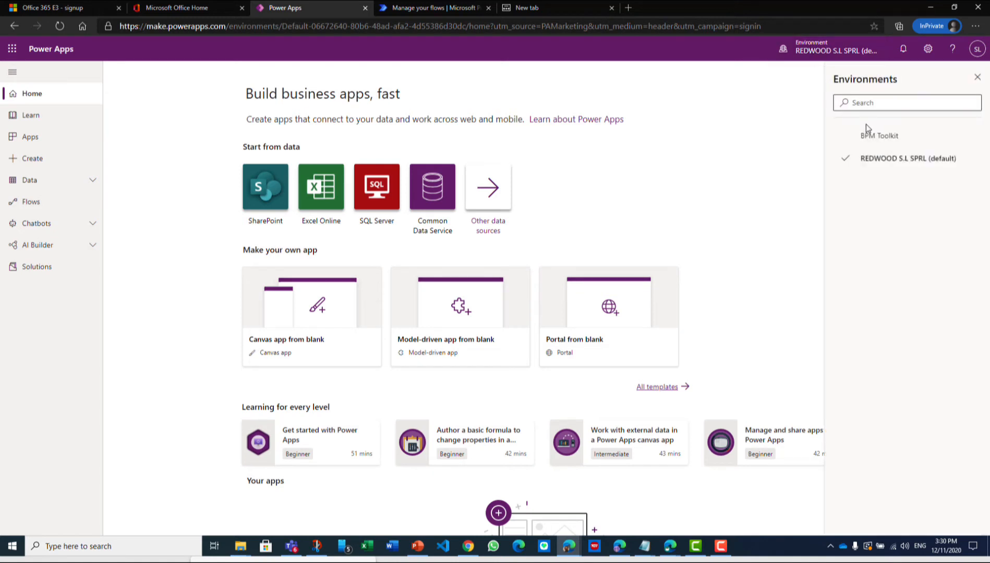
click(878, 137)
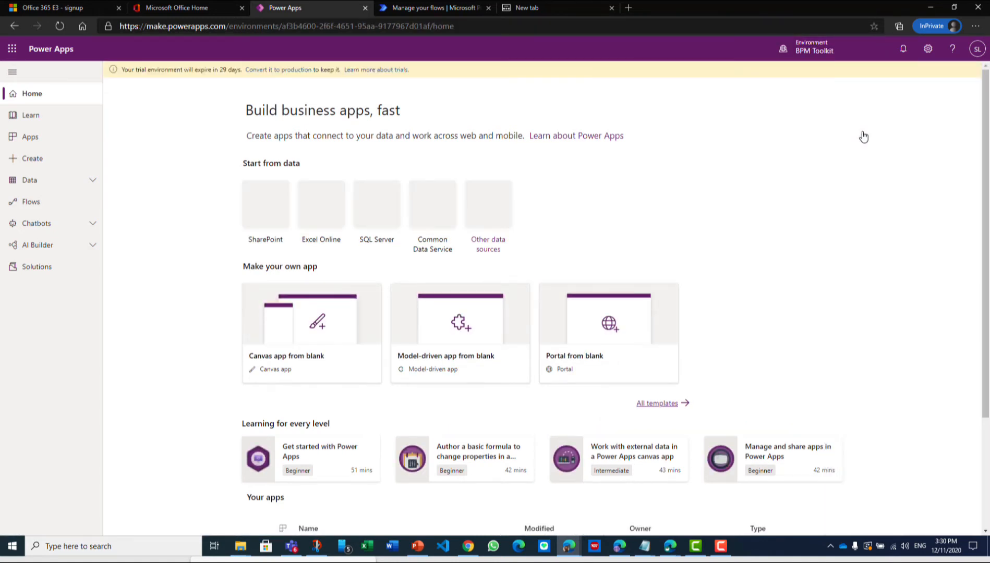
click(36, 266)
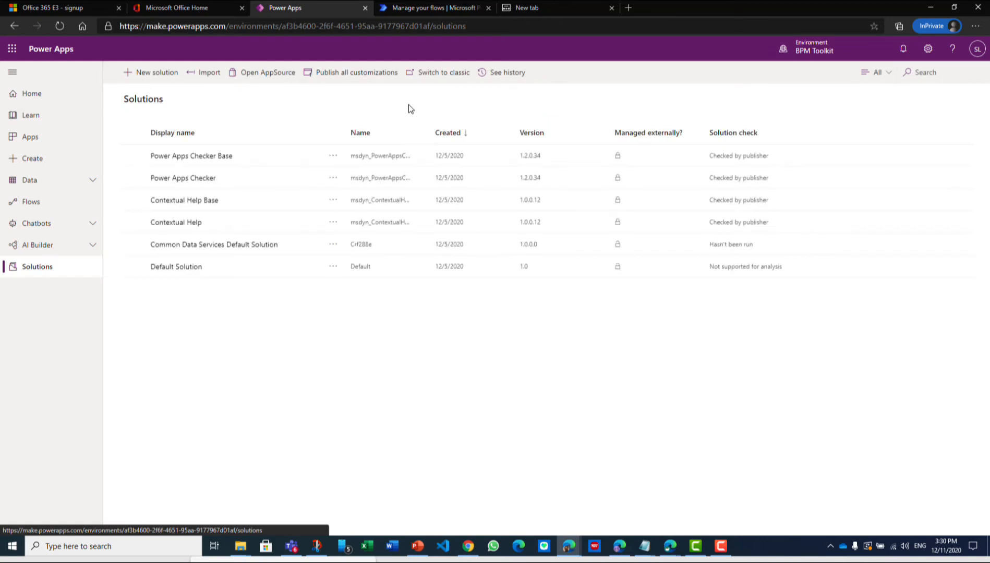
Start importing the solution file BPMToolkit.zip and continue past its details to the connections setup
click(207, 75)
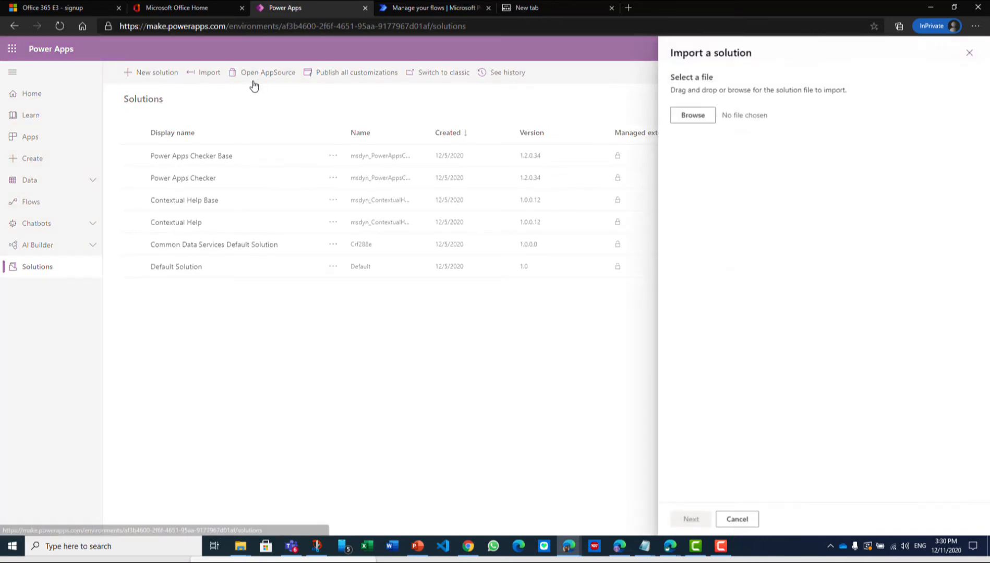
click(695, 117)
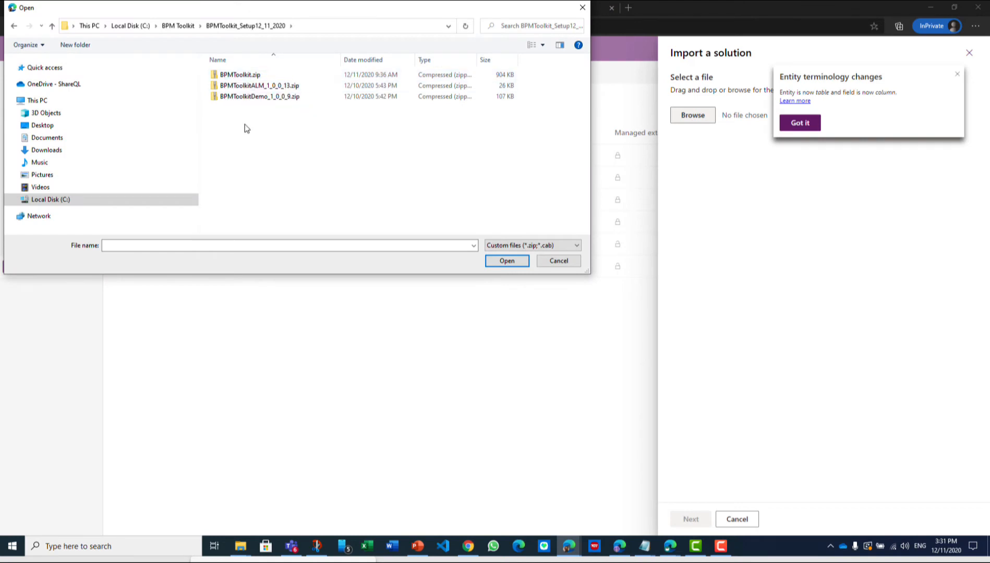
double_click(232, 76)
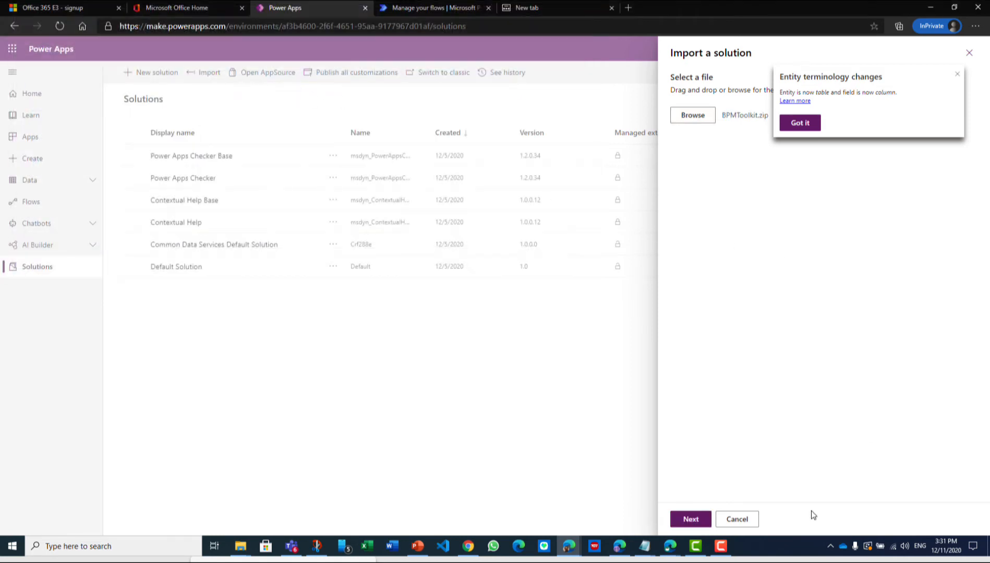
click(957, 73)
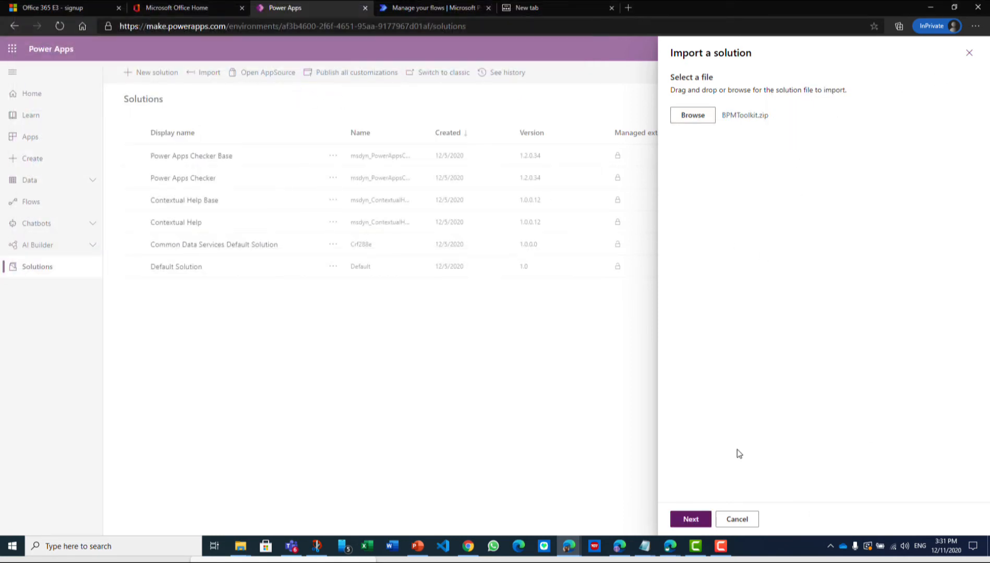
click(696, 522)
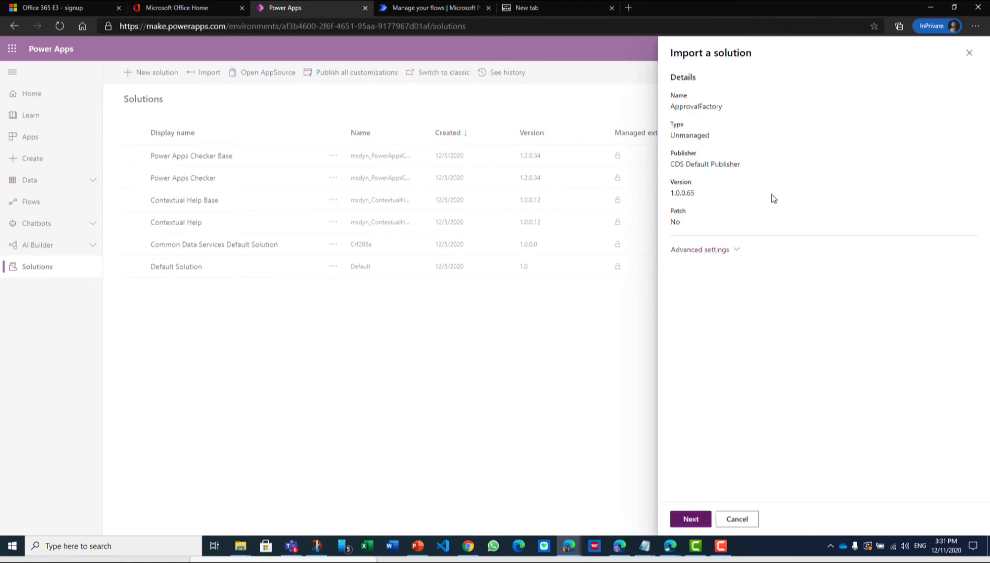
click(688, 518)
click(691, 519)
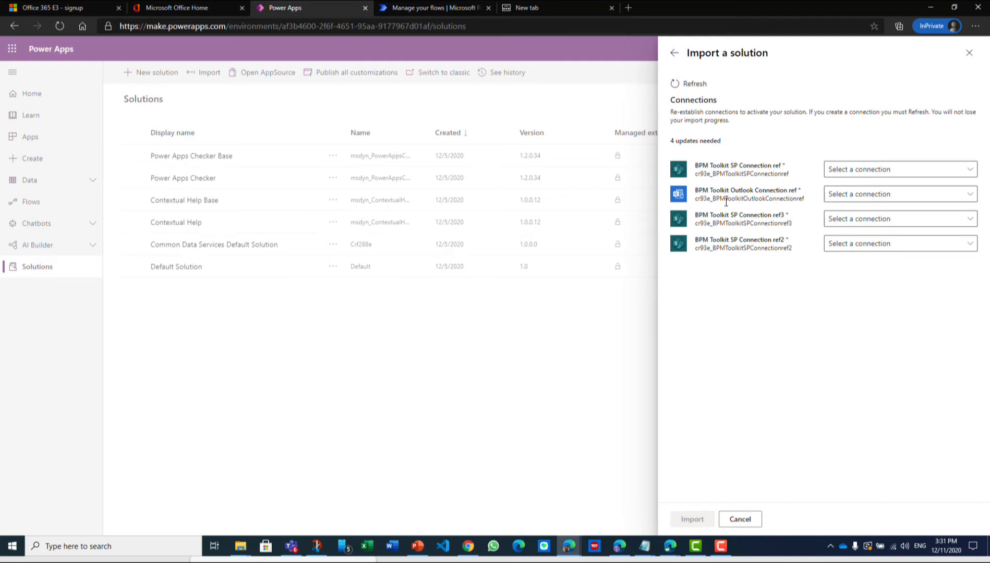
Create a new SharePoint connection for BPM Toolkit SP Connection ref, connecting directly (cloud-services)
click(971, 172)
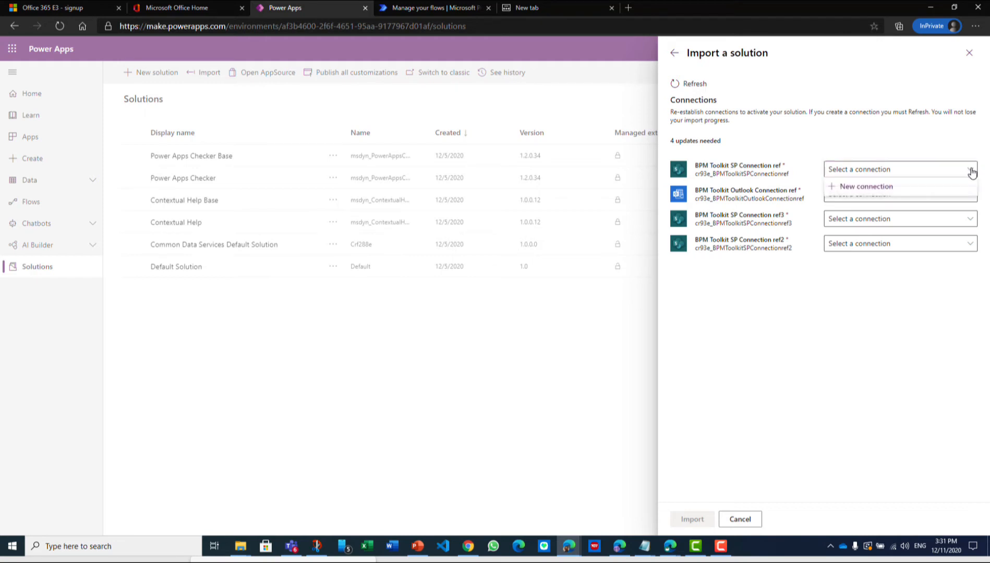
click(867, 187)
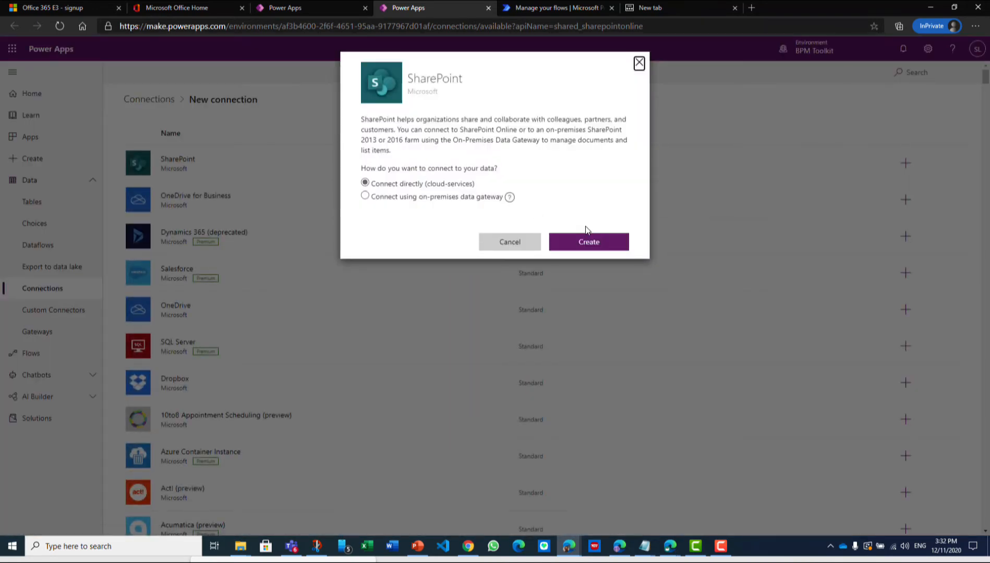
click(586, 244)
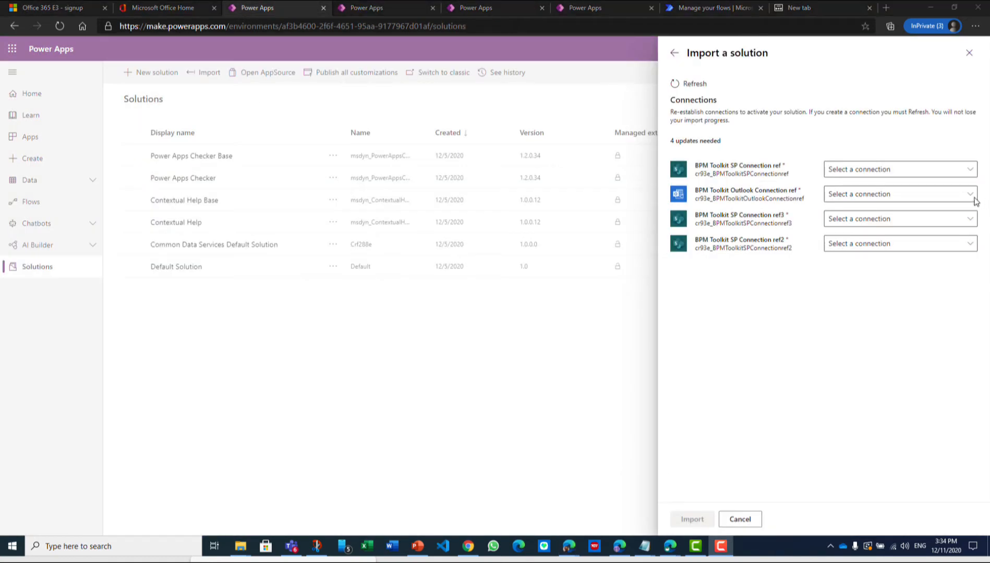
Add another direct cloud SharePoint connection from BPM Toolkit SP Connection ref and authorize it with the signed-in Microsoft account
click(972, 170)
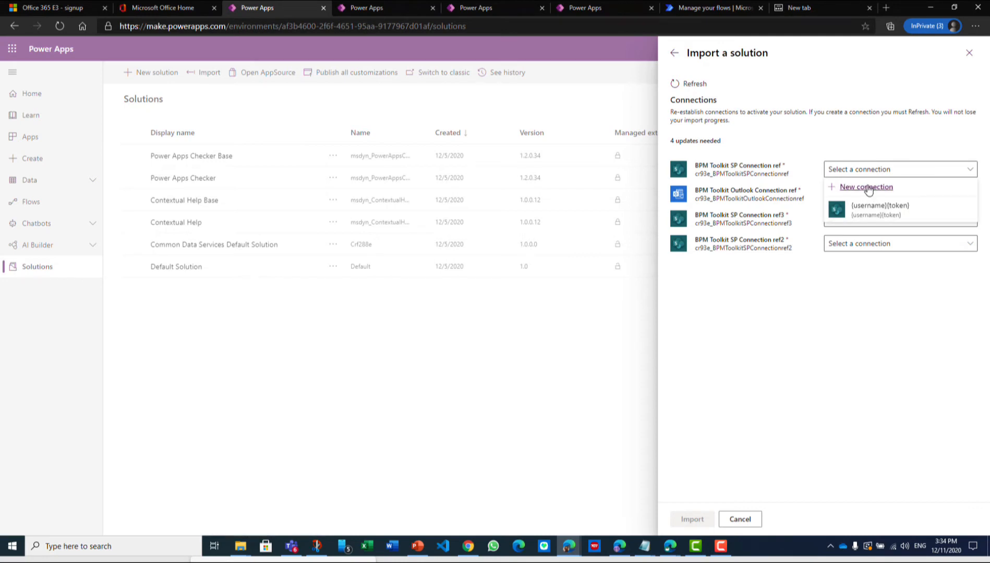
click(843, 186)
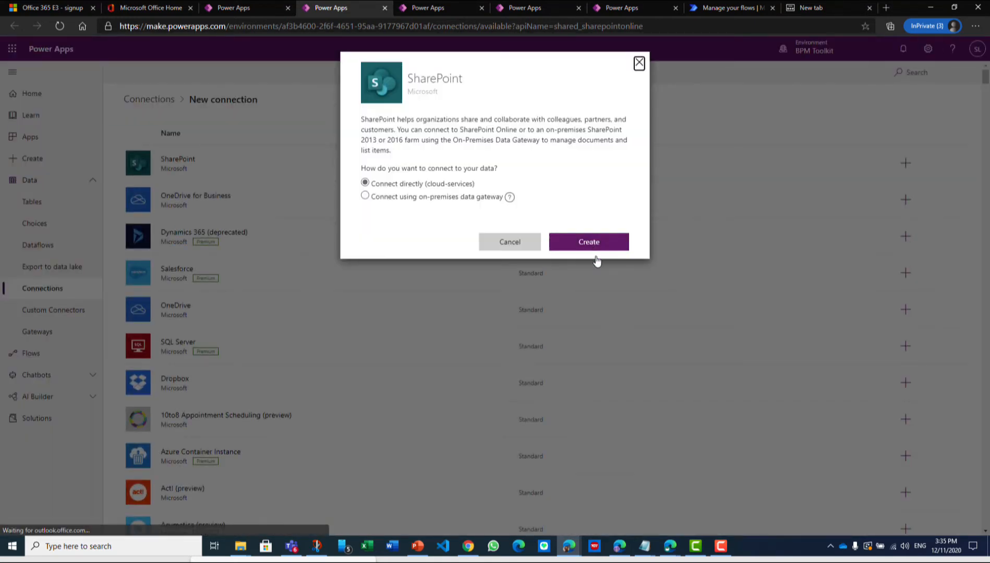
click(588, 243)
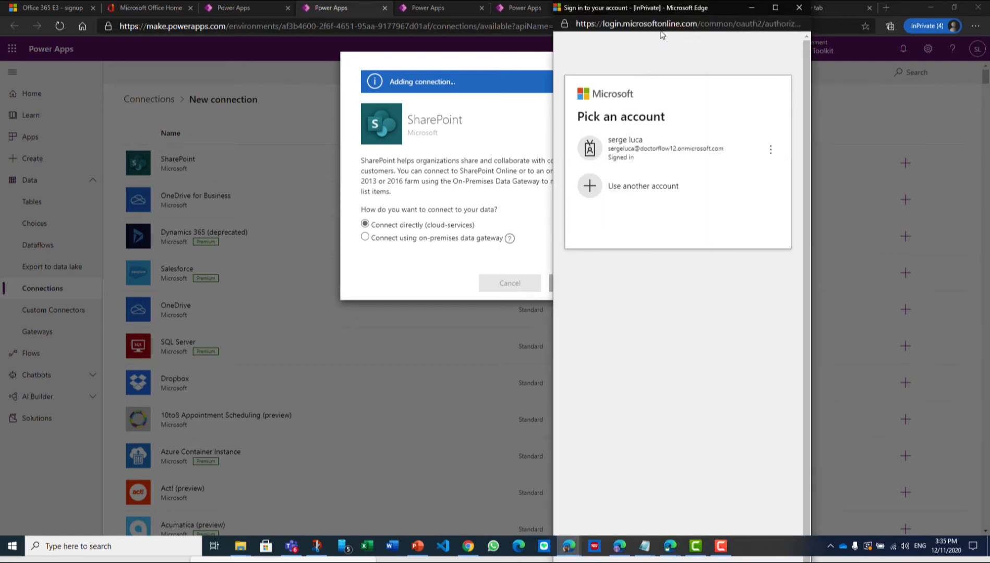
drag(663, 24, 569, 36)
click(569, 37)
drag(565, 24, 456, 47)
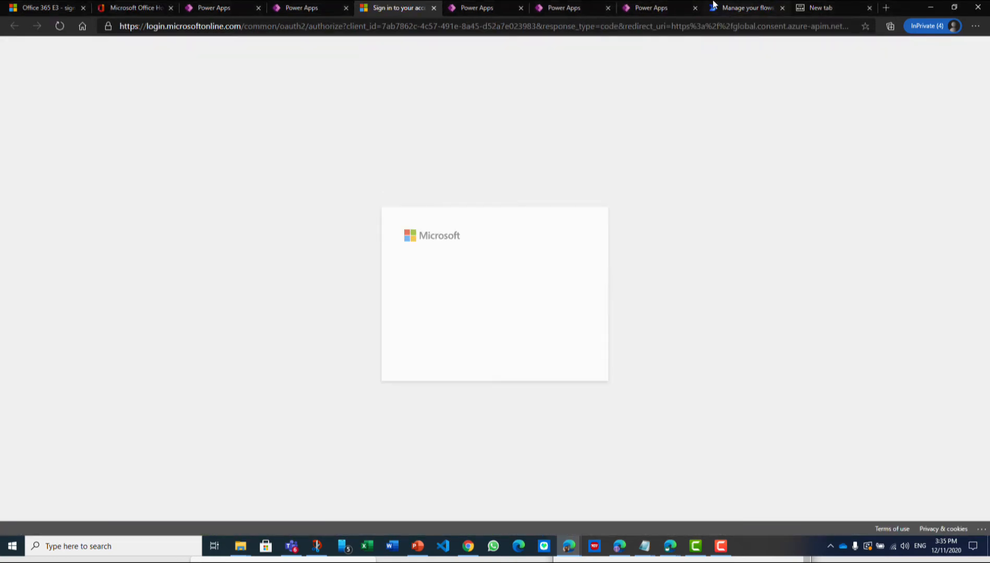
click(486, 297)
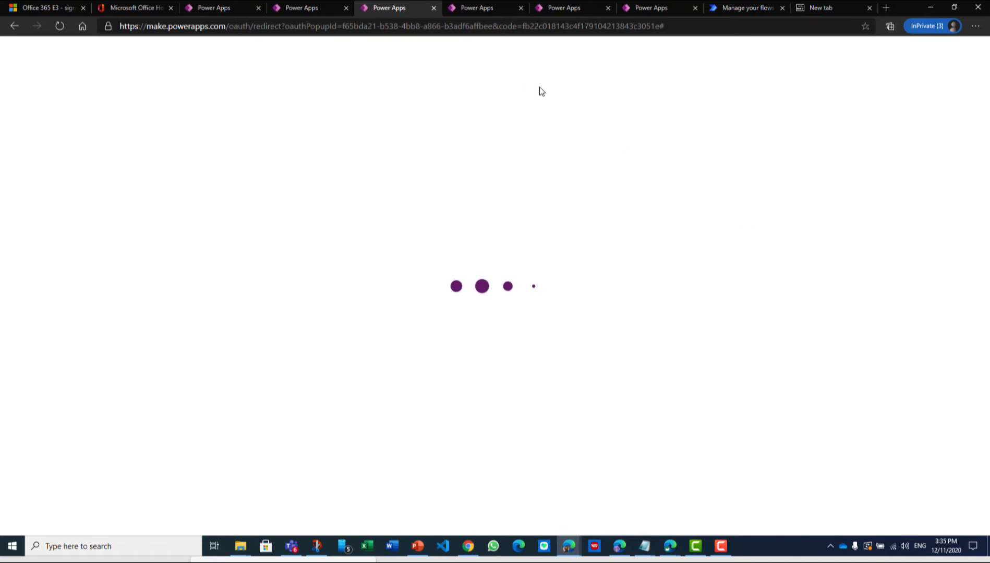
Check the new SharePoint connection, return to the BPM Toolkit solution import and refresh its connection list
click(326, 9)
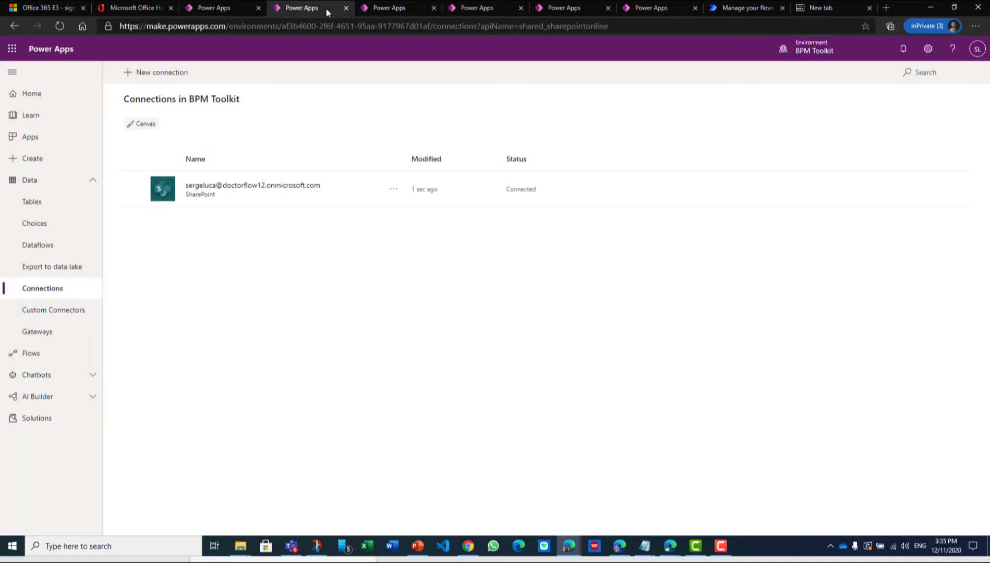
click(401, 14)
click(268, 11)
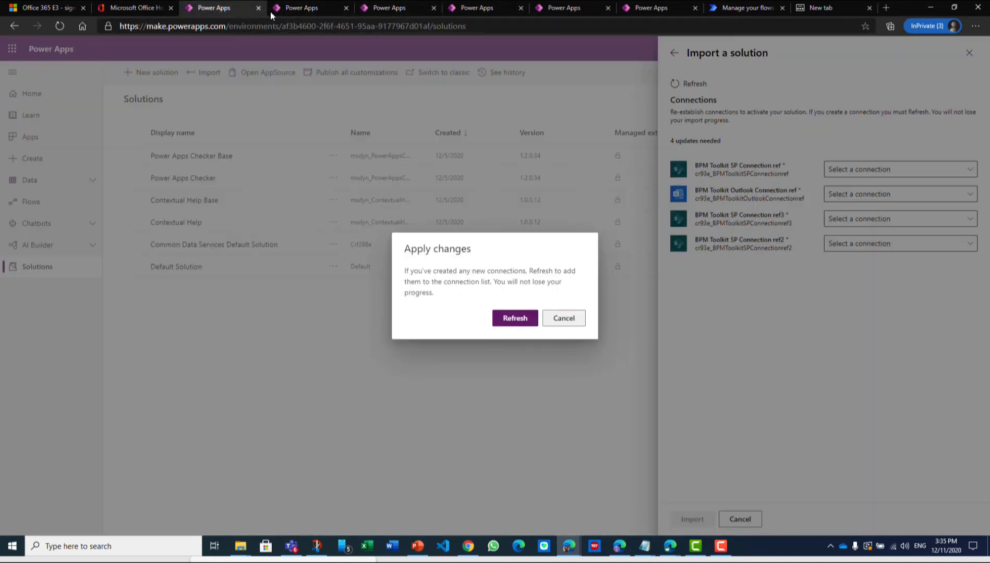
click(515, 319)
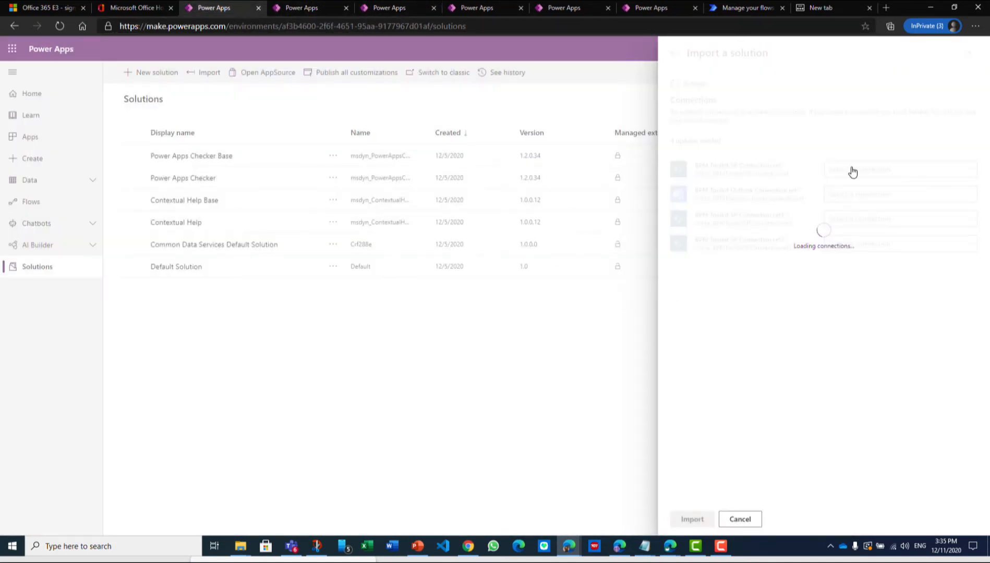
Assign the new SharePoint connection to BPM Toolkit SP Connection ref, ref3 and ref2
click(966, 171)
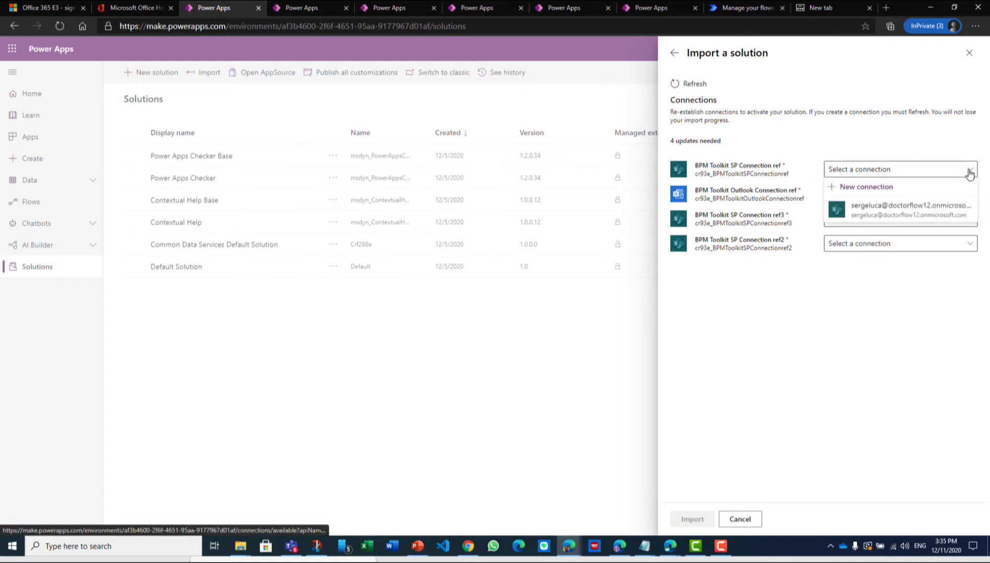
click(911, 209)
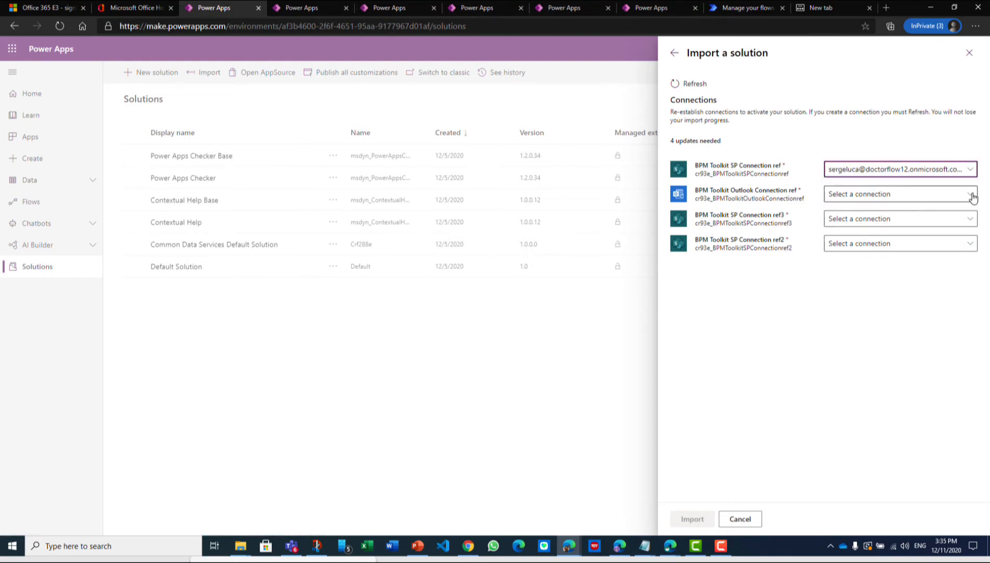
click(969, 221)
click(890, 258)
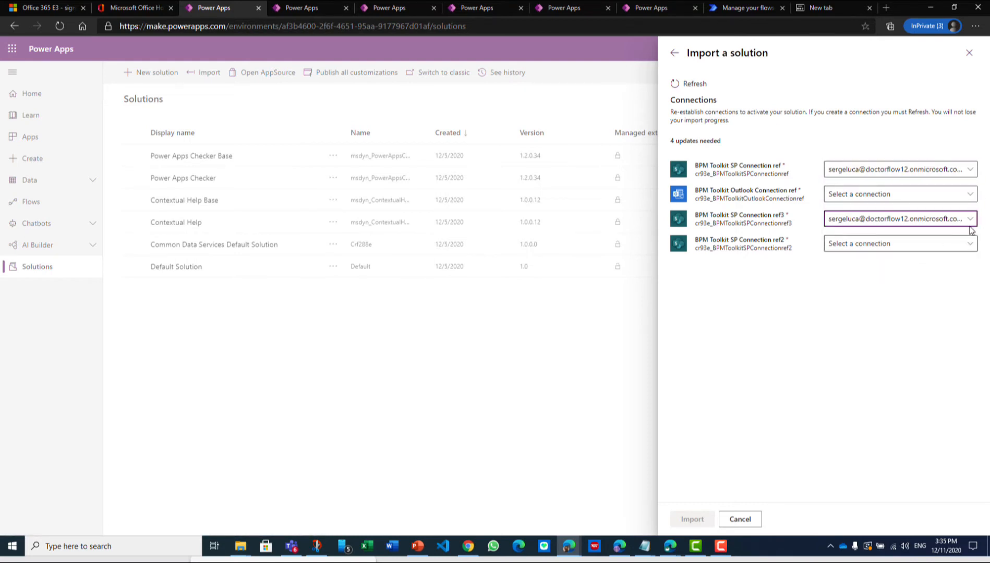
click(969, 245)
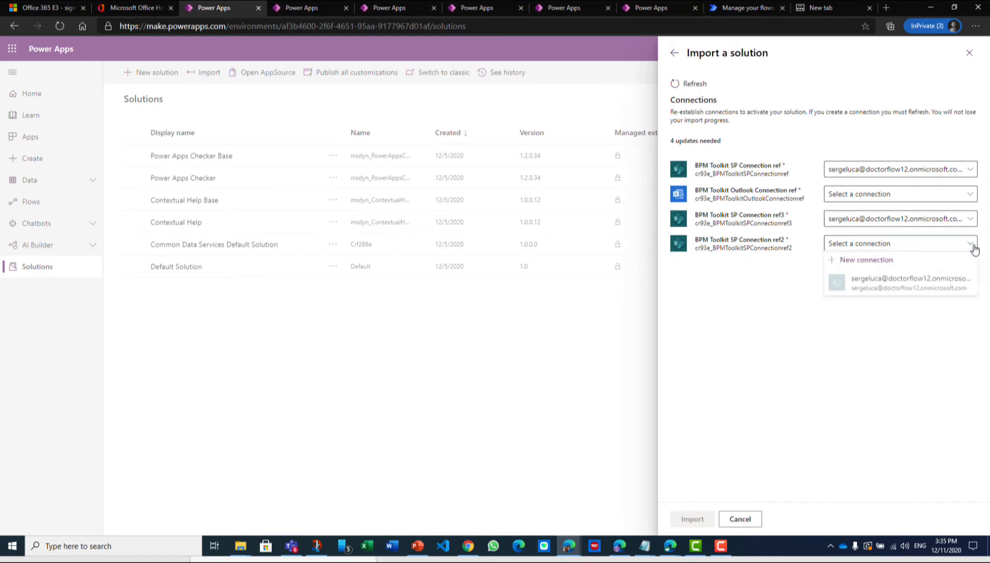
click(911, 281)
Create an Office 365 Outlook connection for BPM Toolkit Outlook Connection ref and authorize it with the signed-in Microsoft account
click(971, 196)
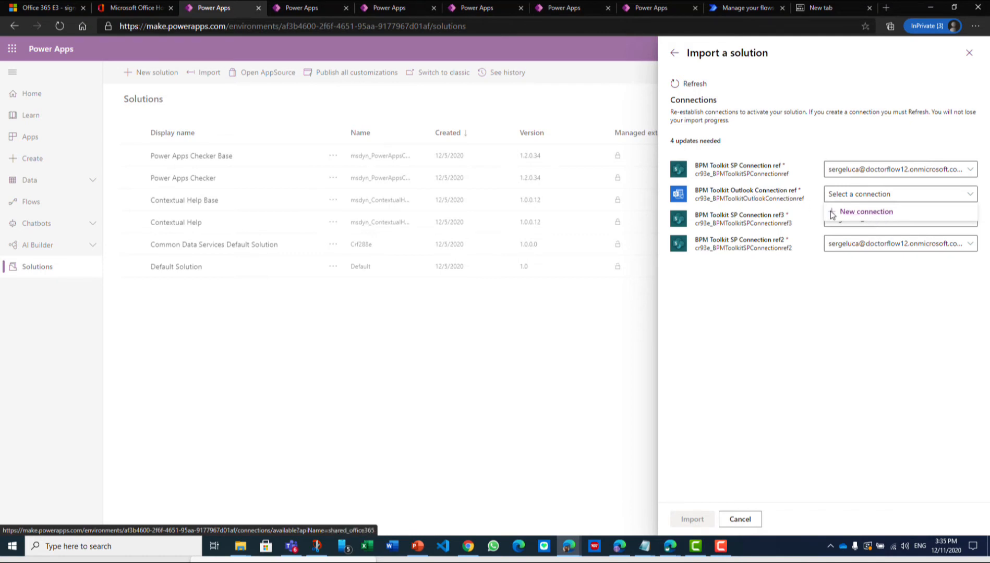
click(858, 214)
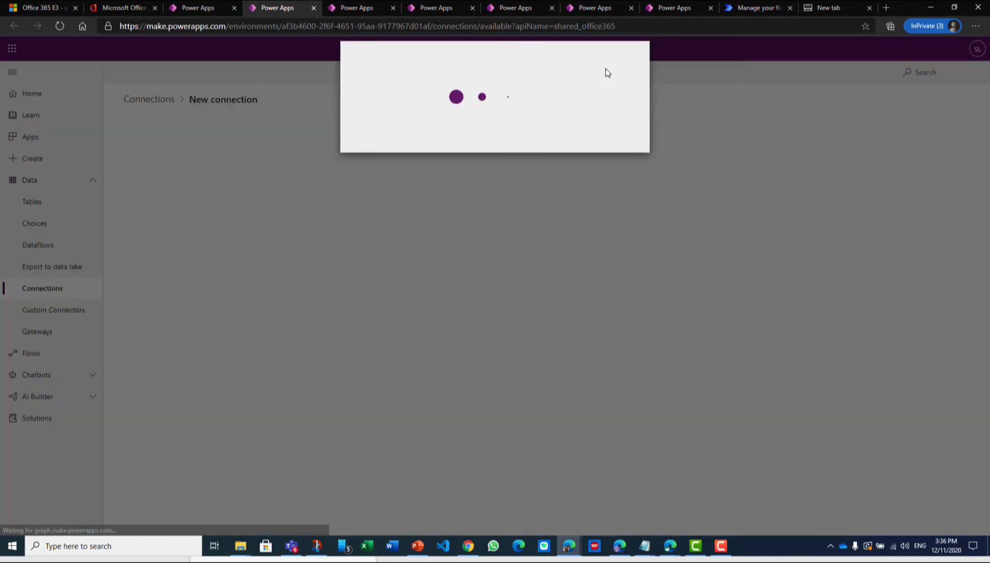
click(590, 172)
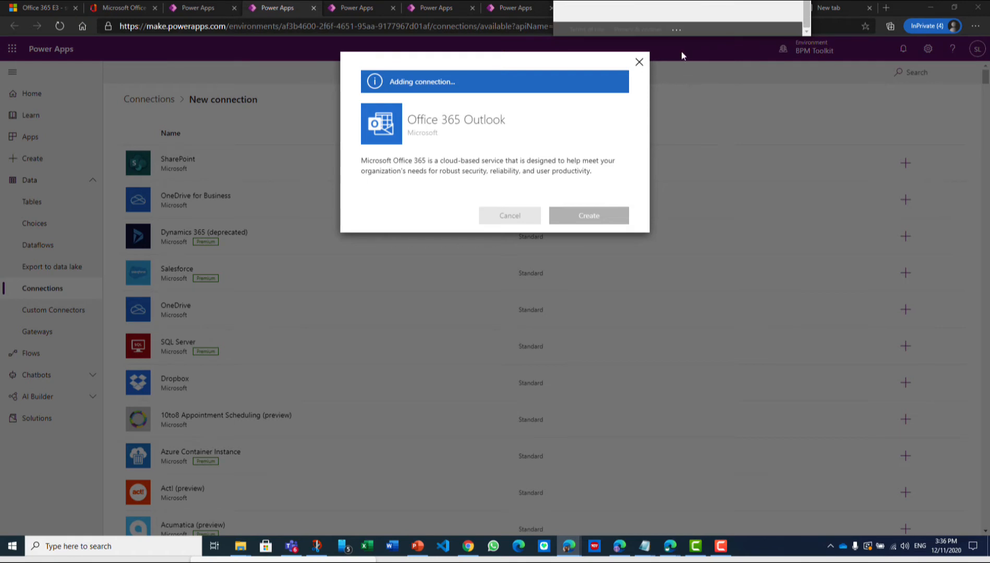
drag(678, 37, 731, 561)
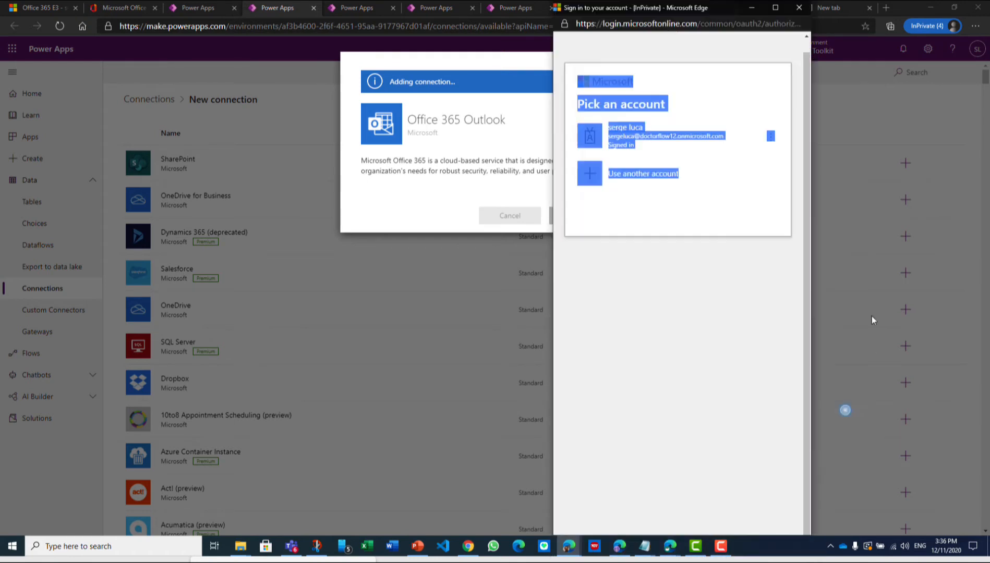
click(656, 138)
click(622, 137)
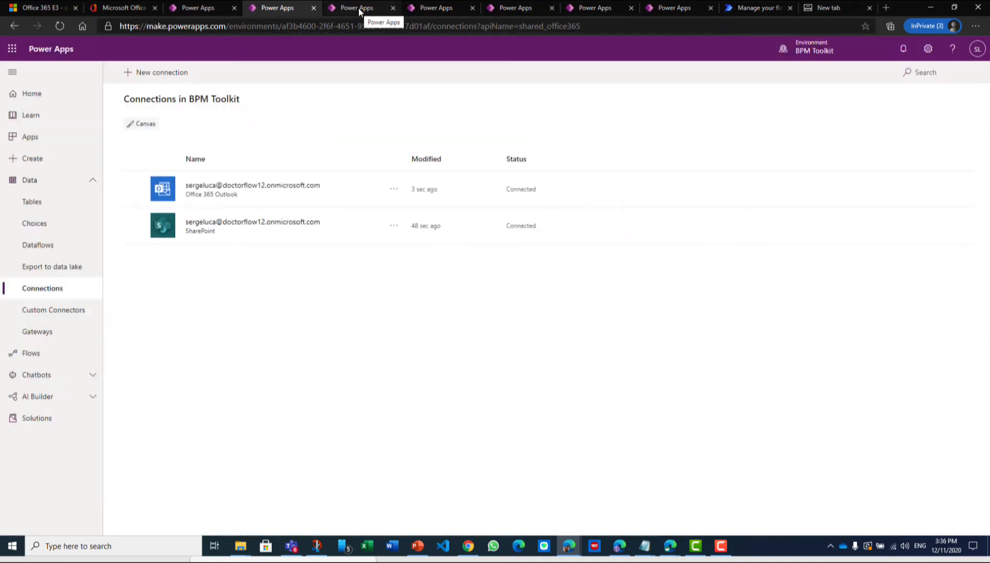
Refresh the connection list in the solution import and import the BPM Toolkit solution
click(206, 8)
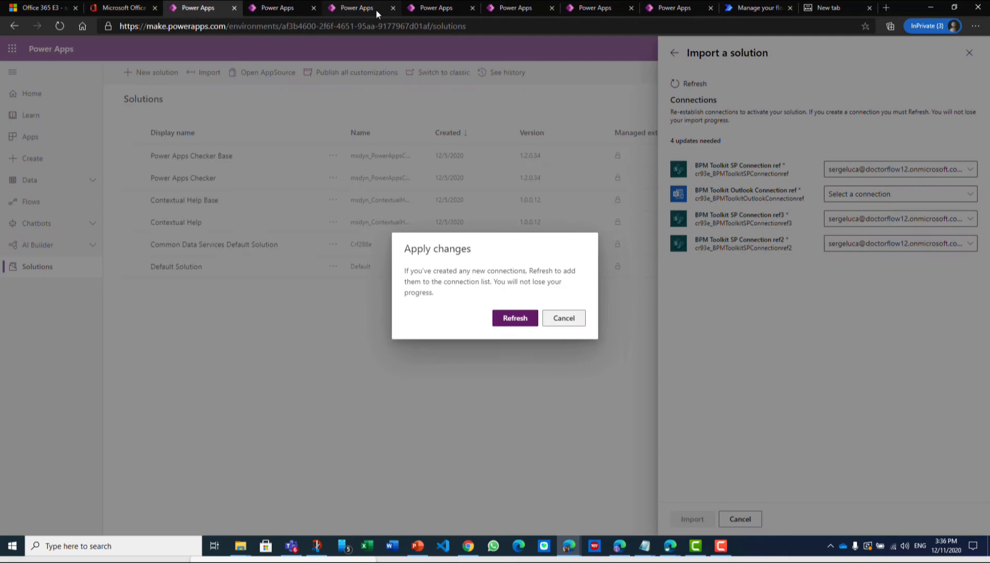
click(516, 325)
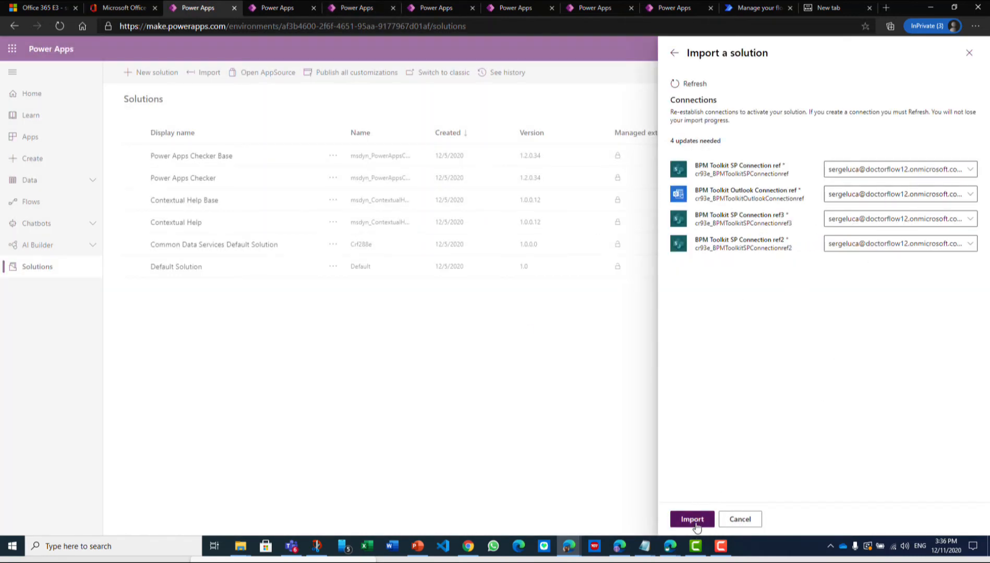
click(698, 519)
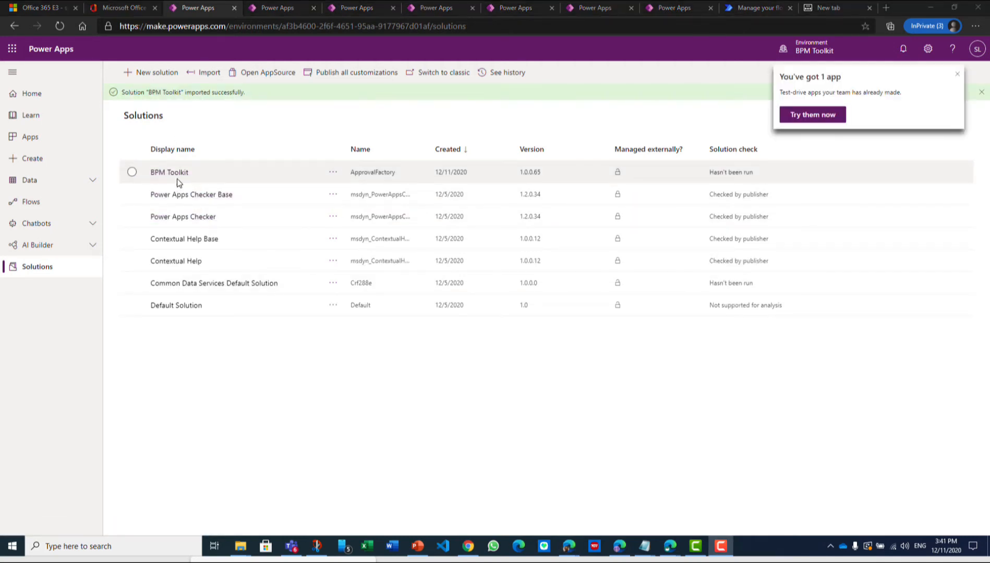
Start importing the solution file BPMToolkitALM_1_0_0_13.zip and continue past its details to the connections setup
click(204, 73)
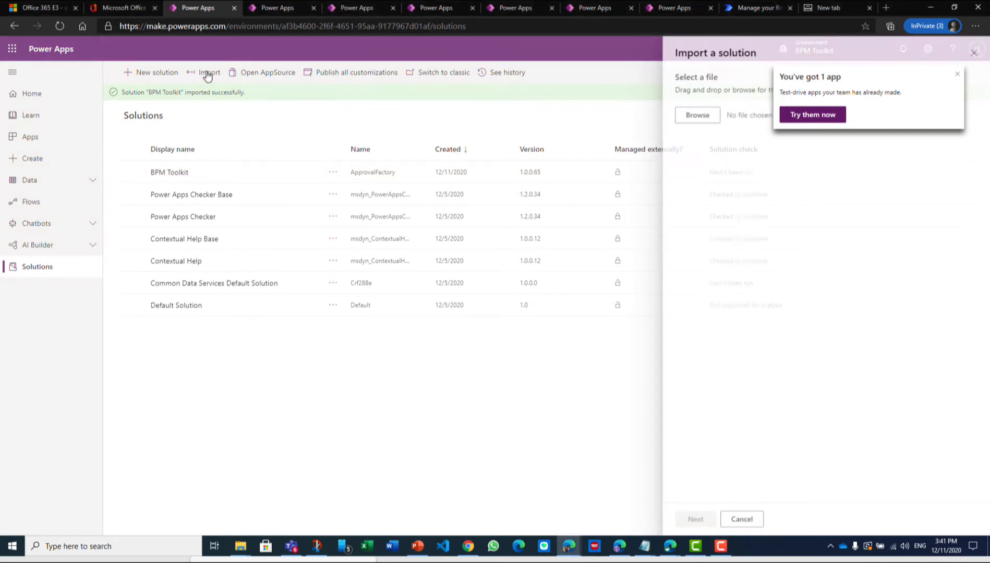
click(959, 77)
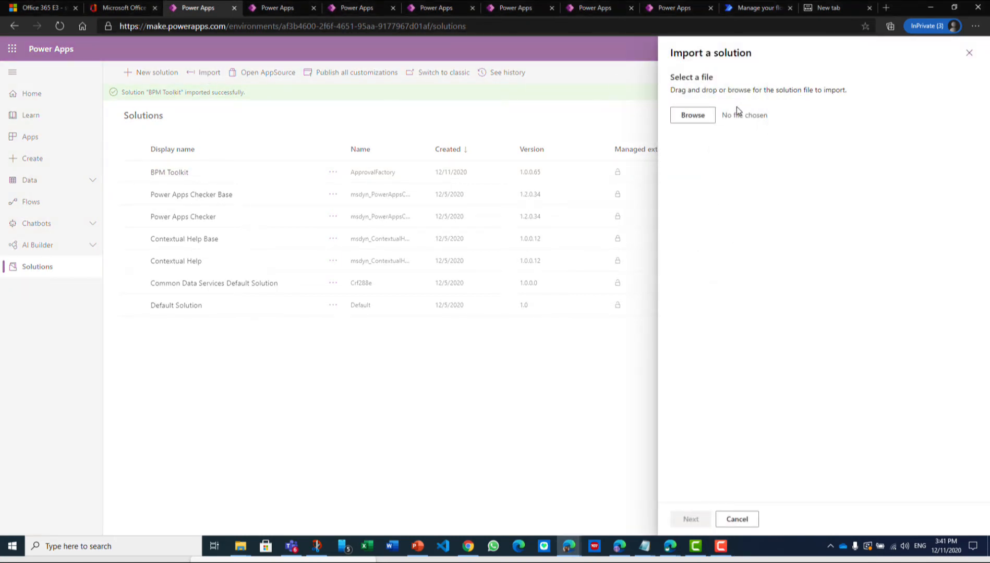
click(702, 119)
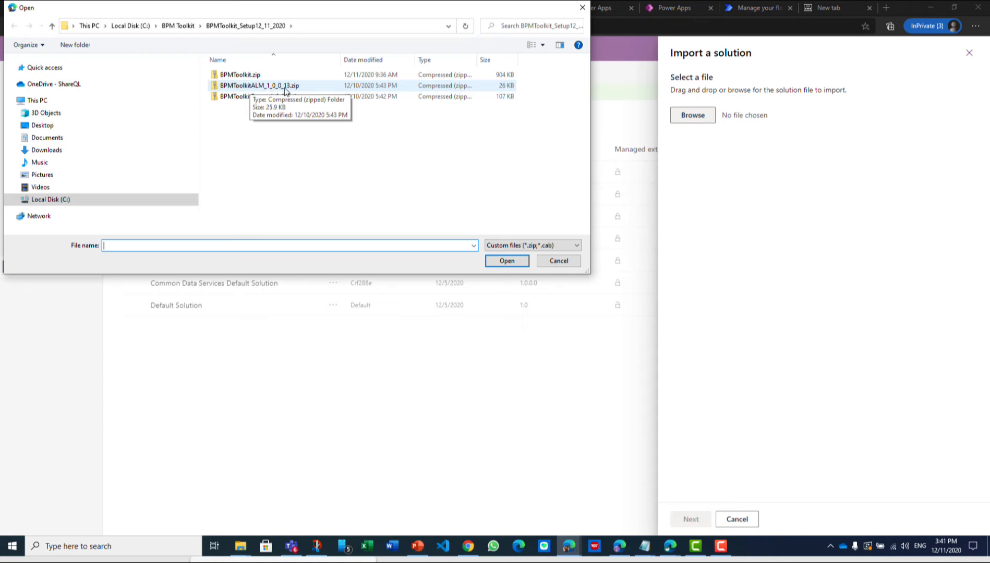
double_click(252, 86)
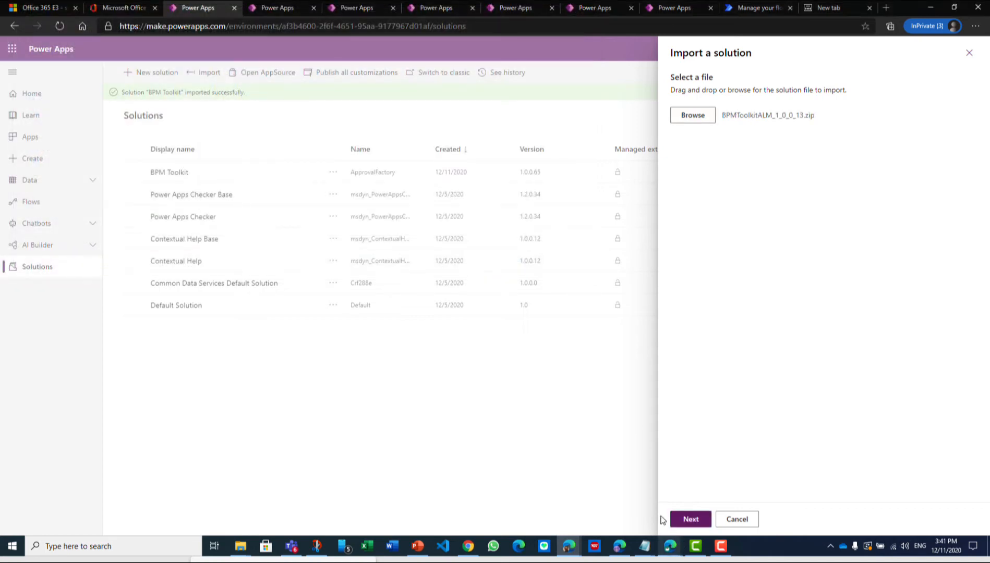
click(691, 520)
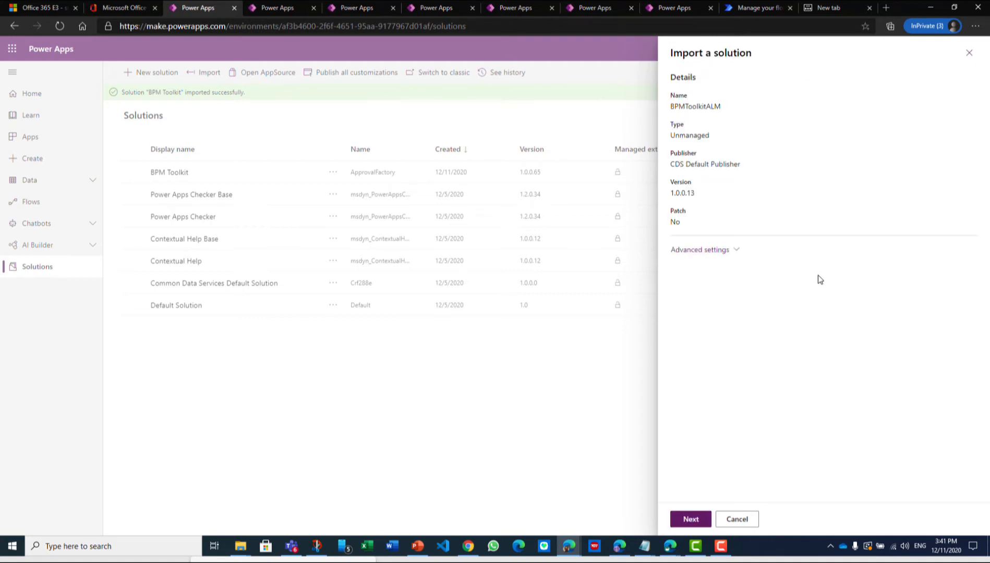
click(691, 520)
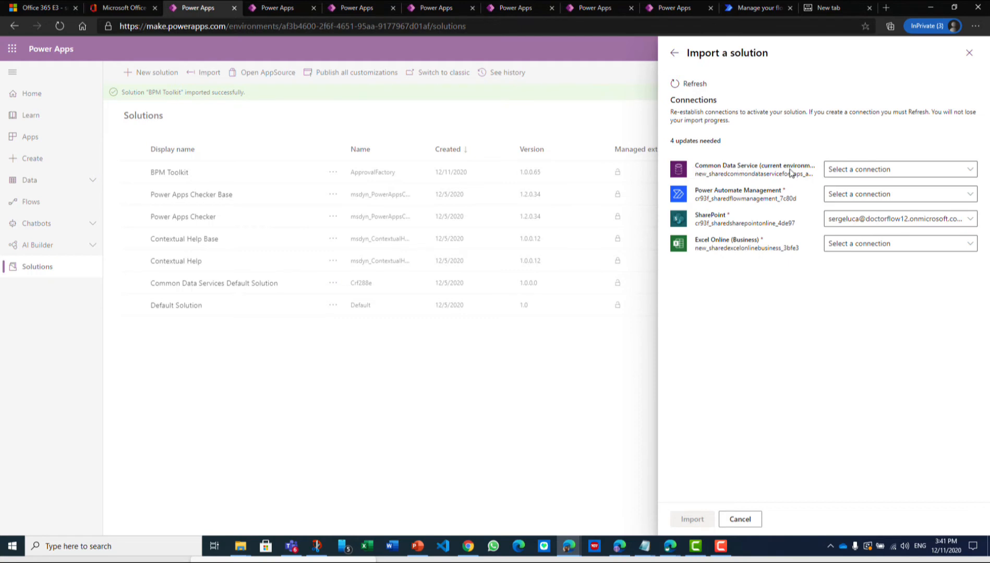
Create a Common Data Service (current environment) connection authorized with the signed-in account, and refresh the import's connection list
click(971, 169)
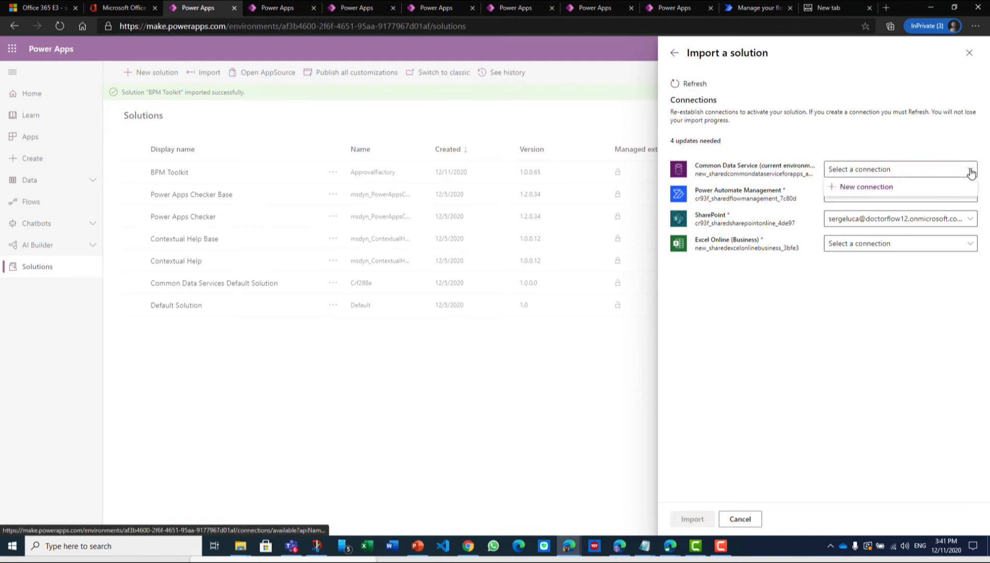
click(870, 189)
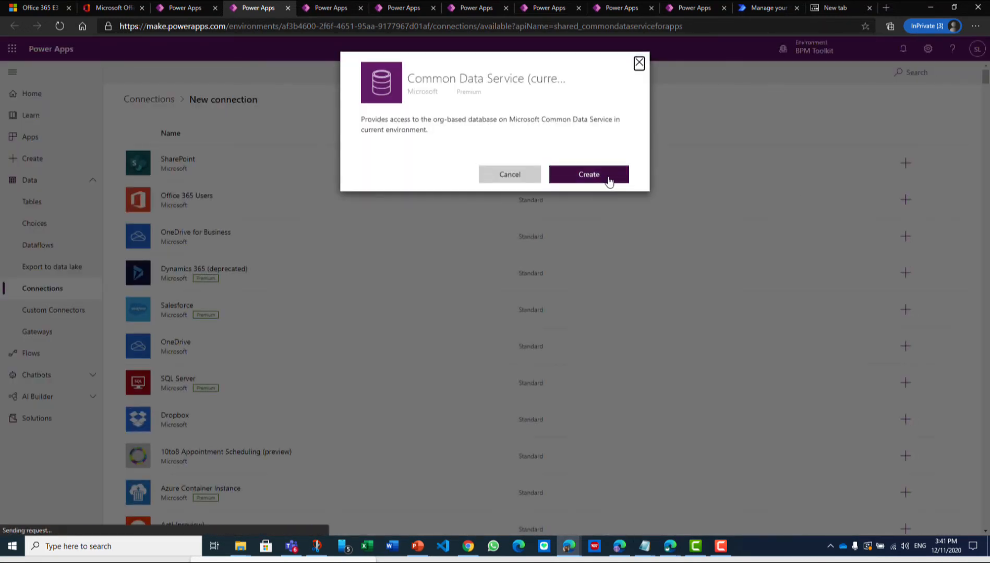
click(600, 176)
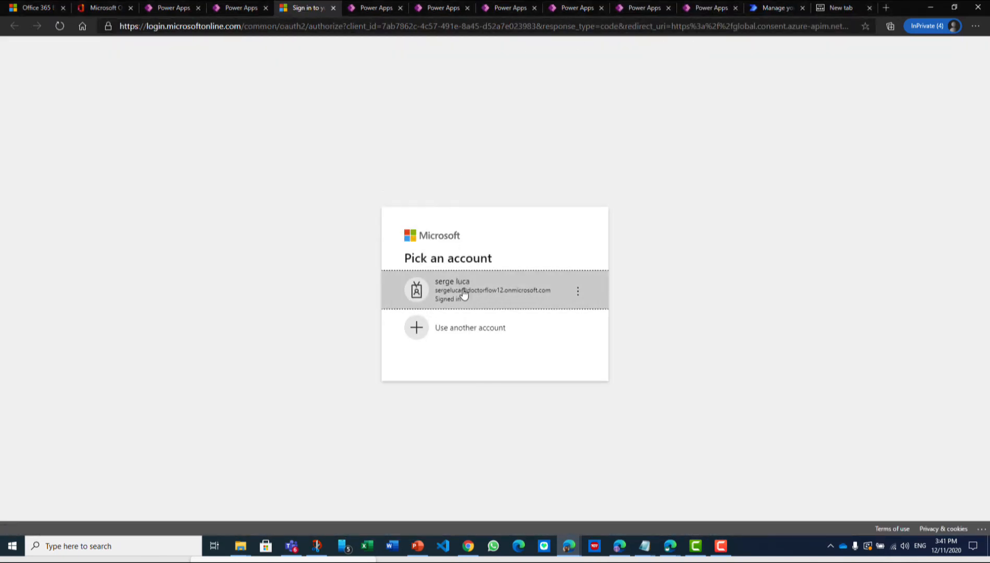
click(464, 294)
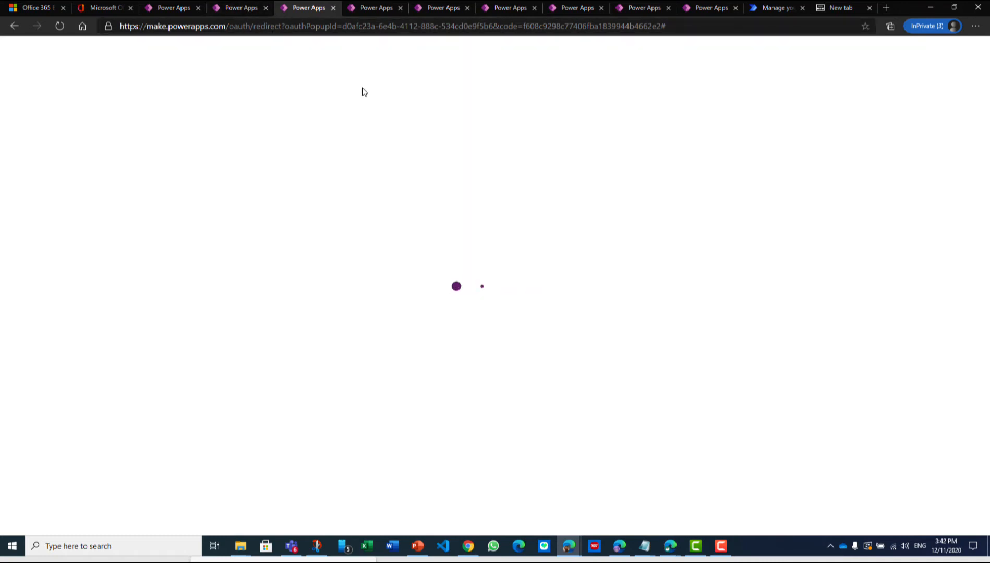
click(246, 8)
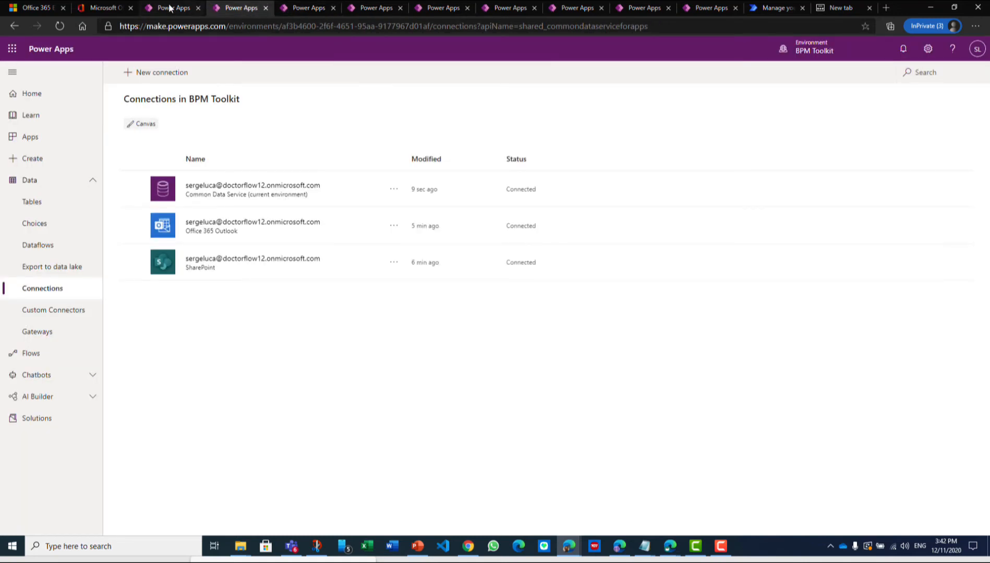
click(170, 7)
click(510, 320)
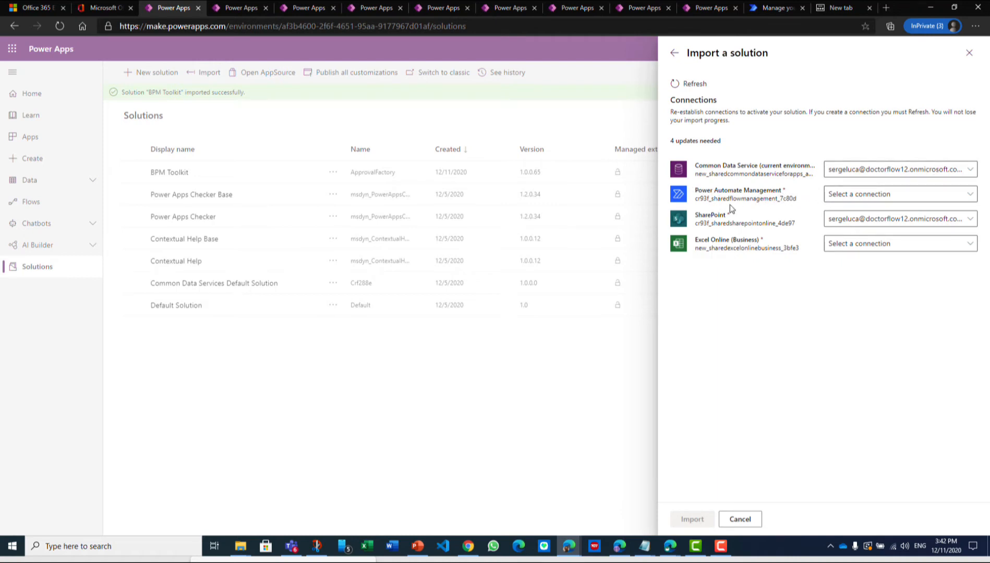
Create a Power Automate Management connection with First Party authentication and the signed-in account, and refresh the import's connection list
click(968, 195)
click(866, 212)
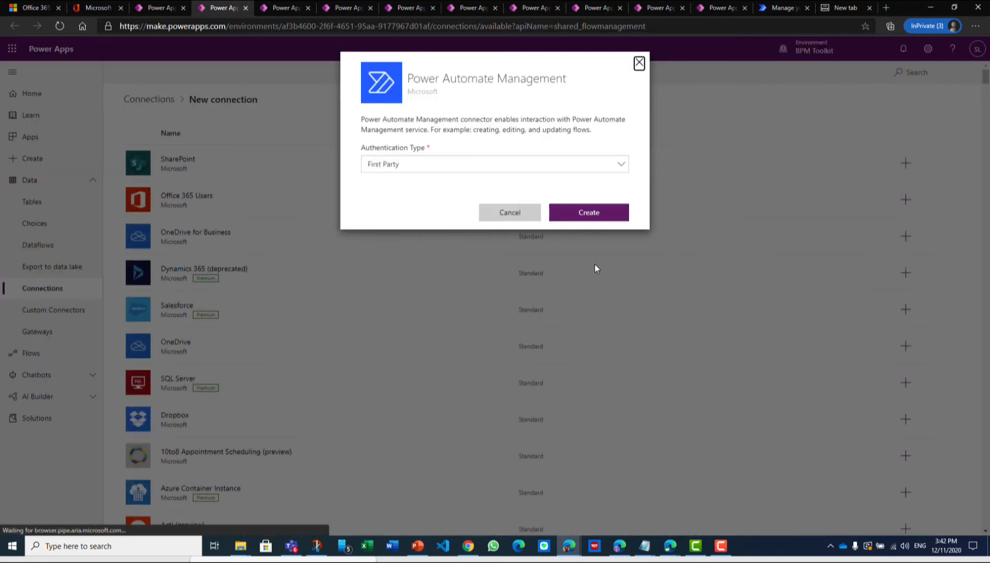
click(607, 212)
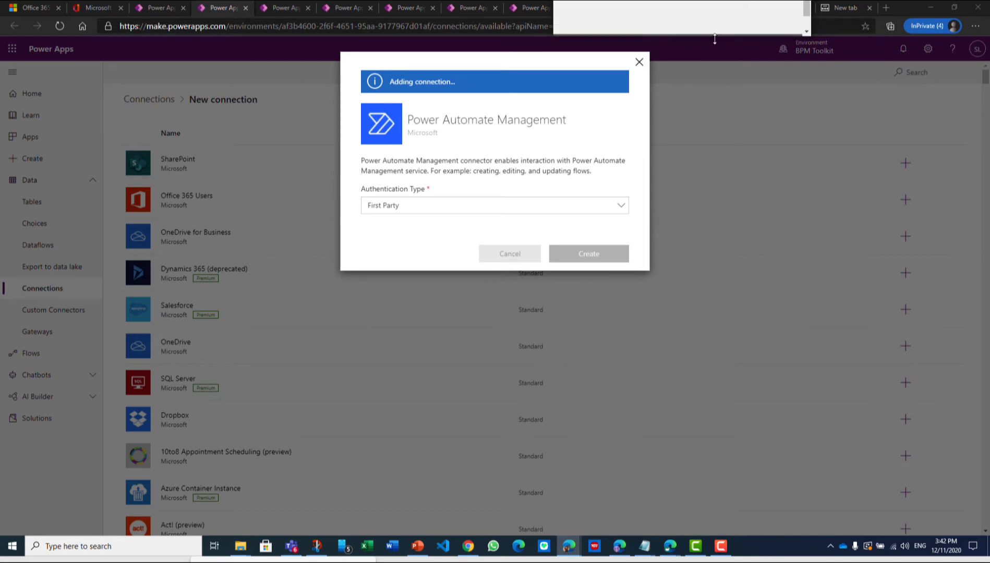
drag(714, 37, 654, 535)
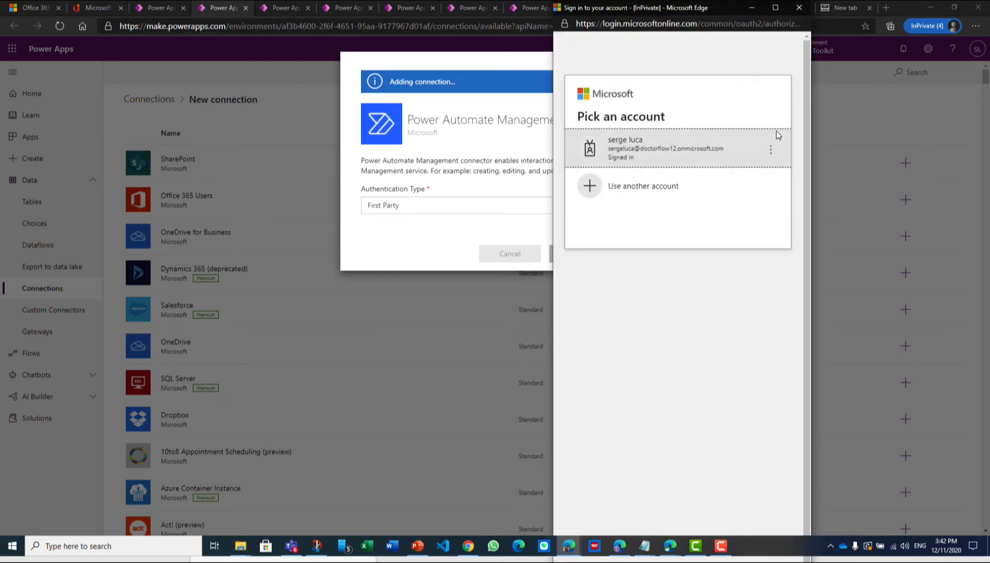
click(671, 151)
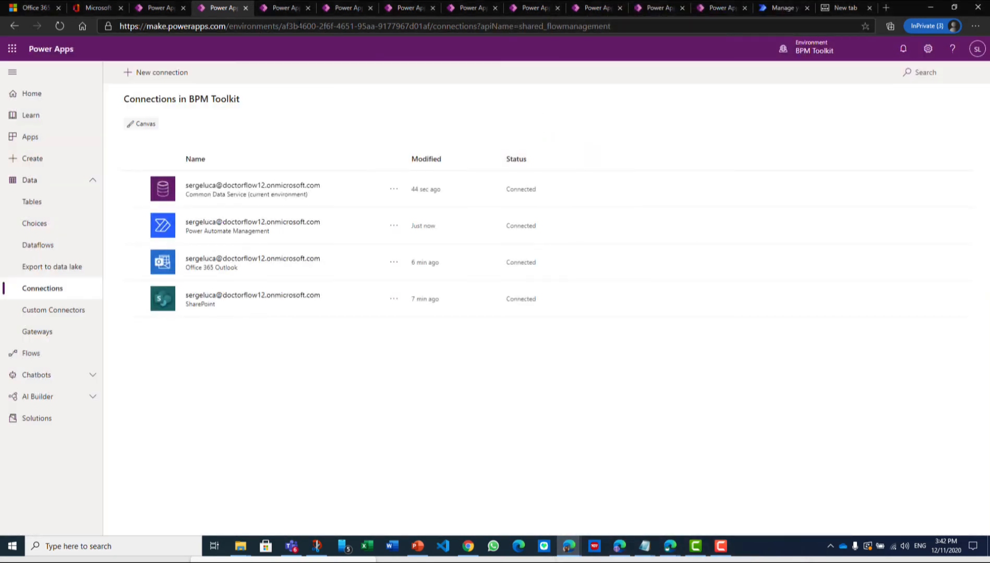
click(157, 7)
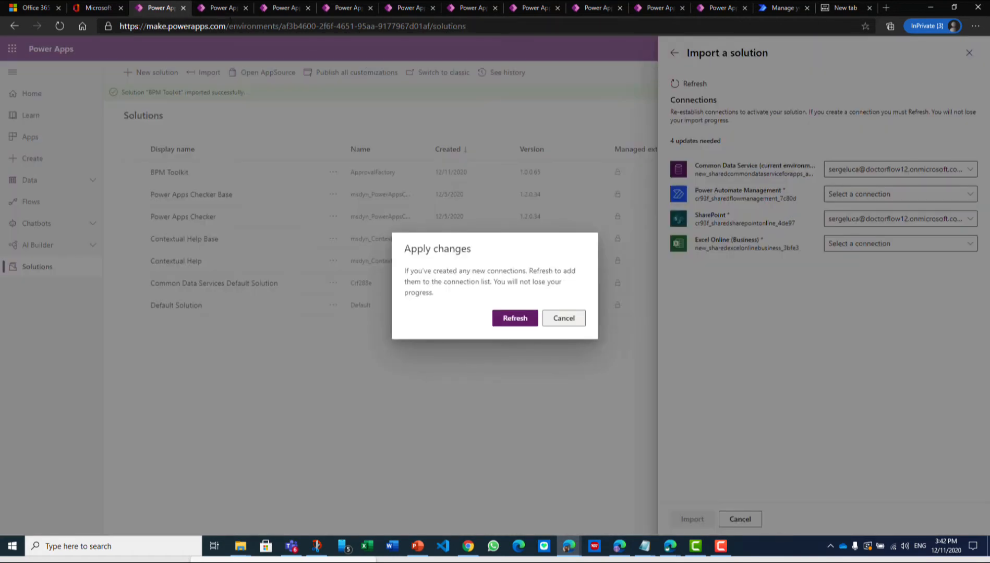
click(511, 324)
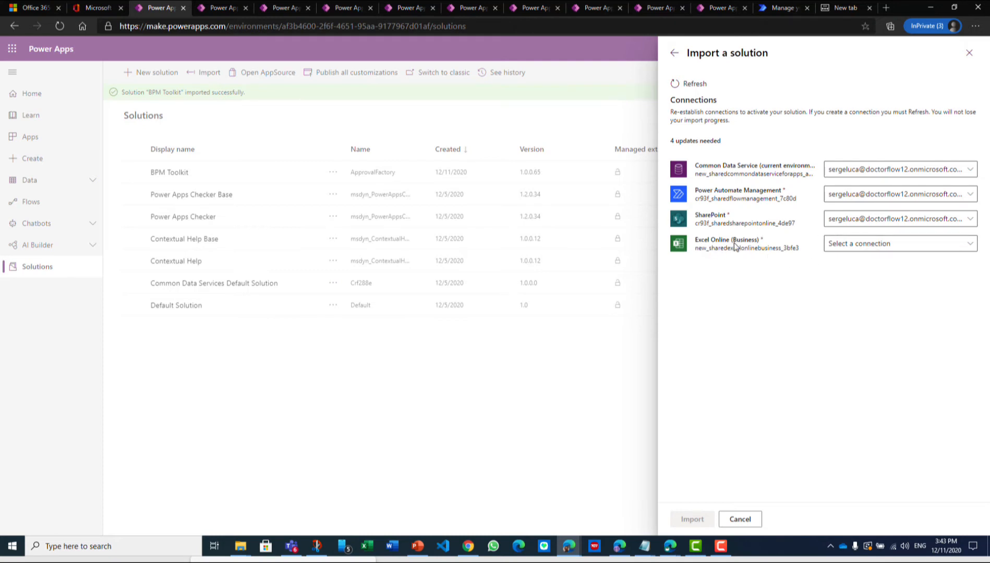
Add an Excel Online (Business) connection authorized with the signed-in account to the import's refreshed connections and import the BPM Toolkit ALM solution
click(974, 248)
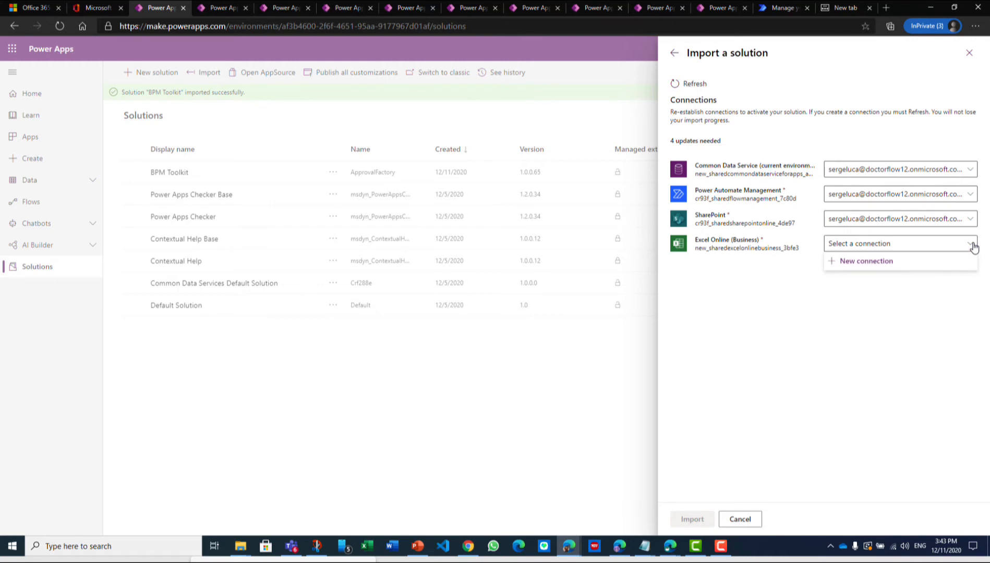
click(864, 262)
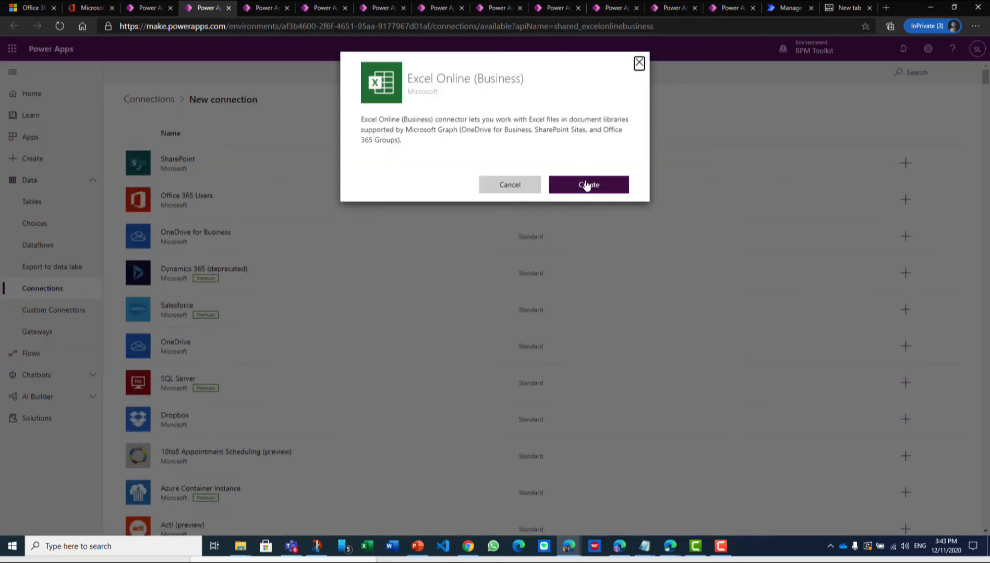
click(587, 186)
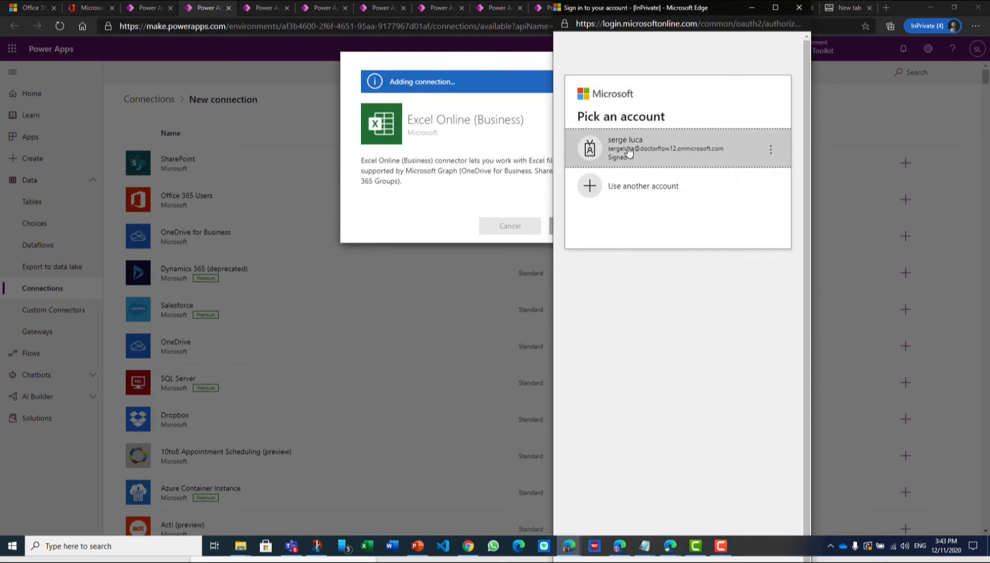
click(629, 152)
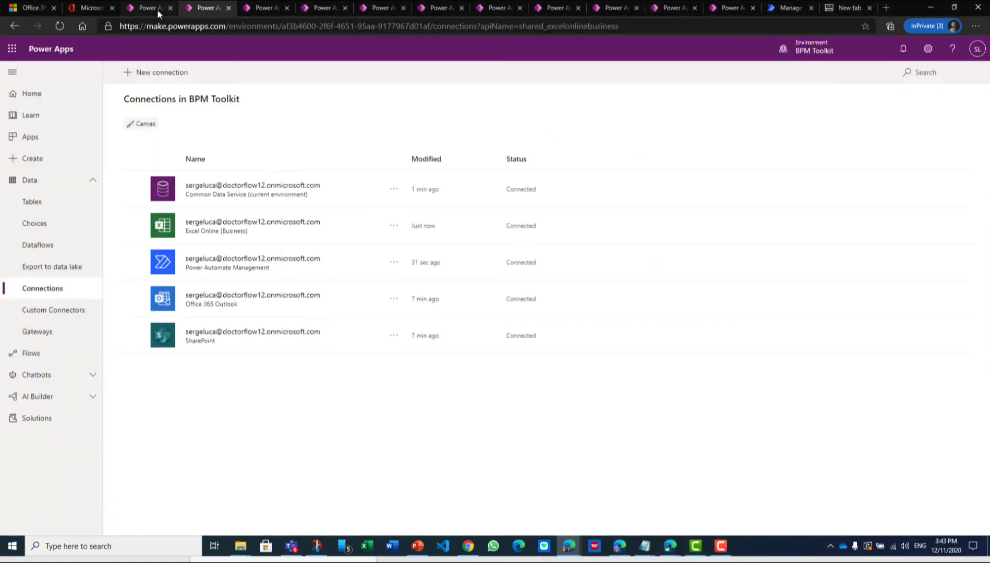
click(157, 9)
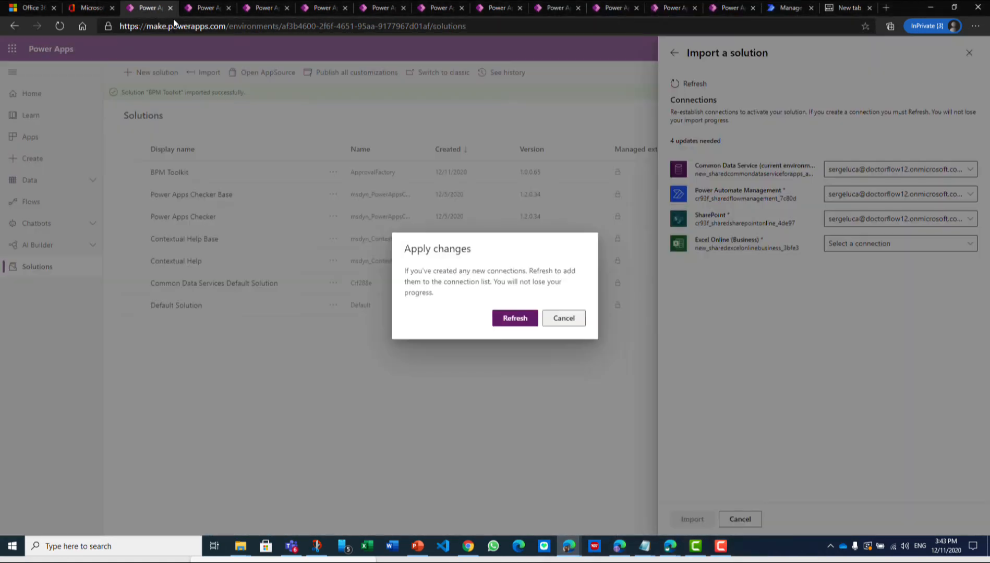
click(514, 317)
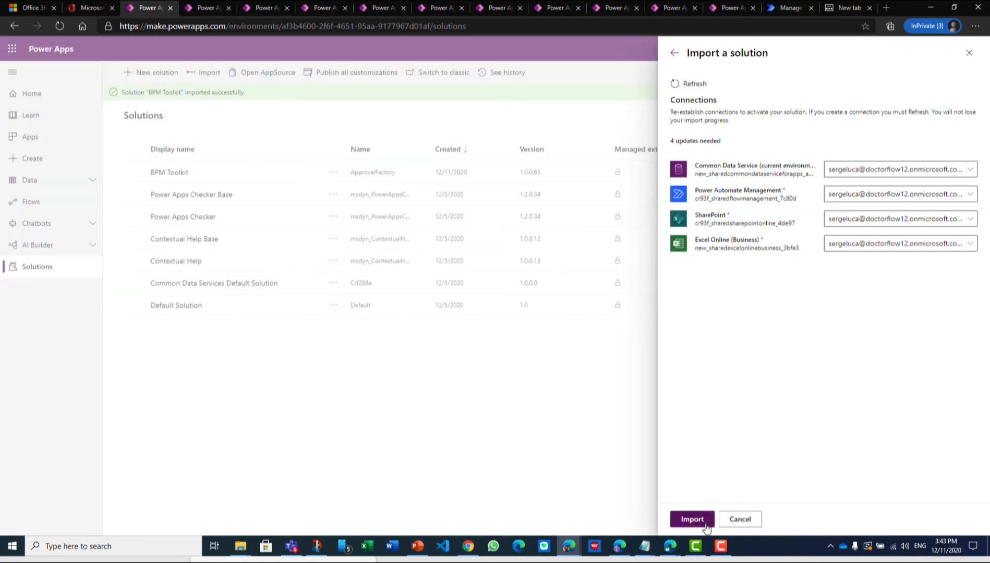
click(693, 520)
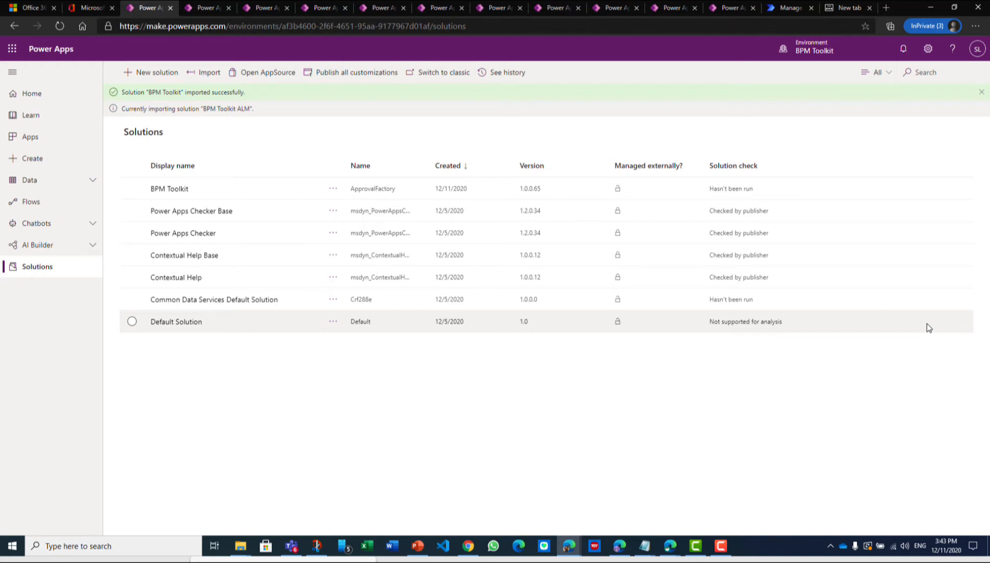
Import the solution file BPMToolkitDemo_1_0_0_9.zip from the BPMToolkit_Setup12_11_2020 folder, keeping the preselected SharePoint connection for its connection reference
click(208, 76)
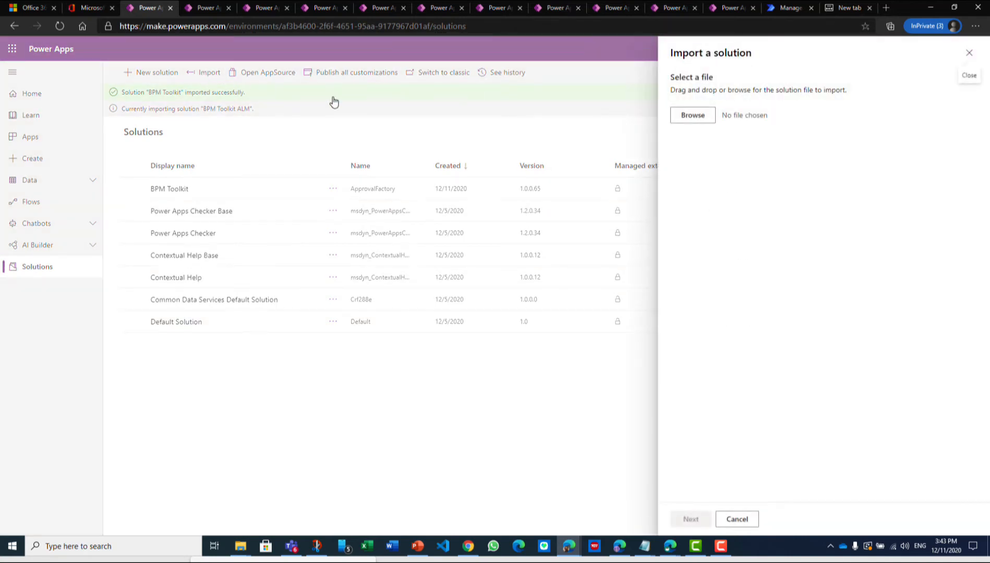
click(694, 118)
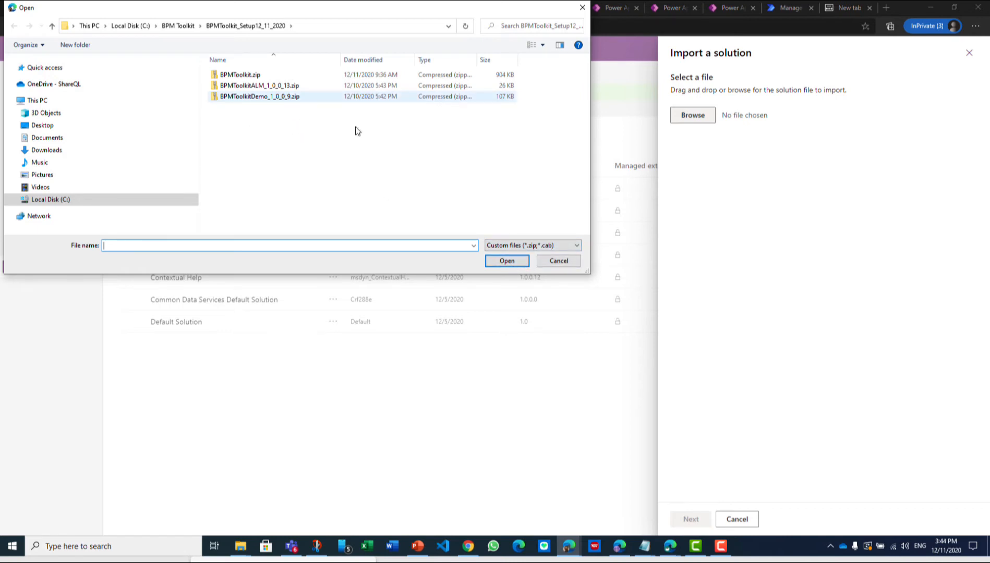
click(255, 98)
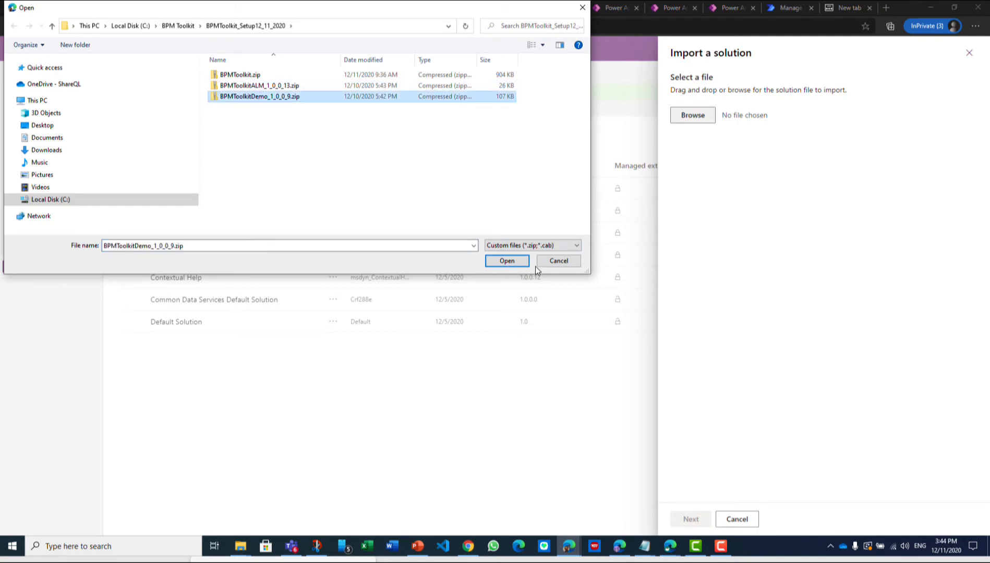
click(518, 262)
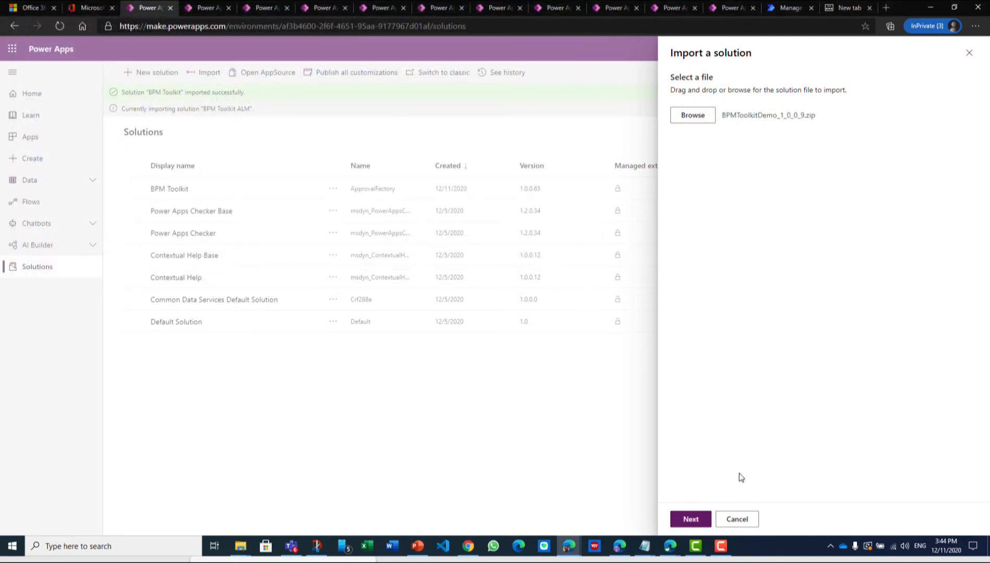
click(694, 519)
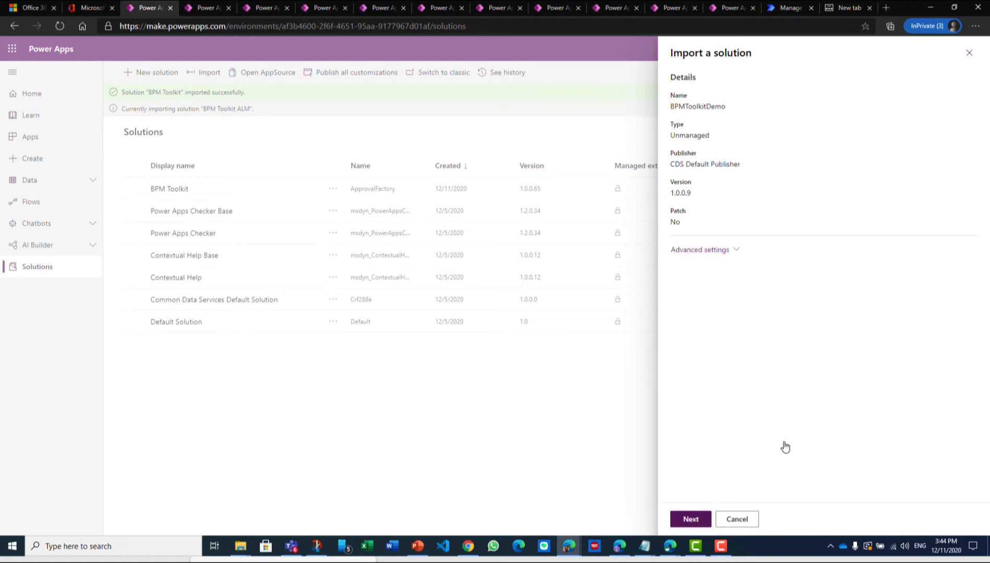
click(693, 519)
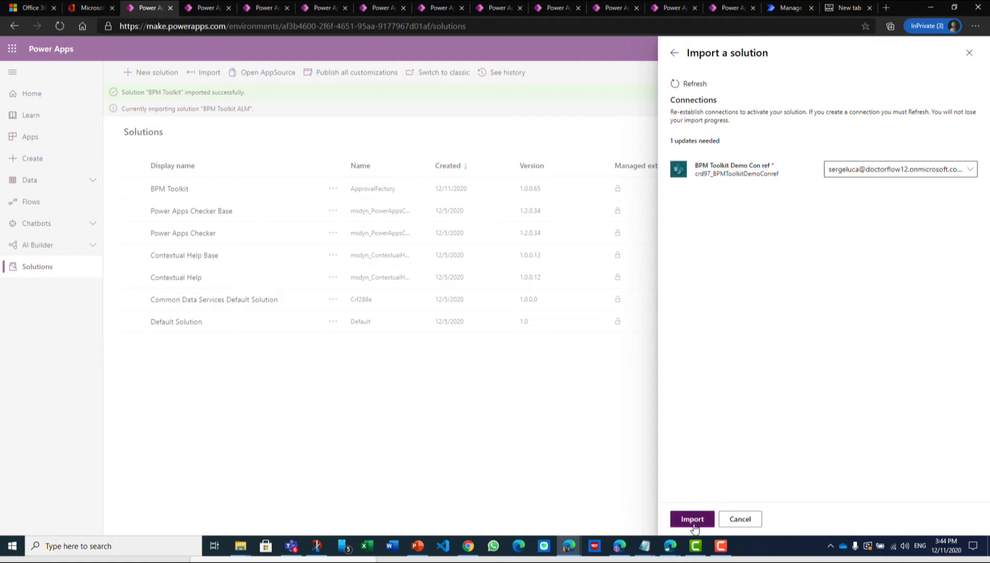
click(693, 519)
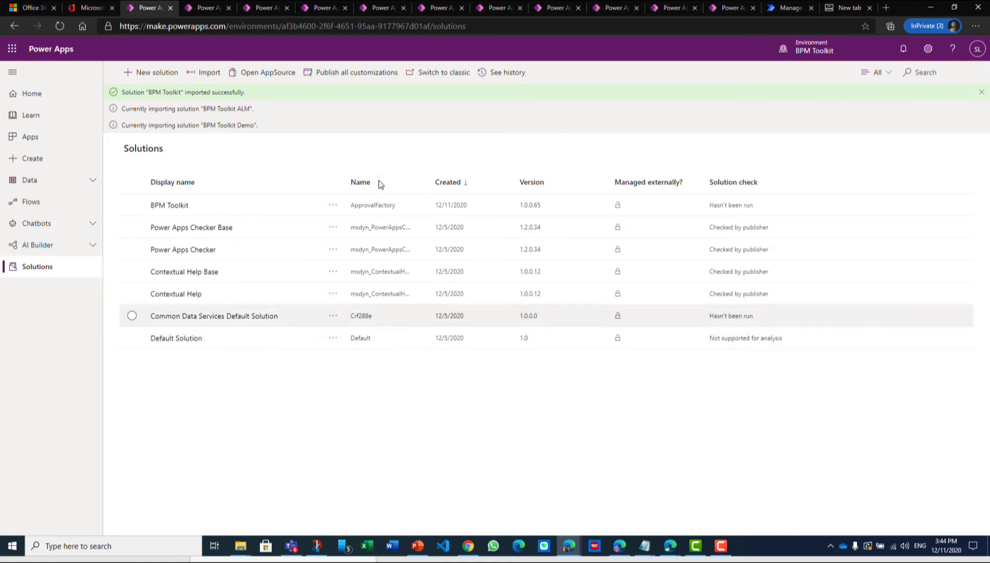
Reload the Solutions page repeatedly to check the progress of the BPM Toolkit ALM and BPM Toolkit Demo imports
click(58, 28)
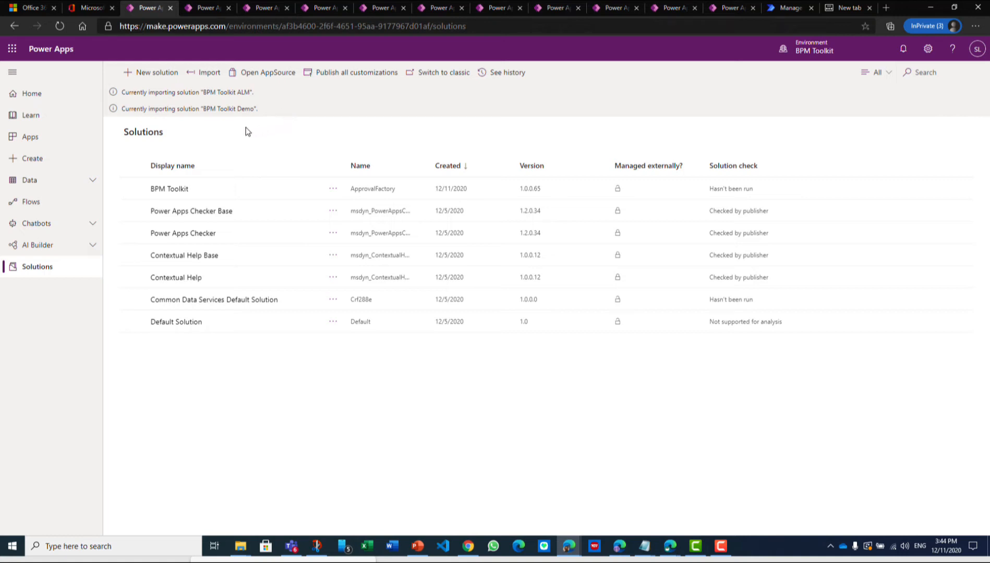
click(61, 28)
click(61, 27)
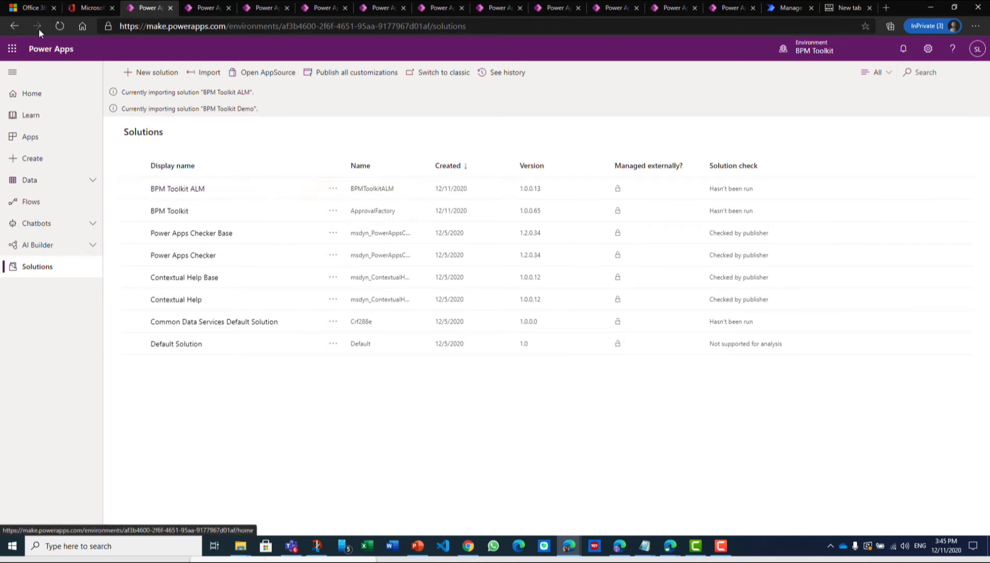
click(61, 27)
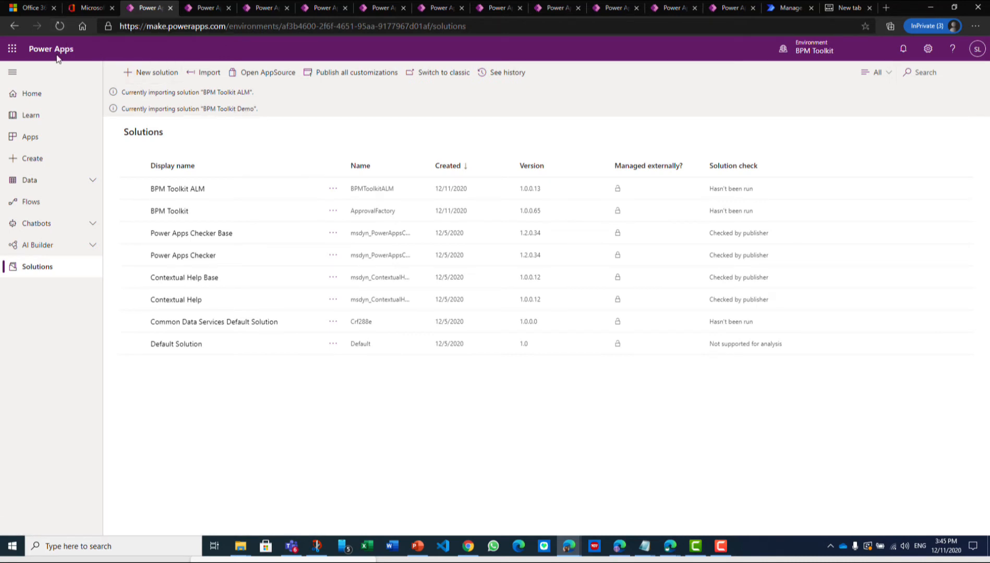
click(61, 26)
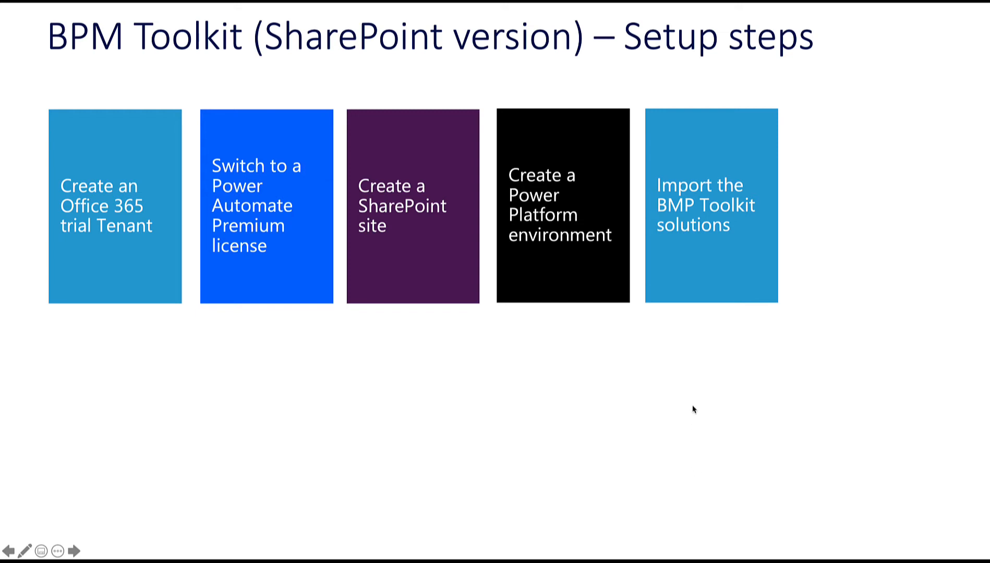
key(Right)
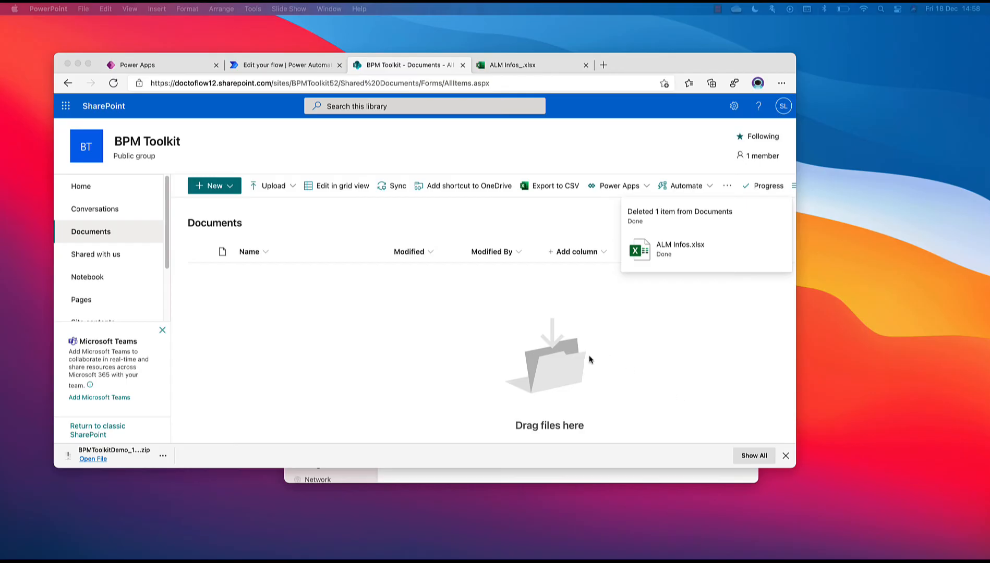
Return to Power Apps and open the BPM Toolkit ALM solution from the solutions list to examine its components
click(157, 65)
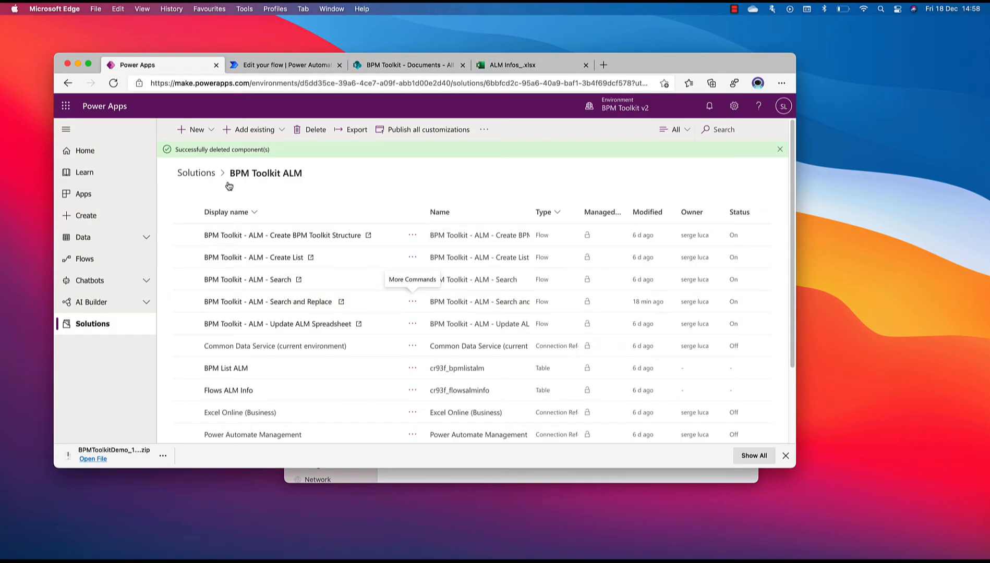
click(206, 180)
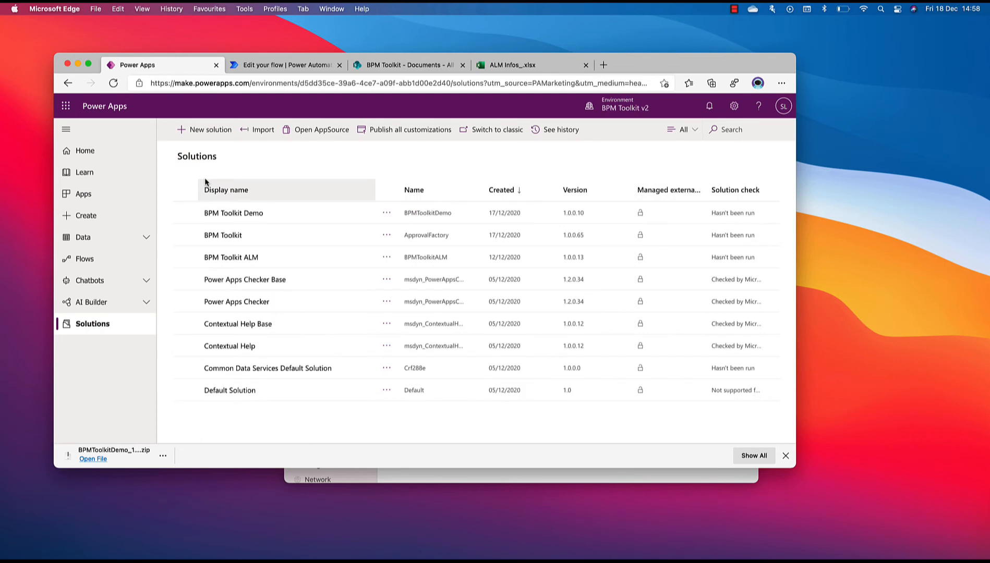
click(234, 258)
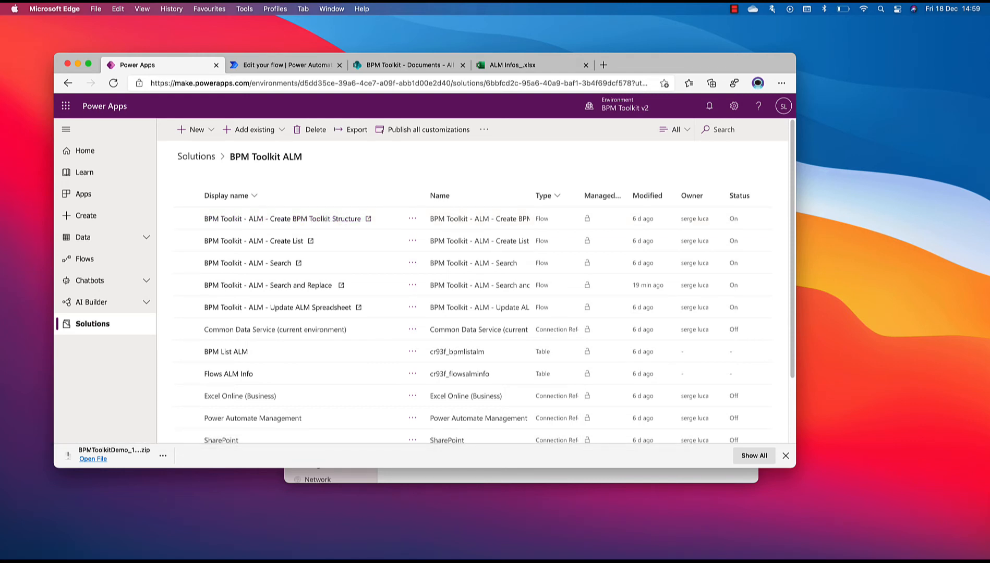
Upload ALM Infos.xlsx from the BPMToolkit_Setup12_11_2020 folder to the Documents library of the BPM Toolkit SharePoint site
key(super+Tab)
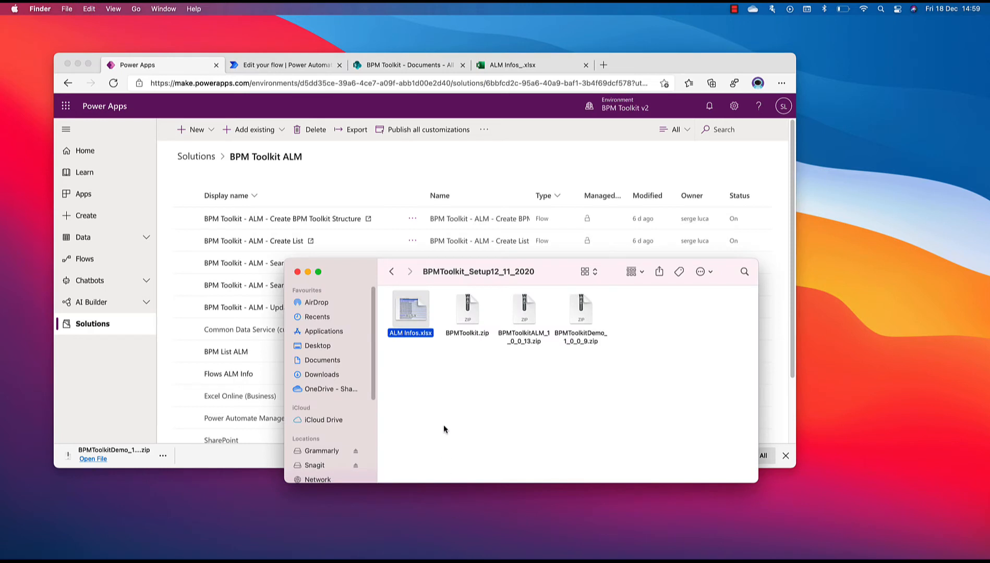
drag(555, 267, 458, 178)
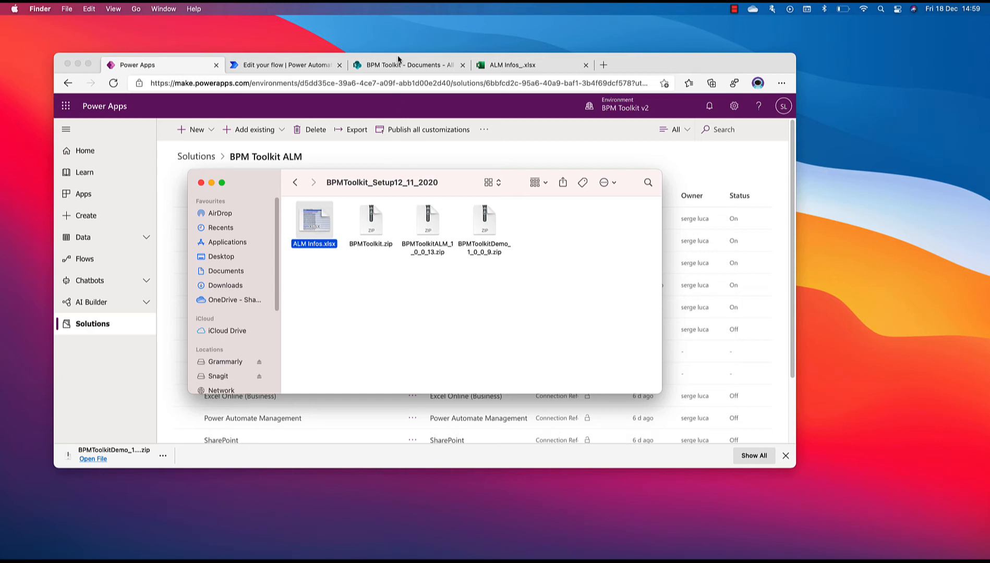
drag(455, 185, 629, 187)
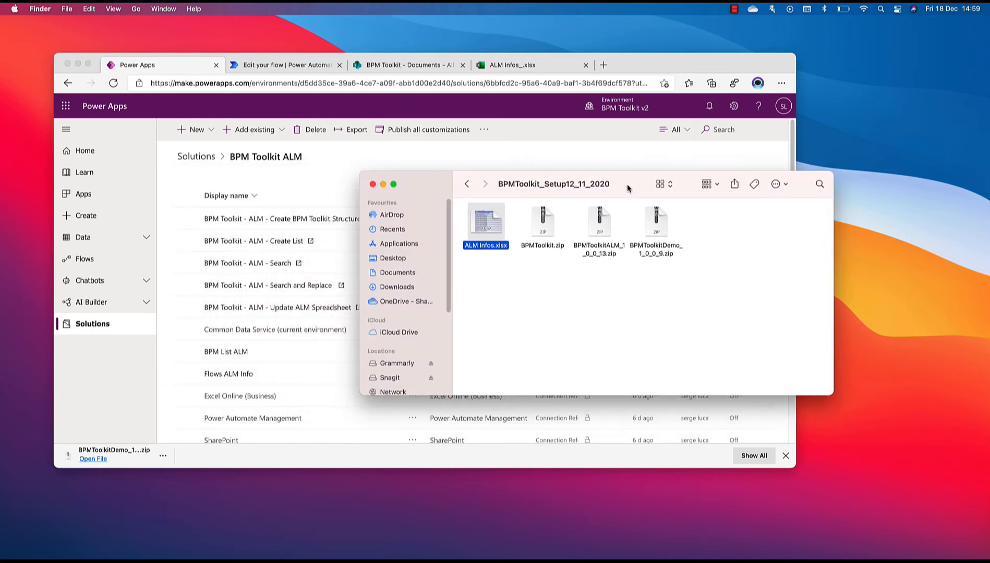
click(390, 66)
click(821, 251)
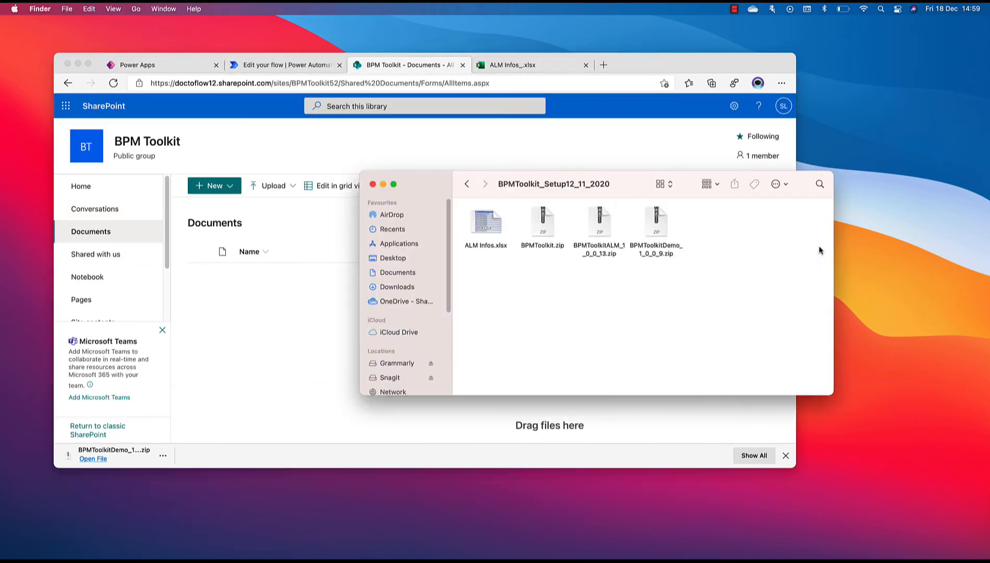
drag(690, 180, 847, 184)
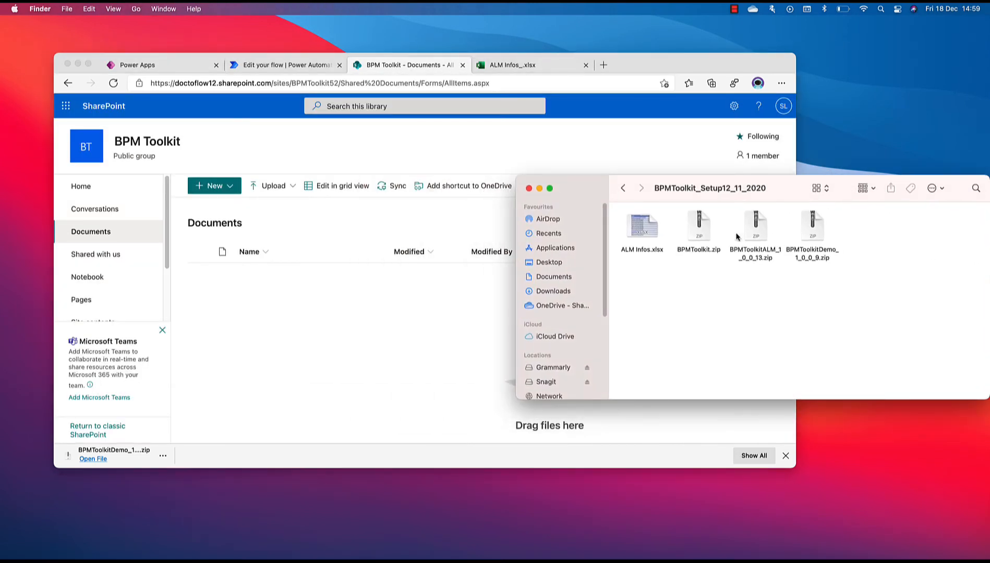
drag(642, 234, 230, 306)
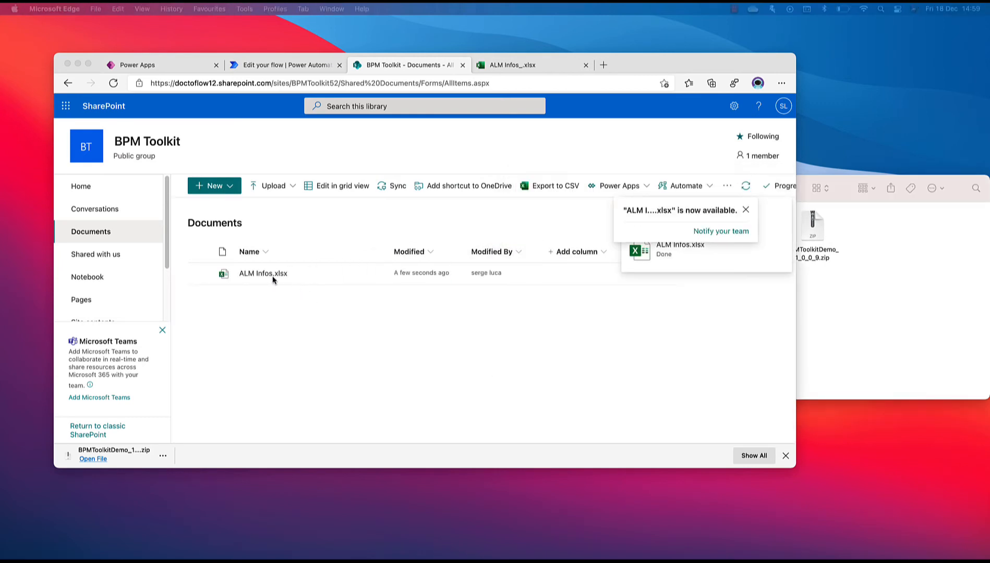
Open the uploaded ALM Infos.xlsx in Excel for the web at full window size and dismiss the Excel shortcuts notice
click(267, 277)
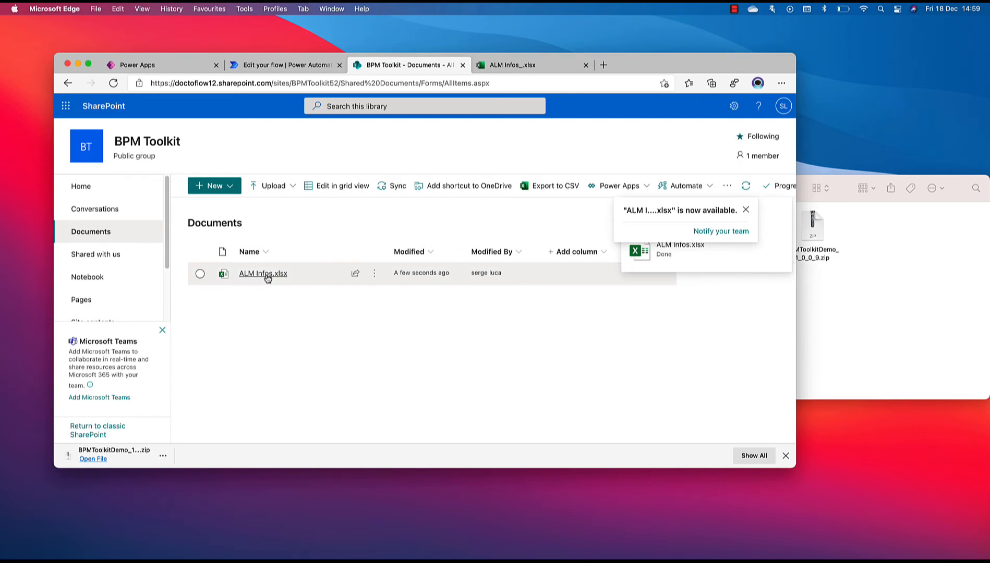
click(265, 274)
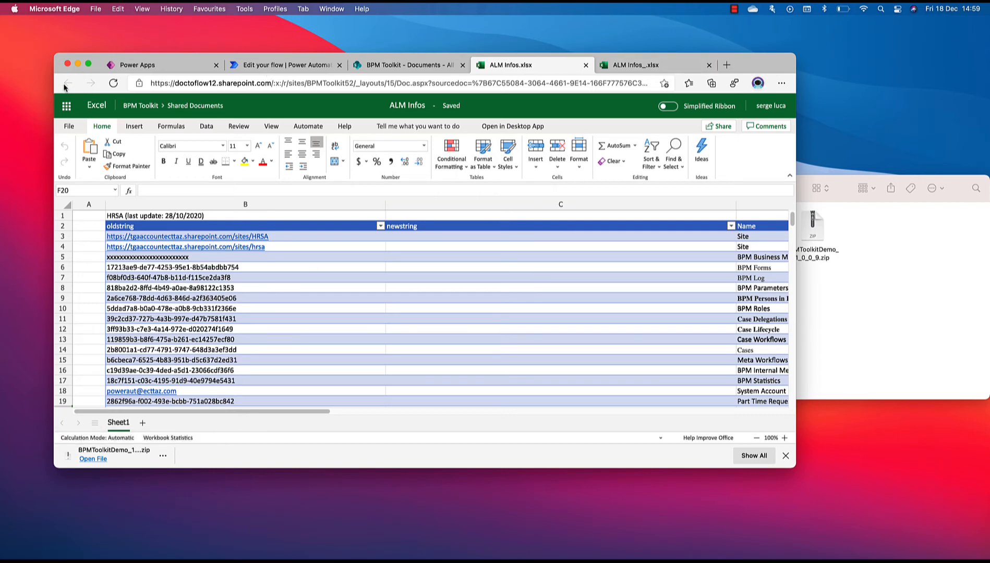
click(89, 64)
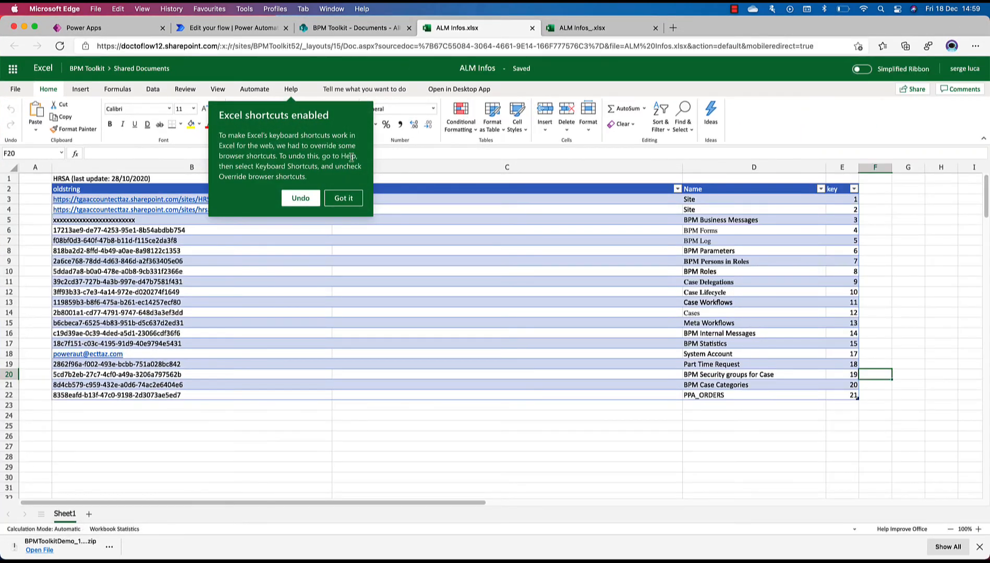
click(344, 198)
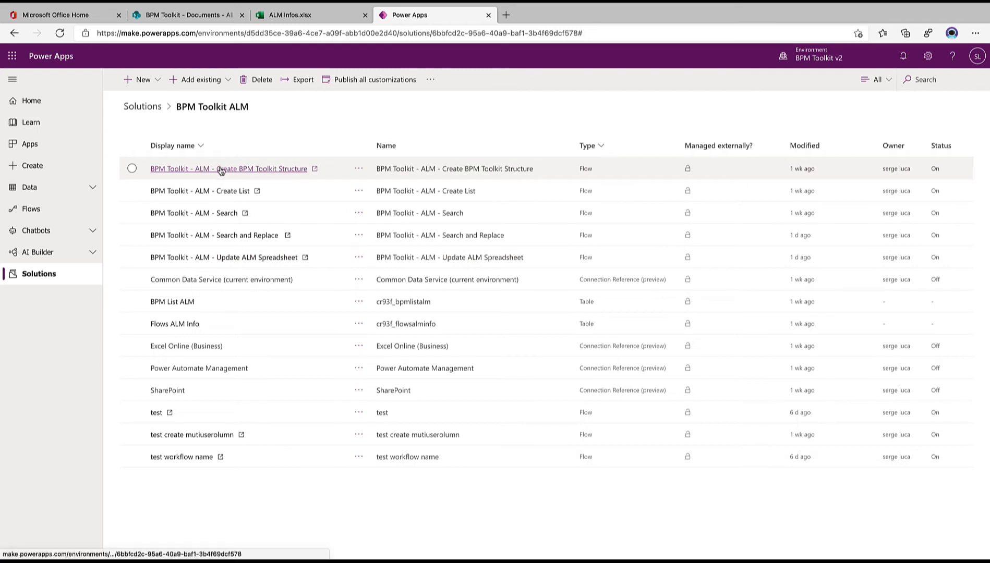
Open the BPM Toolkit - ALM - Update ALM Spreadsheet flow for editing and expand its List rows present in a table action
click(238, 258)
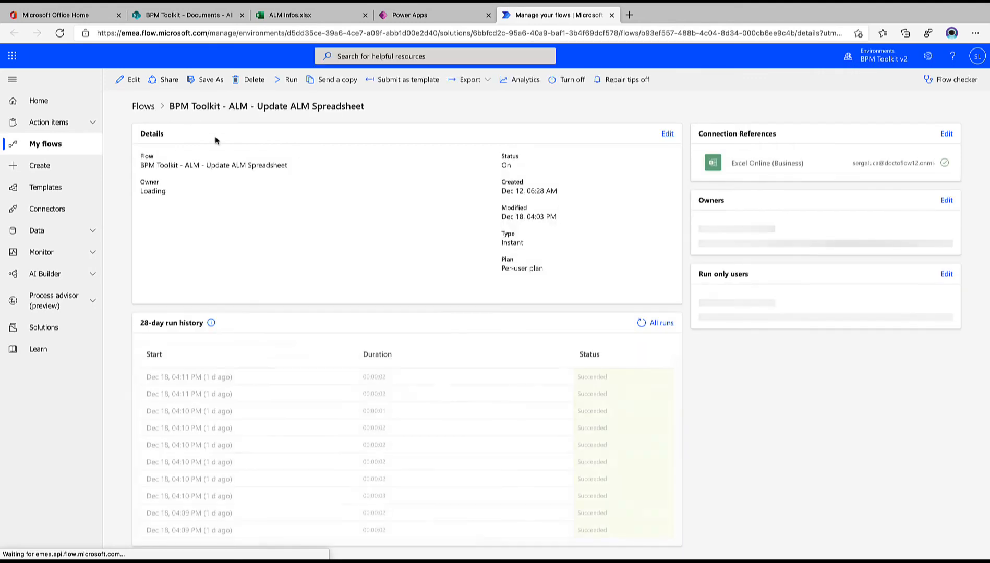
click(133, 81)
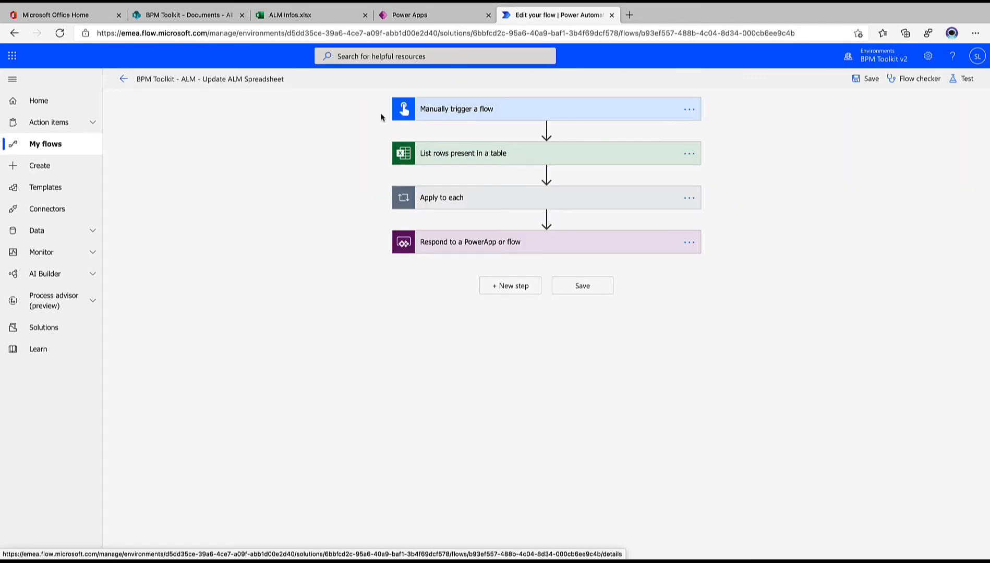
click(447, 157)
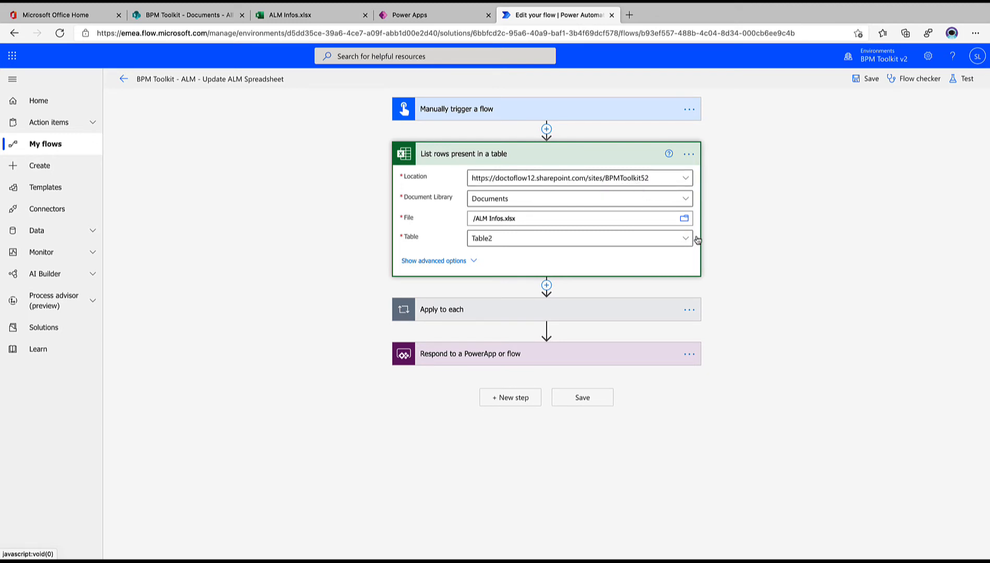
Check the file and table choices offered in the List rows present in a table action
click(684, 219)
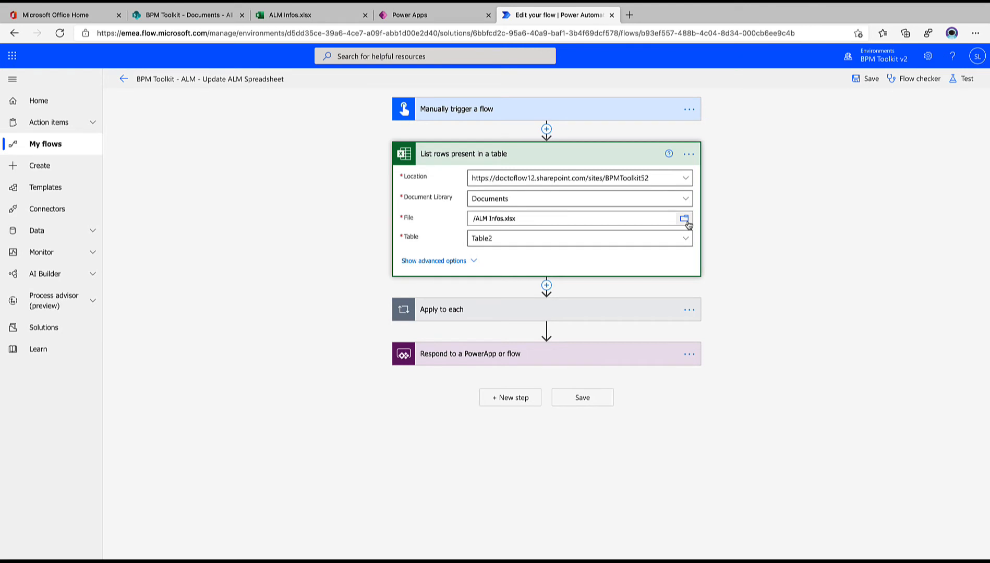
click(687, 239)
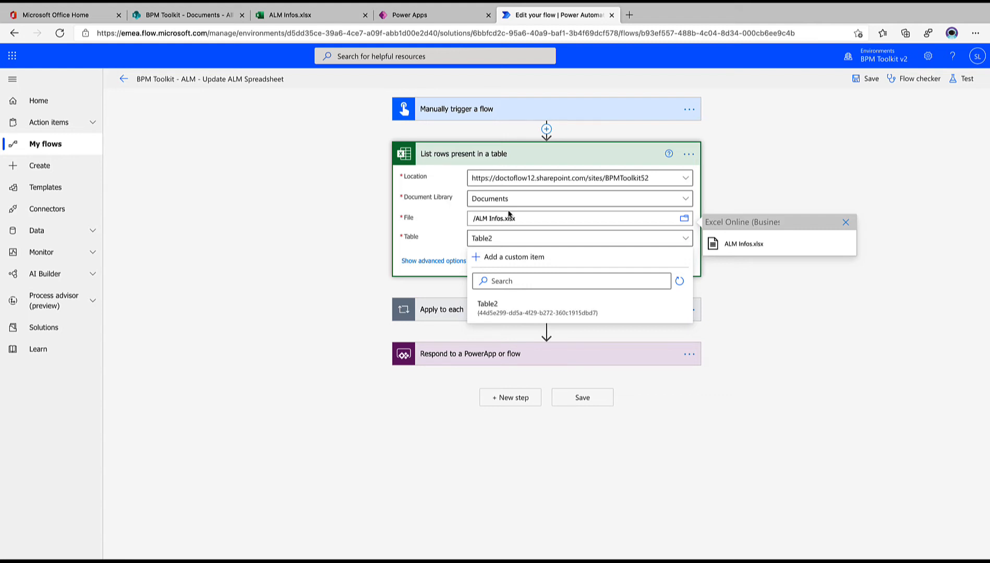
click(441, 162)
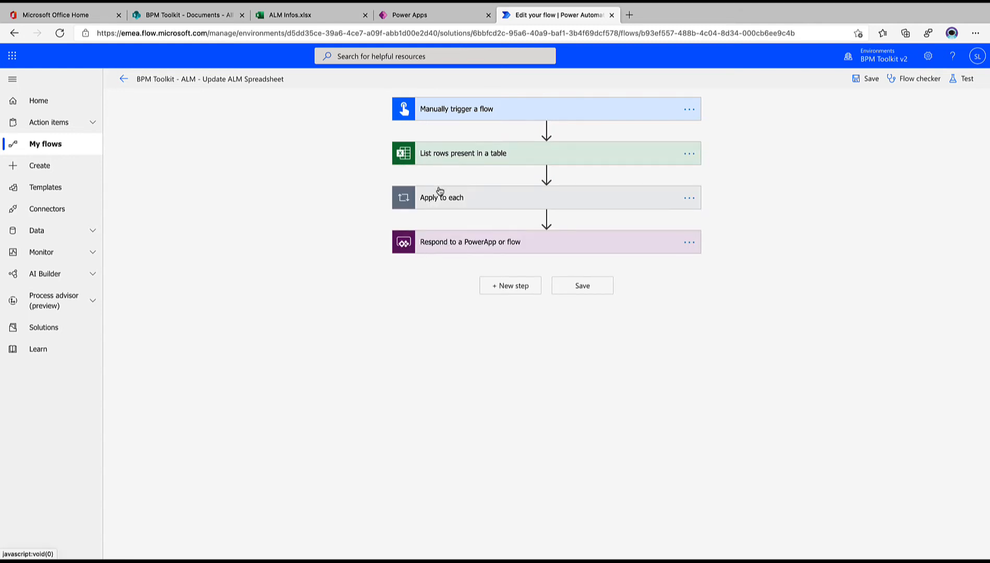
Review the Update a row action inside the Apply to each loop and save the flow
click(440, 194)
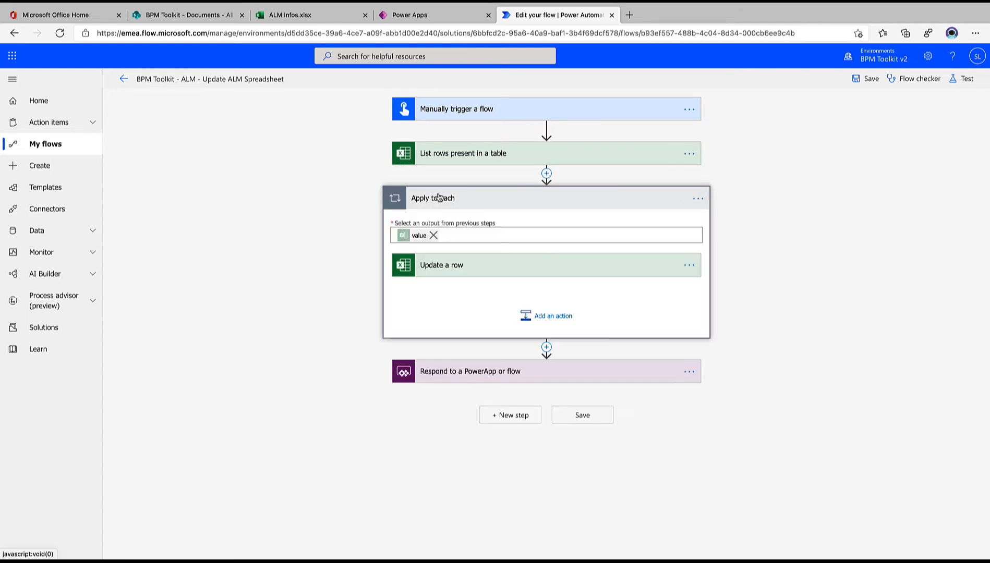
click(452, 267)
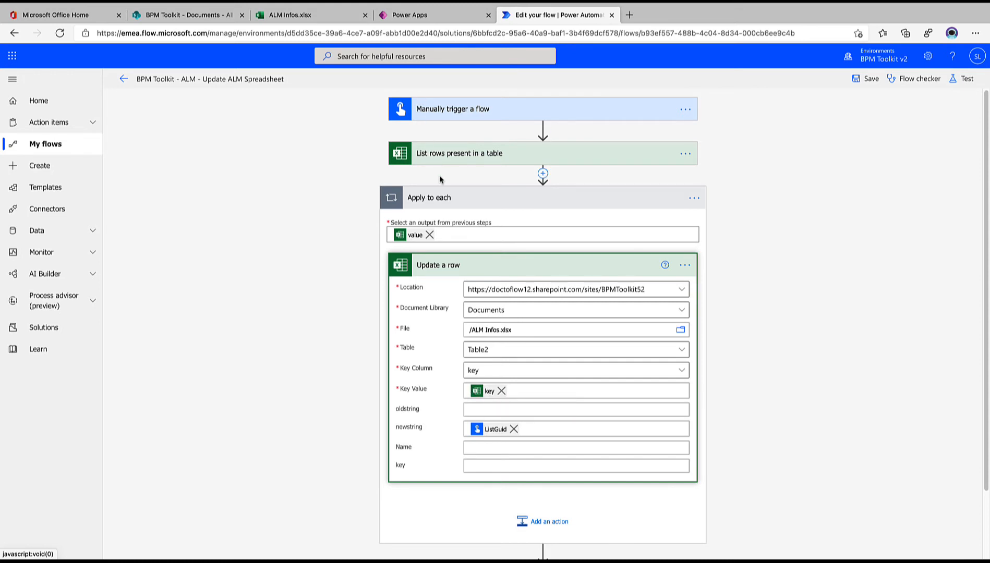
click(463, 196)
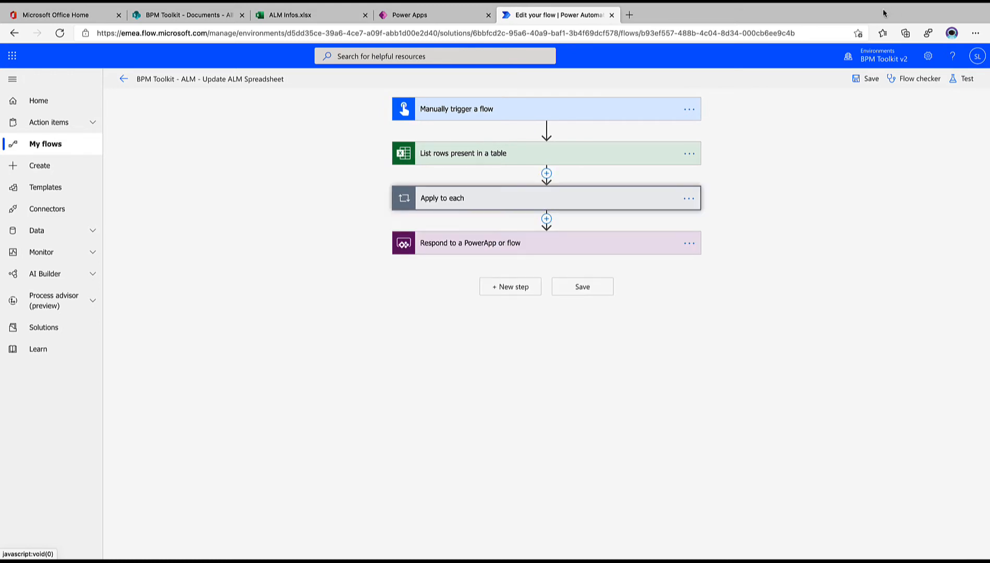
click(866, 80)
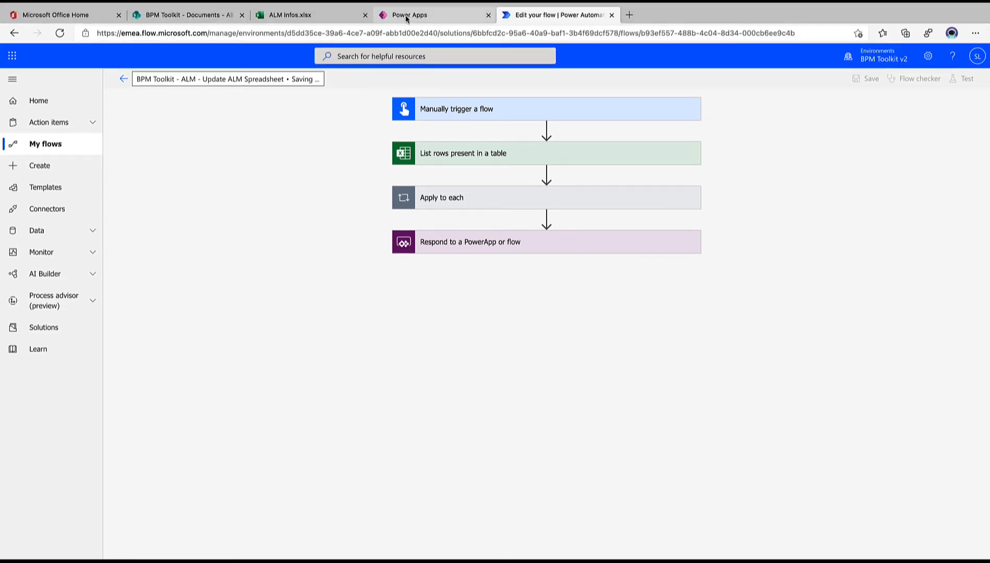
Reopen the BPM Toolkit - ALM - Update ALM Spreadsheet flow for editing from Power Apps and expand its List rows present in a table action
click(407, 17)
click(556, 330)
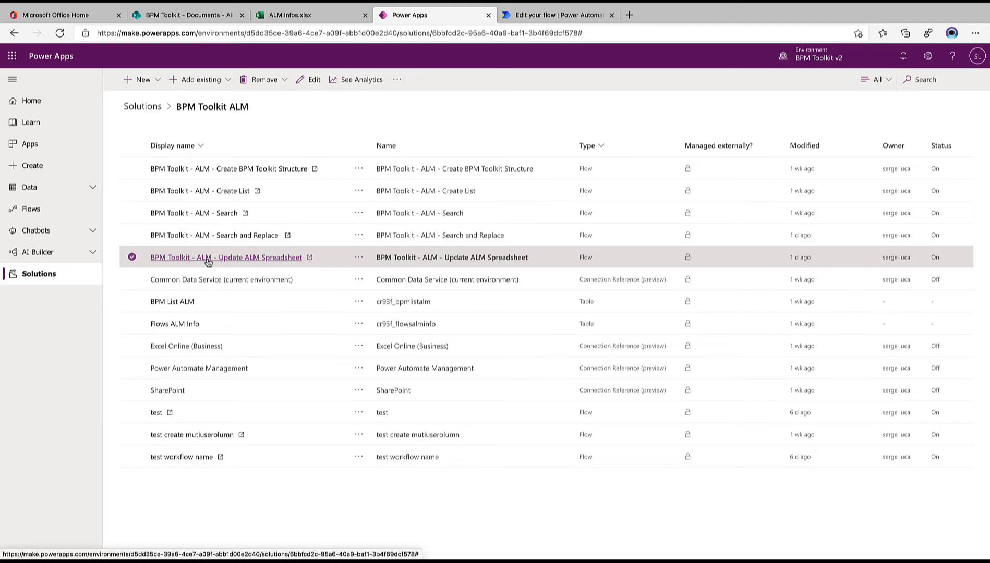
click(252, 259)
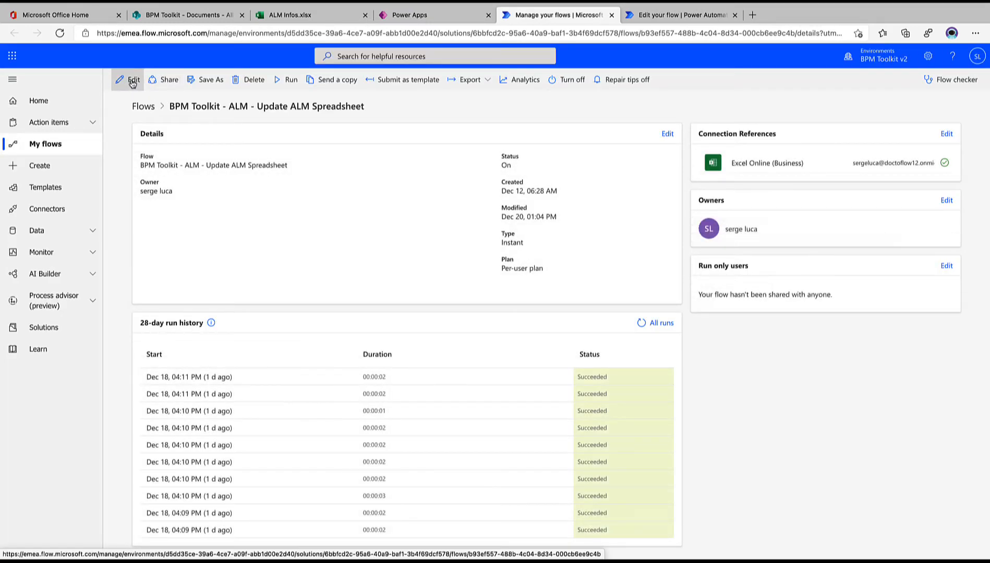
click(134, 82)
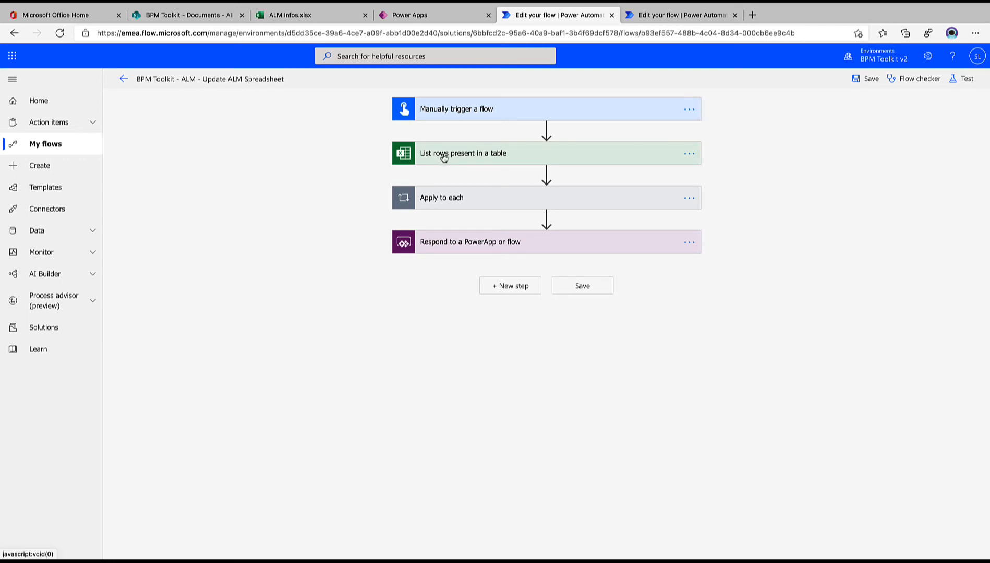
click(444, 158)
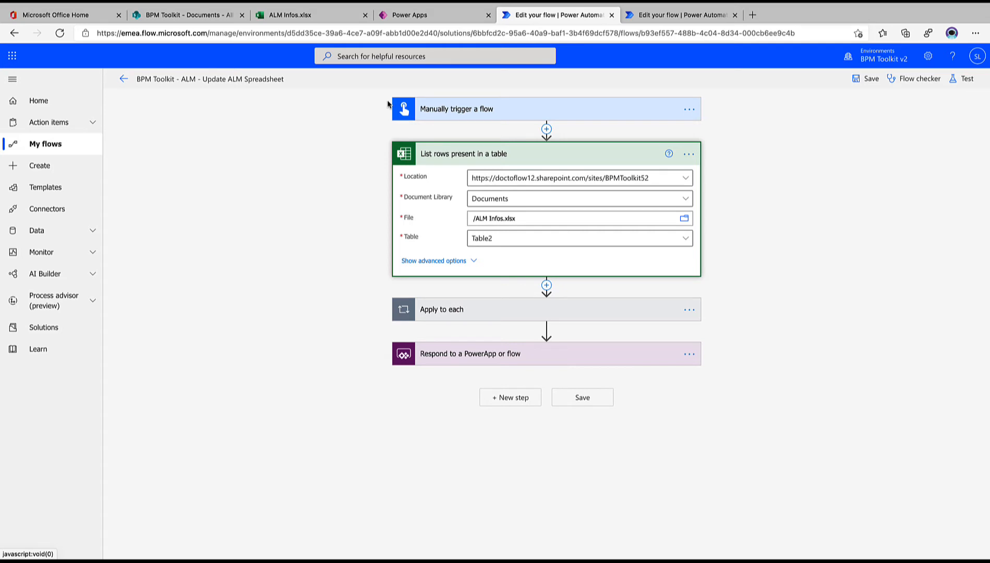
click(311, 19)
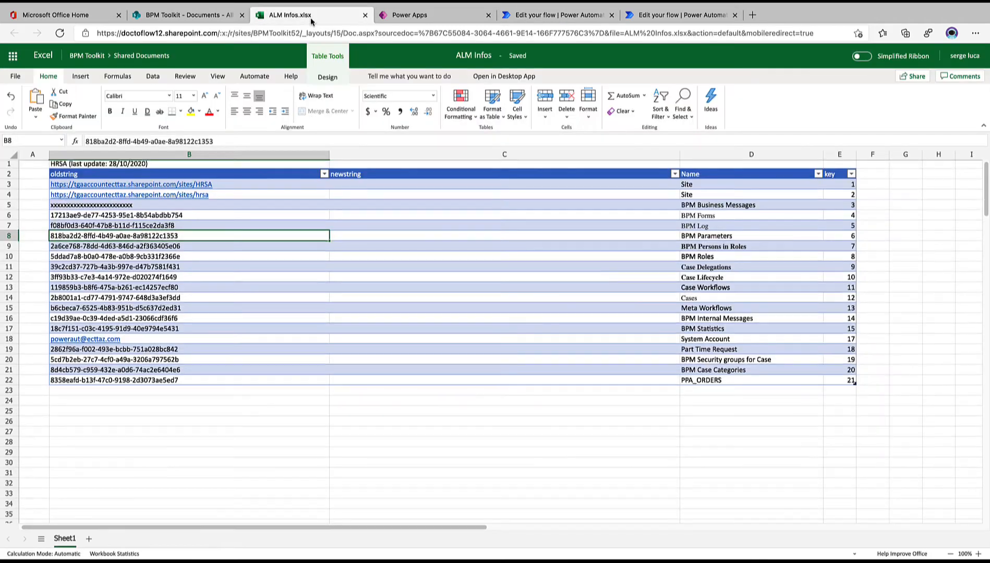
click(352, 187)
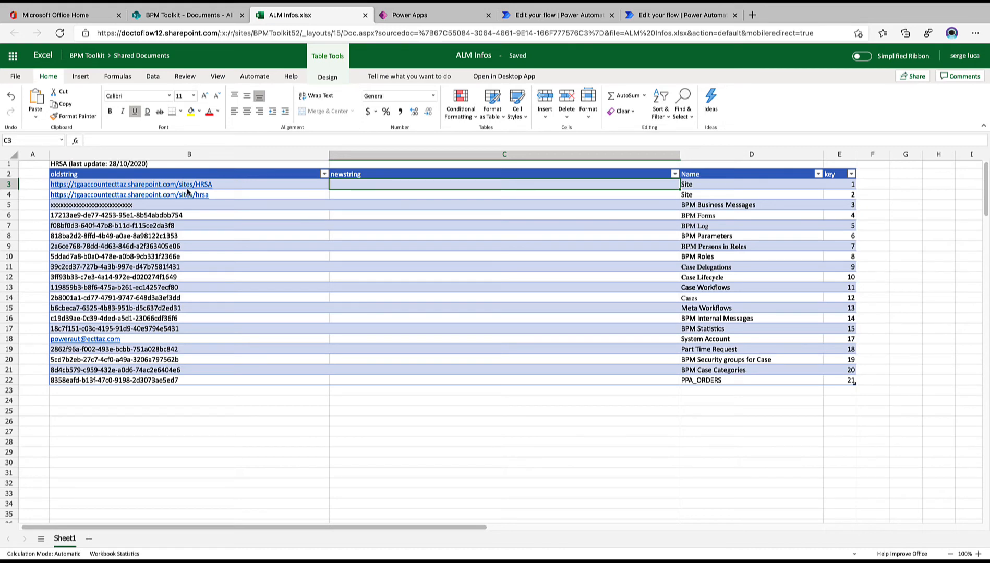
click(232, 11)
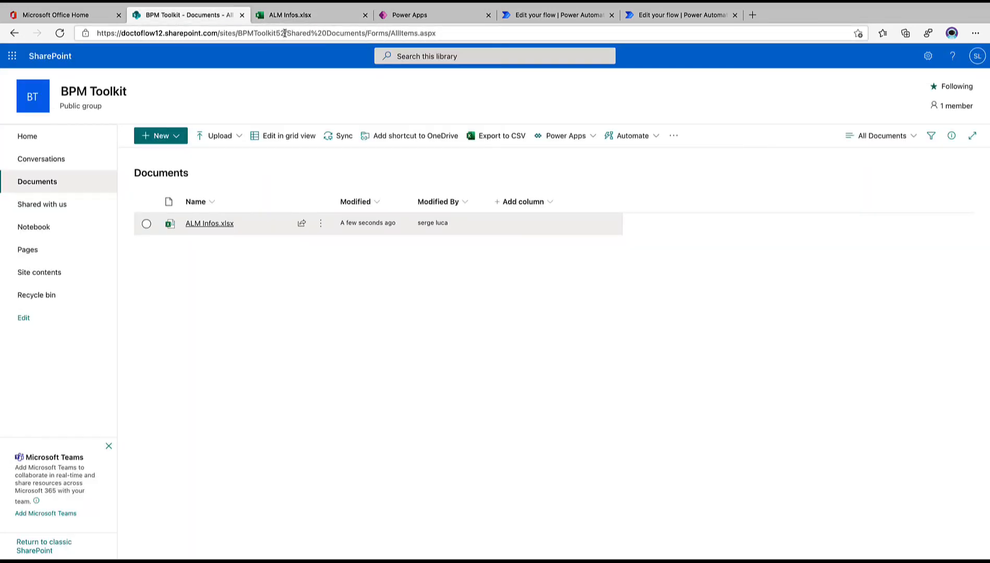
drag(286, 33, 87, 32)
key(super+c)
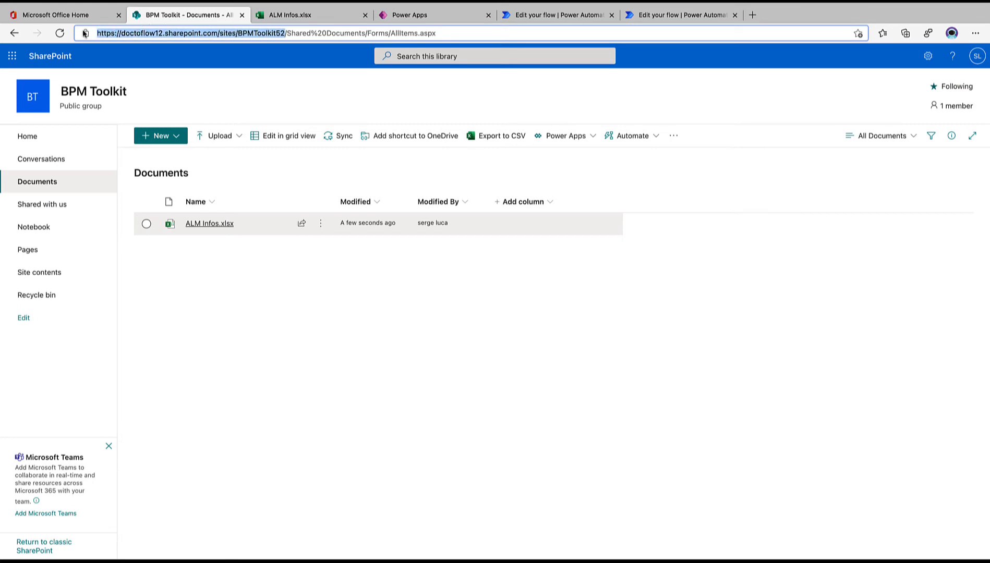
mouse_move(353, 5)
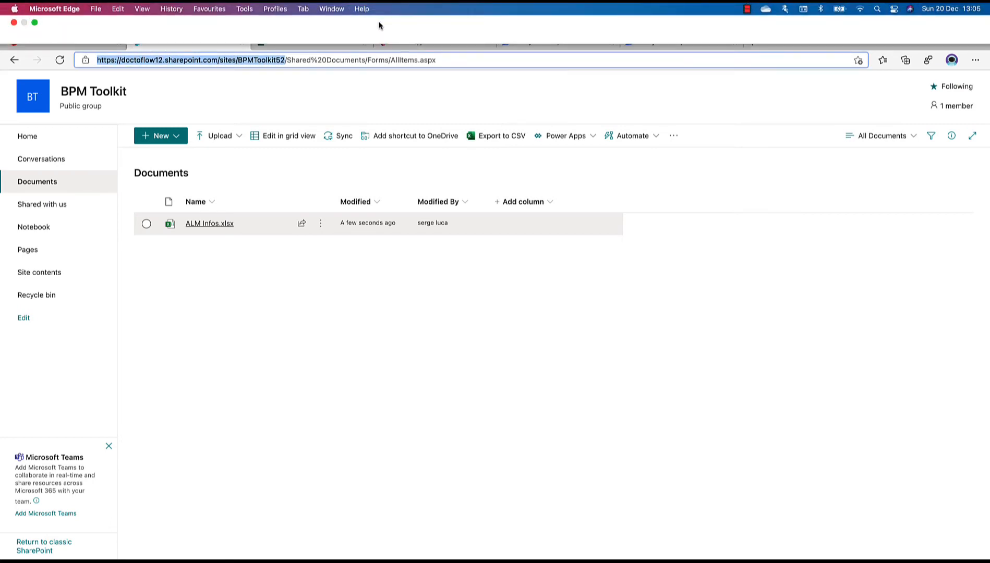
Return to ALM Infos.xlsx and paste the copied site address into newstring cell C3
click(524, 16)
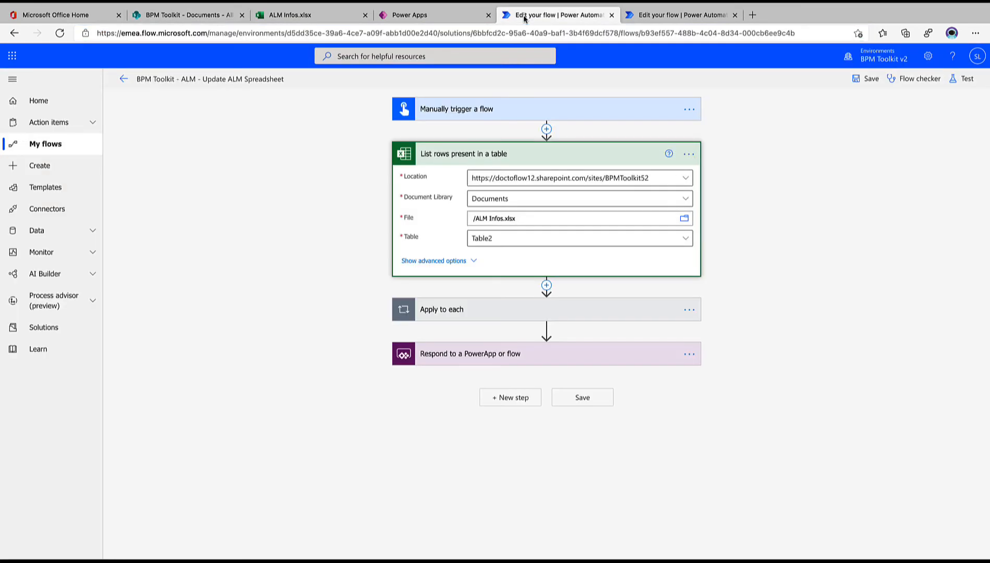
click(284, 20)
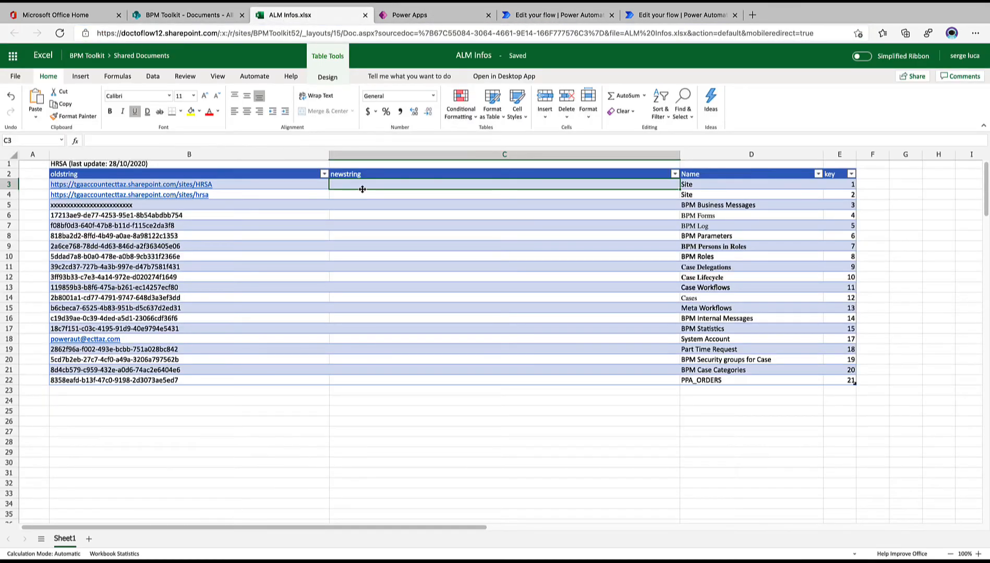
text(BPM Toolkit - Home (sharepoint.com))
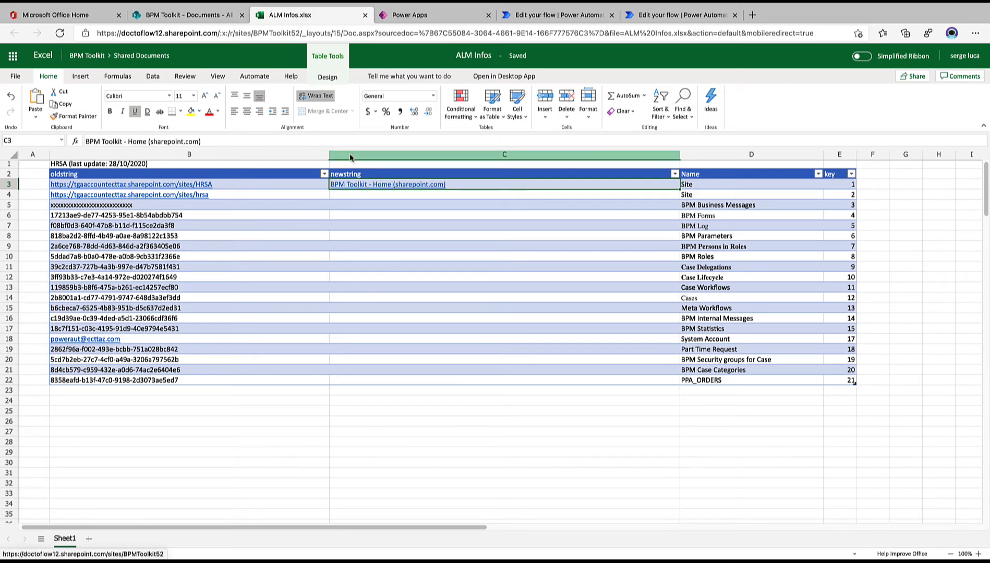
Open the link in cell C3 to check which site page it leads to, and return to the spreadsheet
click(201, 19)
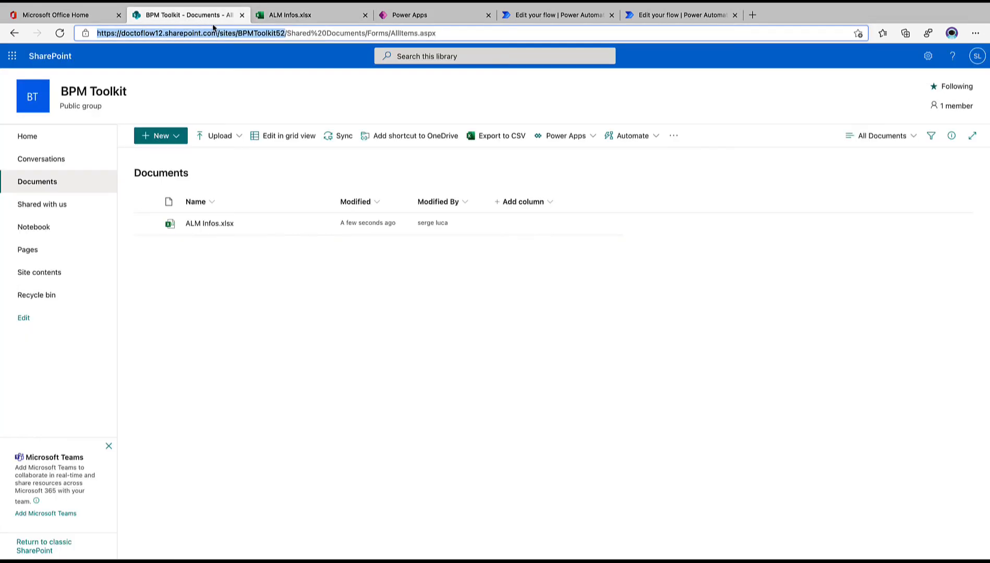
click(278, 17)
click(453, 187)
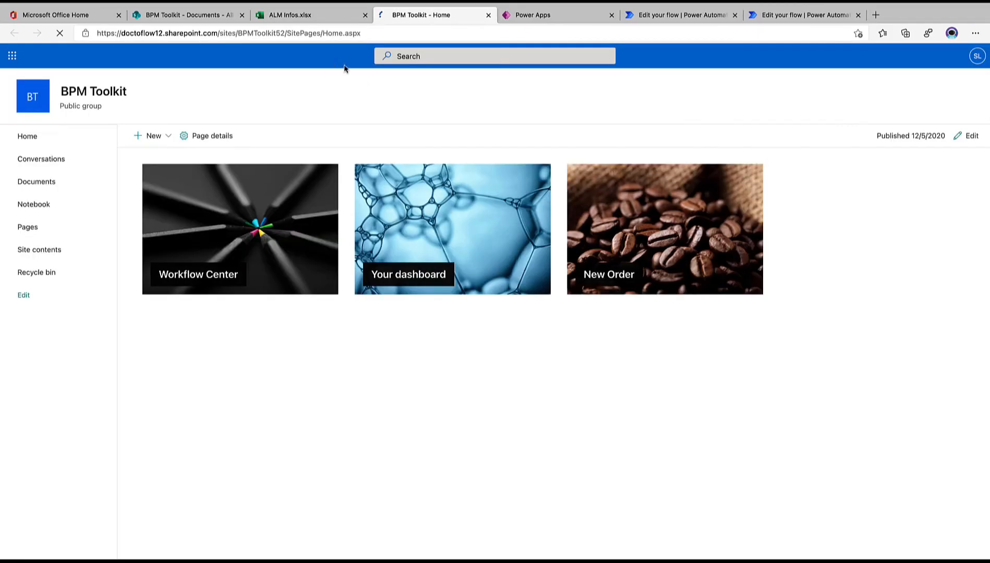
click(489, 15)
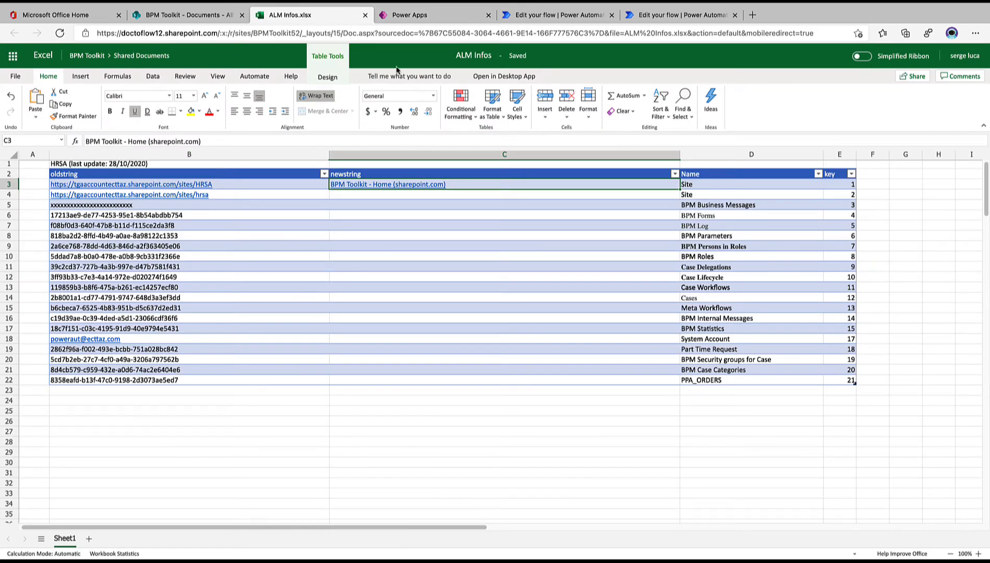
click(457, 187)
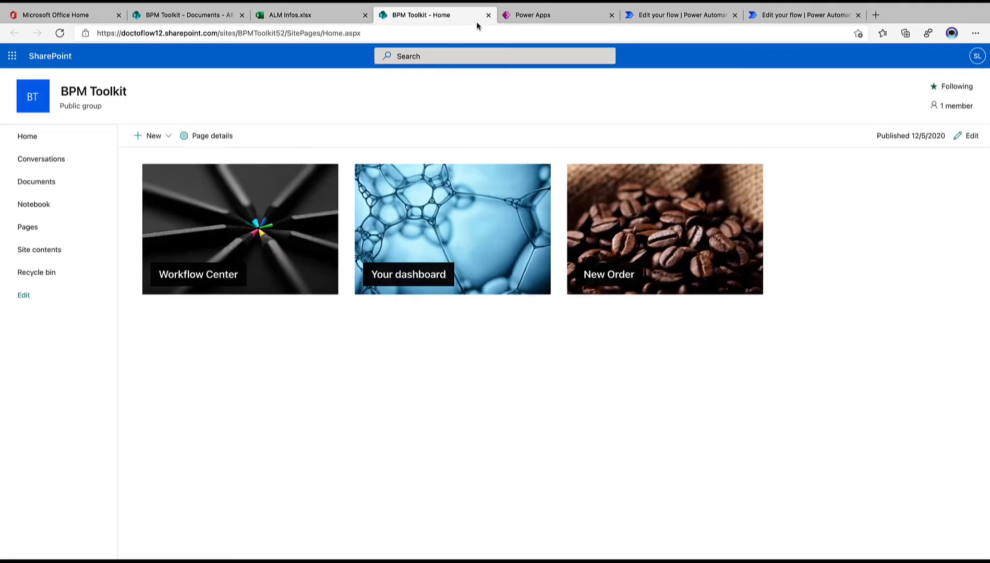
click(288, 17)
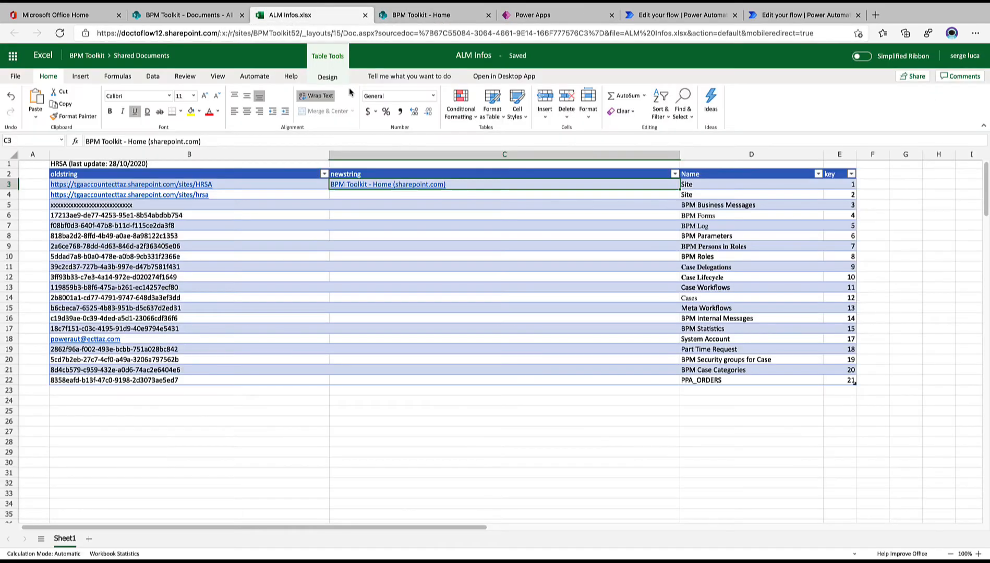
Paste the site address into newstring cell C4, then clear the contents of cells C4 and C3
click(413, 196)
text(BPM Toolkit - Home (sharepoint.com))
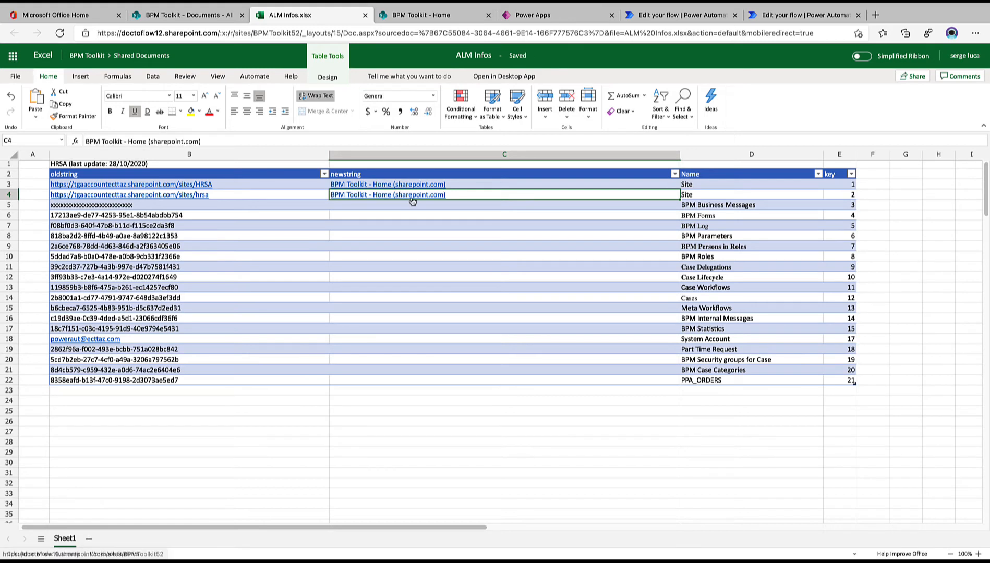
right_click(473, 194)
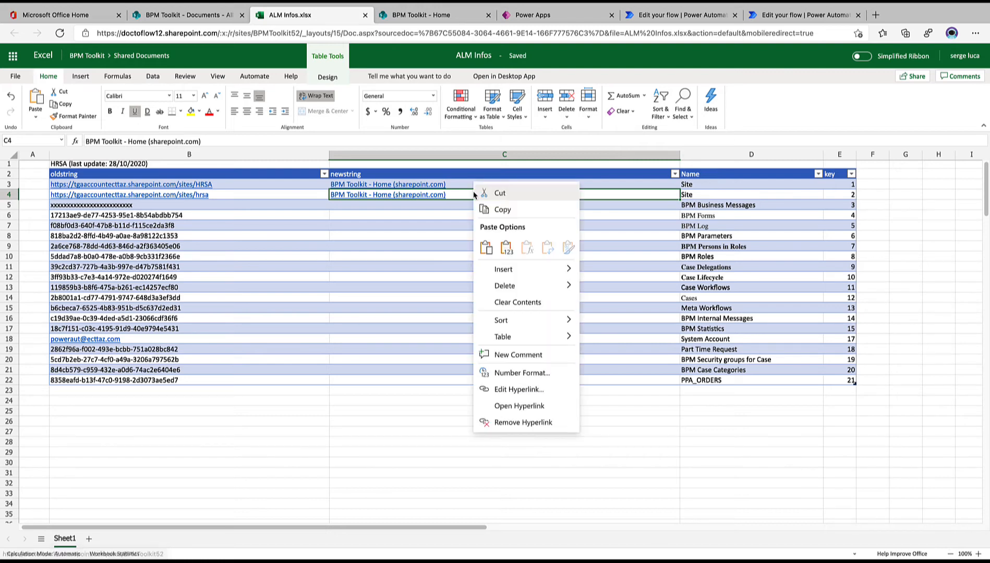
click(524, 307)
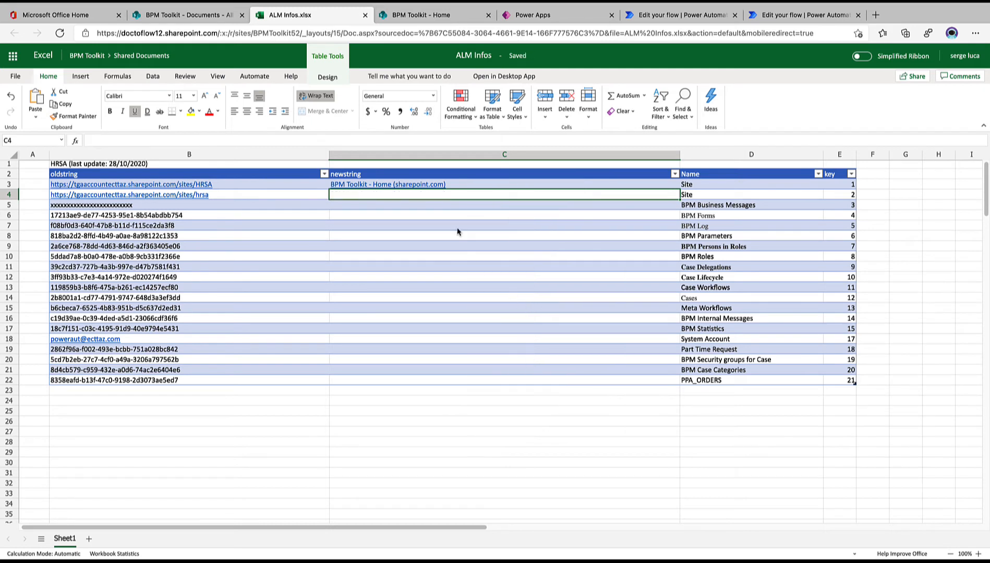
right_click(469, 189)
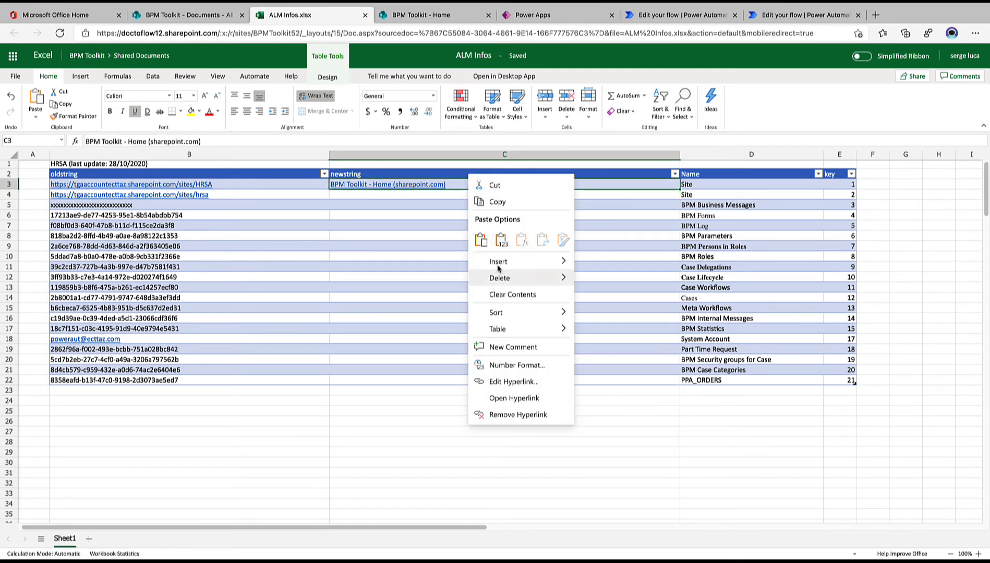
click(505, 296)
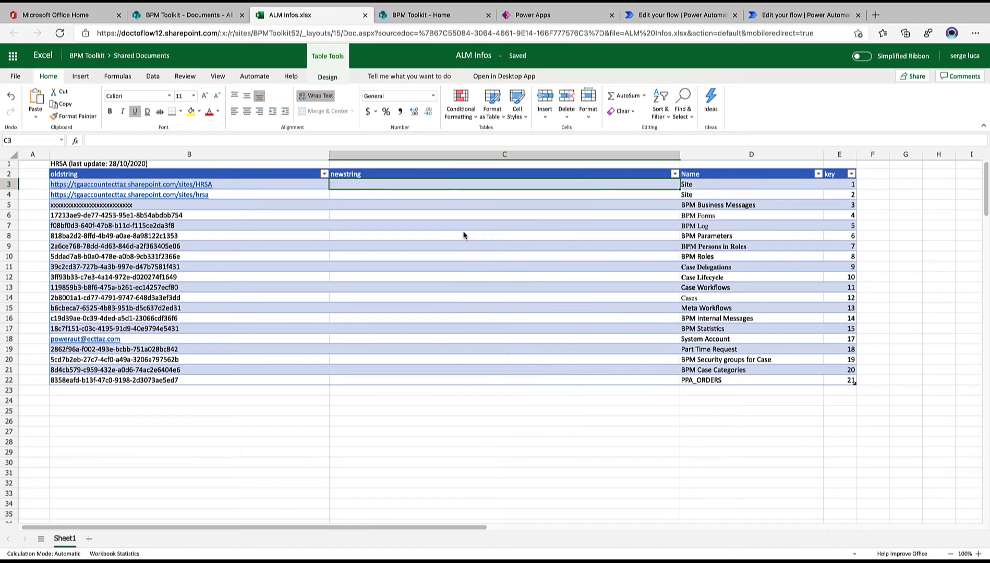
right_click(431, 188)
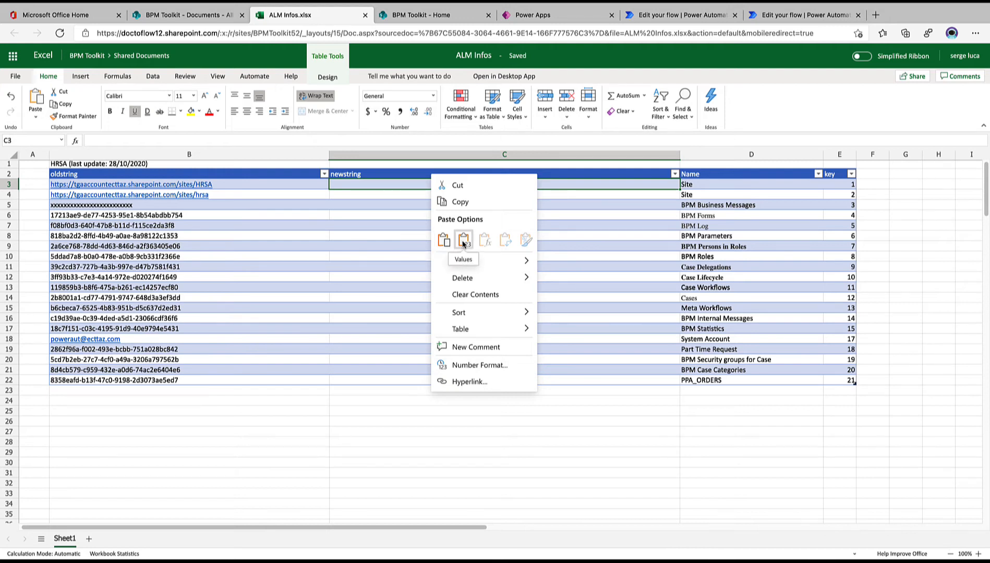
click(463, 241)
right_click(406, 192)
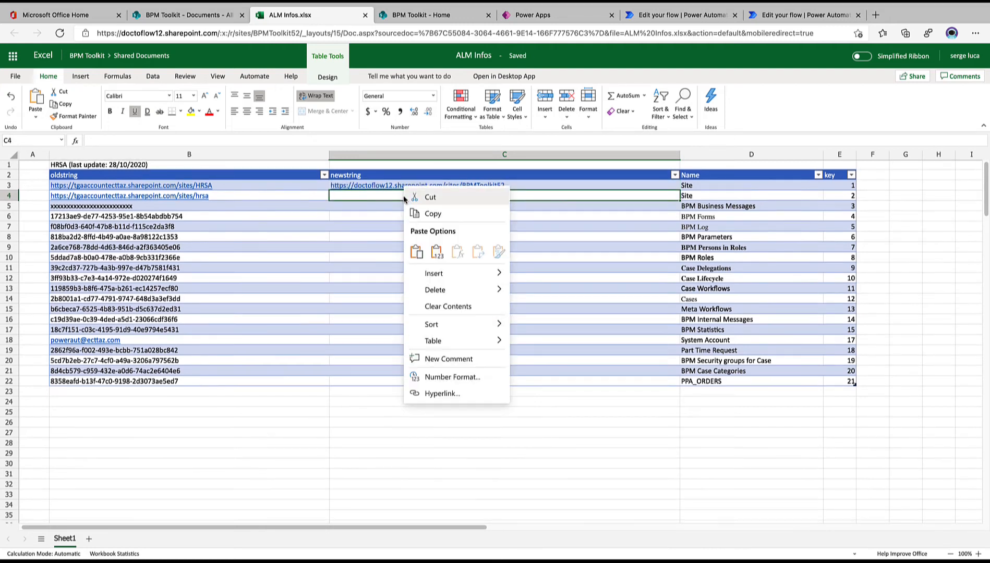
click(436, 253)
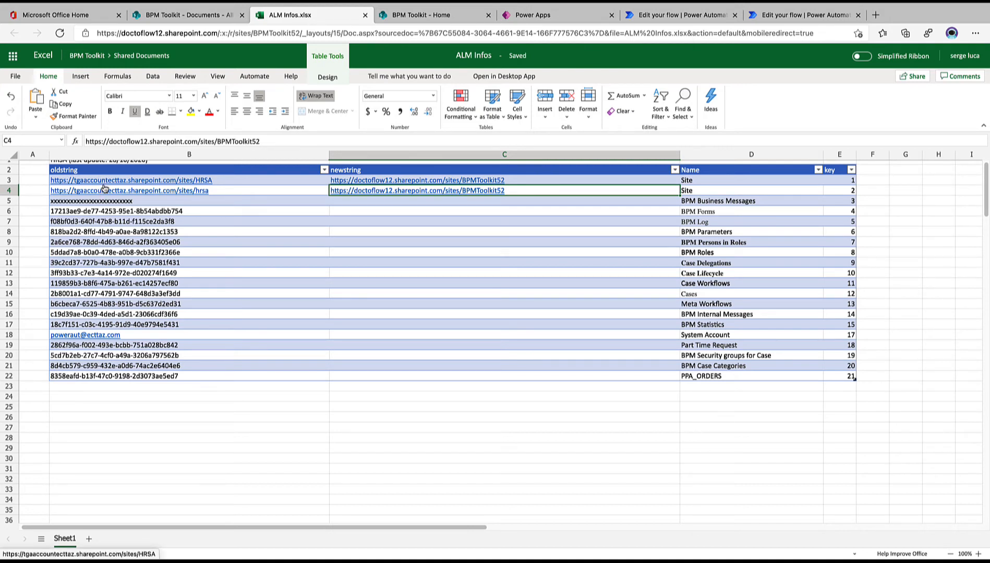
Enter the new system account's e-mail address in newstring cell C18 of the System Account row
click(348, 338)
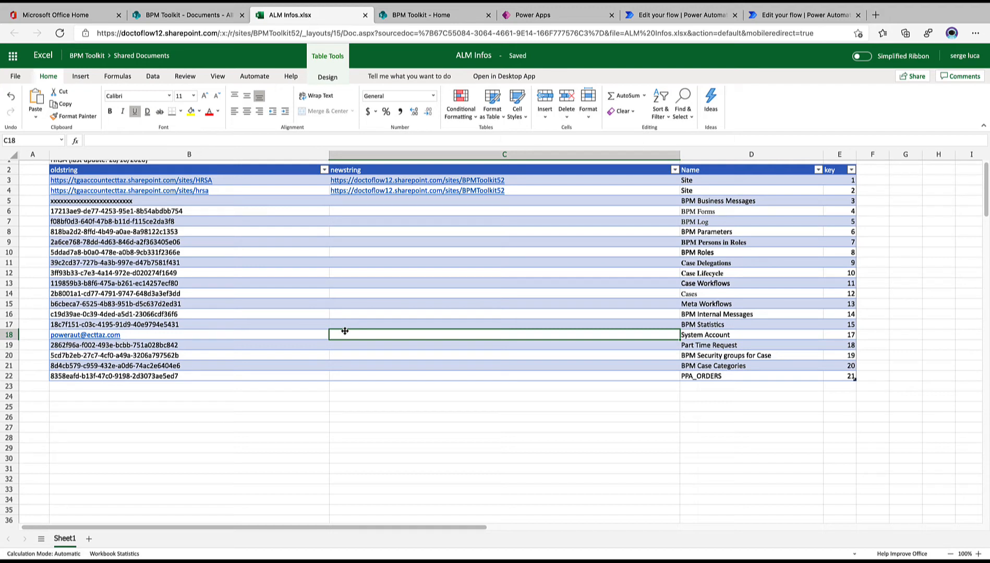
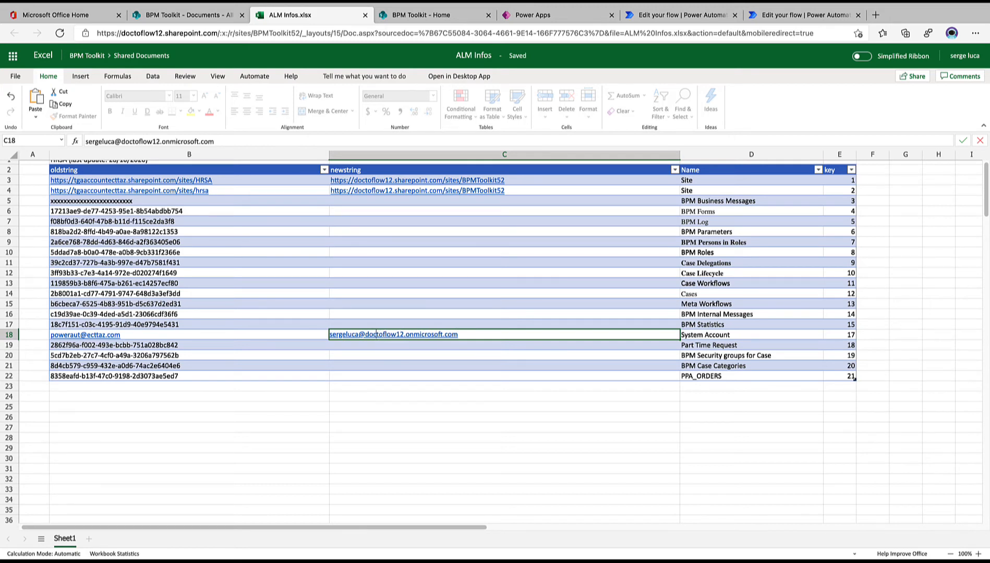
click(496, 347)
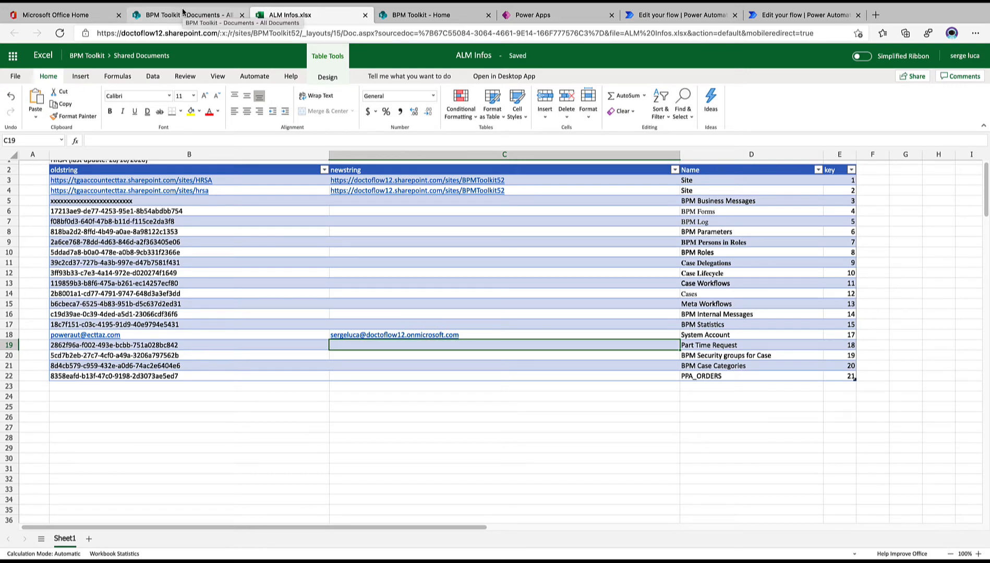
Switch to the BPM Toolkit ALM solution in Power Apps and open the BPM Toolkit - ALM - Create BPM Toolkit Structure flow
click(550, 16)
click(558, 339)
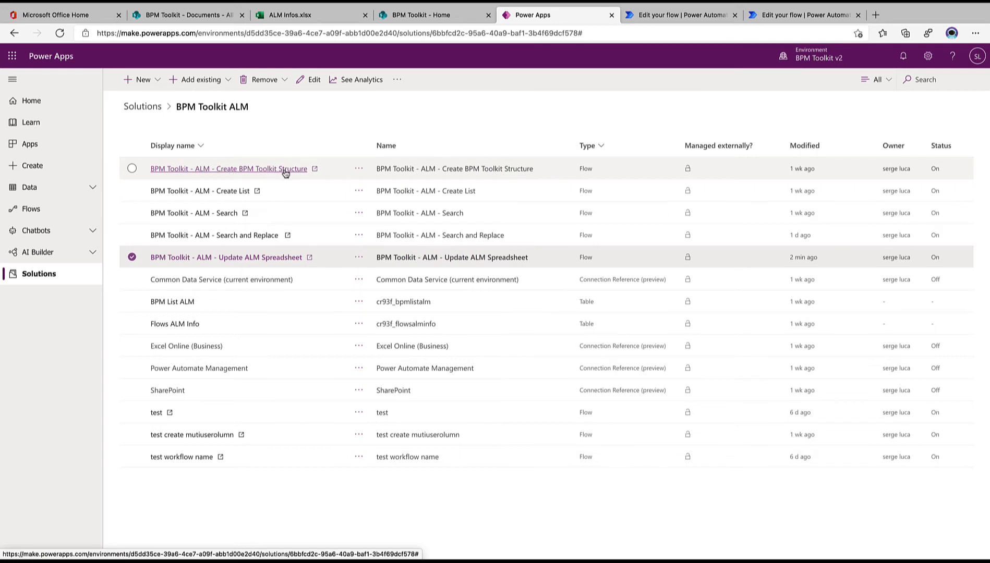
click(132, 257)
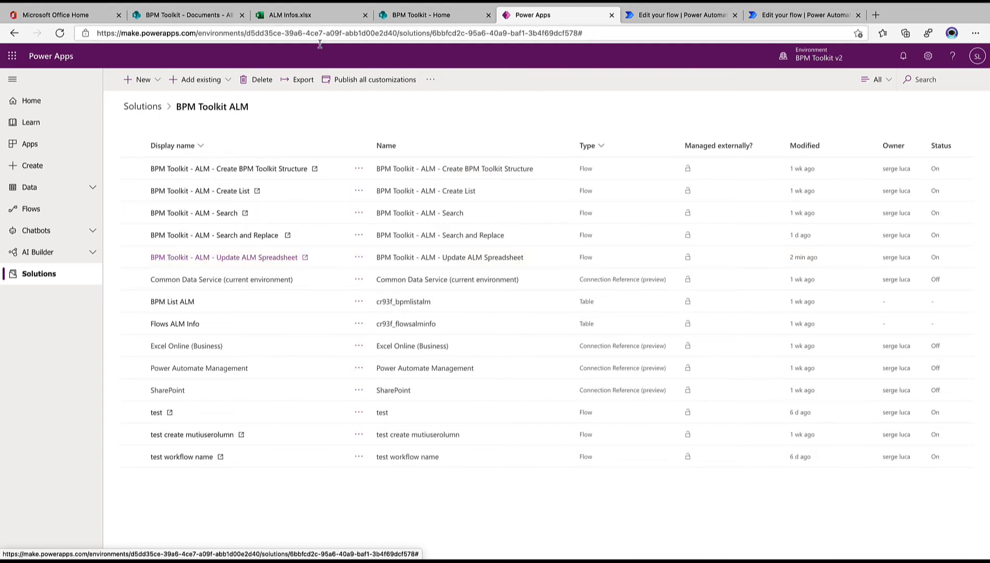
click(318, 16)
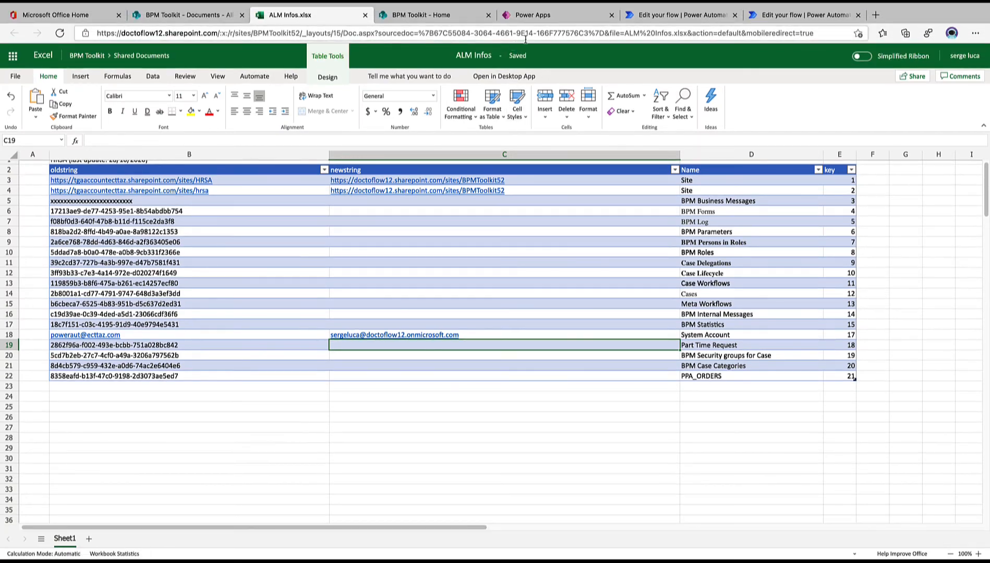
click(538, 19)
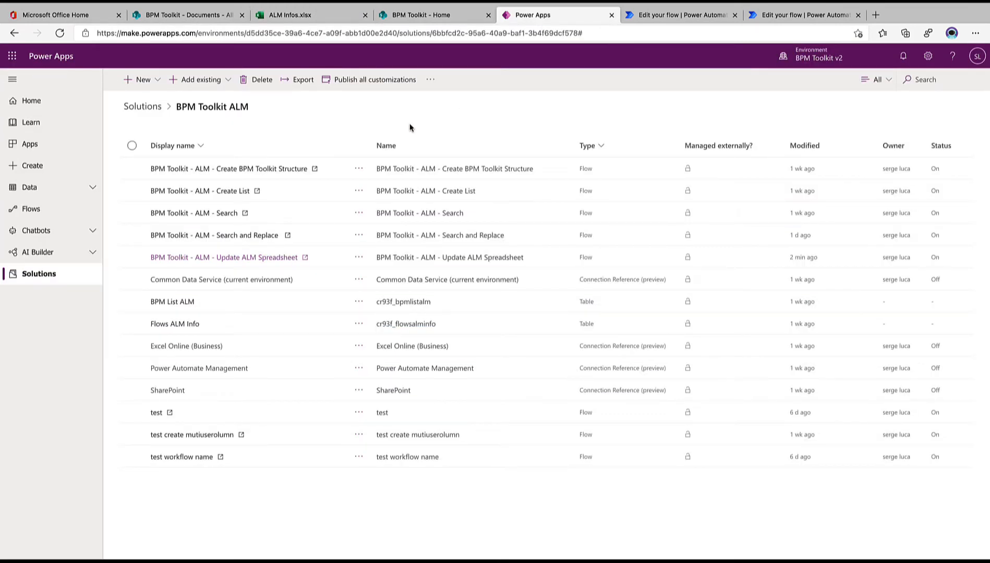
click(359, 171)
click(360, 171)
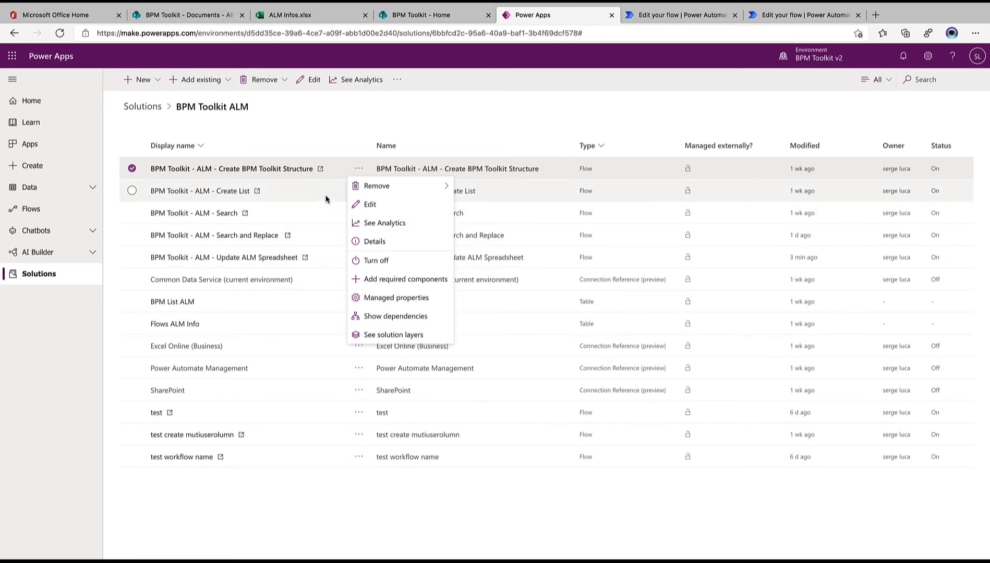
click(317, 168)
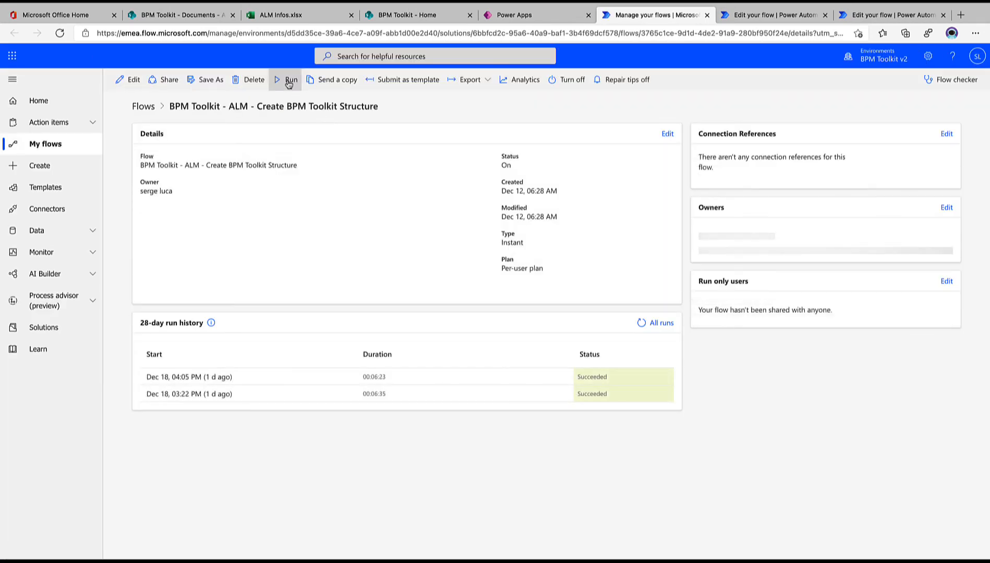
click(289, 81)
click(864, 168)
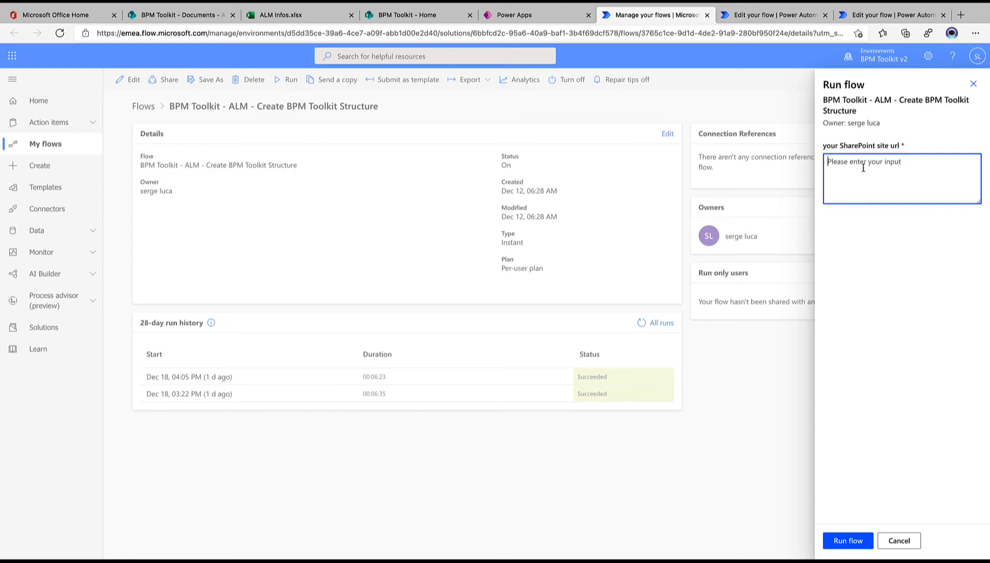
text(https://doctoflow12.sharepoint.com/sites/BPMToolkit52)
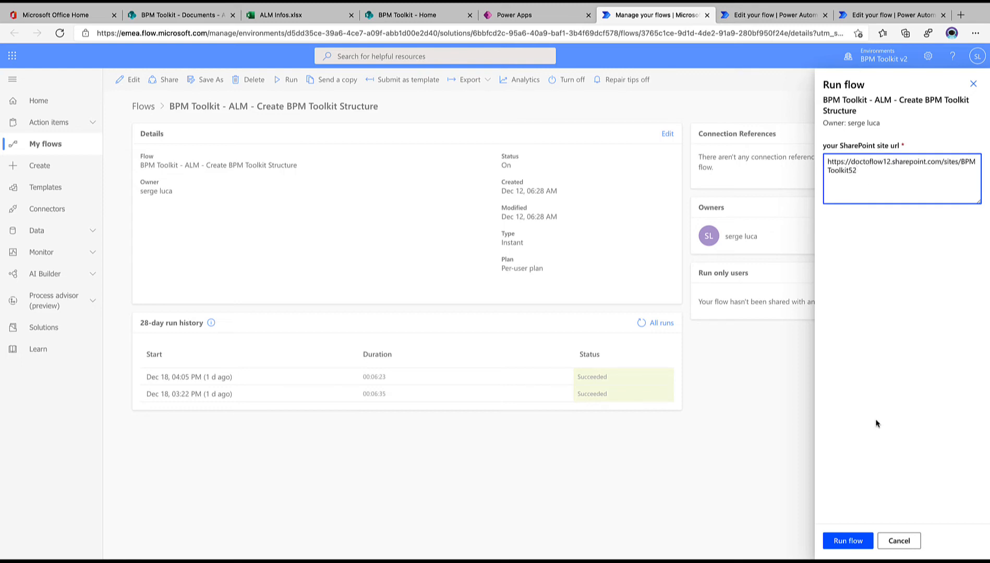
click(848, 541)
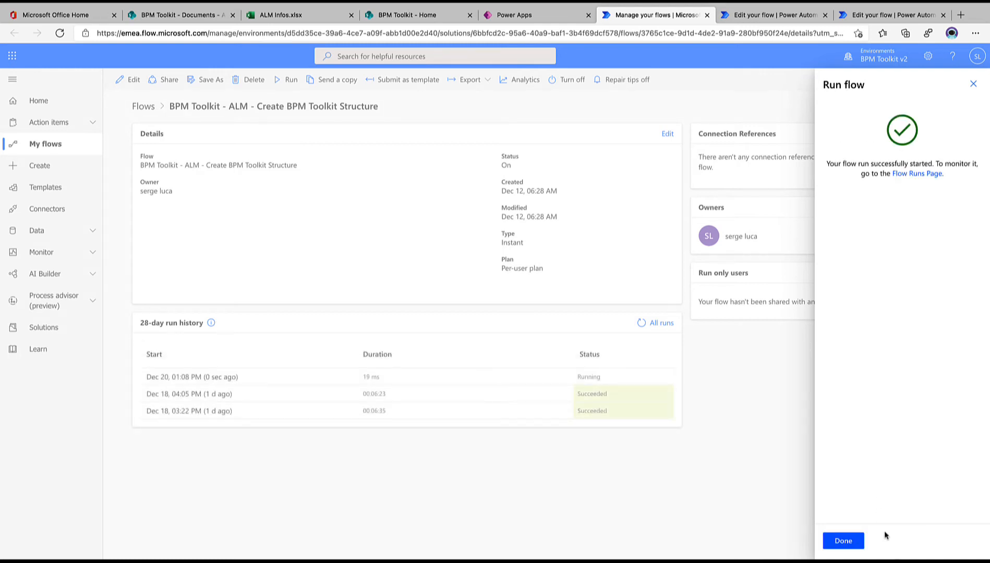
click(854, 541)
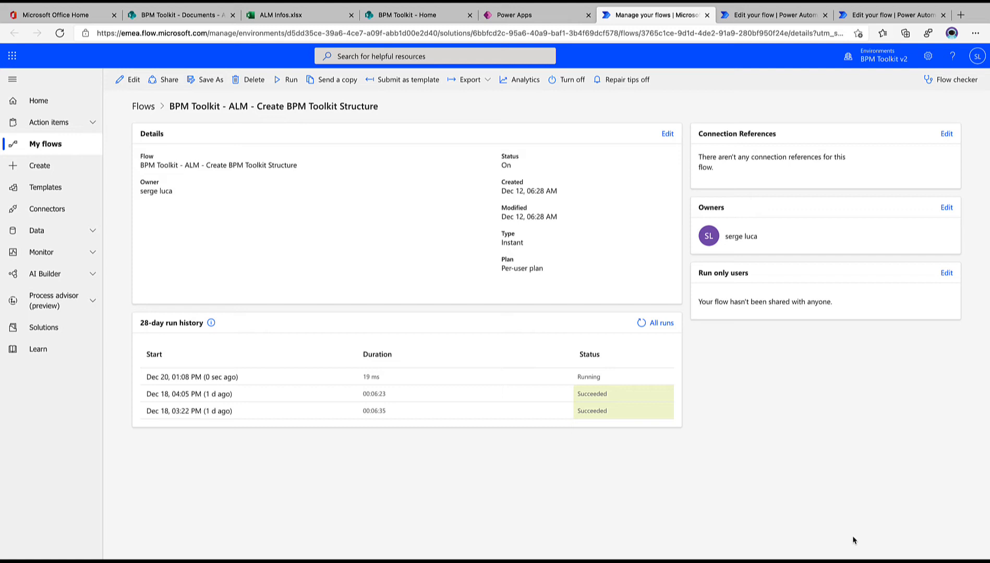
click(299, 16)
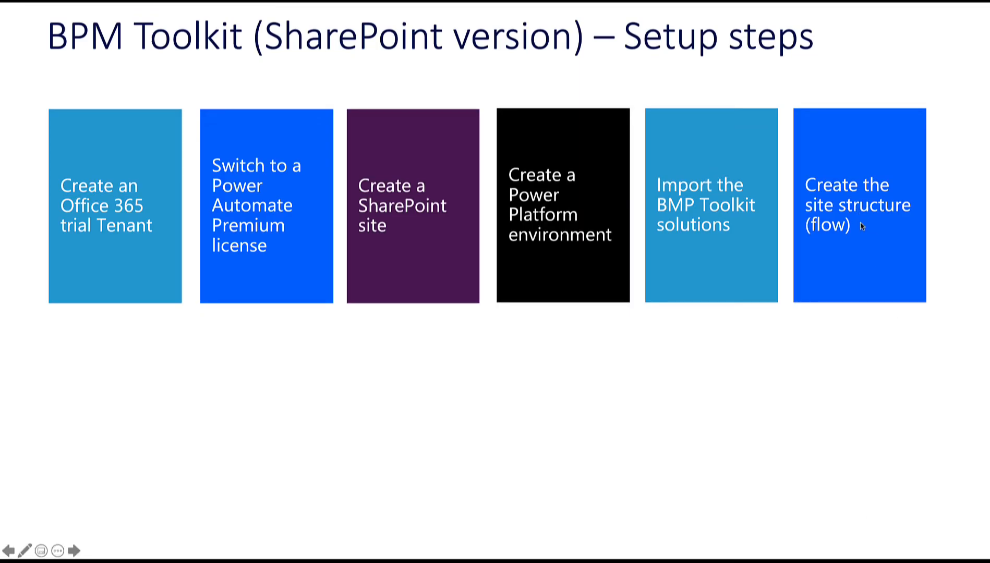
click(852, 376)
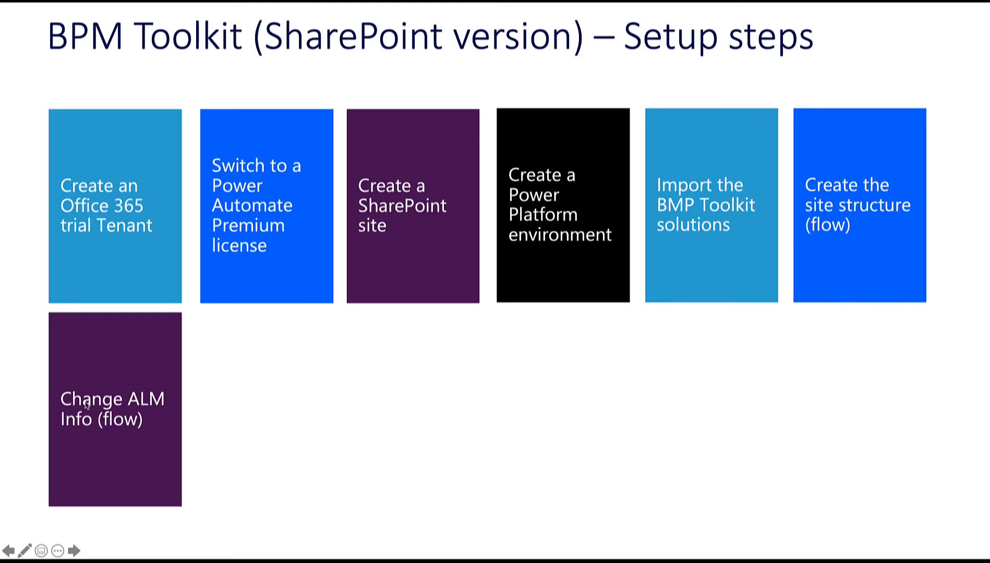
key(Escape)
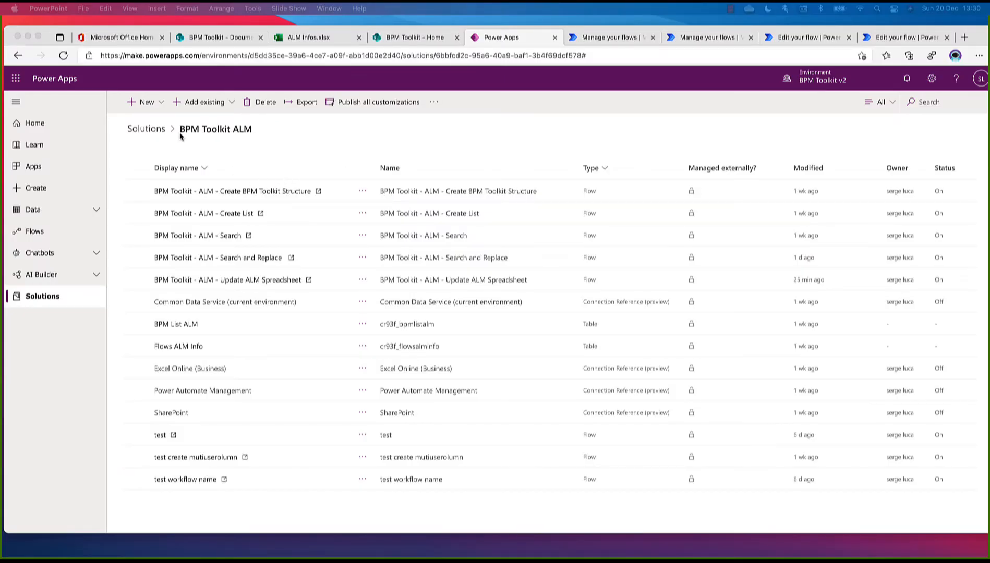
Open the BPM Toolkit - ALM - Search and Replace flow from the BPM Toolkit ALM solution and run it with Pass1 as input
click(156, 133)
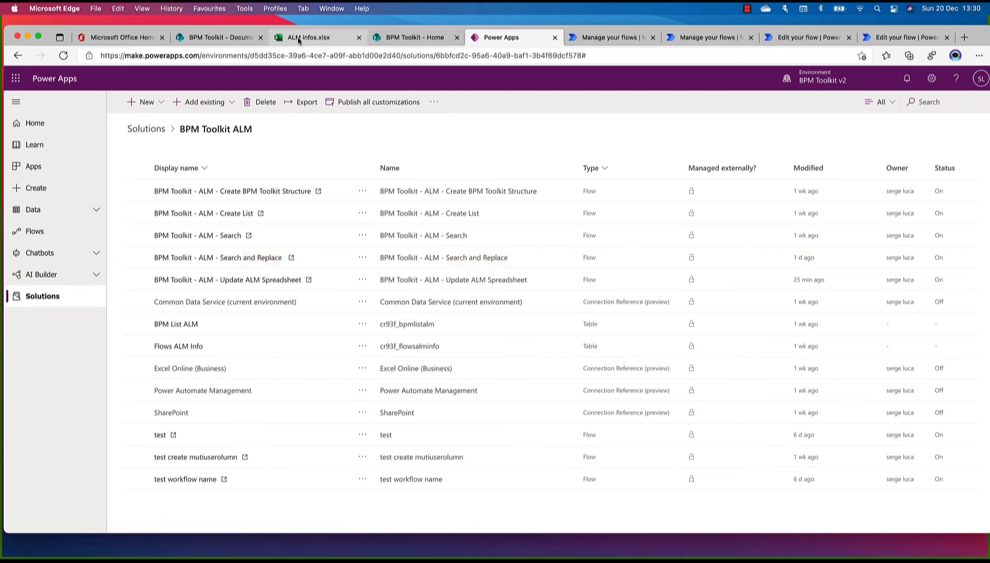
click(237, 259)
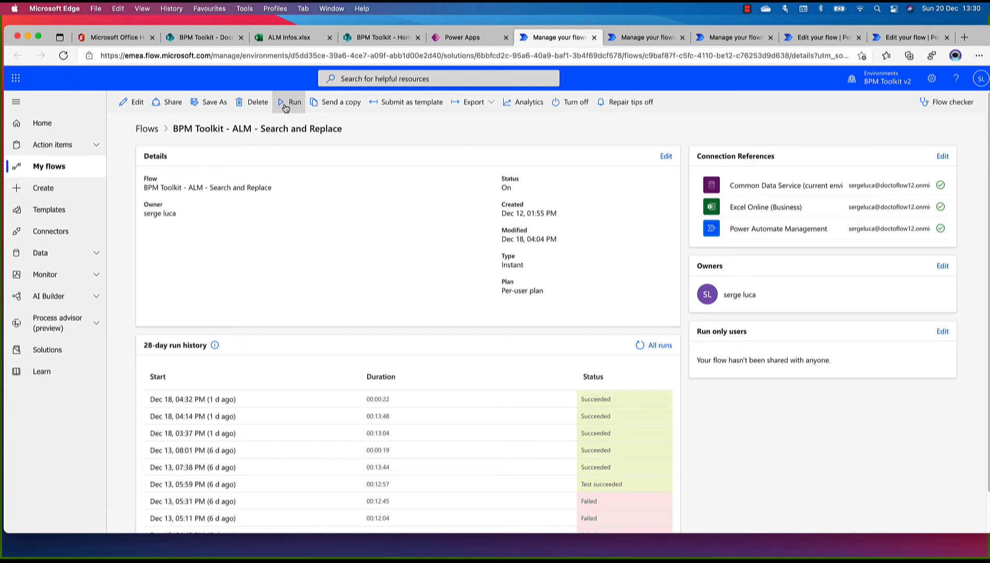
click(286, 107)
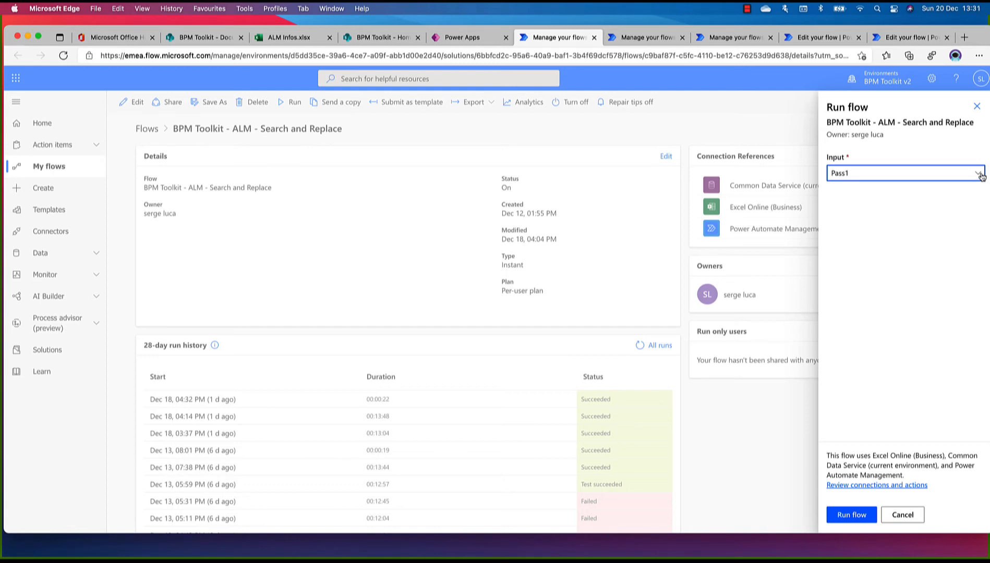
click(983, 178)
click(855, 192)
click(849, 515)
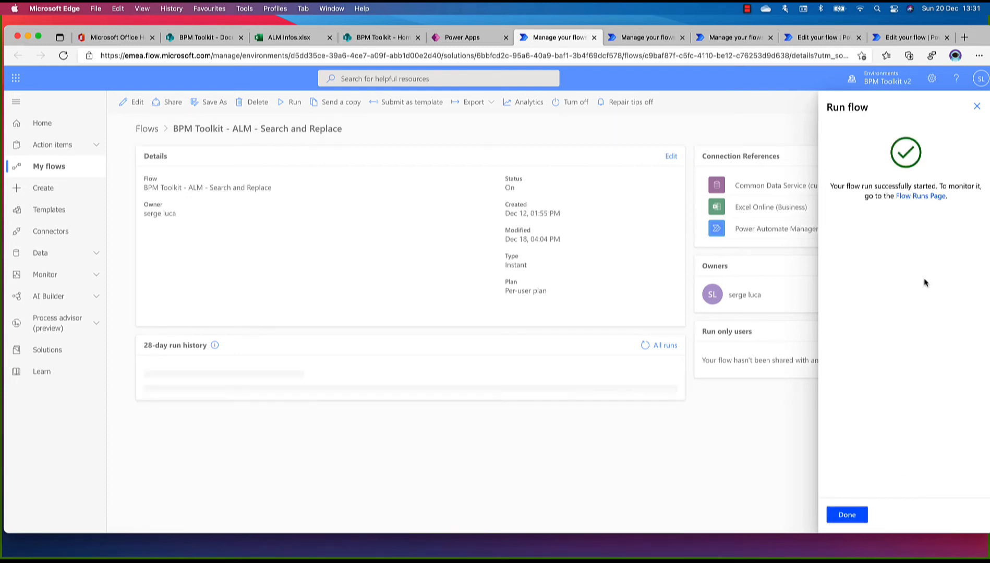
click(845, 515)
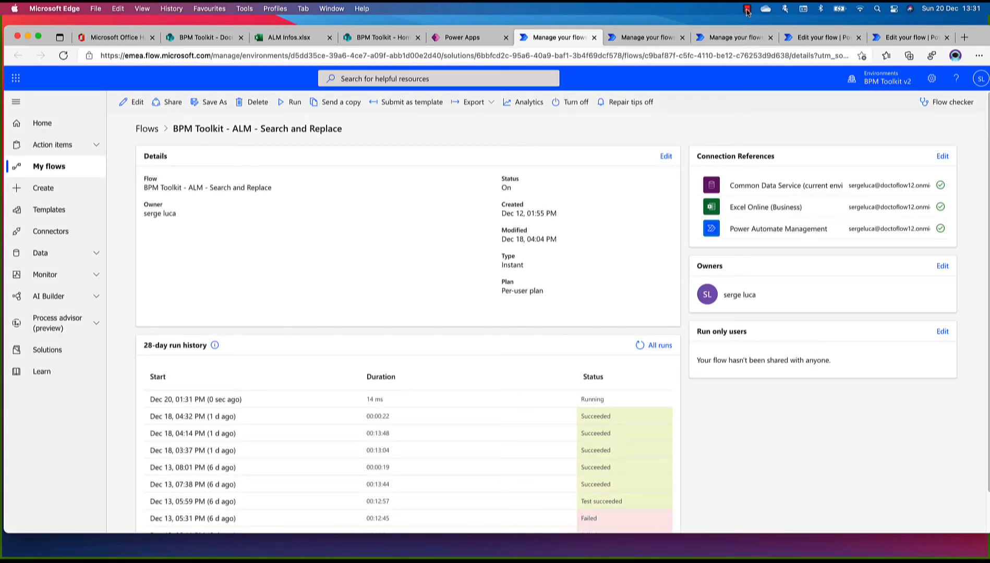
click(641, 557)
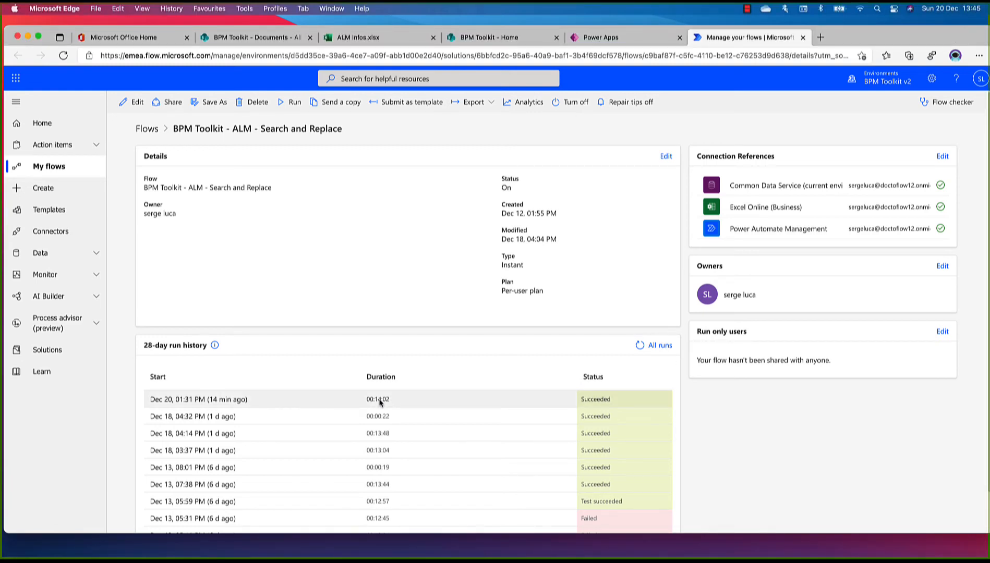
Open the Dec 20, 01:31 PM run of the Search and Replace flow and expand its Main scope and Apply to each loop
click(226, 400)
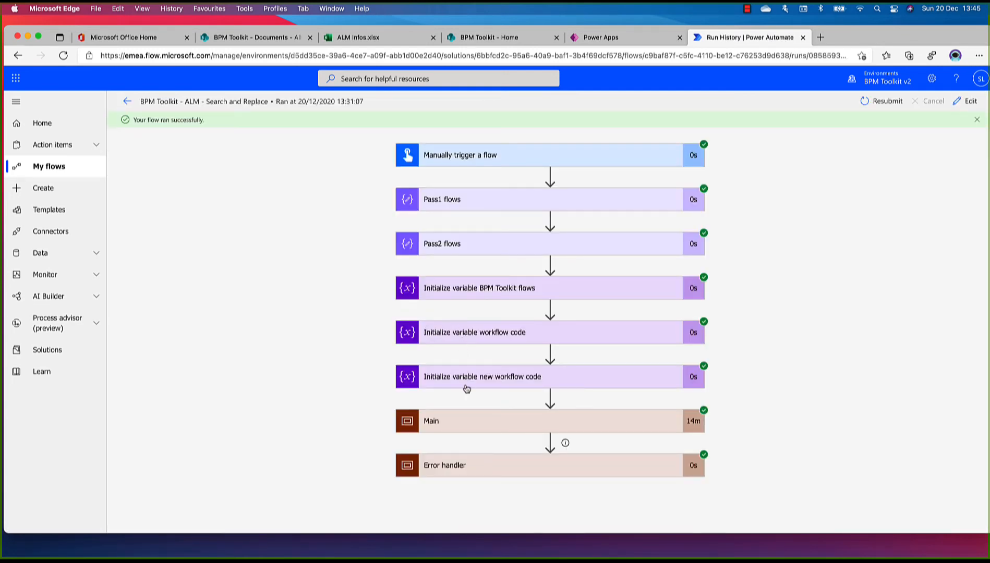
click(464, 421)
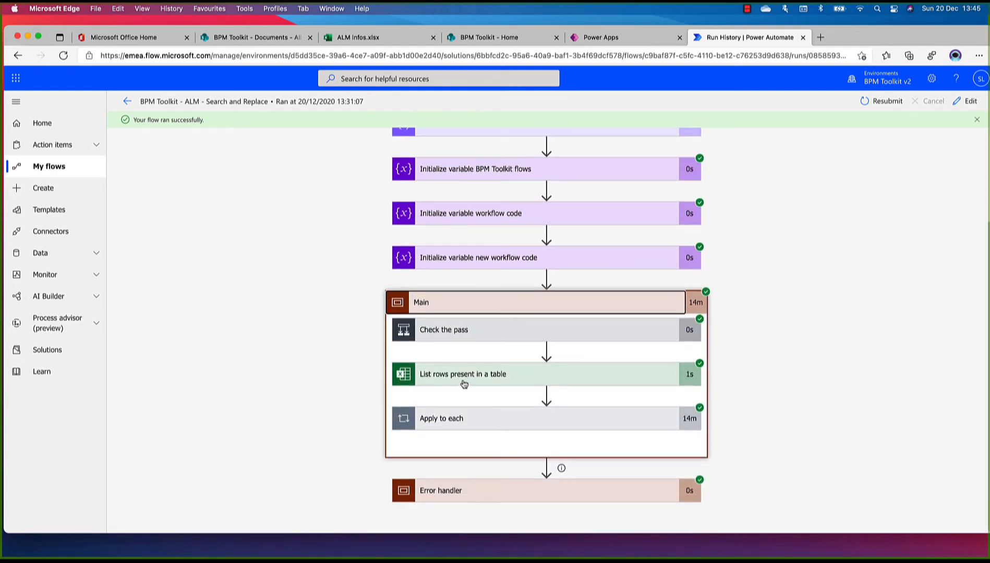
click(453, 426)
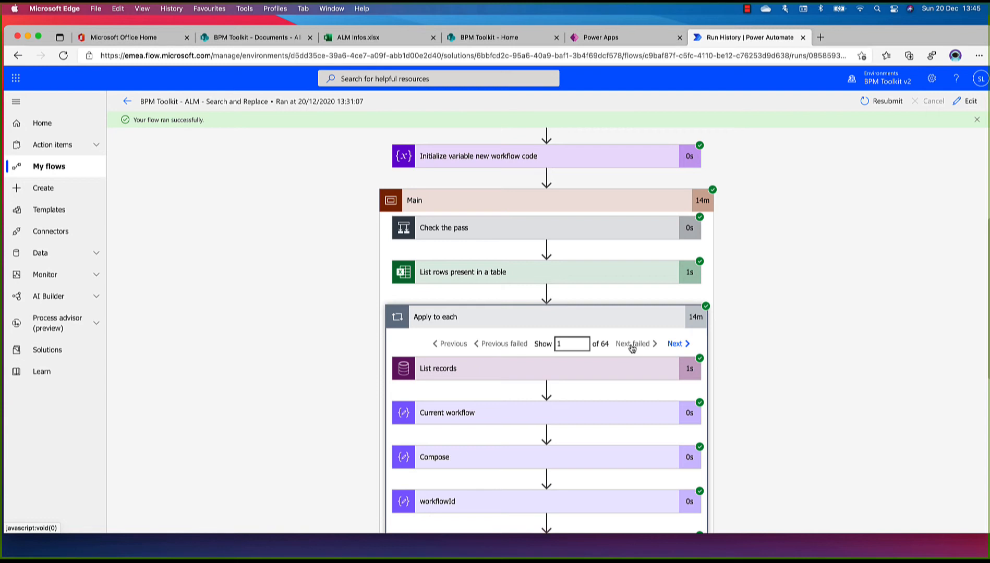
Return to the solutions list in Power Apps and open the BPM Toolkit solution to check its flows' modification times and status
click(605, 37)
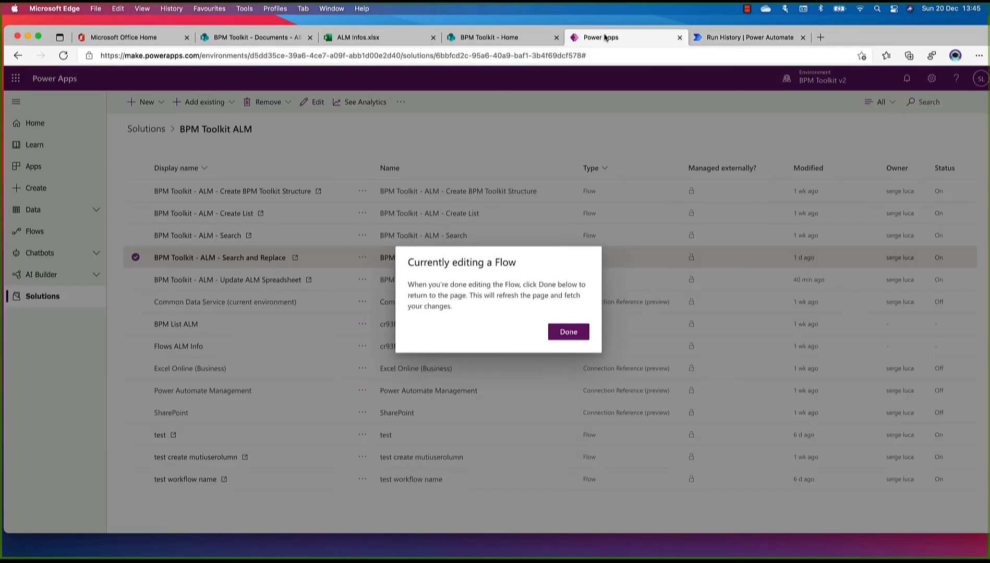
click(562, 334)
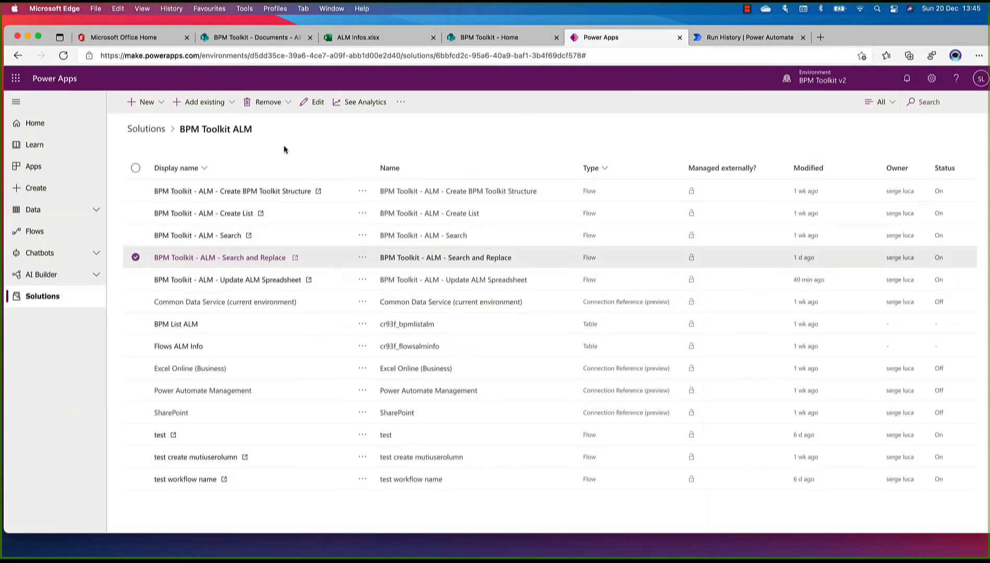
click(147, 131)
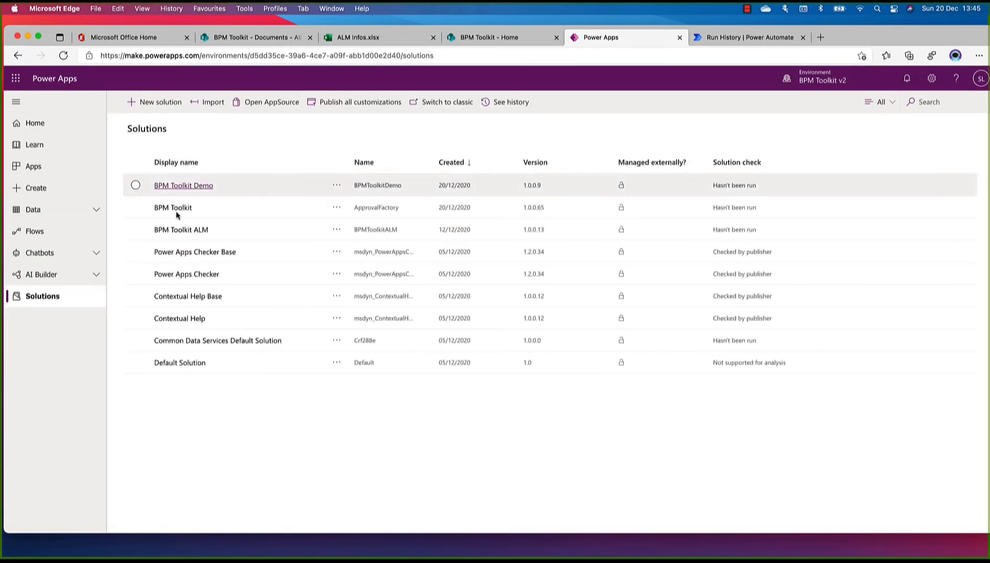
click(189, 230)
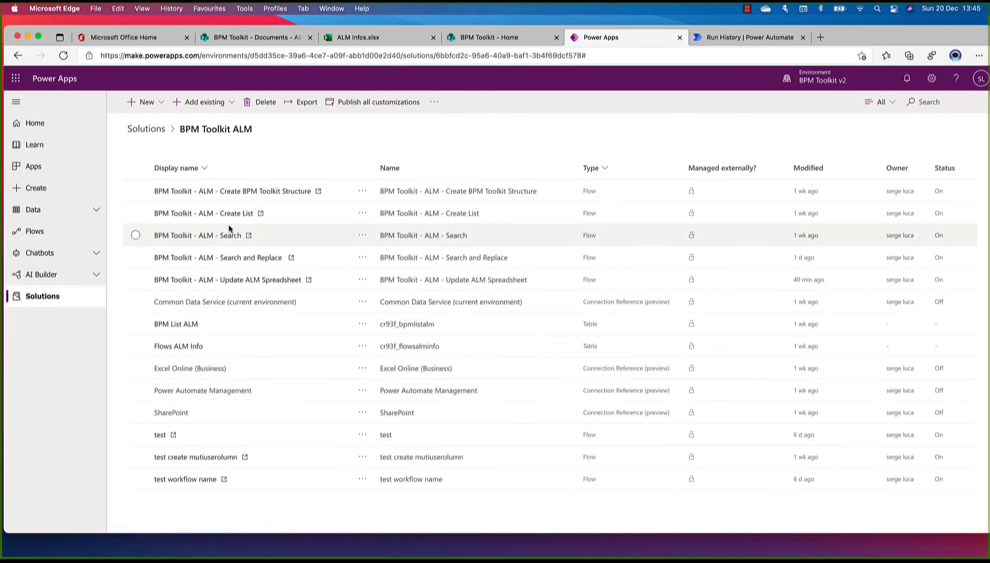
click(146, 134)
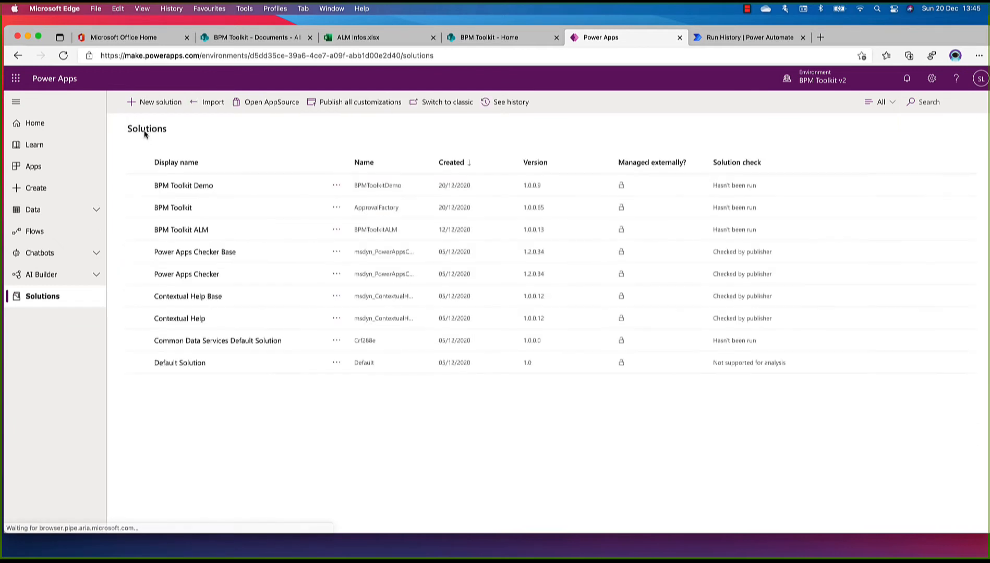
click(188, 208)
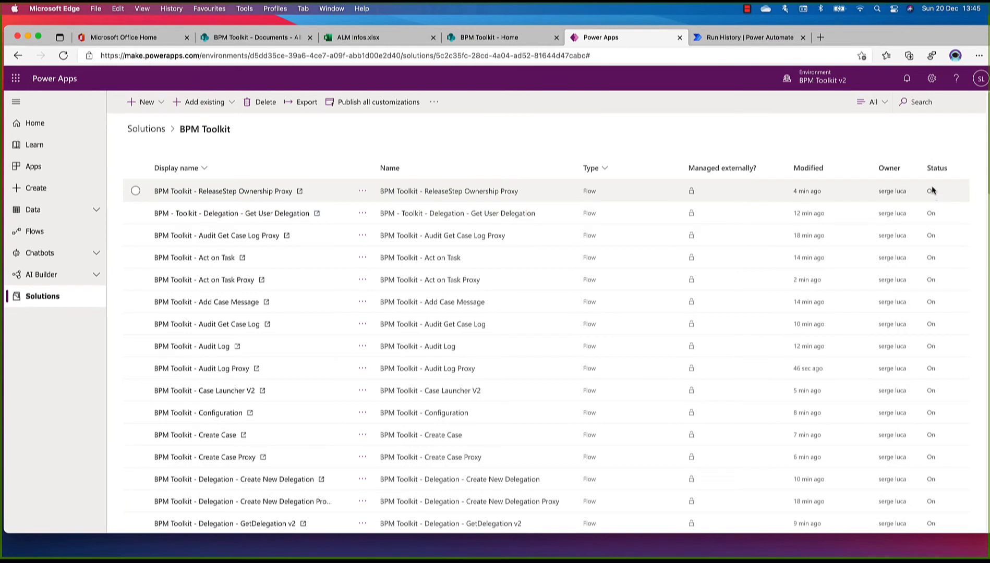
scroll(928, 372, down, 2)
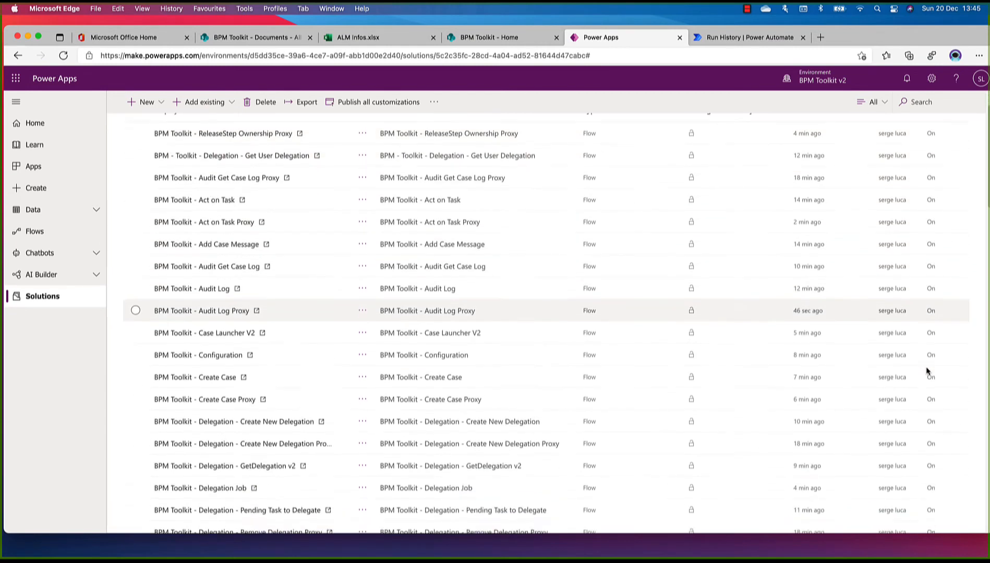
scroll(928, 371, down, 1)
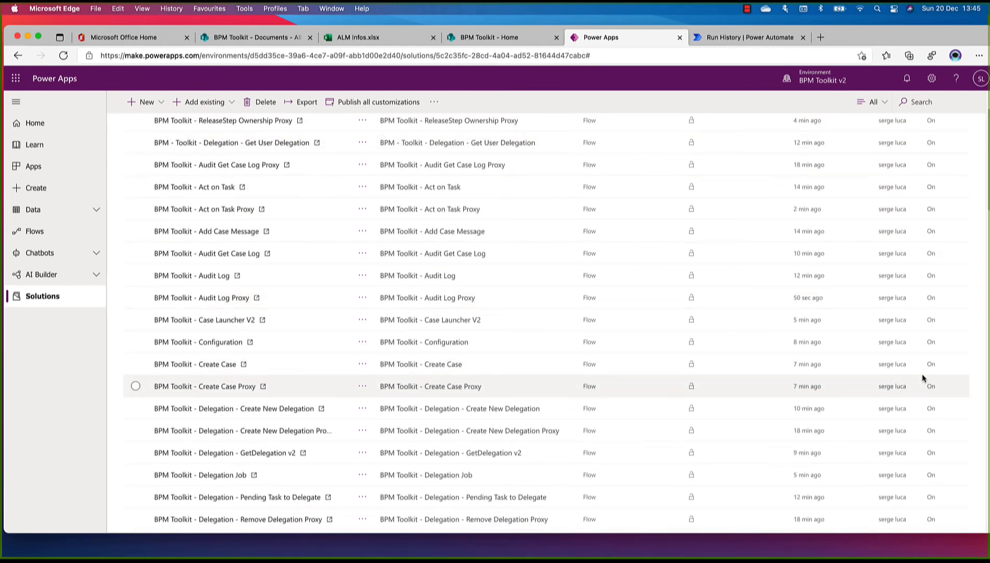
Review the BPM Toolkit solution's flow list and inspect the run-only permissions of BPM Toolkit - Act on Task without changing them
scroll(923, 377, down, 10)
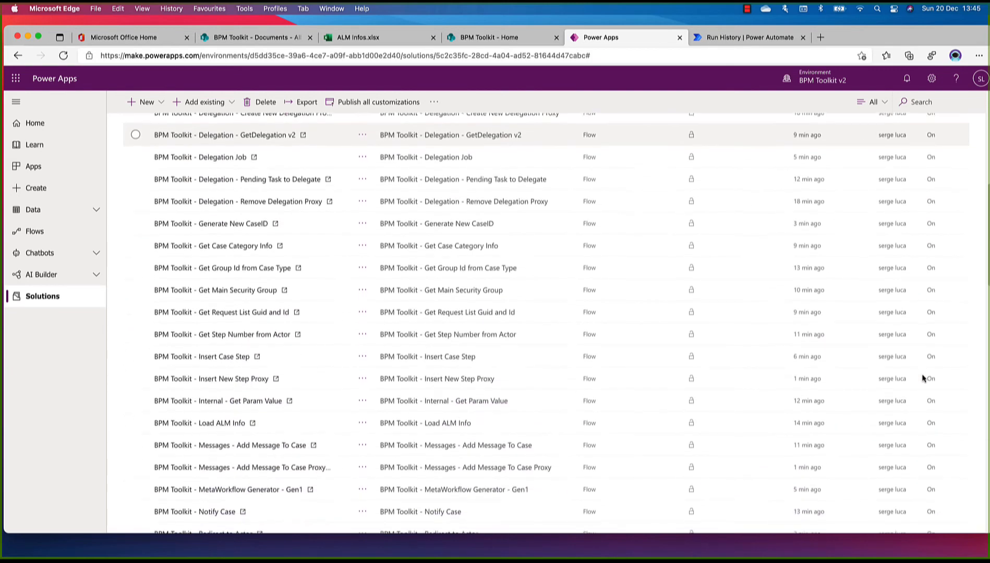
scroll(923, 378, down, 9)
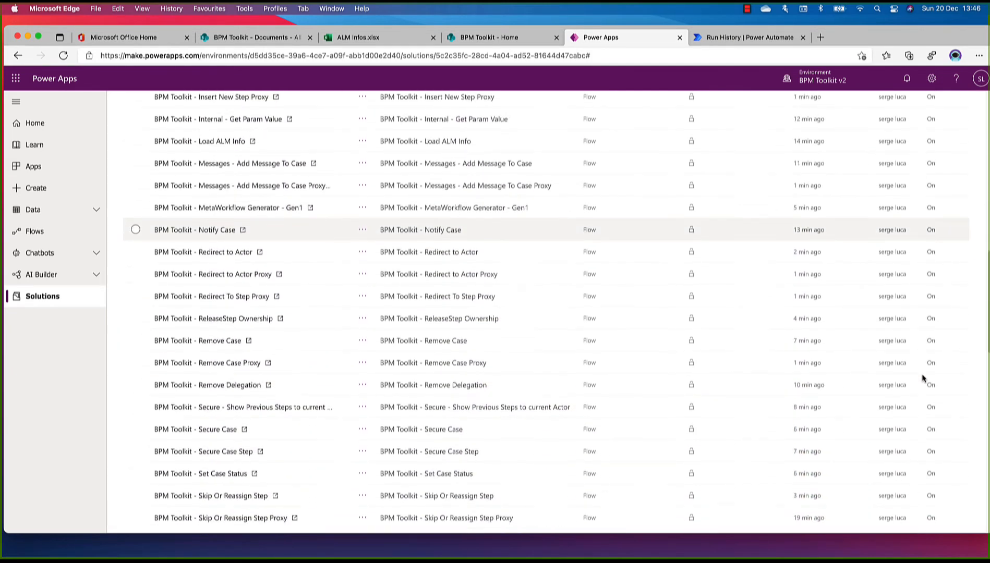
scroll(923, 377, down, 9)
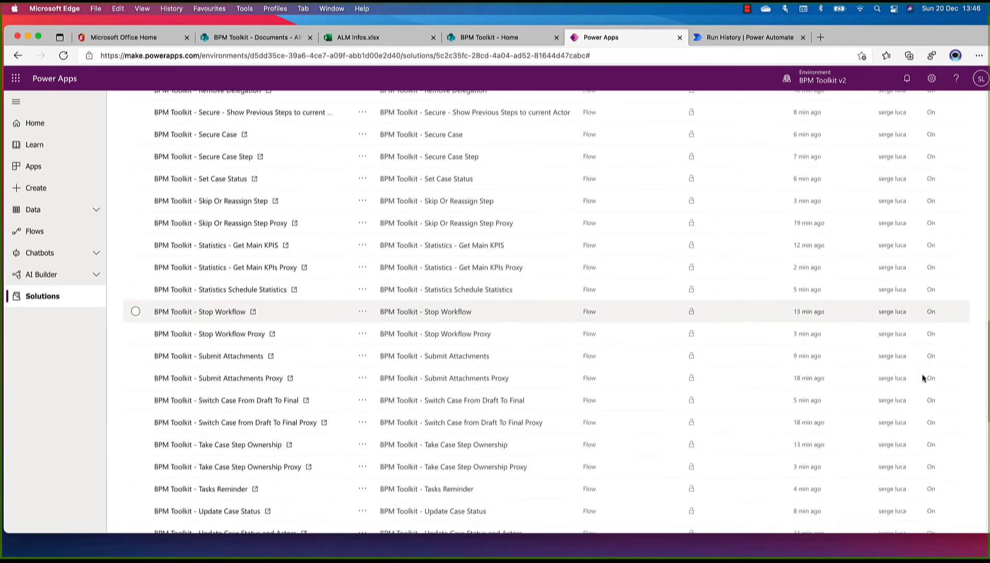
scroll(922, 377, up, 20)
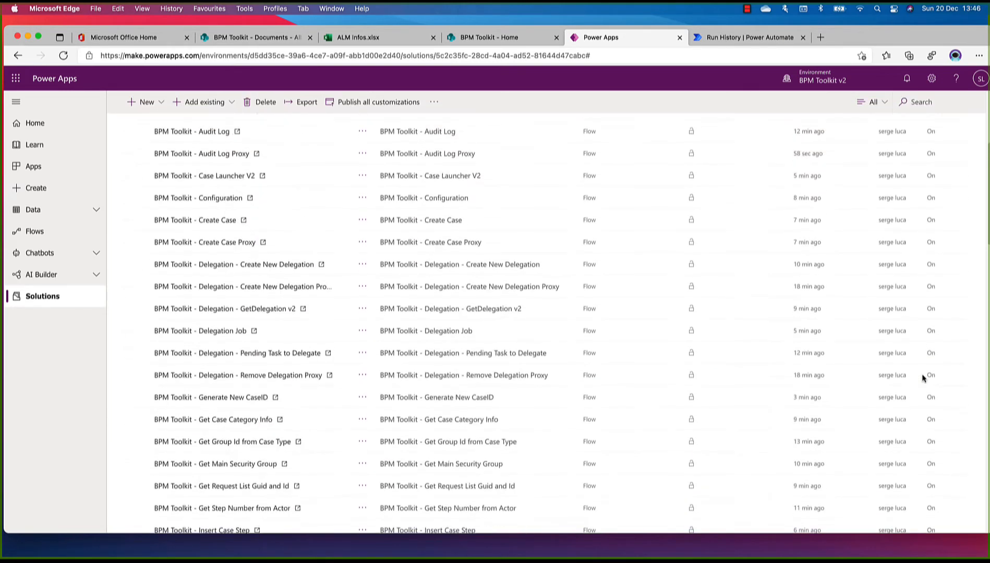
scroll(923, 377, up, 3)
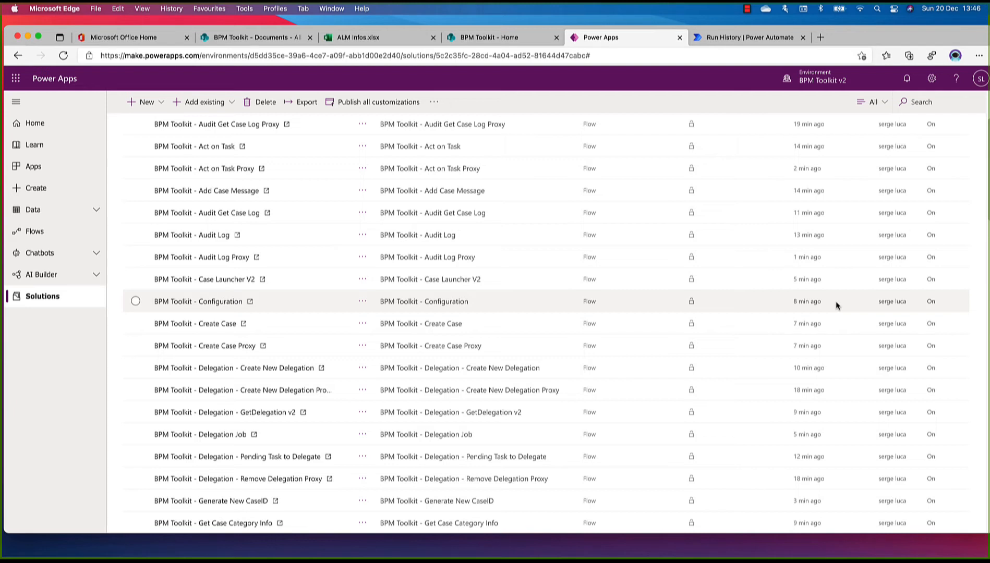
click(216, 149)
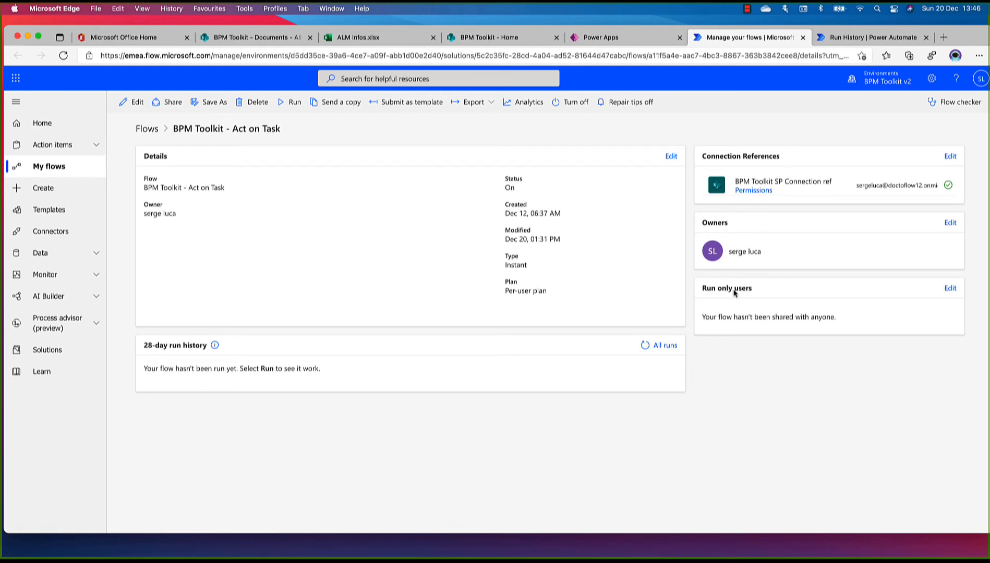
click(950, 288)
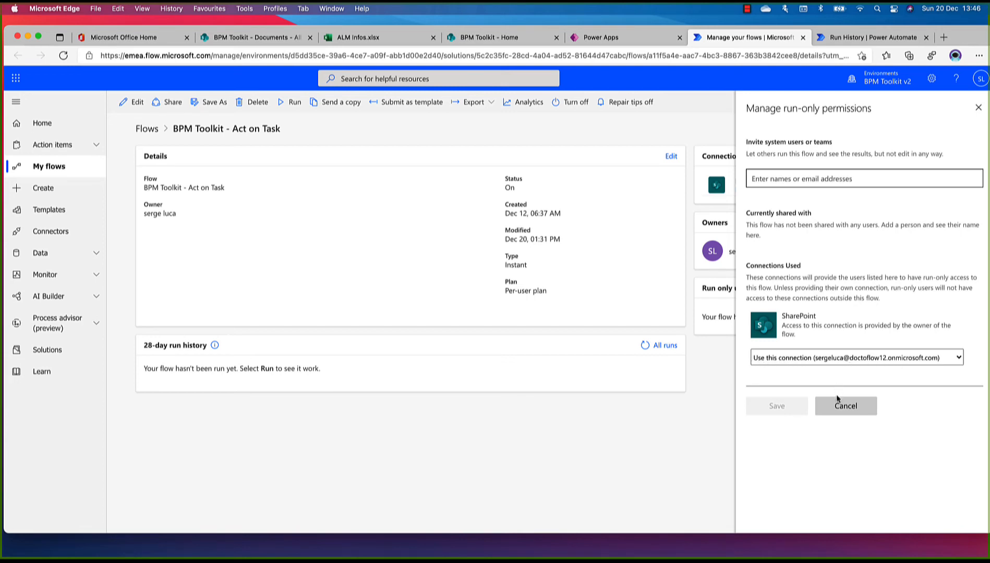
click(844, 408)
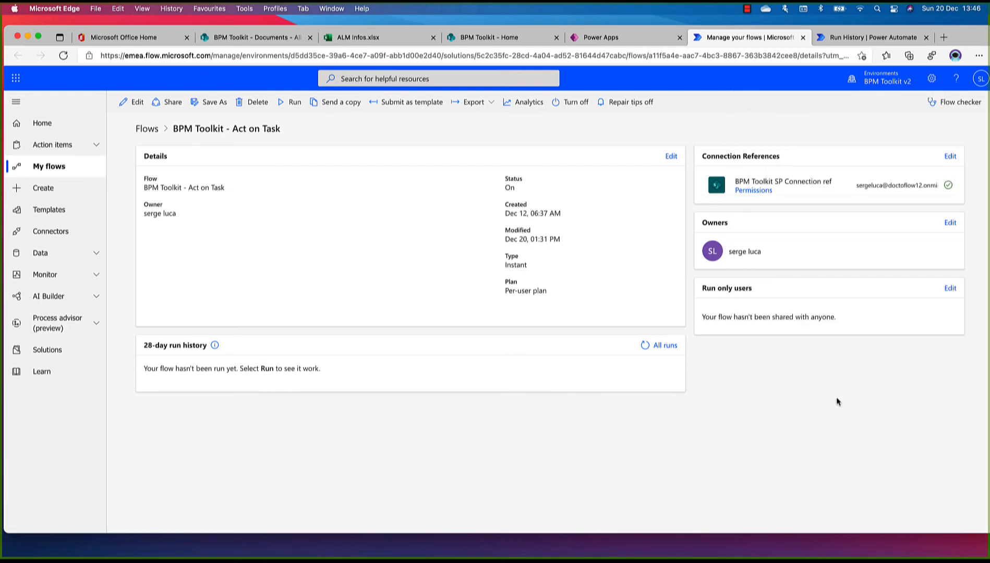
Return to the BPM Toolkit solution in Power Apps, search for "pend" and open the BPM Toolkit - Delegation - Pending Task to Delegate flow
click(612, 37)
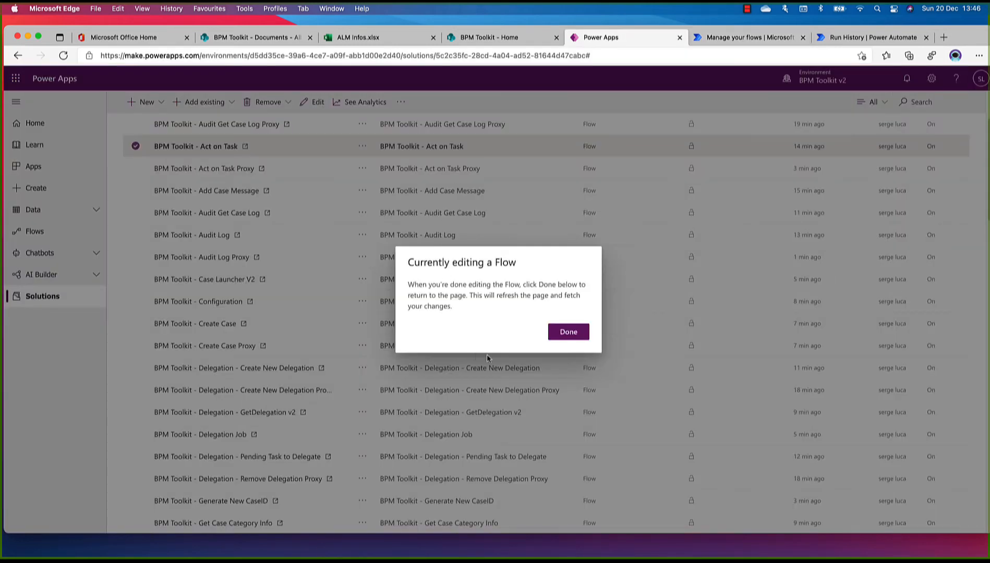
click(557, 336)
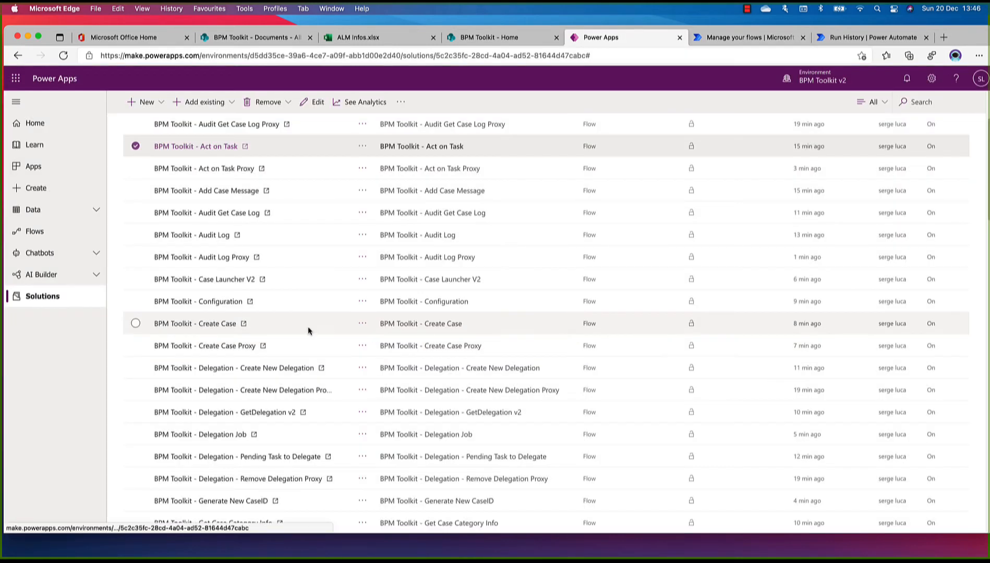
scroll(309, 331, down, 5)
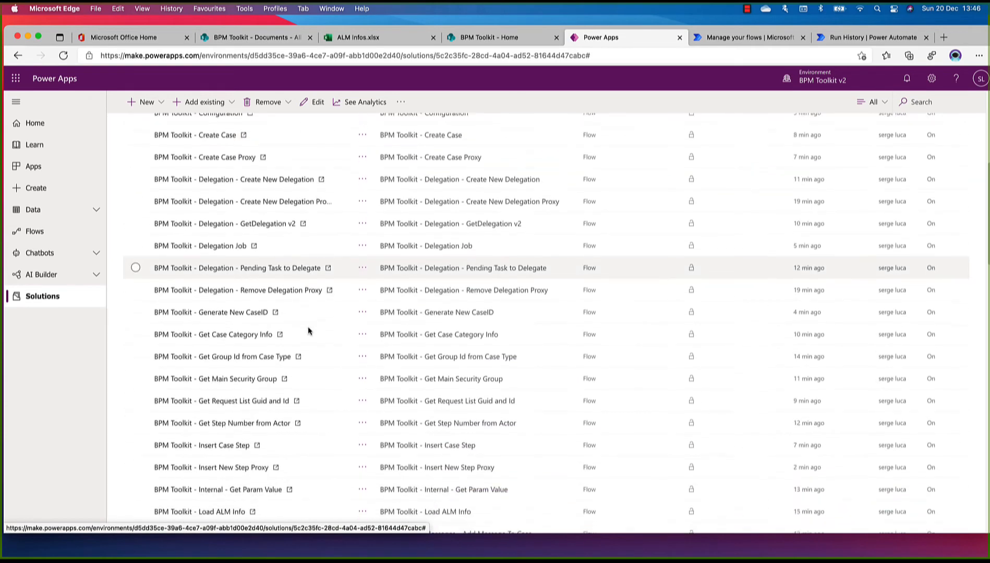
scroll(309, 331, down, 9)
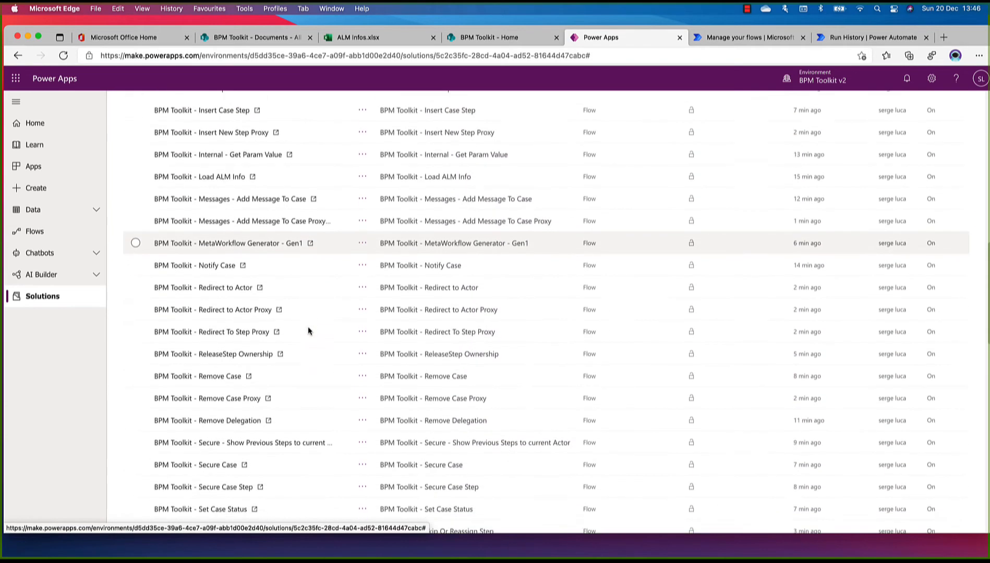
scroll(308, 330, down, 7)
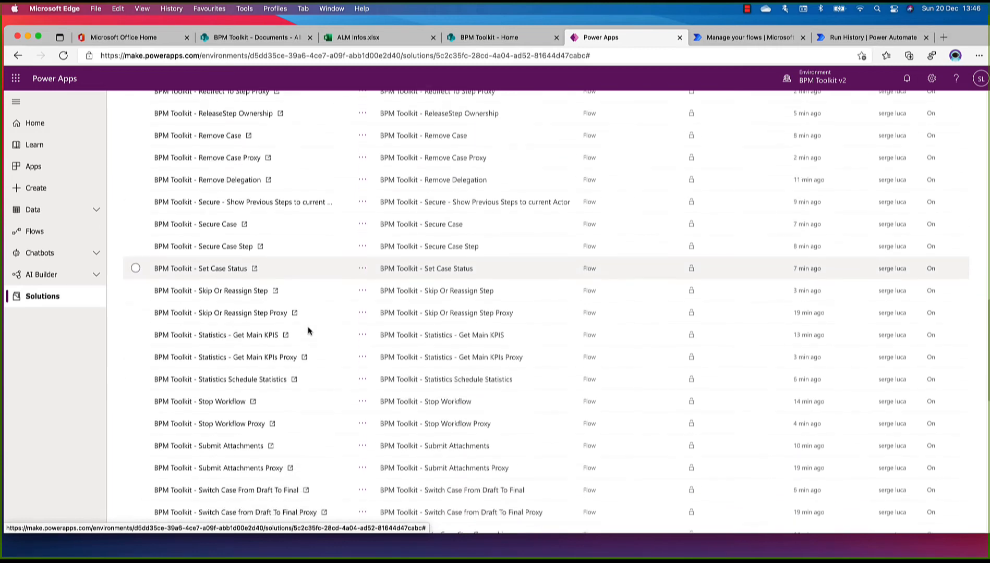
scroll(308, 330, down, 6)
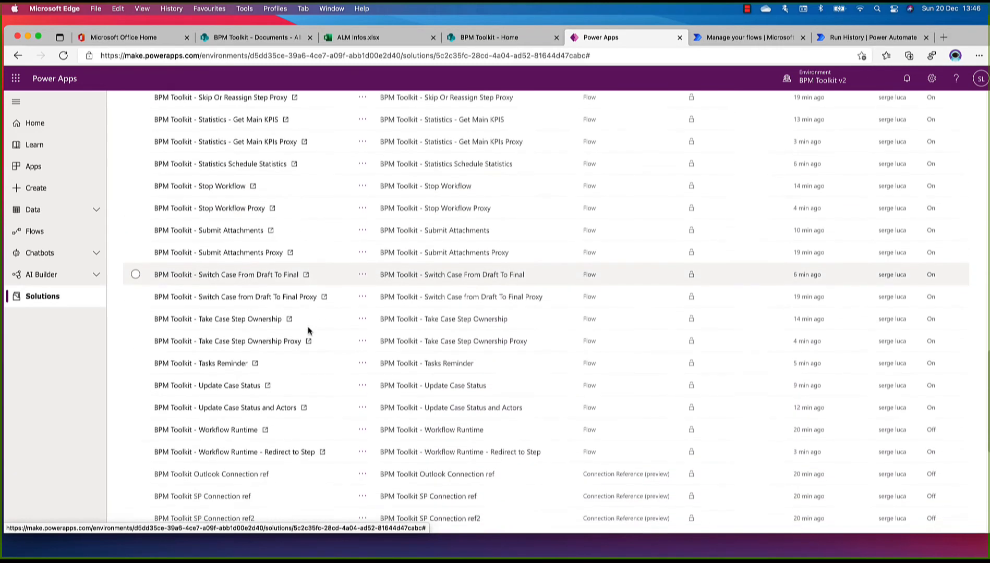
scroll(308, 329, up, 20)
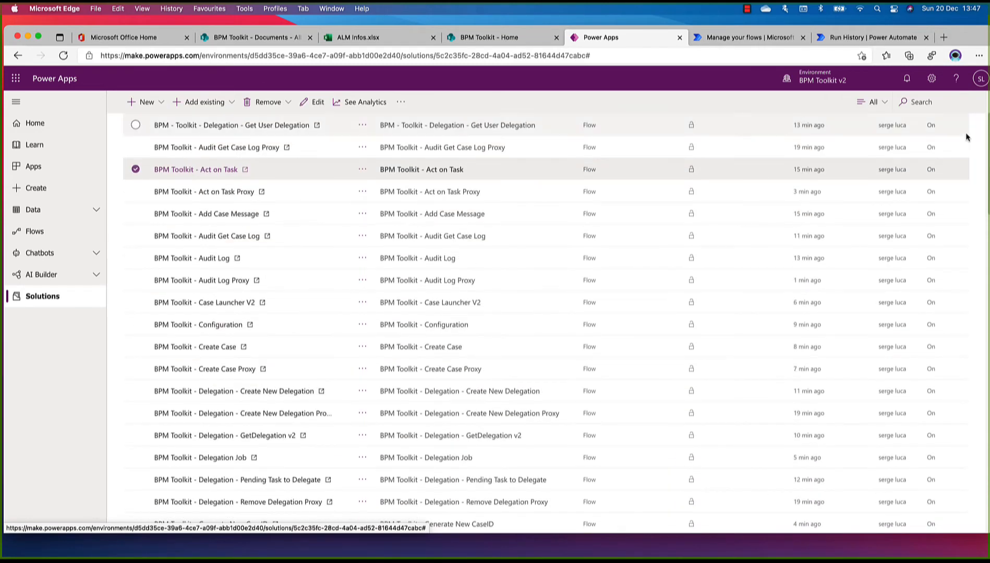
click(903, 103)
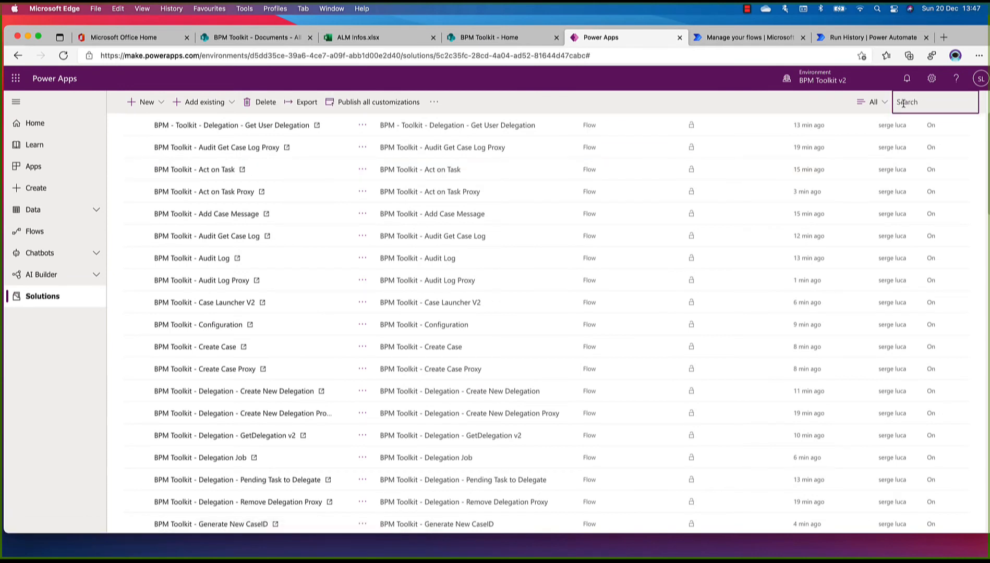
text(pend)
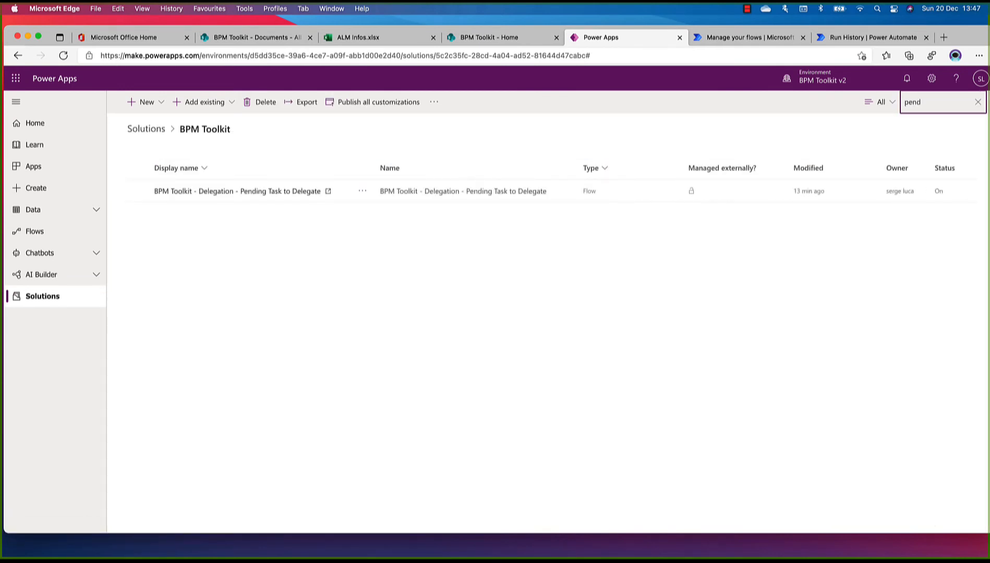
click(294, 191)
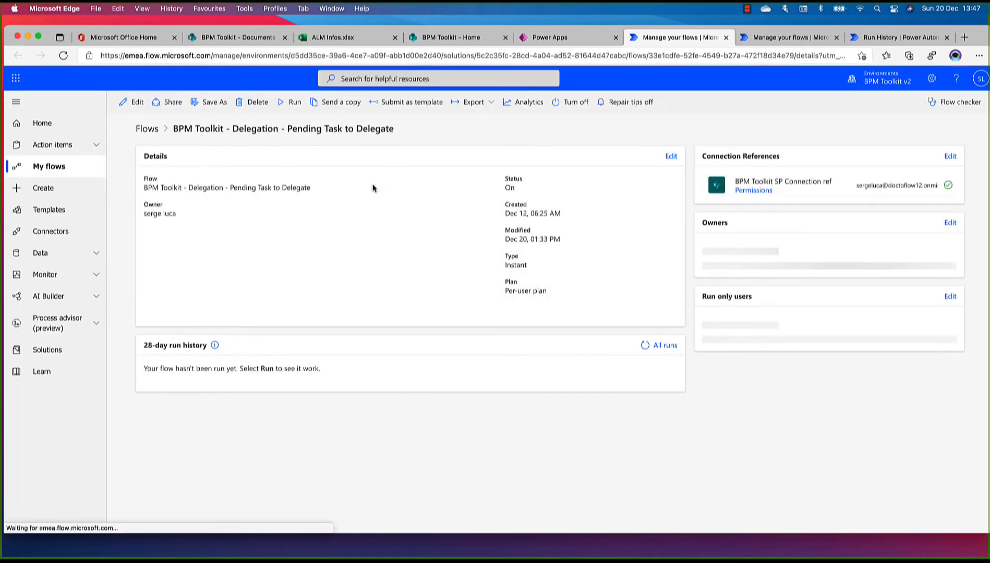
Set the Pending Task to Delegate flow's run-only SharePoint connection to Use this connection with the owner's account and save the permissions
click(951, 288)
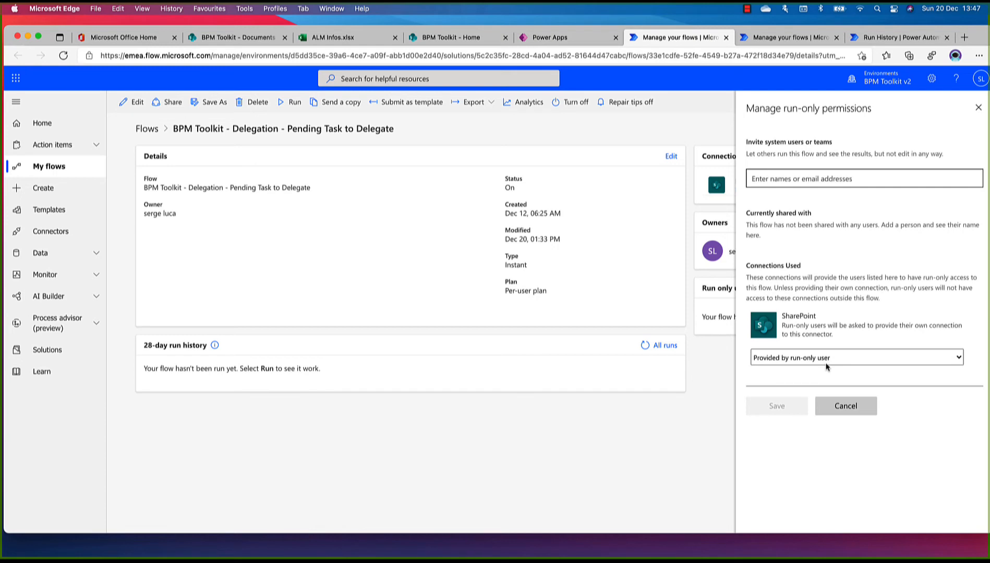
click(959, 359)
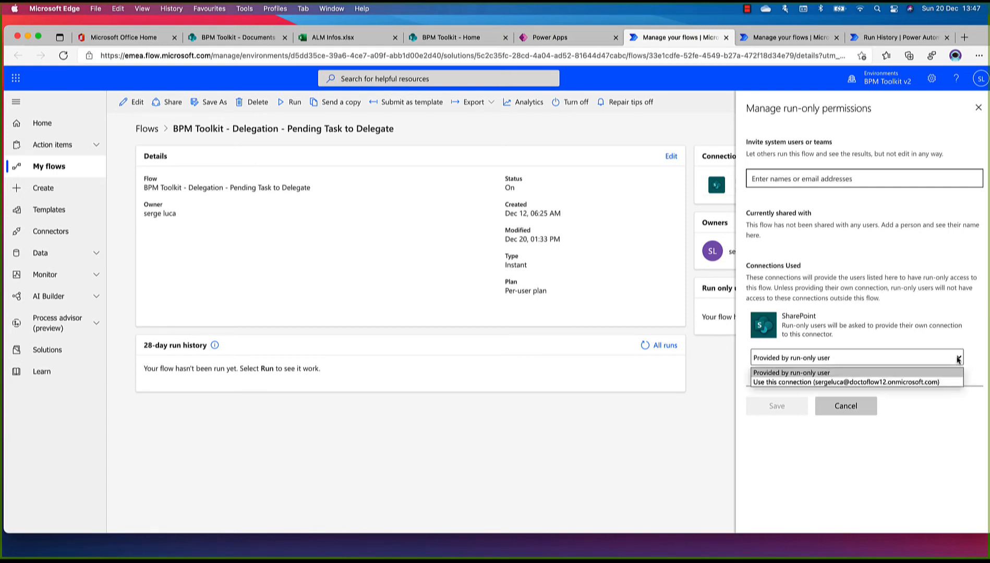
click(828, 382)
click(597, 322)
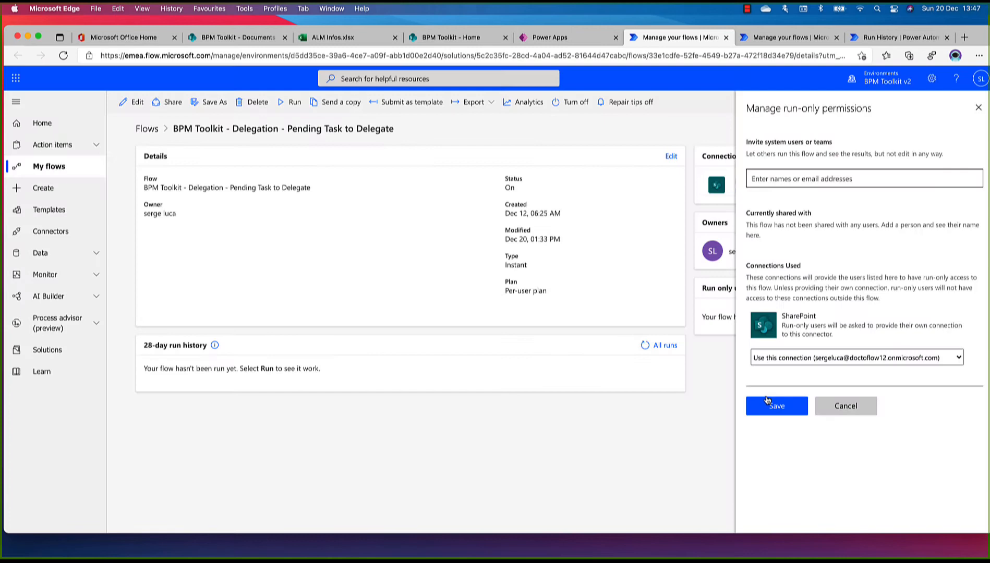
click(790, 411)
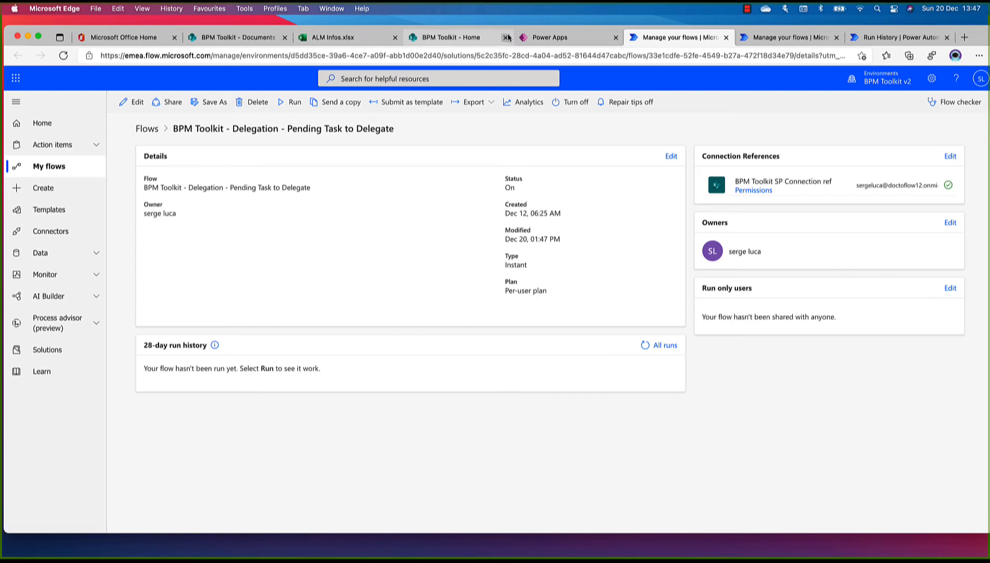
Return to the solutions list in Power Apps and open the BPM Toolkit Demo solution to check its components' modification times and status
click(545, 38)
click(554, 331)
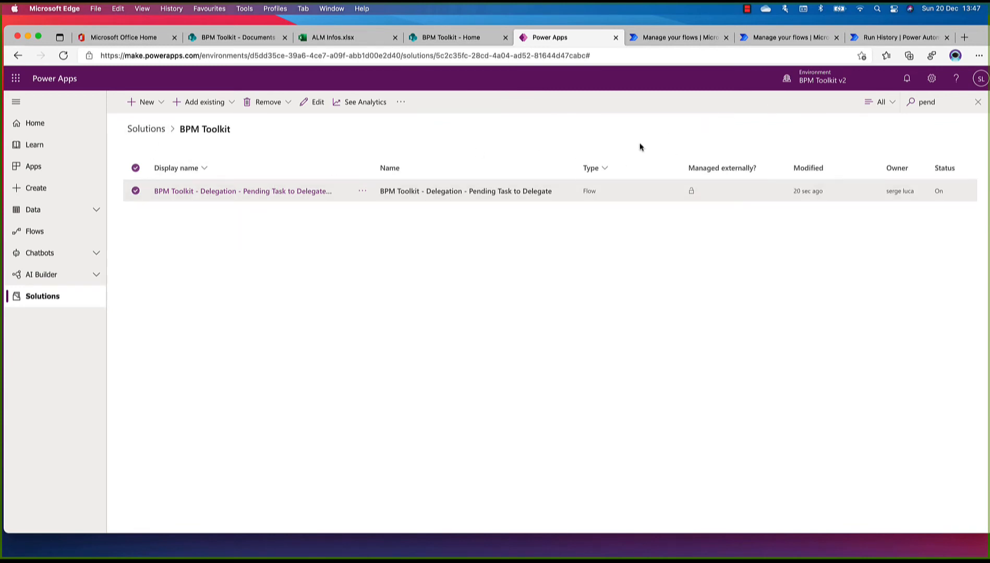
click(154, 130)
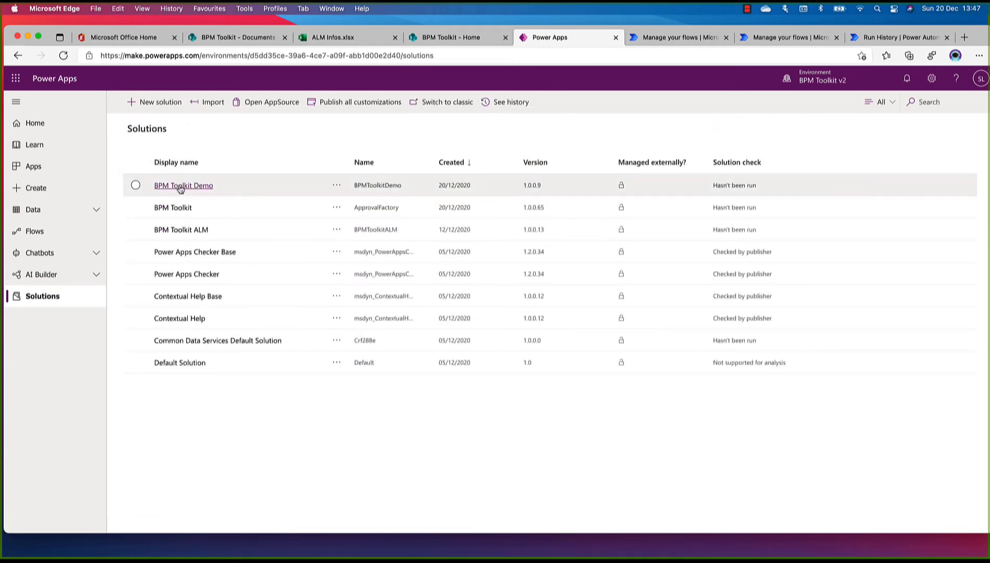
click(180, 186)
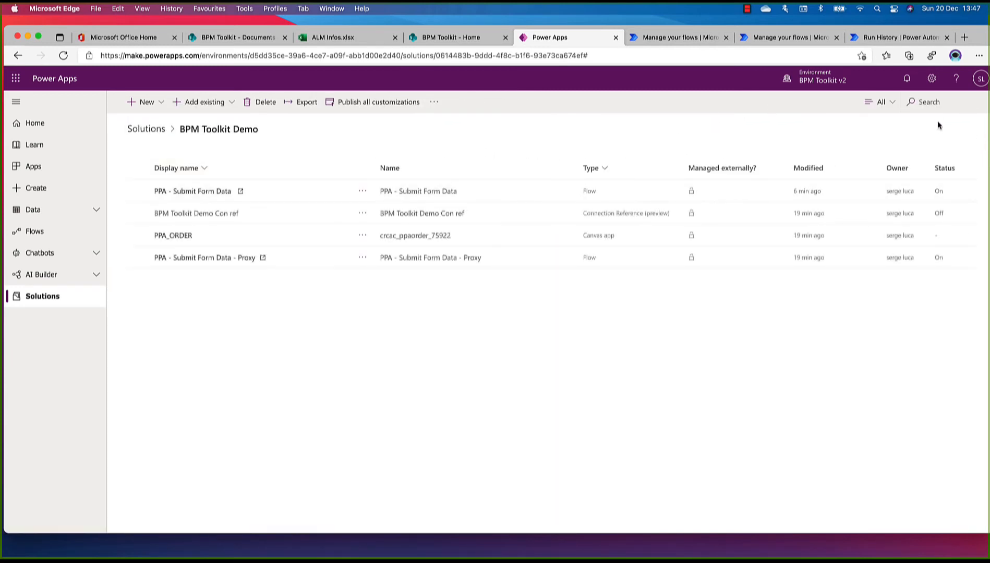
Open the BPM Toolkit - ALM - Search and Replace flow from the BPM Toolkit ALM solution and run it with the second Input option
click(155, 131)
click(179, 209)
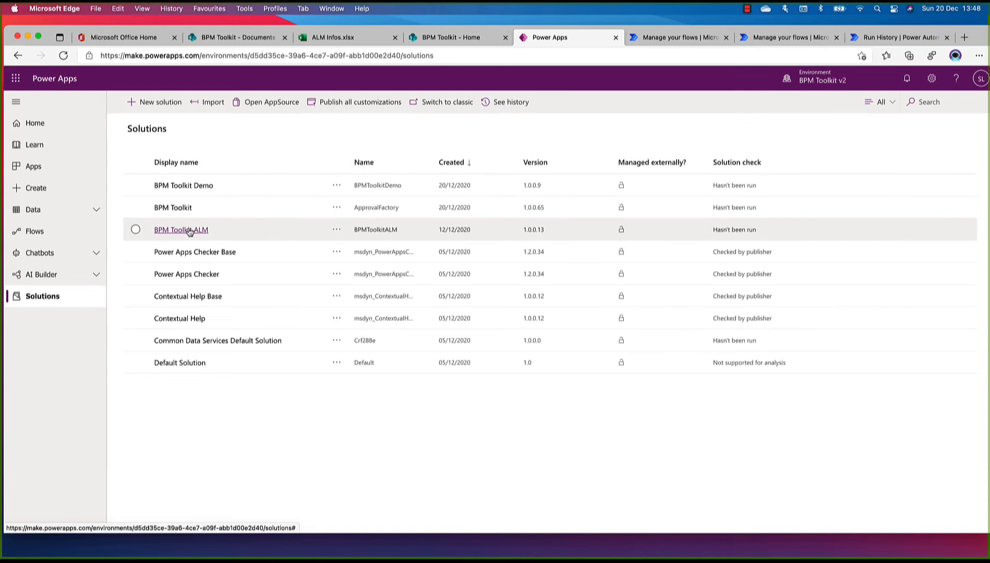
click(189, 230)
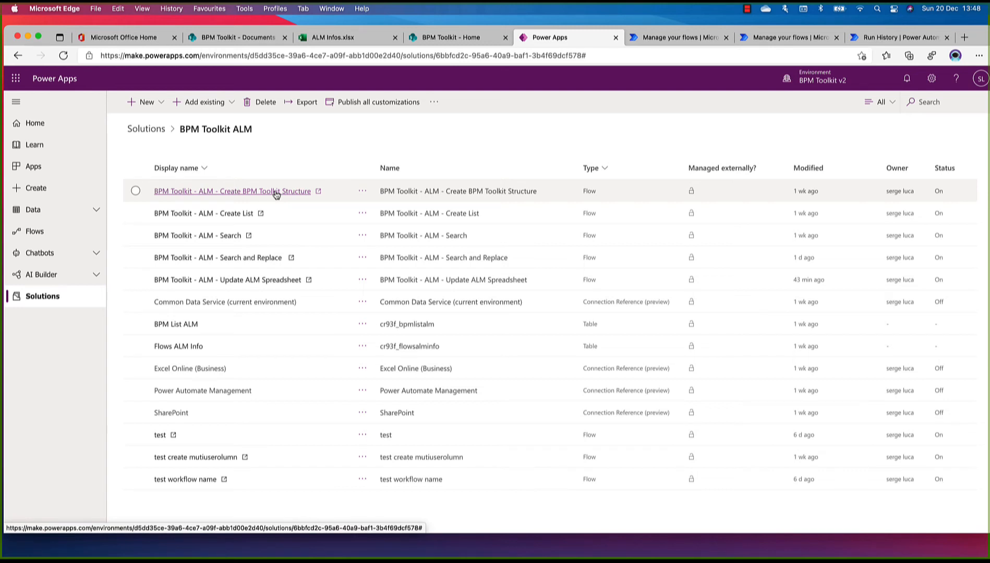
click(239, 258)
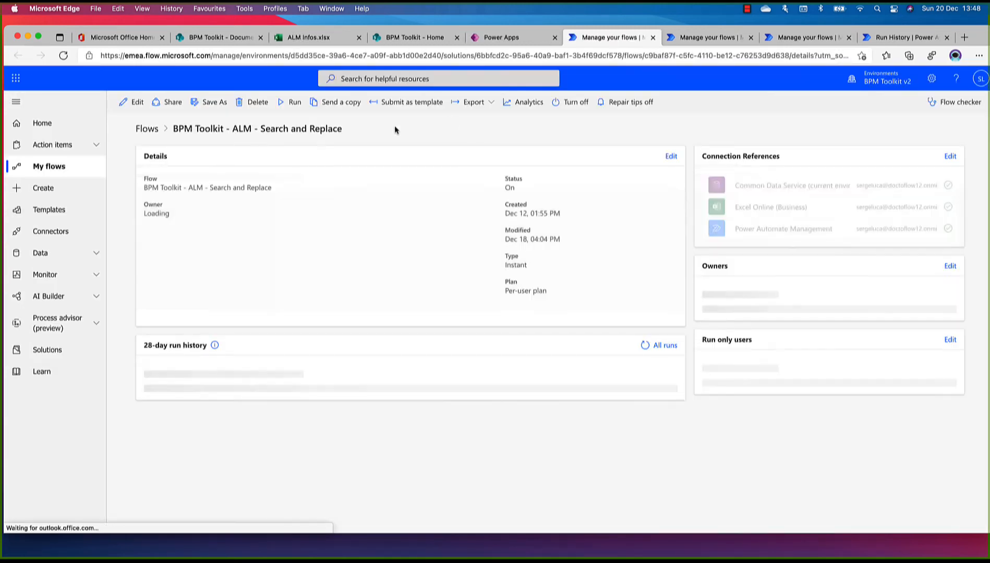
click(292, 102)
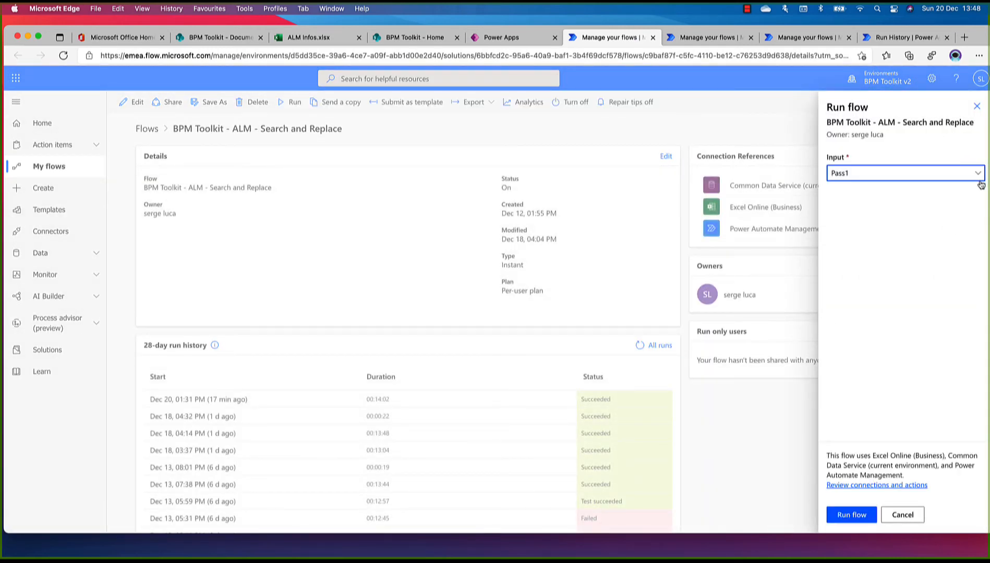
click(980, 175)
click(886, 211)
click(852, 516)
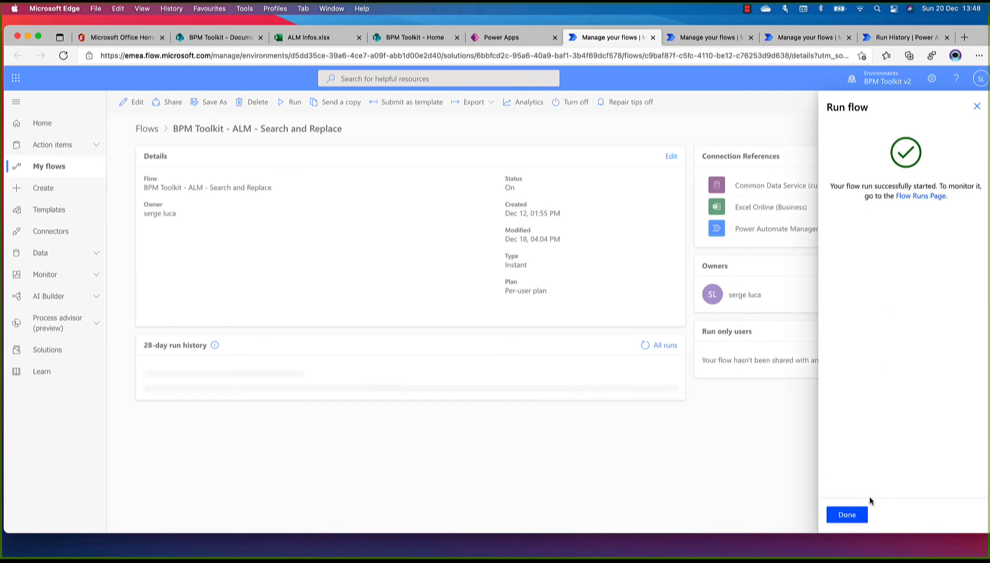
click(848, 517)
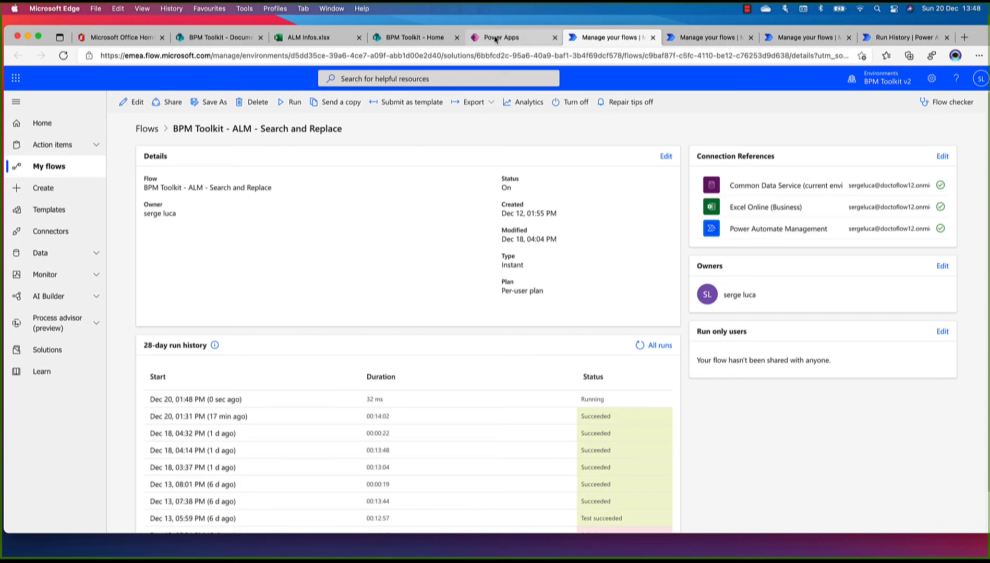
Refresh the Search and Replace flow's run history to check the latest run, and return to the Power Apps solutions list
click(62, 56)
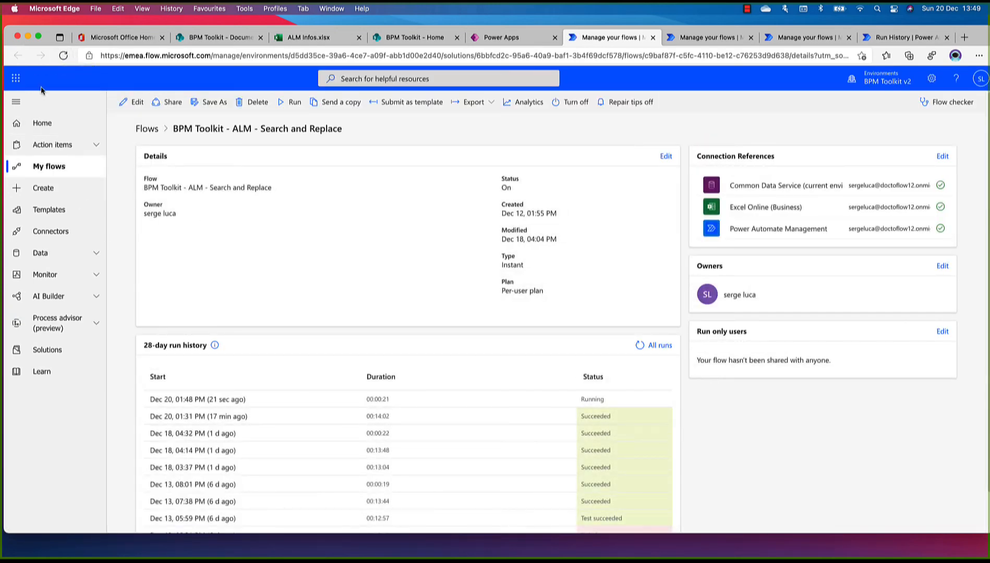
click(61, 56)
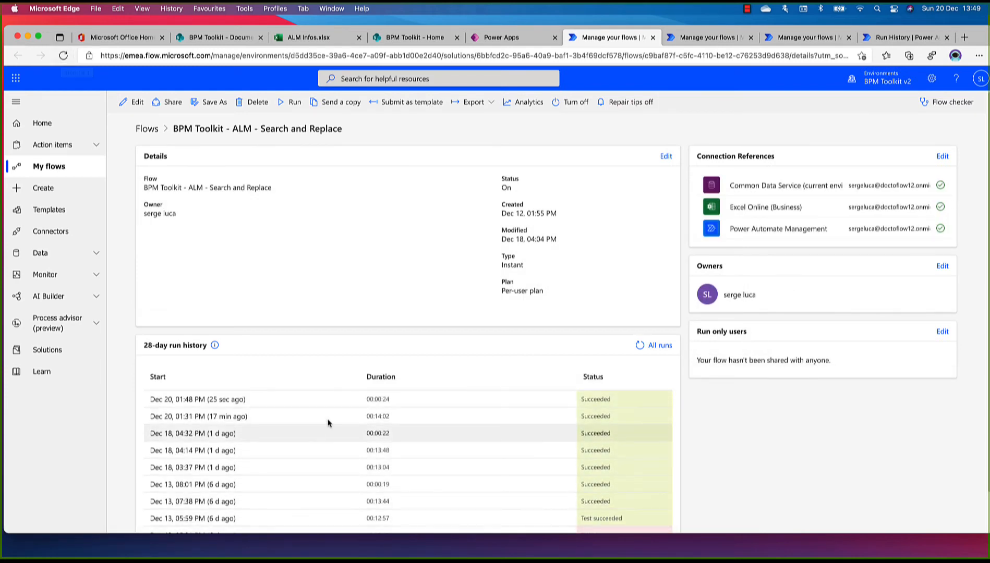
click(515, 38)
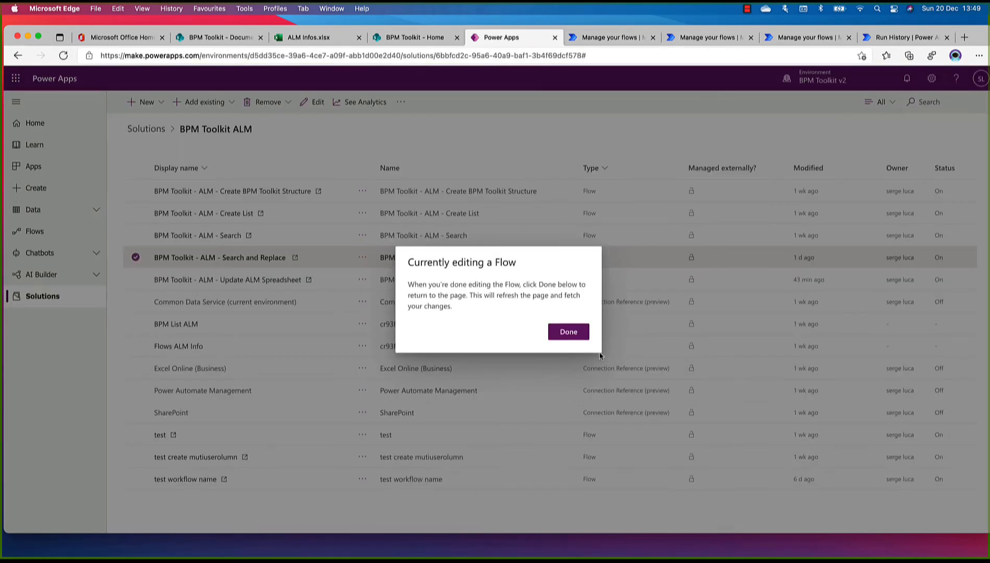
click(569, 331)
click(149, 130)
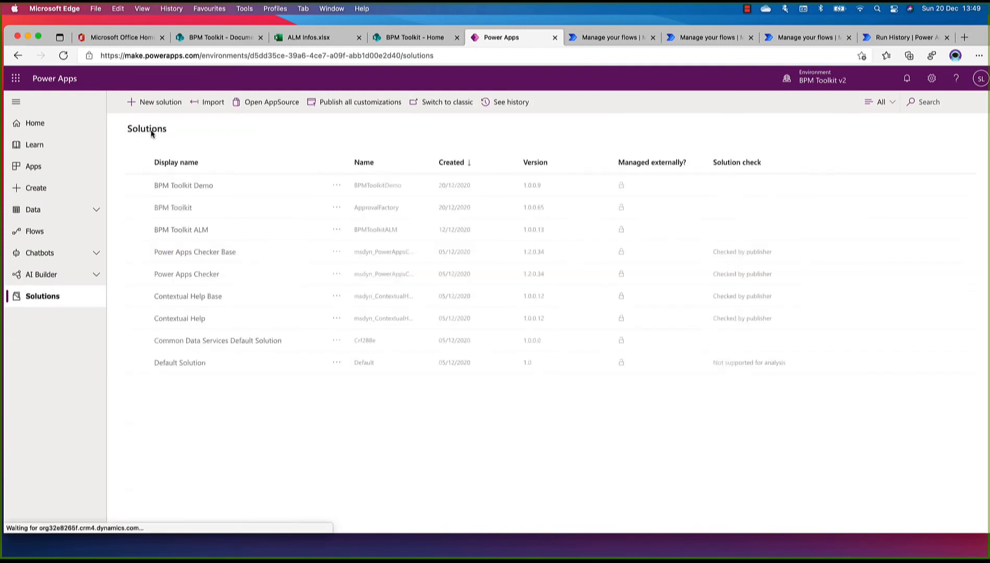
Open the BPM Toolkit solution and check the modification times and status of its flows, connection references and canvas apps
click(176, 209)
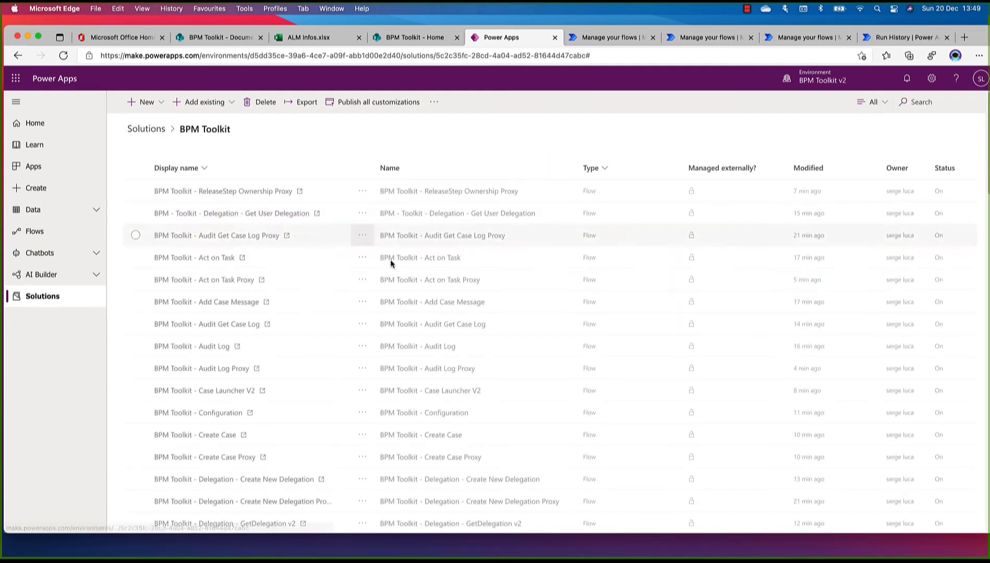
scroll(388, 261, down, 3)
scroll(391, 265, down, 15)
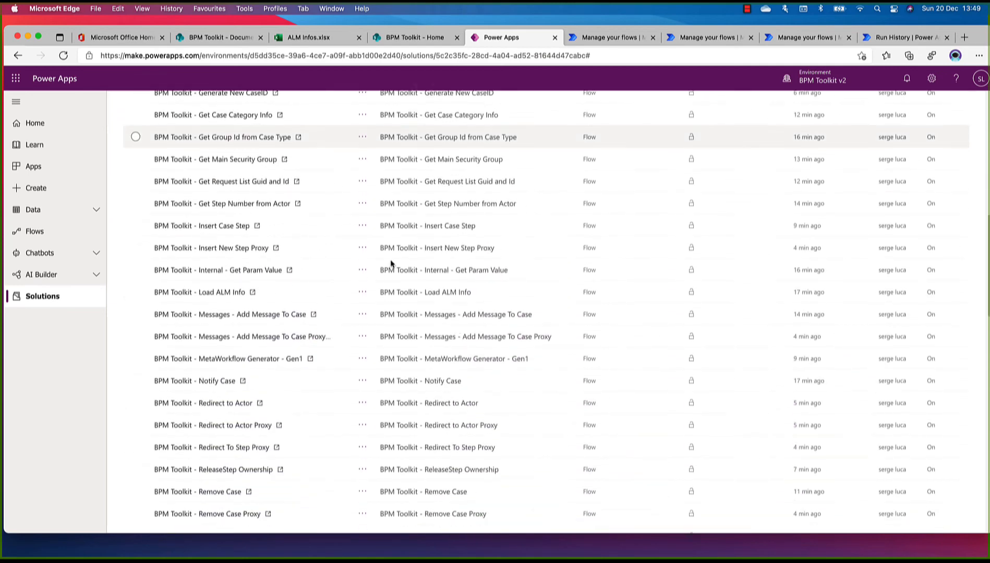
scroll(390, 264, down, 8)
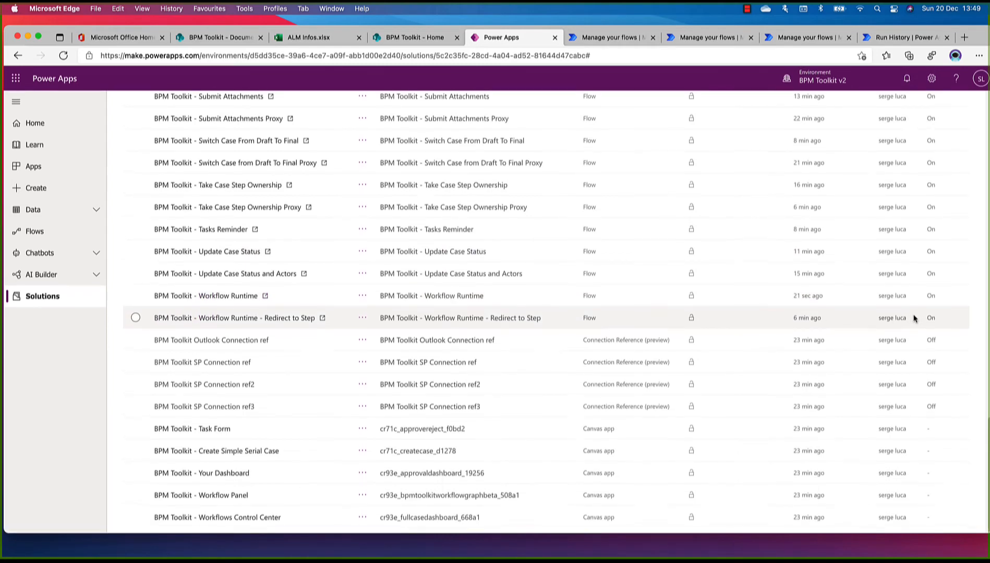
scroll(913, 318, up, 5)
scroll(913, 319, up, 5)
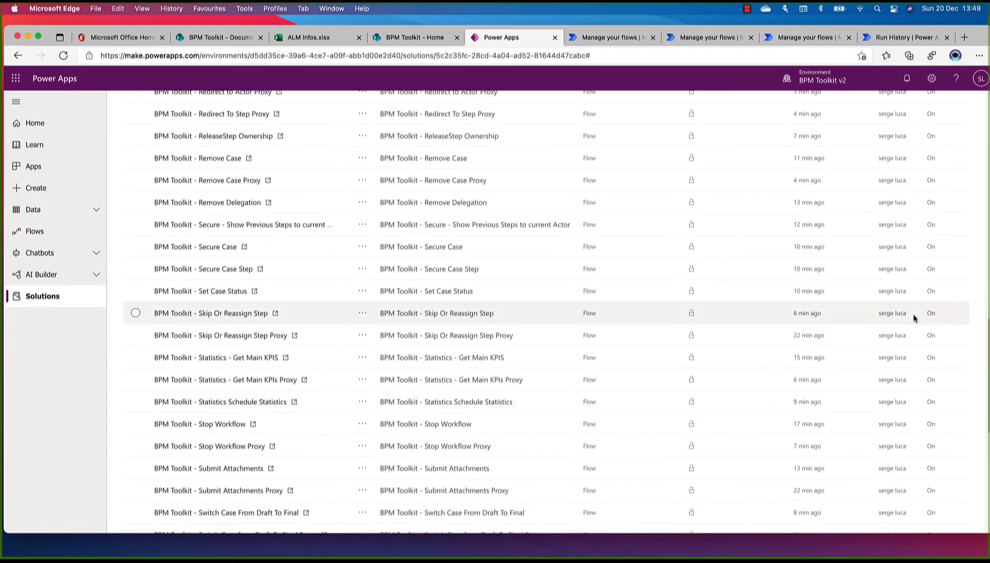
scroll(914, 319, up, 5)
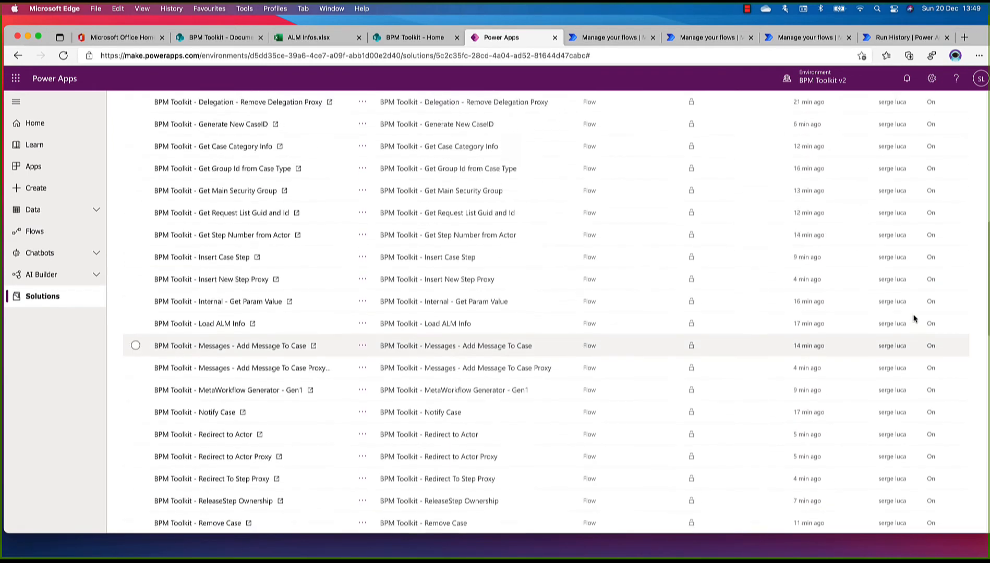
scroll(914, 318, up, 6)
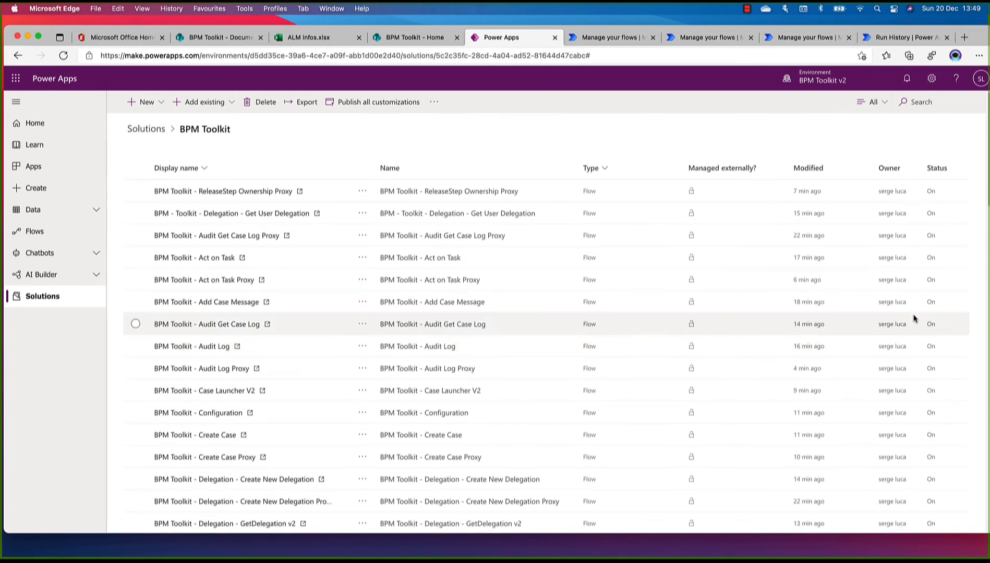
Open the PPA - Submit Form Data flow from the BPM Toolkit Demo solution and check its run-only connection permissions without changing them
click(136, 133)
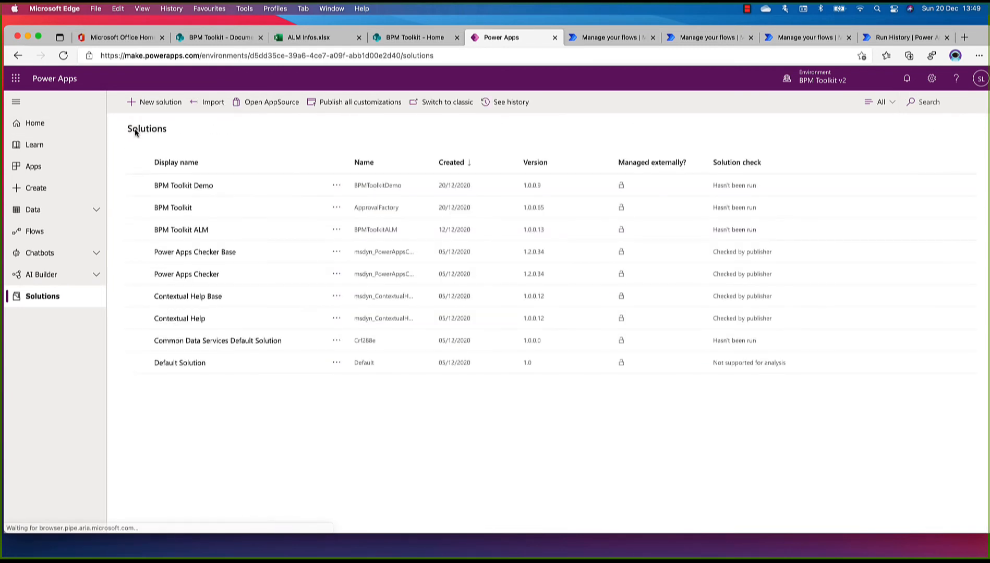
click(179, 186)
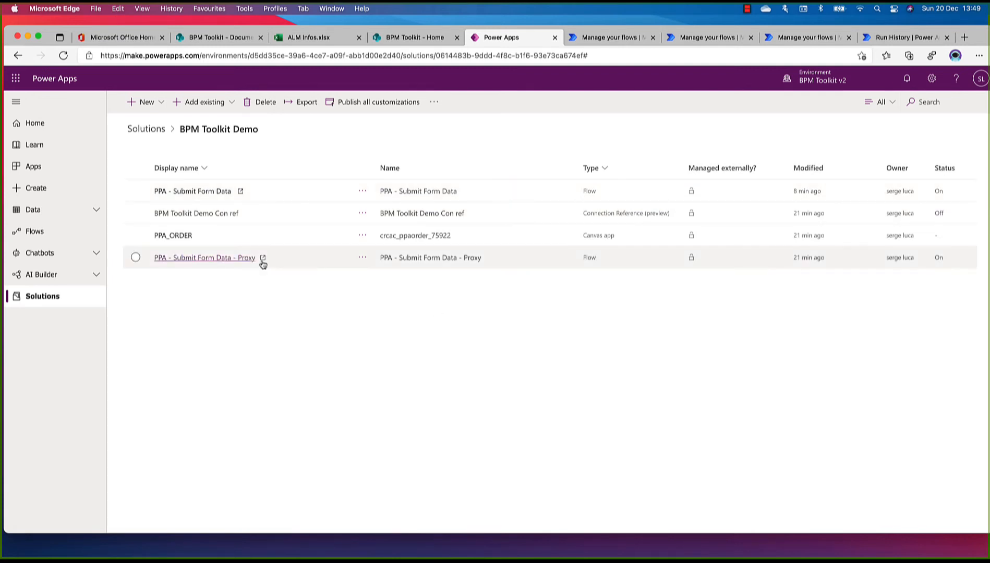
click(183, 193)
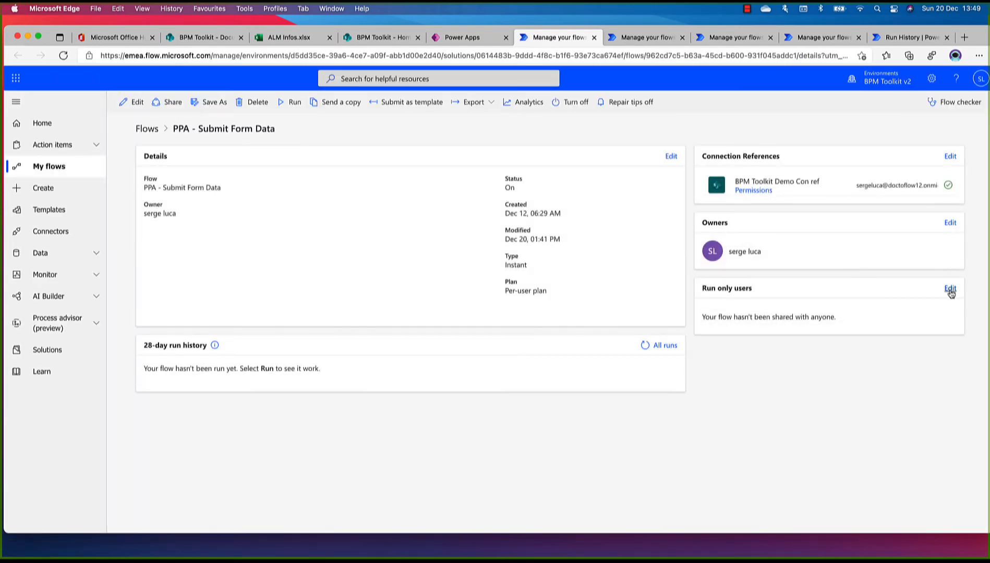
click(951, 289)
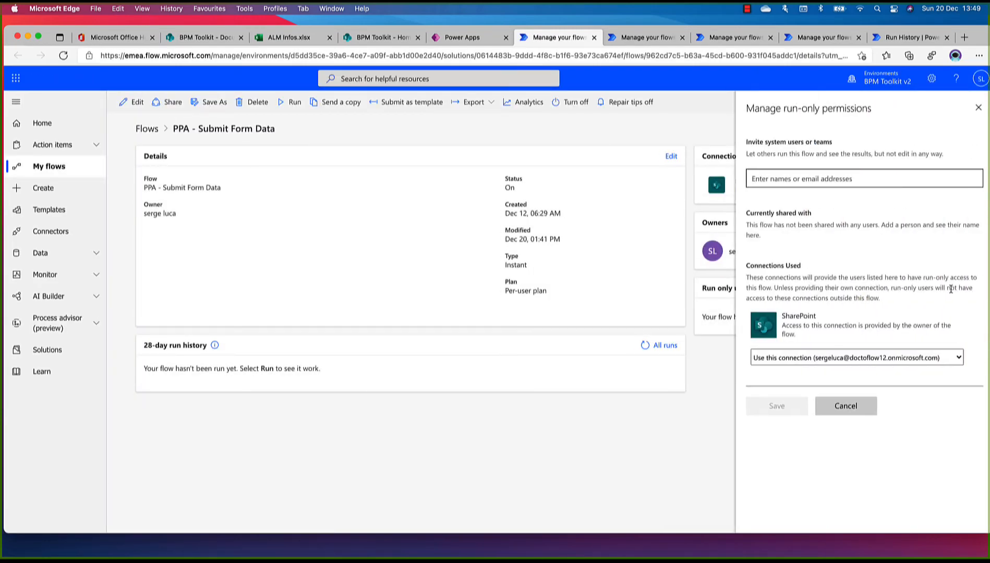
click(850, 406)
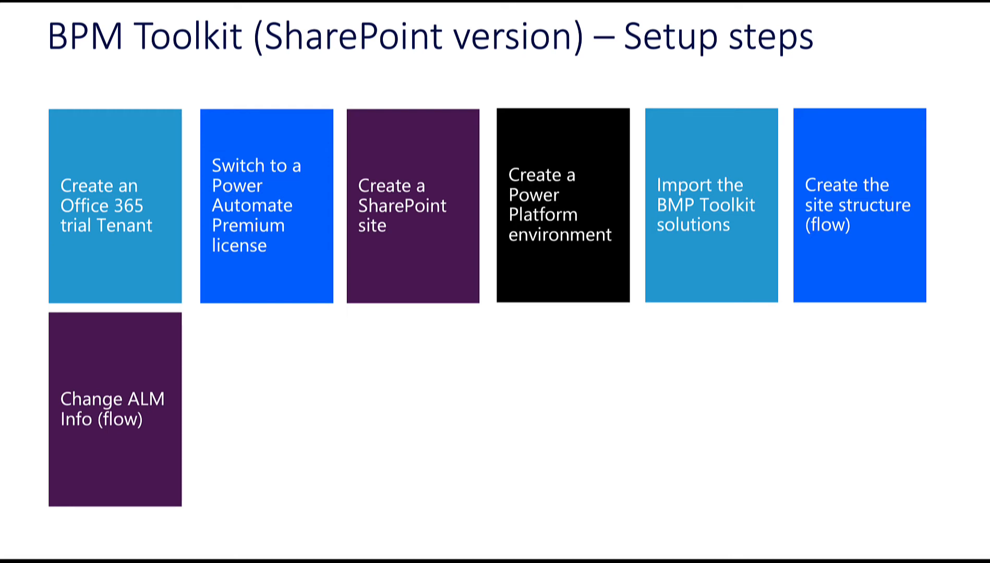
key(Right)
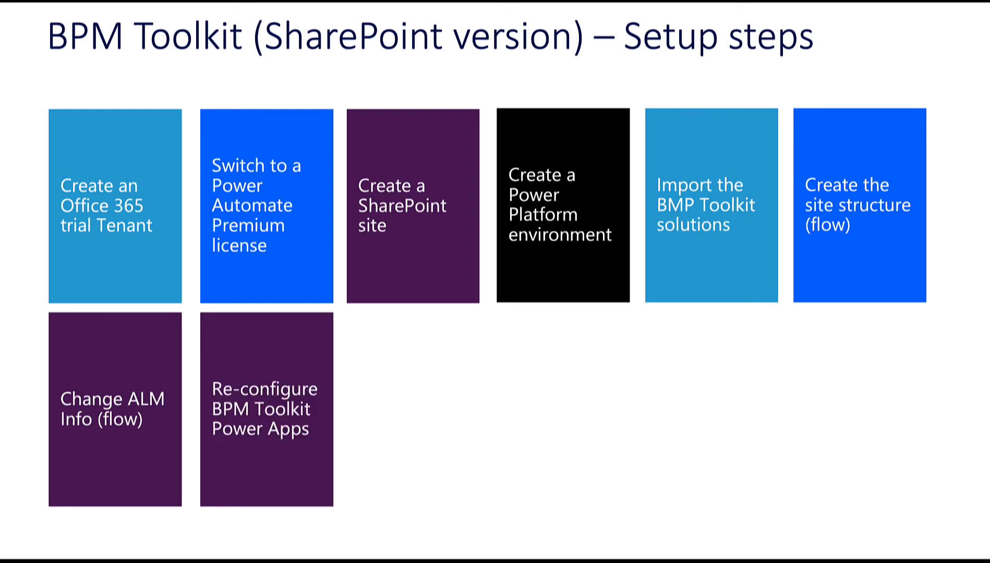
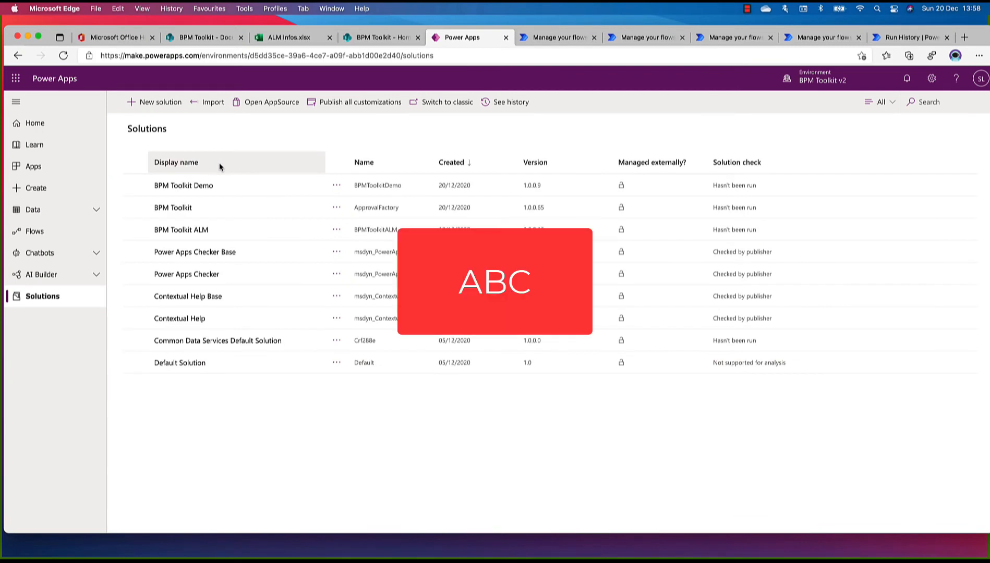
Open the BPM Toolkit - Workflows Control Center app from the BPM Toolkit solution for editing, allowing its SharePoint connection and skipping the welcome message
click(177, 210)
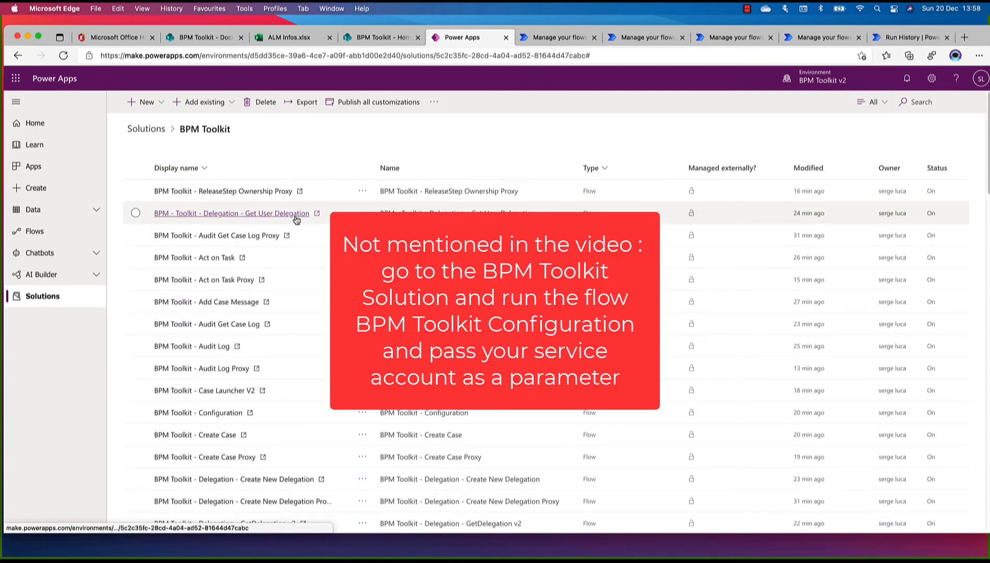
scroll(296, 221, down, 5)
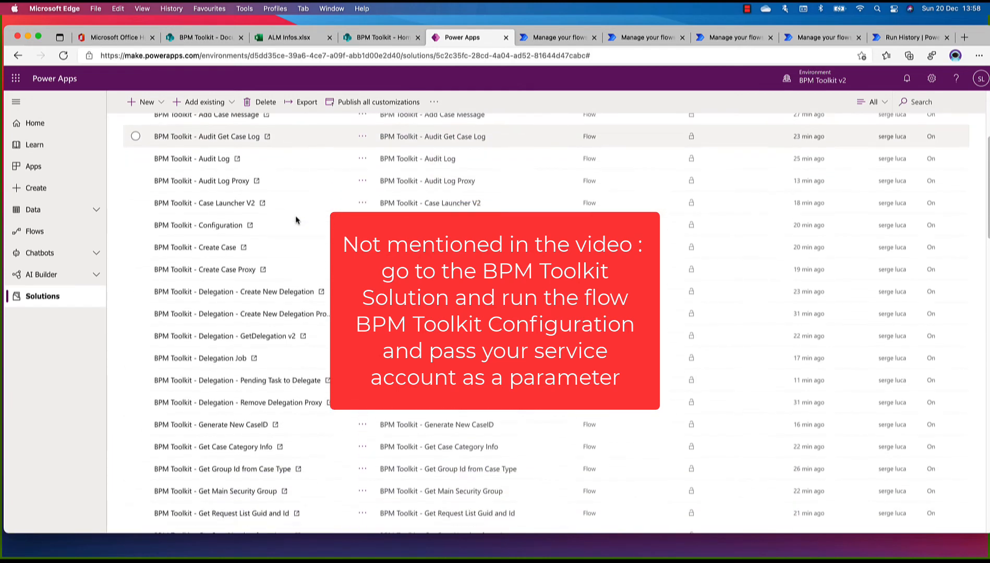
scroll(295, 216, down, 6)
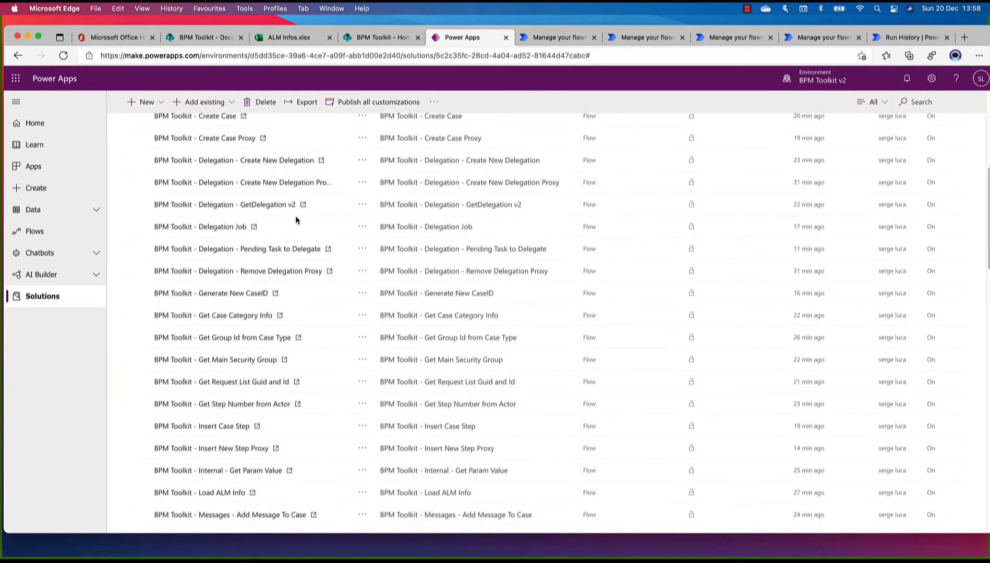
scroll(295, 216, down, 18)
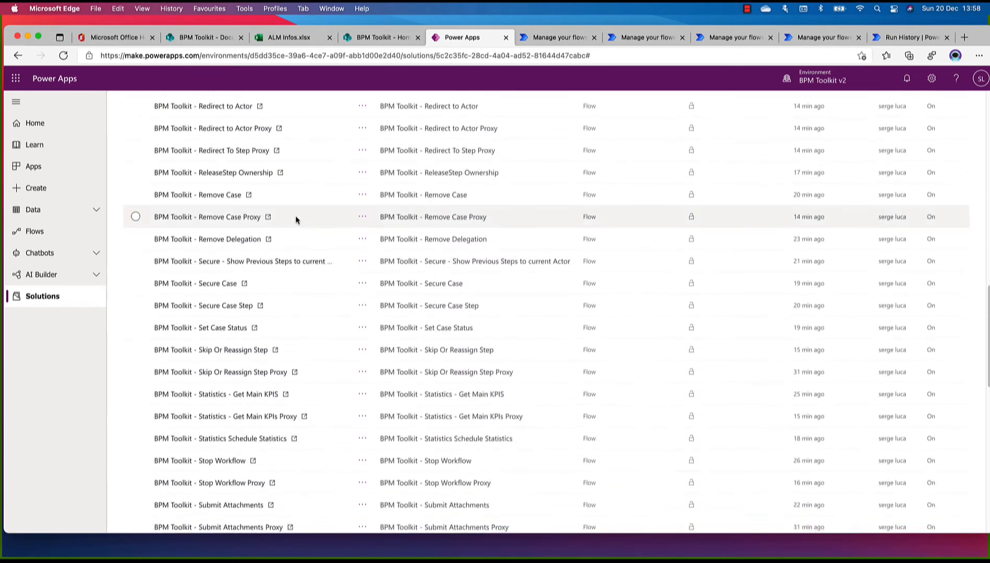
scroll(296, 218, down, 6)
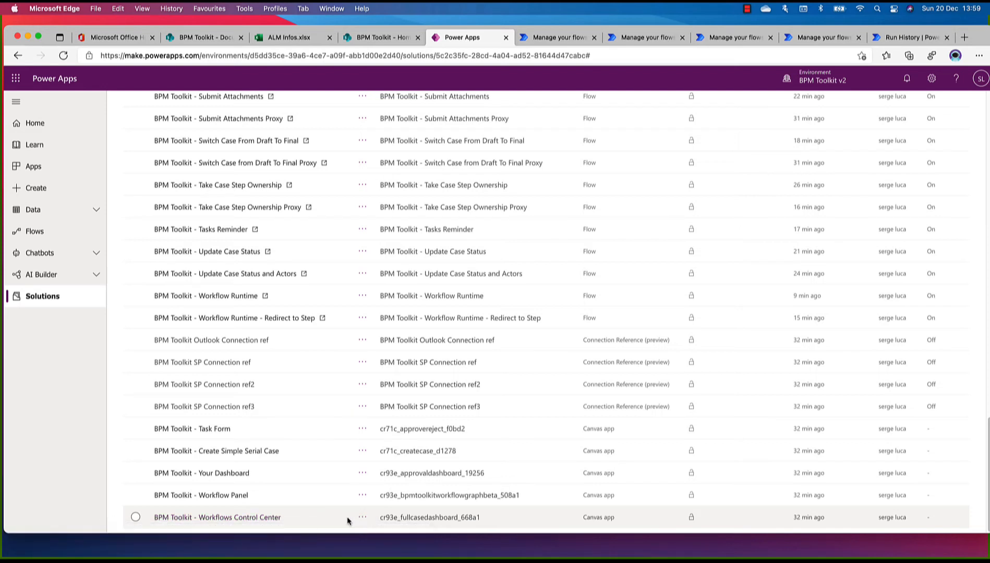
click(362, 517)
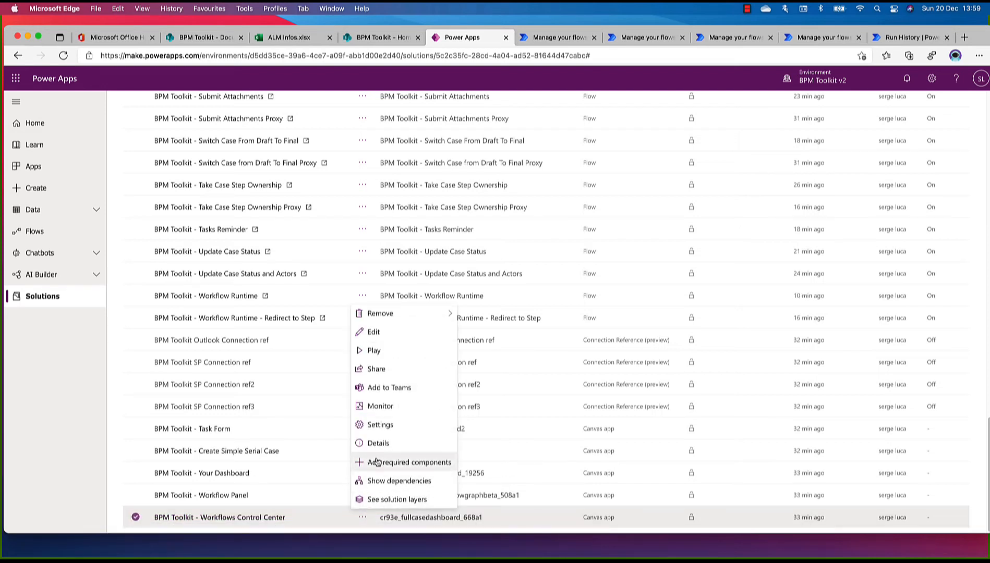
click(380, 333)
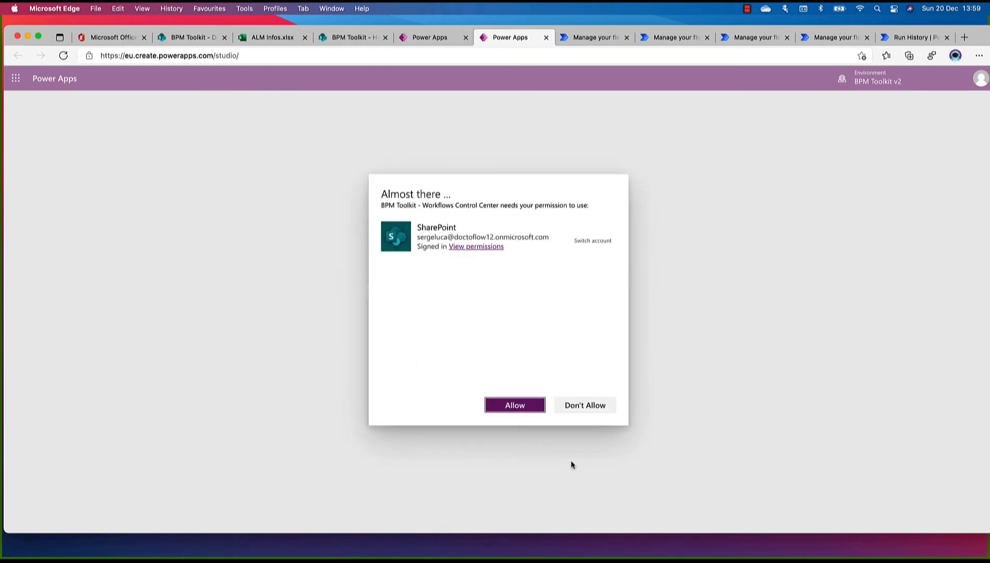
click(515, 407)
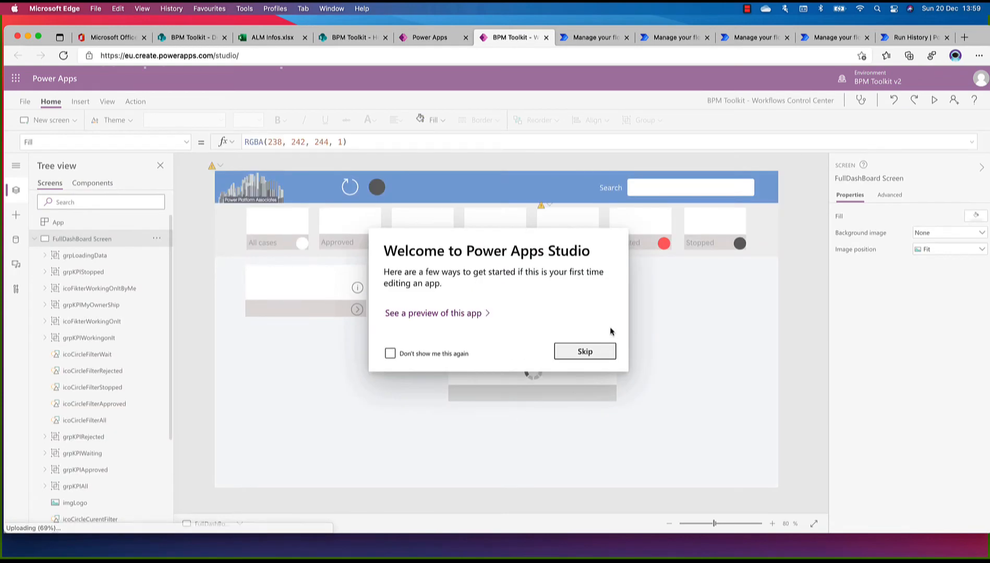
click(586, 351)
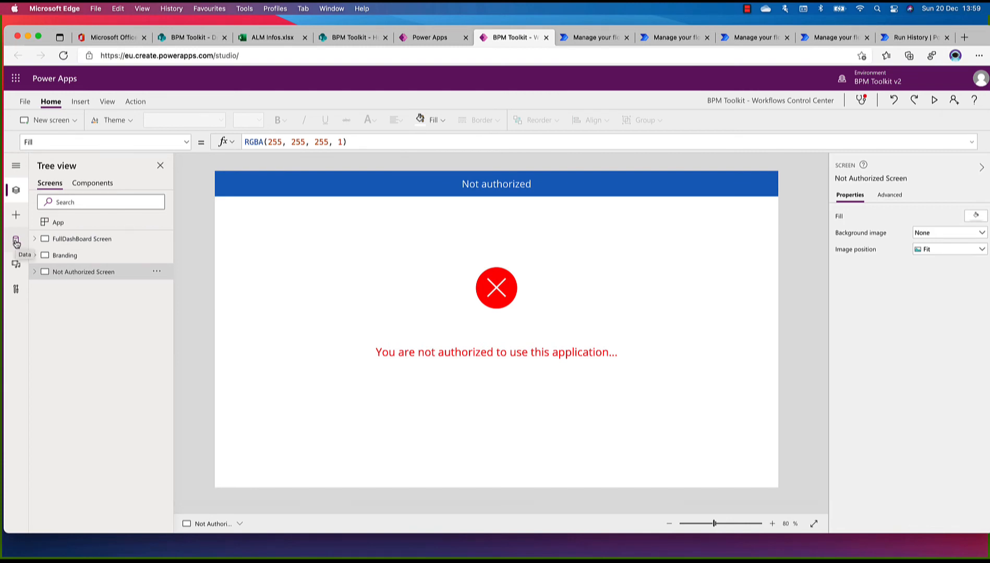
Examine the app's data sources and their SharePoint connection details, and move the Snagit capture of the list out of the way
click(16, 243)
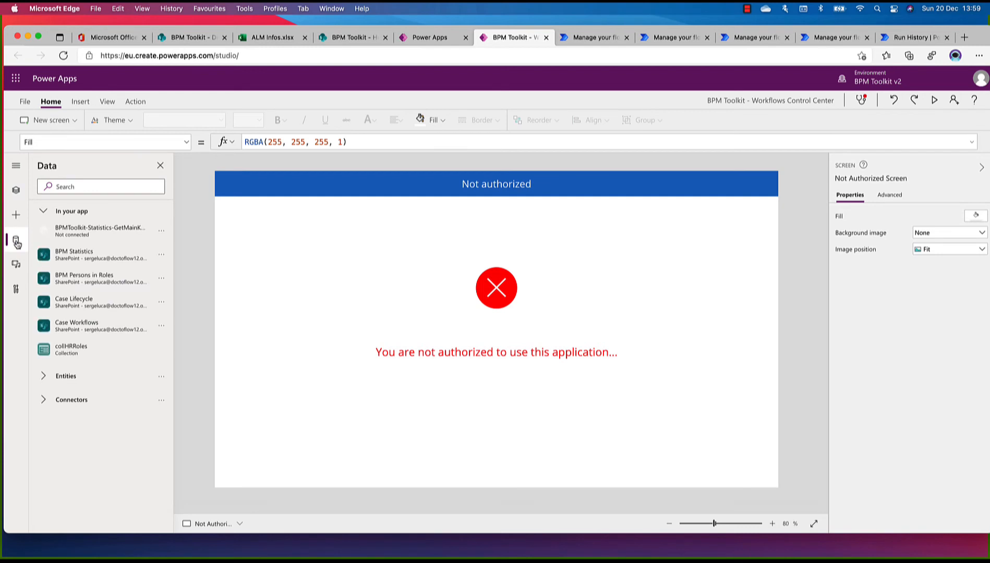
mouse_move(61, 254)
mouse_move(153, 230)
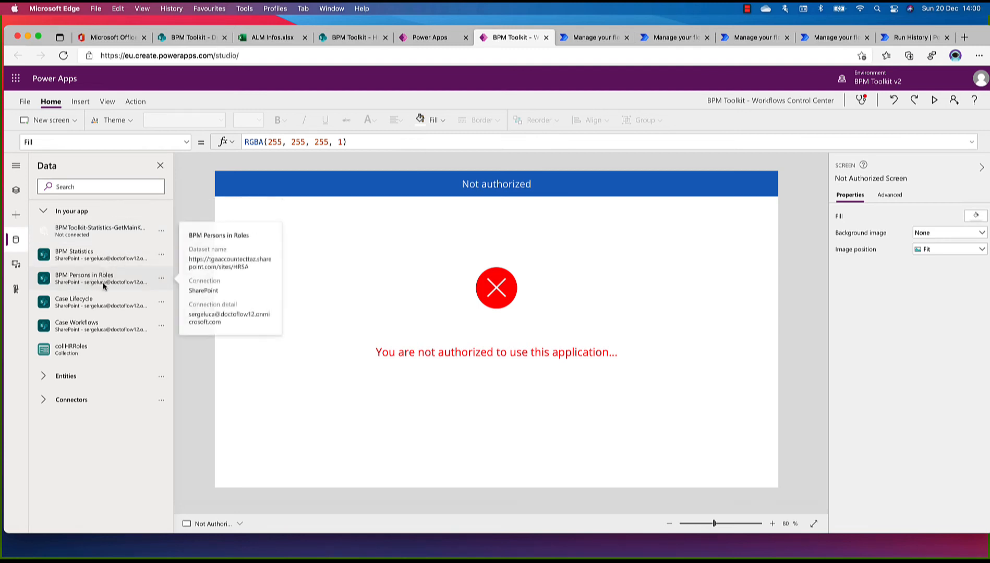
mouse_move(63, 307)
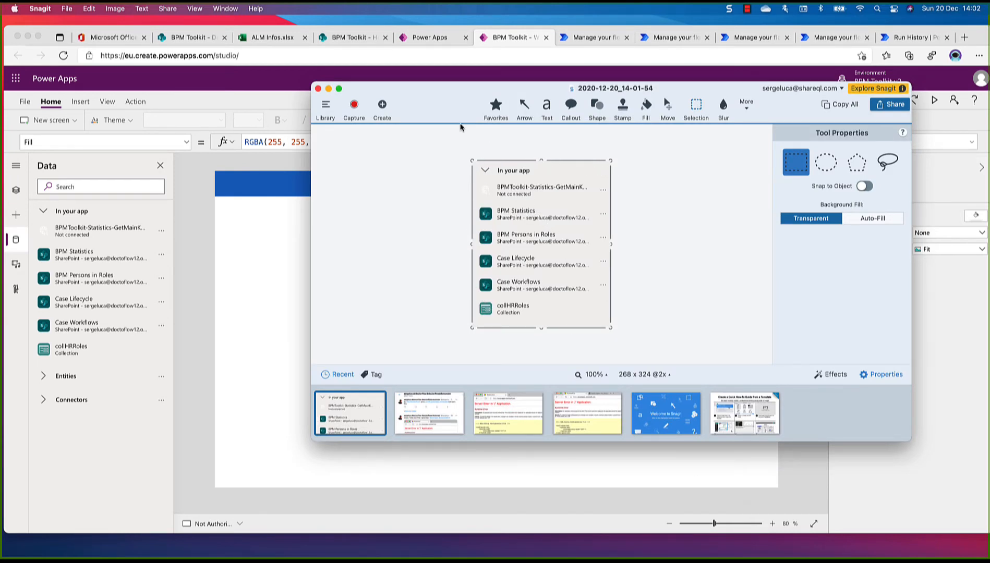
drag(454, 106, 382, 562)
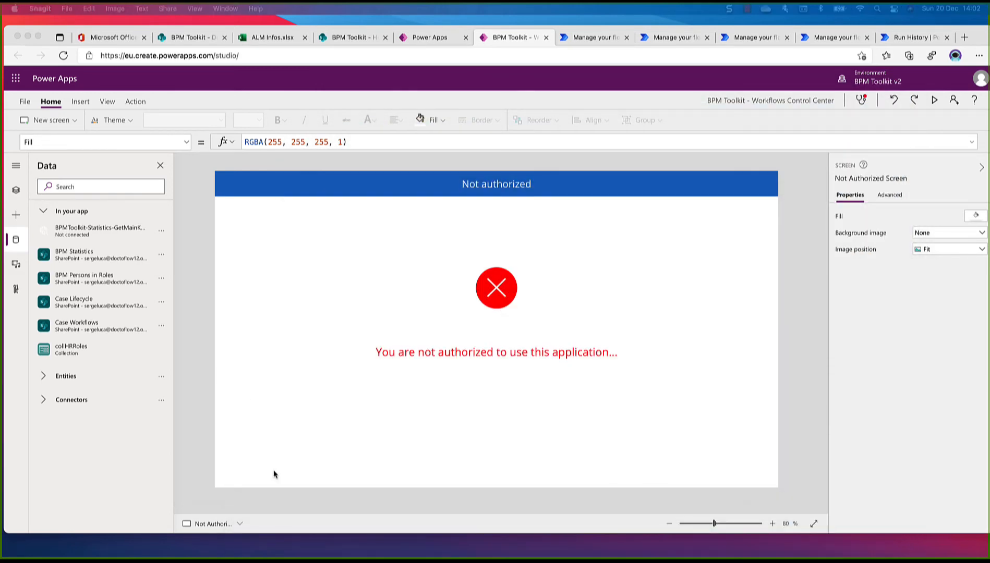
Remove the BPM Statistics, BPM Persons in Roles, Case Lifecycle and Case Workflows data sources from the app
click(162, 258)
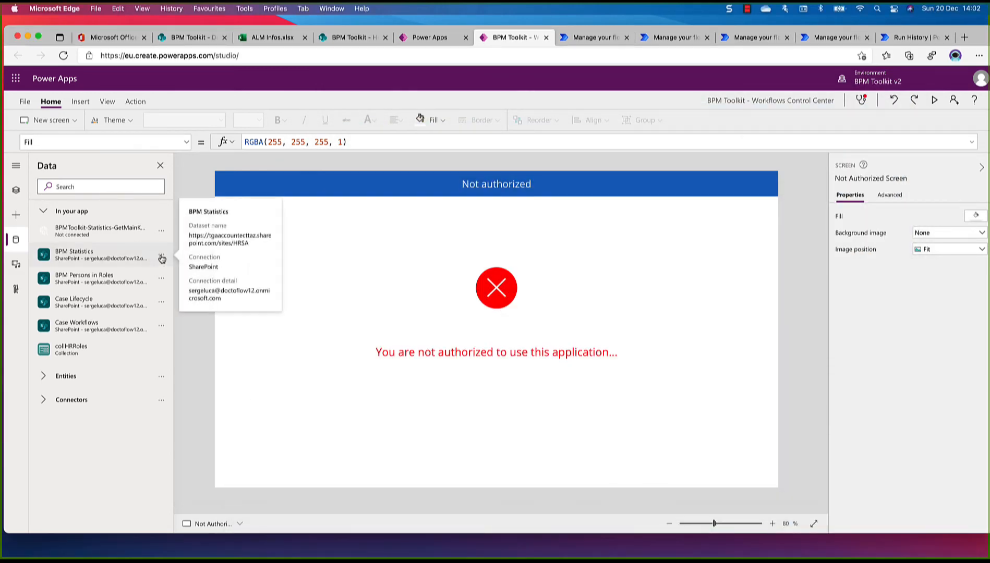
click(162, 259)
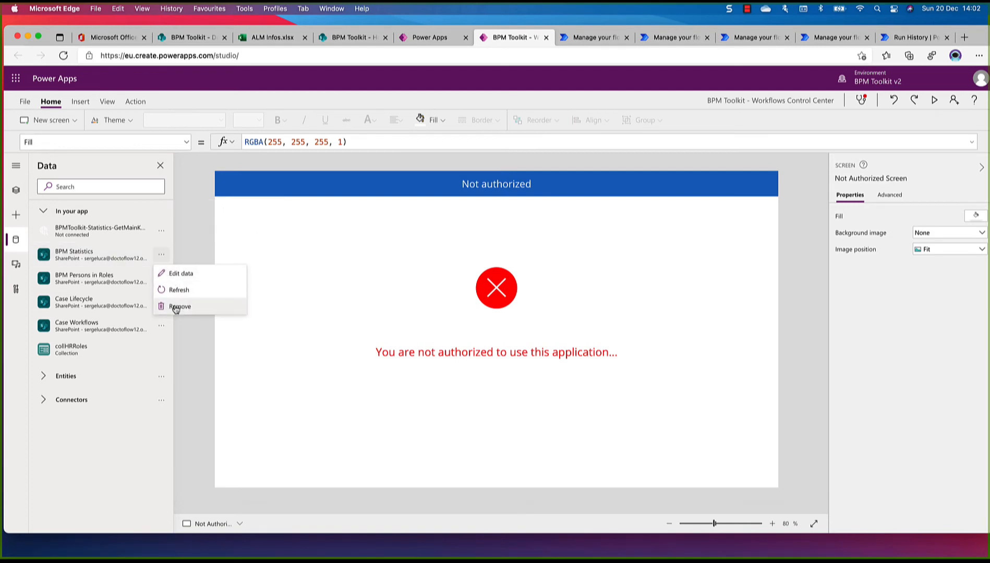
click(175, 307)
click(162, 256)
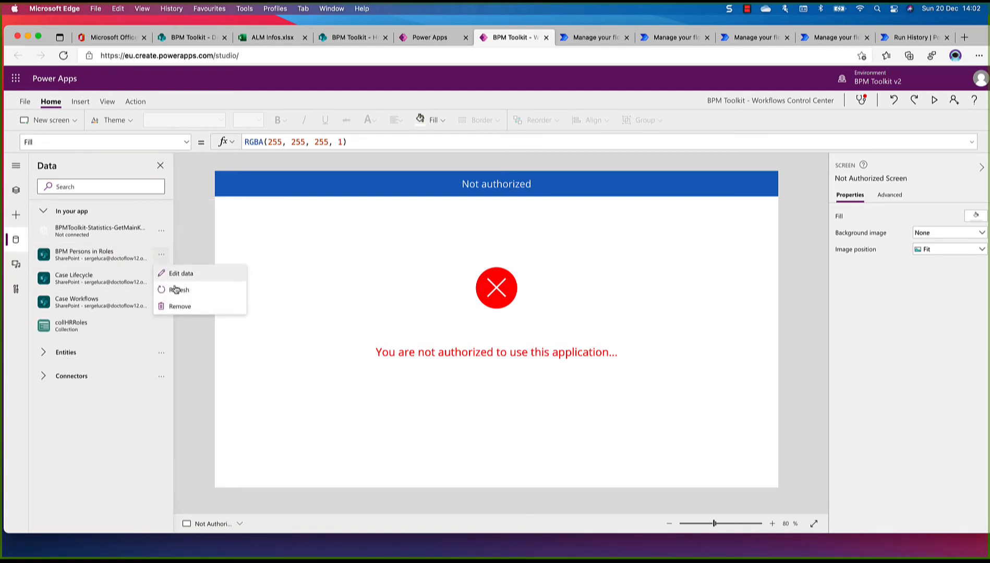
click(178, 307)
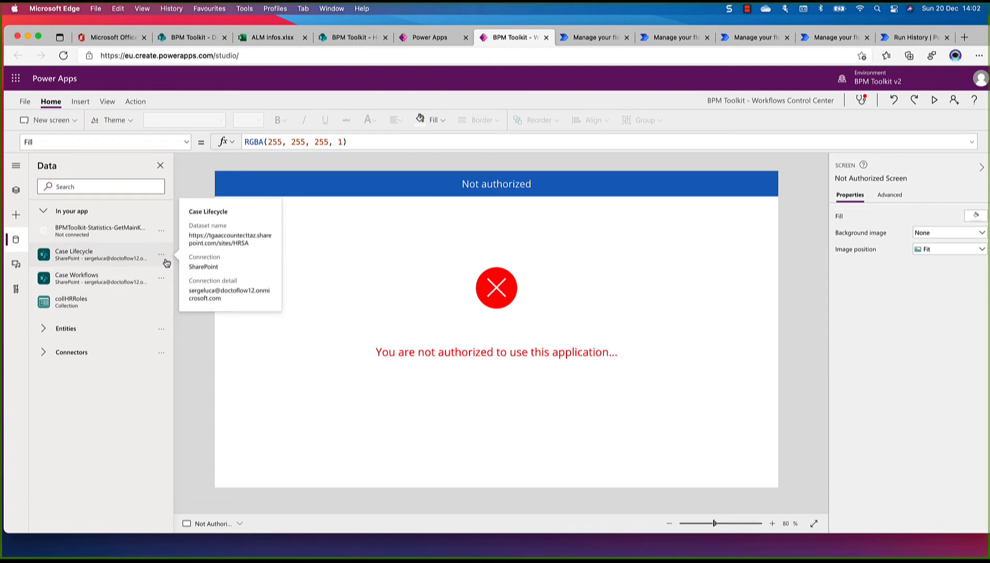
click(161, 255)
click(175, 307)
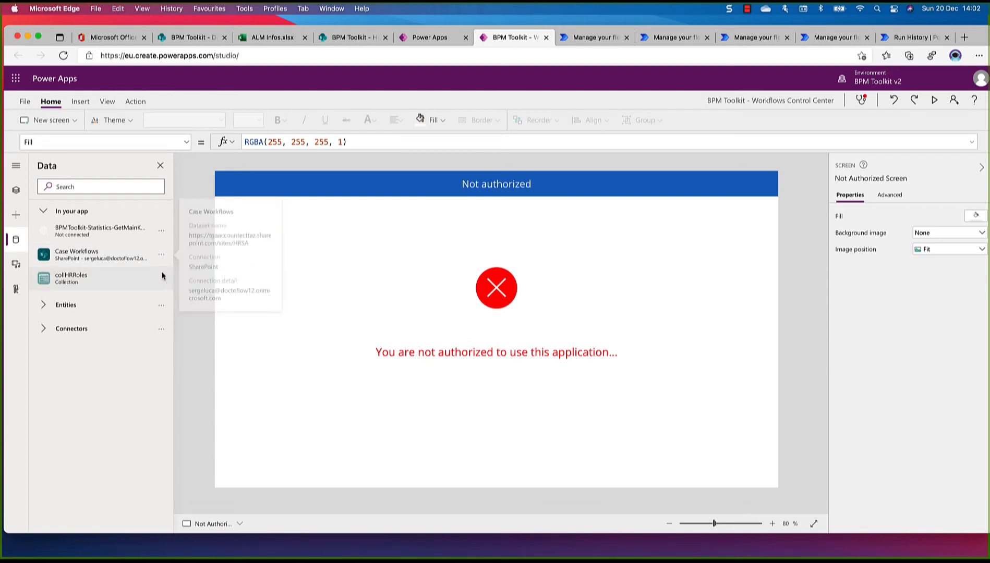
click(162, 255)
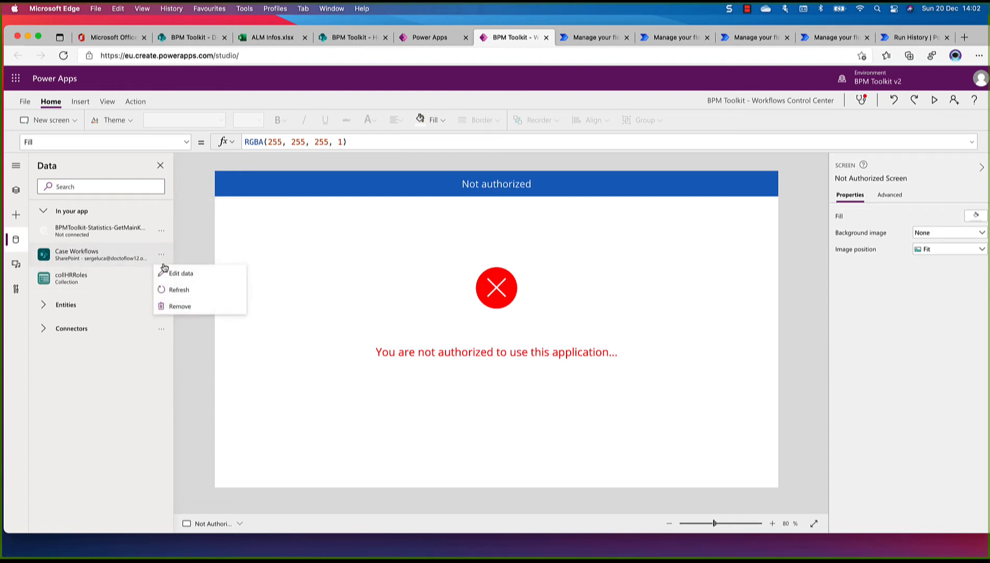
click(176, 309)
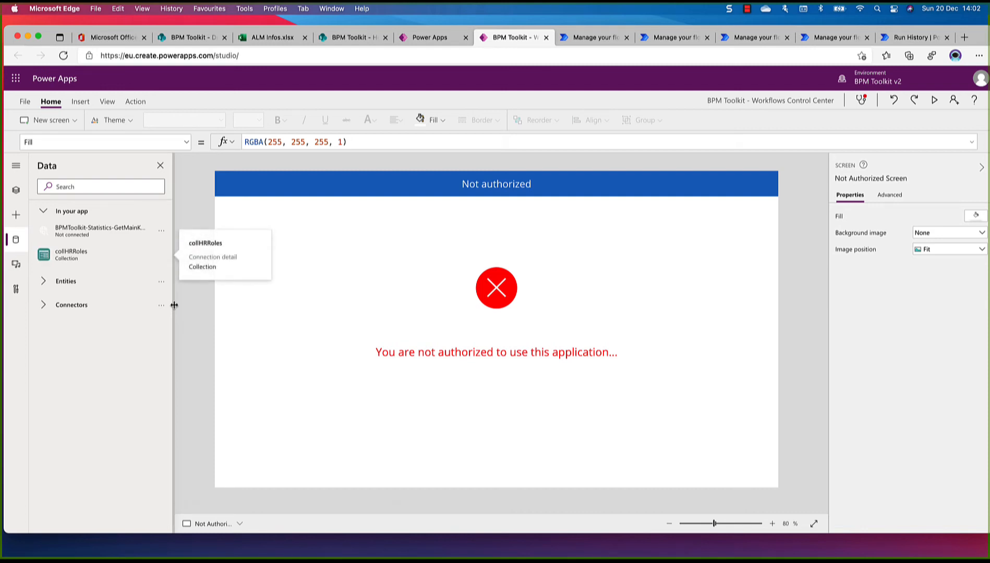
mouse_move(83, 231)
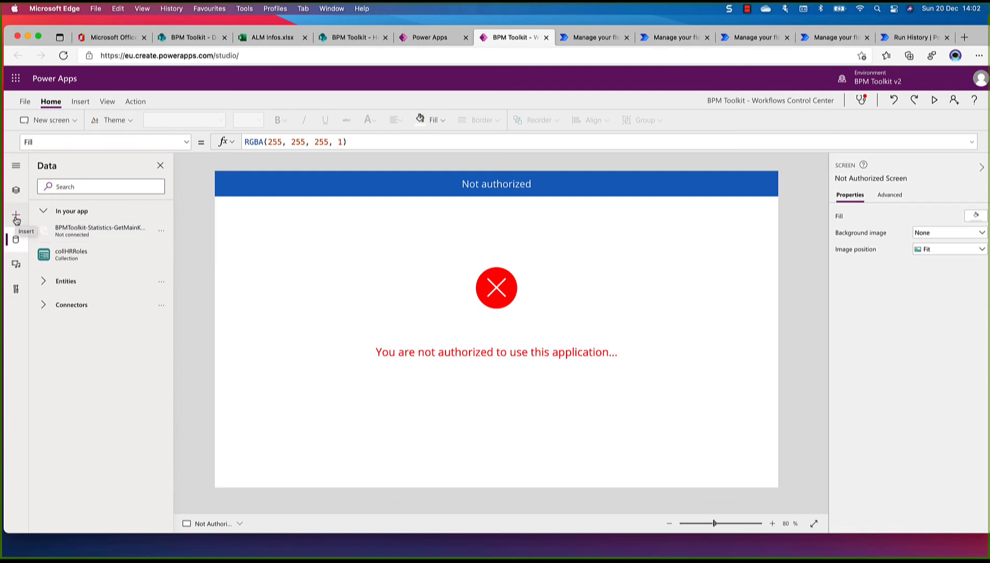
click(108, 307)
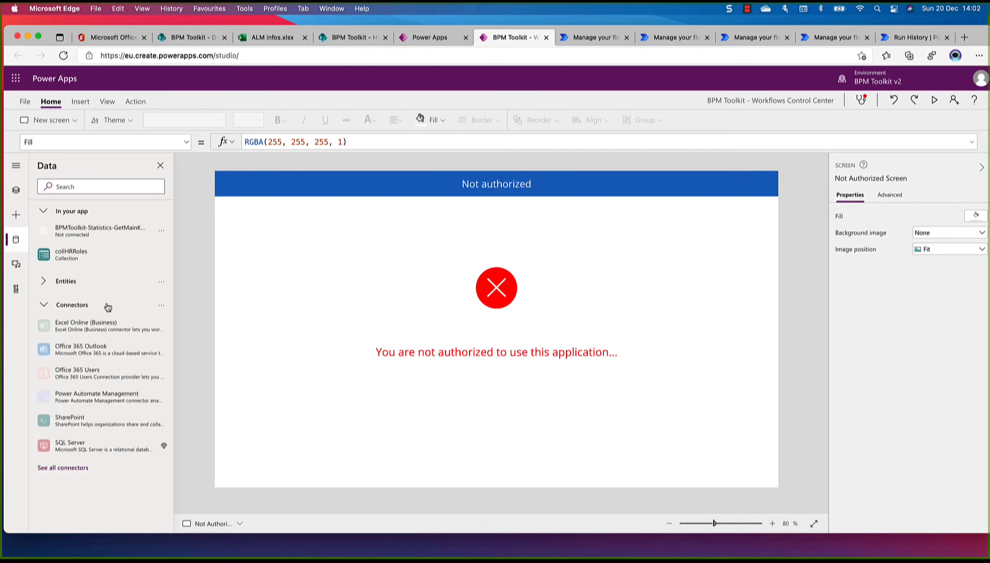
click(101, 426)
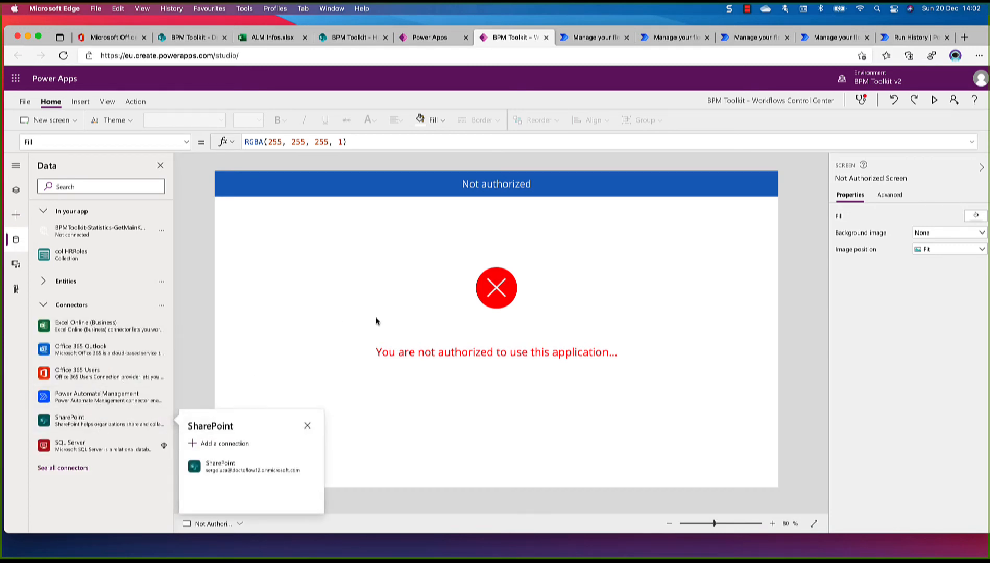
click(242, 467)
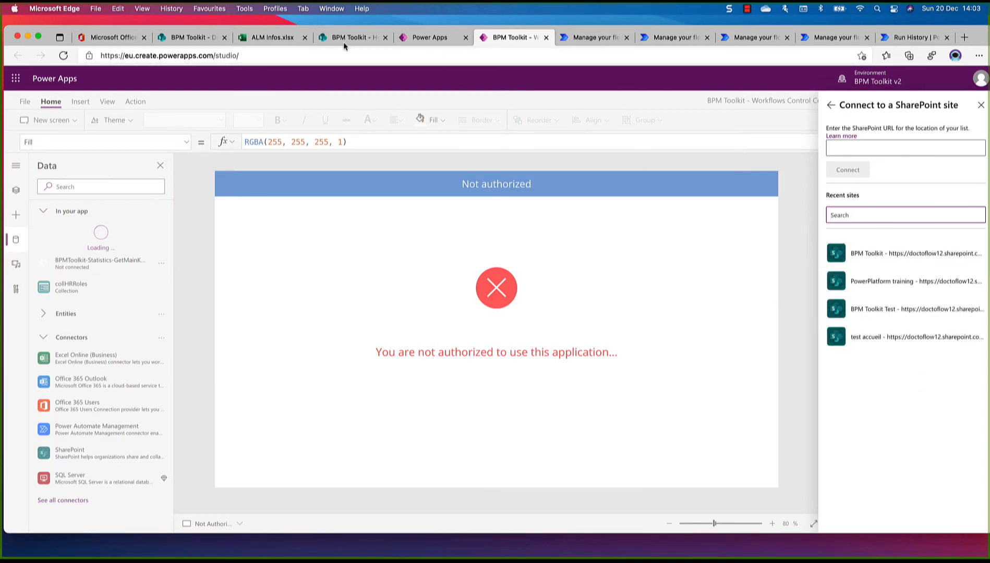
click(203, 37)
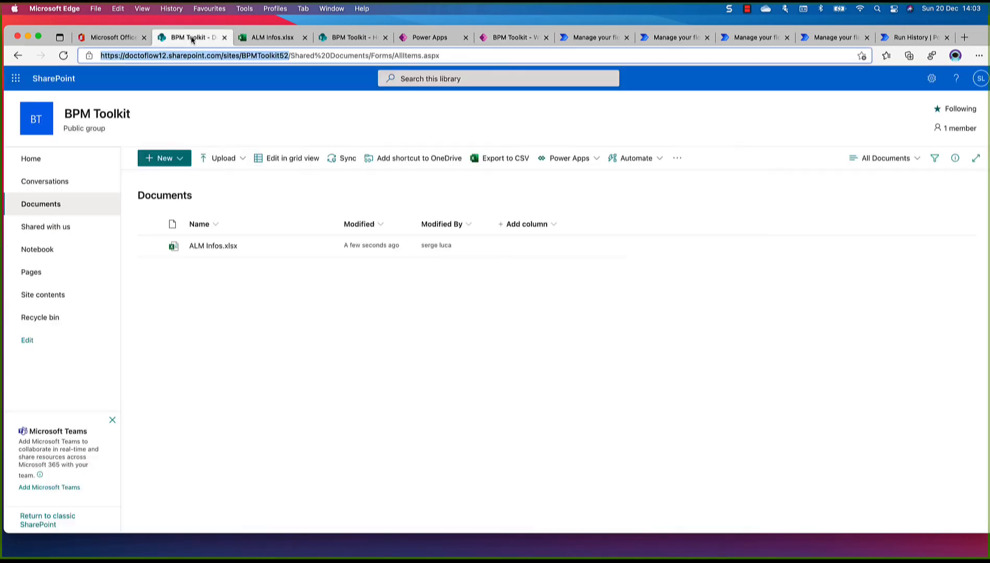
right_click(239, 57)
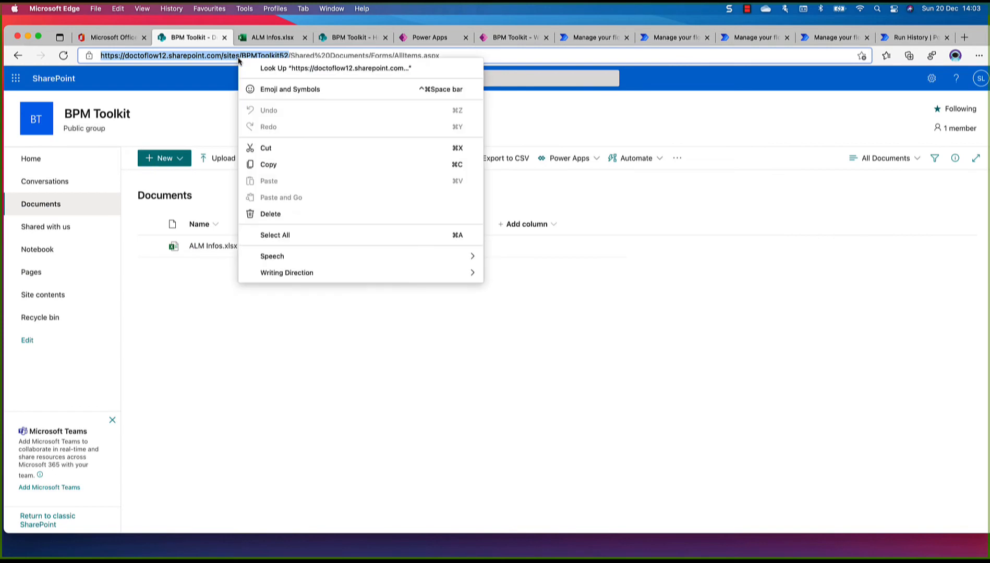
click(287, 170)
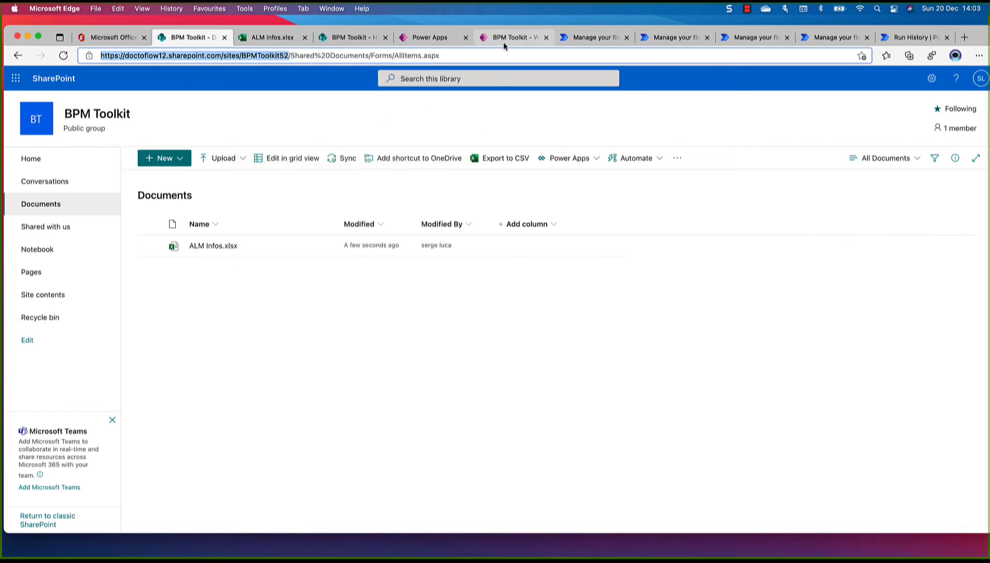
click(506, 42)
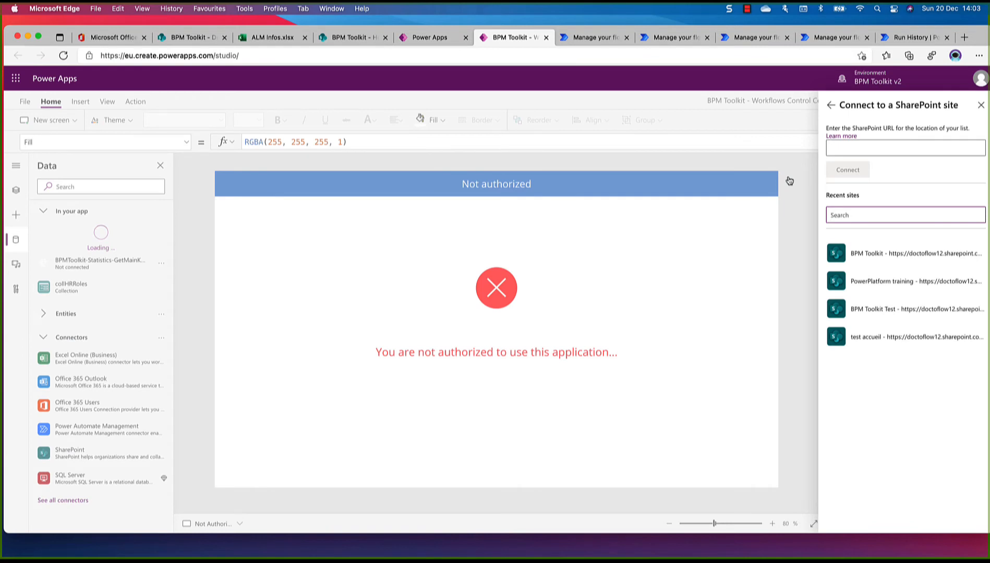
click(866, 149)
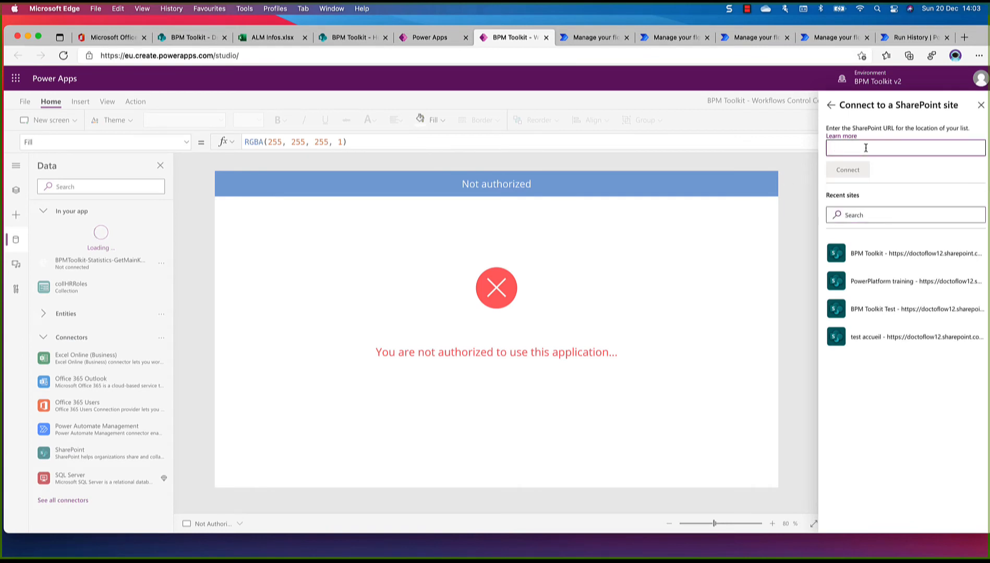
key(super+v)
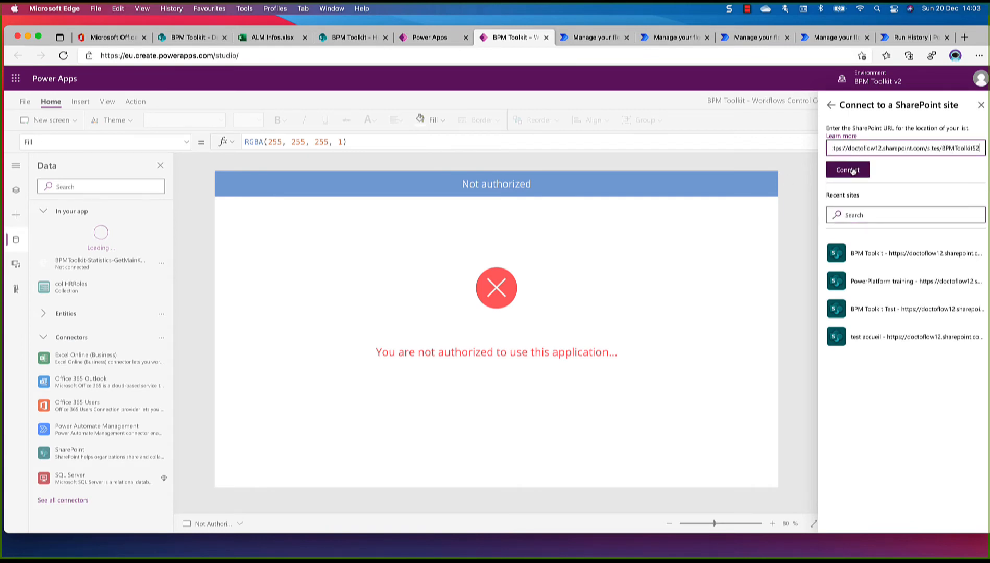
click(850, 170)
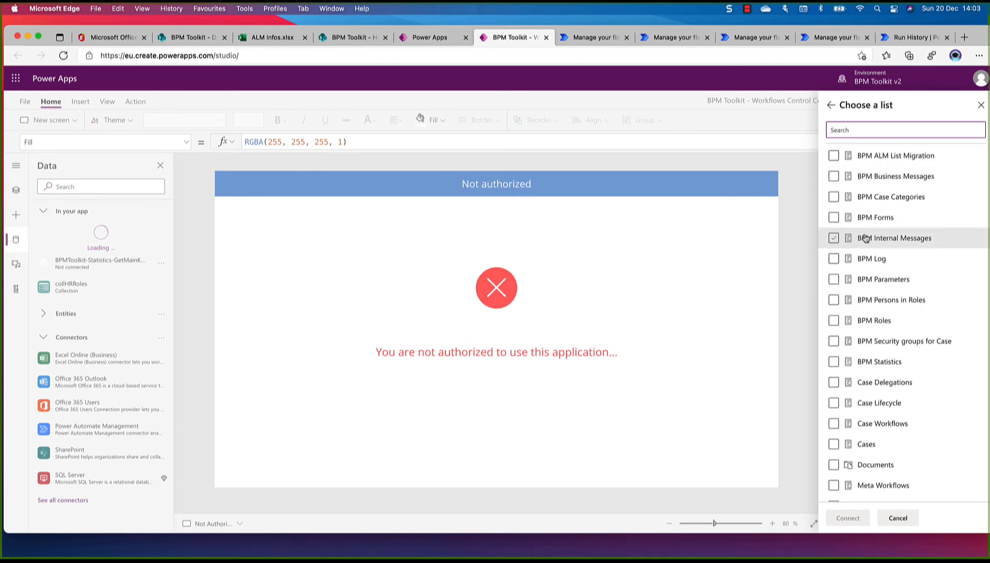
Connect the app to the BPM Statistics, BPM Persons in Roles, Case Lifecycle and Case Workflows lists
click(835, 362)
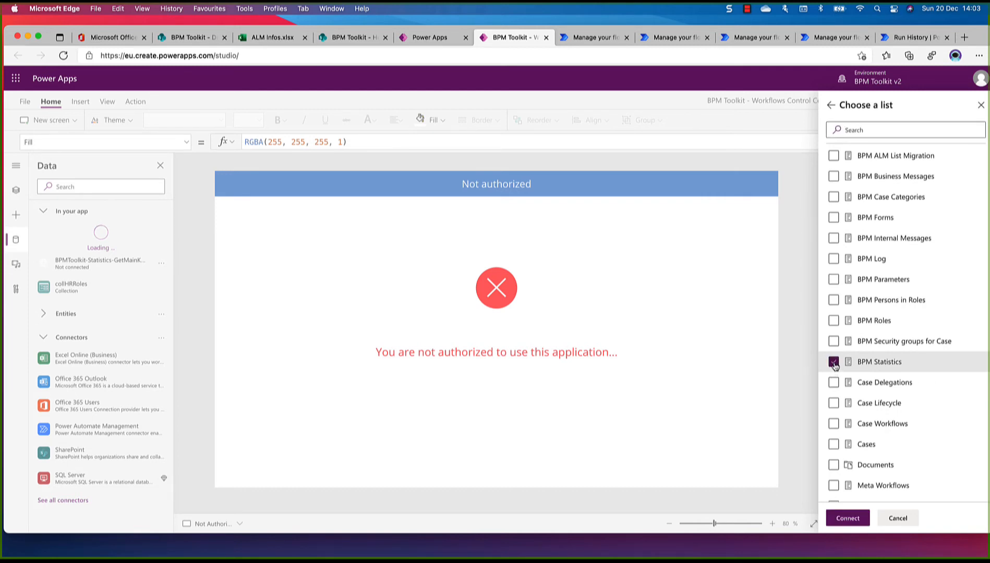
click(834, 301)
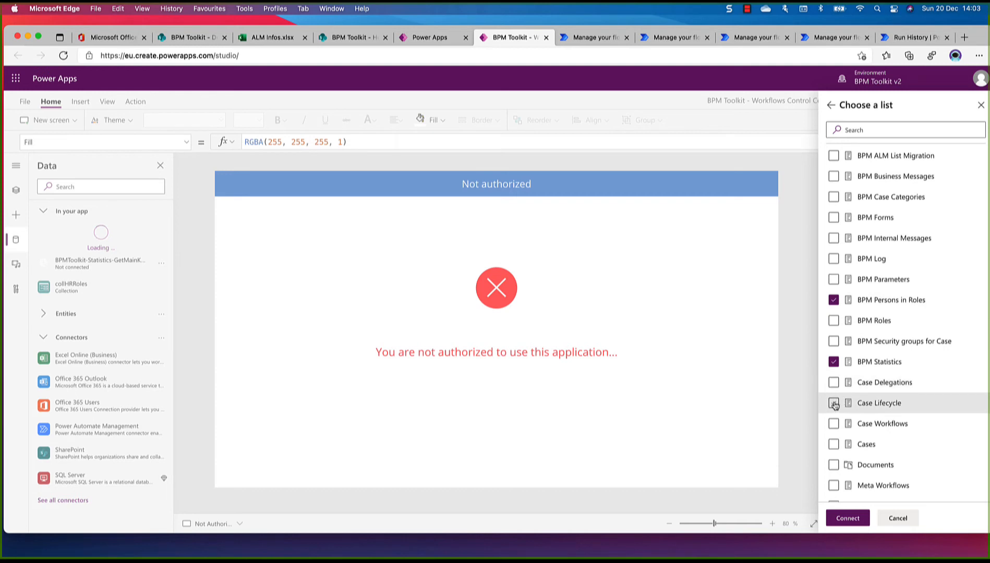
click(835, 404)
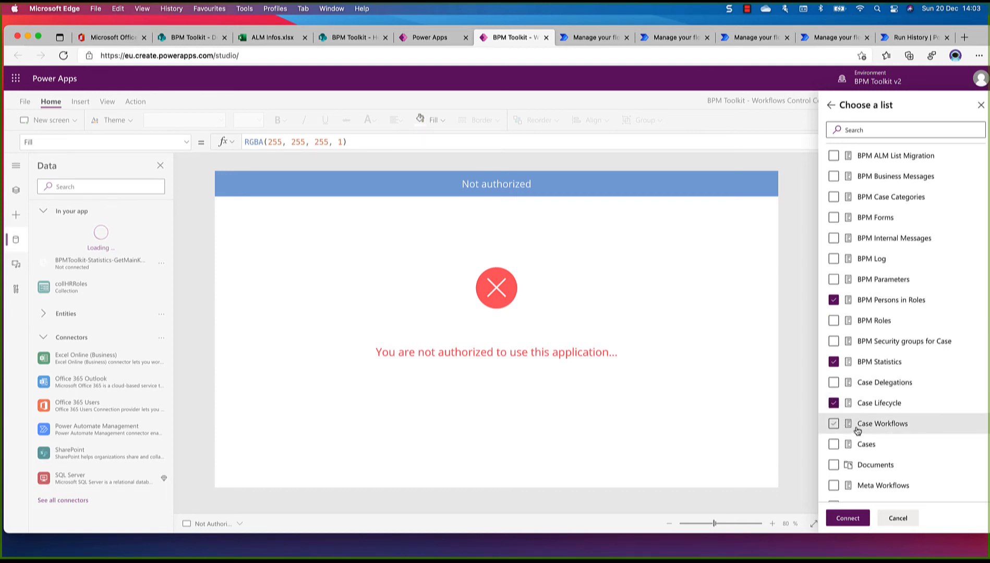
click(834, 425)
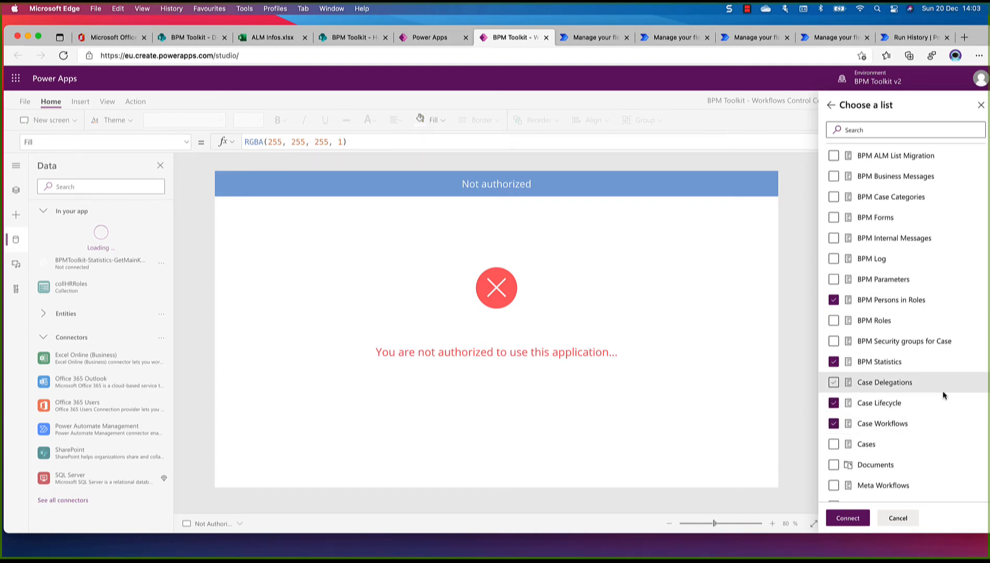
click(848, 518)
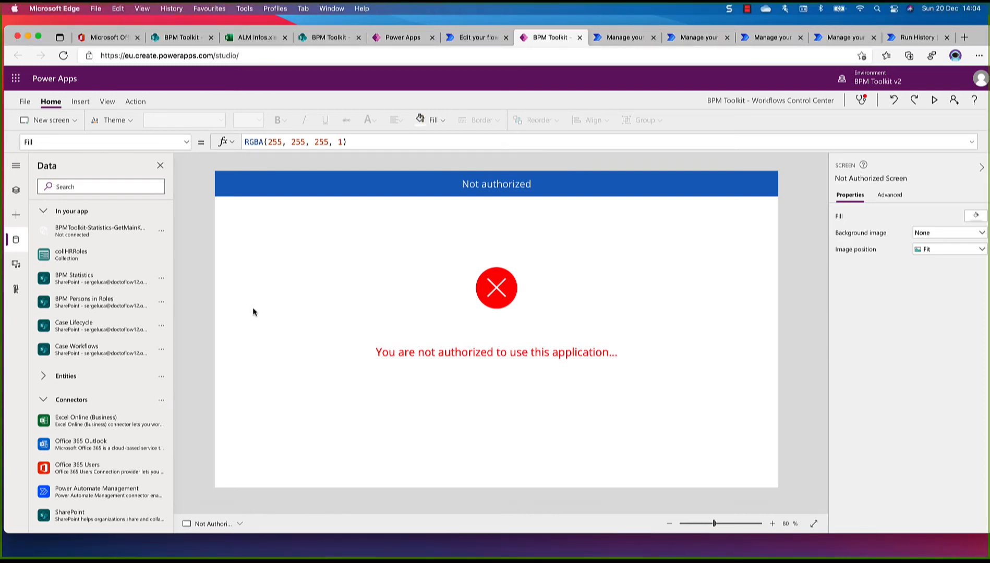
Widen the list of data sources and remove the BPMToolkit-Statistics-GetMainKPIsProxy flow from the app
drag(174, 222, 263, 221)
mouse_move(85, 233)
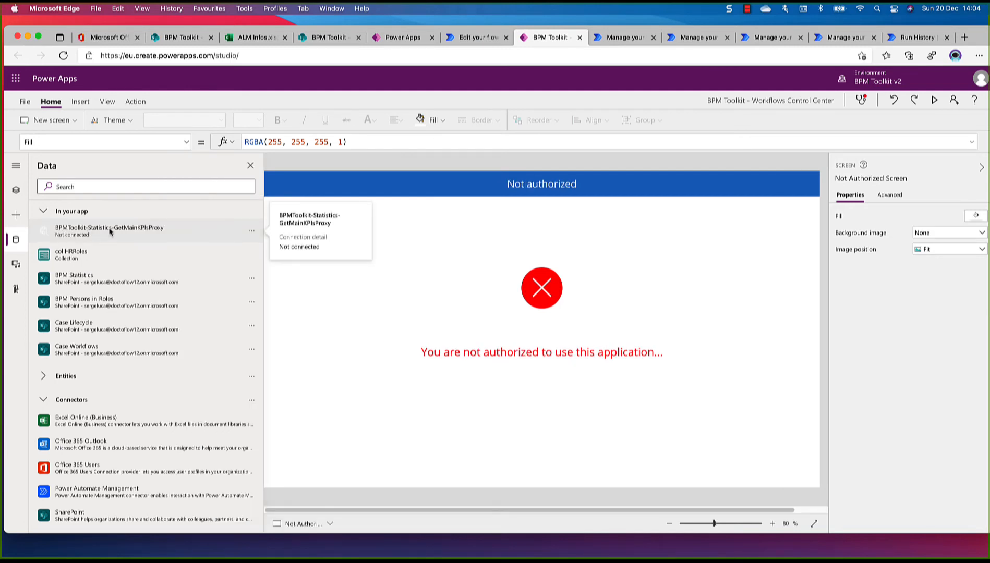
click(252, 232)
click(262, 251)
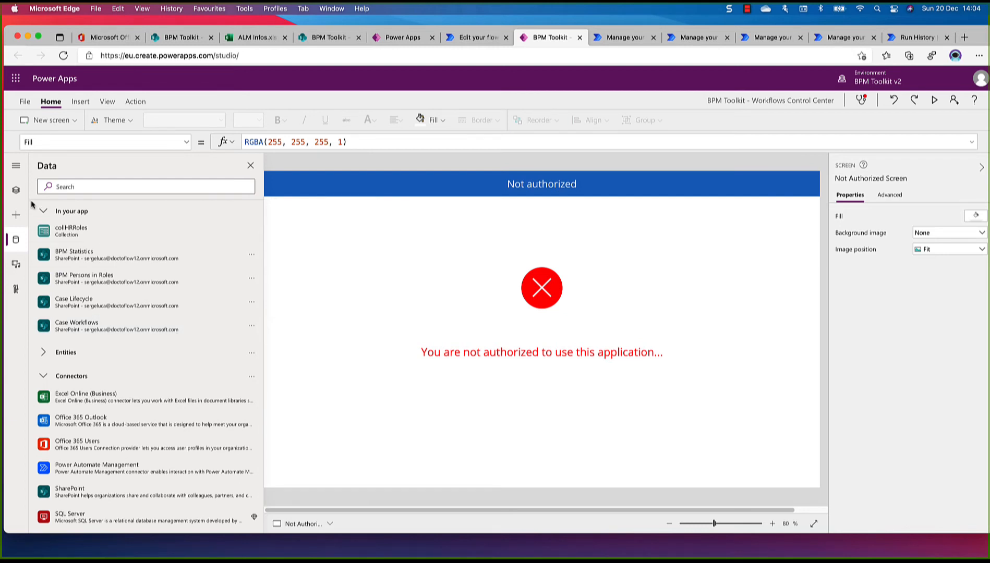
Add a blank screen to the app and bring up the Power Automate flows that can be associated with it
click(43, 212)
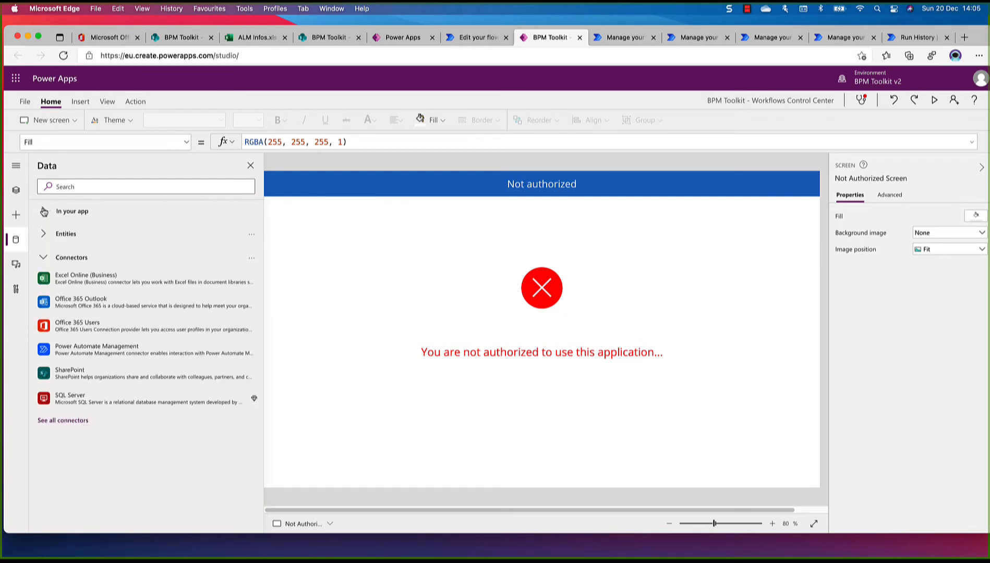
click(16, 191)
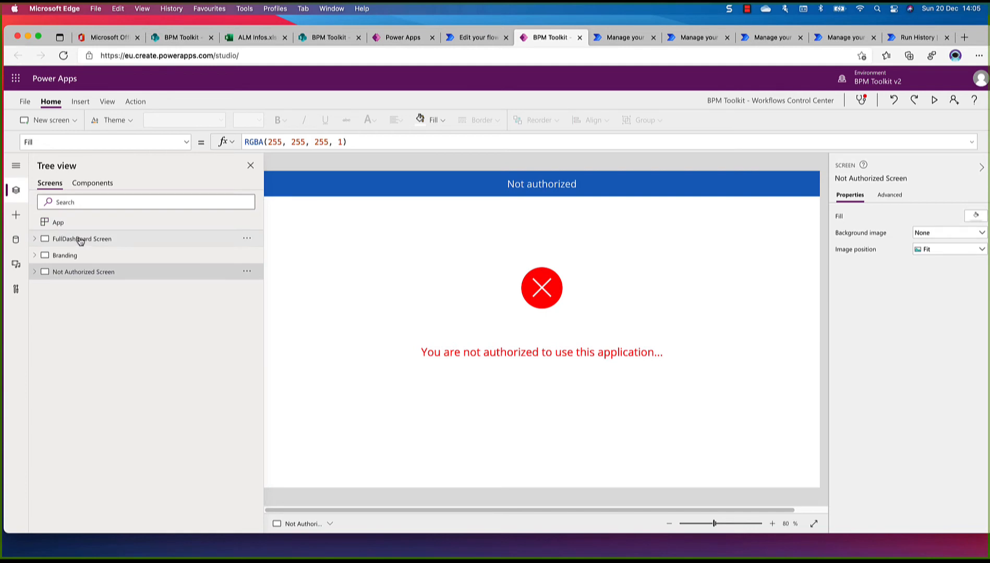
click(47, 121)
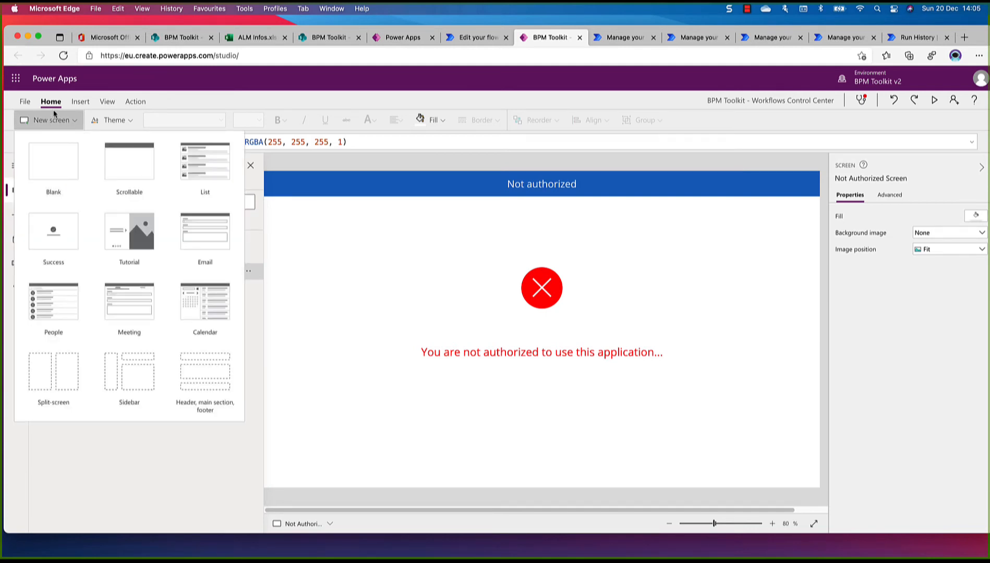
click(53, 162)
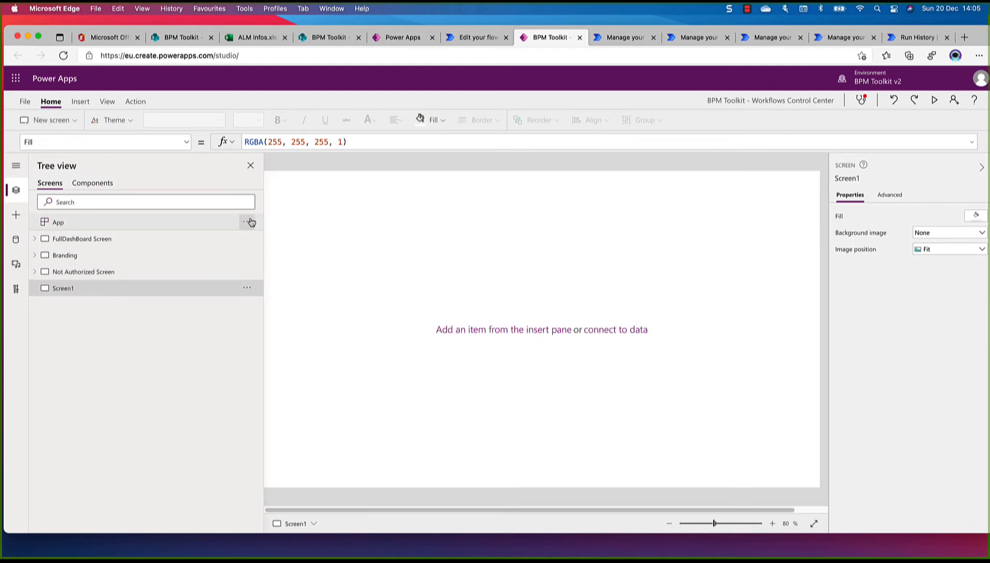
click(138, 104)
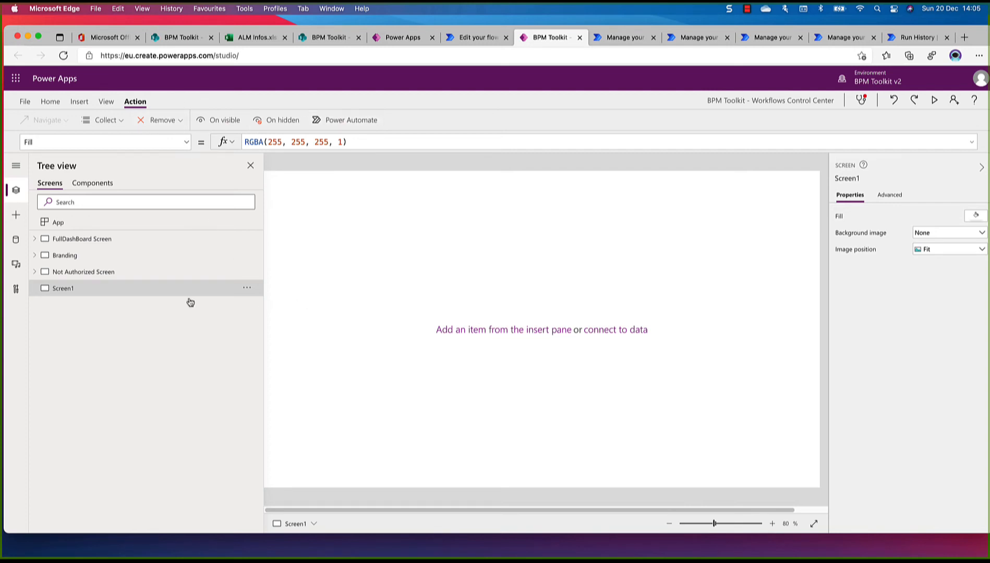
click(349, 120)
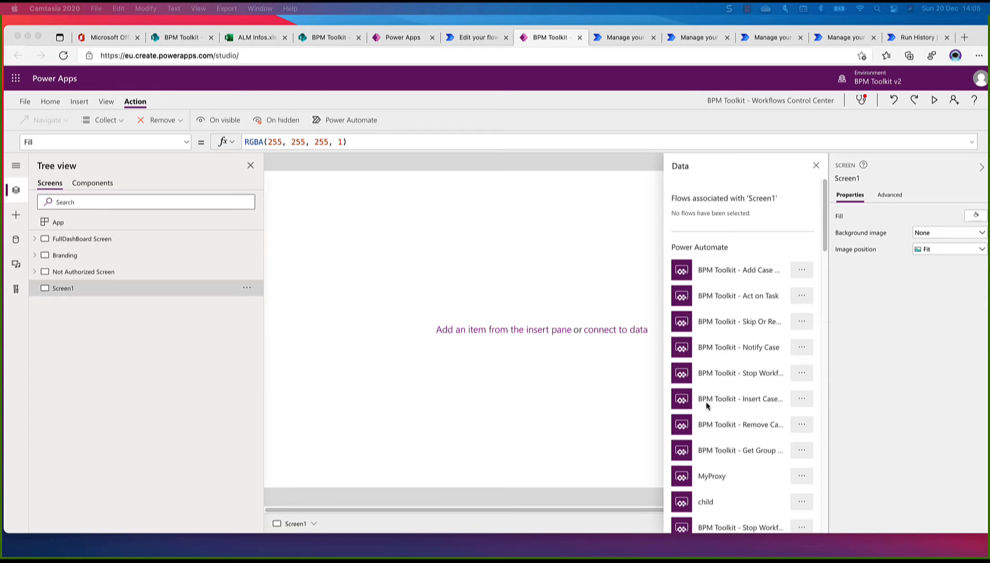
Look through the available Power Automate flows for the BPM Toolkit - Statistics flows
scroll(706, 403, down, 1)
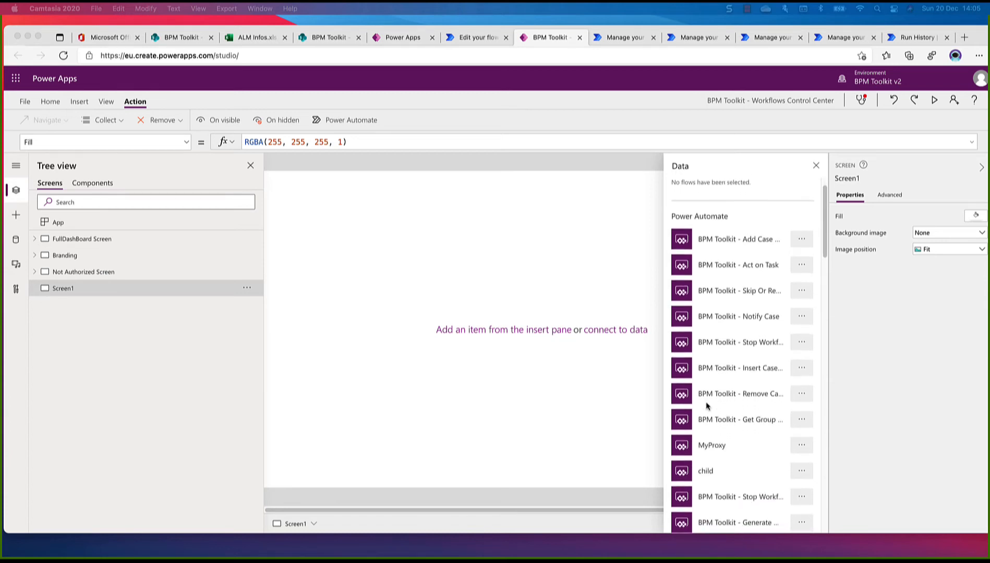
scroll(706, 402, down, 2)
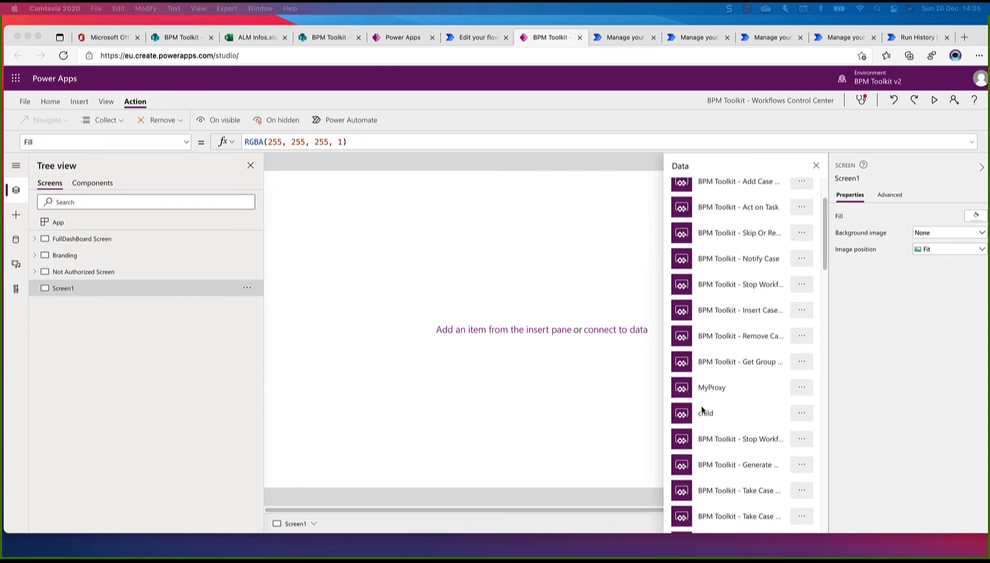
scroll(704, 409, up, 3)
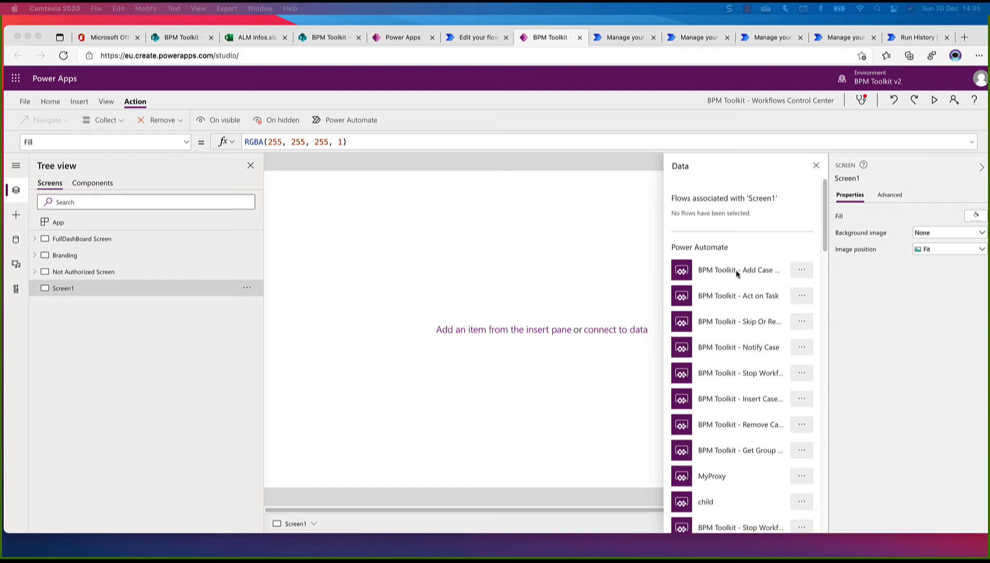
scroll(736, 273, down, 1)
scroll(737, 273, down, 1)
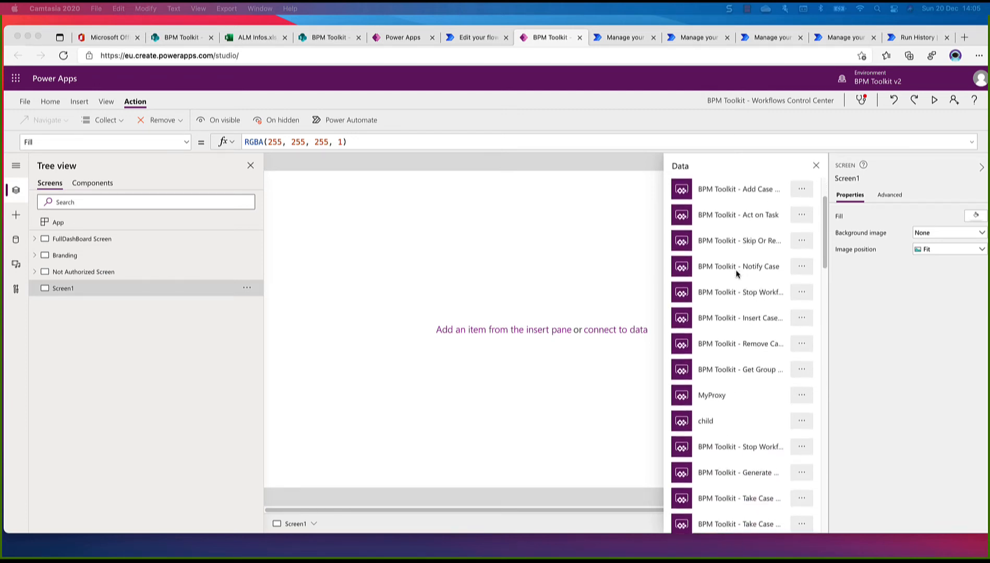
scroll(737, 273, down, 1)
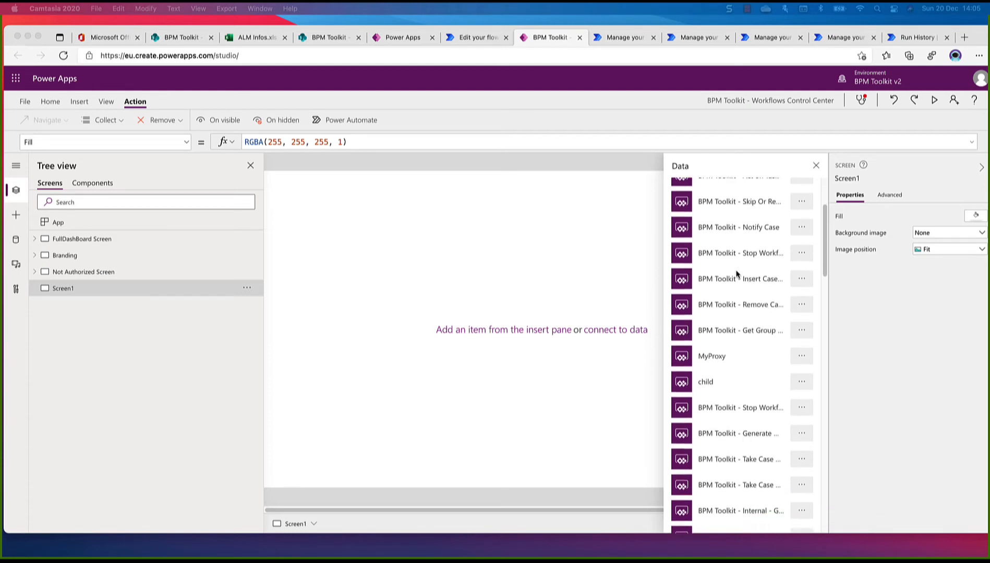
scroll(736, 272, down, 1)
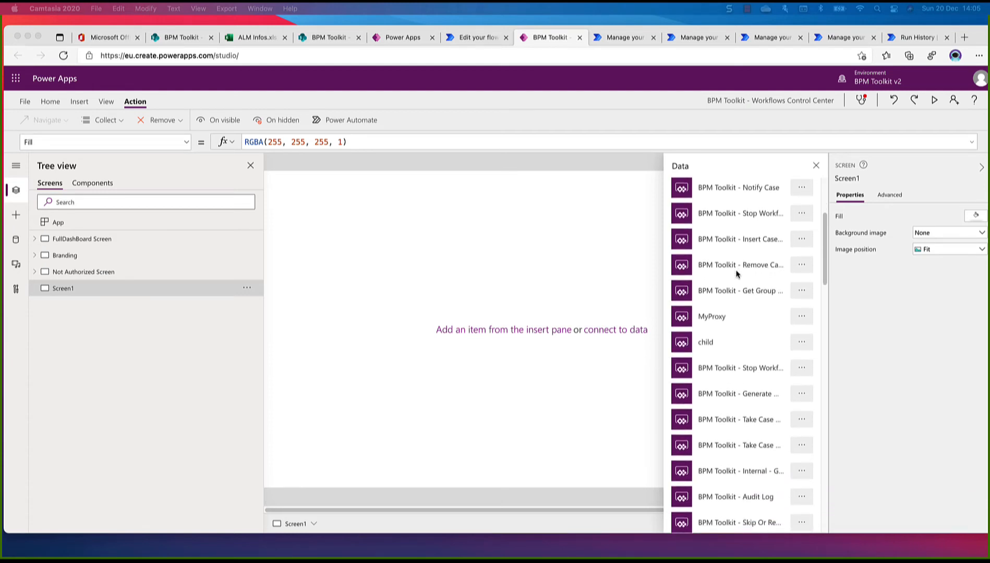
scroll(737, 273, down, 2)
scroll(737, 273, down, 3)
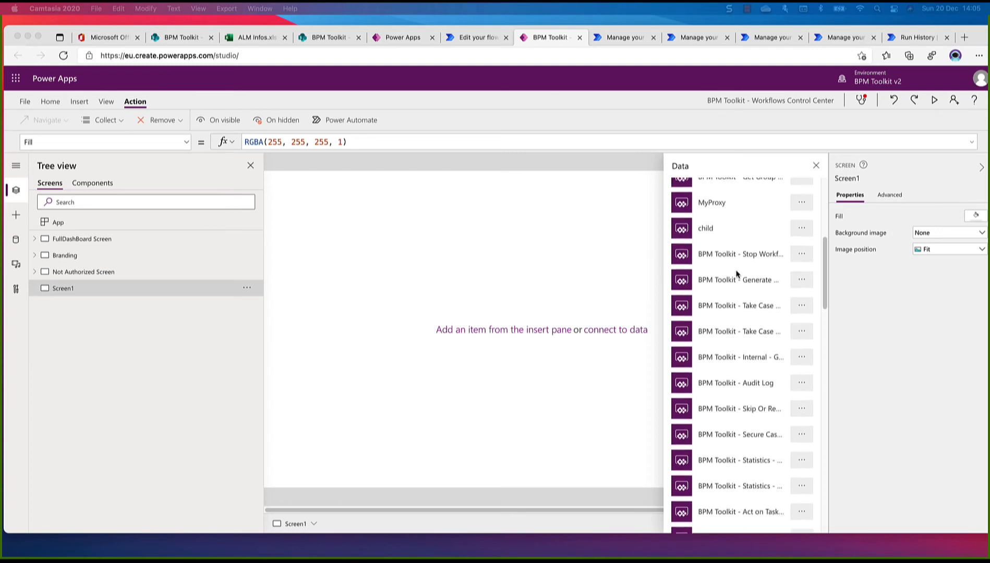
scroll(736, 273, down, 4)
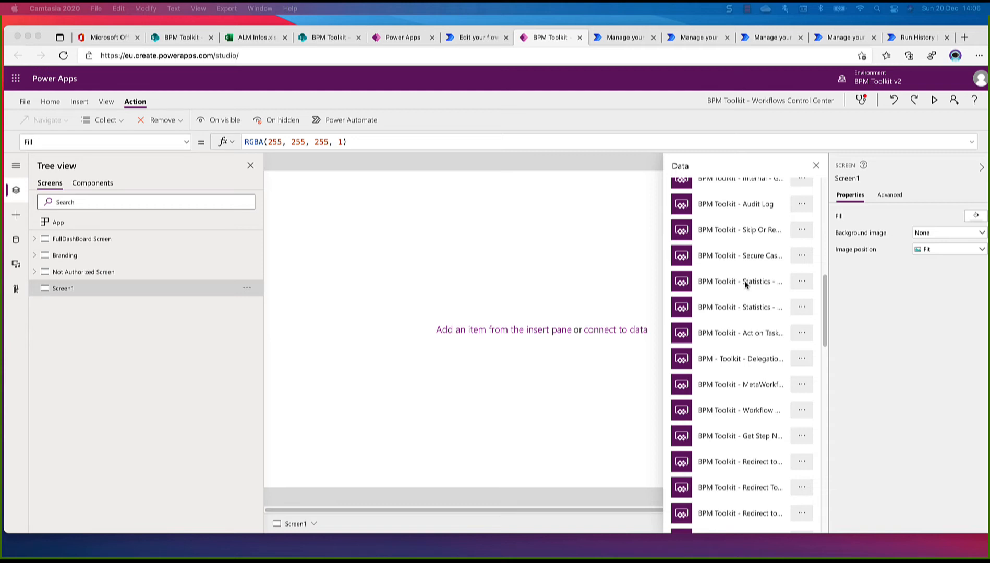
scroll(745, 283, down, 10)
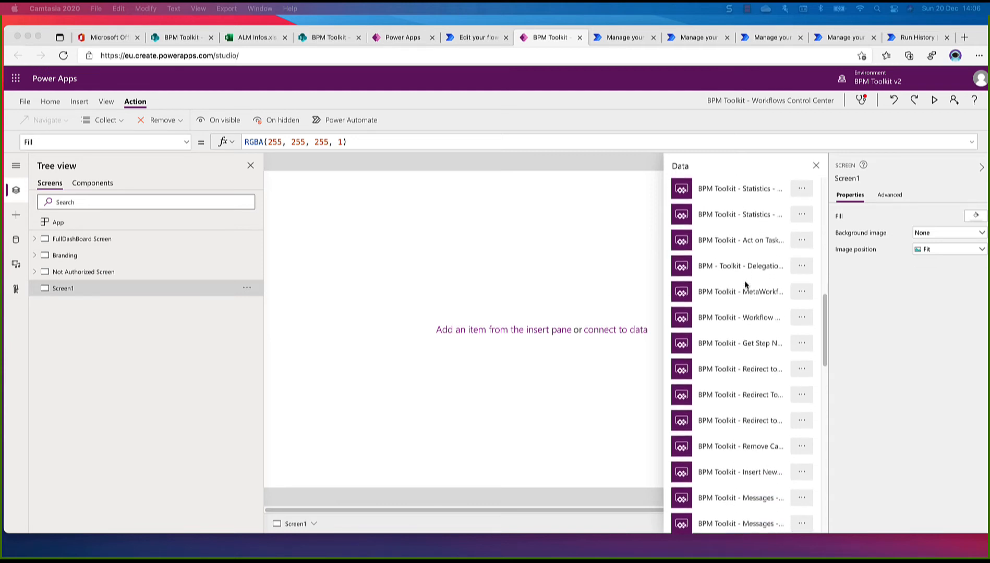
scroll(745, 283, down, 15)
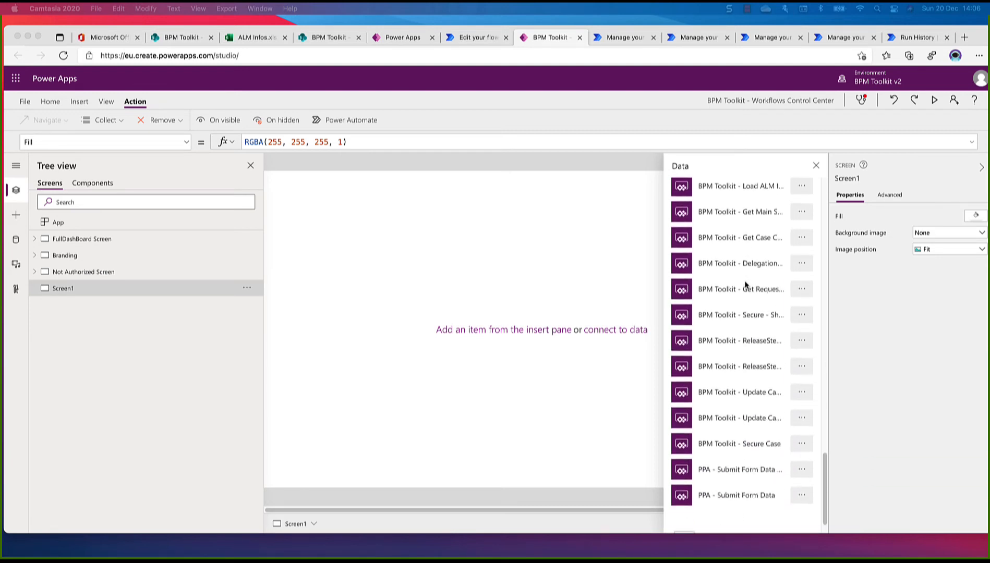
scroll(745, 285, up, 10)
scroll(745, 285, up, 10)
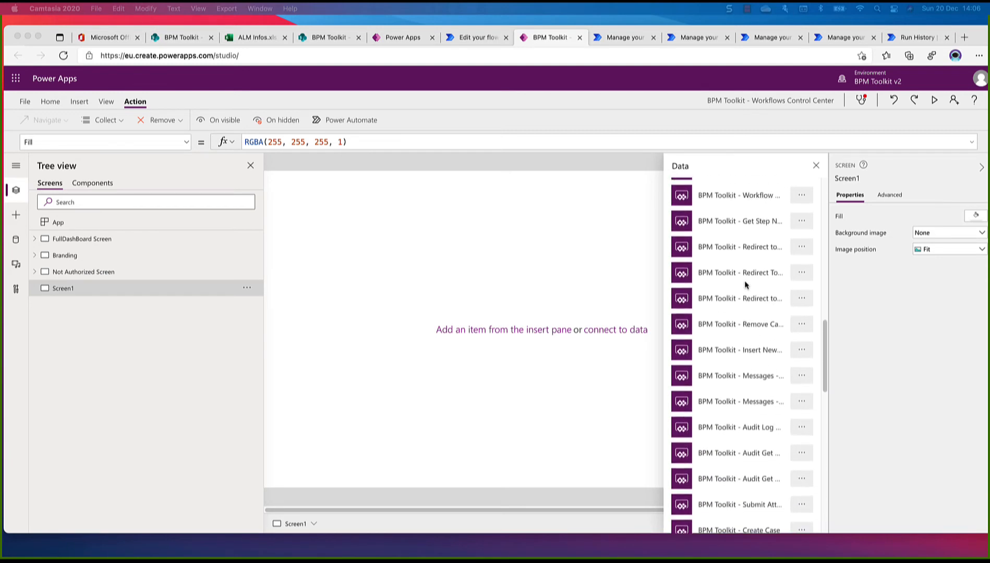
scroll(745, 283, up, 2)
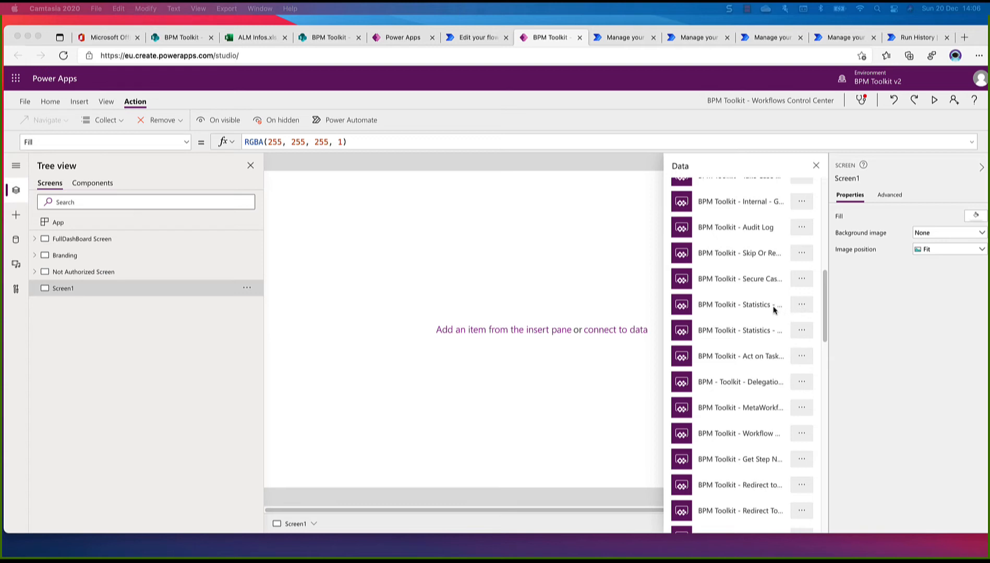
Check the second Statistics flow's full name in its editor, and add BPM Toolkit - Statistics - Get Main KPIs Proxy to the blank screen
click(802, 332)
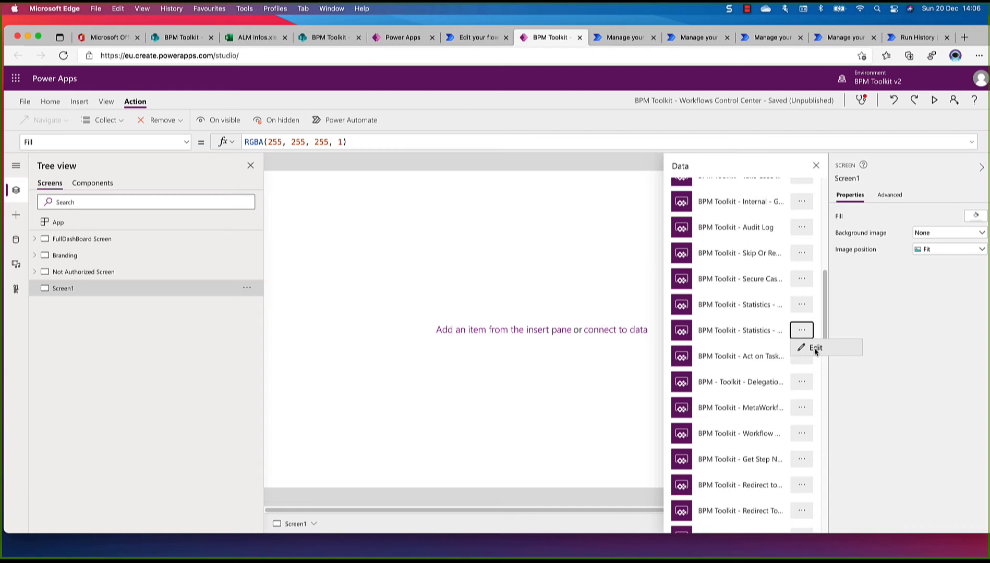
click(815, 348)
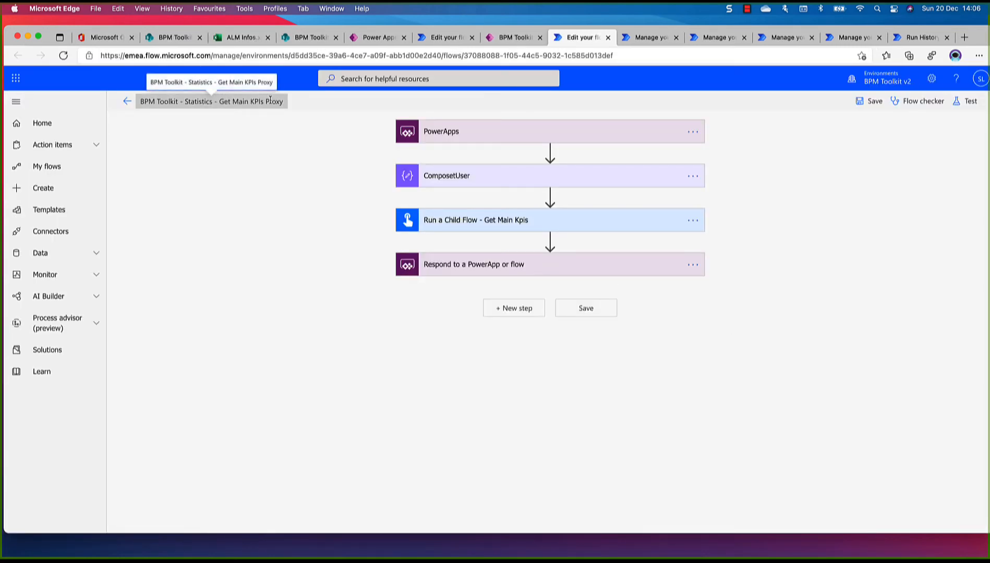
click(525, 40)
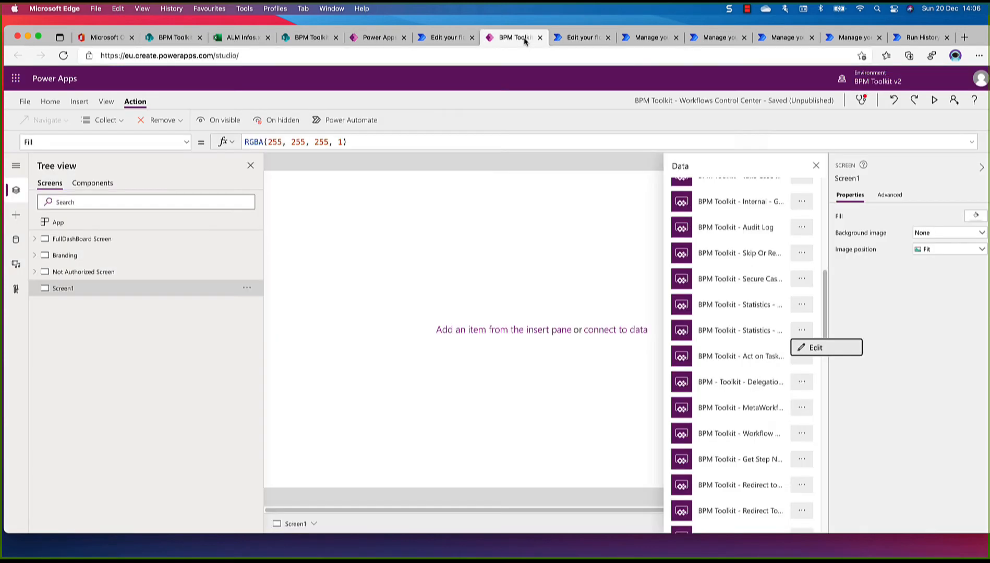
click(745, 332)
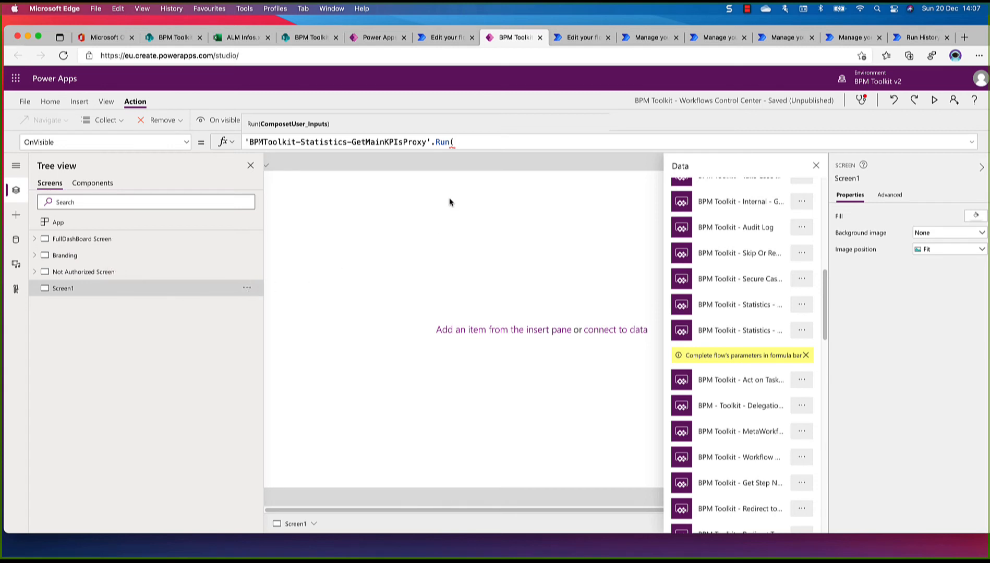
Delete the temporary Screen1 and check the Get Main KPIs Proxy flow among the app's data sources
click(248, 290)
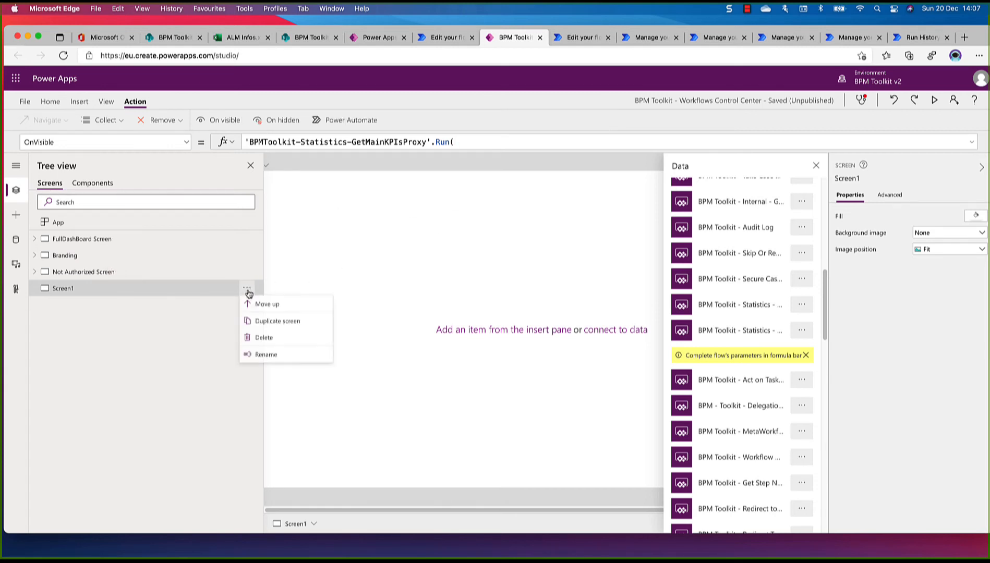
click(265, 338)
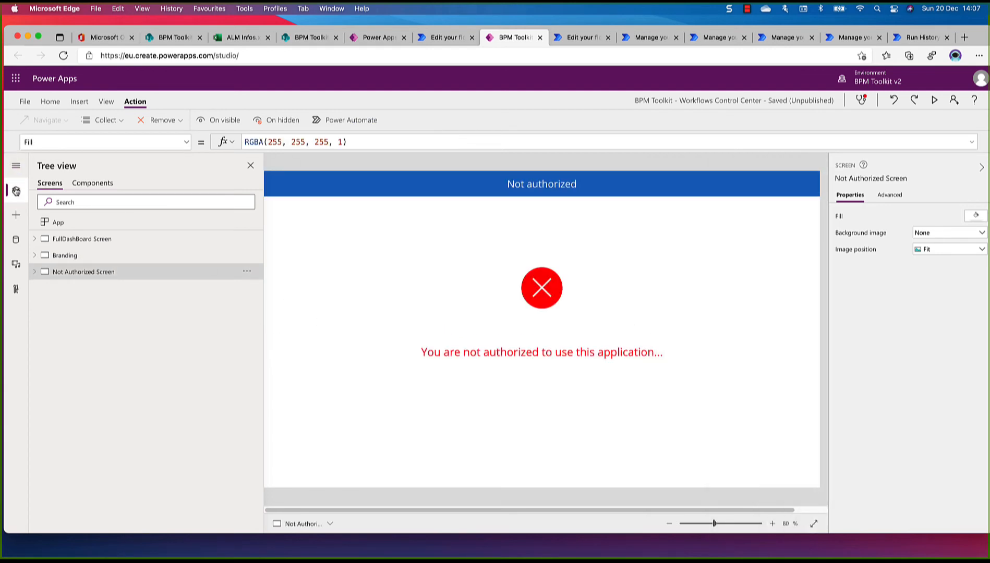
click(17, 242)
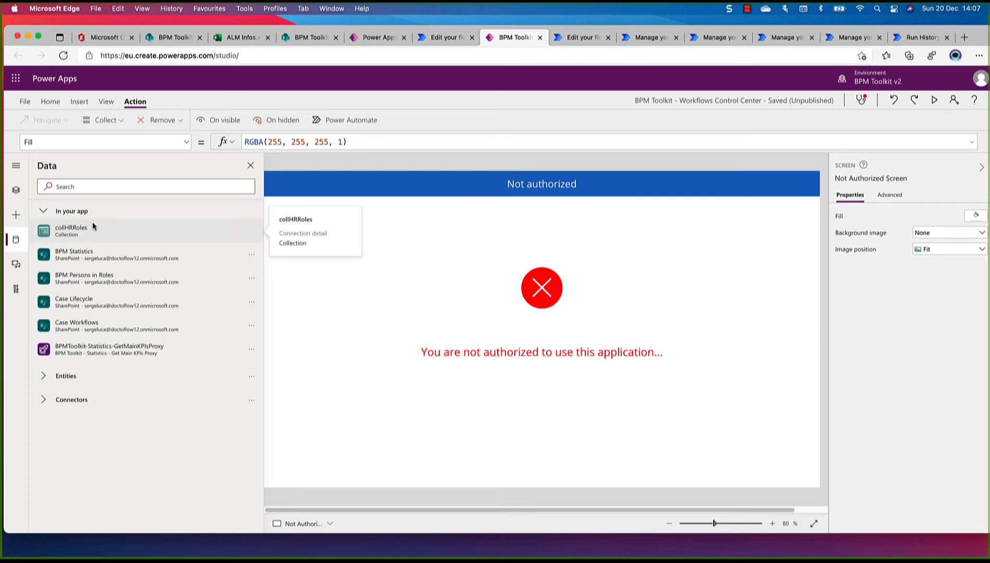
mouse_move(68, 353)
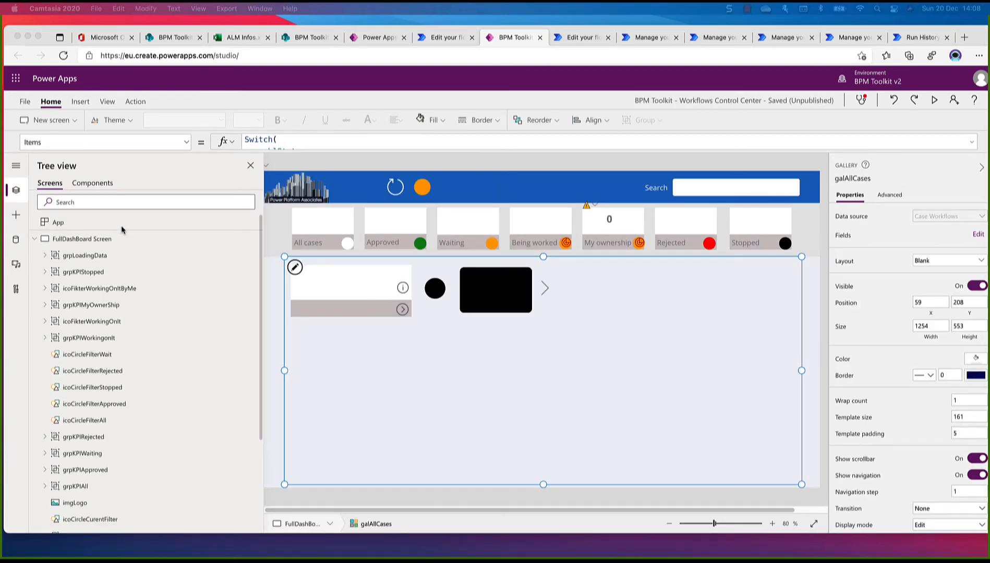
Review the OnVisible formula of the FullDashBoard Screen, including its gblCaseDetailUrl setting
click(92, 238)
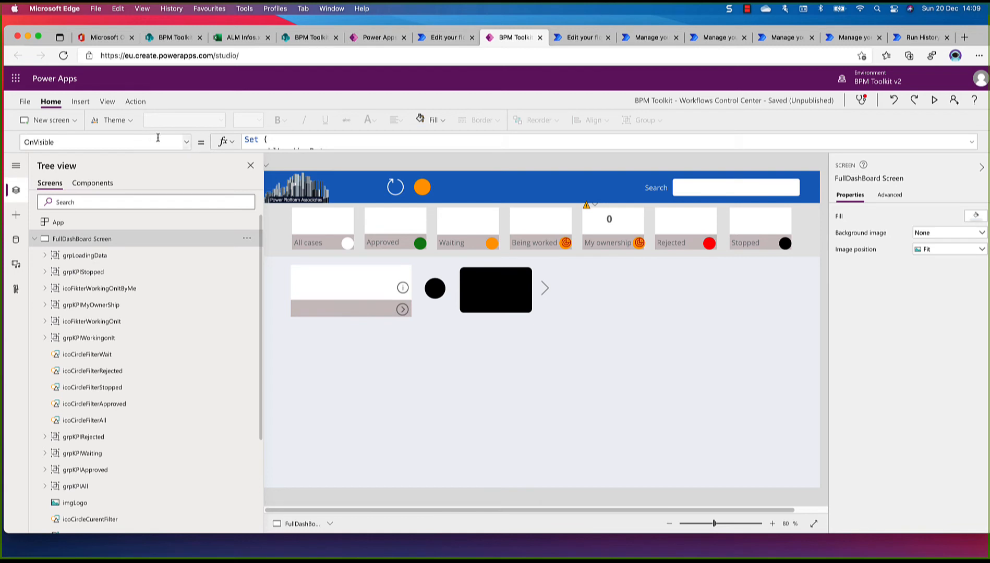
click(357, 149)
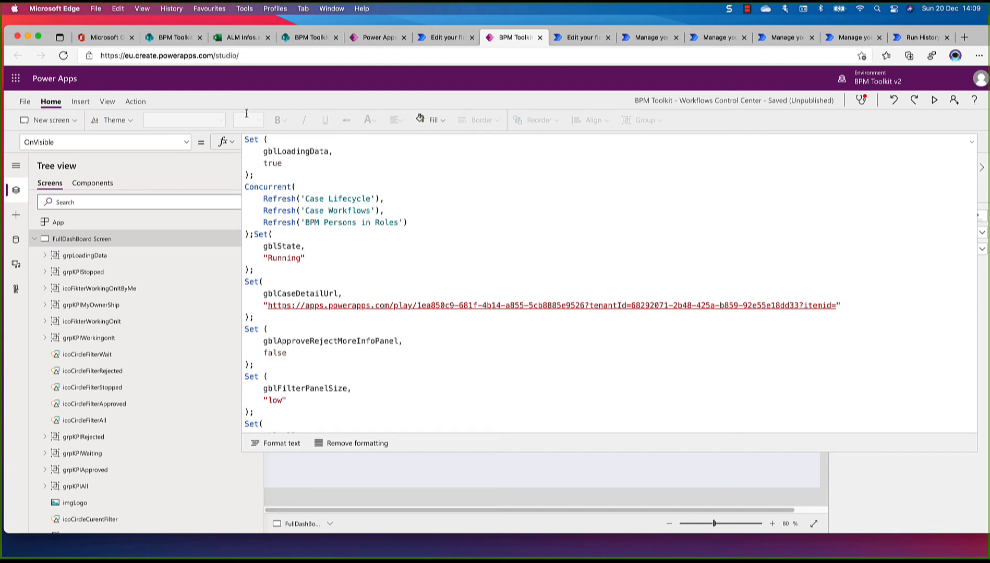
drag(509, 453, 457, 141)
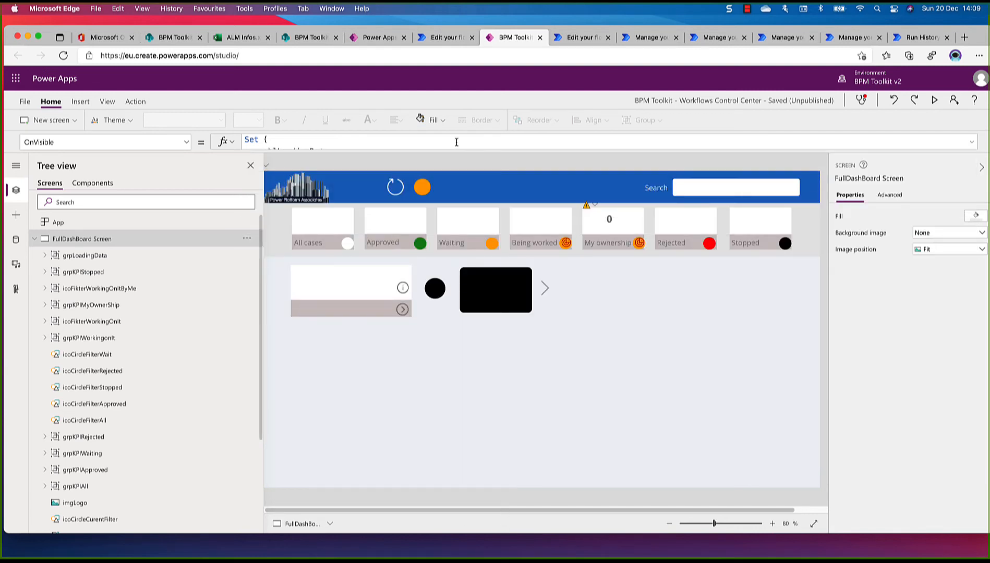
Save and publish the BPM Toolkit - Workflows Control Center app, and return to its editor
click(24, 102)
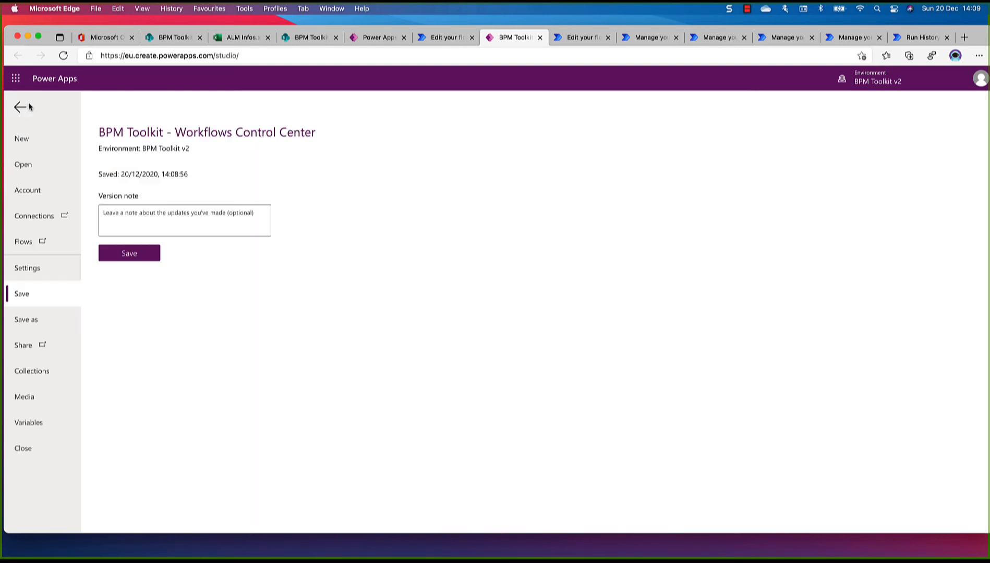
click(127, 255)
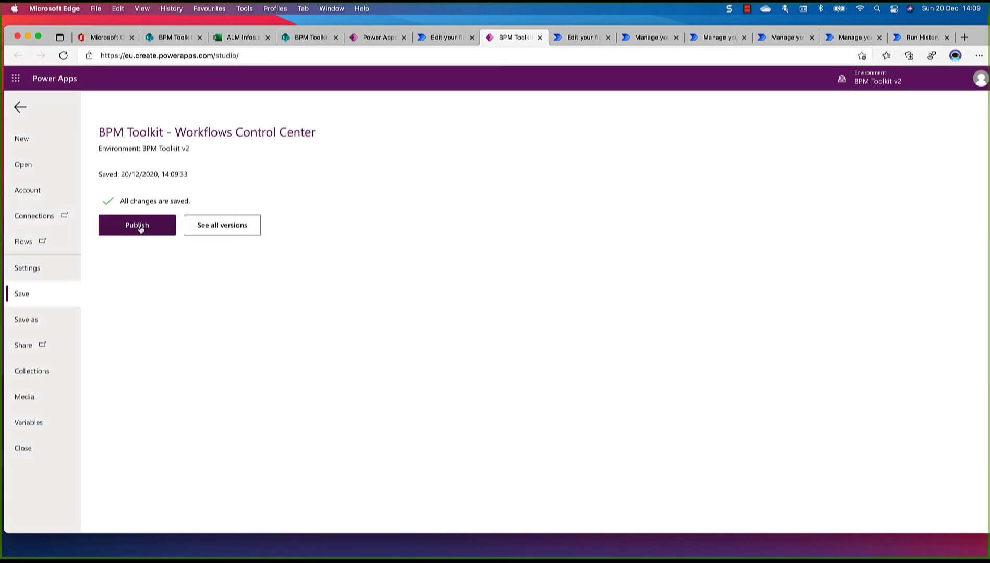
click(139, 227)
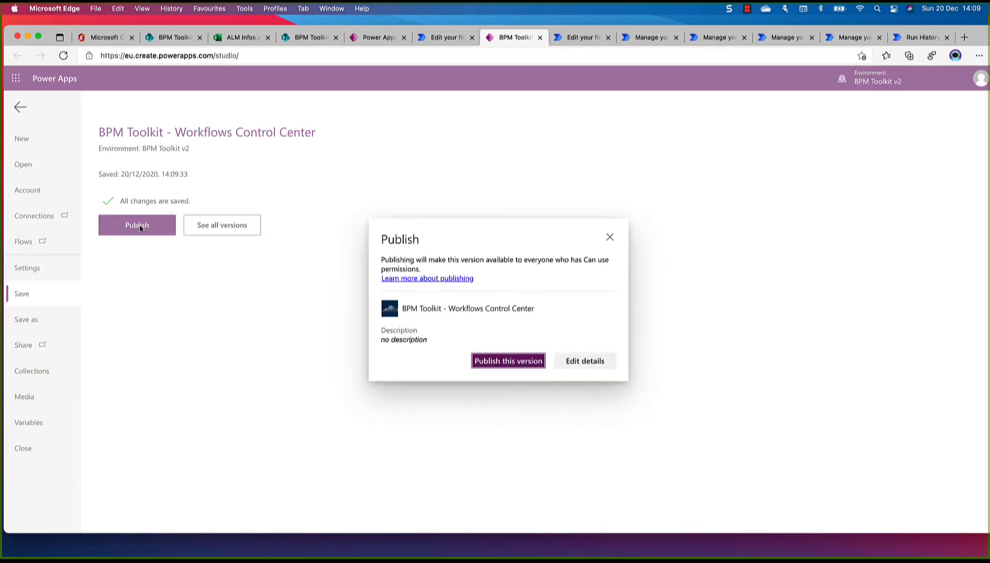
click(498, 364)
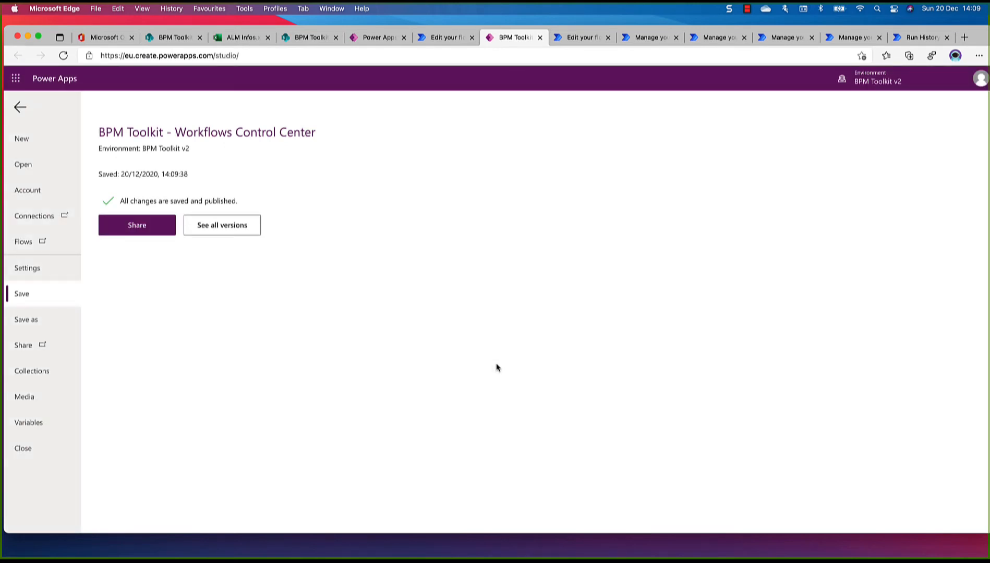
click(21, 109)
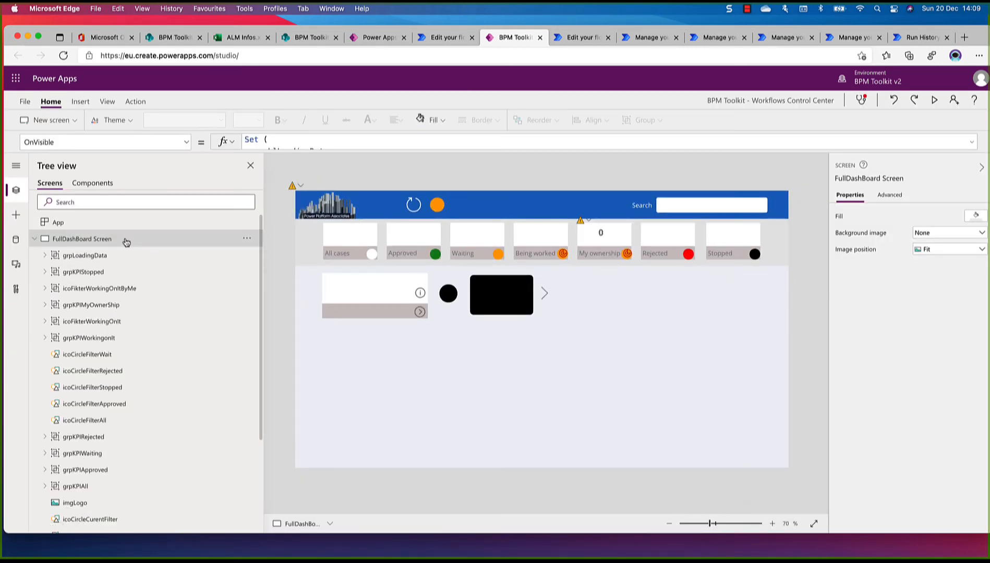
Recheck the FullDashBoard Screen's OnVisible formula and browse the Power Apps available to open
click(393, 148)
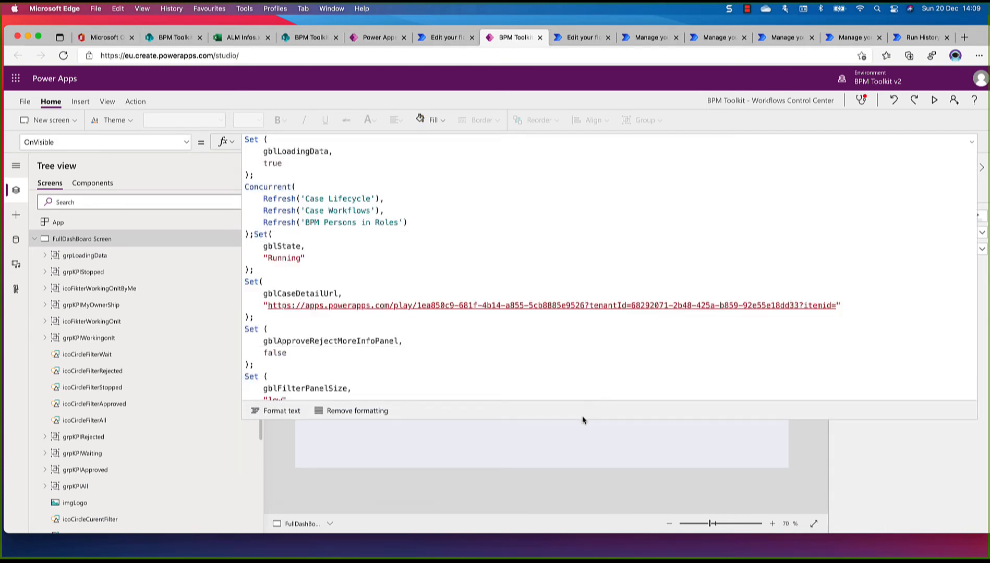
drag(581, 418, 550, 168)
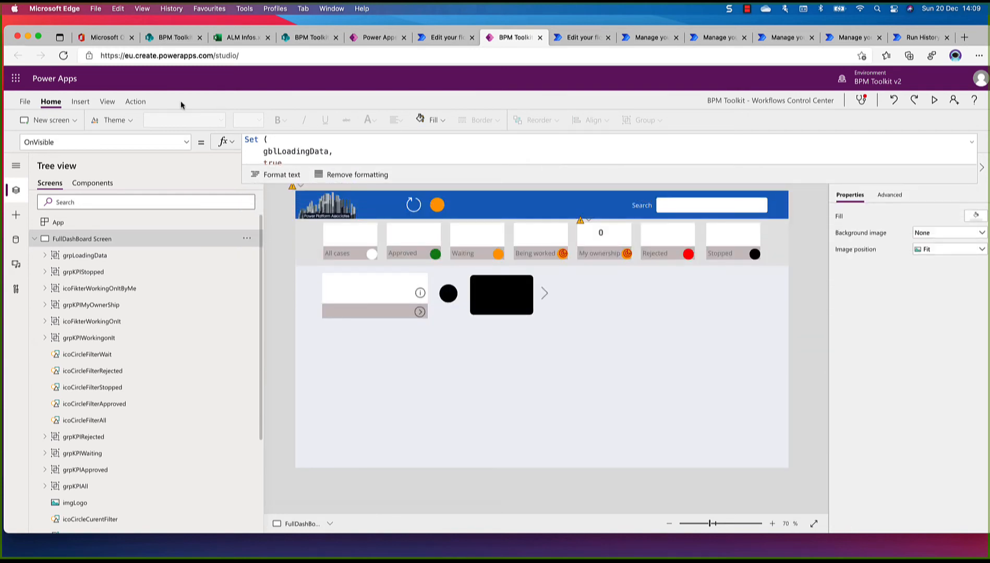
click(24, 102)
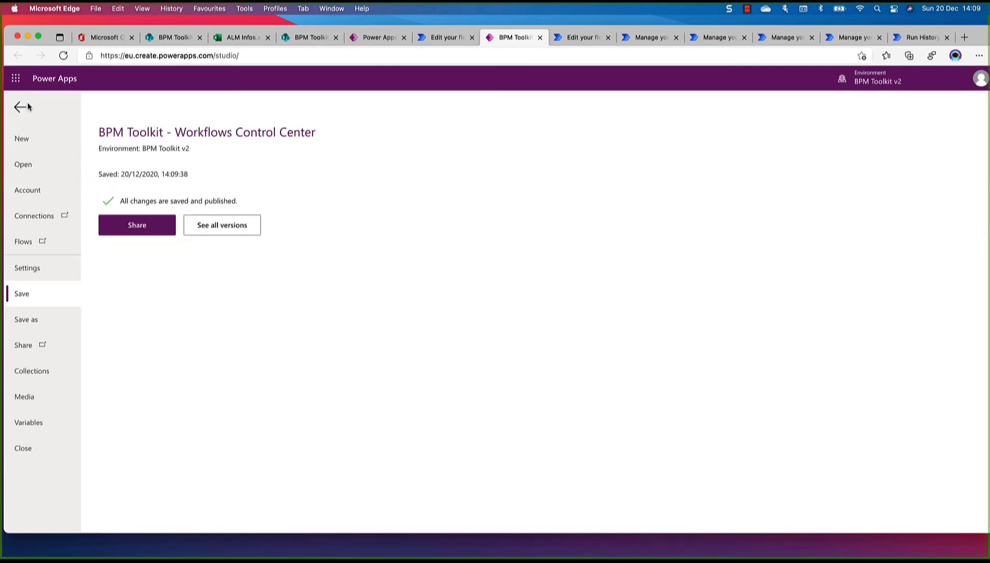
click(31, 169)
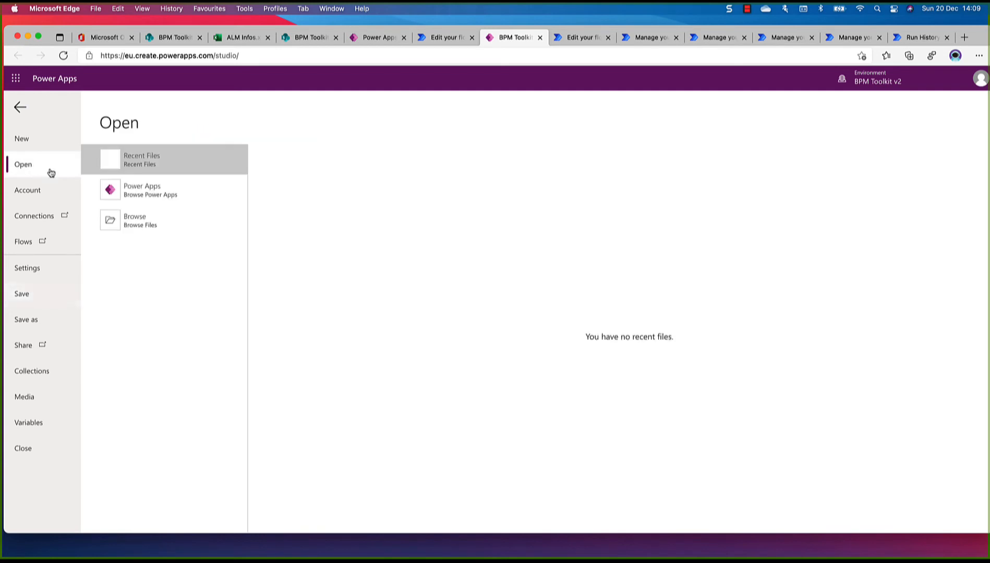
click(204, 192)
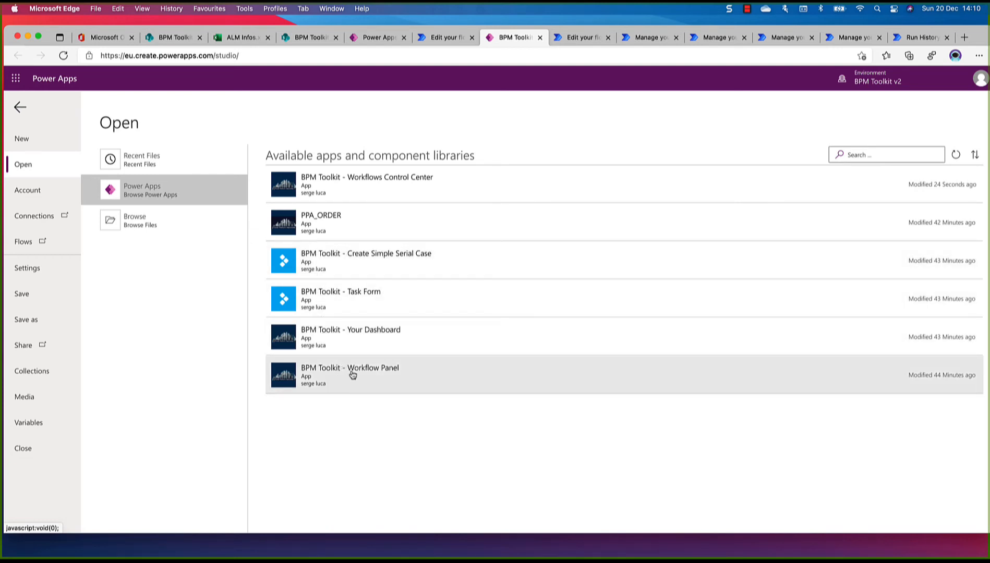
Open BPM Toolkit - Workflow Panel for editing from the solution, allowing its Office 365 Users and SharePoint connections and skipping the welcome message
click(387, 40)
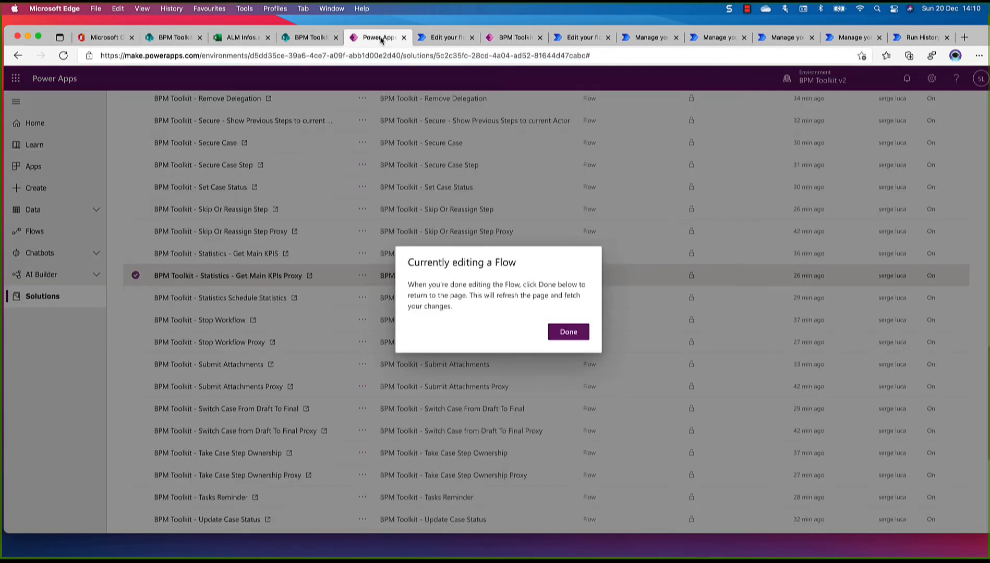
click(569, 334)
scroll(375, 341, down, 5)
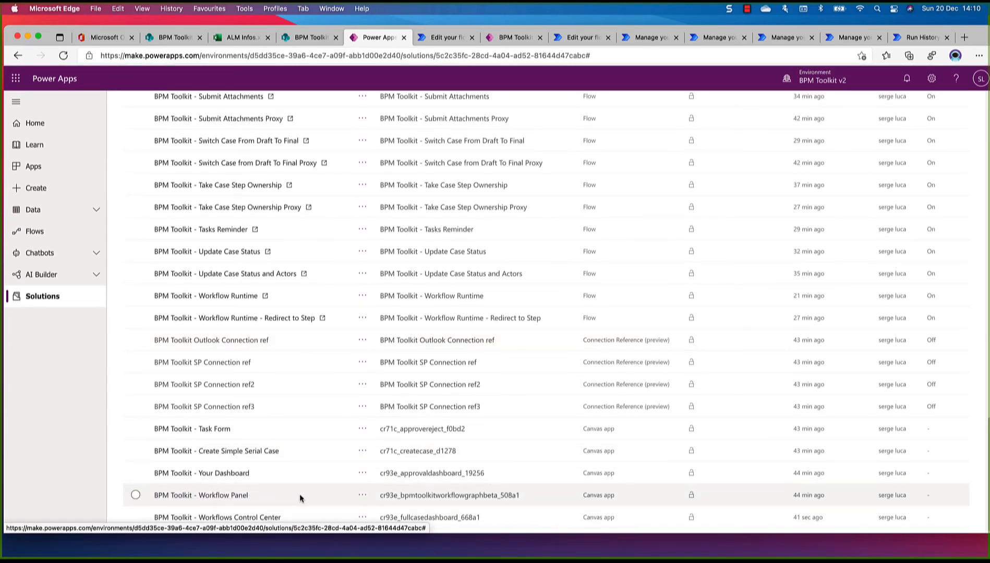
click(363, 495)
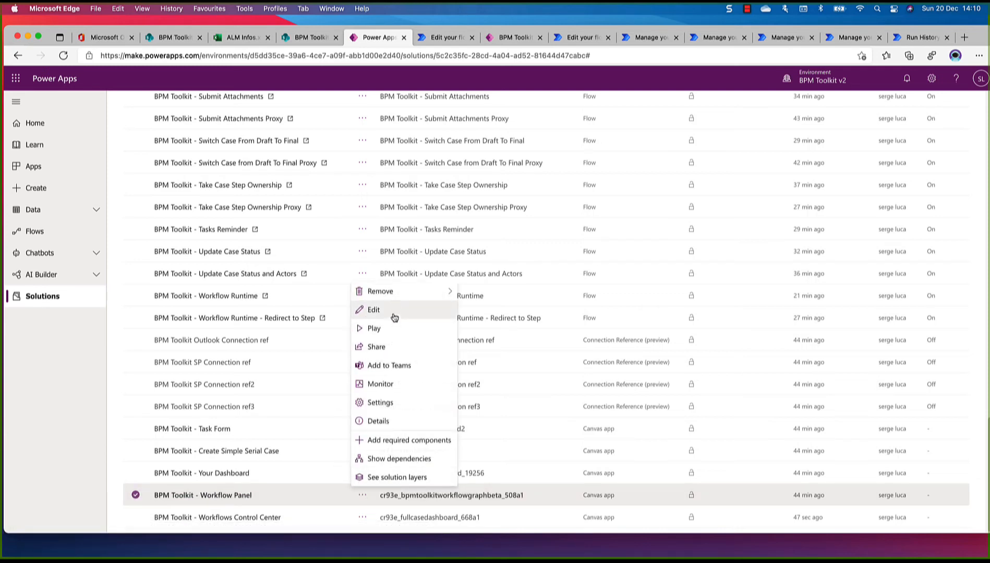
click(393, 310)
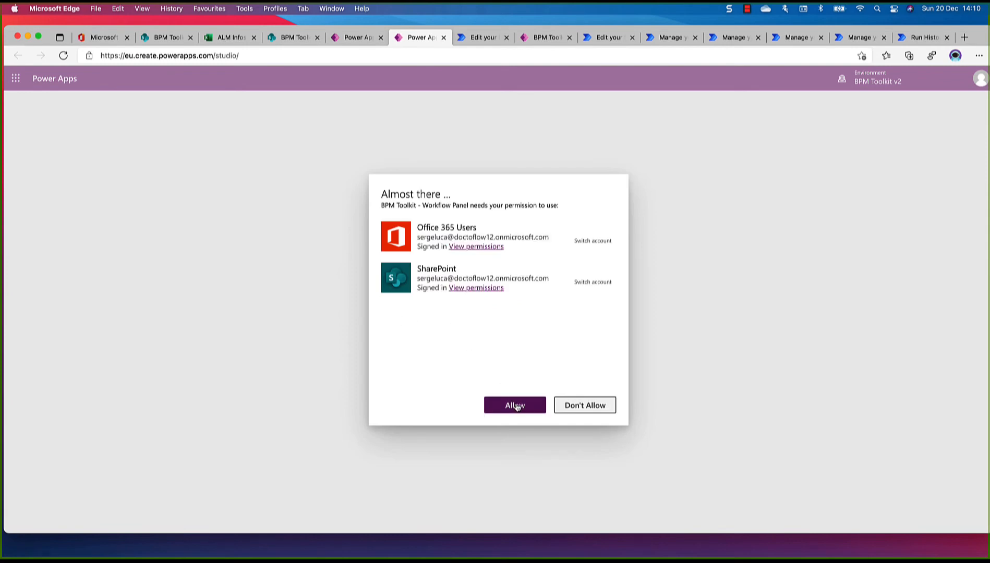
click(516, 406)
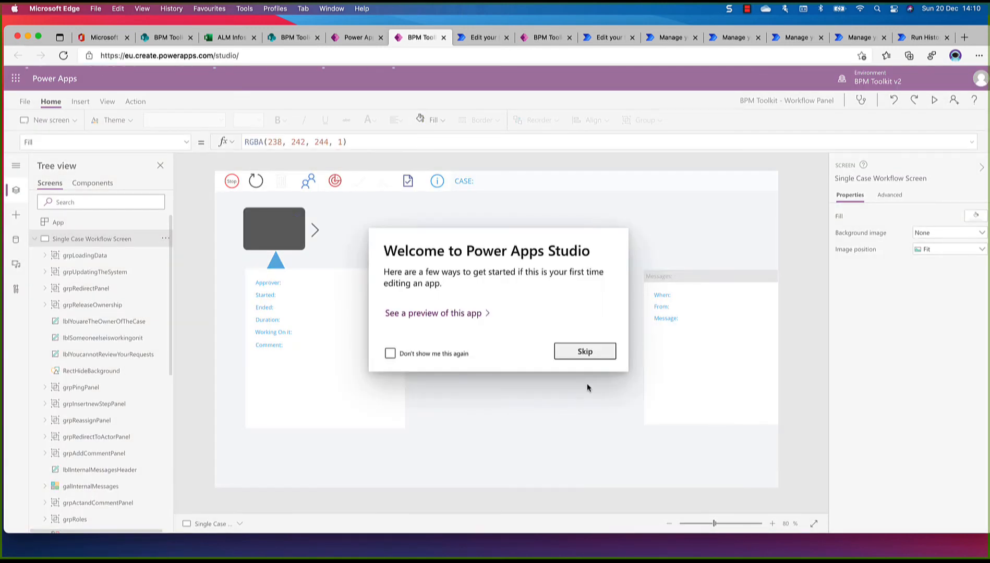
click(585, 352)
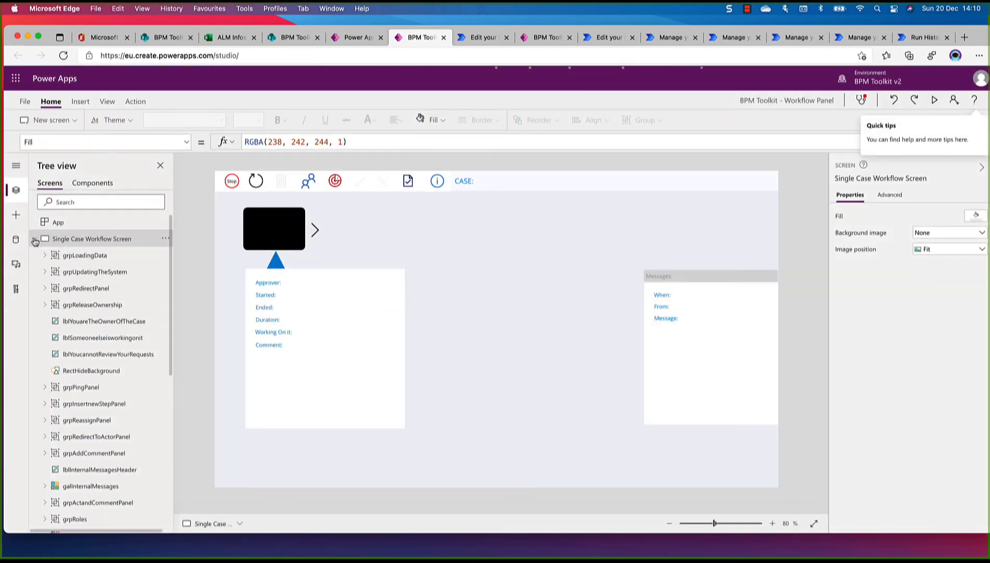
Examine the Workflow Panel app's data sources, checking the proxy flows' connection status and the SharePoint site behind the Cases list
click(35, 240)
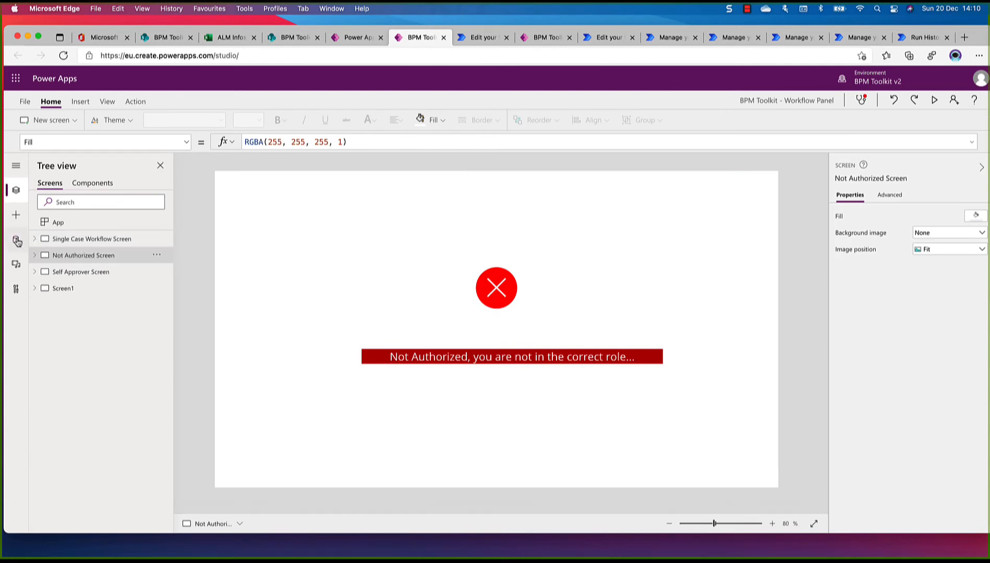
click(17, 241)
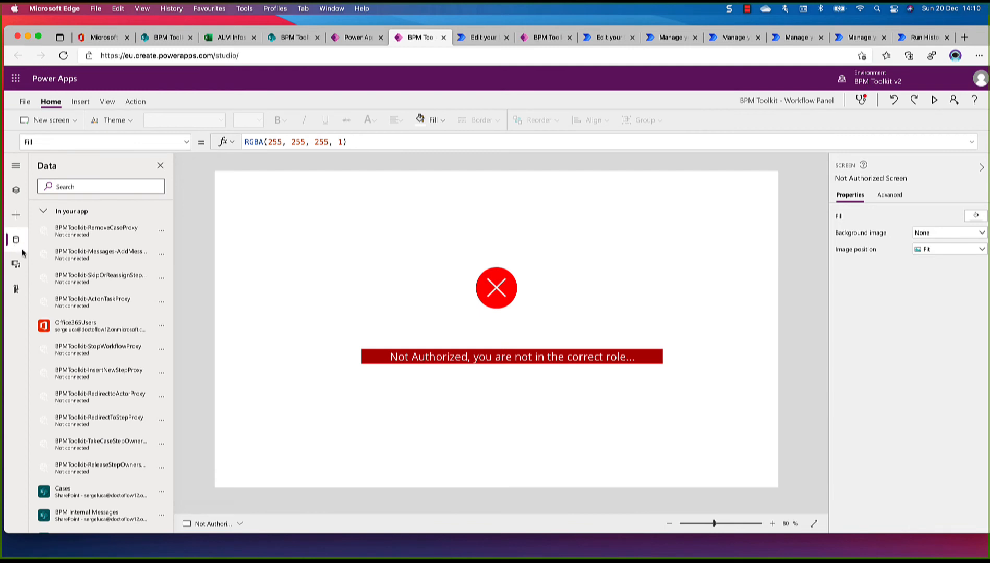
scroll(118, 334, down, 5)
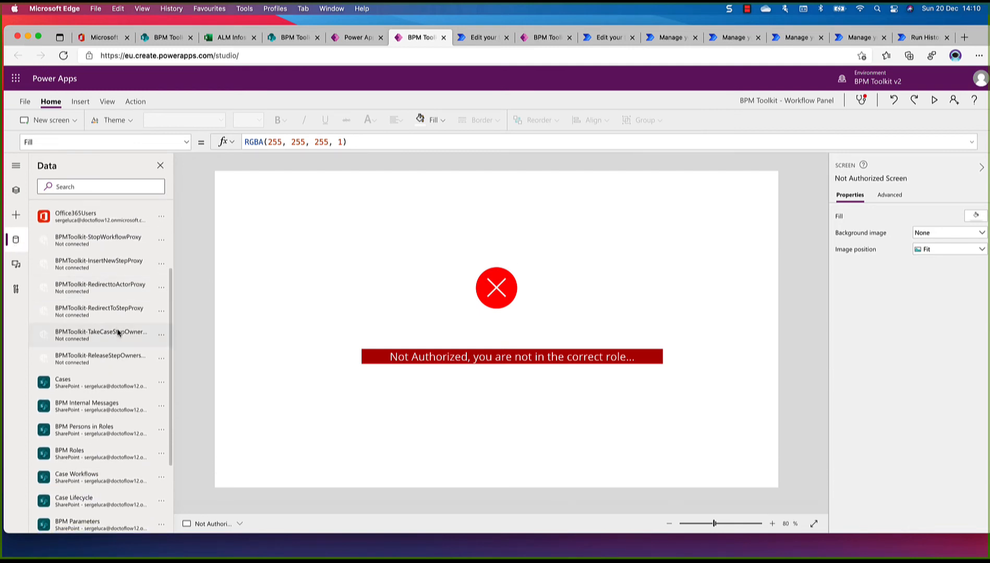
scroll(119, 333, down, 3)
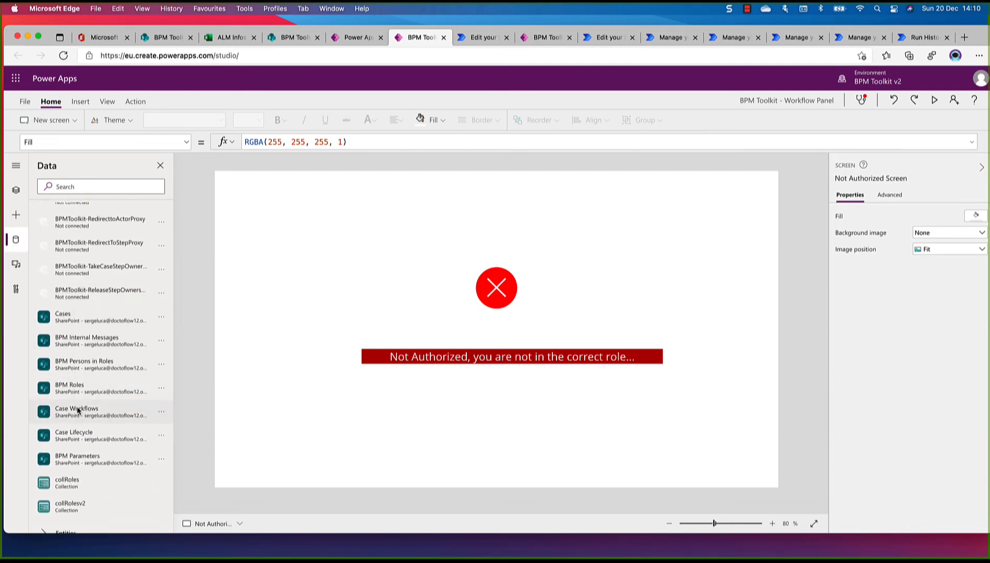
mouse_move(82, 322)
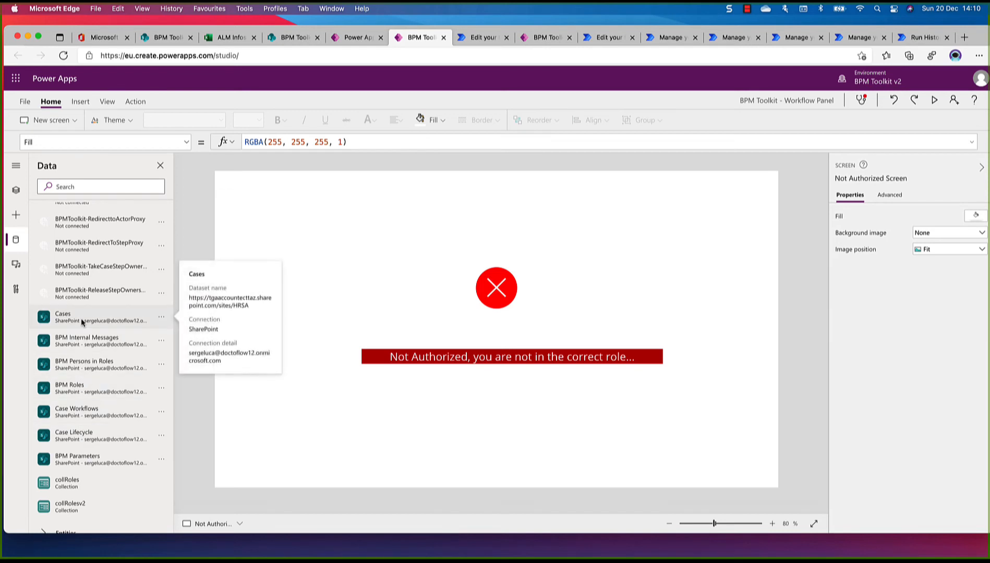
scroll(81, 318, up, 5)
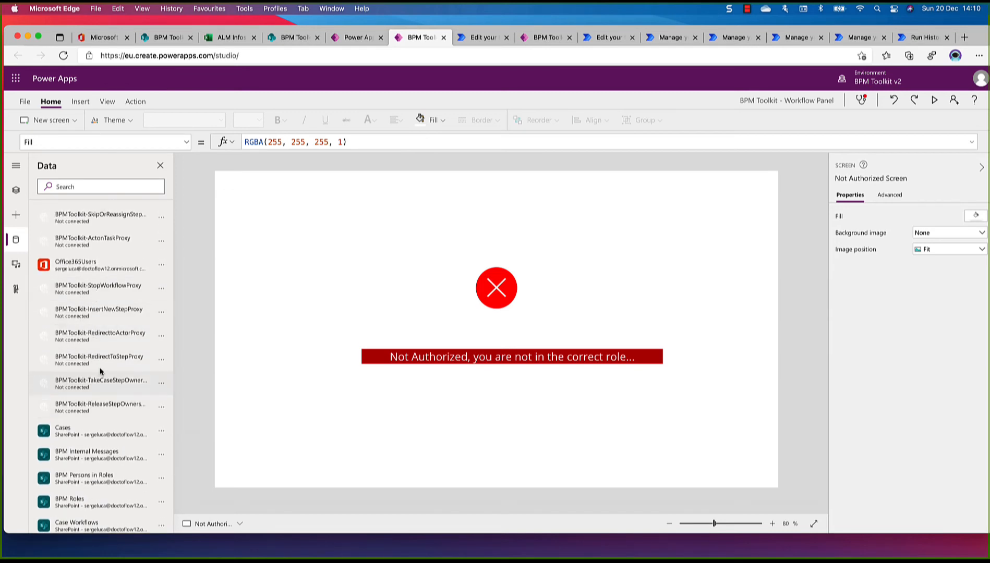
scroll(102, 301, down, 3)
scroll(103, 301, up, 6)
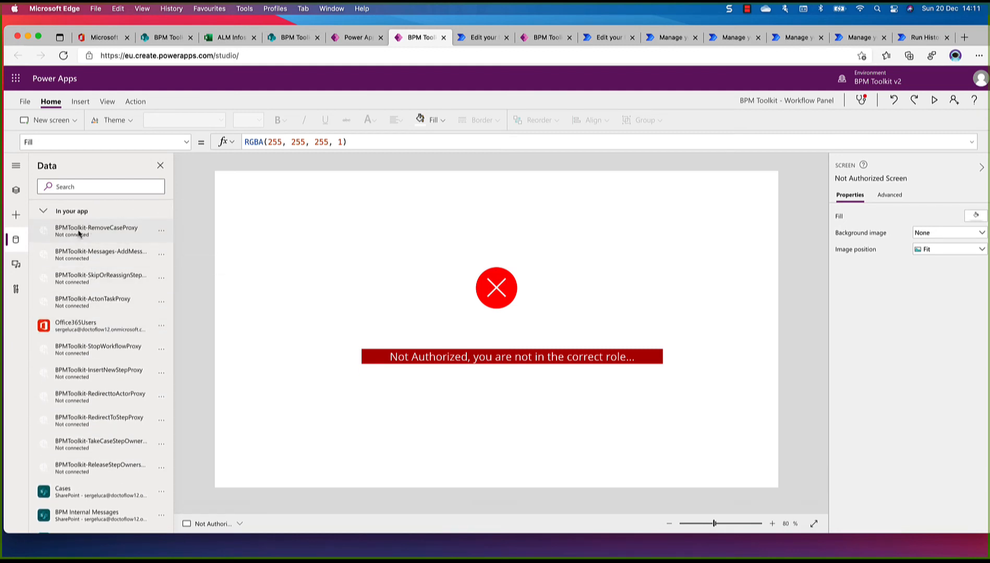
mouse_move(62, 238)
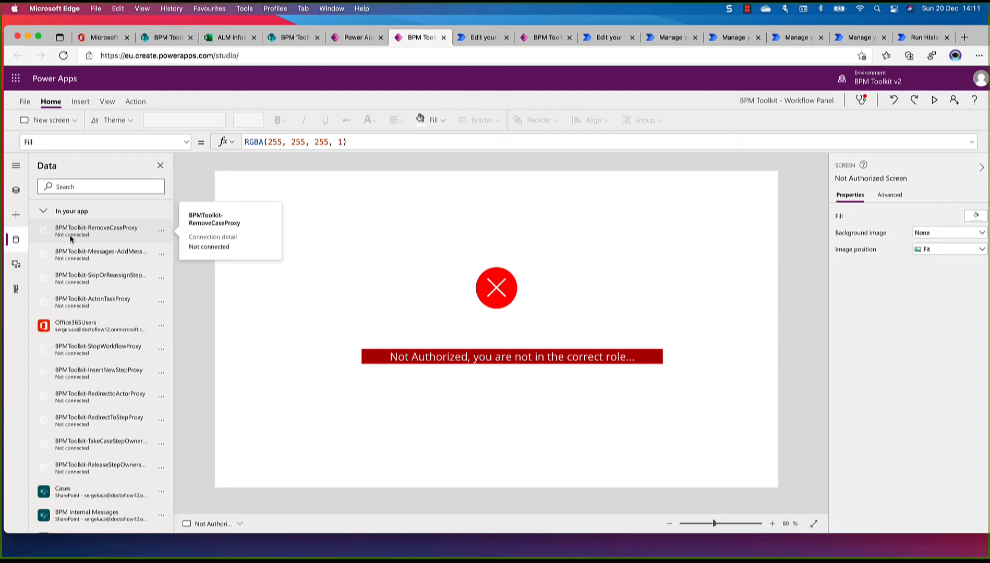
scroll(71, 238, down, 2)
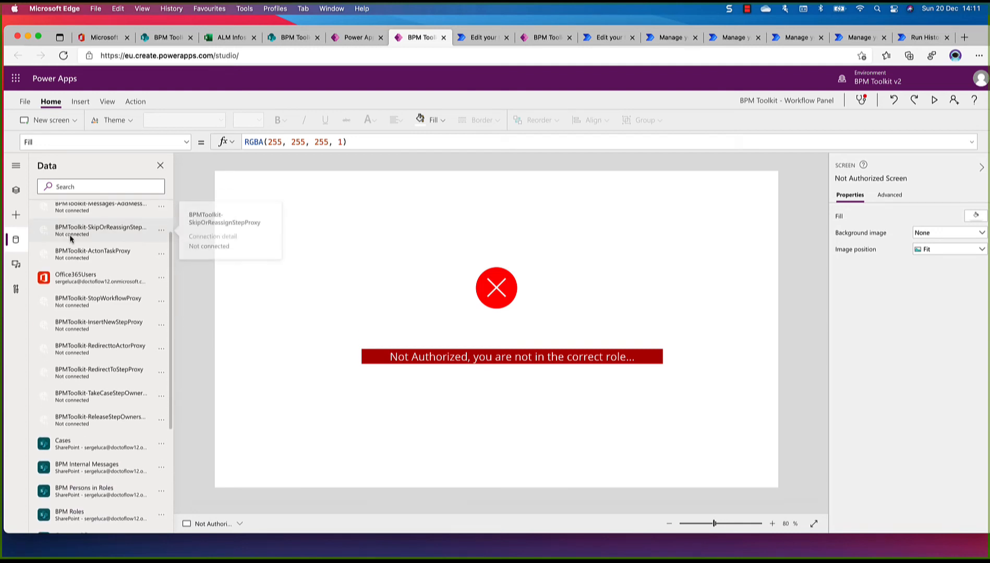
scroll(71, 238, down, 2)
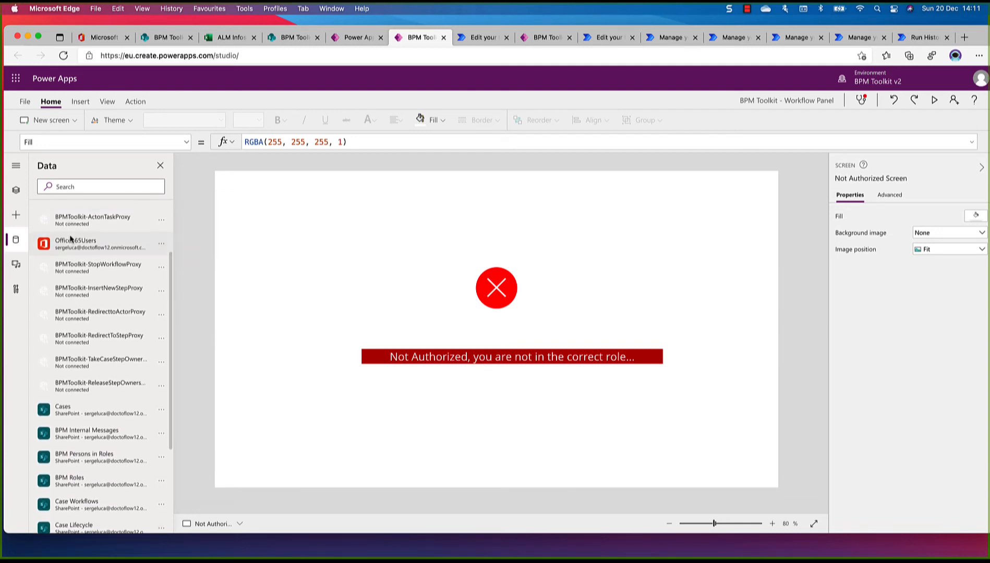
scroll(71, 238, down, 5)
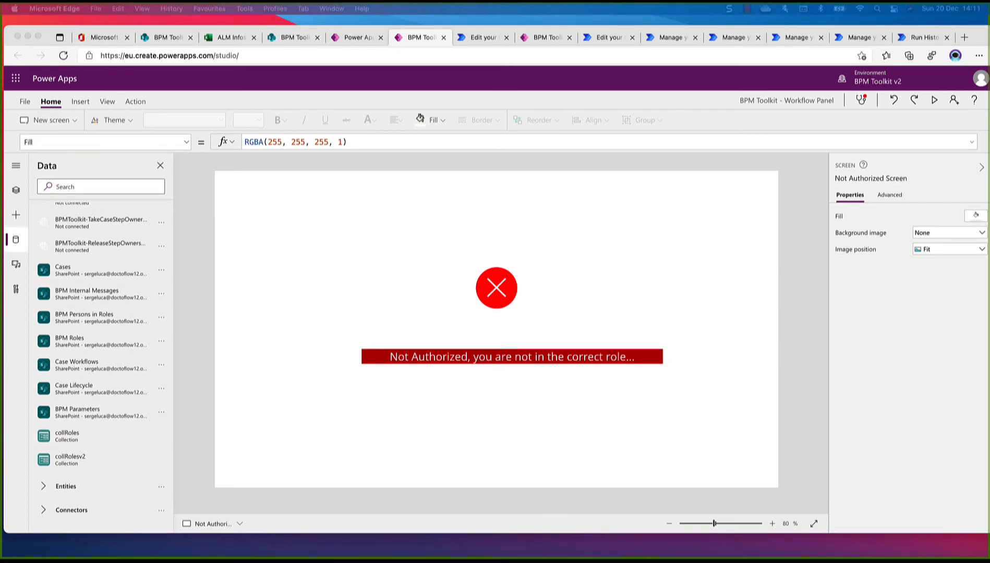
Capture a Snagit screenshot of the data source list covering the SharePoint lists from Cases to BPM Parameters and the two collections
key(ctrl+shift+c)
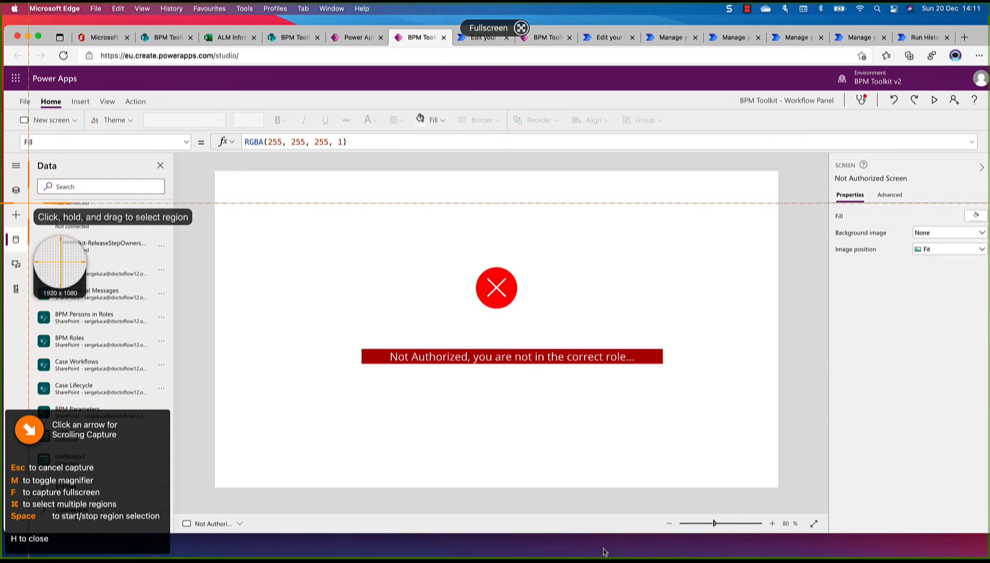
key(h)
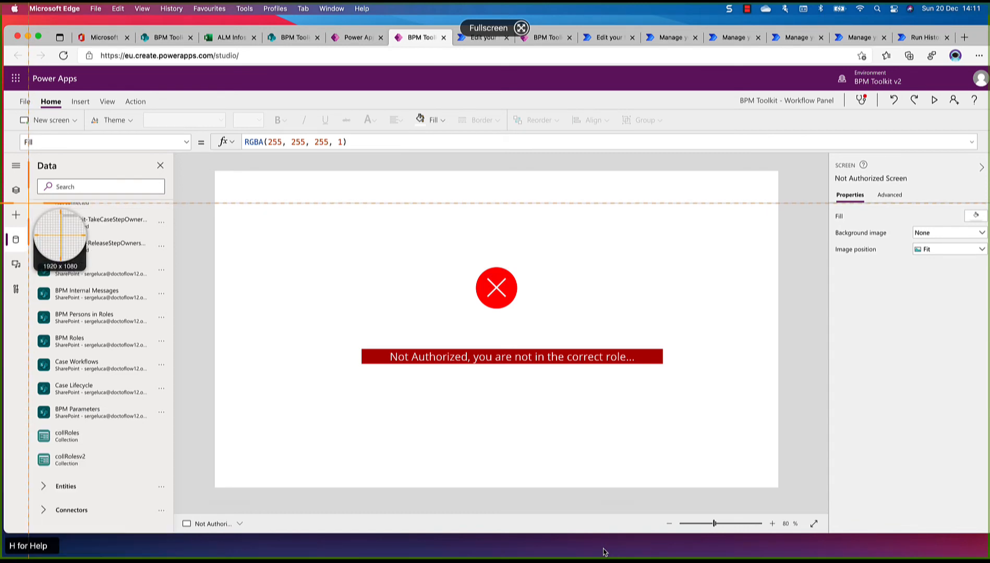
drag(28, 203, 163, 468)
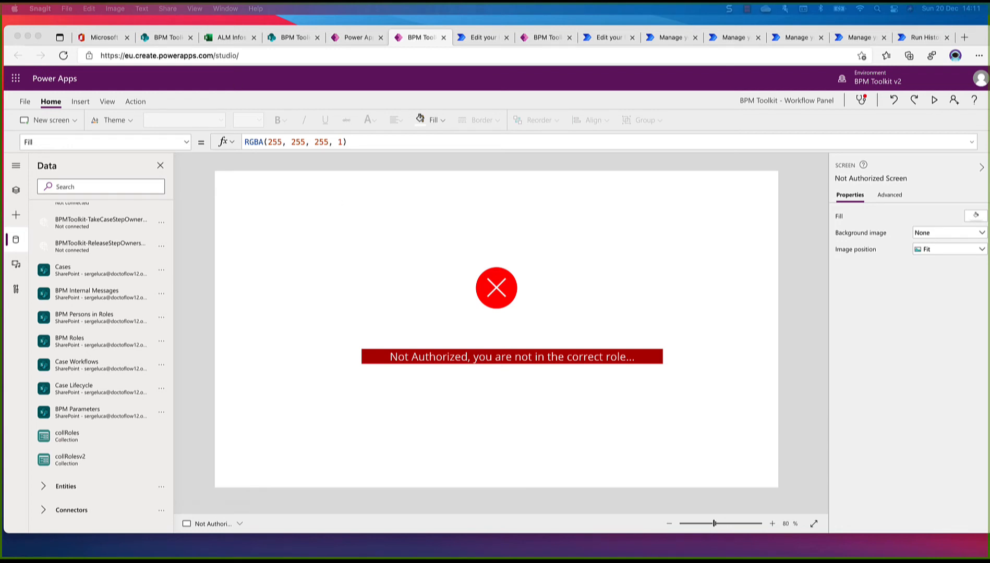
Try to remove the Cases list from the app's data sources
click(158, 273)
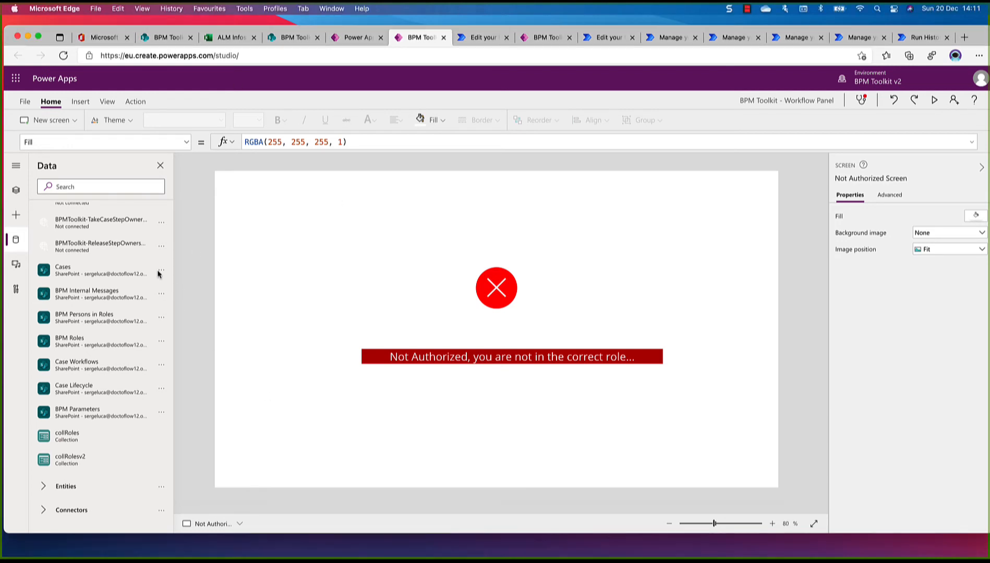
click(163, 274)
scroll(163, 274, up, 1)
mouse_move(162, 275)
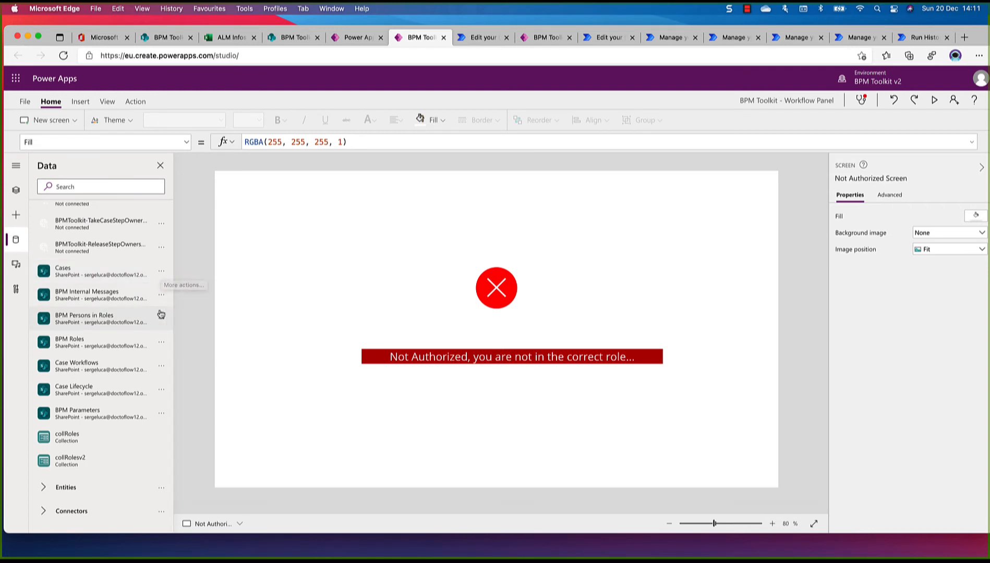
scroll(162, 282, up, 1)
click(161, 277)
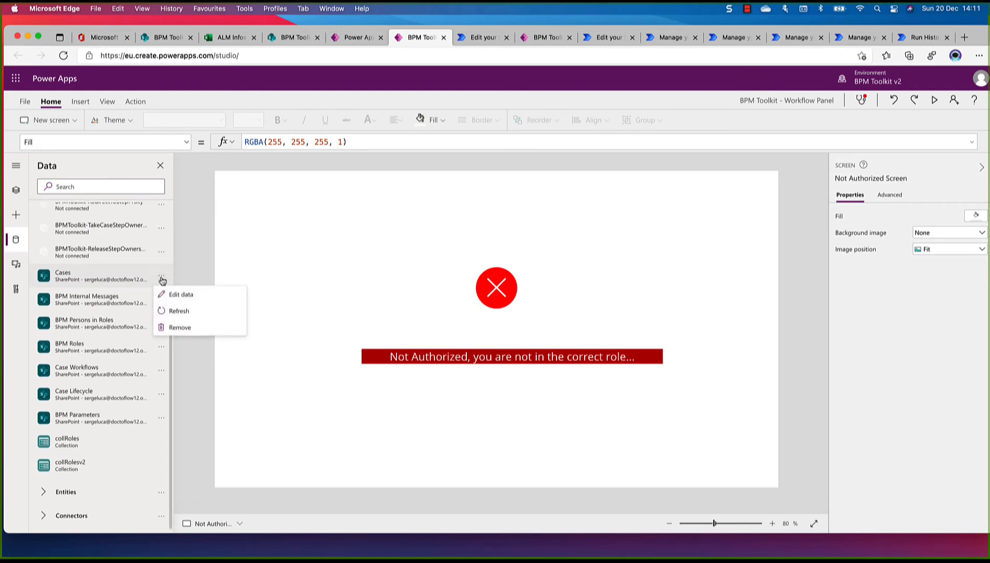
click(185, 335)
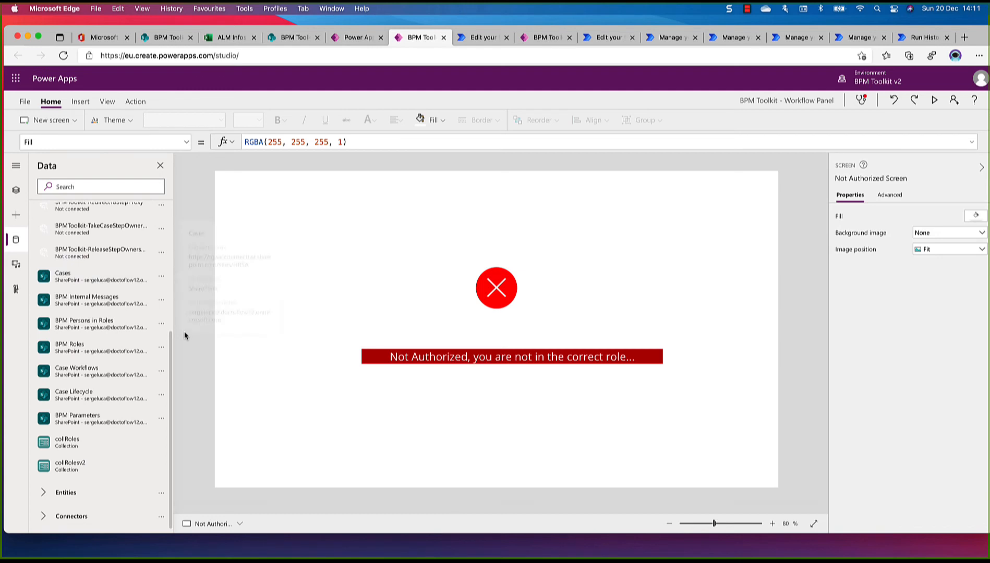
scroll(161, 283, up, 1)
click(161, 284)
scroll(162, 284, down, 1)
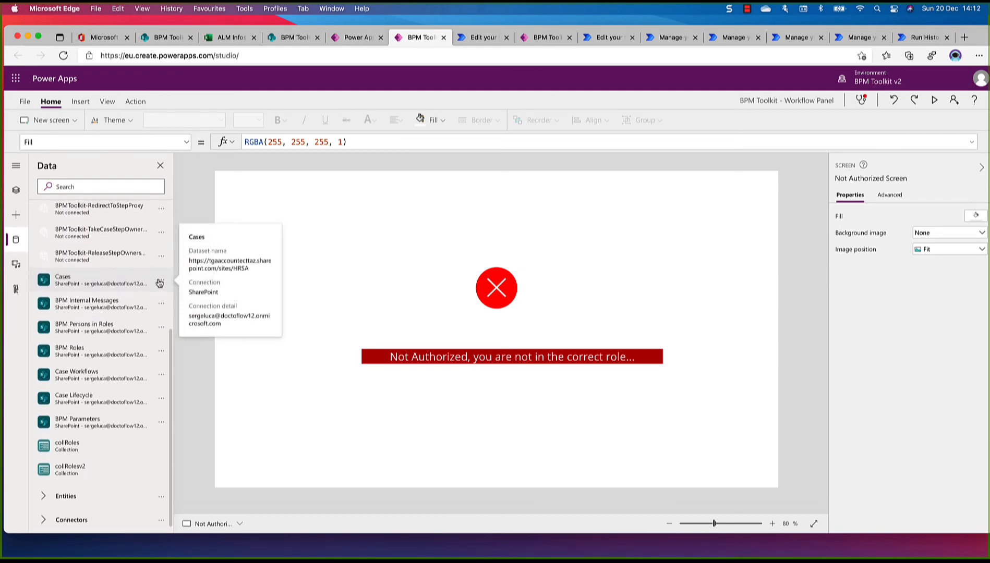
mouse_move(165, 286)
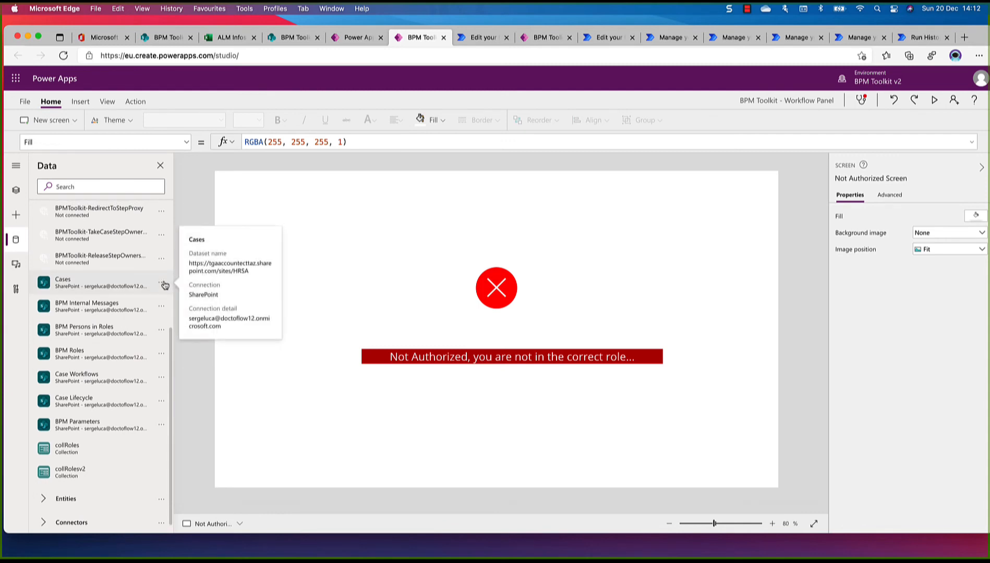
Expand the studio's navigation labels and remove the Cases SharePoint list from the app's data sources
click(16, 166)
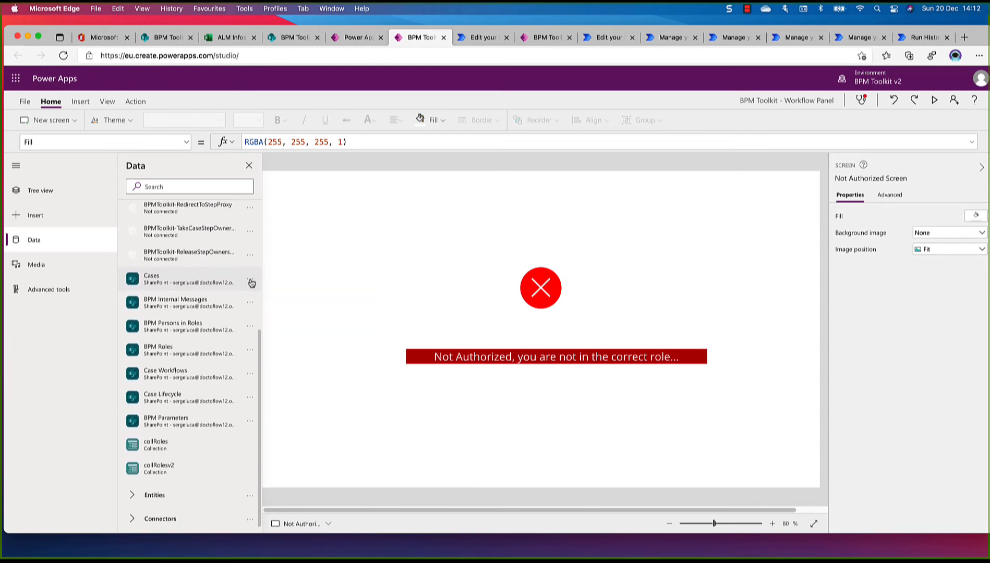
mouse_move(252, 283)
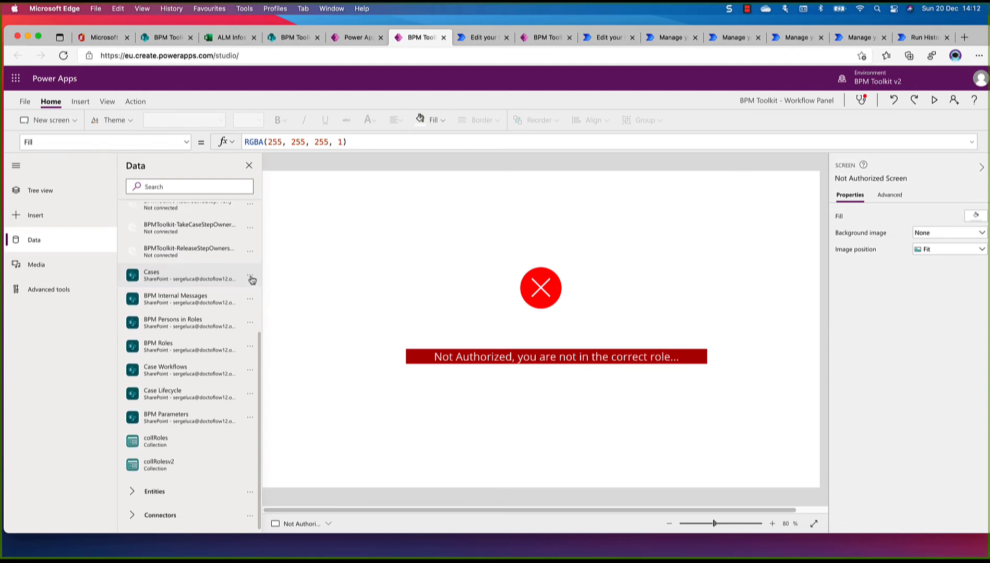
click(251, 277)
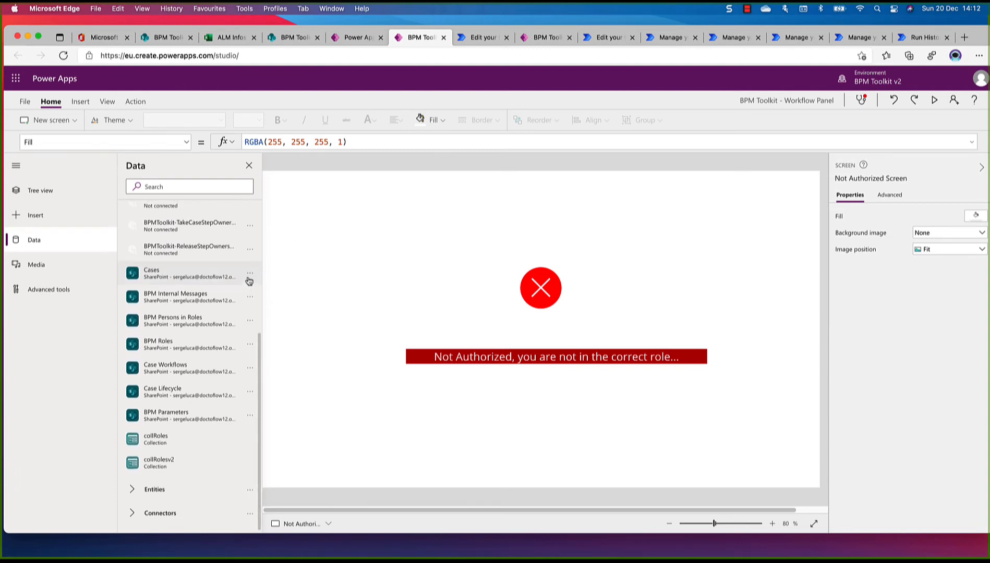
click(250, 275)
click(265, 319)
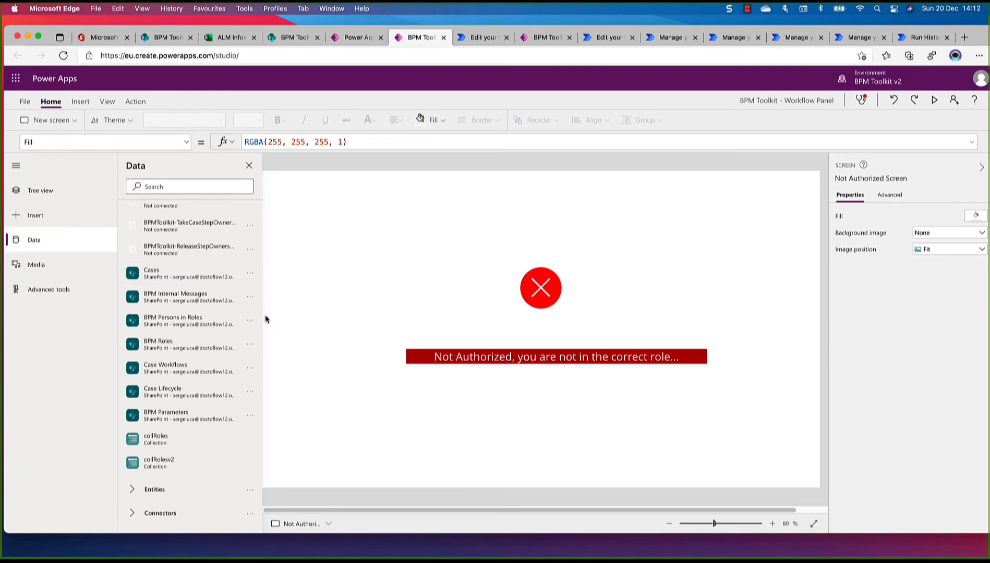
Remove the BPM Internal Messages and BPM Persons in Roles lists from the app's data sources
scroll(246, 300, down, 5)
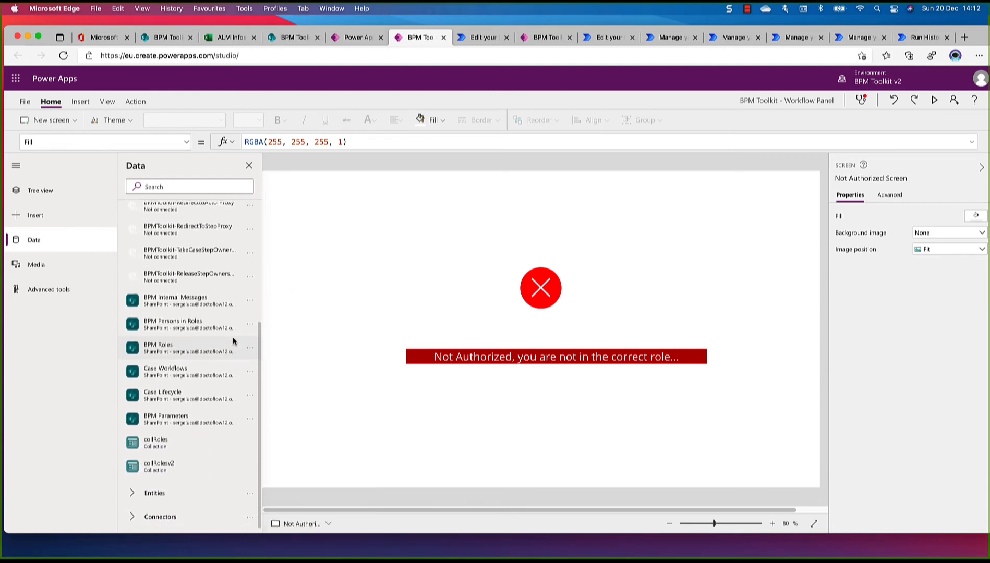
click(250, 298)
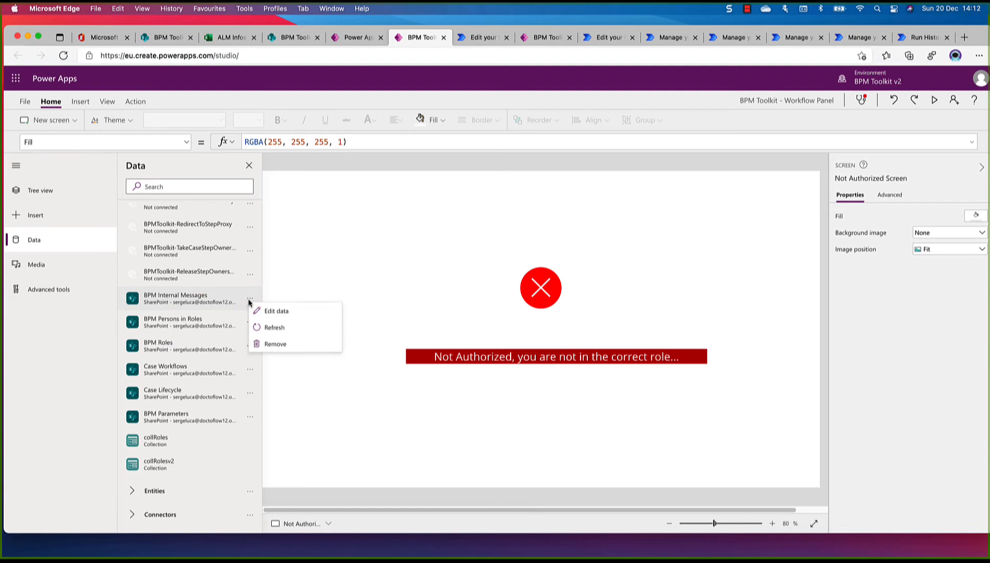
click(268, 345)
scroll(229, 360, down, 5)
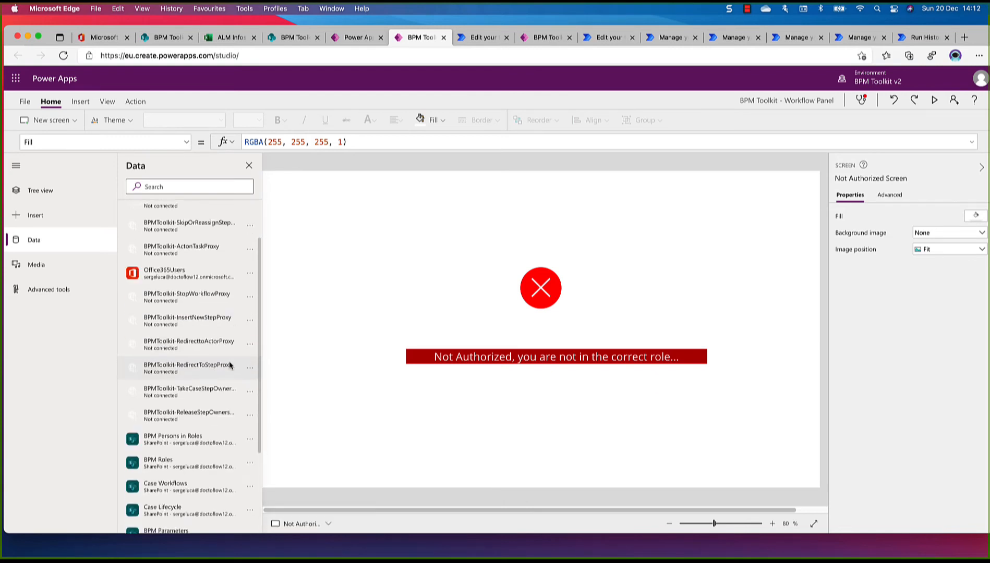
click(249, 318)
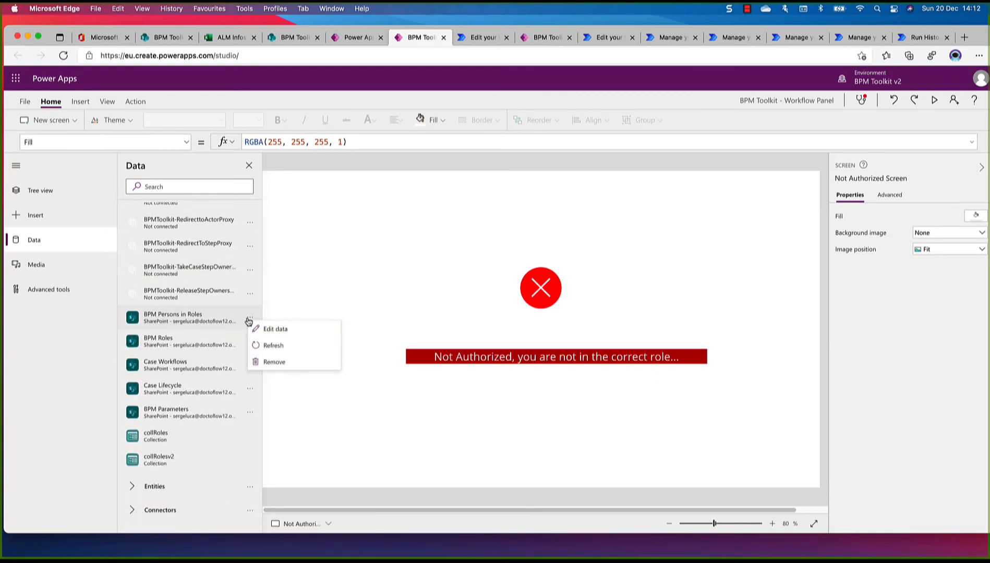
click(267, 361)
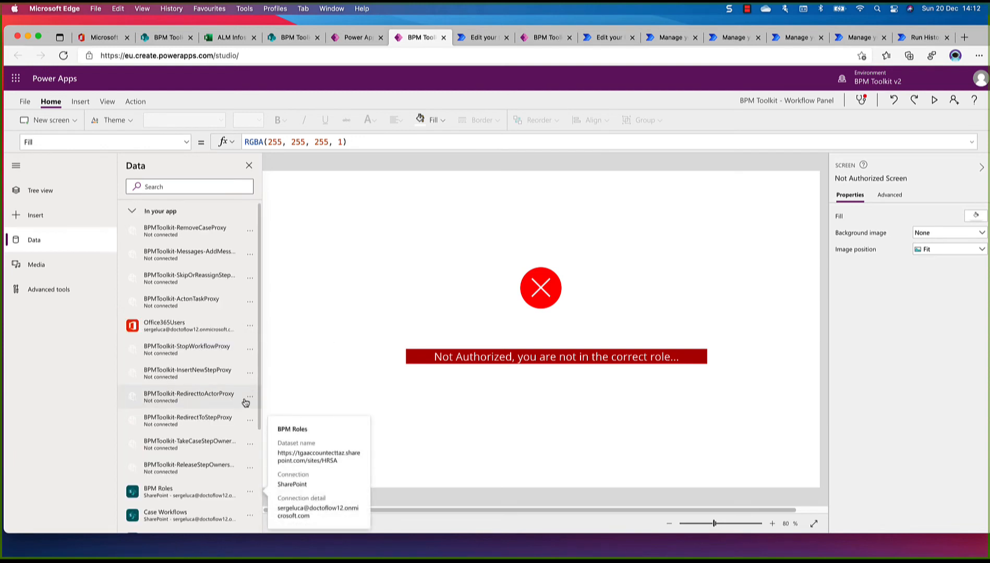
Remove the BPM Roles and Case Workflows lists from the app's data sources
scroll(245, 407, down, 5)
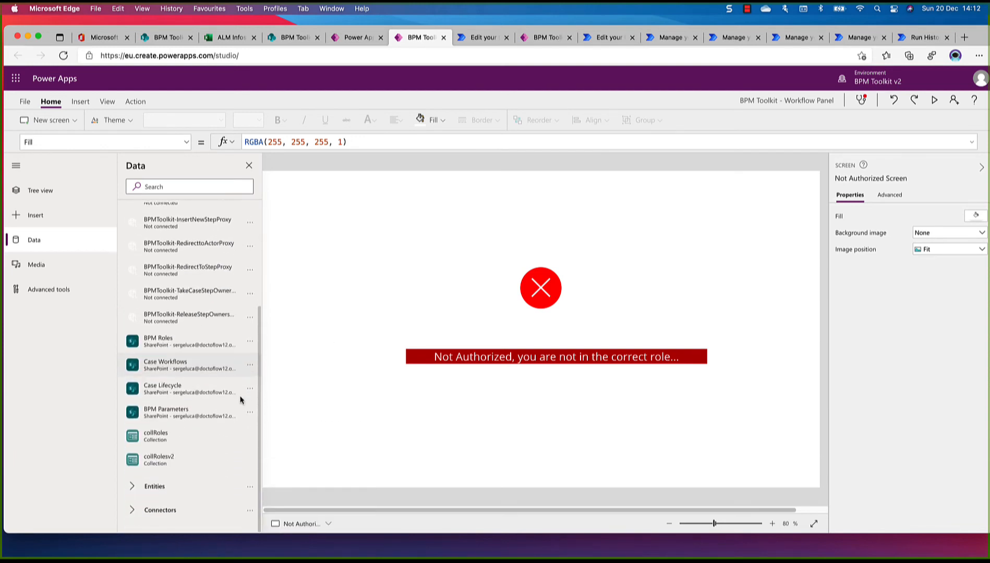
click(250, 342)
click(272, 387)
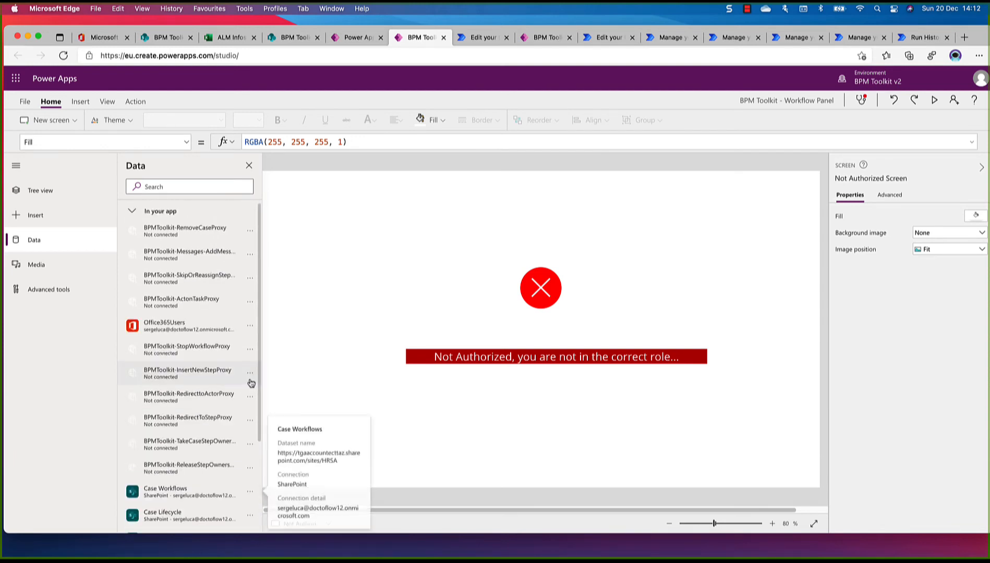
scroll(242, 399, down, 5)
scroll(243, 398, down, 3)
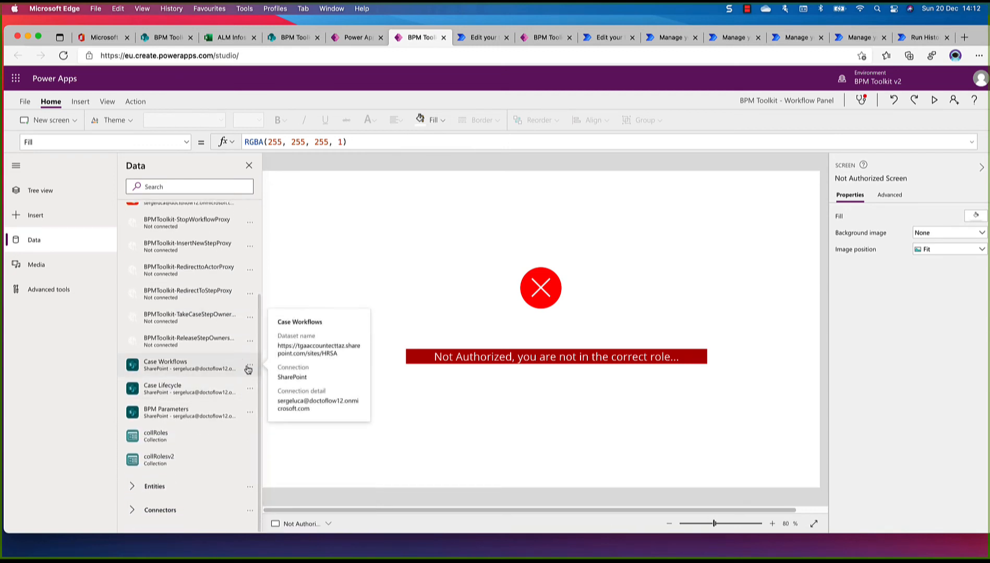
click(249, 367)
click(272, 409)
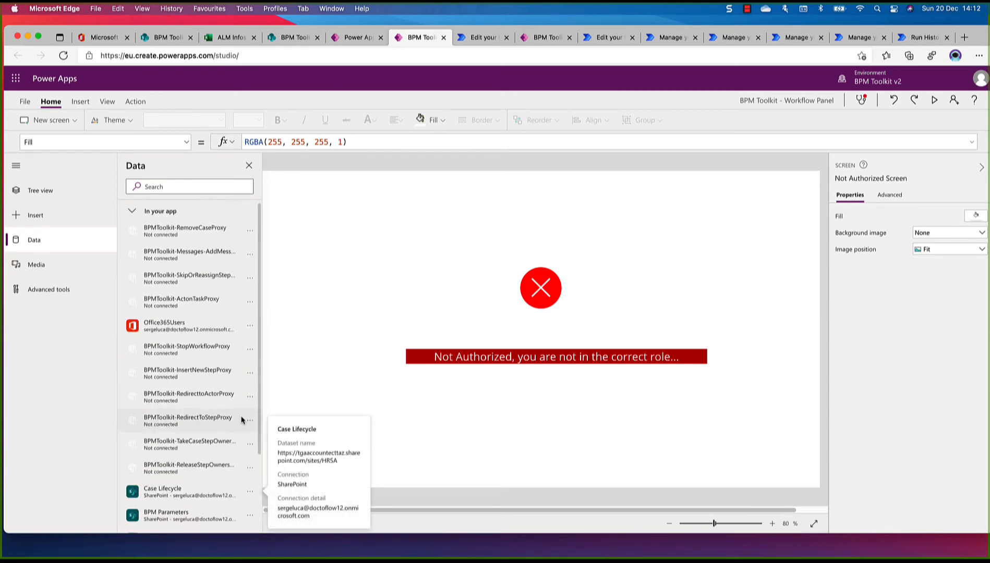
Remove the Case Lifecycle and BPM Parameters lists from the app's data sources
scroll(240, 420, down, 2)
scroll(239, 421, down, 3)
click(249, 389)
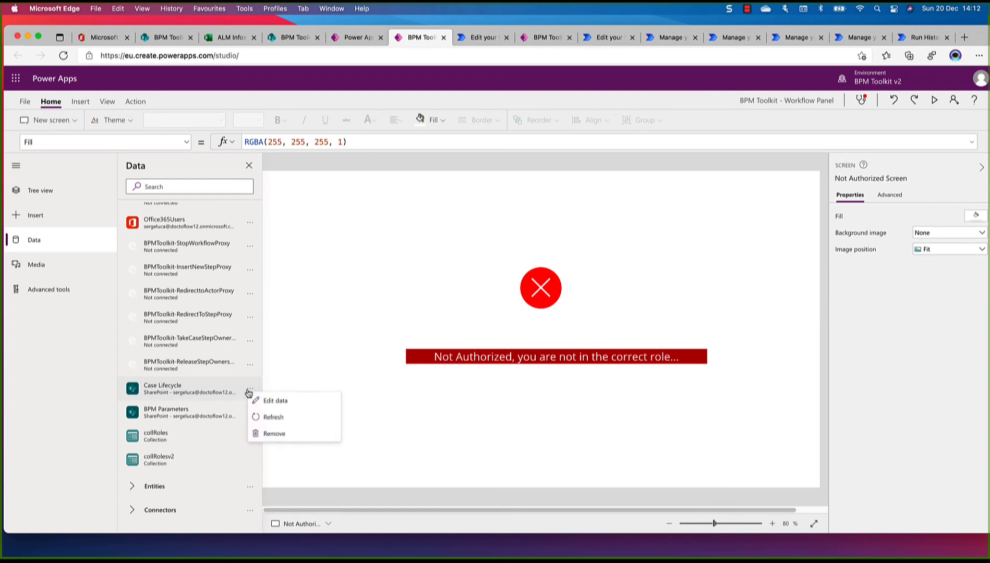
click(272, 434)
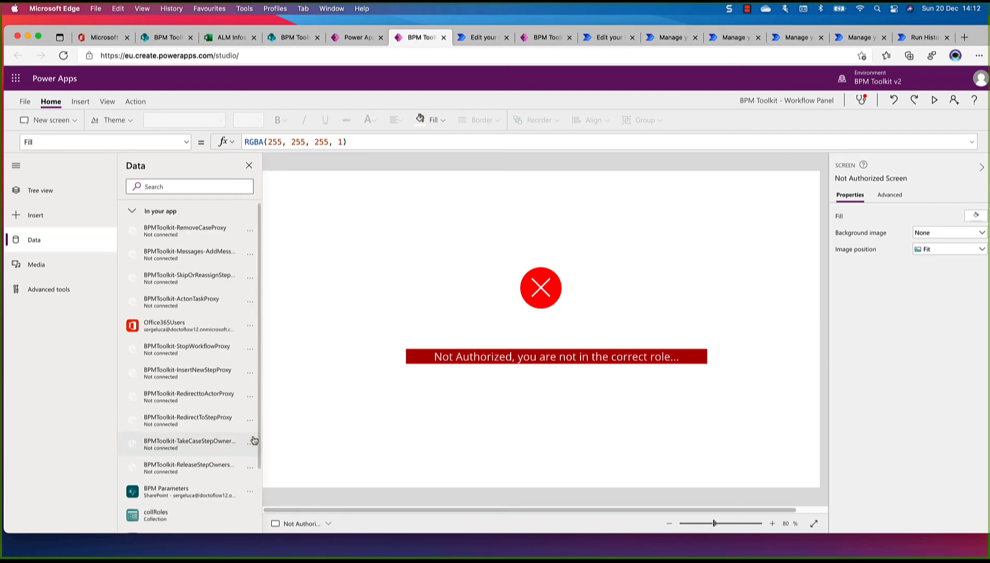
scroll(240, 433, down, 3)
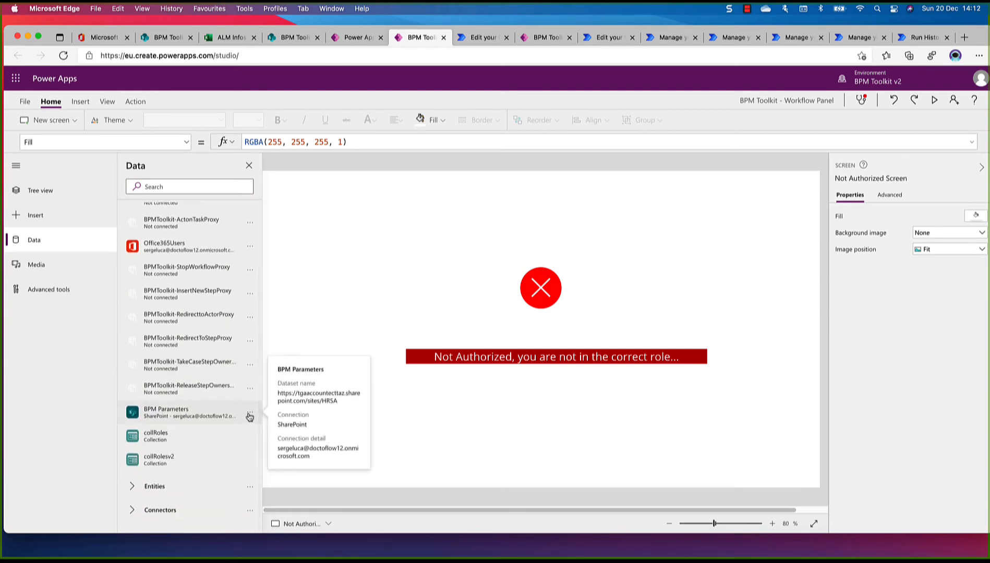
click(250, 413)
click(269, 459)
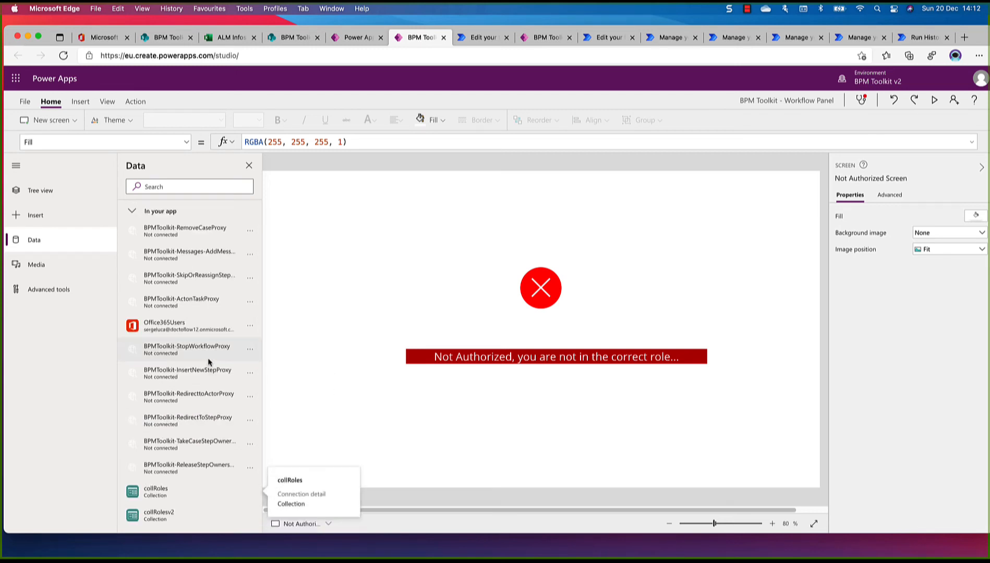
Review the remaining data sources and start adding SharePoint data through the existing SharePoint connection
scroll(206, 359, down, 2)
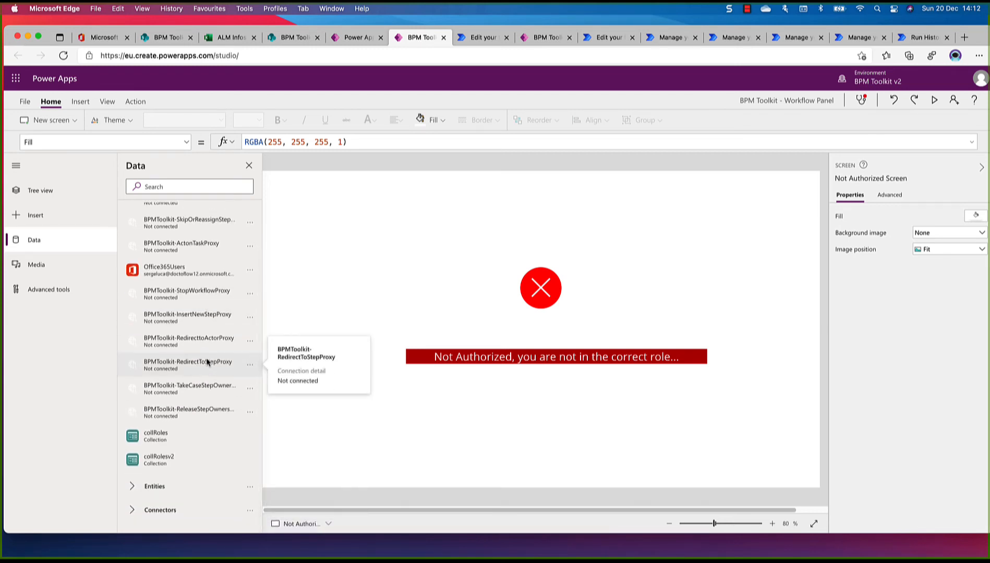
scroll(206, 360, up, 2)
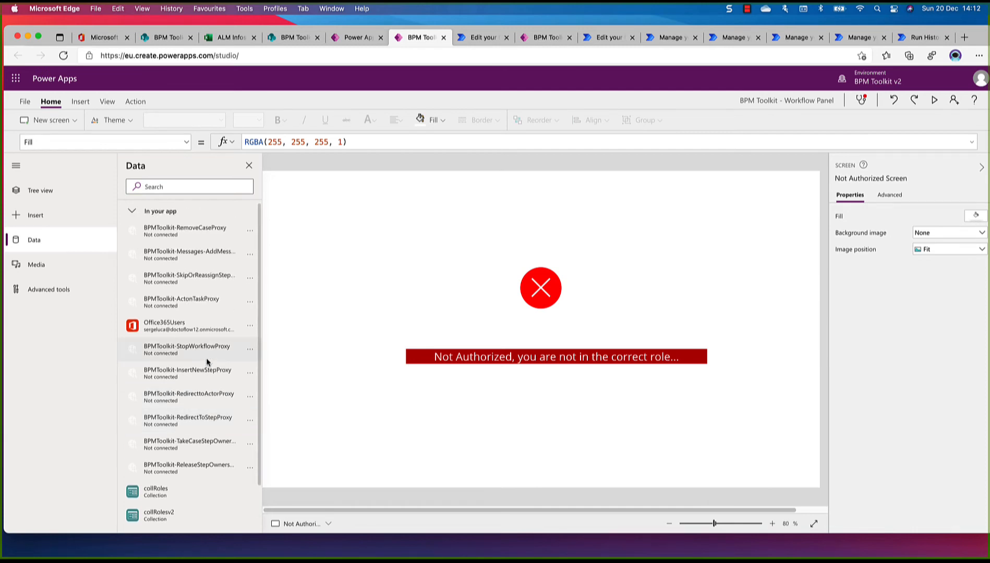
scroll(187, 353, down, 2)
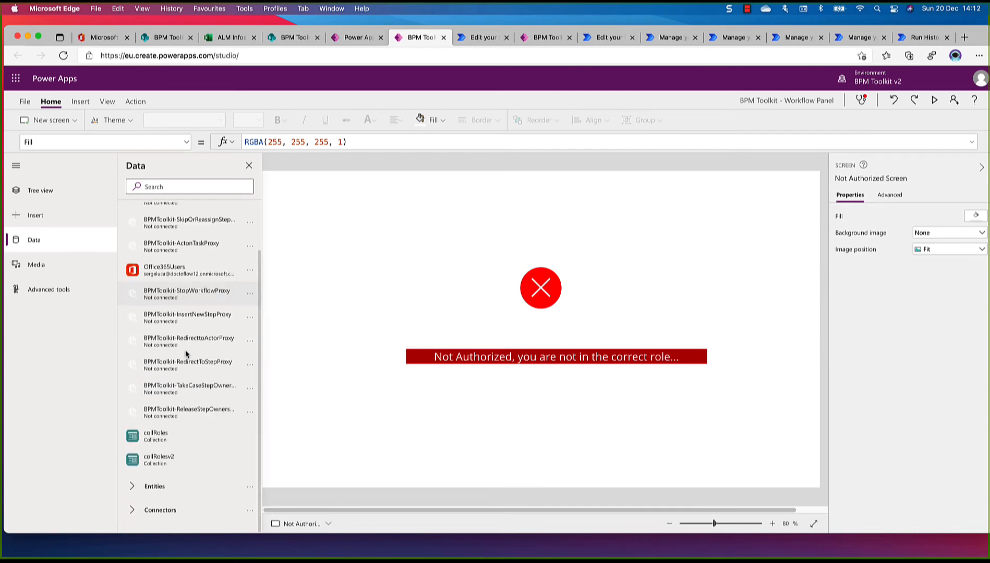
click(162, 512)
scroll(190, 449, down, 3)
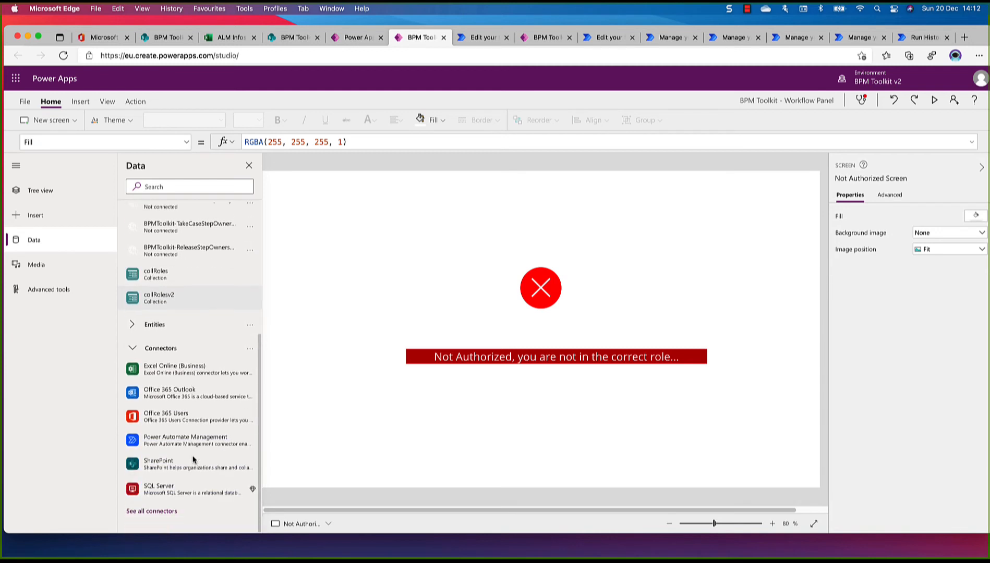
click(160, 468)
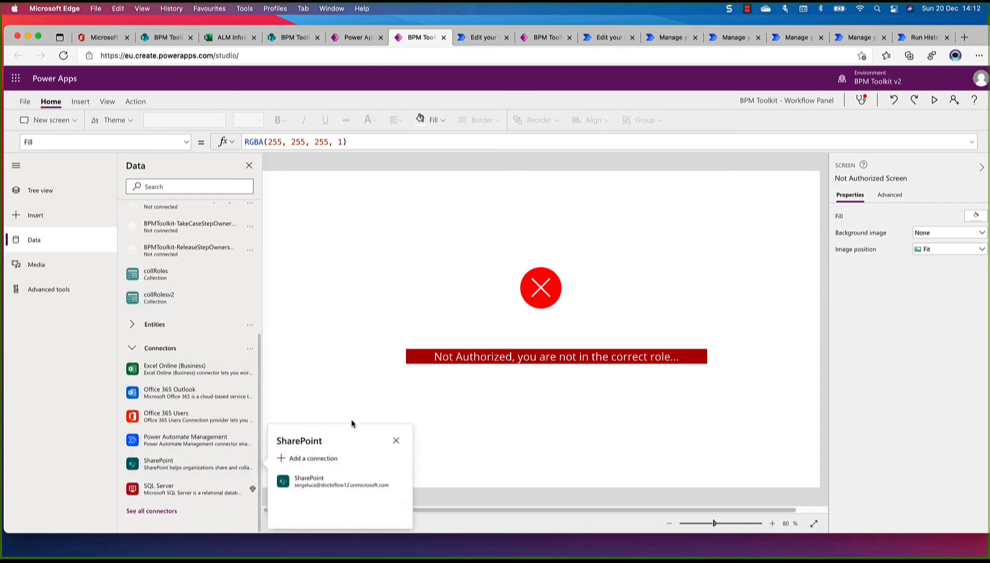
click(303, 487)
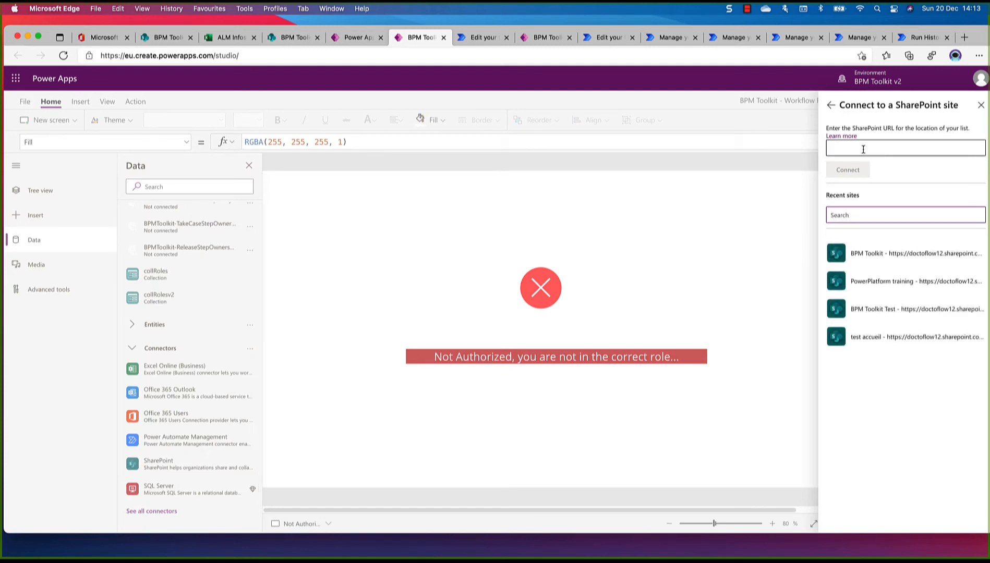
click(167, 37)
right_click(213, 57)
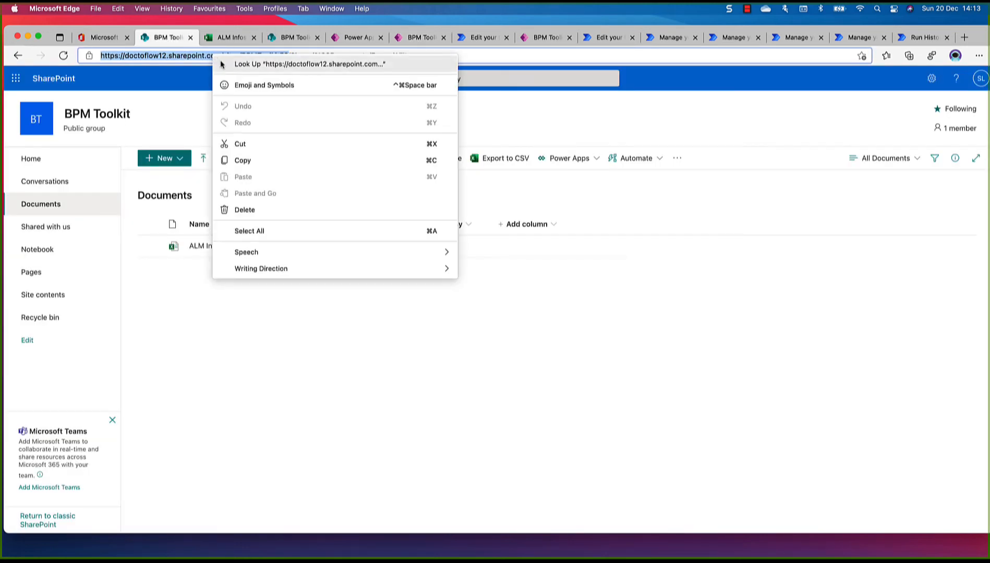
click(248, 158)
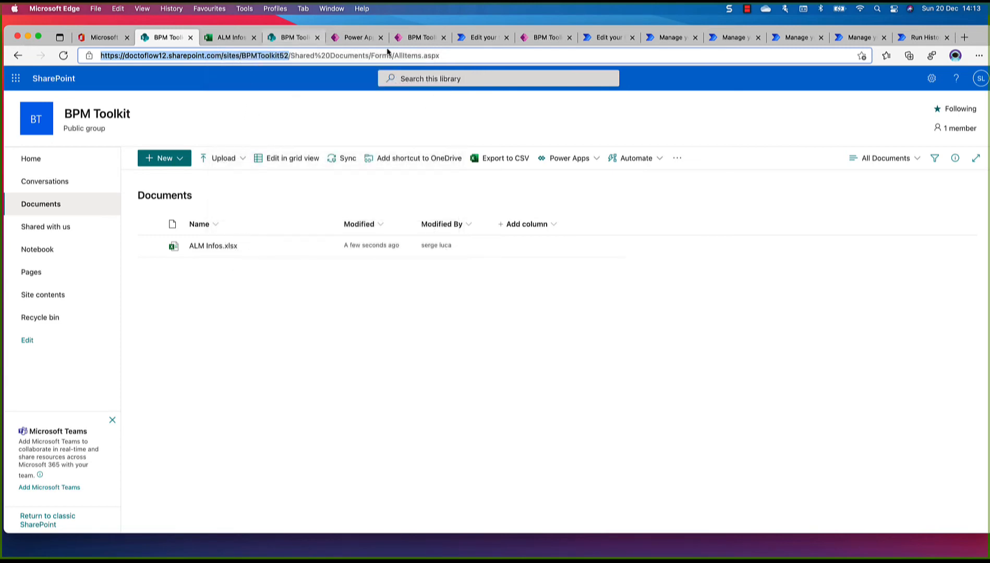
click(414, 37)
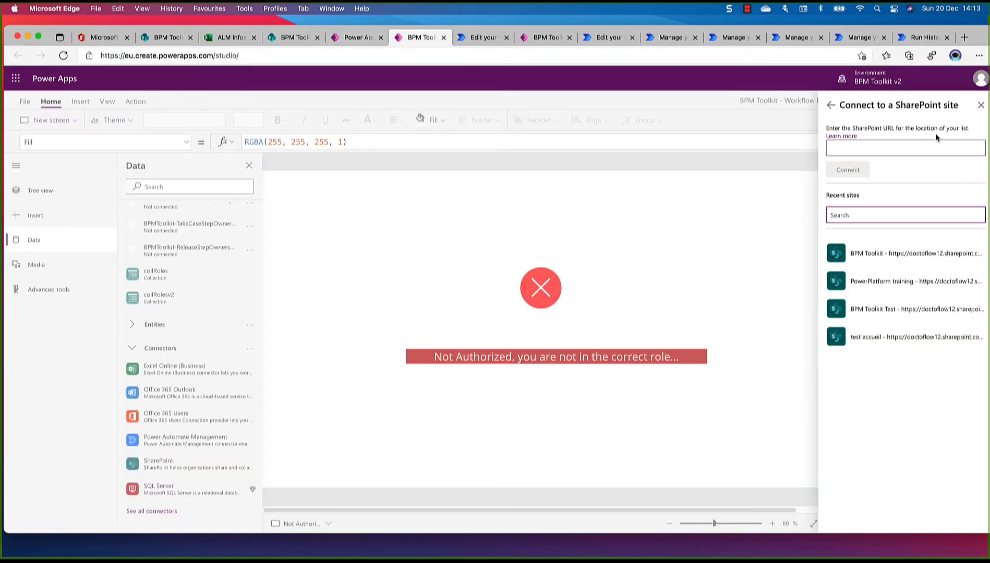
click(903, 145)
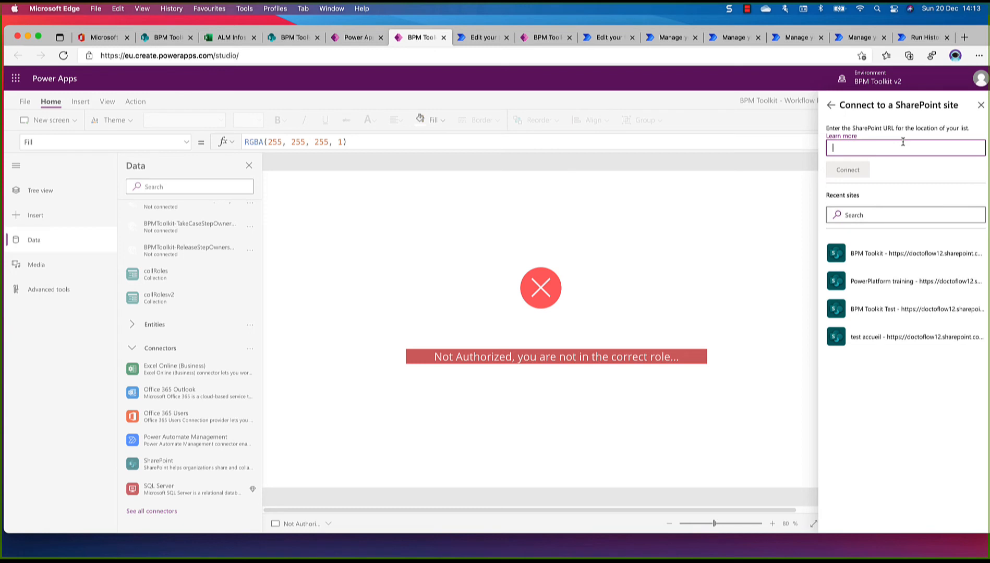
key(super+v)
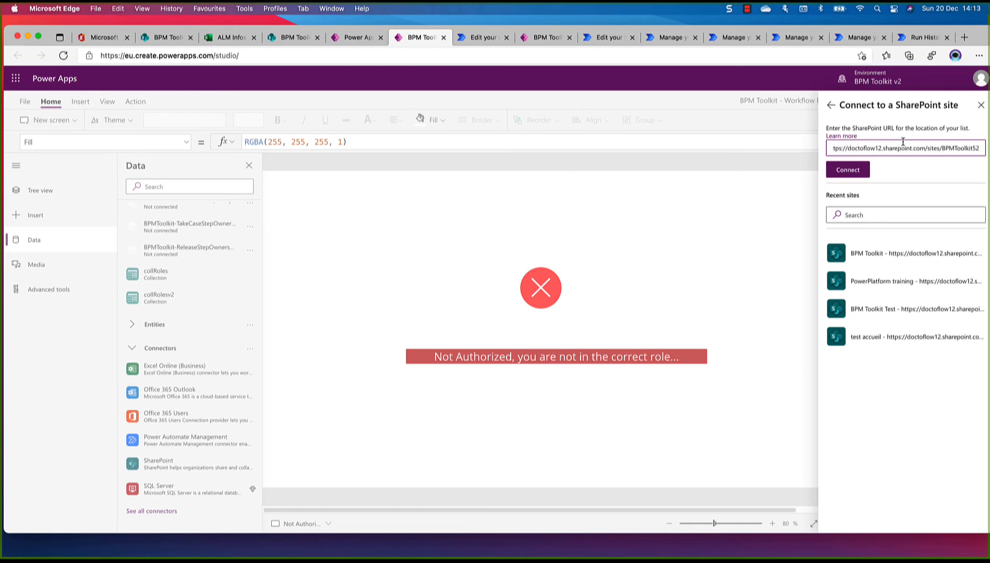
click(867, 169)
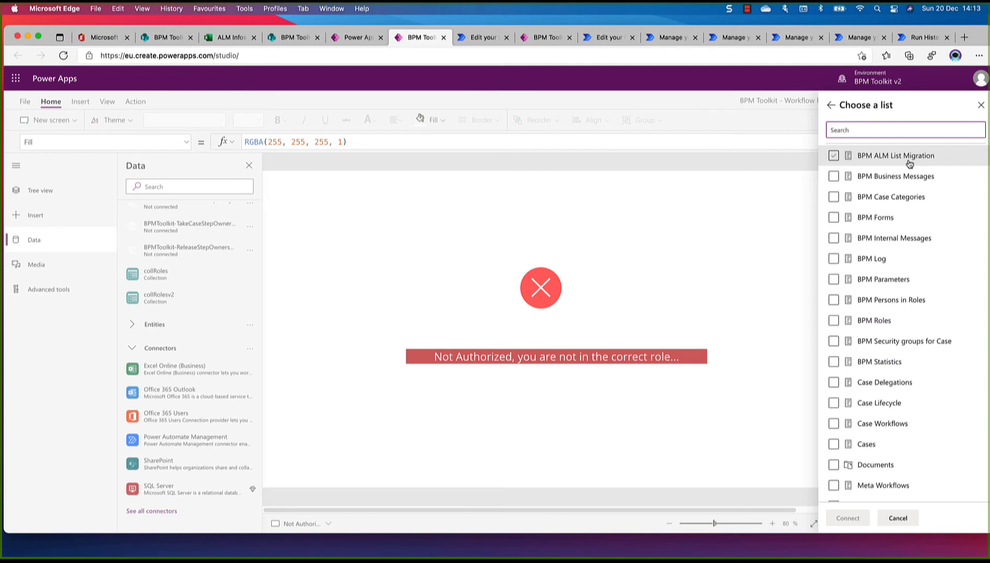
Connect the BPM Internal Messages, BPM Parameters, BPM Persons in Roles, BPM Roles, Case Lifecycle, Case Workflows and Cases lists to the app
scroll(881, 246, down, 3)
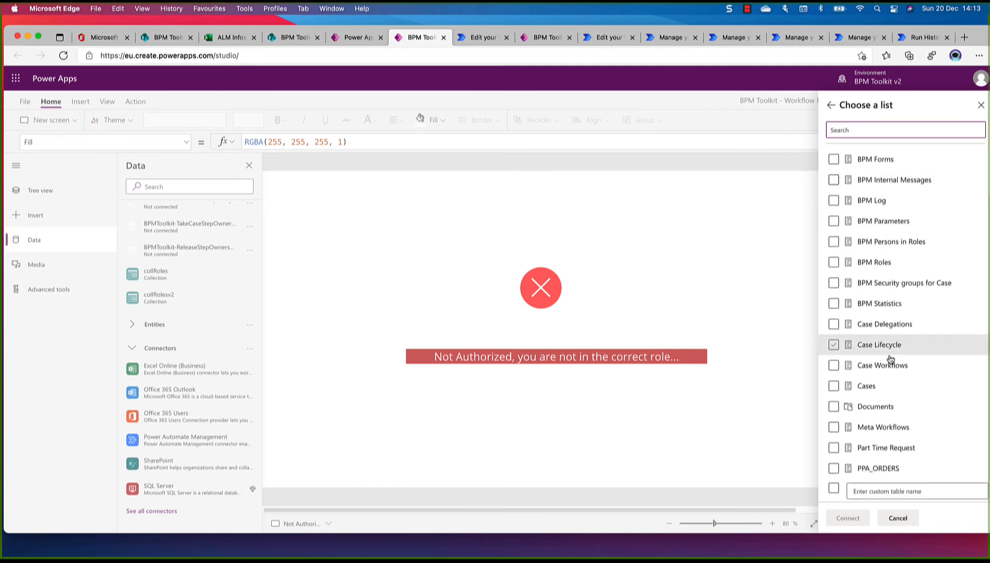
click(834, 387)
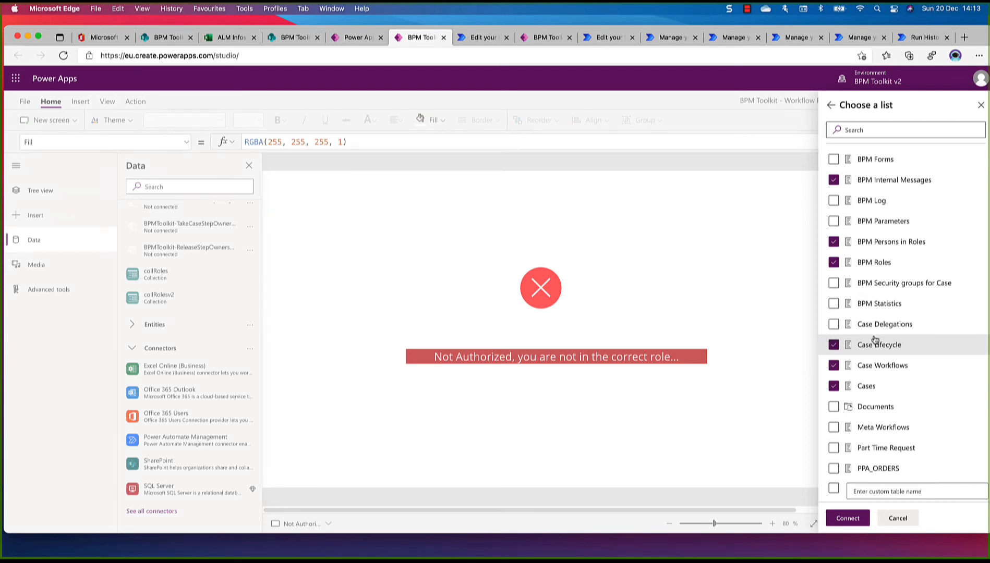
click(833, 224)
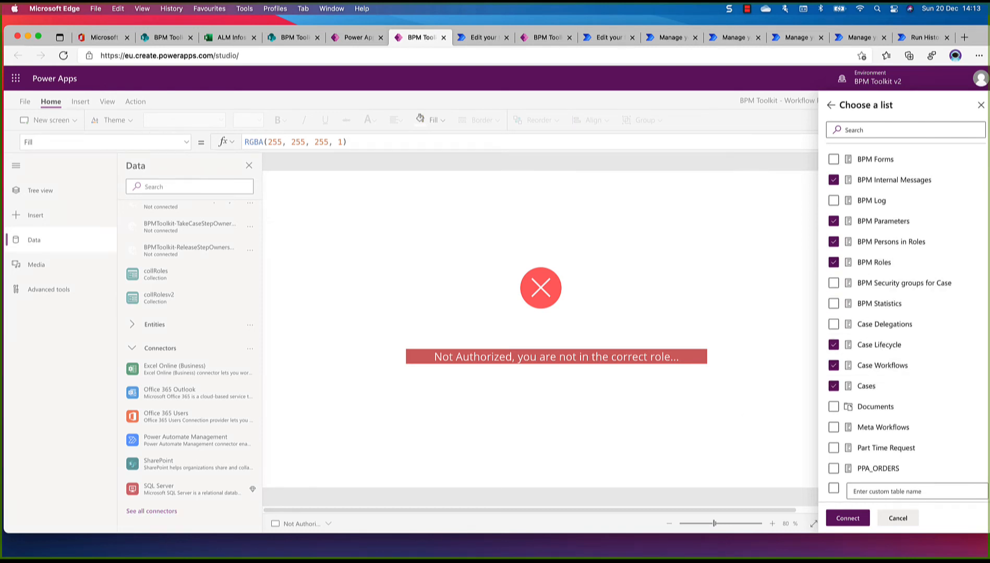
click(844, 520)
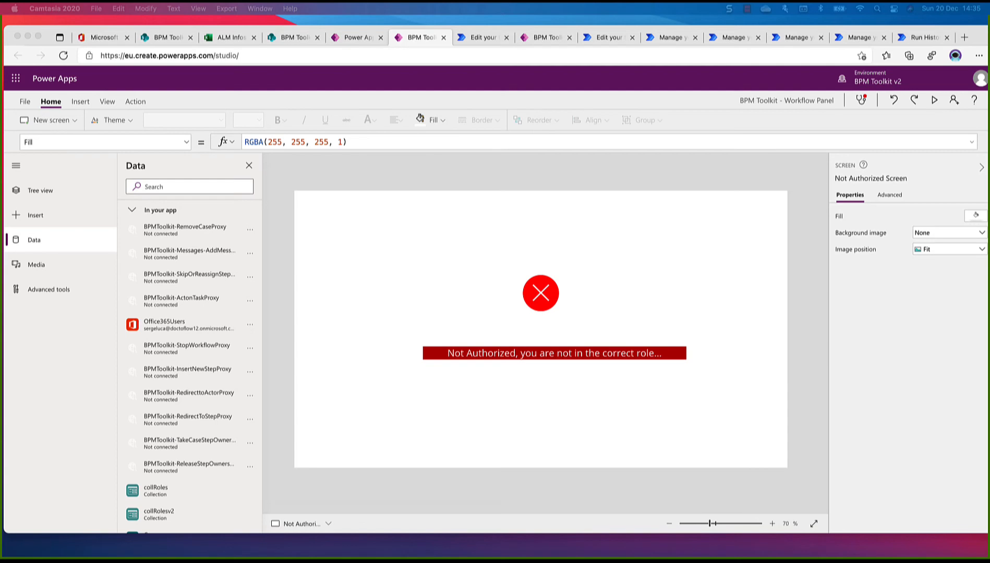
Capture a screenshot of the app's data source list and check the details of the first BPMToolkit proxy flows
key(ctrl+shift+c)
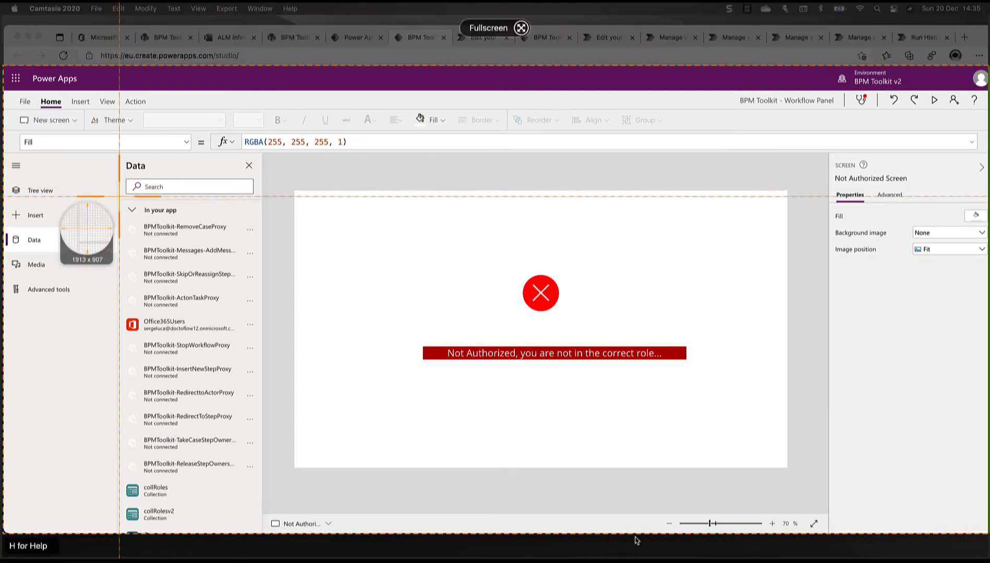
drag(118, 198, 251, 479)
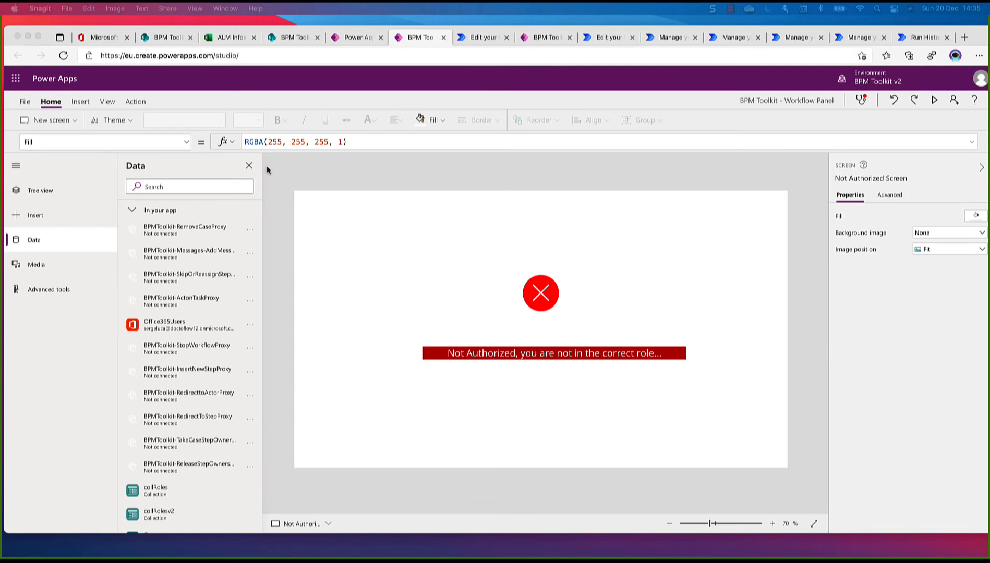
click(250, 235)
mouse_move(251, 235)
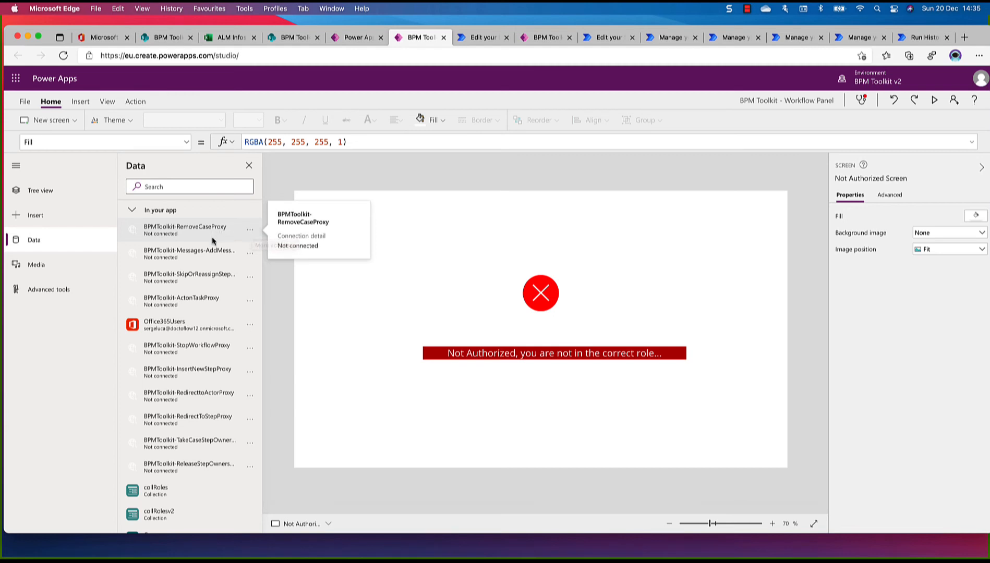
mouse_move(216, 254)
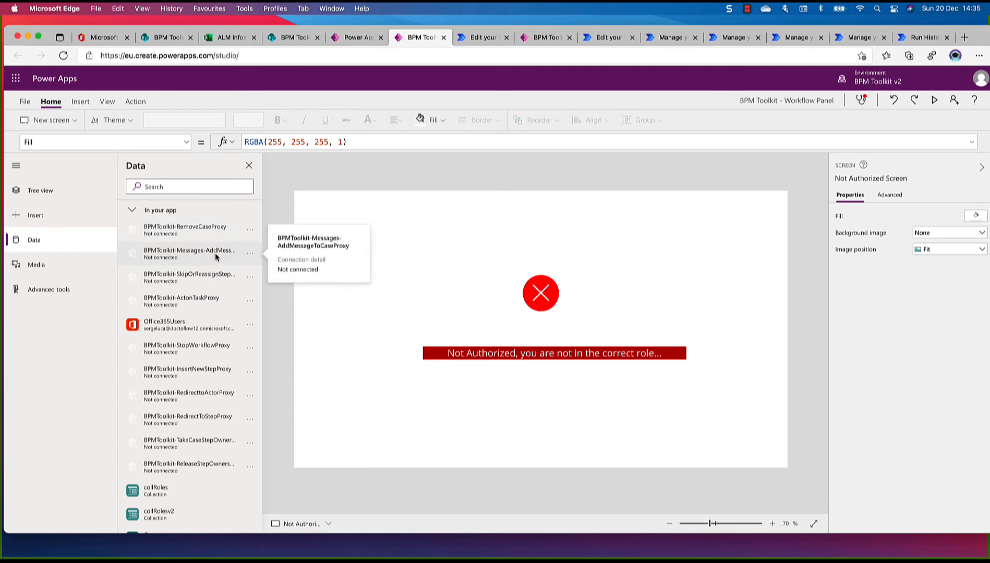
mouse_move(184, 228)
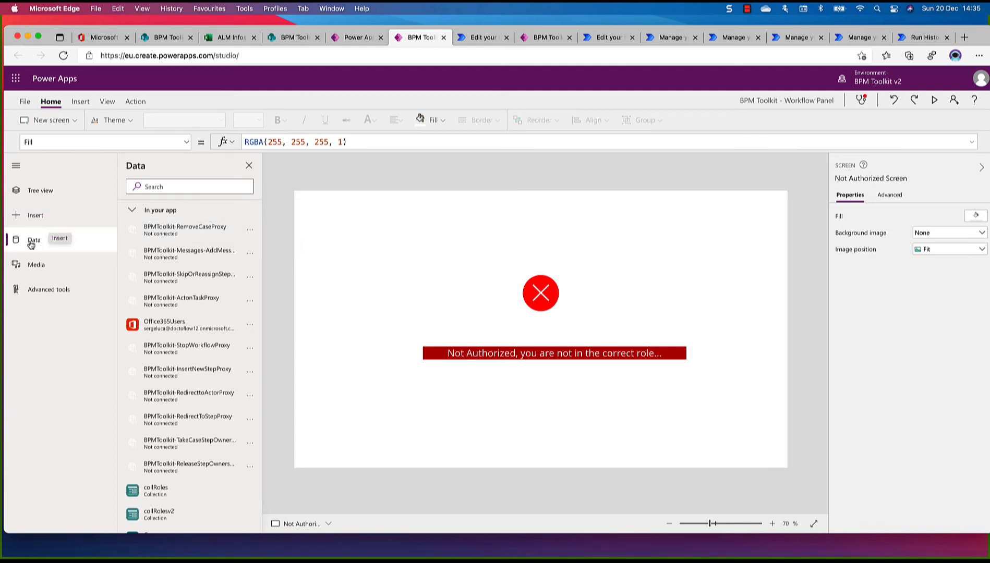
Add a new blank screen to the Workflow Panel app
click(38, 193)
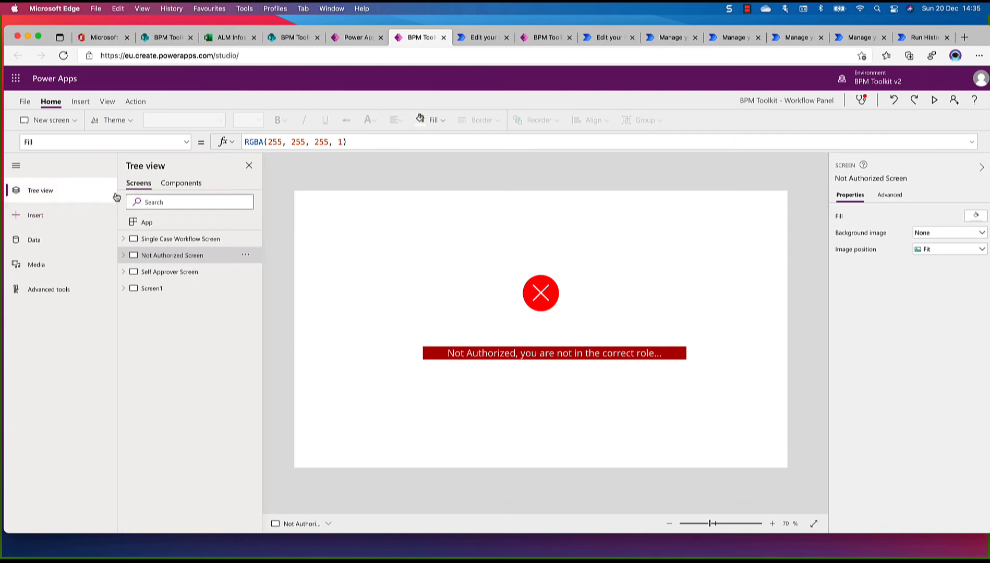
click(153, 289)
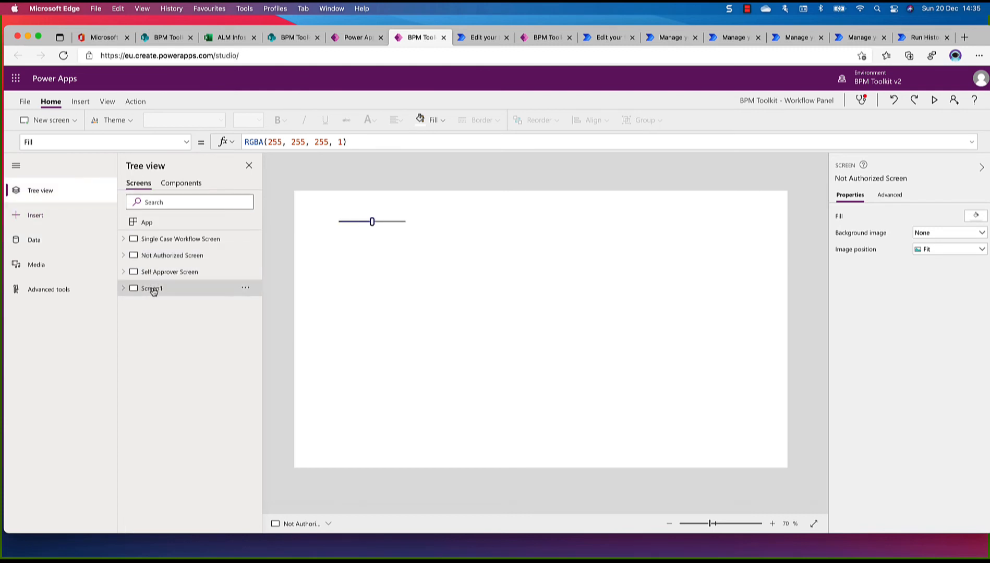
click(51, 121)
click(52, 123)
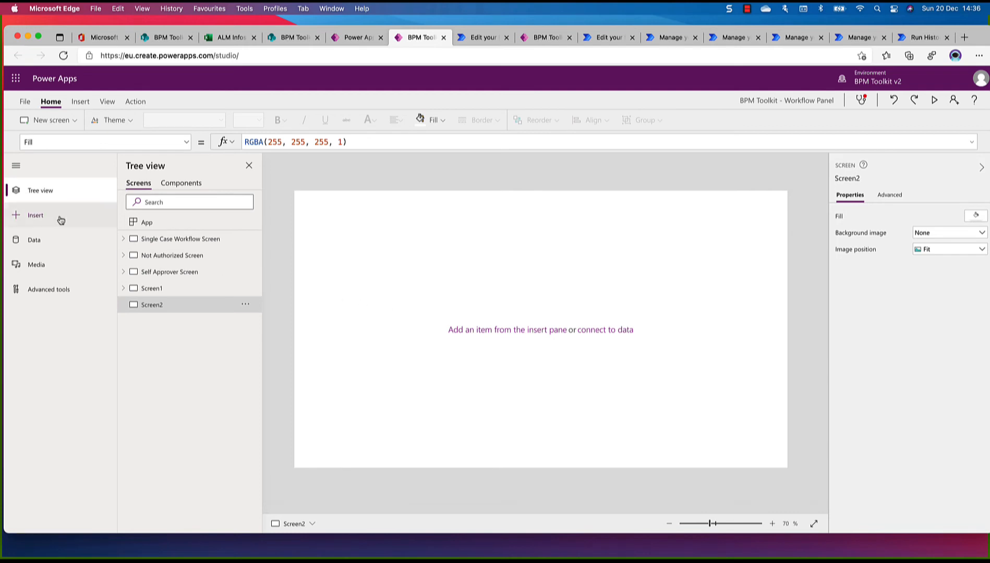
Remove the BPMToolkit-RemoveCaseProxy flow from the app's data sources
click(28, 241)
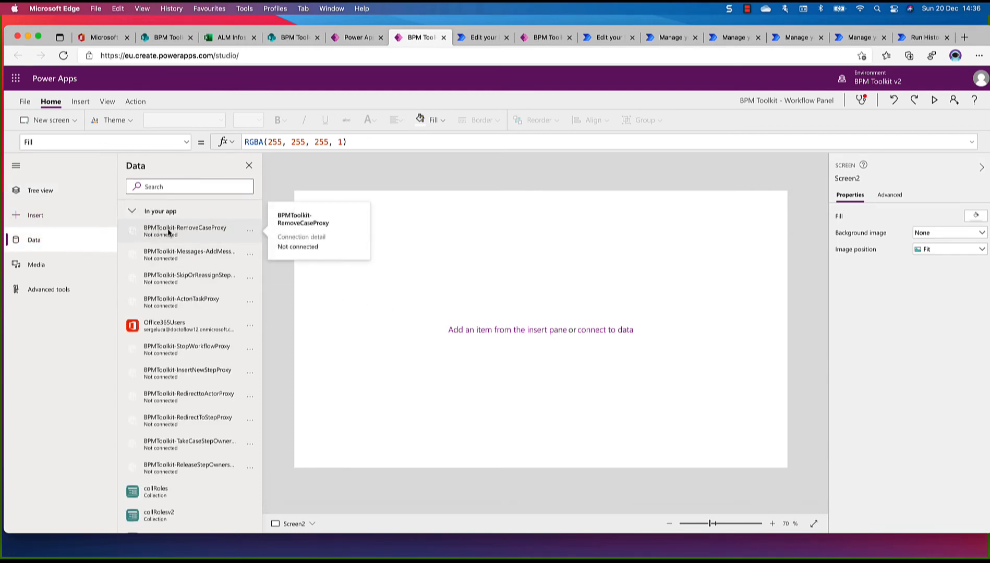
click(251, 235)
click(268, 251)
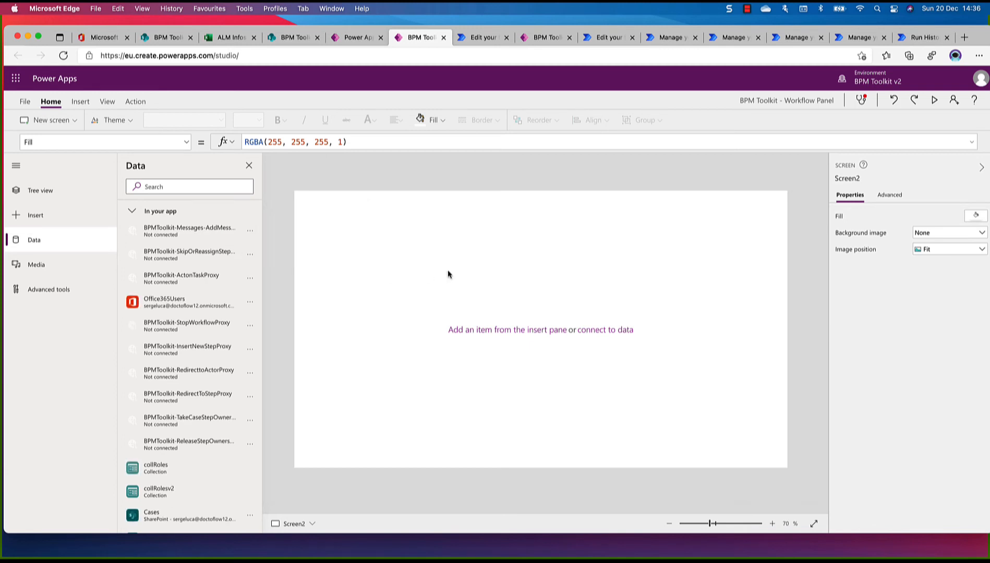
Open the list of Power Automate flows available for the new screen and locate the first BPM Toolkit - Remove Case entry
click(139, 102)
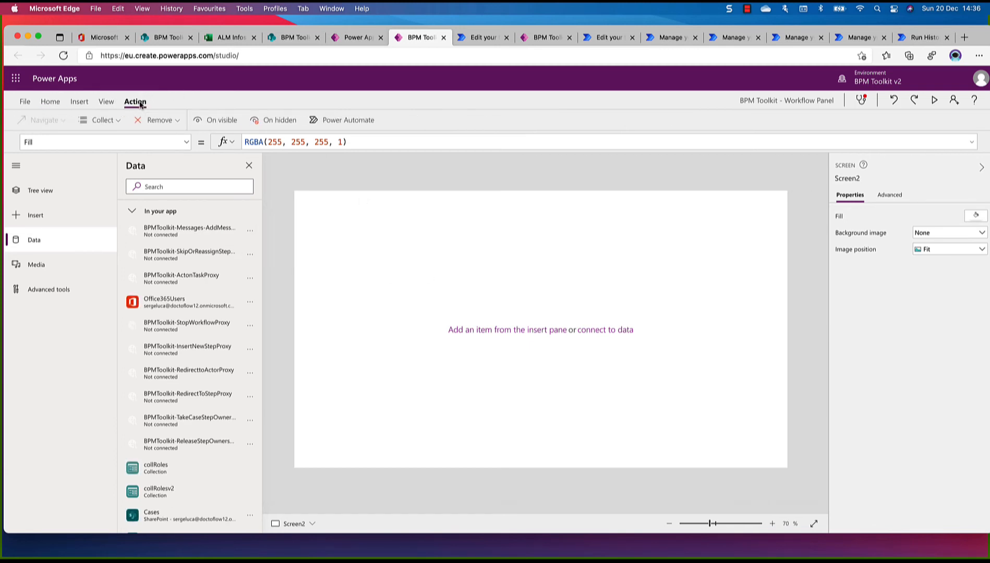
click(351, 120)
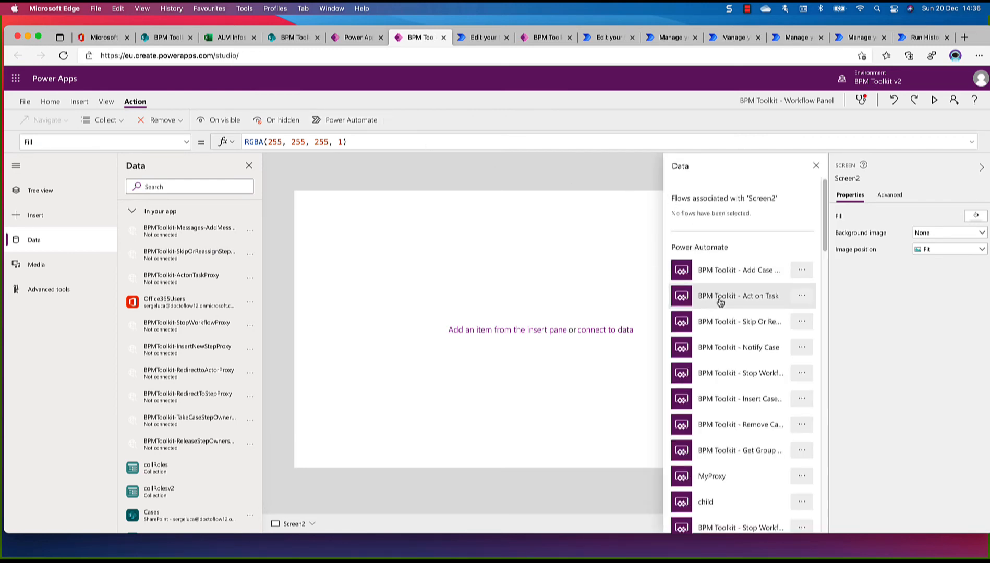
scroll(720, 303, down, 2)
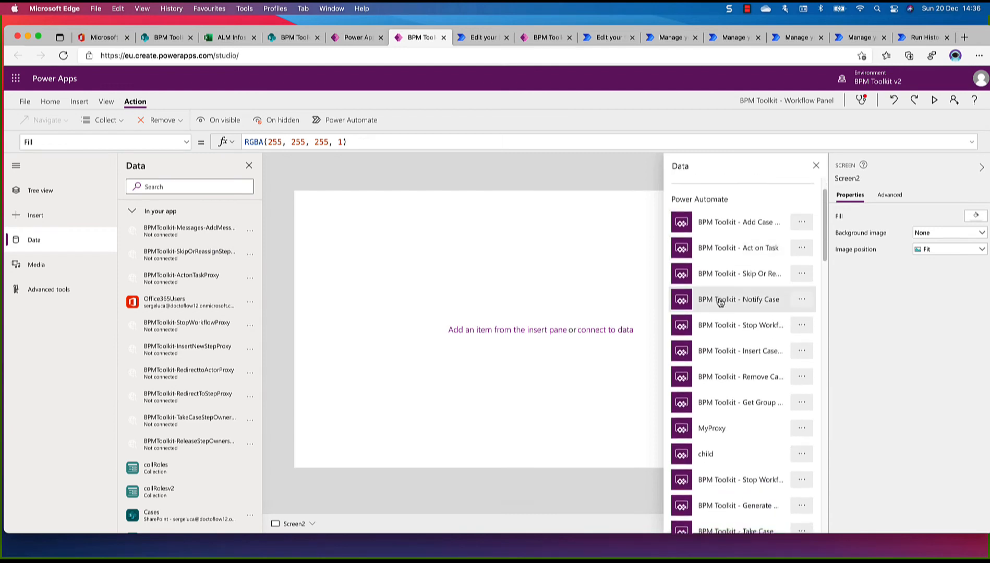
scroll(721, 303, up, 2)
scroll(721, 303, down, 6)
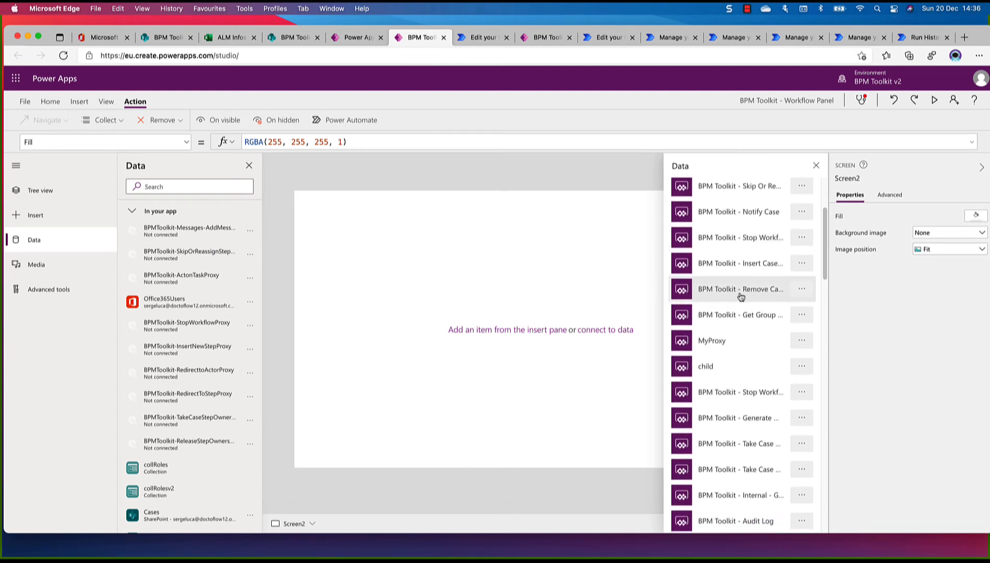
Open the first BPM Toolkit - Remove Case flow for editing, check its definition, and return to the Workflow Panel app
click(803, 291)
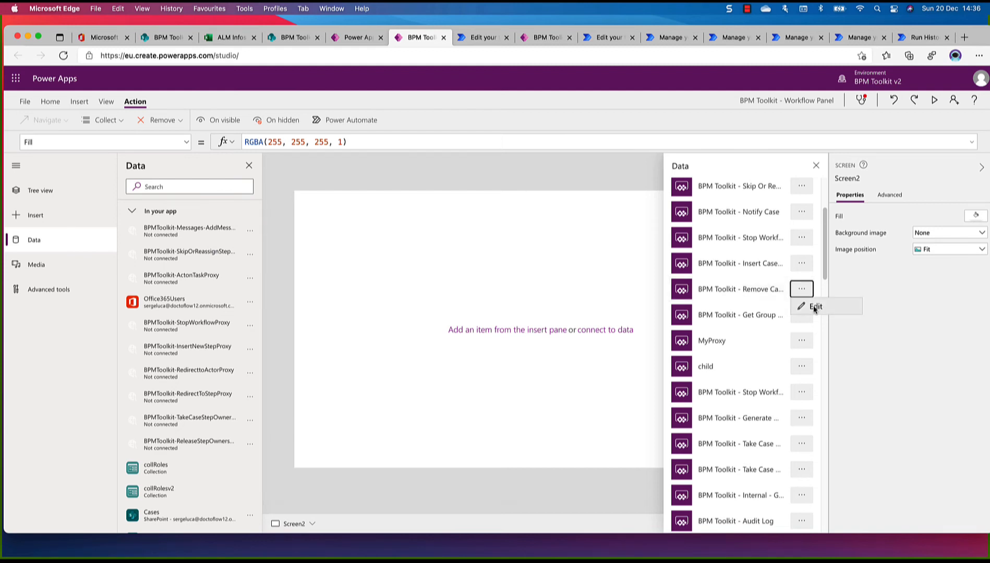
click(814, 309)
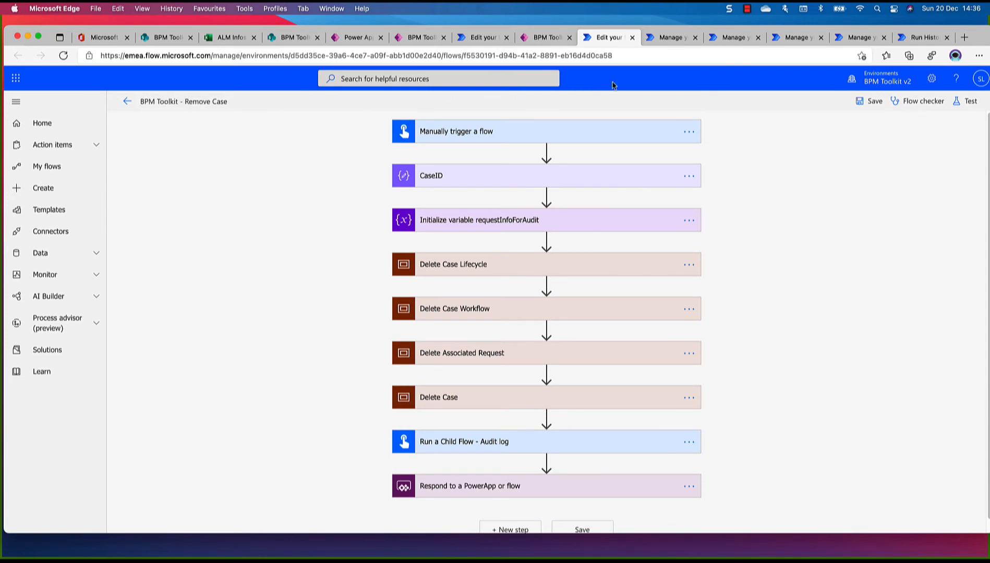
click(632, 38)
click(530, 37)
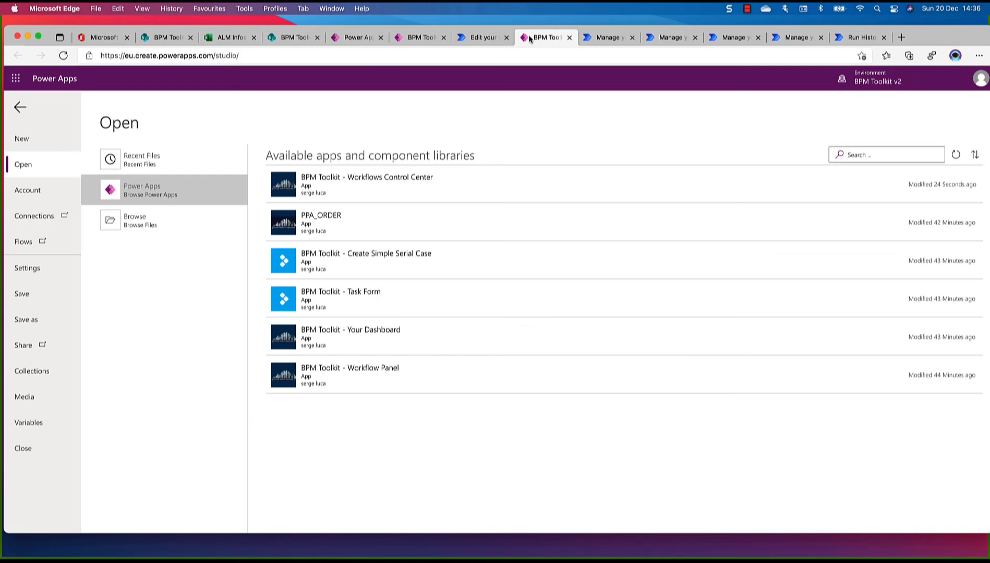
click(421, 38)
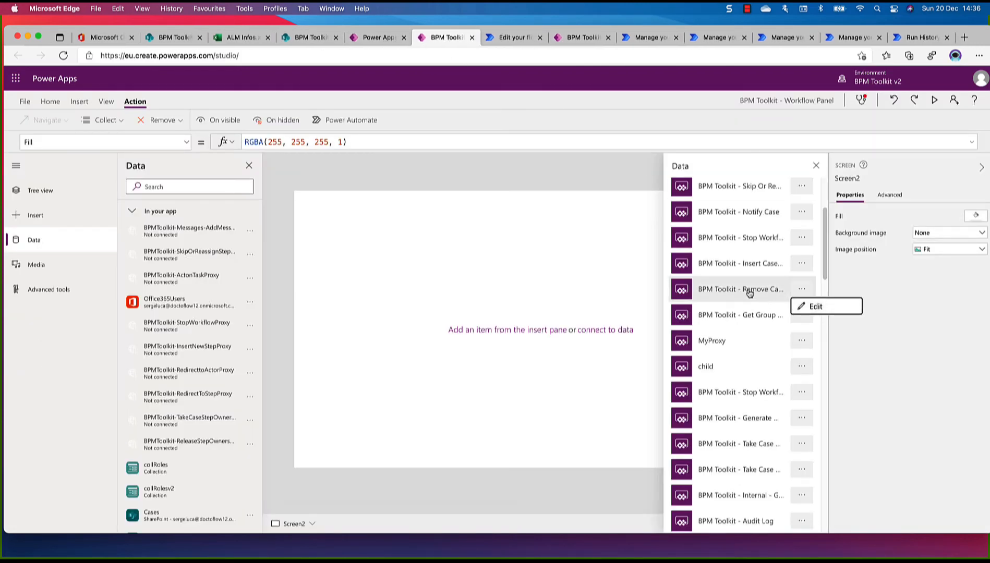
Find the other Remove Case entry further down the flow list and try to open it for editing to identify it
scroll(749, 294, down, 8)
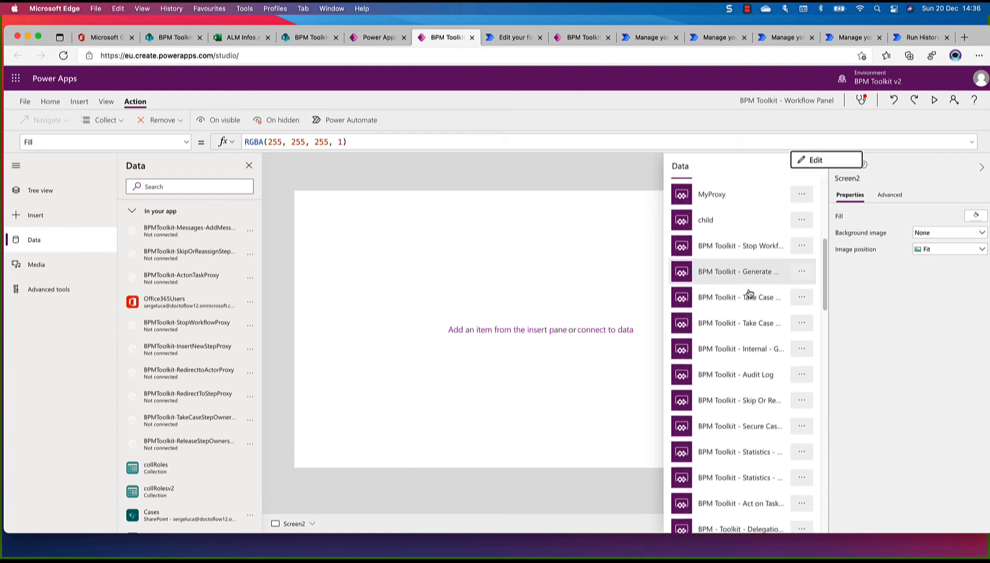
scroll(749, 294, down, 8)
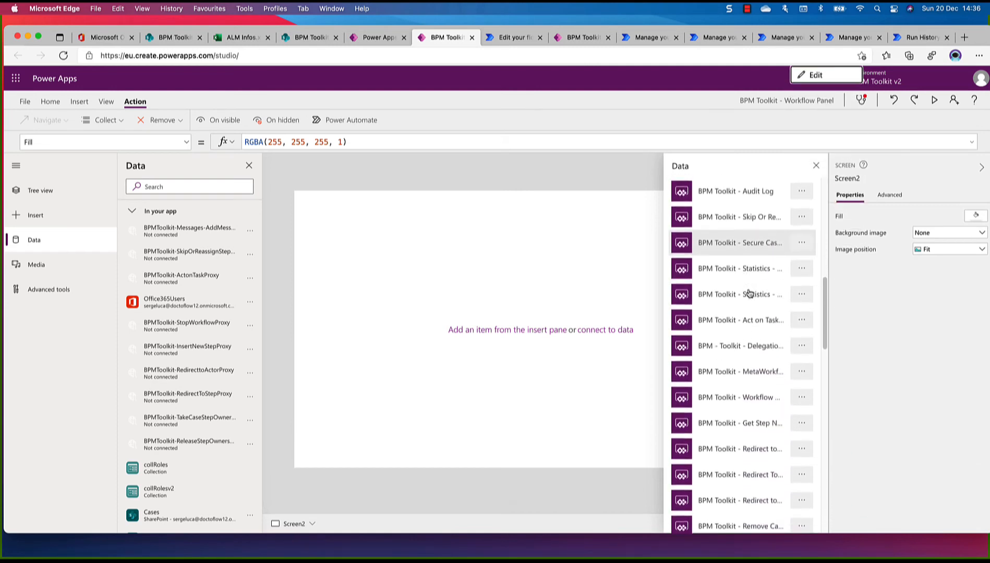
scroll(749, 293, down, 6)
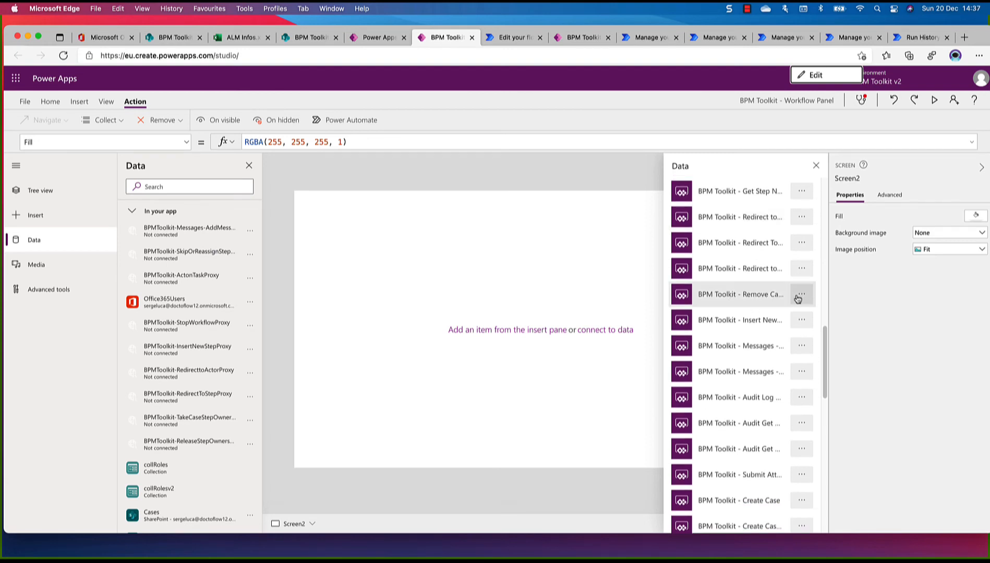
click(804, 298)
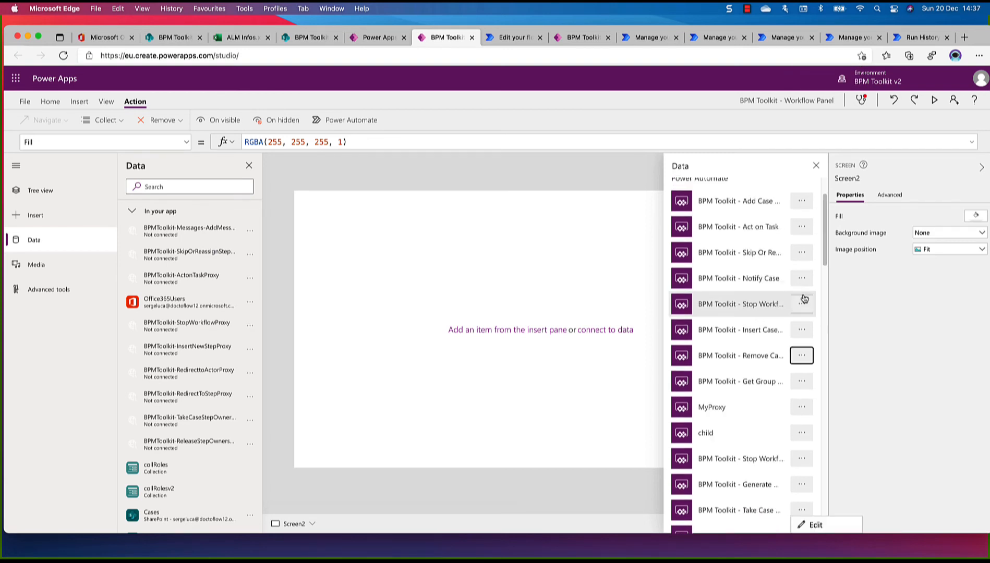
click(804, 358)
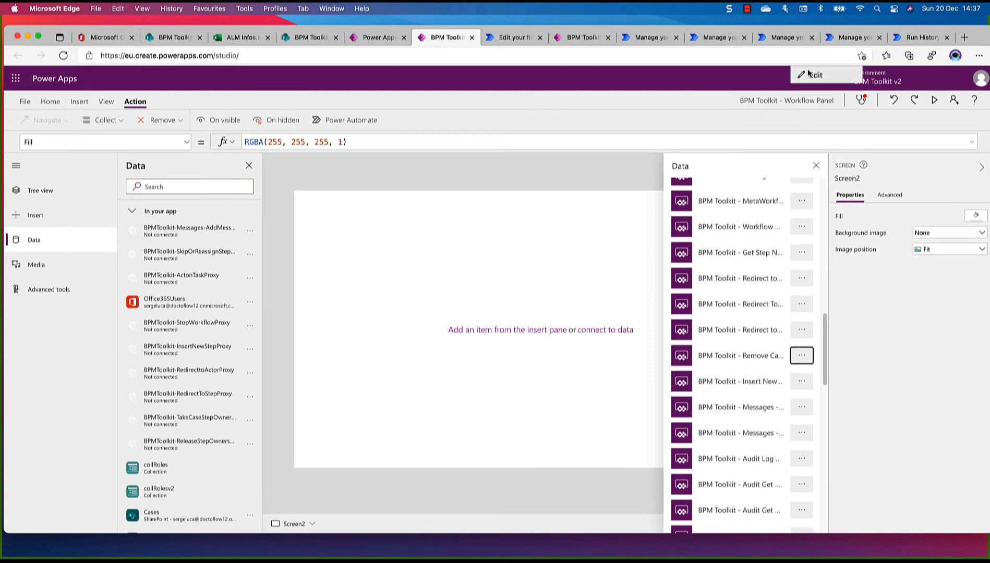
click(809, 75)
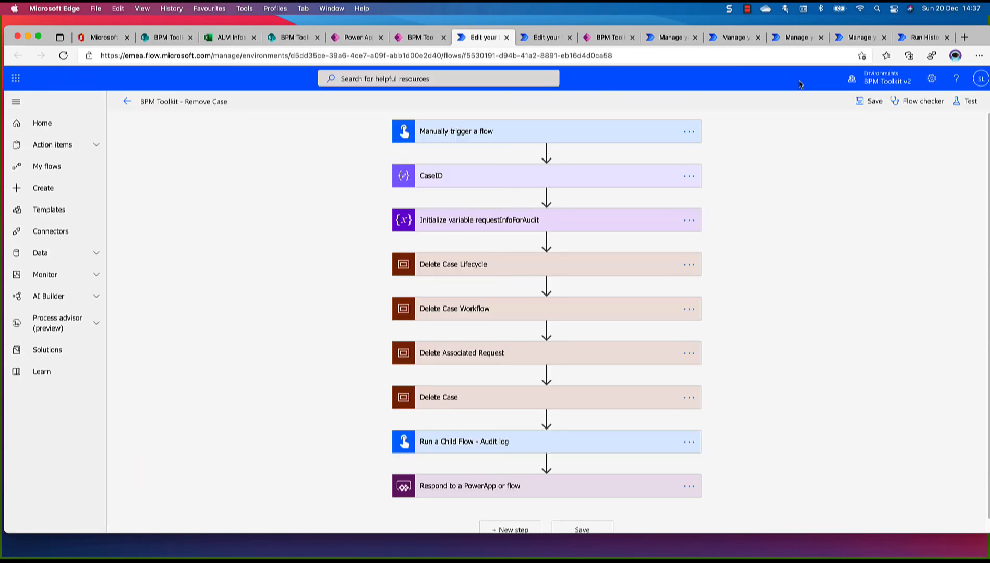
click(506, 38)
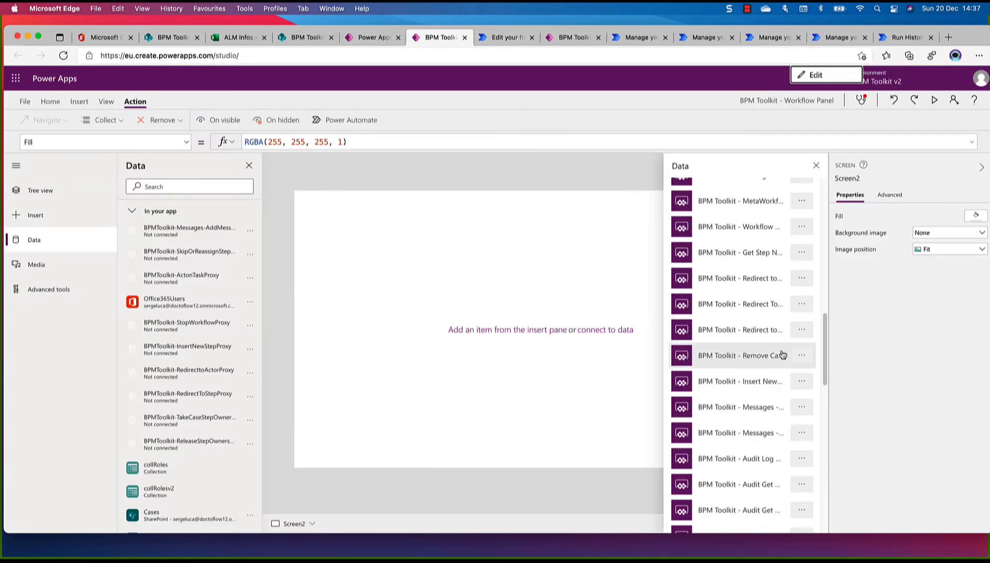
Look through the rest of the available flows for the proxy flow that replaces BPMToolkit-RemoveCaseProxy
scroll(752, 379, down, 5)
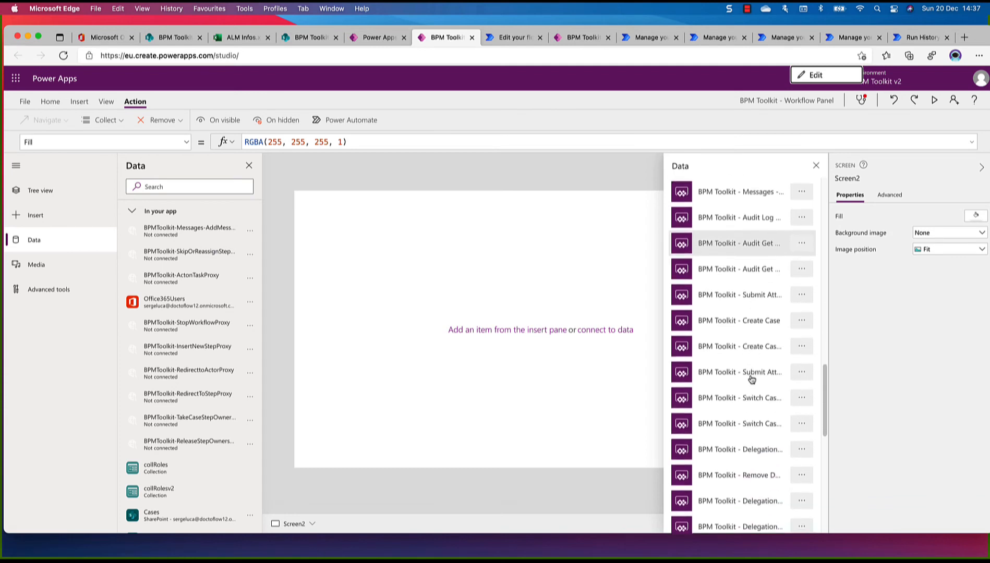
scroll(751, 379, down, 3)
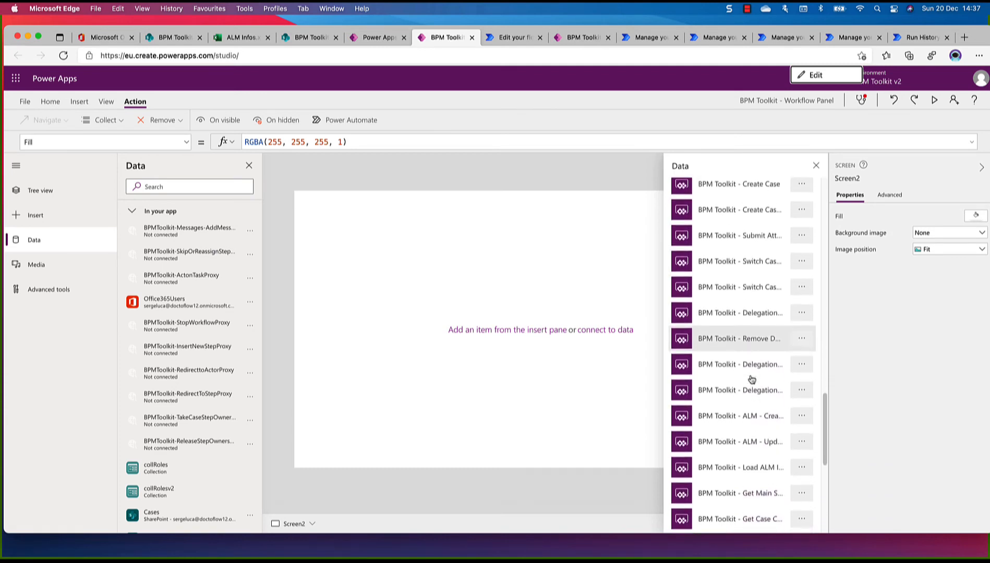
scroll(752, 379, down, 3)
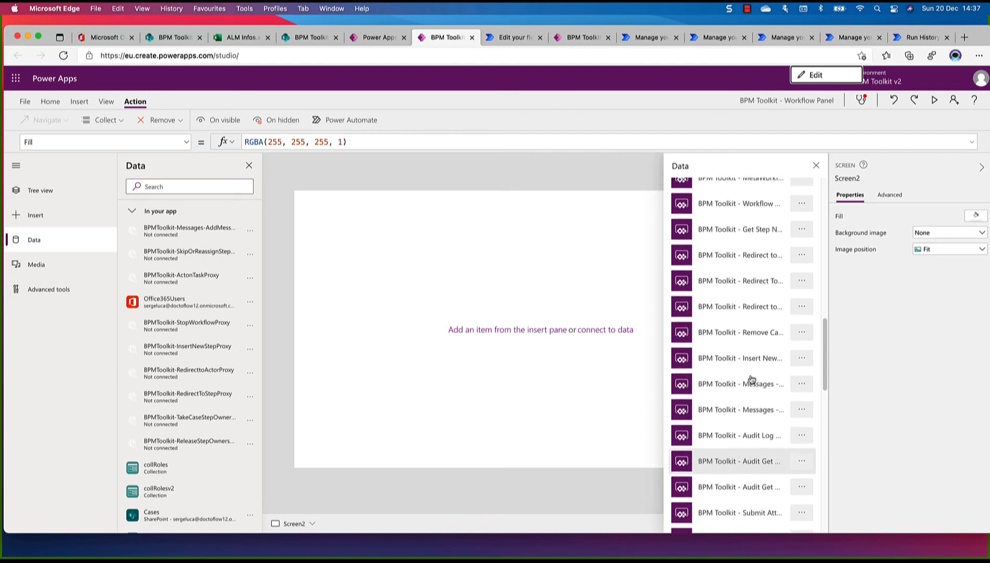
scroll(751, 379, up, 10)
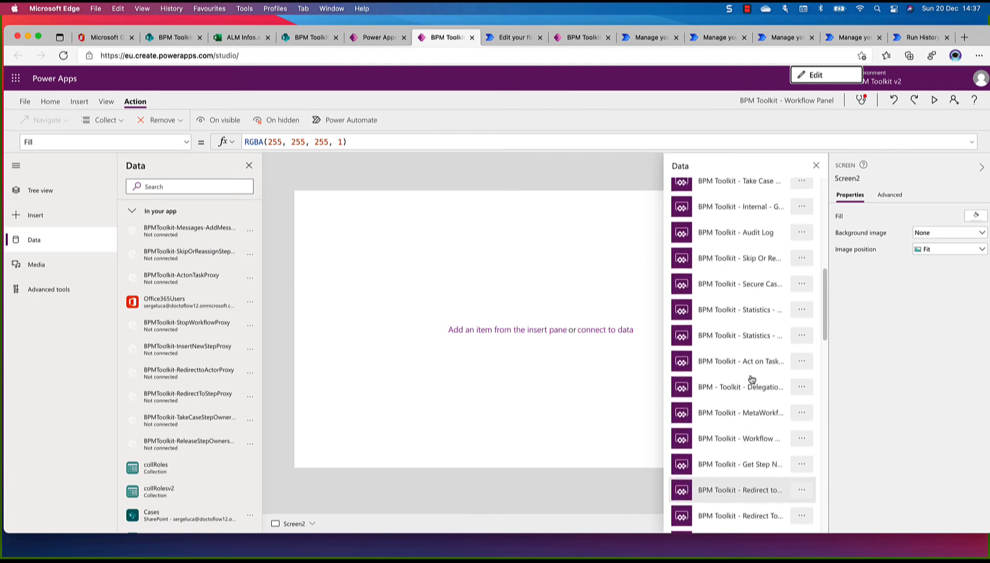
scroll(752, 379, up, 7)
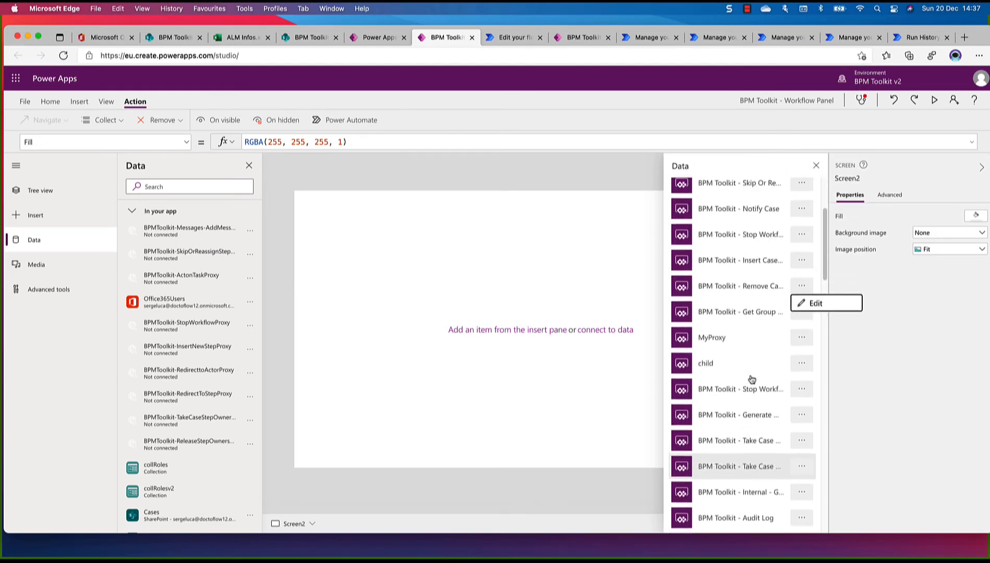
scroll(752, 379, up, 1)
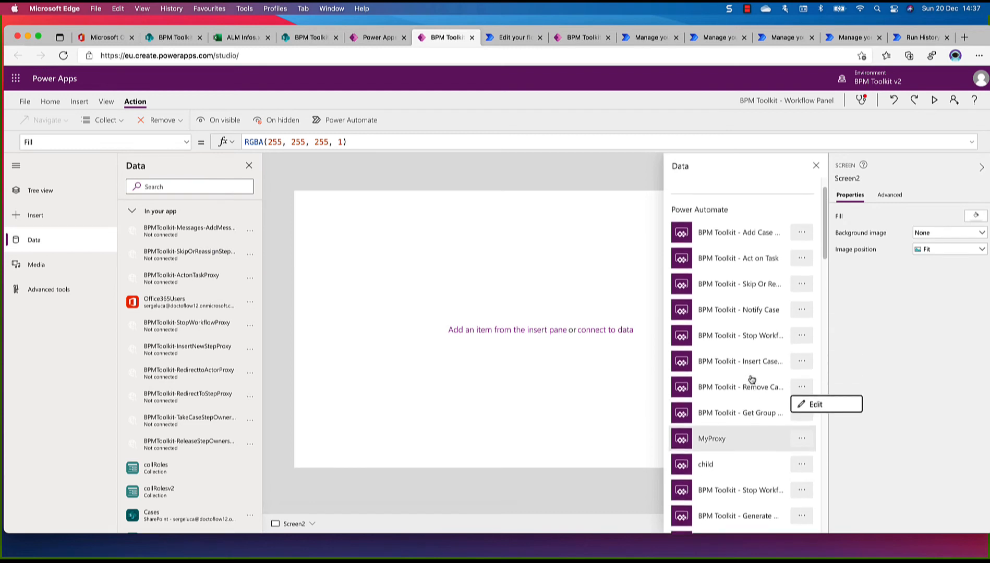
scroll(751, 379, up, 2)
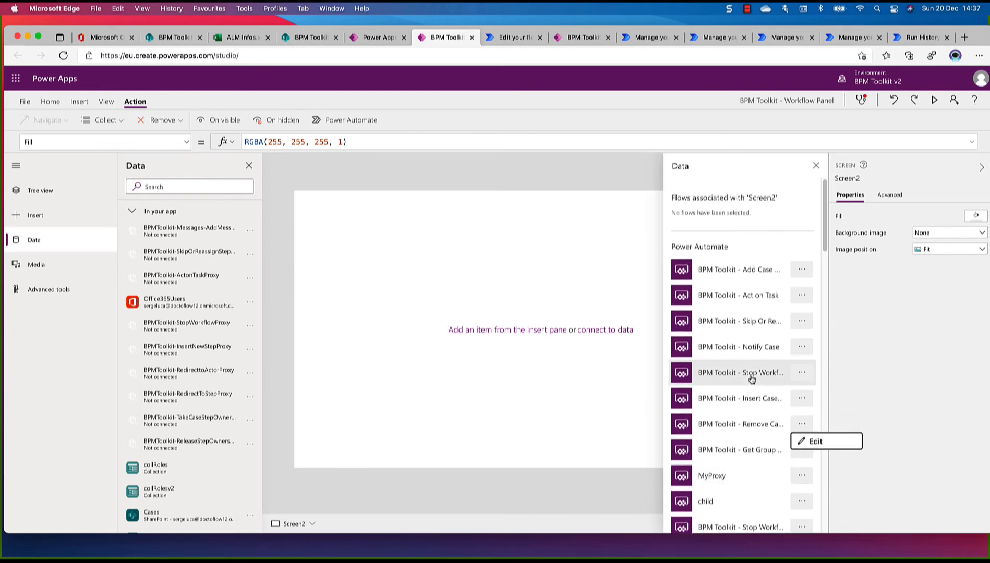
Open the upper BPM Toolkit - Remove Case flow for editing, check its definition, and return to the Workflow Panel app
scroll(751, 379, down, 5)
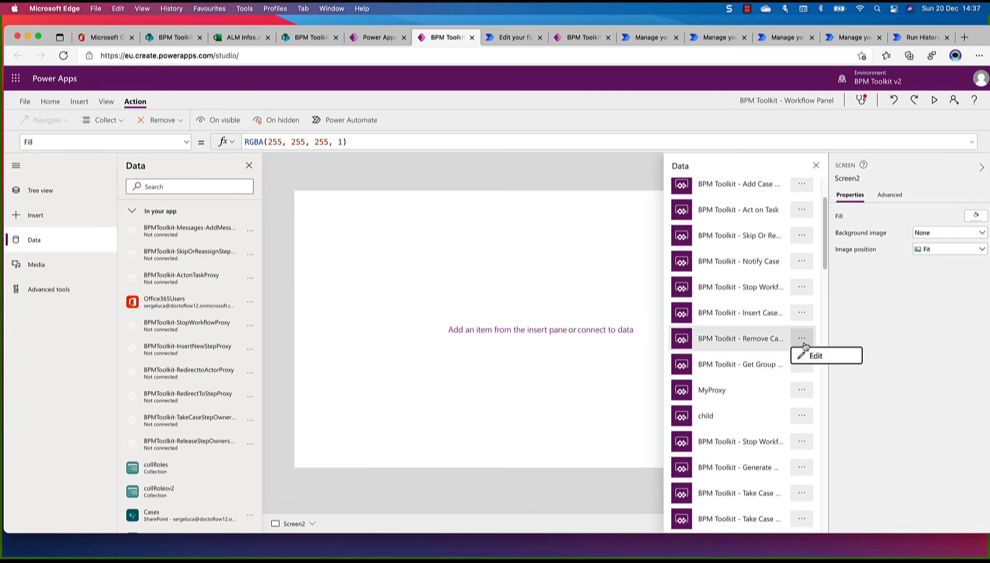
click(804, 340)
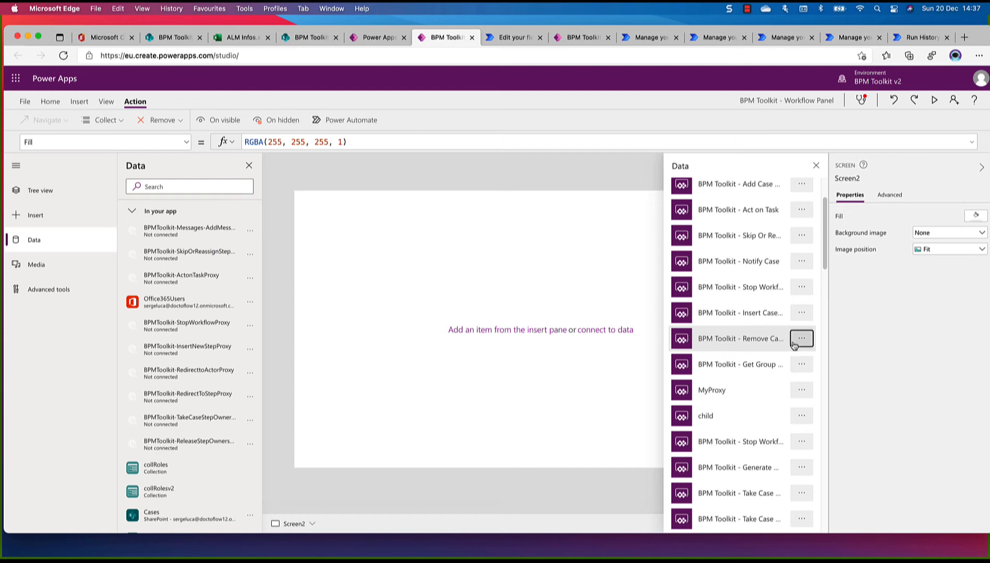
click(804, 344)
click(815, 357)
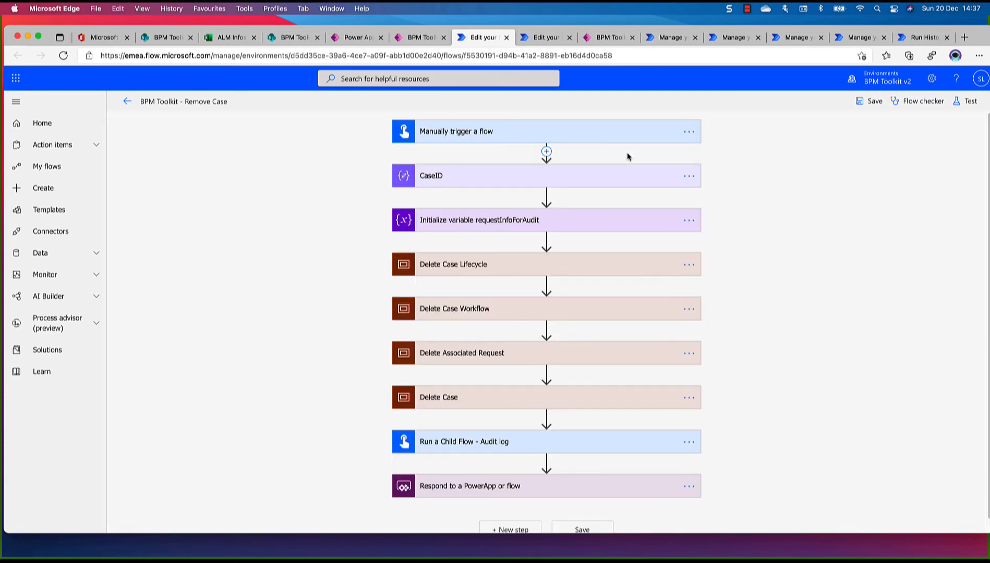
click(506, 37)
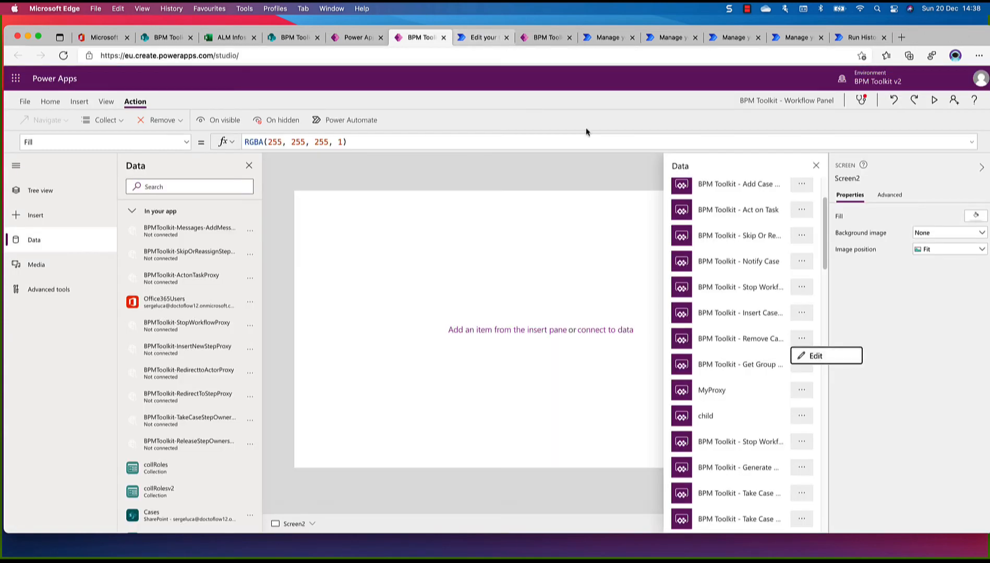
Locate the second Remove Case entry below the Redirect flows, try to open it for editing, and close the opened flow page
scroll(756, 349, down, 5)
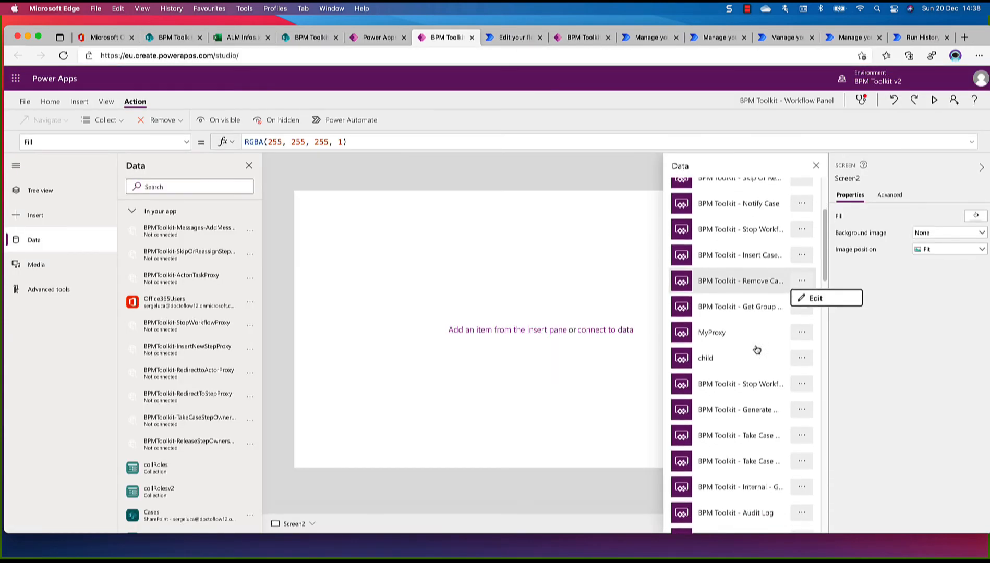
scroll(757, 349, down, 6)
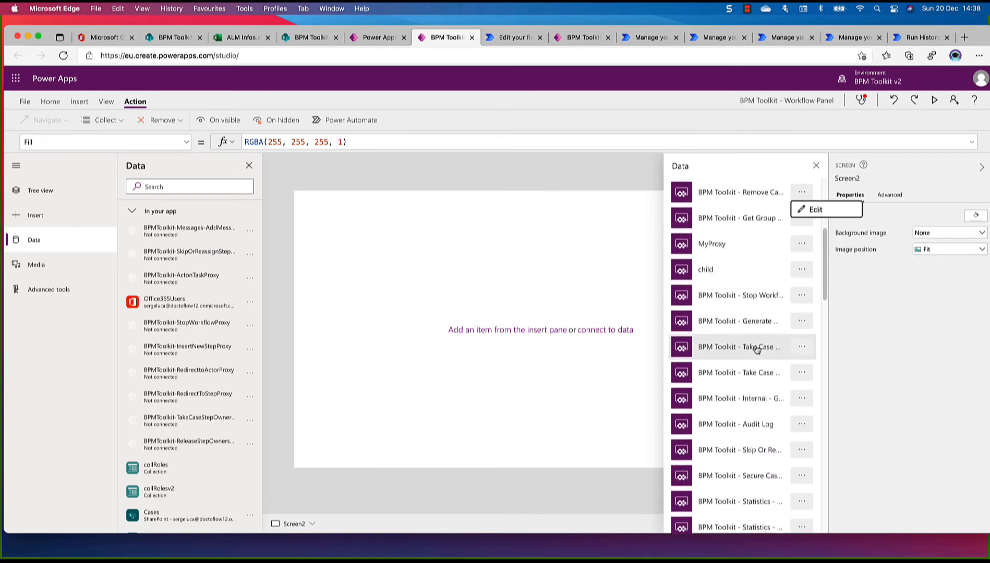
scroll(757, 349, down, 6)
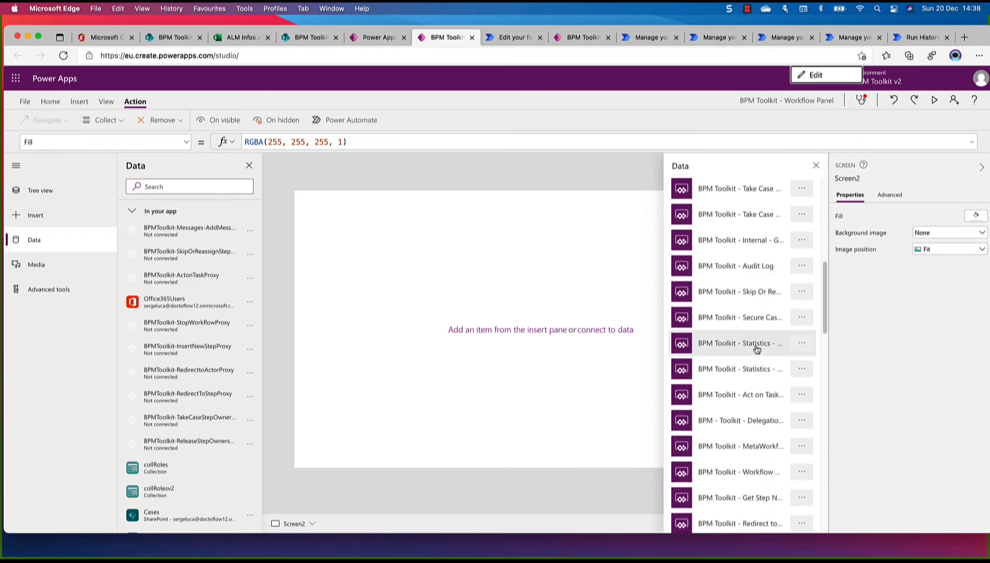
scroll(757, 349, down, 4)
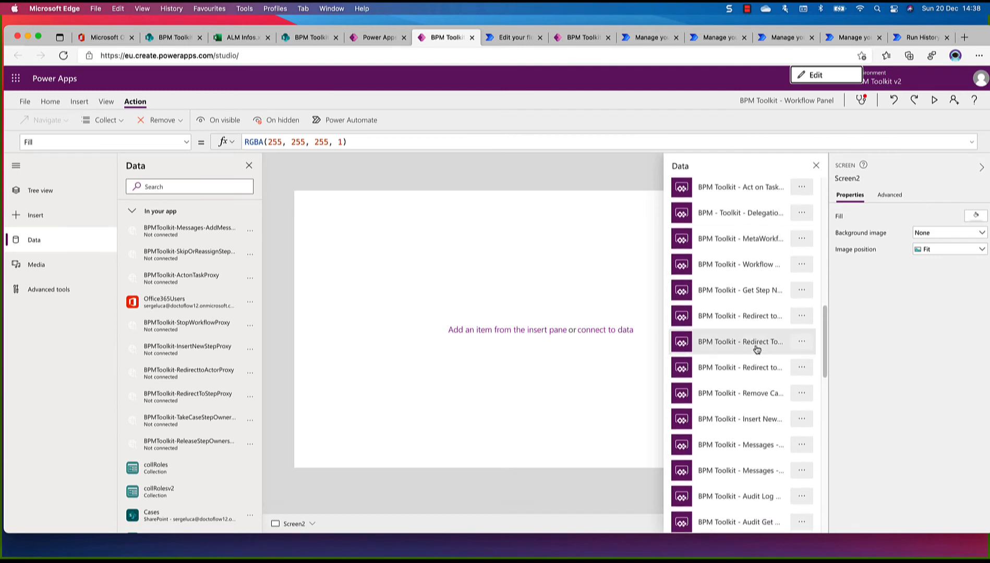
click(798, 326)
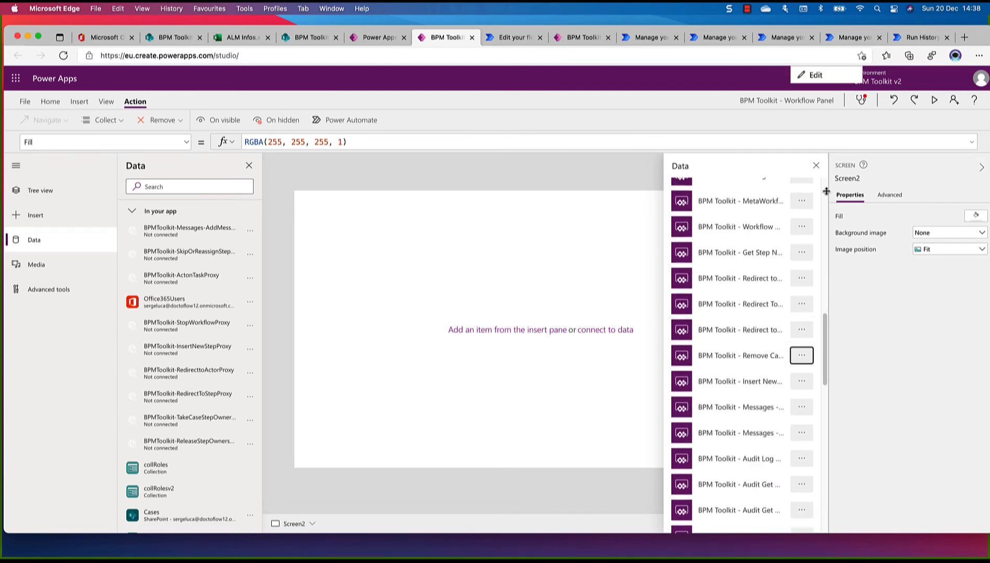
click(811, 74)
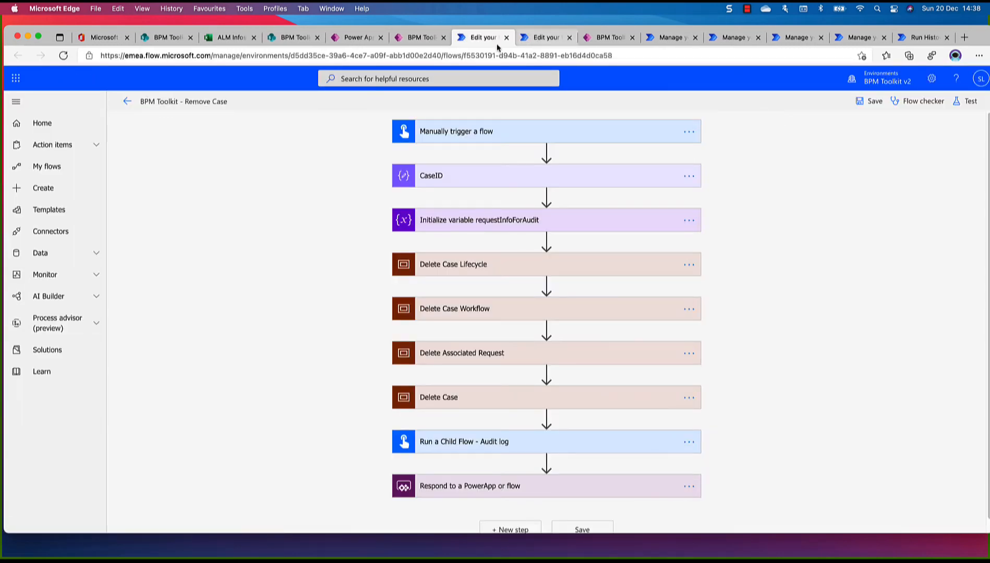
click(505, 38)
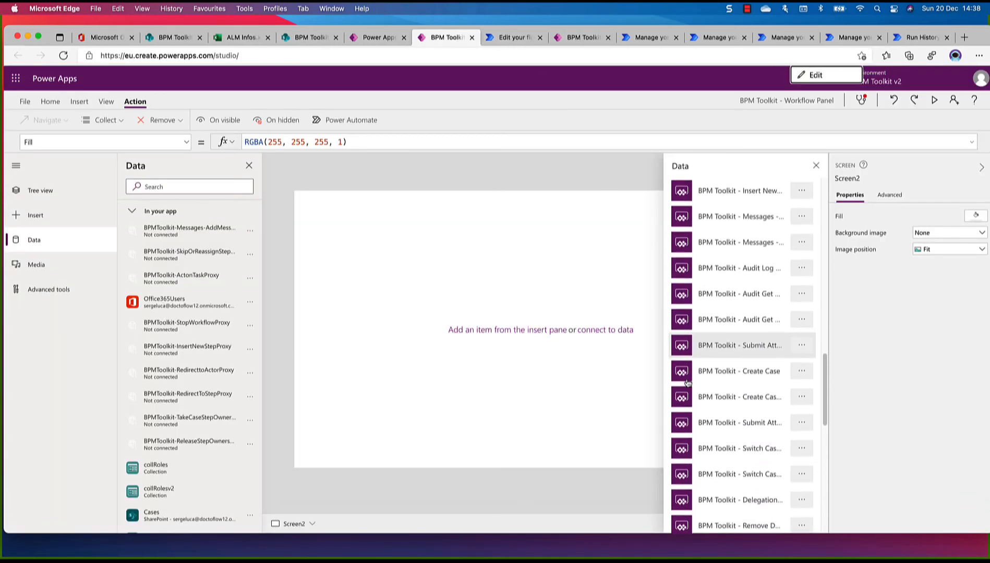
Examine the remaining available flows down to PPA - Submit Form Data for another Remove Case proxy entry
scroll(687, 382, down, 5)
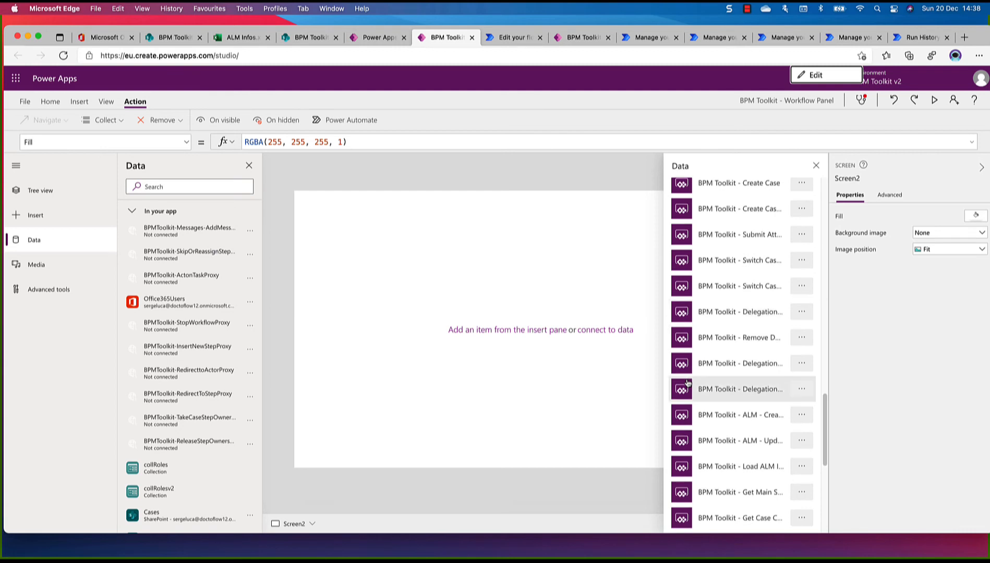
scroll(687, 382, down, 6)
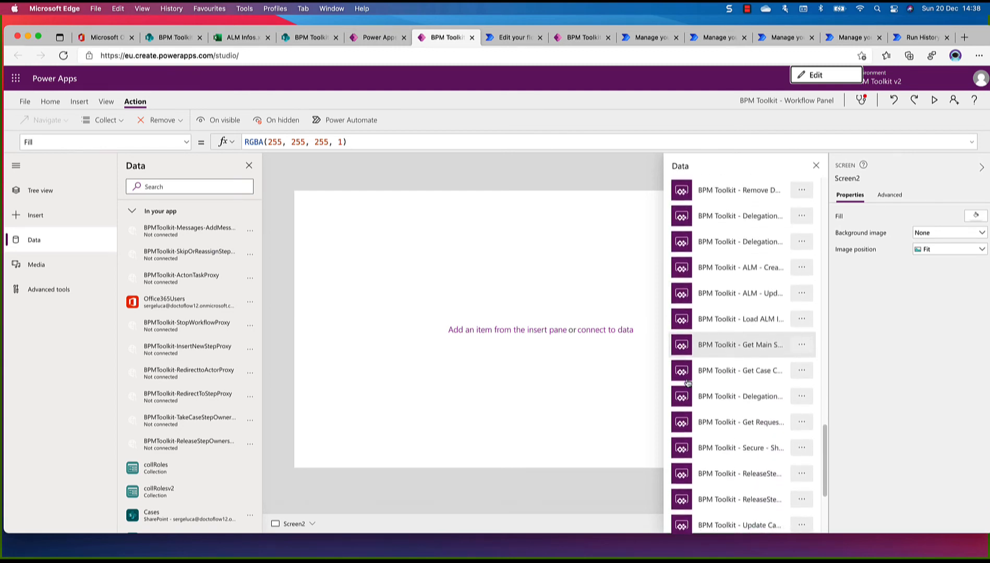
scroll(687, 382, down, 5)
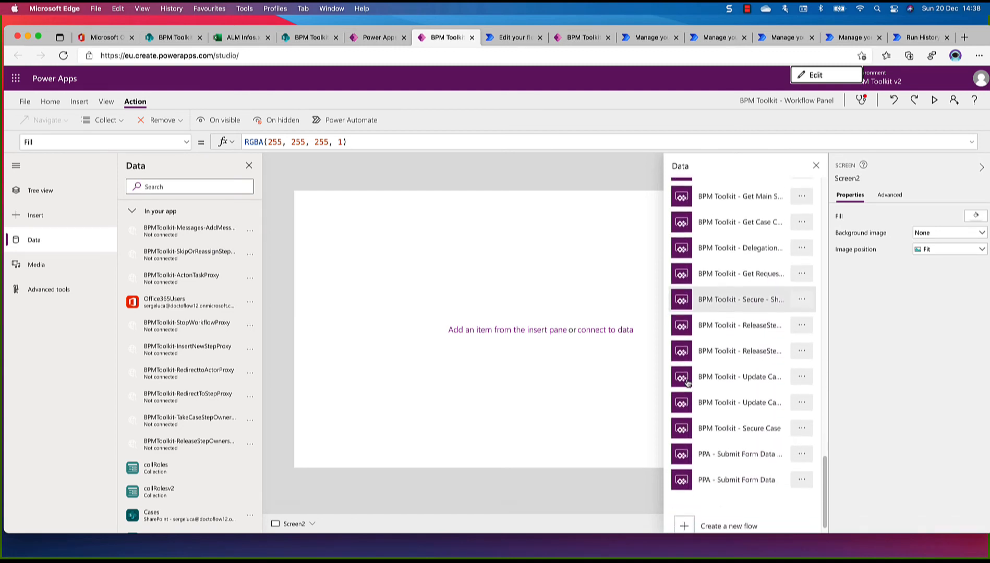
scroll(688, 382, down, 1)
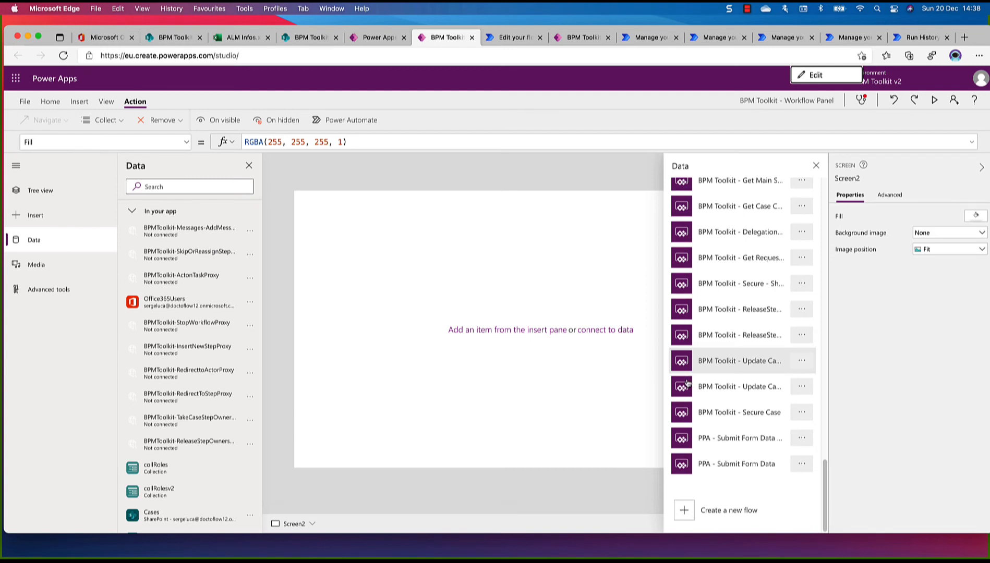
scroll(688, 382, up, 10)
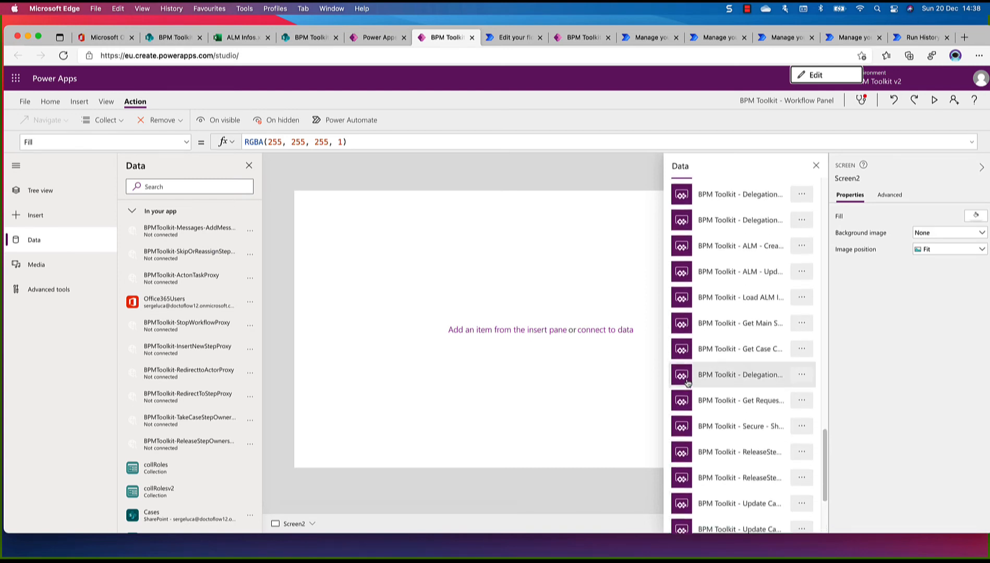
scroll(687, 382, up, 8)
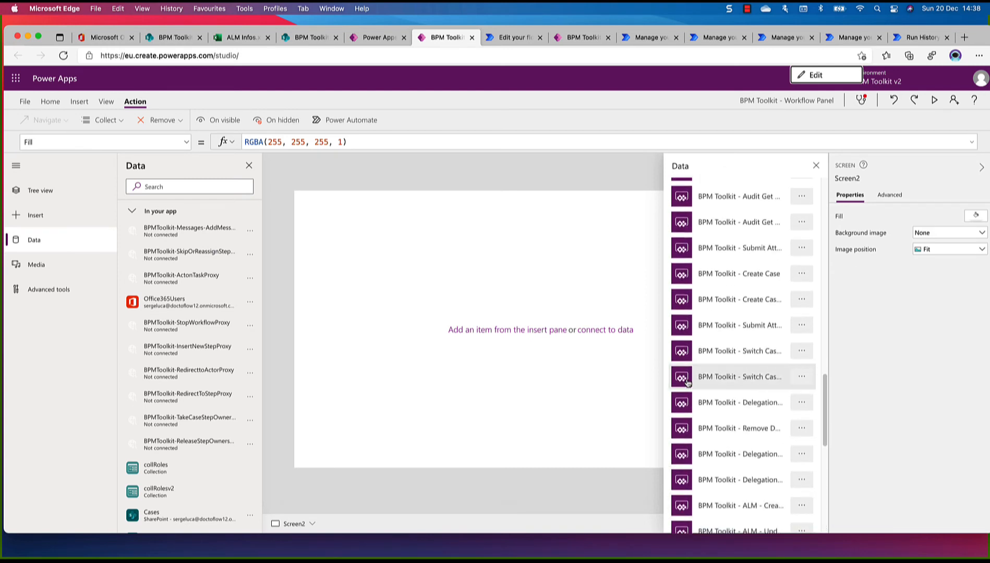
scroll(688, 383, up, 5)
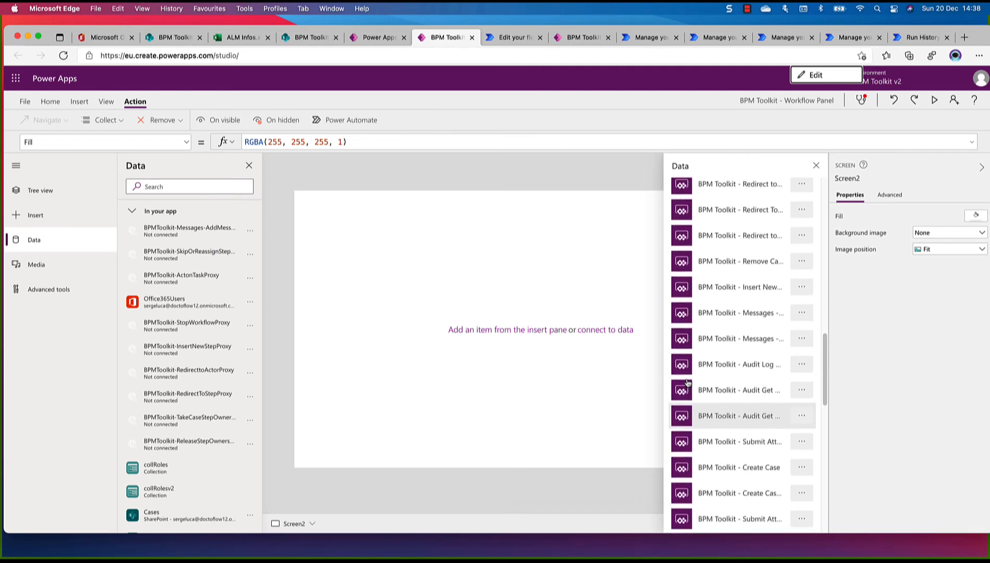
scroll(688, 382, down, 1)
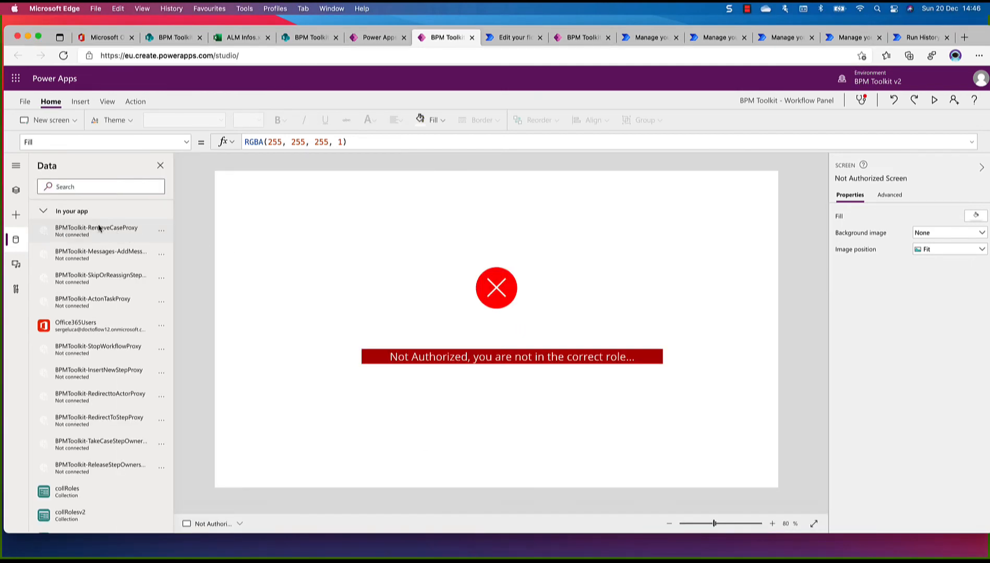
Remove the disconnected BPMToolkit-RemoveCaseProxy from the app's data and add a new blank screen
click(161, 233)
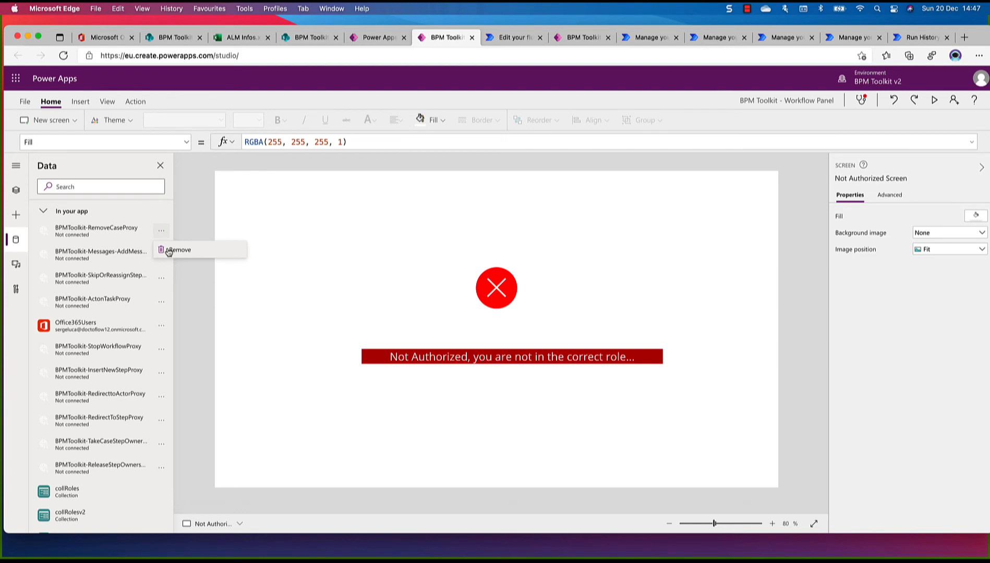
click(169, 251)
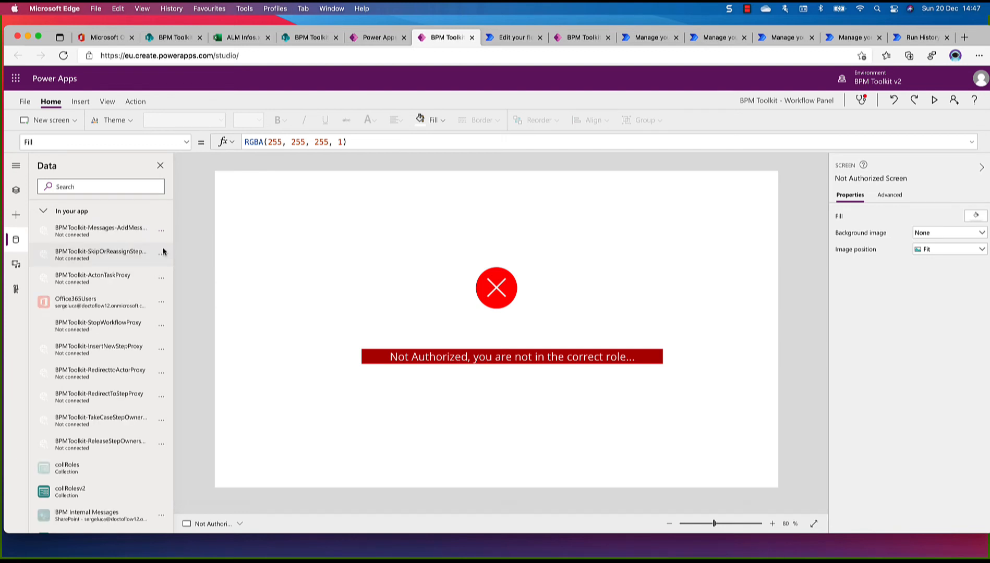
click(17, 193)
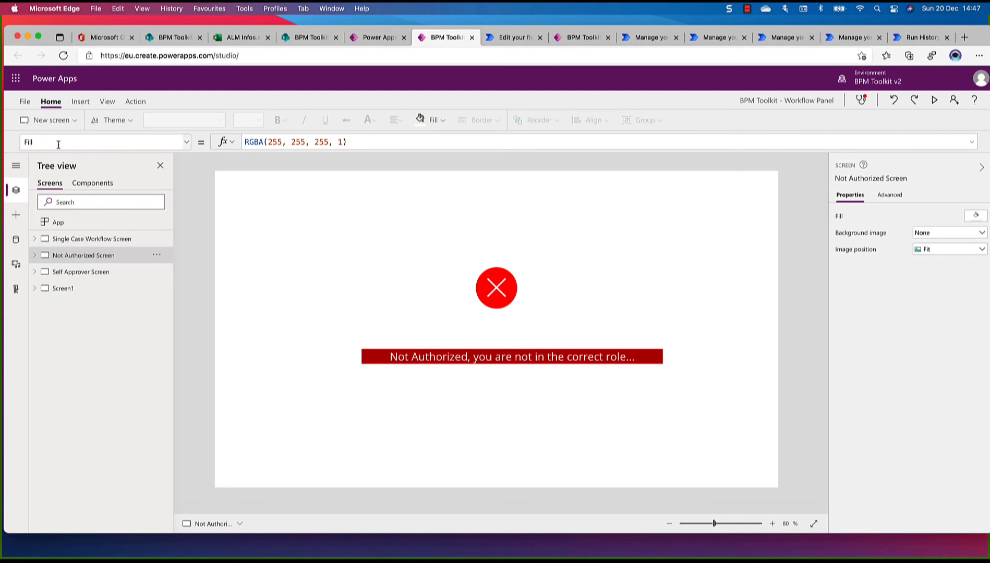
click(52, 121)
click(54, 156)
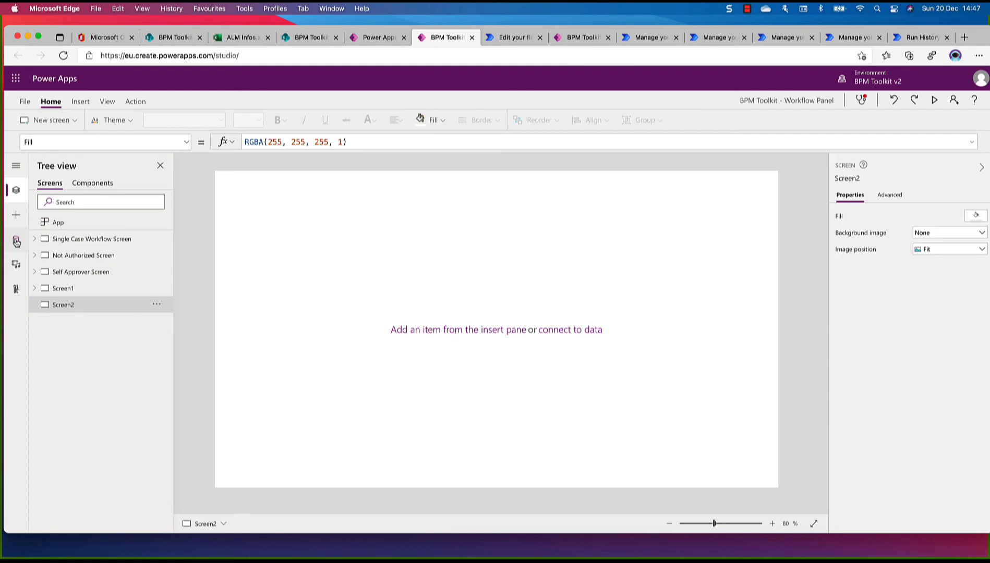
Open the Power Automate flows available for Screen2 and locate the Remove Case entry listed between Redirect and Insert New
click(136, 102)
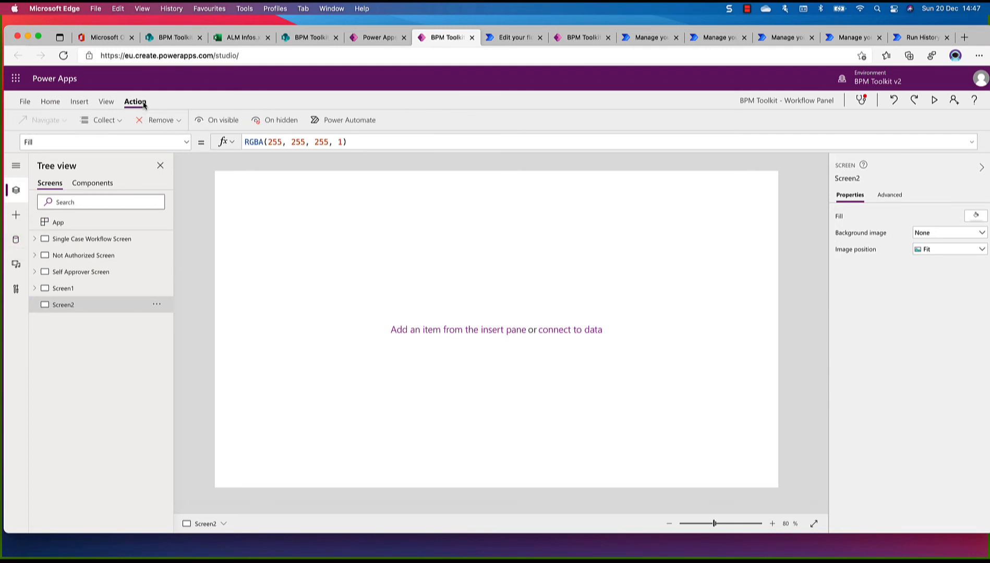
click(347, 120)
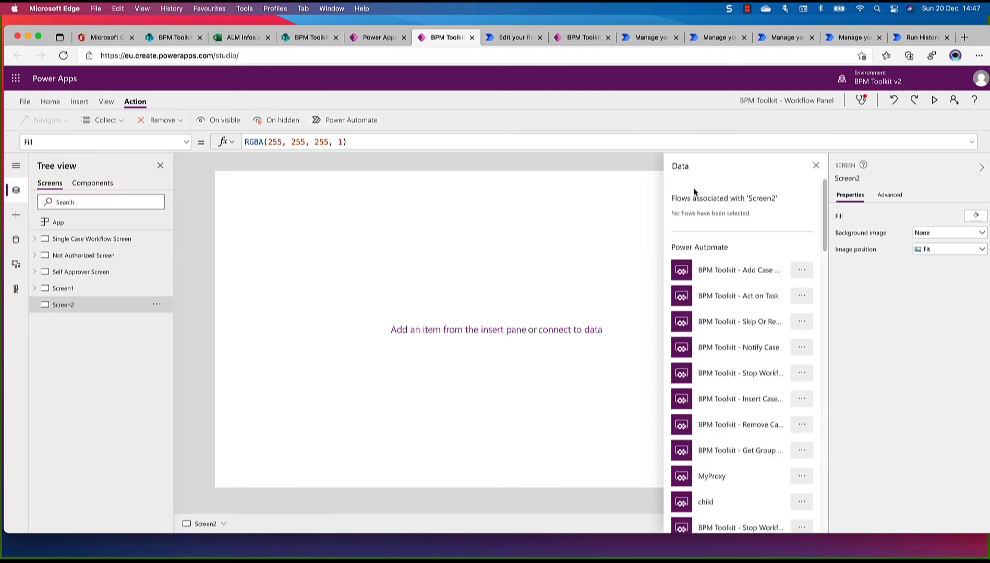
scroll(705, 212, down, 1)
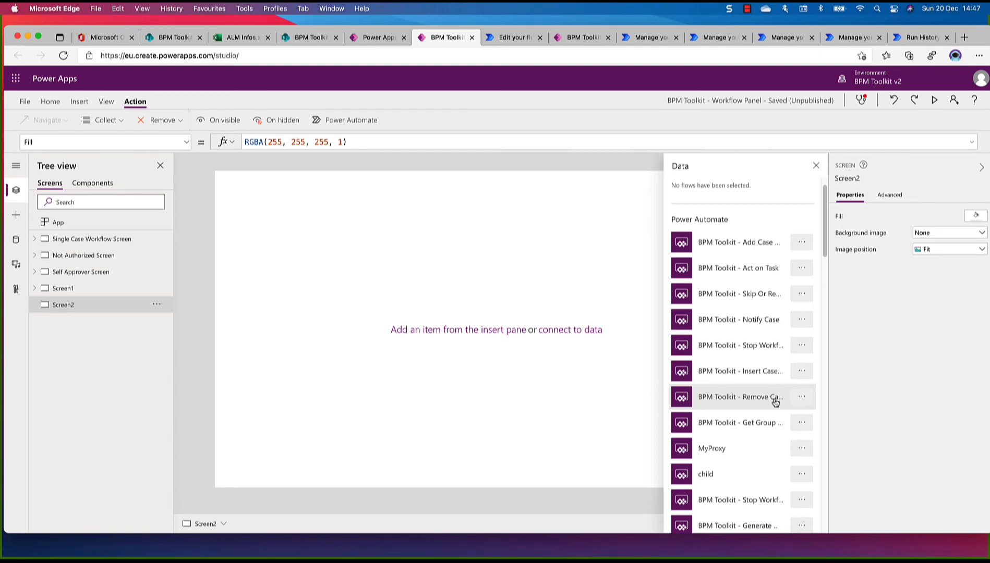
scroll(775, 402, down, 6)
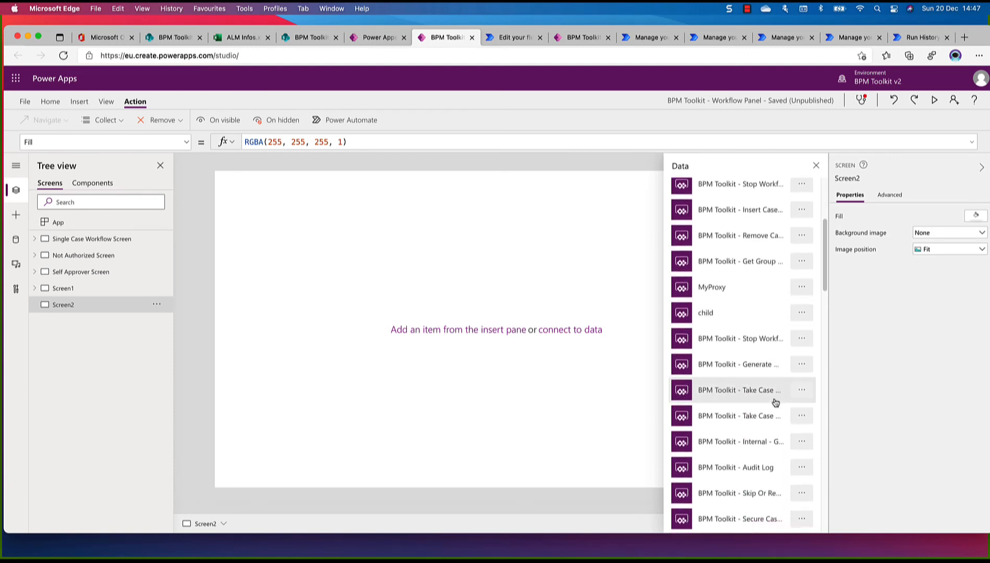
scroll(775, 402, down, 8)
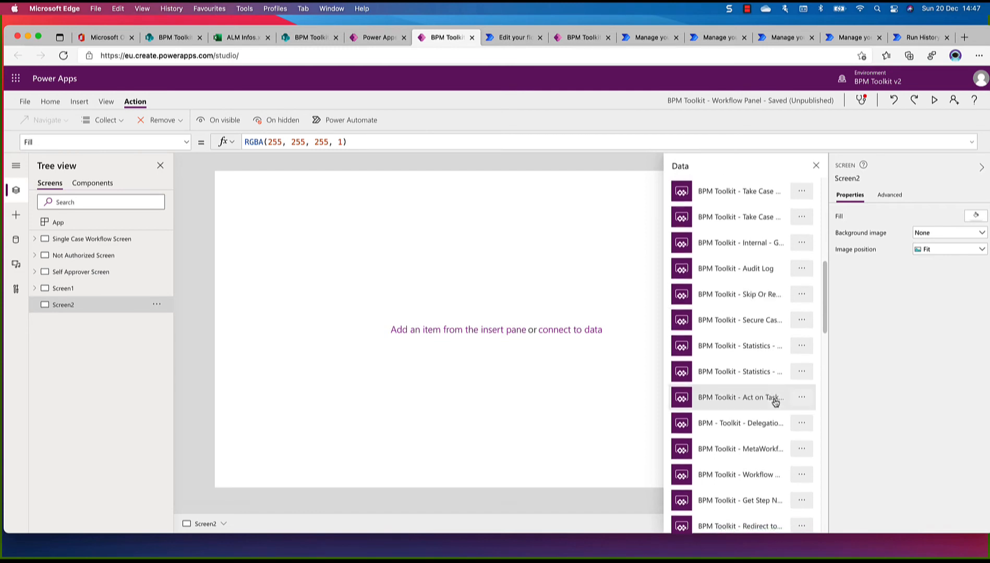
scroll(776, 402, down, 6)
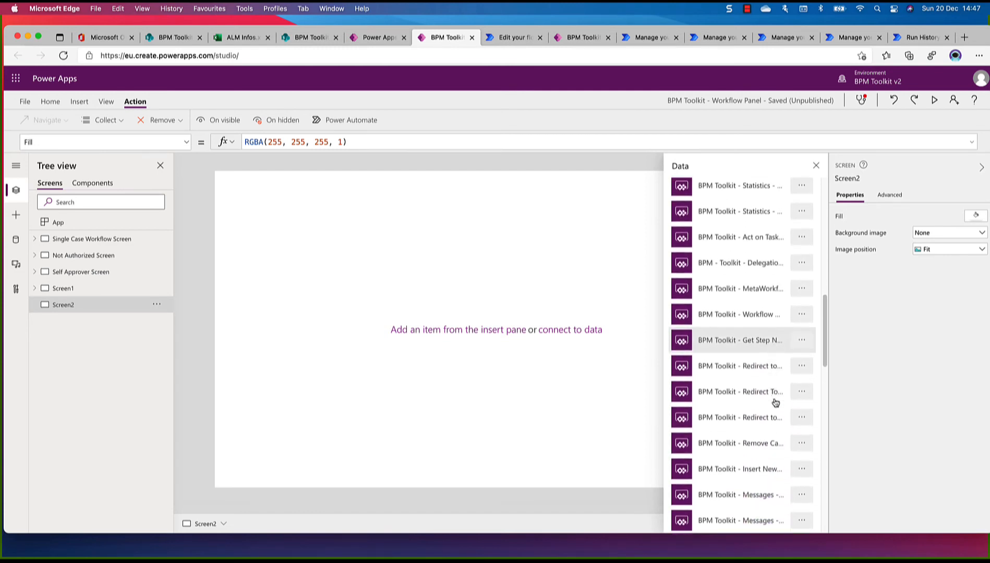
scroll(762, 402, down, 4)
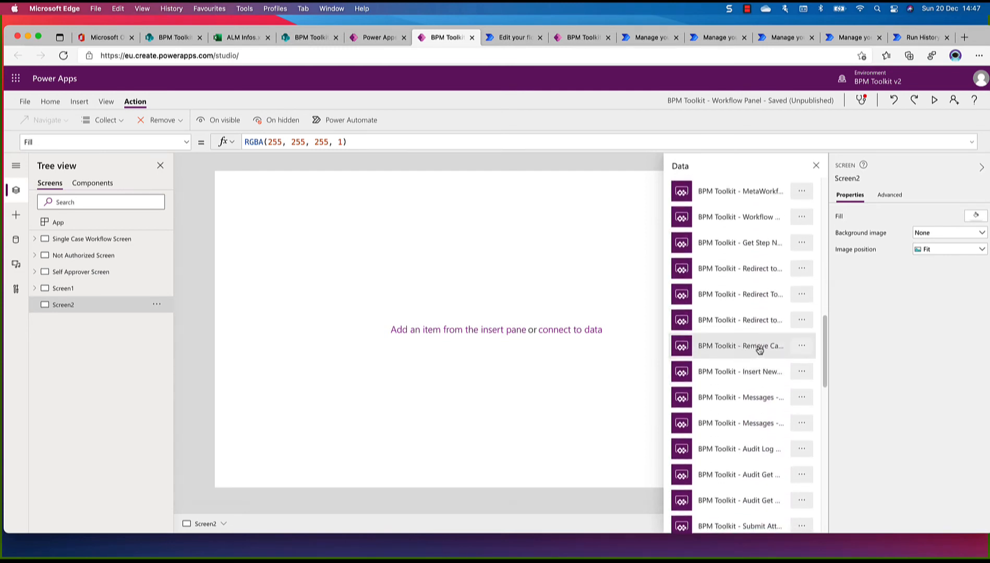
Verify in the flow editor that this entry is BPM Toolkit - Remove Case Proxy, and attach it to Screen2
click(802, 348)
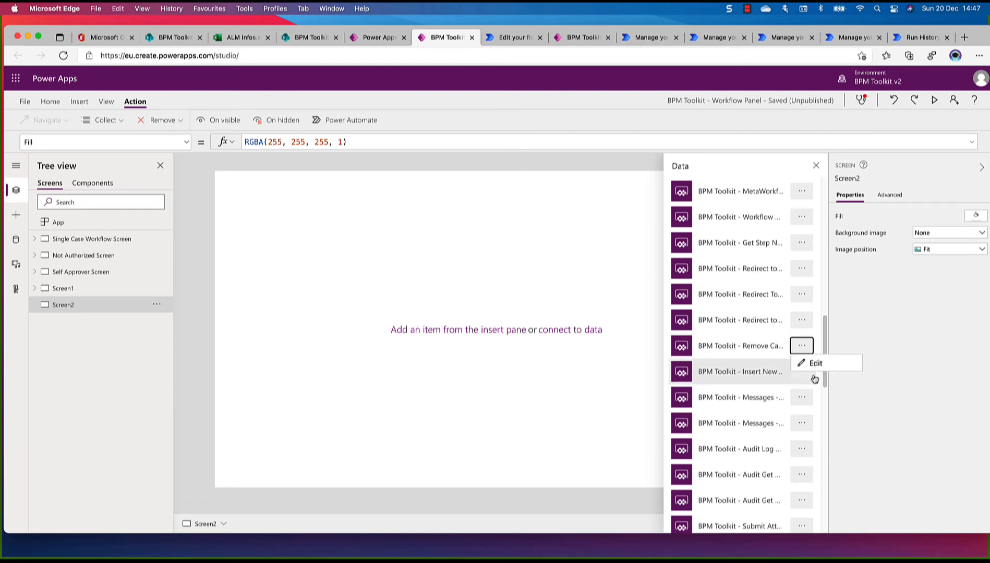
click(811, 363)
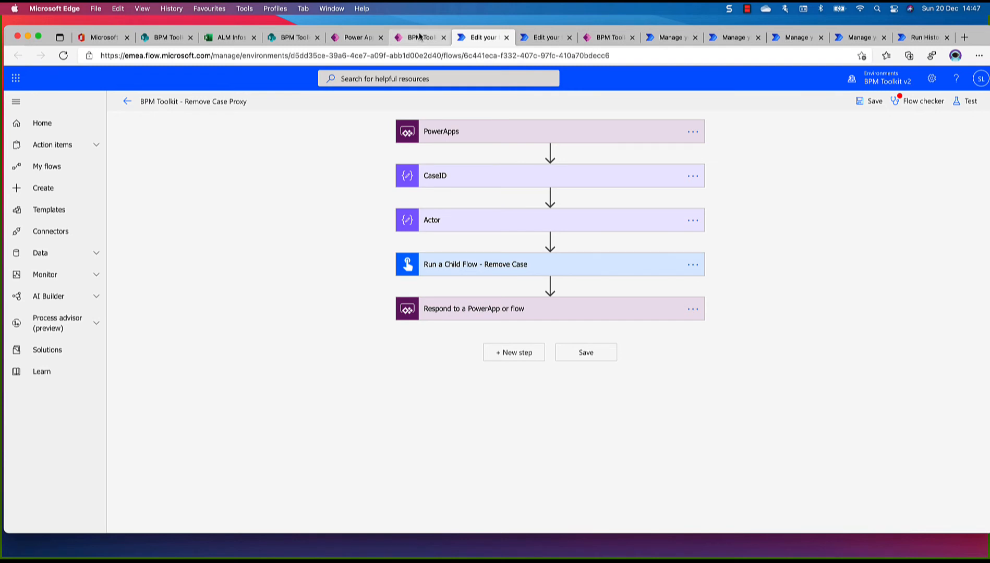
click(419, 38)
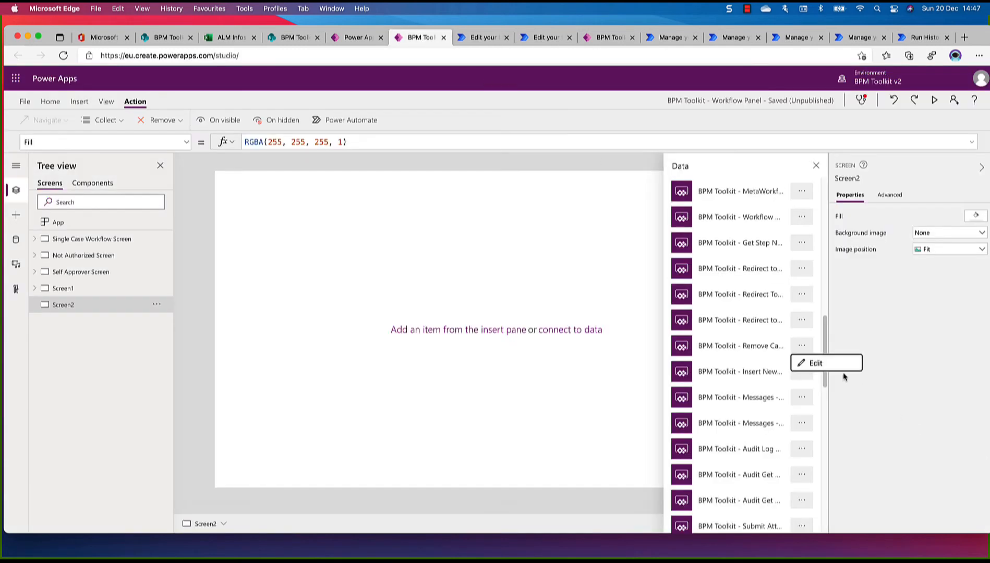
click(771, 351)
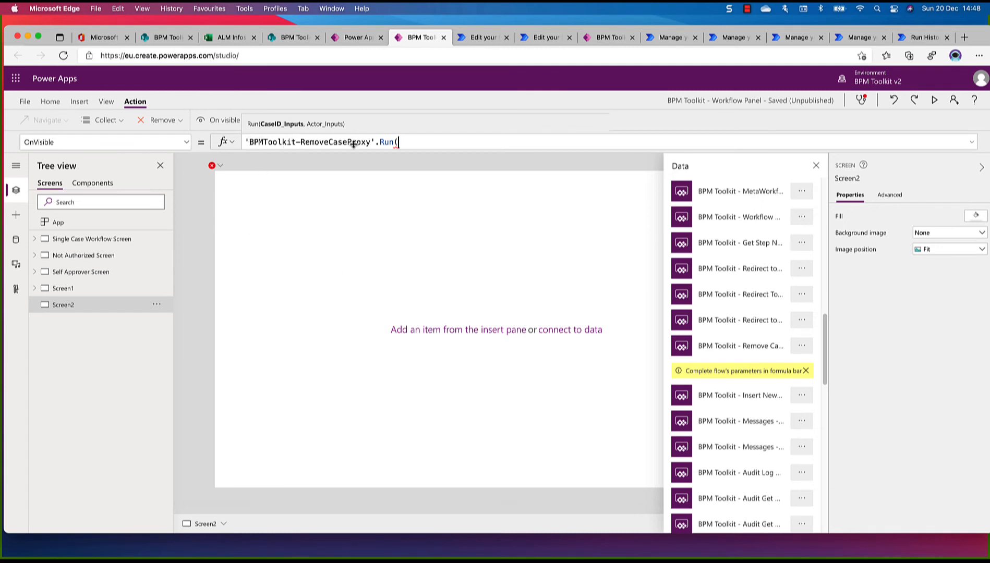
Remove the disconnected BPMToolkit-Messages-AddMessageToCaseProxy from the app's data
click(16, 243)
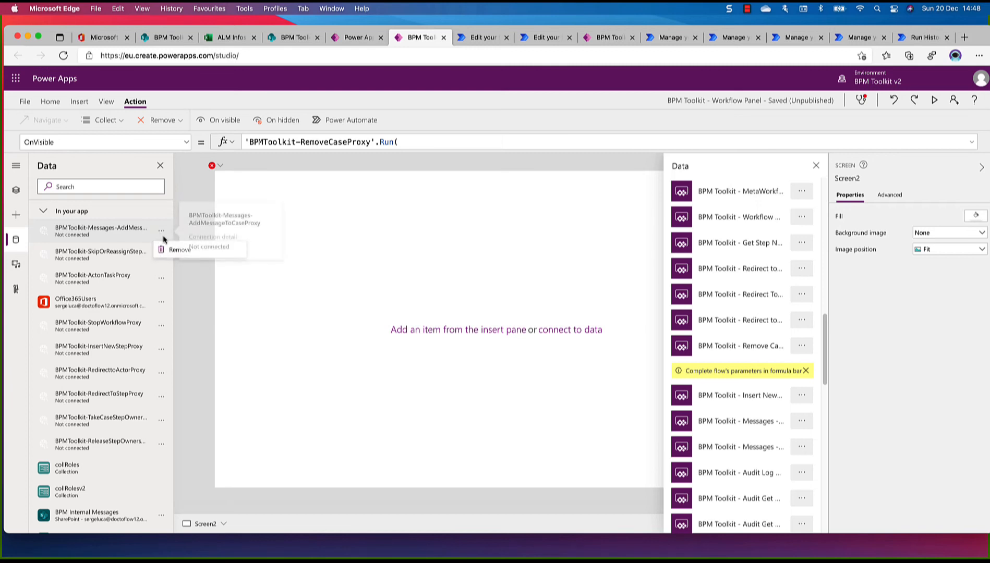
click(160, 235)
click(183, 249)
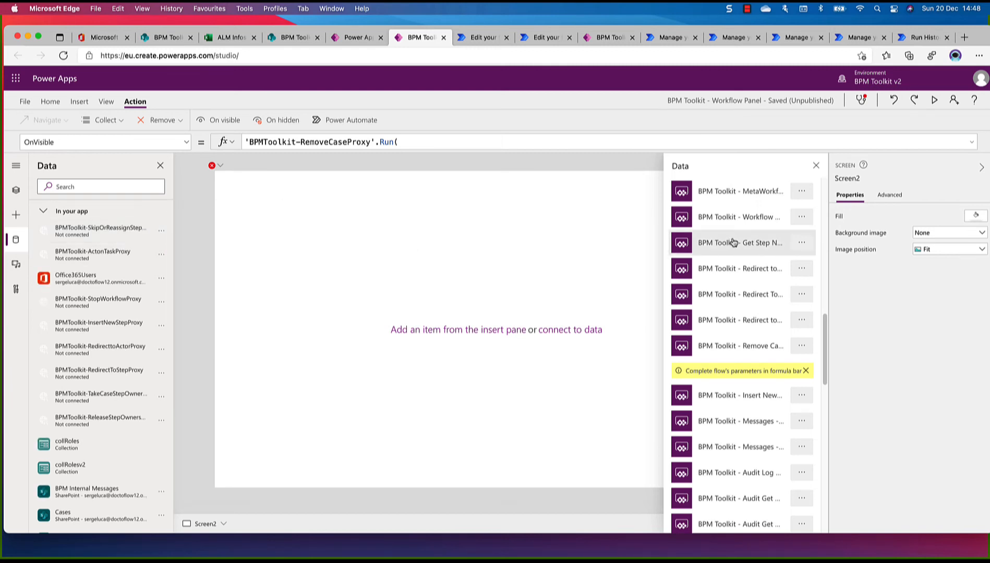
Verify in the flow editor that the Messages entry above Audit Log is BPM Toolkit - Messages - Add Message To Case Proxy, and attach it to Screen2
scroll(733, 242, up, 5)
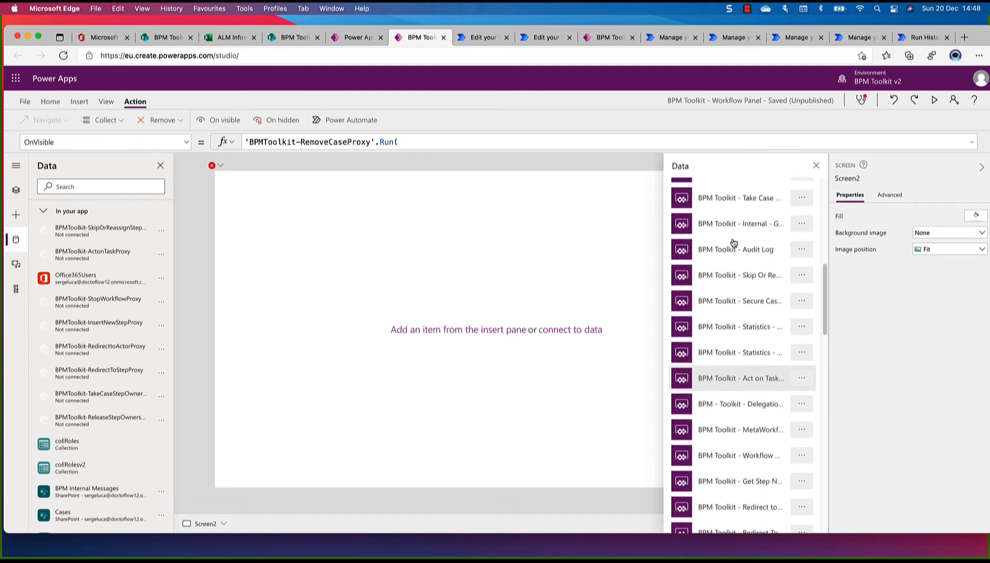
scroll(733, 242, up, 6)
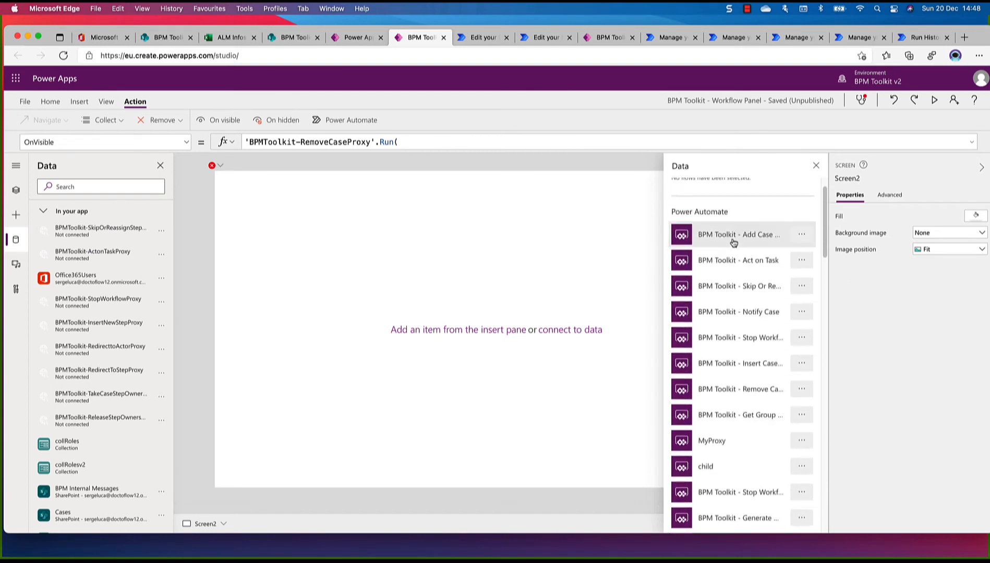
scroll(733, 243, up, 1)
scroll(733, 242, down, 3)
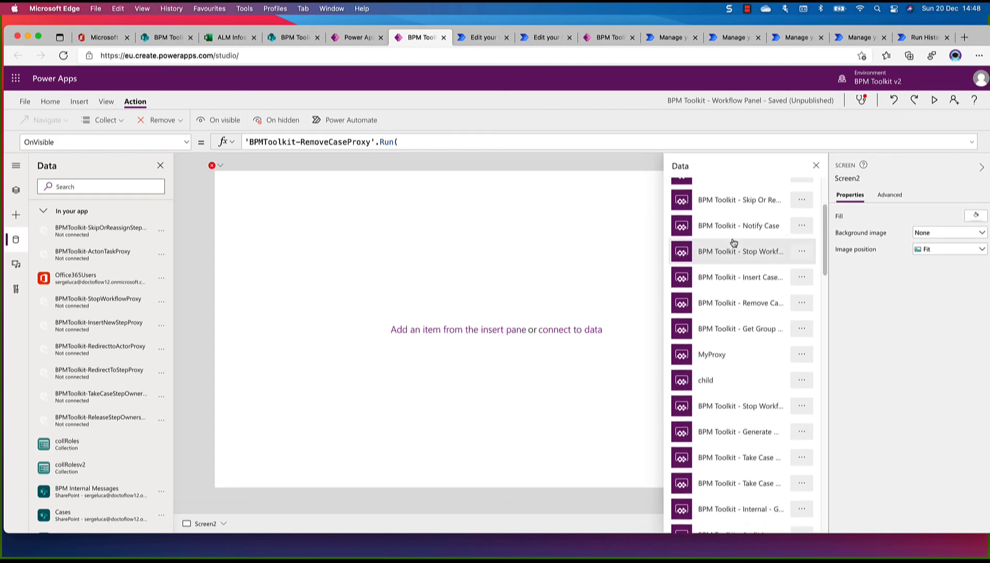
scroll(733, 243, down, 4)
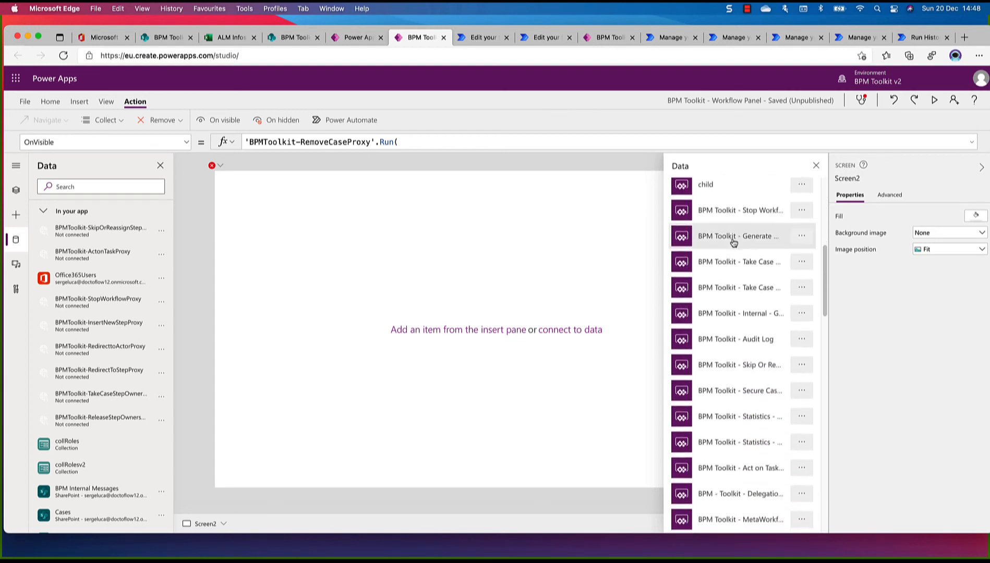
scroll(733, 242, down, 4)
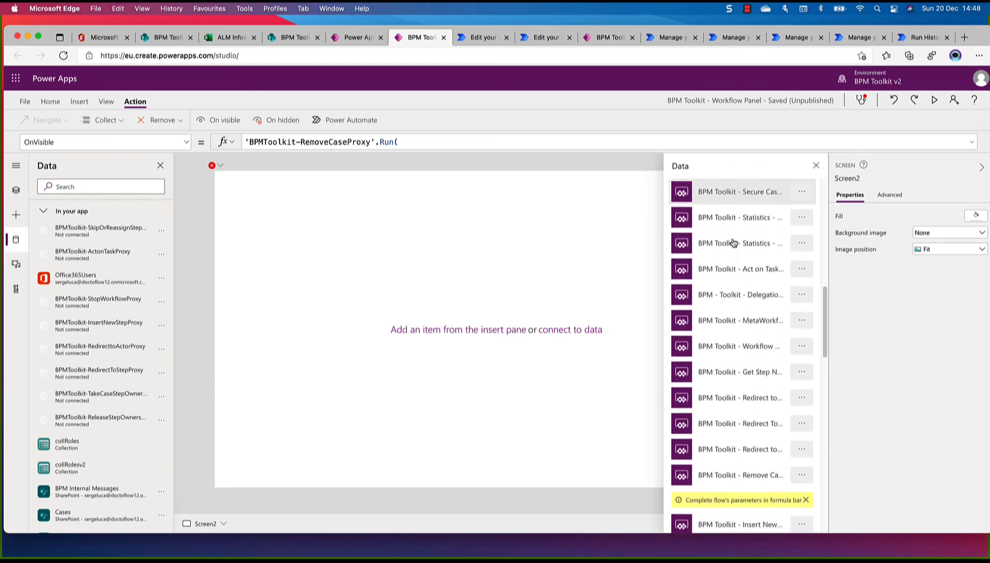
scroll(733, 242, down, 4)
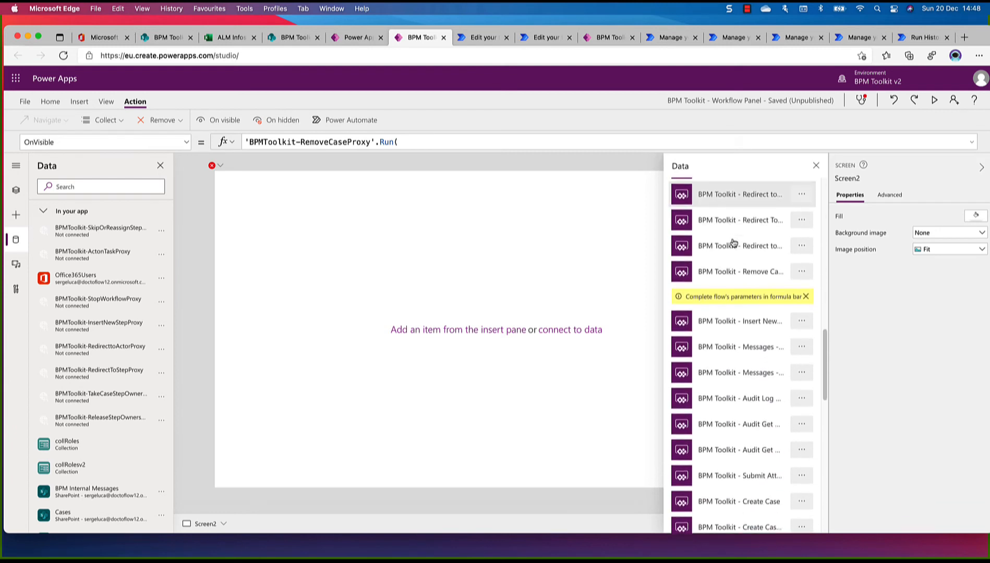
scroll(733, 243, down, 1)
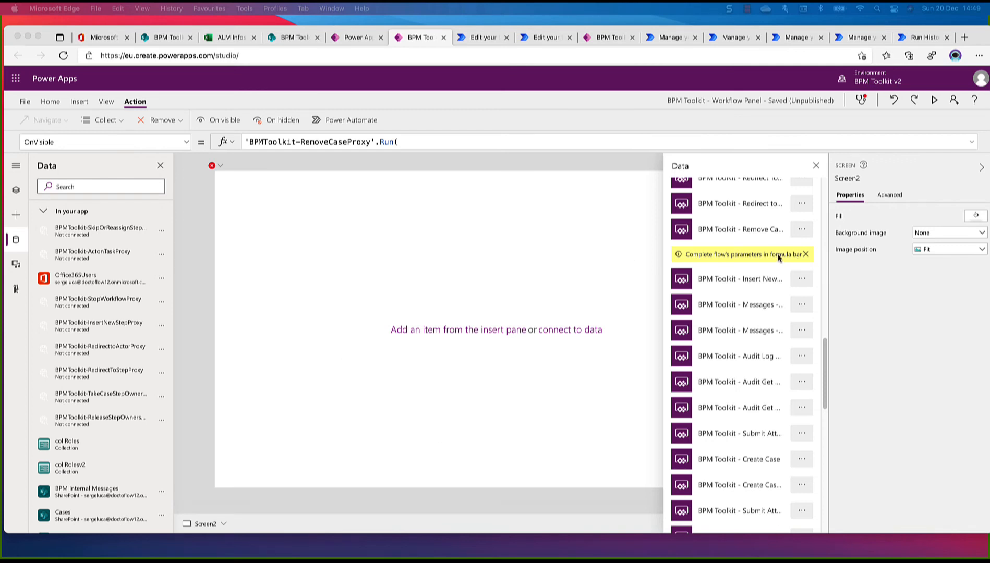
click(801, 329)
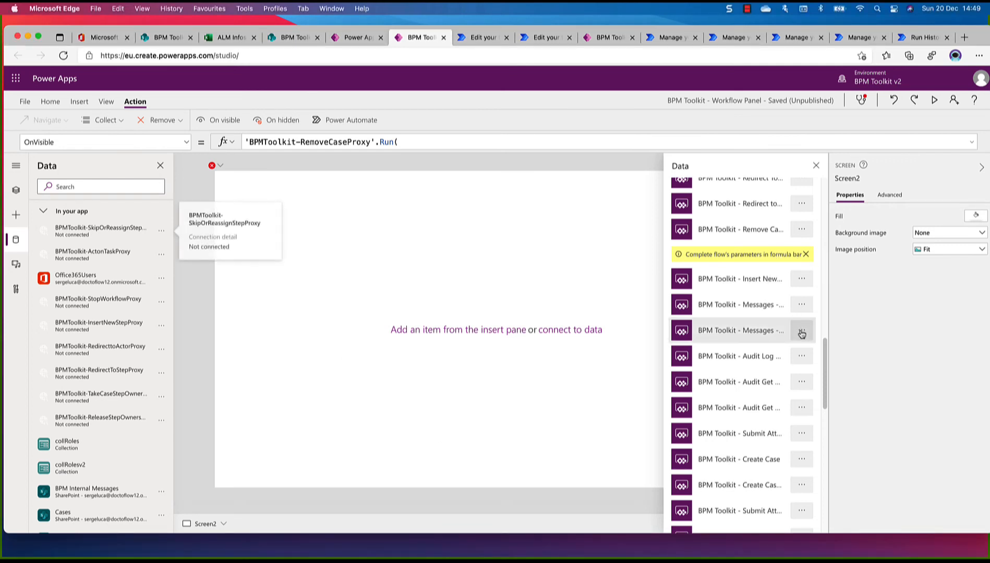
click(802, 331)
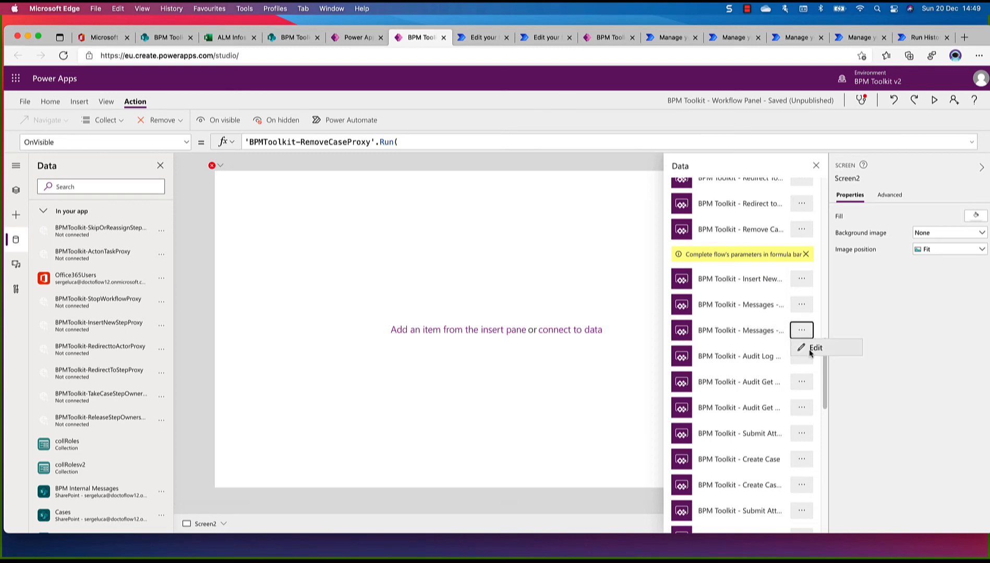
click(809, 349)
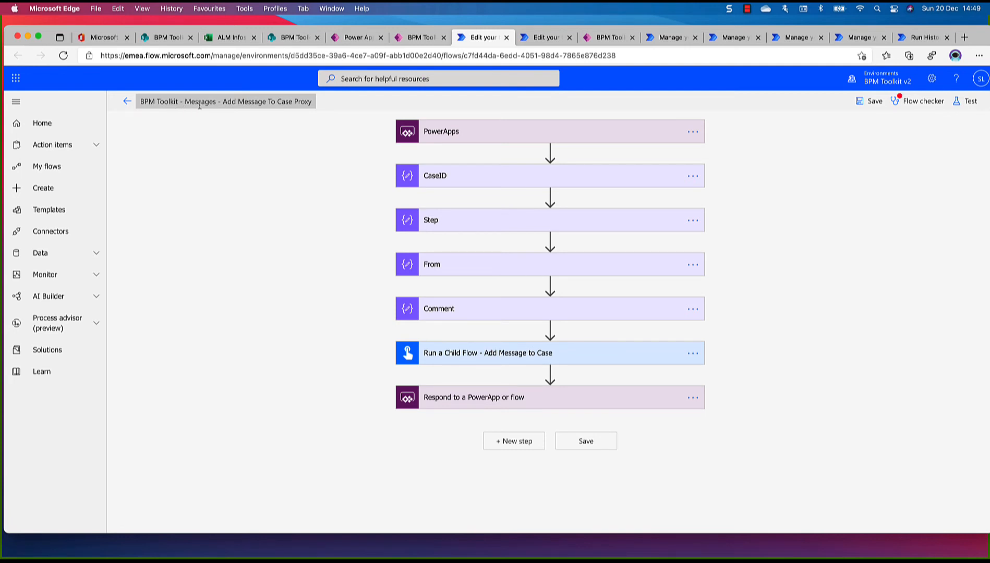
click(506, 39)
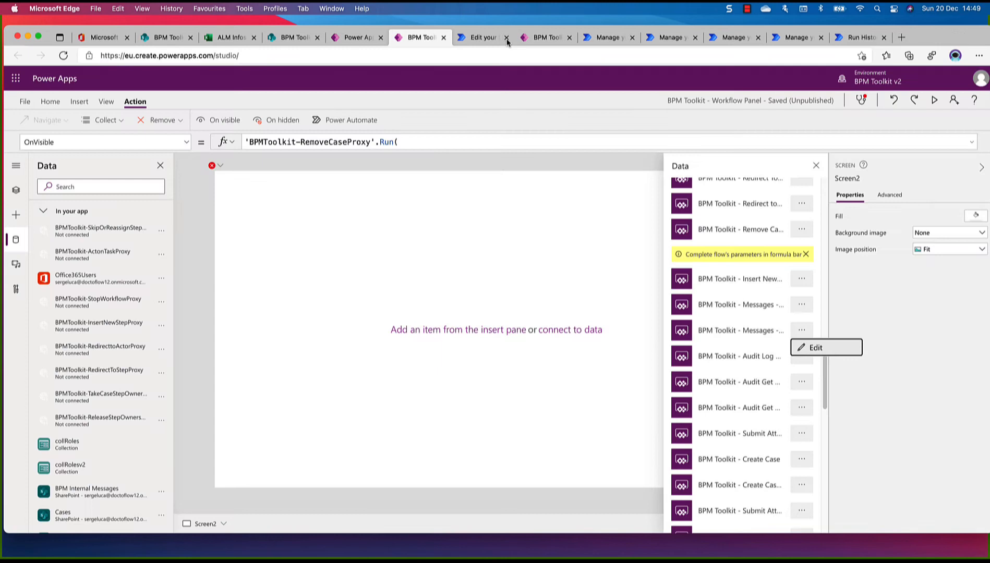
click(756, 334)
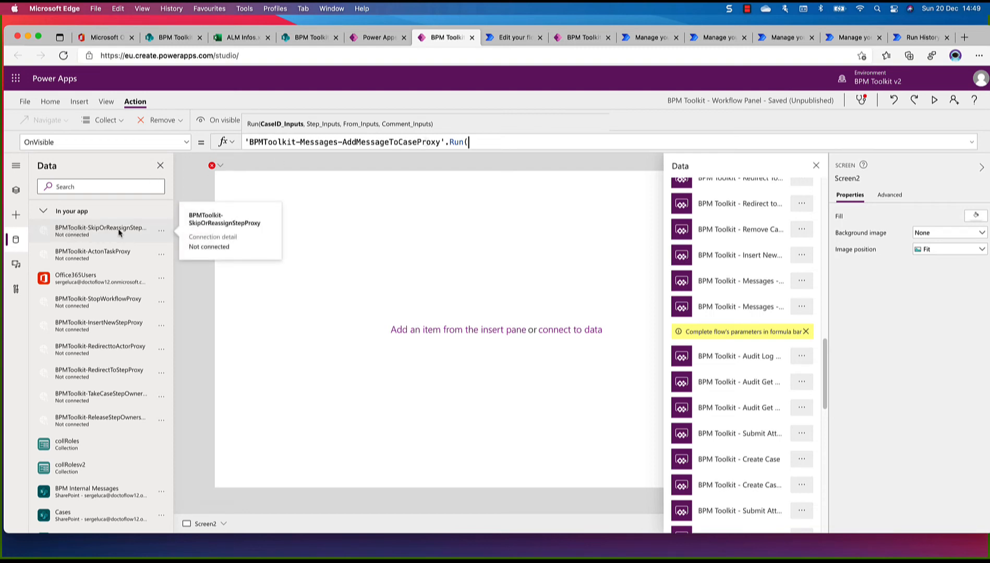
Remove the disconnected BPMToolkit-SkipOrReassignStepProxy from the app's data
scroll(118, 233, down, 5)
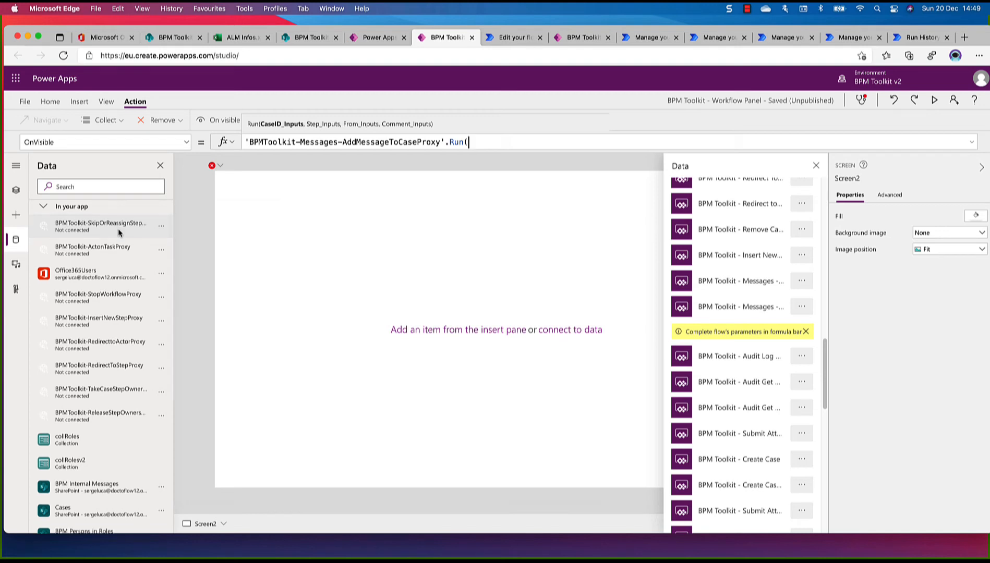
scroll(117, 228, up, 5)
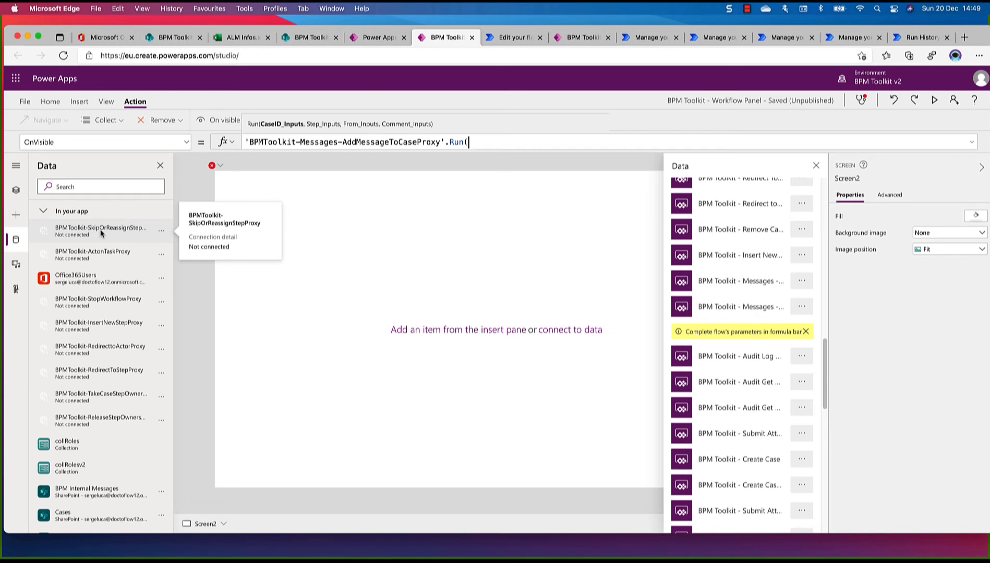
click(162, 232)
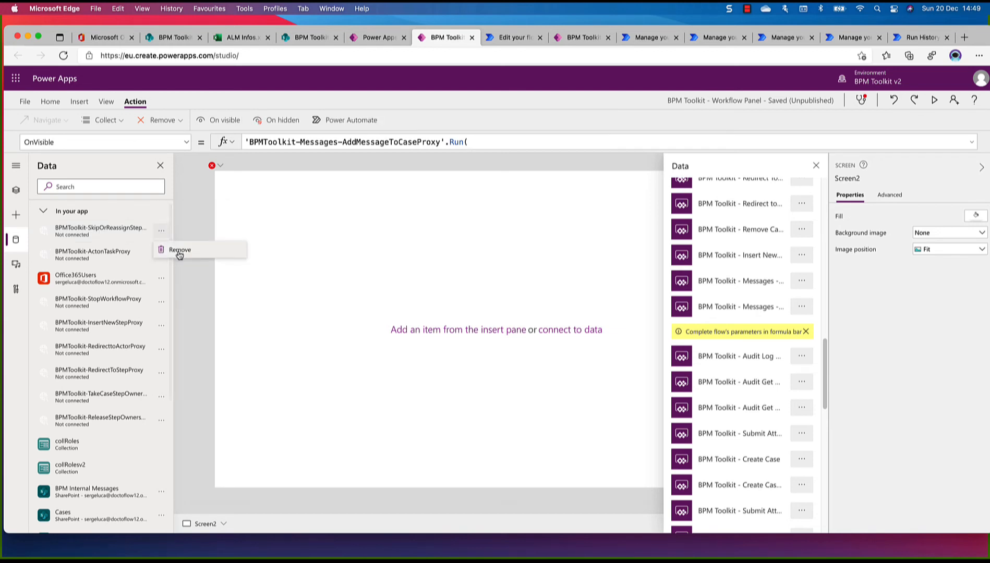
click(179, 252)
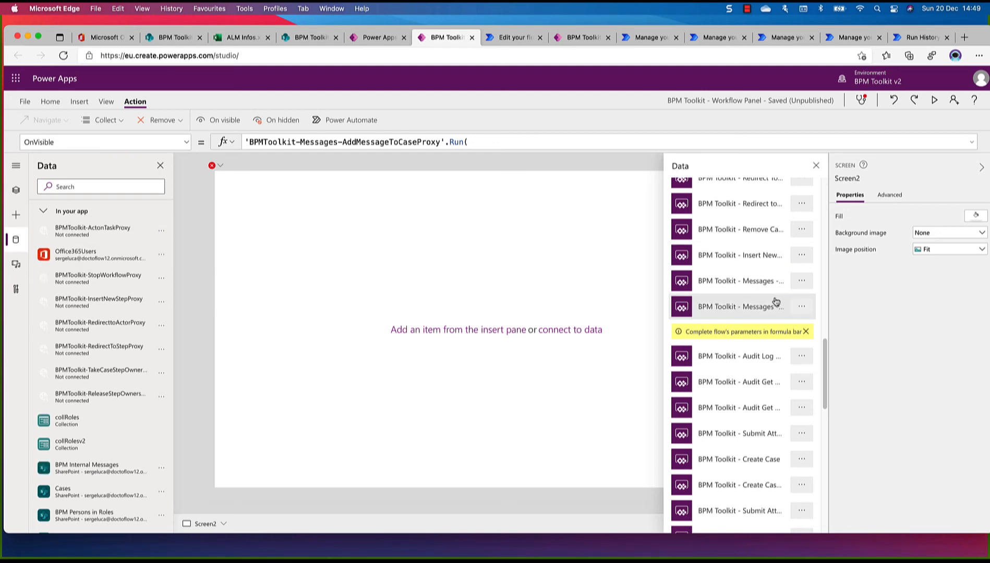
Verify in the flow editor that the entry below Audit Log is BPM Toolkit - Skip Or Reassign Step Proxy, and attach it to Screen2
scroll(775, 301, up, 10)
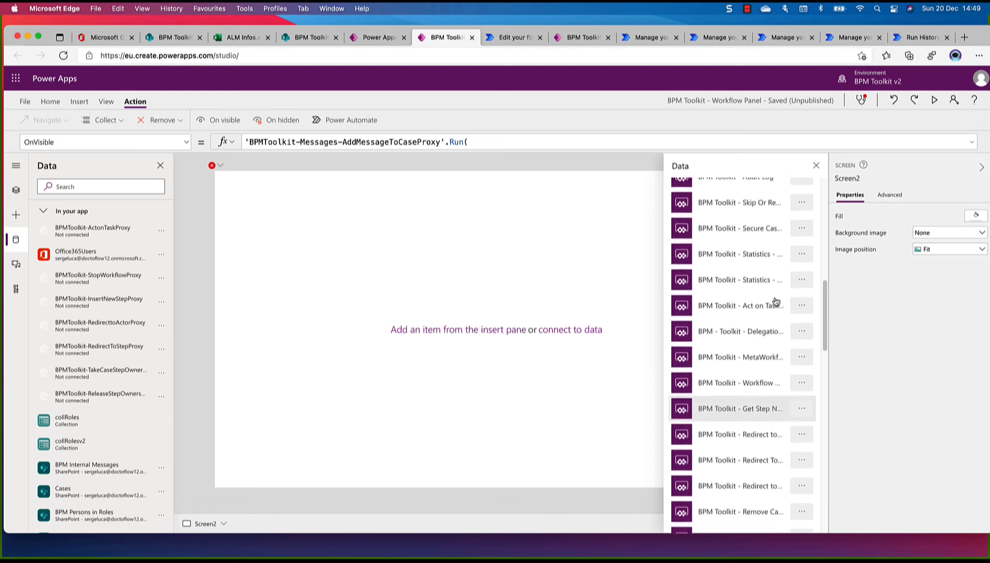
scroll(776, 302, up, 10)
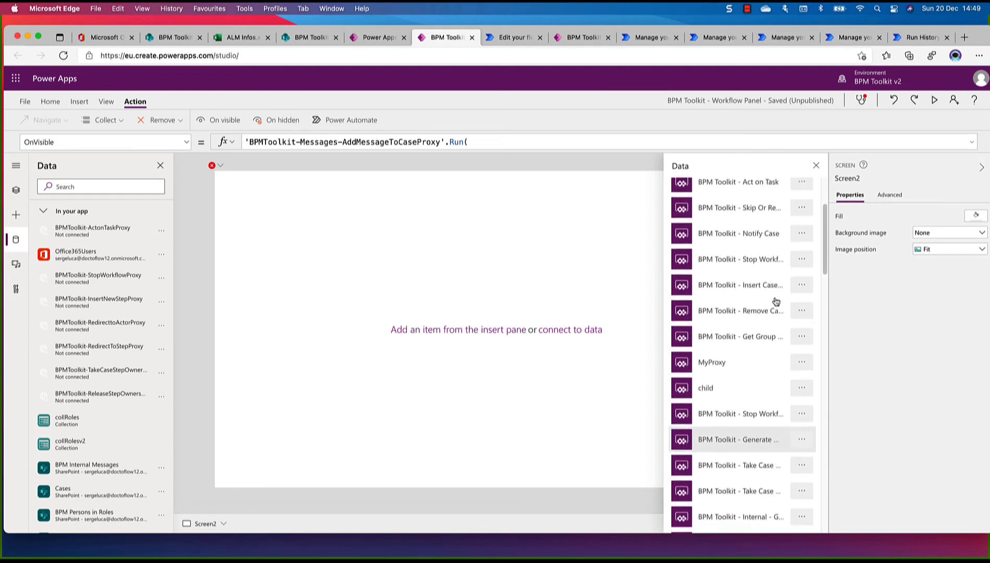
scroll(775, 302, up, 3)
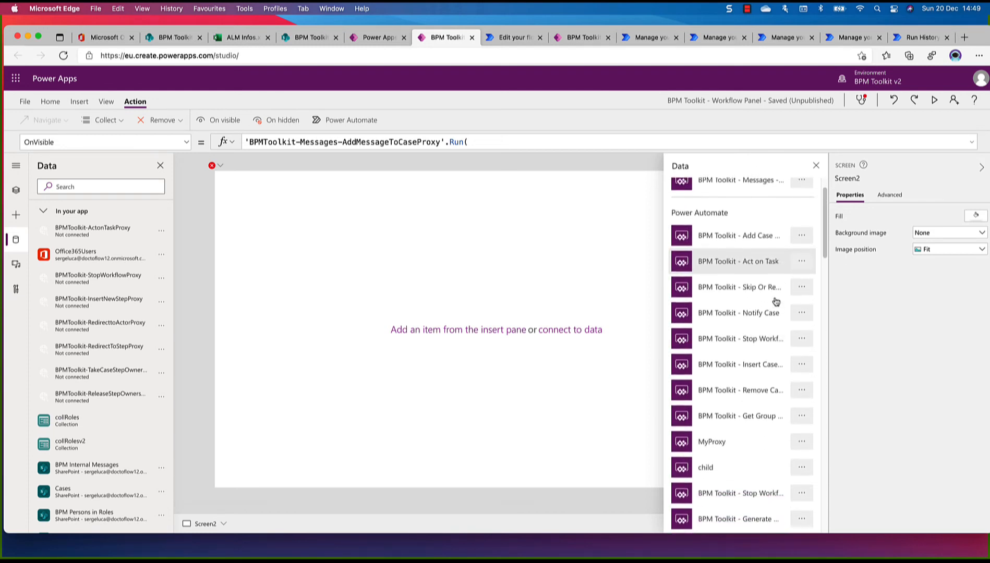
scroll(776, 302, down, 3)
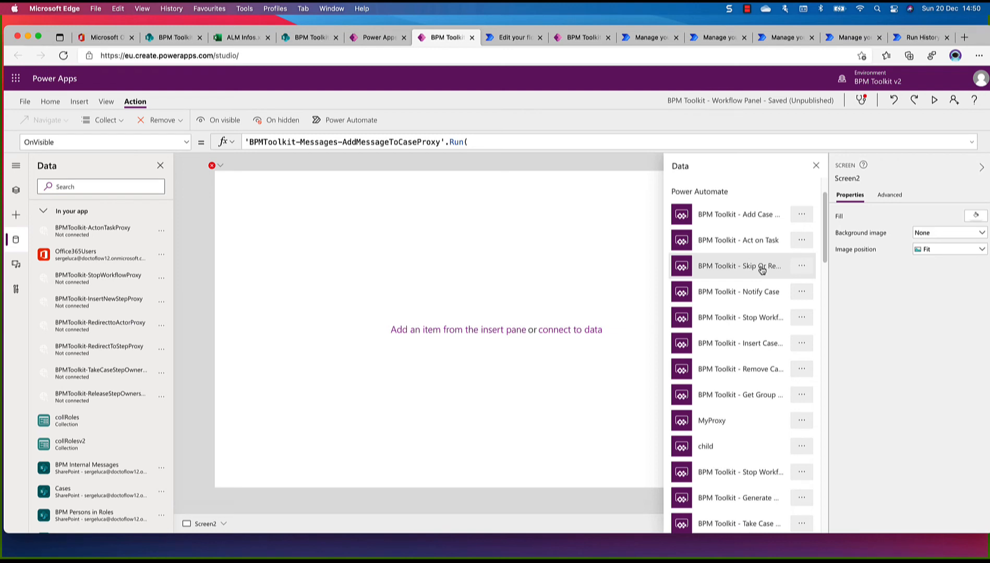
scroll(762, 269, down, 5)
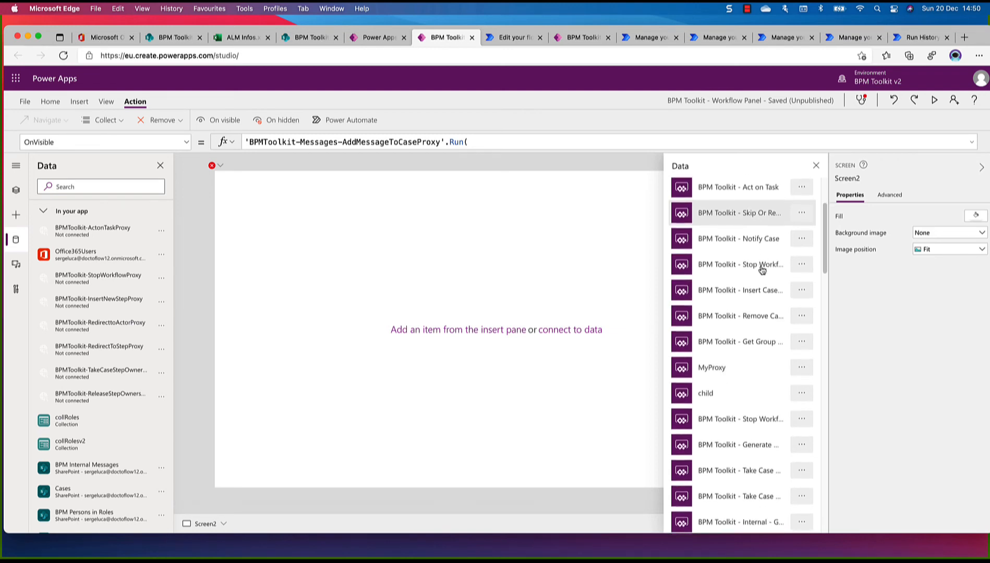
scroll(762, 270, down, 5)
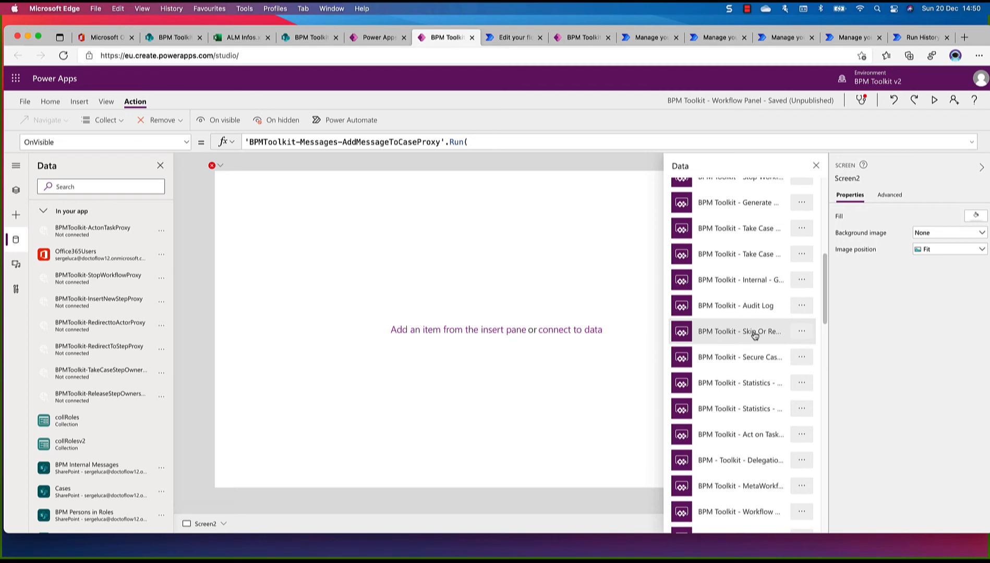
click(802, 332)
click(814, 350)
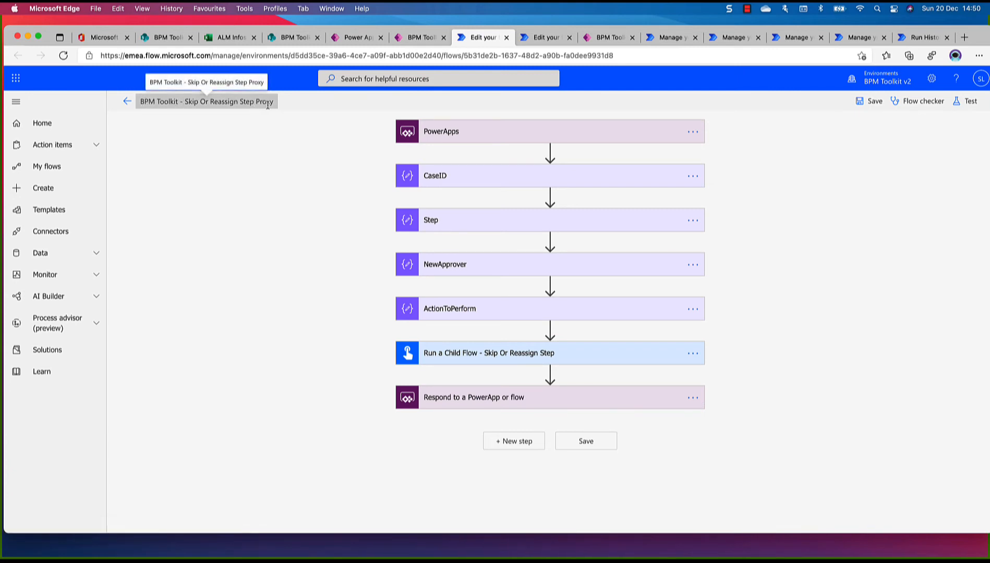
click(420, 39)
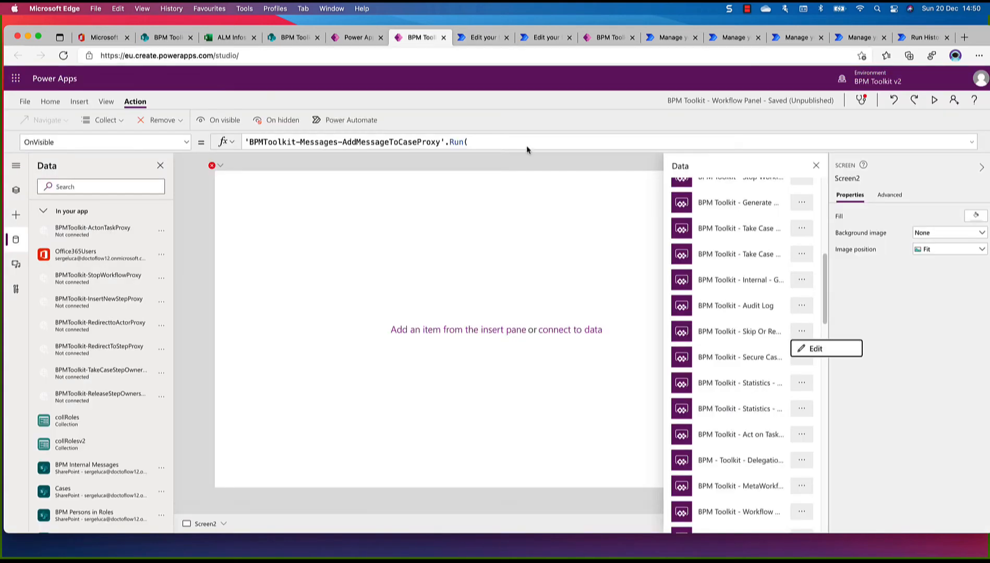
click(748, 339)
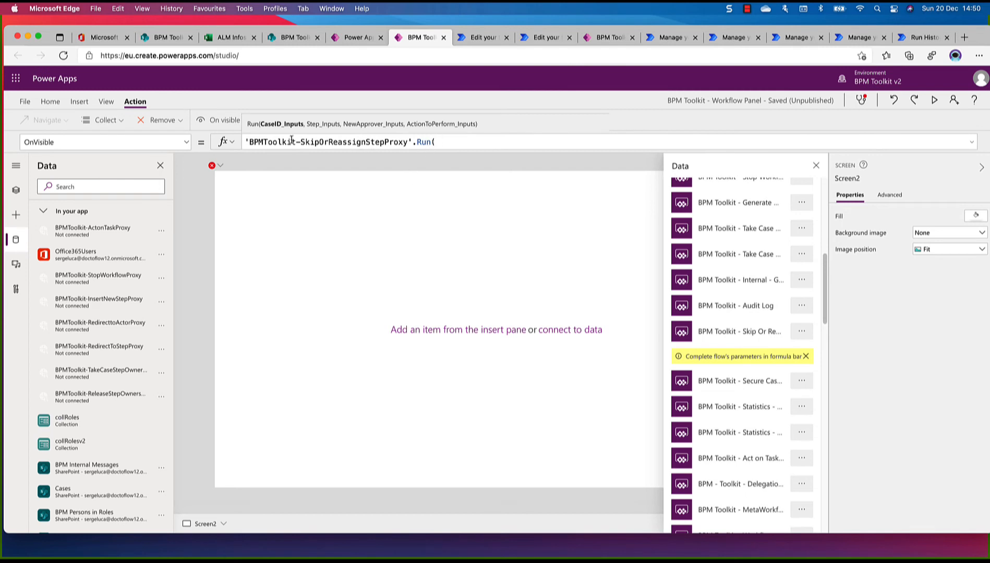
Remove the disconnected BPMToolkit-ActonTaskProxy from the app's data
mouse_move(56, 232)
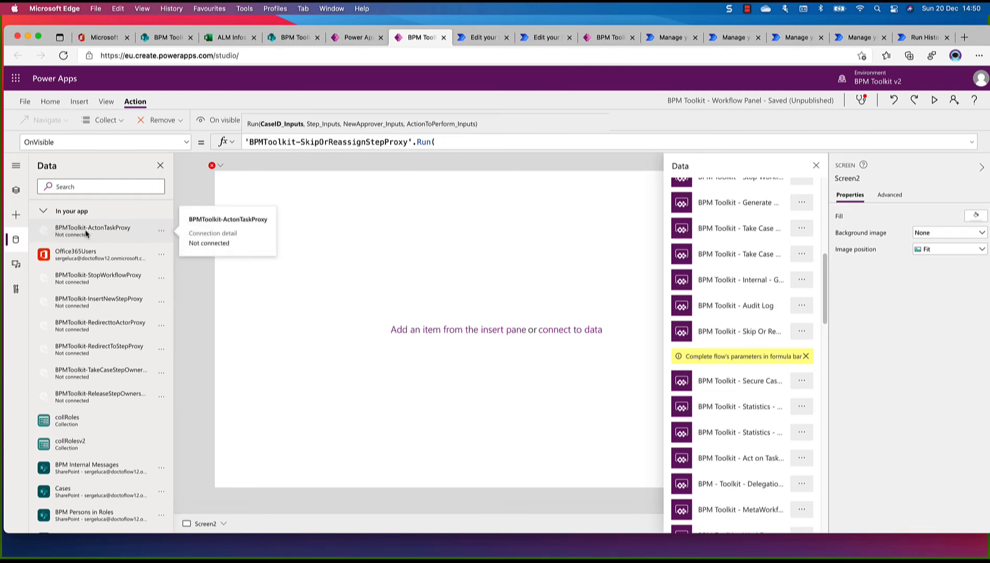
click(161, 233)
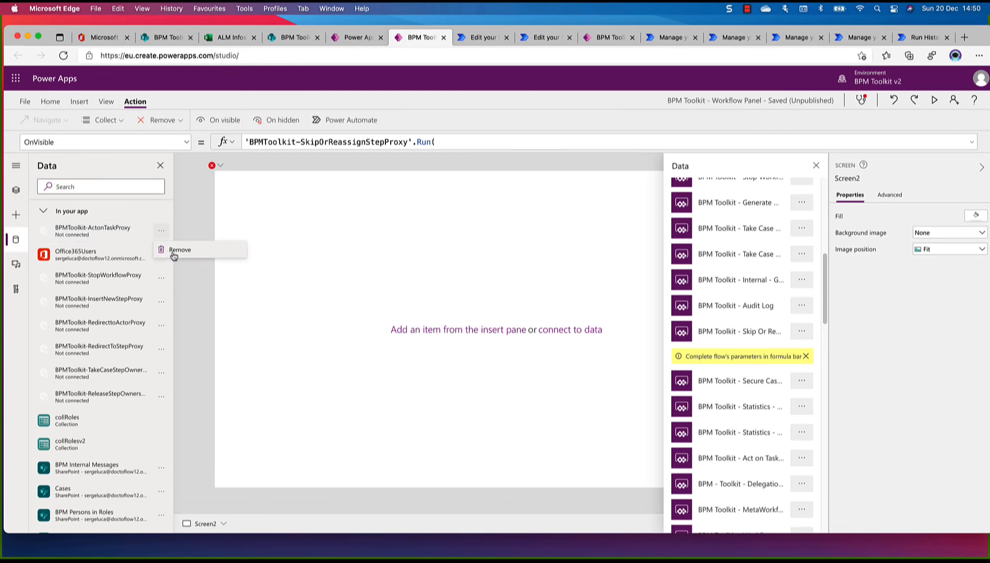
click(176, 251)
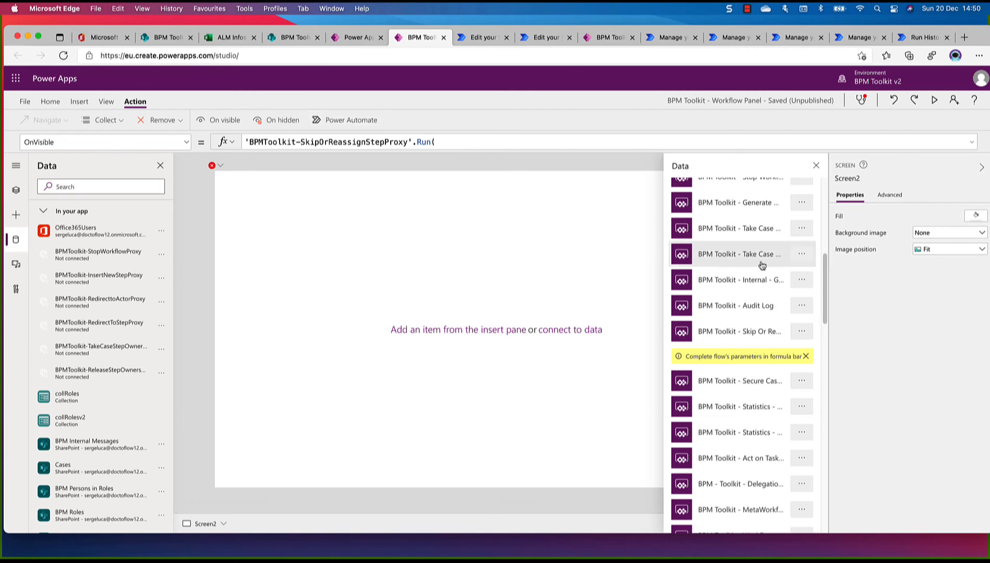
Verify in the flow editor that the Act on Task entry above Delegation is BPM Toolkit - Act on Task Proxy, and attach it to Screen2
scroll(761, 266, up, 5)
scroll(761, 267, up, 5)
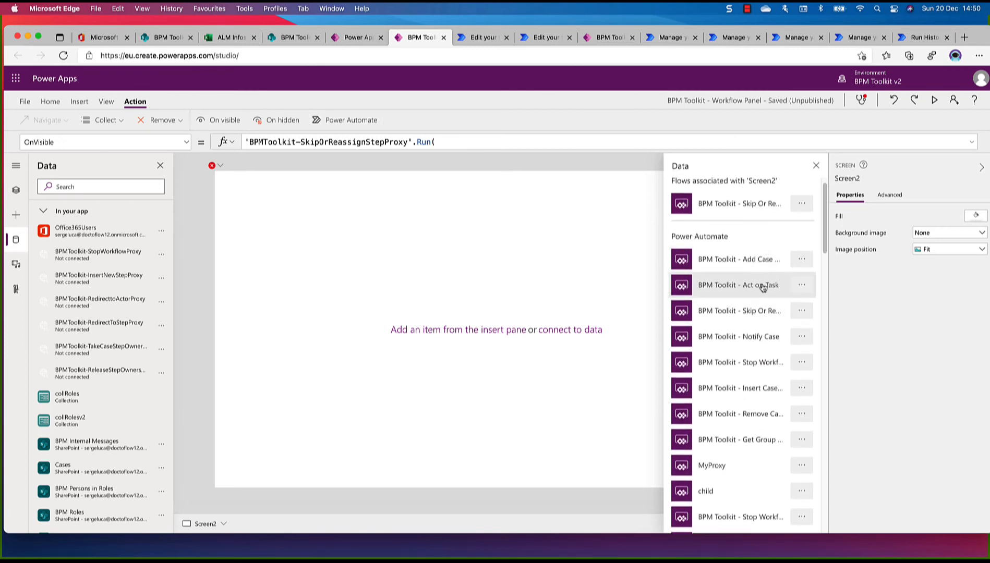
scroll(762, 287, down, 8)
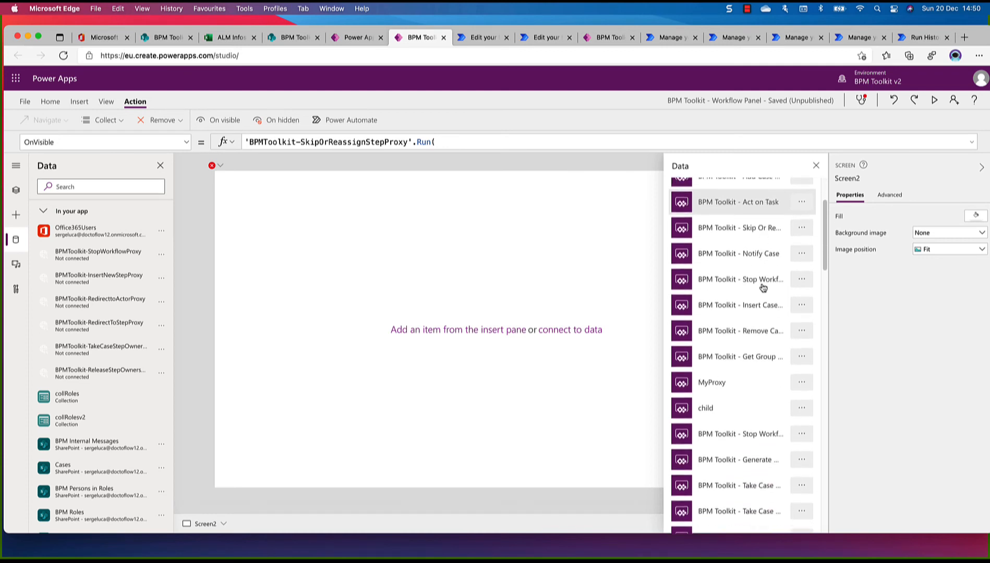
scroll(763, 288, down, 10)
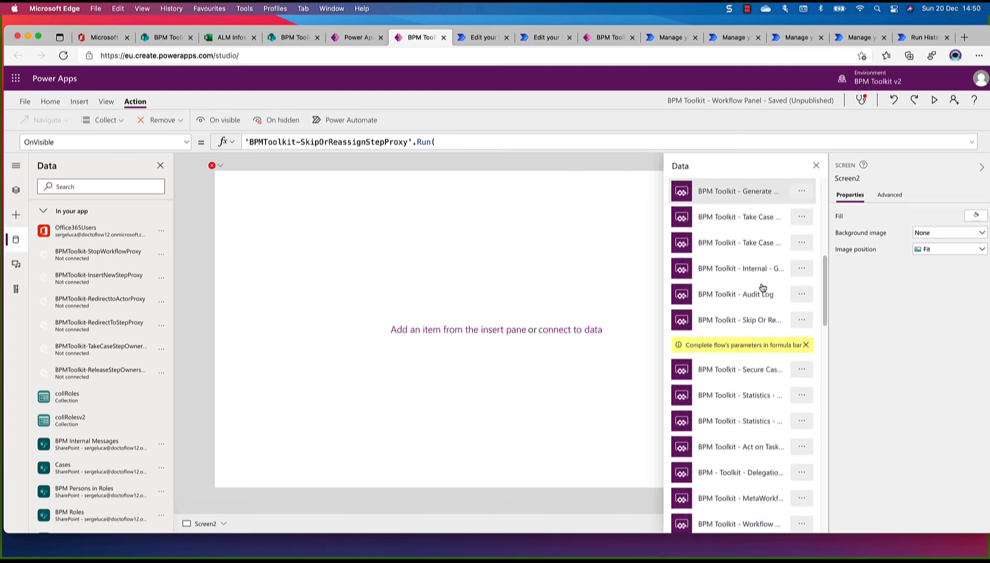
scroll(763, 287, down, 1)
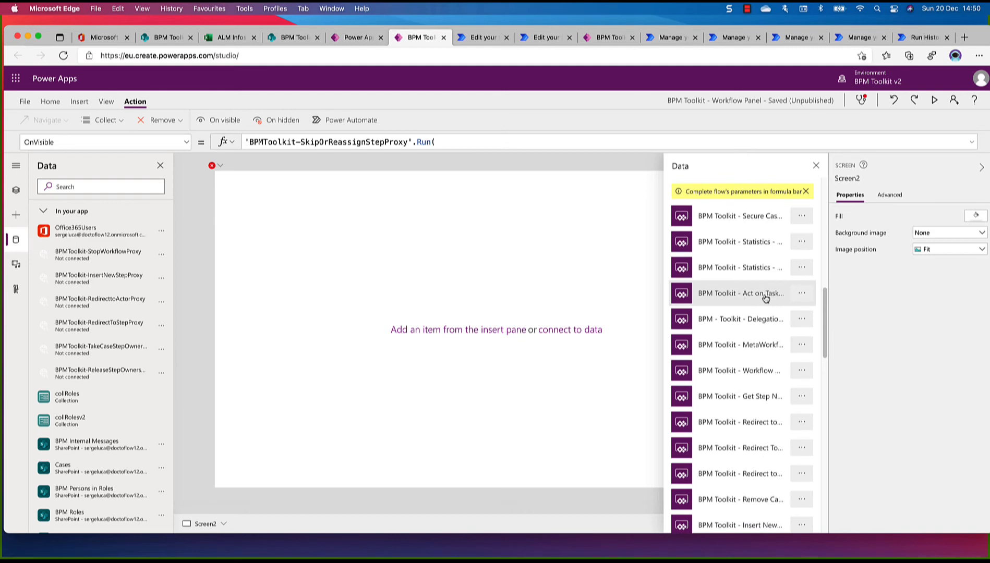
click(803, 295)
click(806, 311)
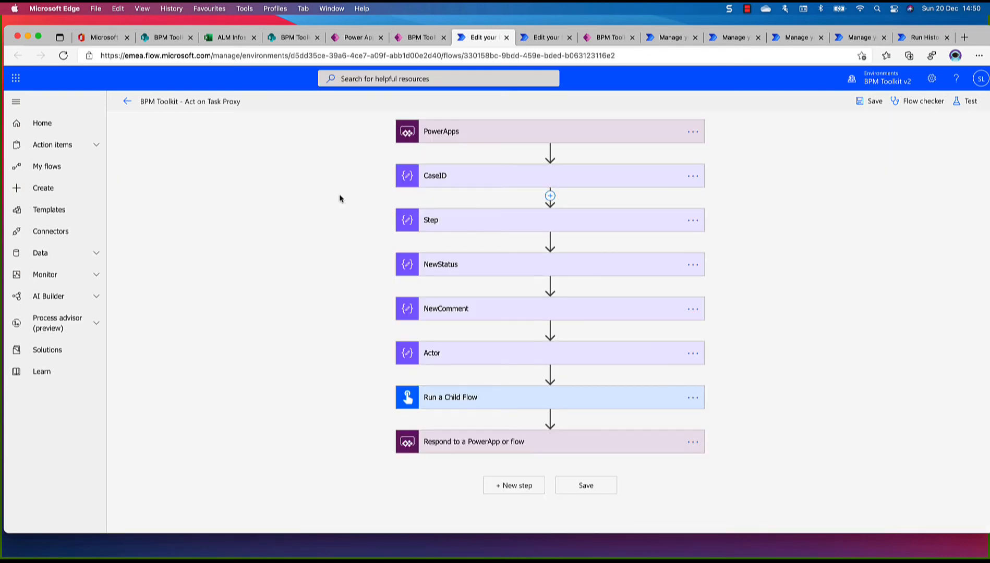
click(410, 38)
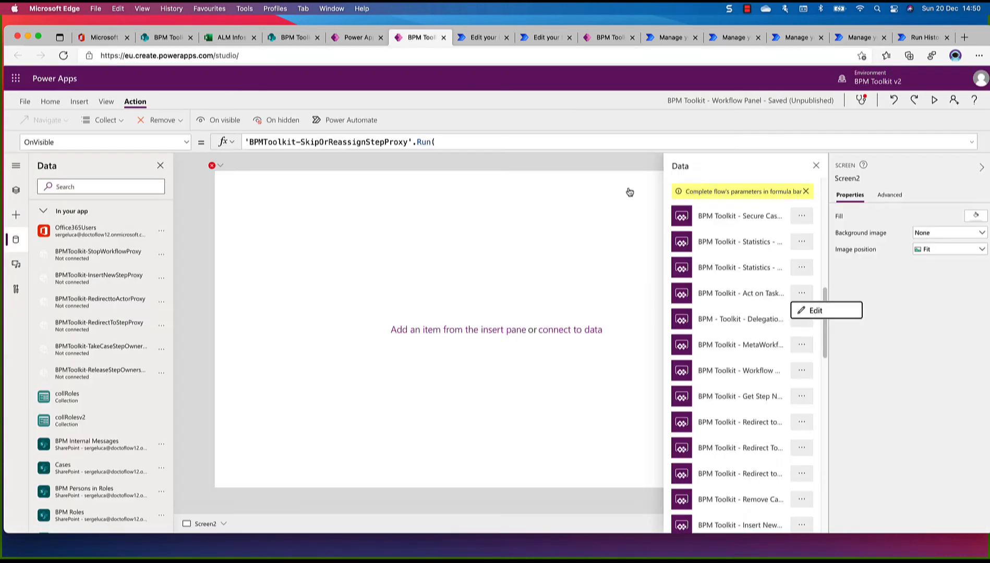
click(738, 302)
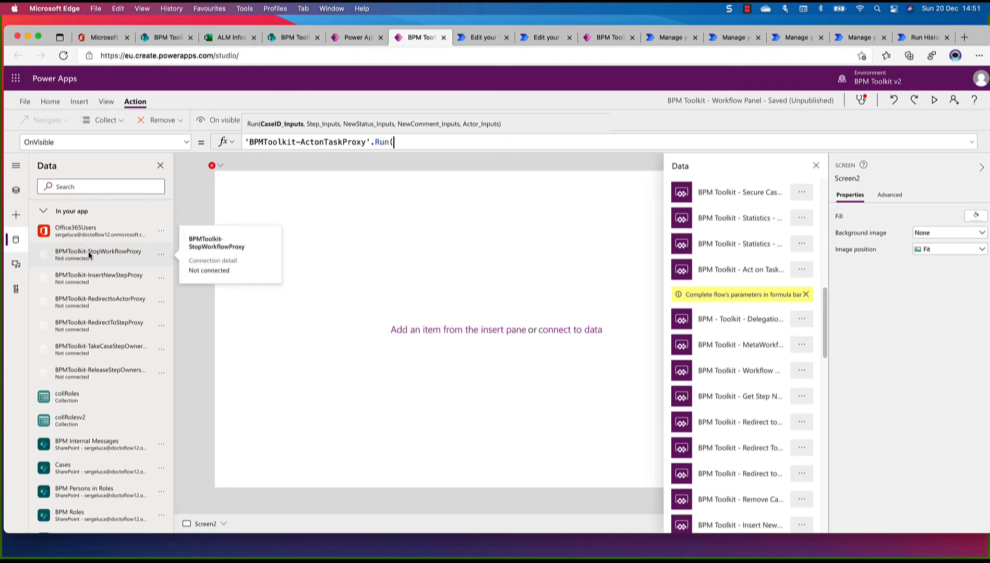
Replace the disconnected BPMToolkit-StopWorkflowProxy on Screen2 with BPM Toolkit - Stop Workflow Proxy, verifying the entry below child in the flow editor first
click(161, 254)
click(177, 274)
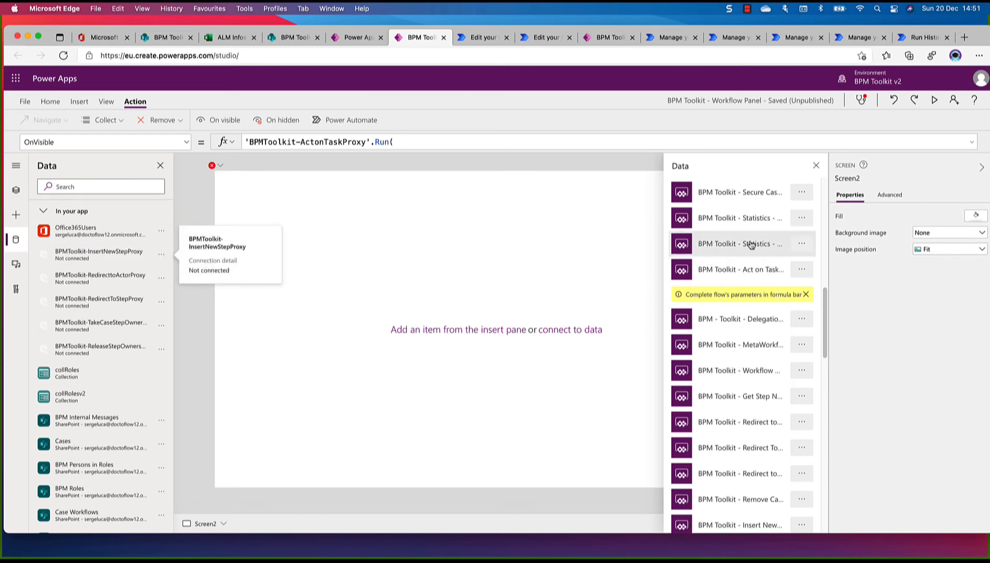
scroll(750, 240, up, 10)
scroll(749, 240, up, 2)
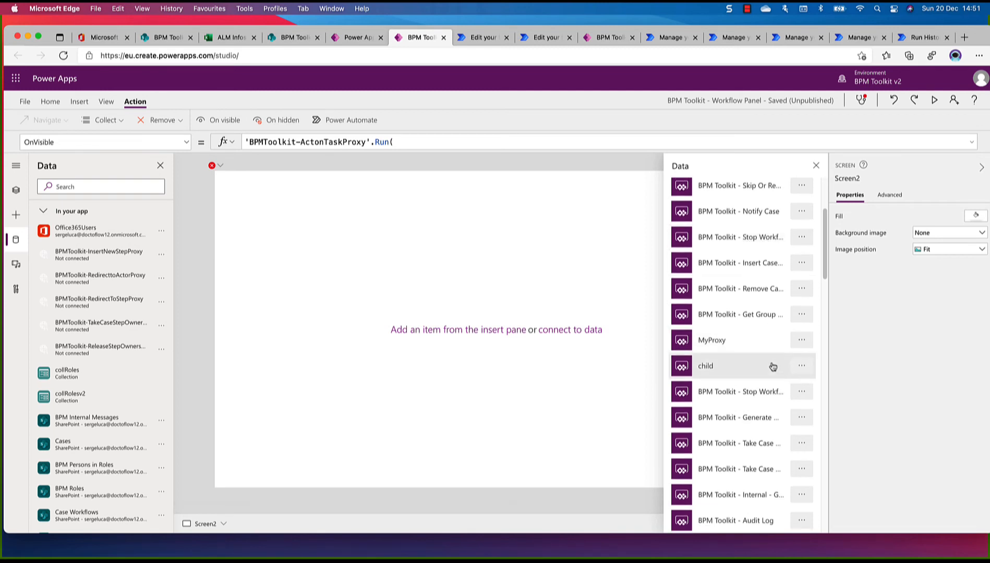
click(802, 395)
click(808, 409)
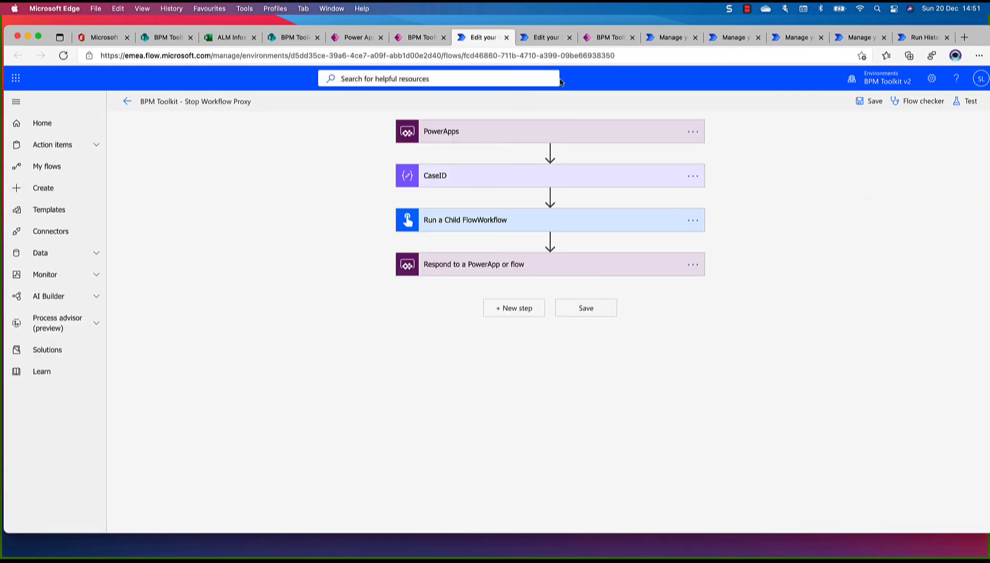
click(421, 37)
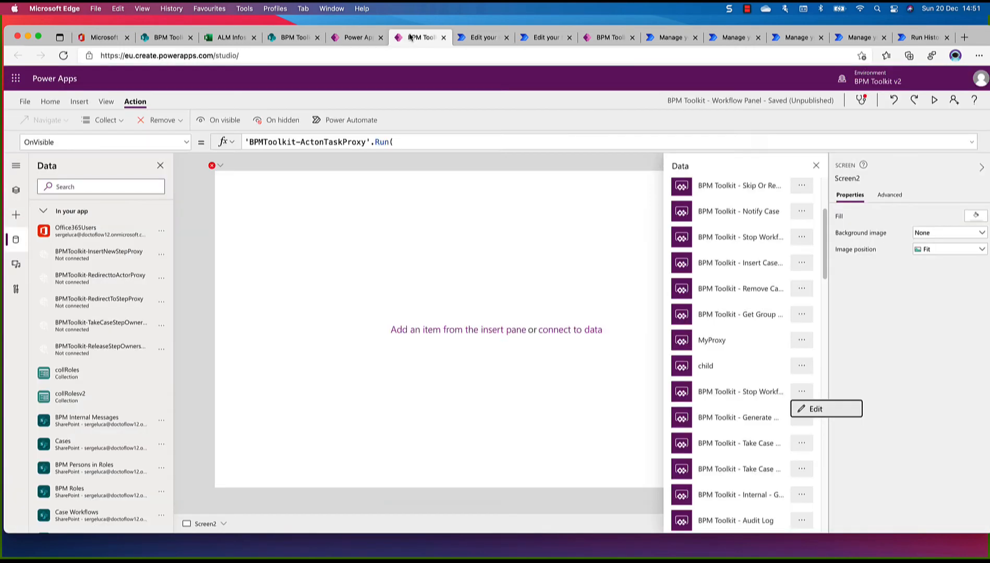
click(750, 408)
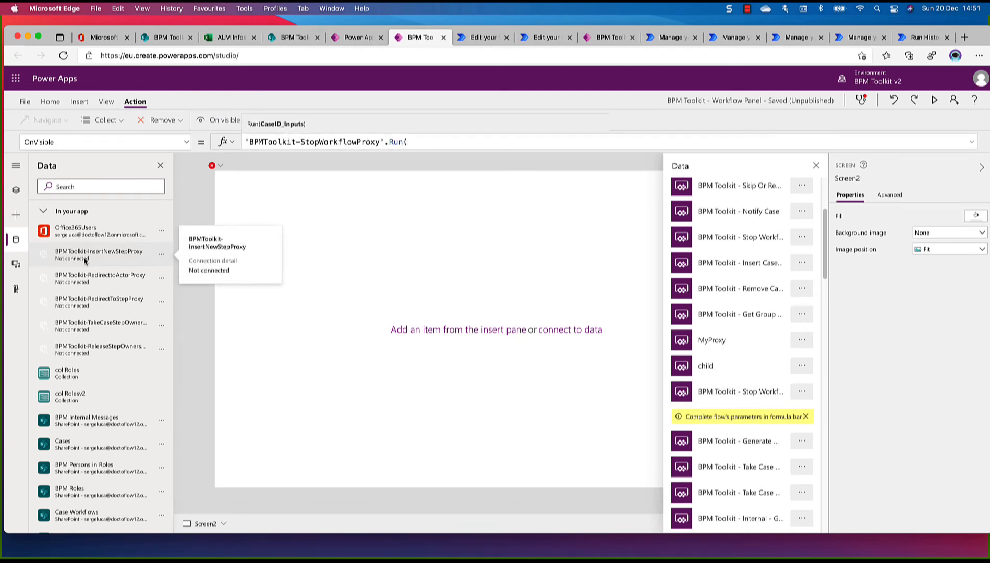
Check the proxy flows already reconnected in the app's data, and remove the disconnected BPMToolkit-InsertNewStepProxy
scroll(81, 258, down, 5)
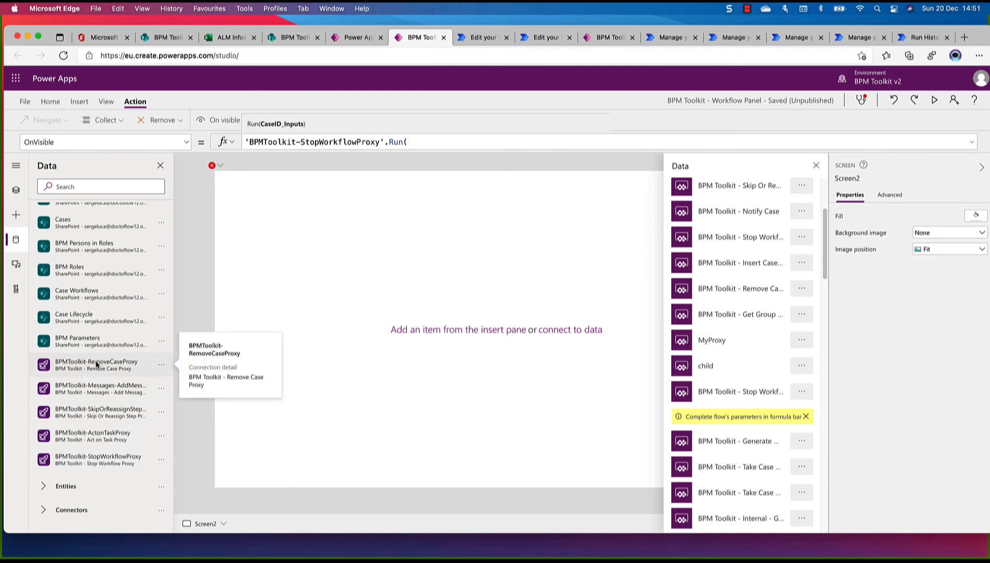
scroll(96, 365, up, 5)
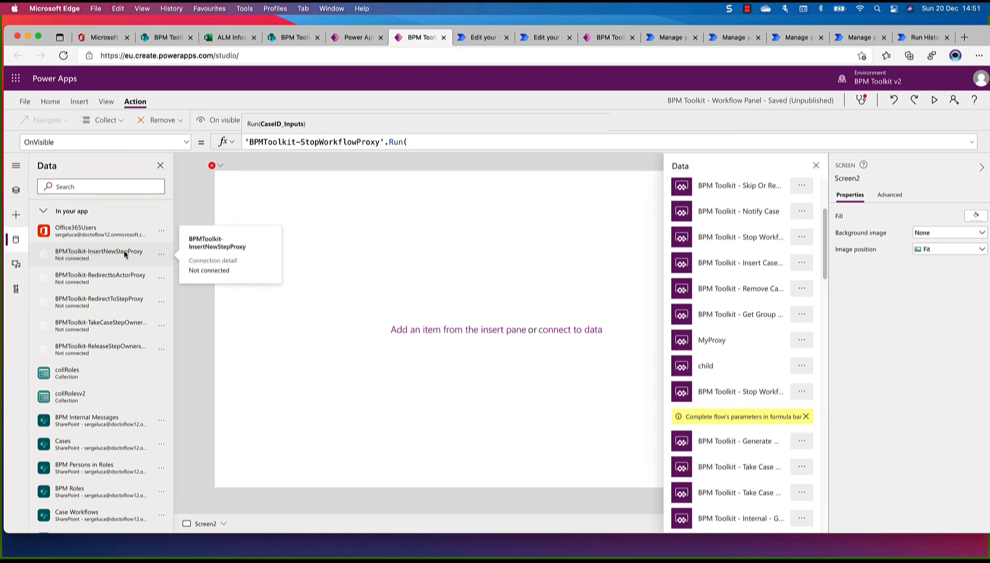
click(161, 255)
click(172, 275)
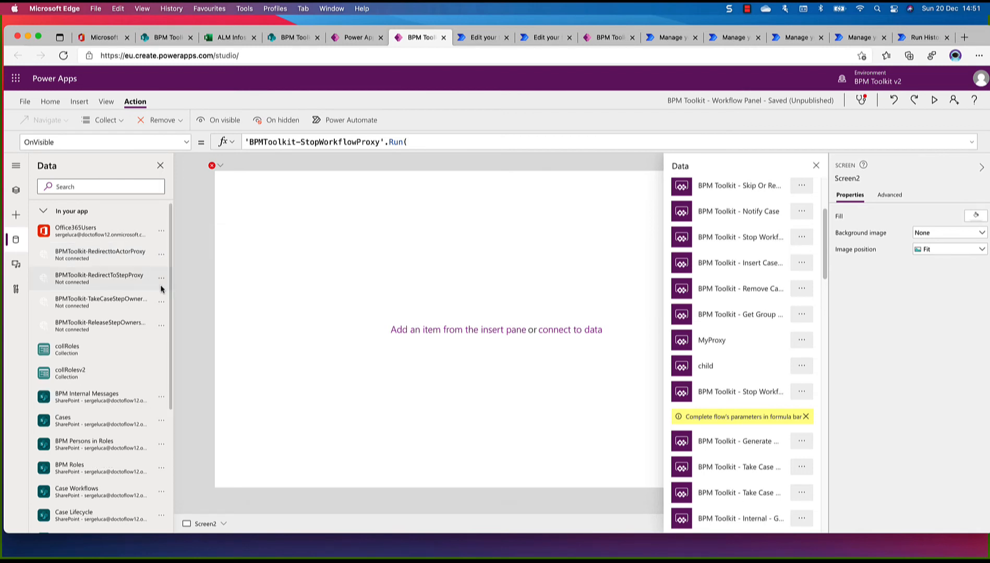
Locate the Insert New Step proxy among the Power Automate flows available for Screen2
scroll(762, 245, up, 3)
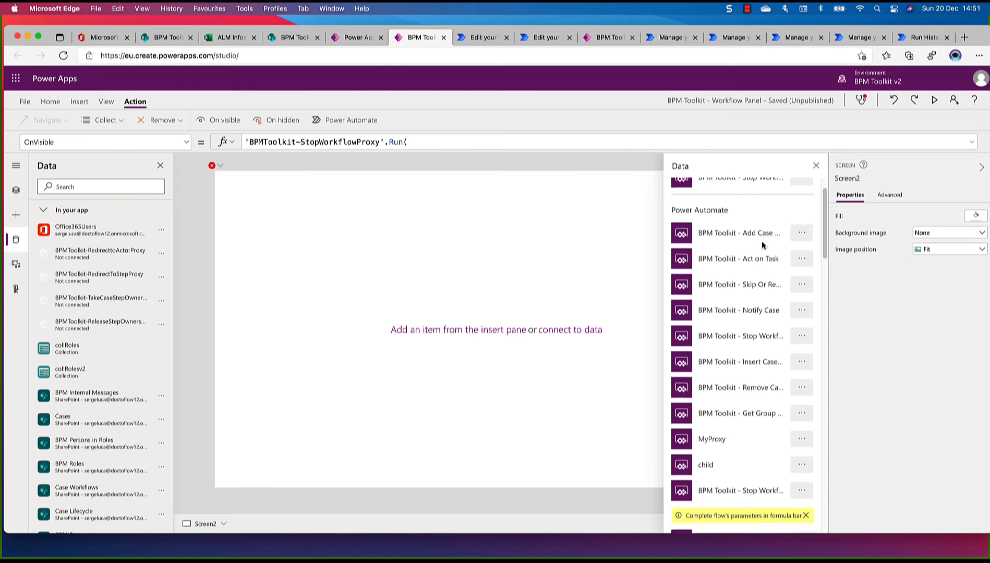
scroll(763, 246, down, 2)
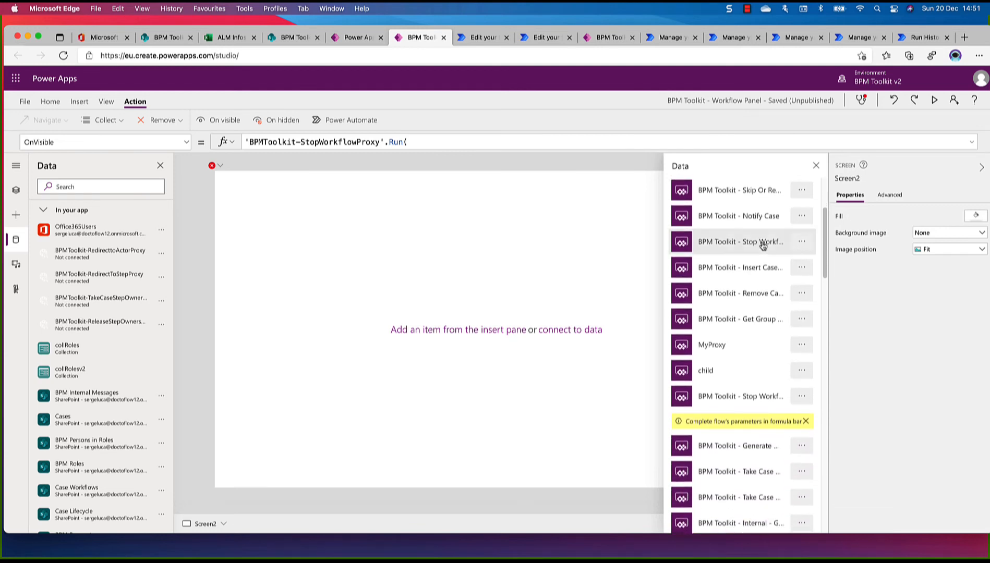
scroll(763, 245, down, 1)
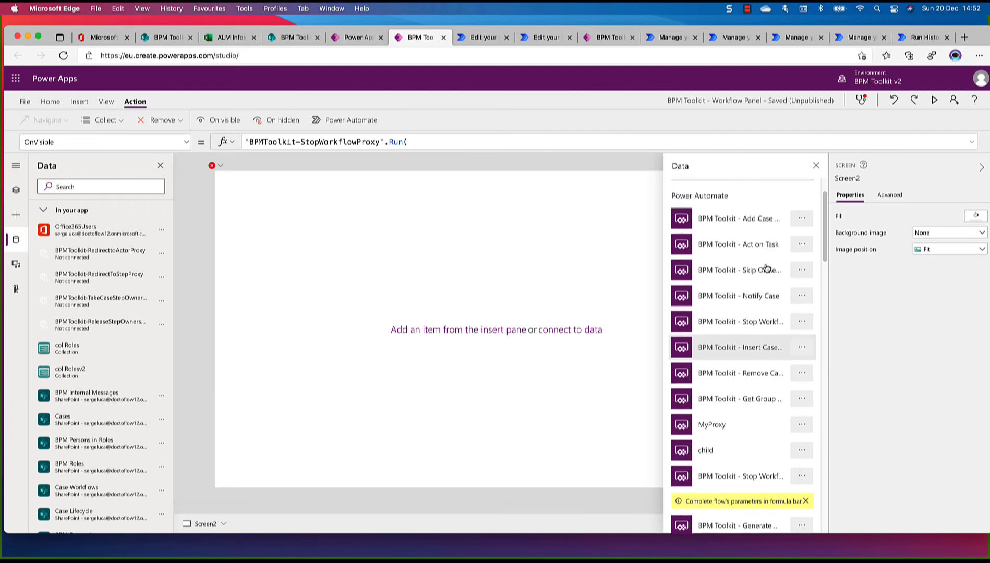
scroll(766, 268, down, 5)
scroll(766, 268, down, 6)
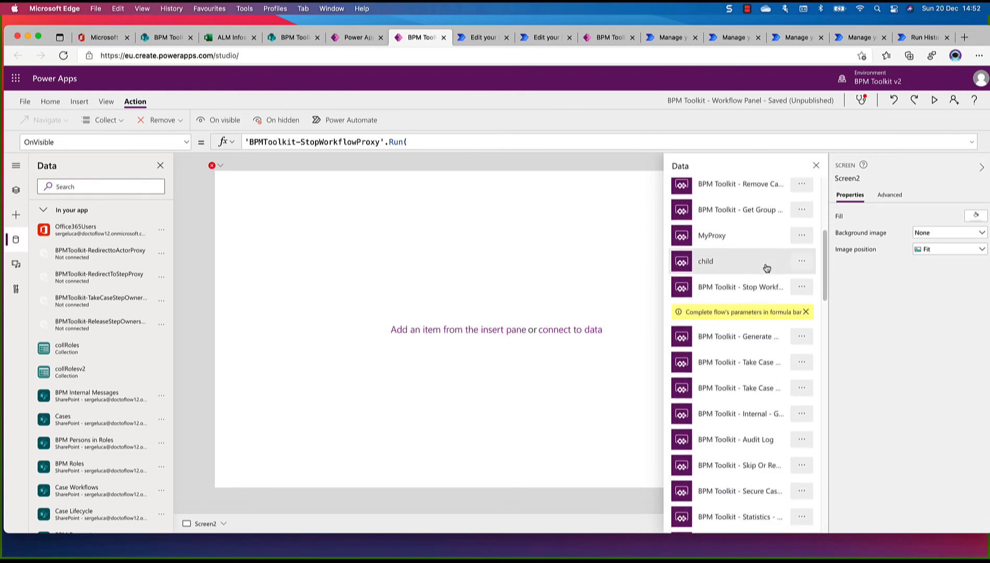
scroll(766, 268, down, 8)
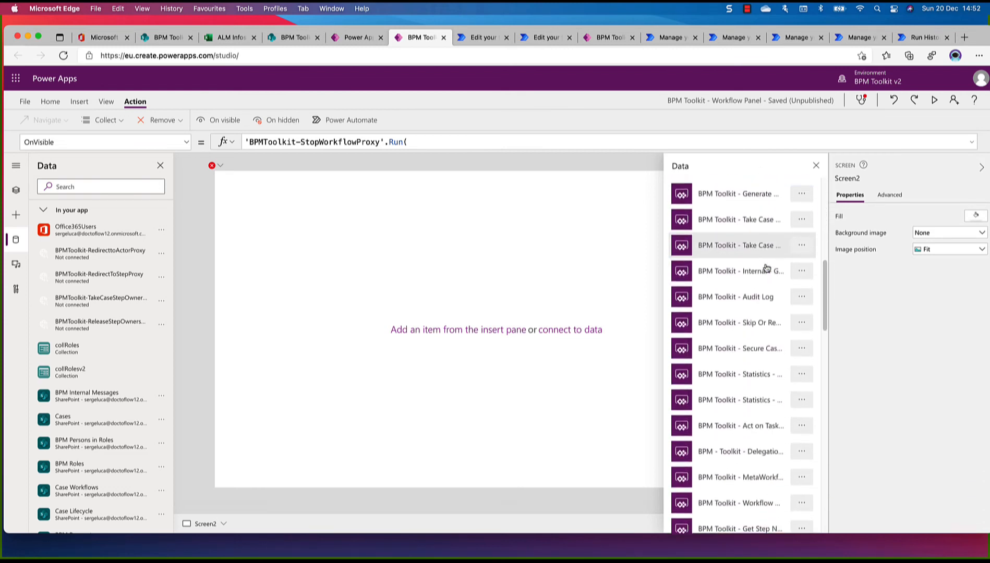
scroll(766, 267, down, 5)
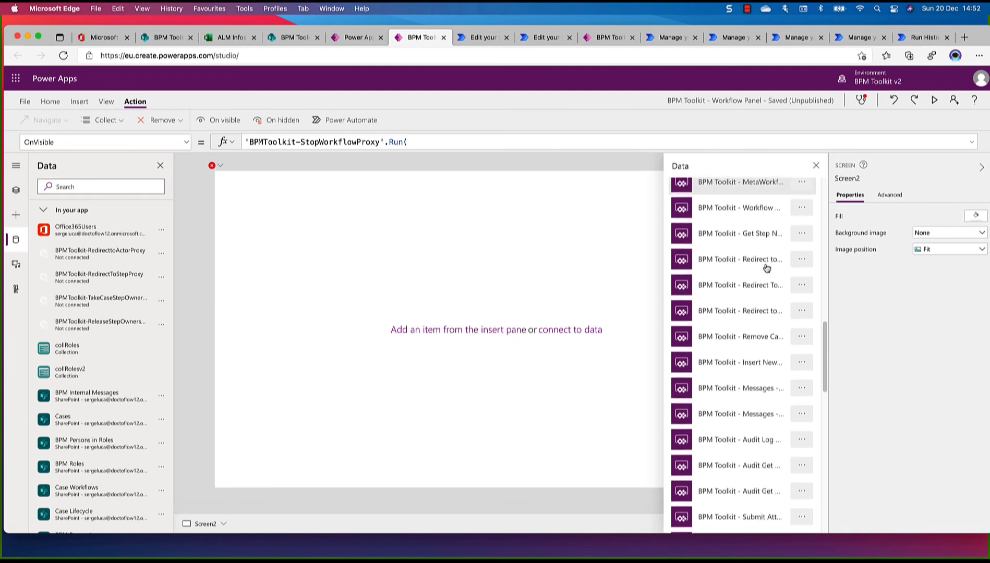
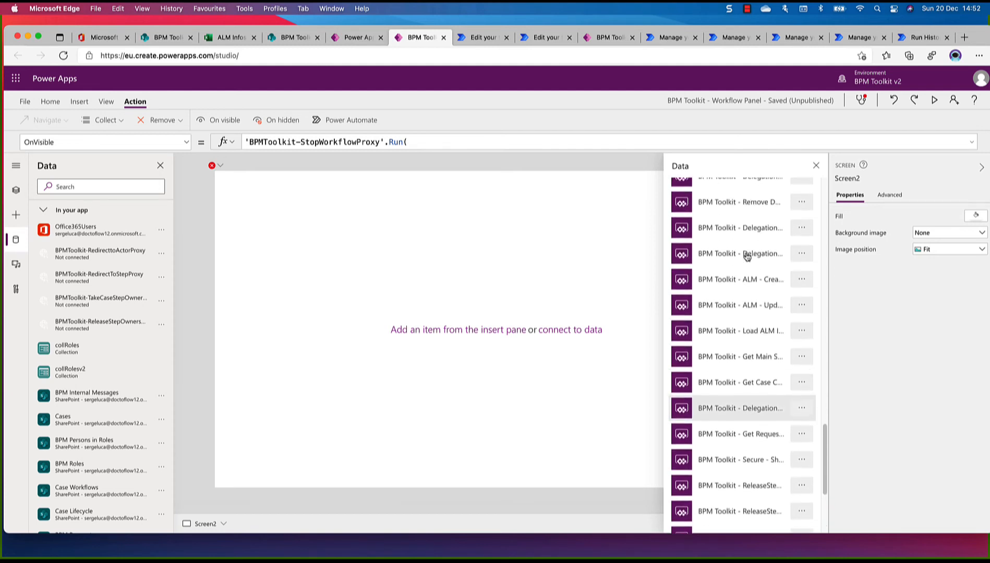
Verify in the flow editor that the Insert New entry above Messages is BPM Toolkit - Insert New Step Proxy, and attach it to Screen2
scroll(747, 256, up, 5)
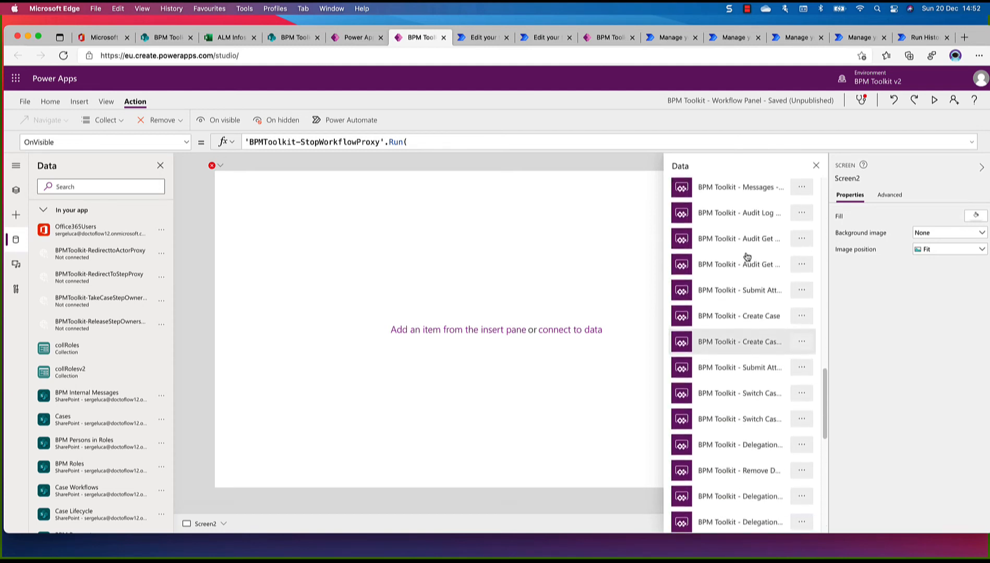
scroll(747, 256, up, 4)
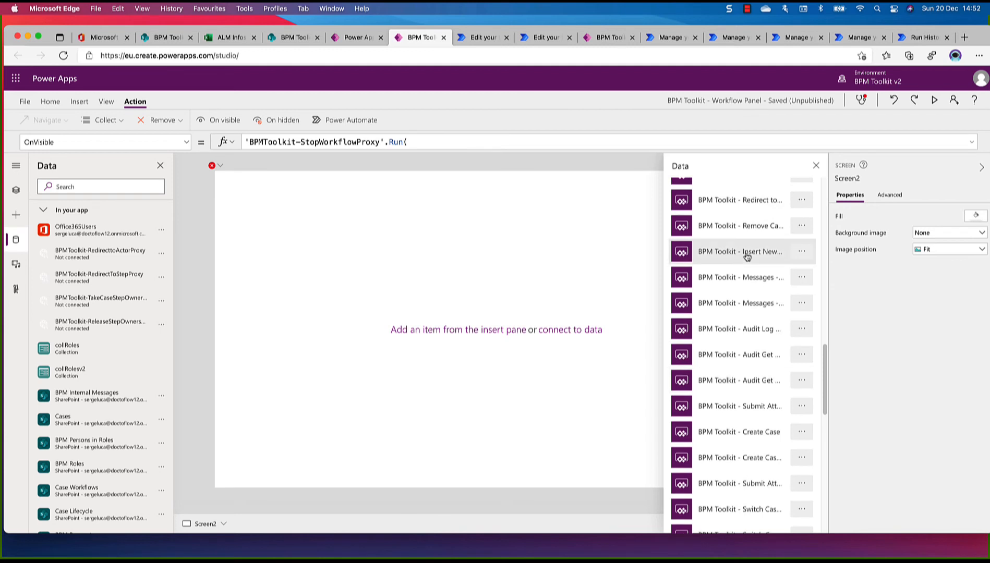
scroll(747, 256, up, 1)
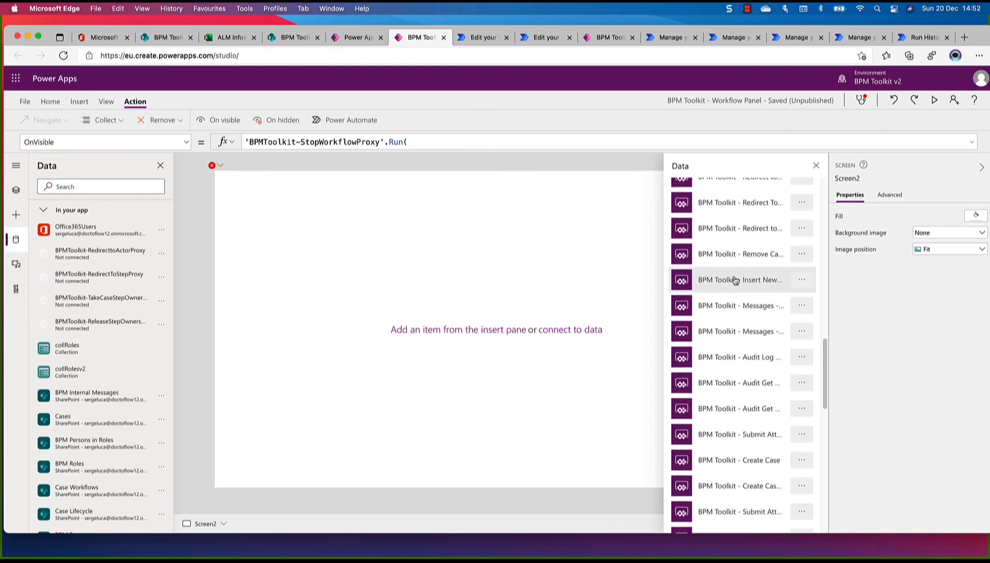
scroll(738, 281, up, 5)
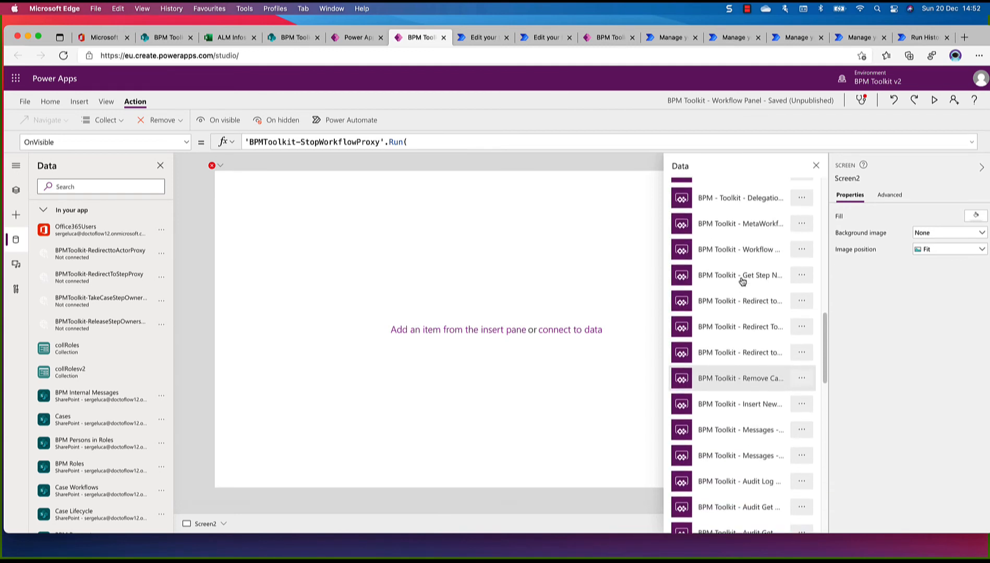
scroll(742, 282, up, 5)
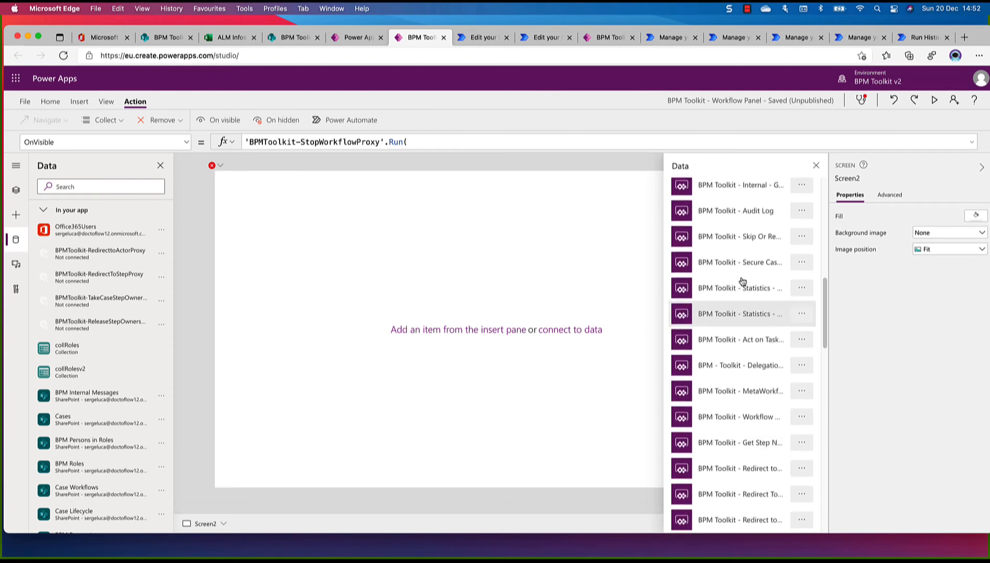
scroll(742, 282, down, 7)
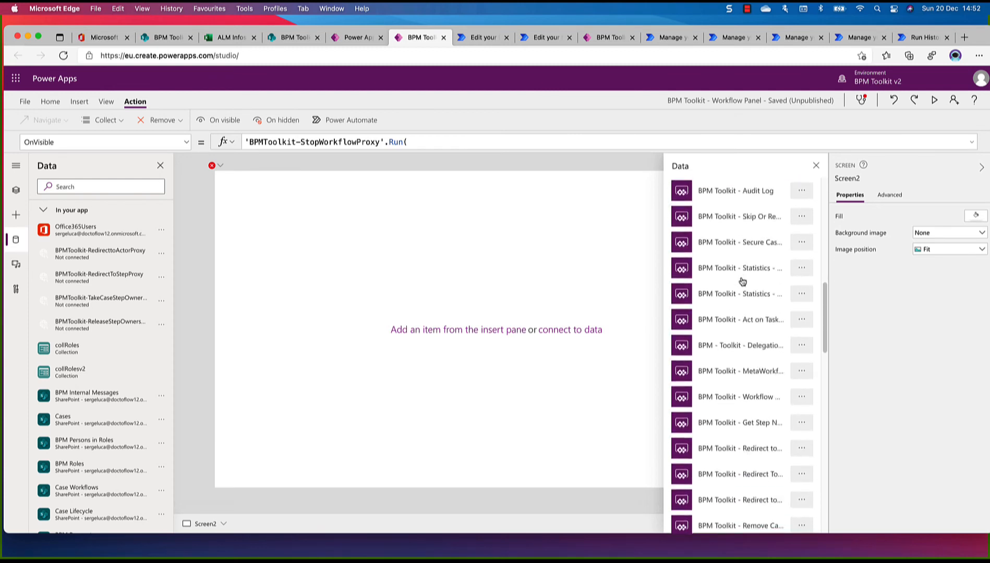
scroll(742, 282, down, 3)
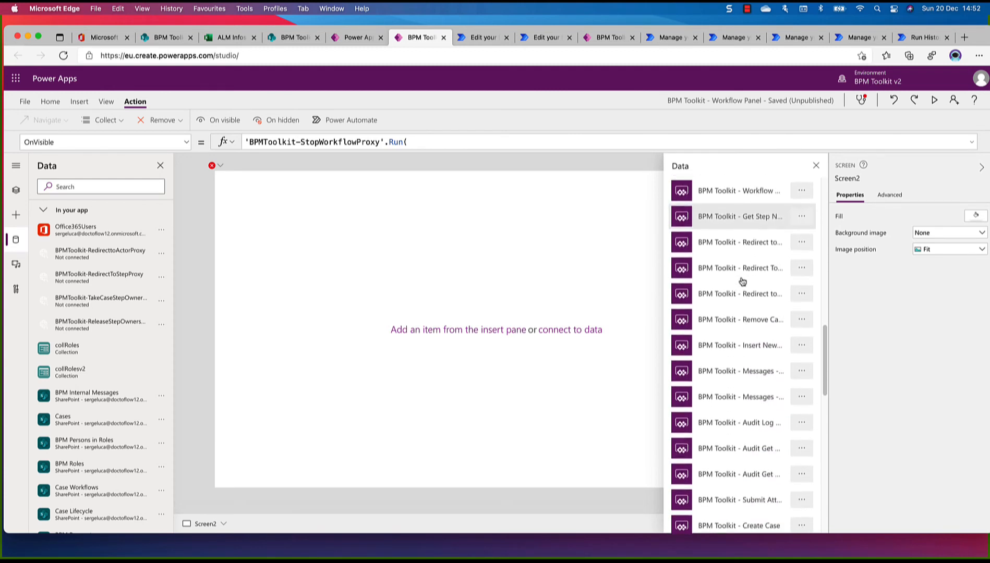
click(802, 337)
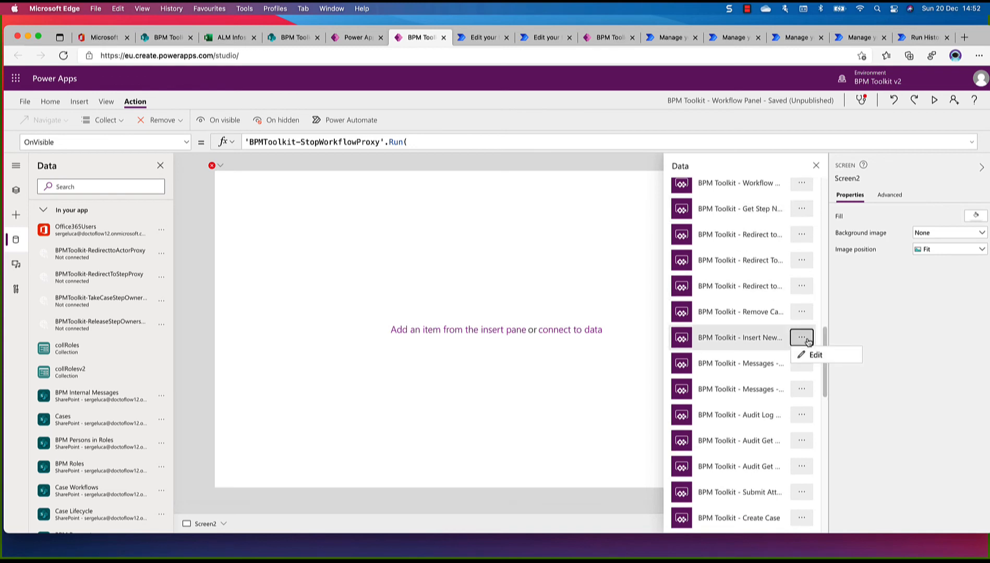
click(809, 355)
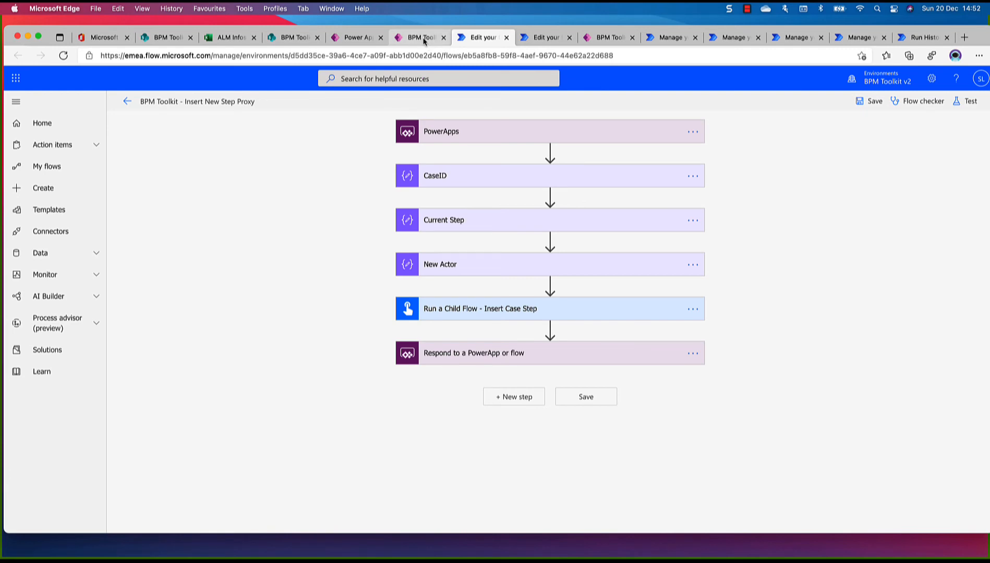
click(423, 39)
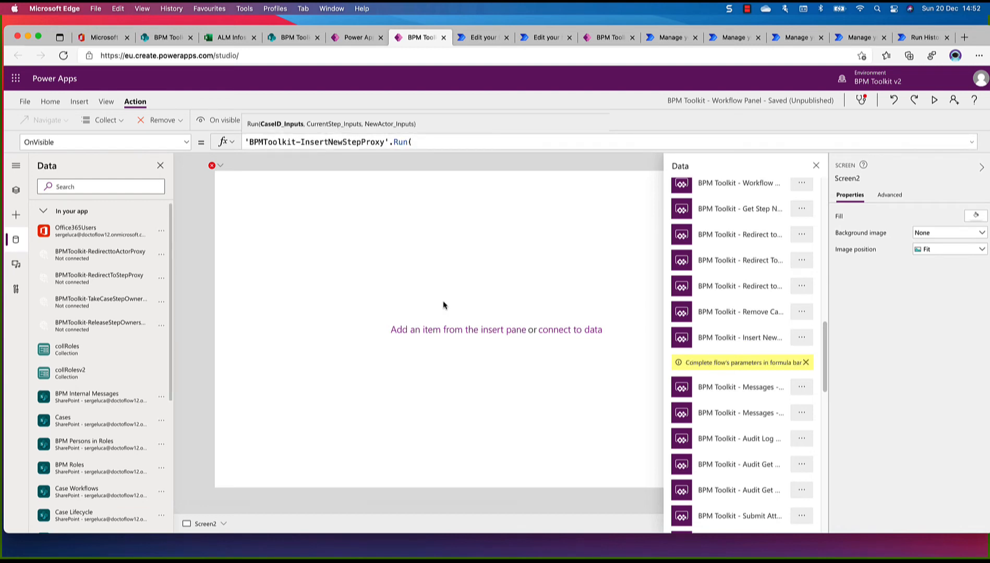
Remove the disconnected BPMToolkit-RedirecttoActorProxy from the app's data
mouse_move(76, 255)
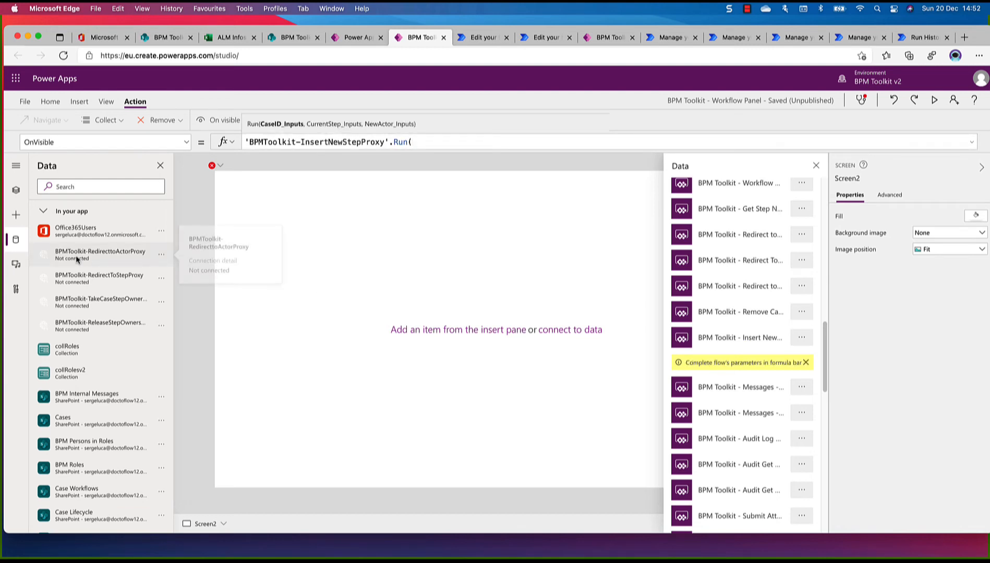
click(163, 256)
click(186, 274)
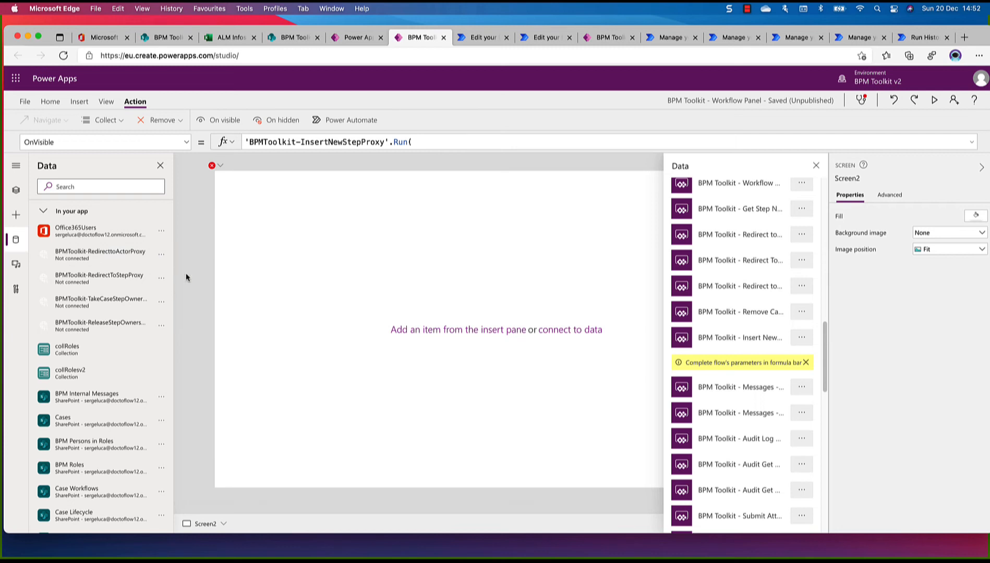
Verify in the flow editor that the last Redirect entry is BPM Toolkit - Redirect to Actor Proxy, and attach it to Screen2
scroll(749, 255, up, 5)
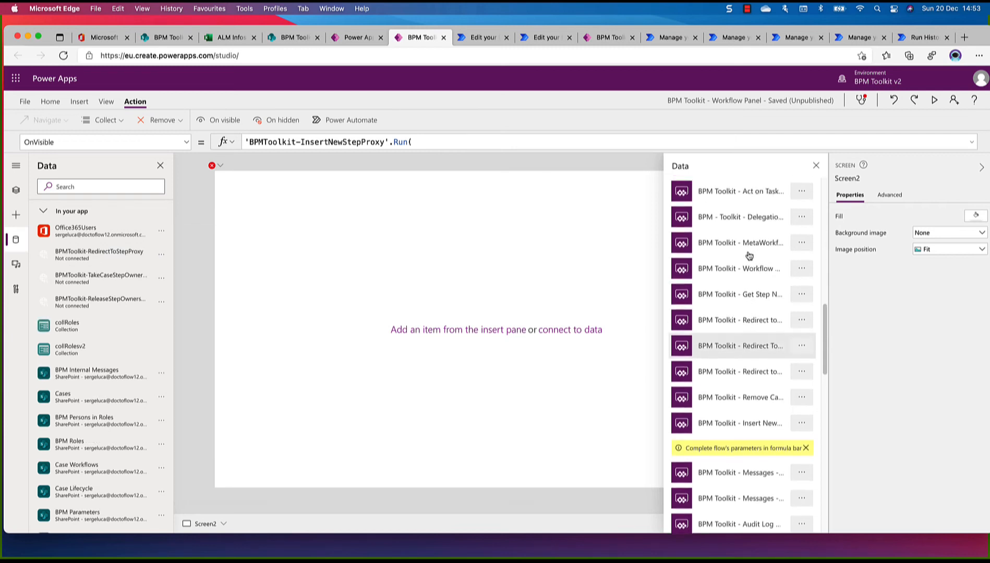
scroll(749, 256, up, 9)
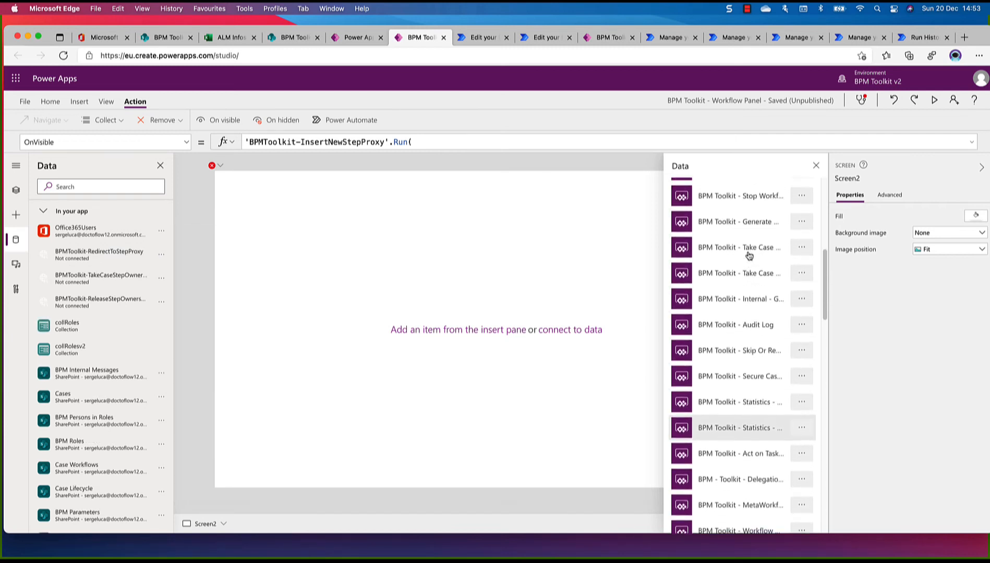
scroll(750, 256, up, 3)
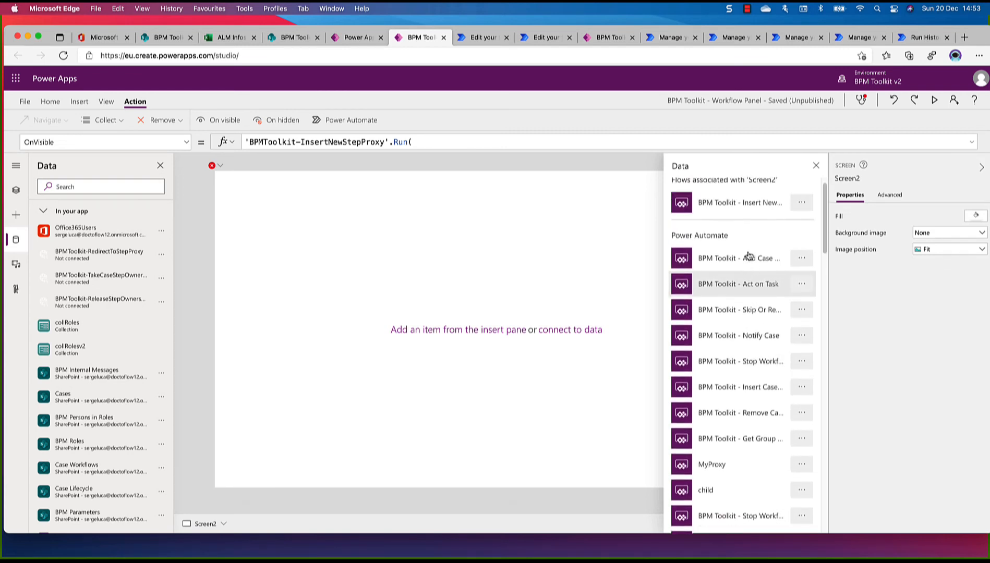
scroll(749, 255, down, 4)
scroll(749, 256, down, 5)
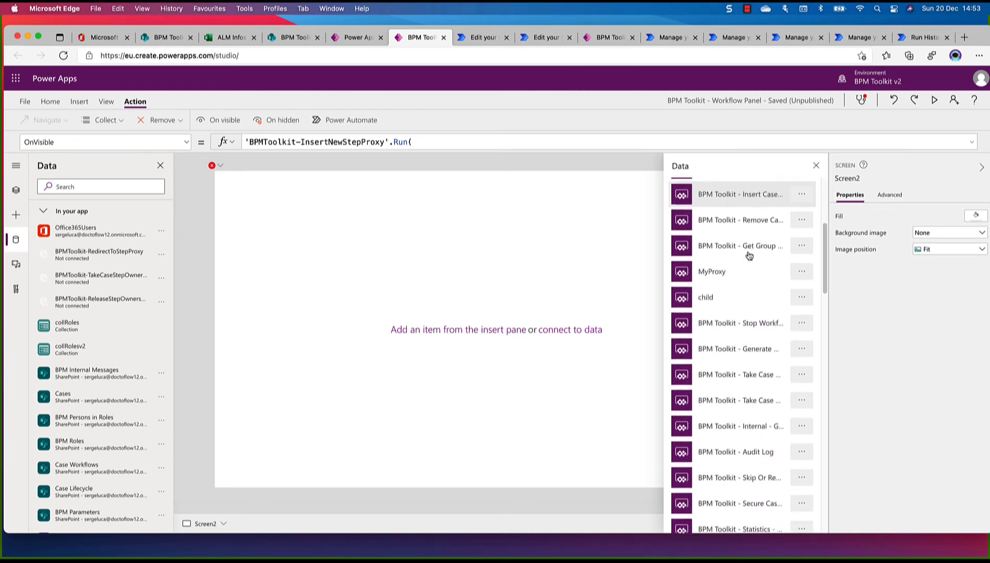
scroll(749, 255, down, 6)
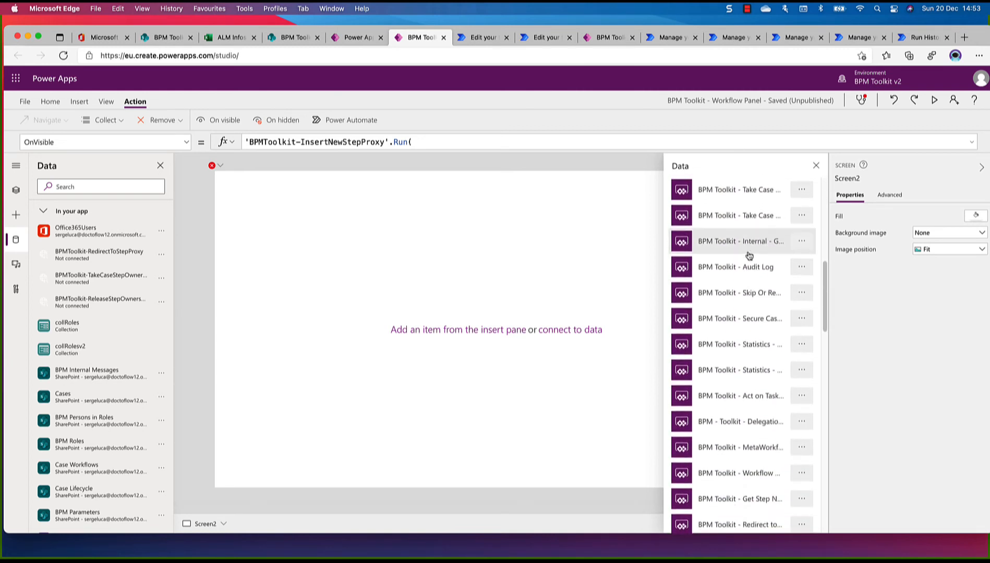
scroll(749, 255, down, 2)
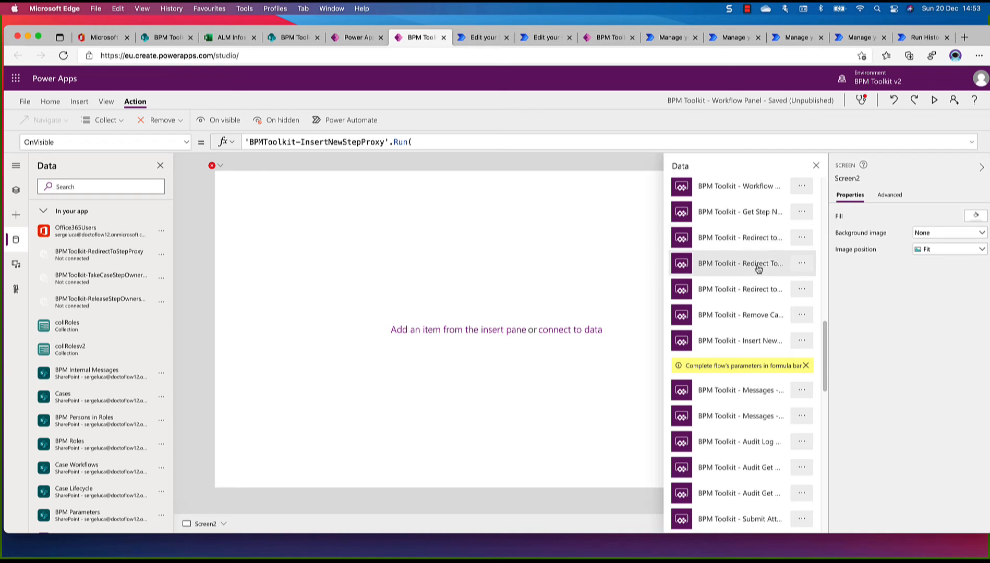
click(804, 291)
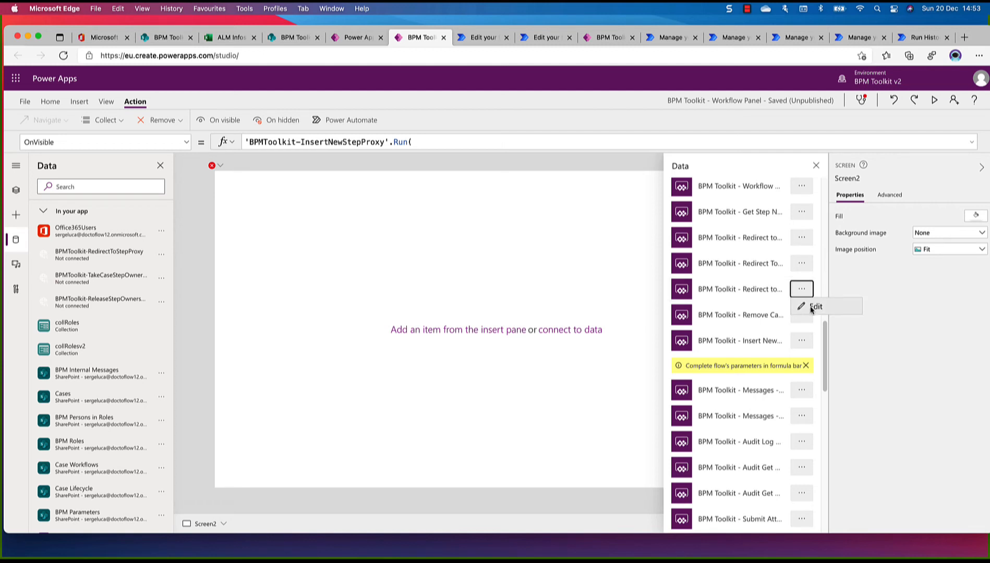
click(812, 307)
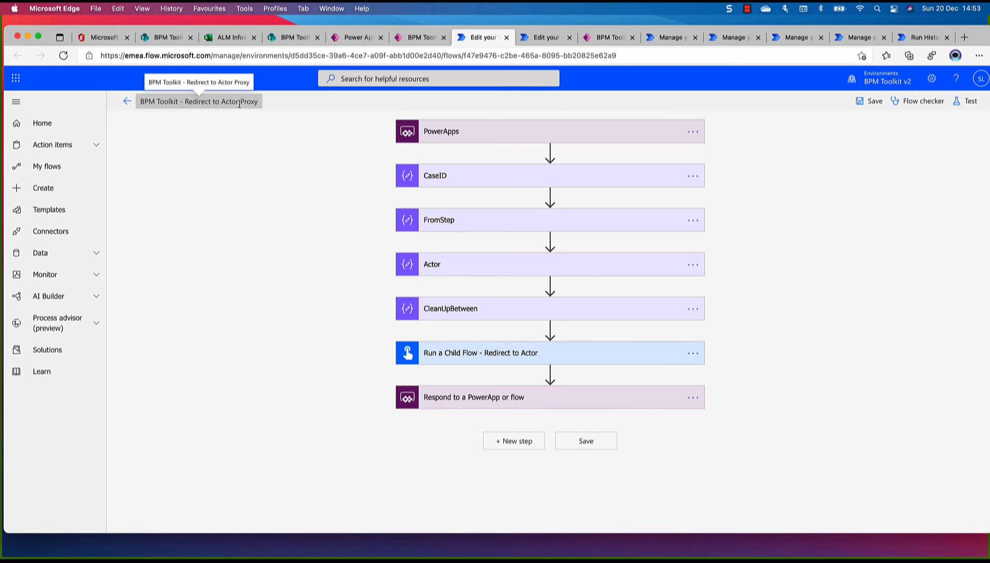
click(429, 37)
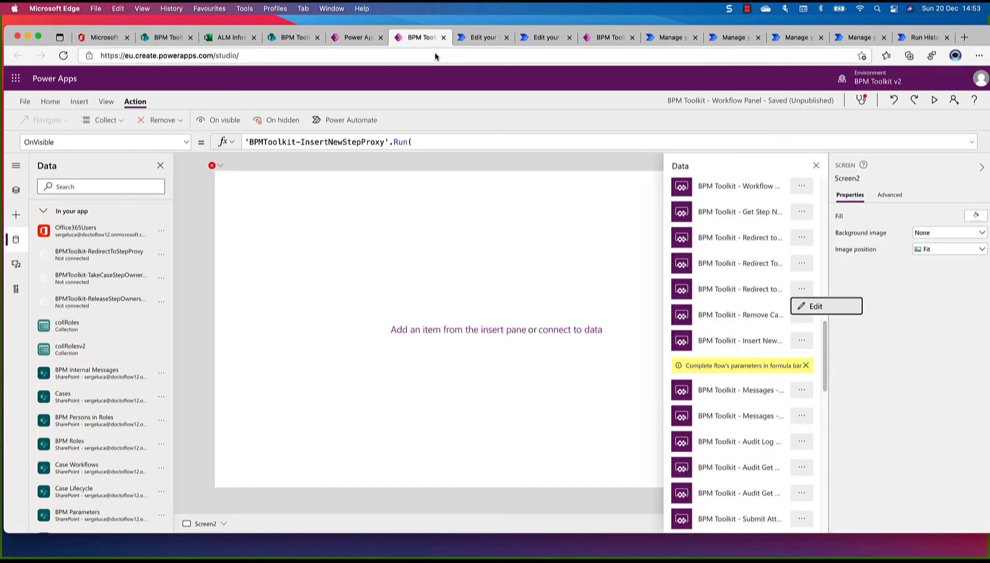
click(760, 294)
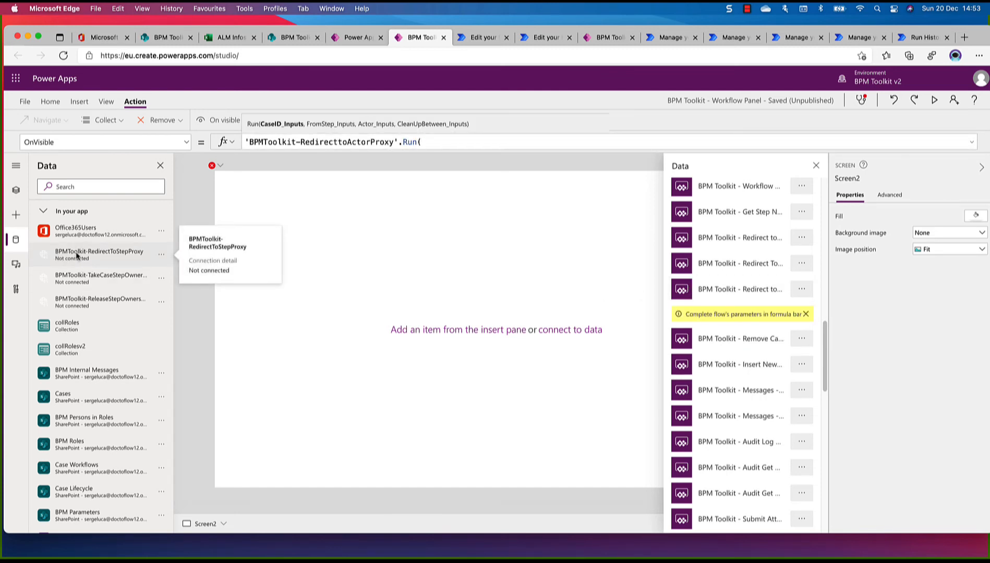
Replace the disconnected BPMToolkit-RedirectToStepProxy on Screen2 with BPM Toolkit - Redirect To Step Proxy, verifying the middle Redirect entry in the flow editor first
click(160, 258)
click(195, 271)
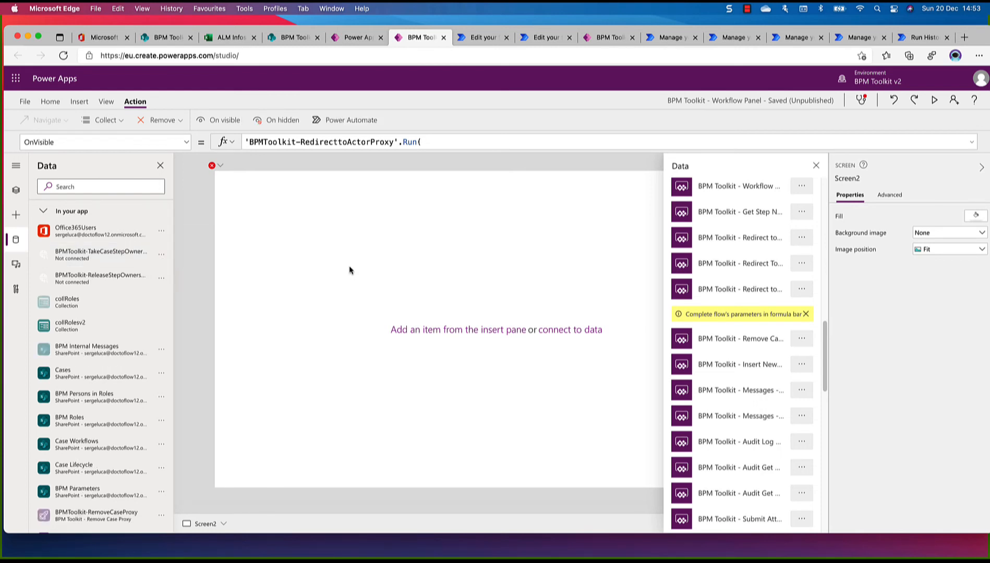
scroll(764, 308, up, 15)
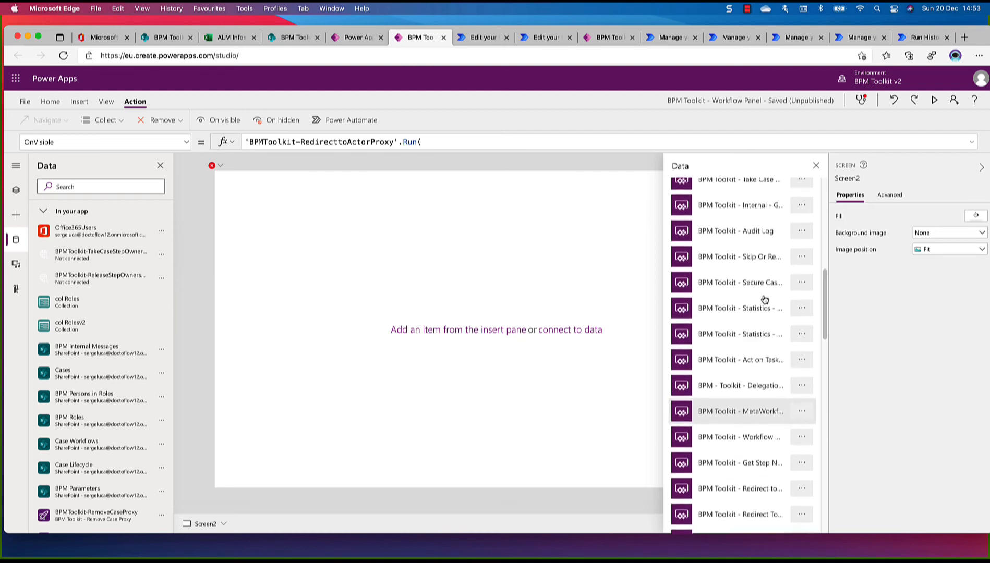
scroll(765, 300, up, 7)
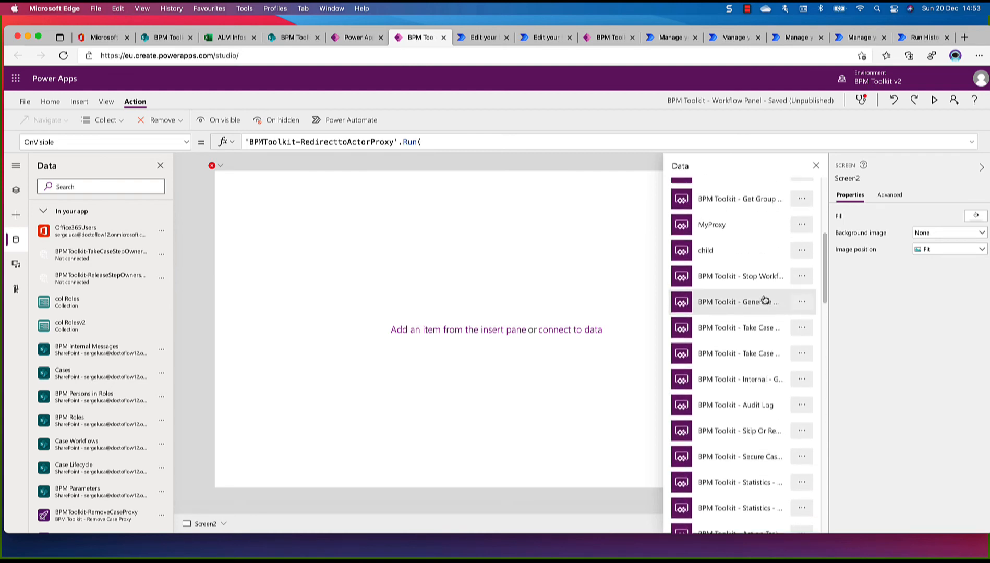
scroll(765, 300, up, 4)
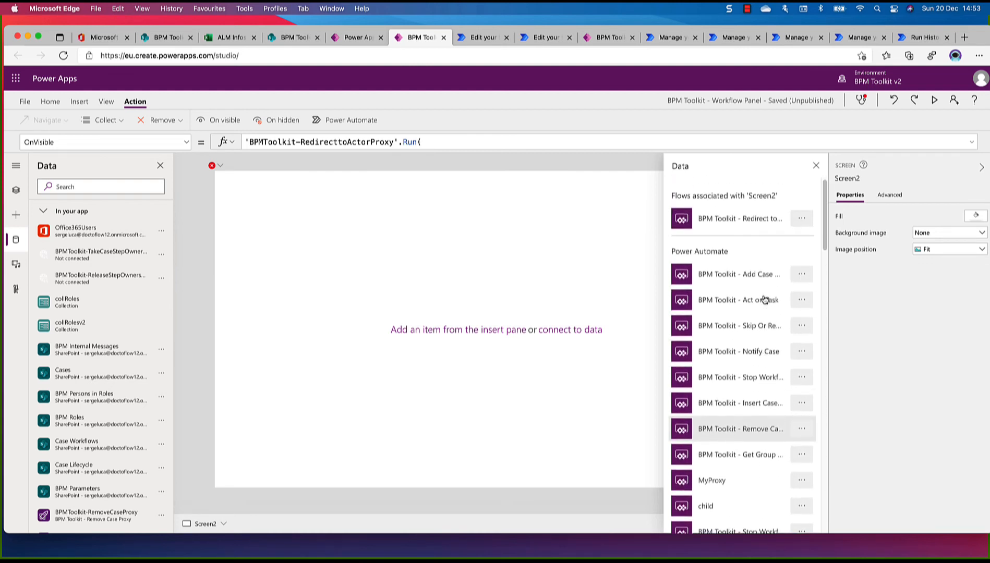
scroll(765, 299, down, 3)
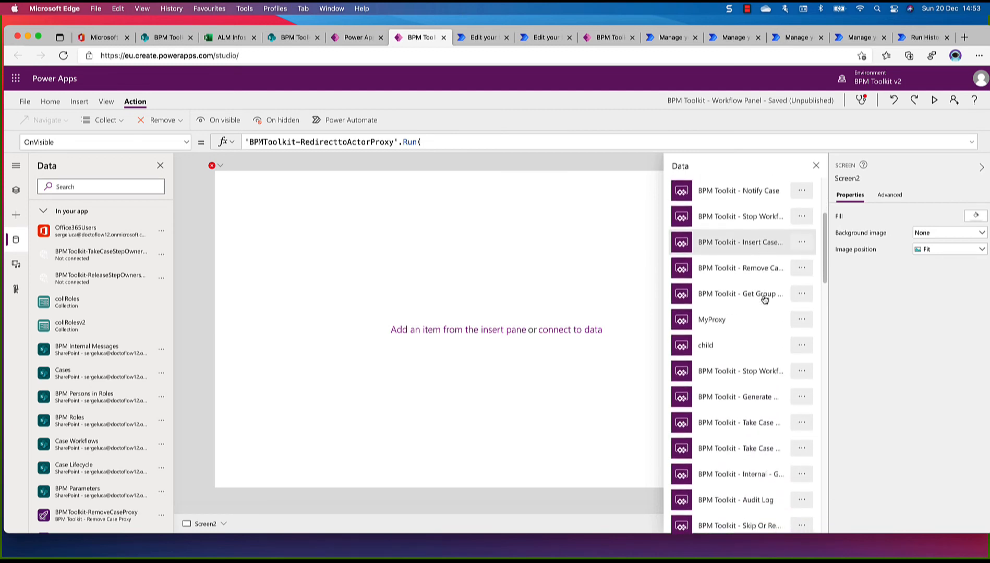
scroll(765, 299, down, 1)
scroll(765, 299, down, 6)
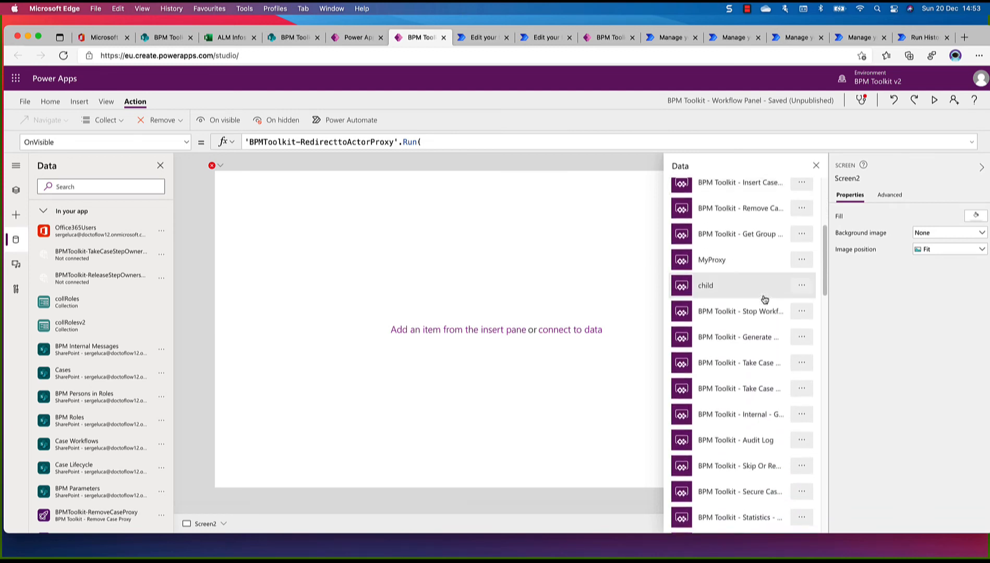
scroll(765, 299, down, 5)
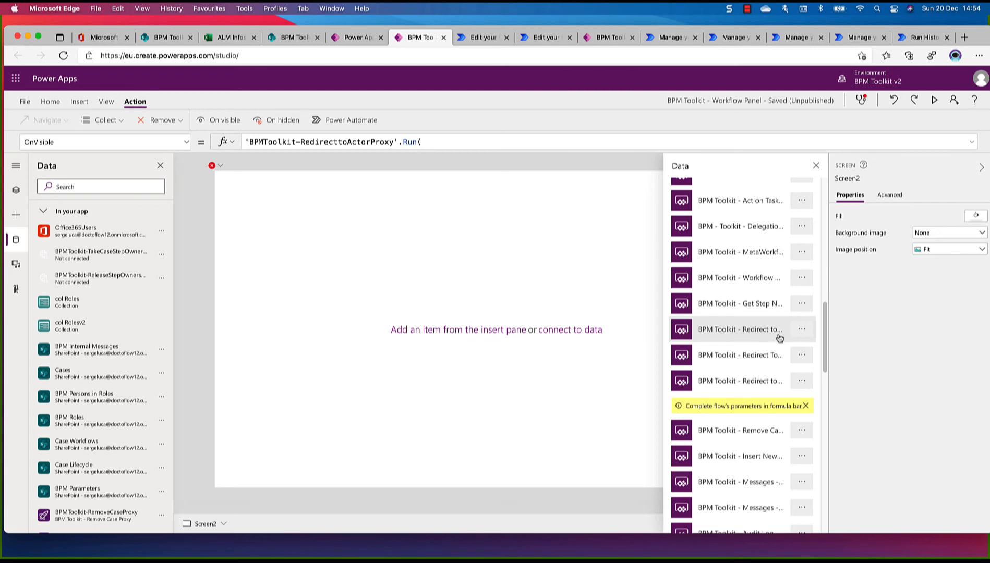
click(803, 355)
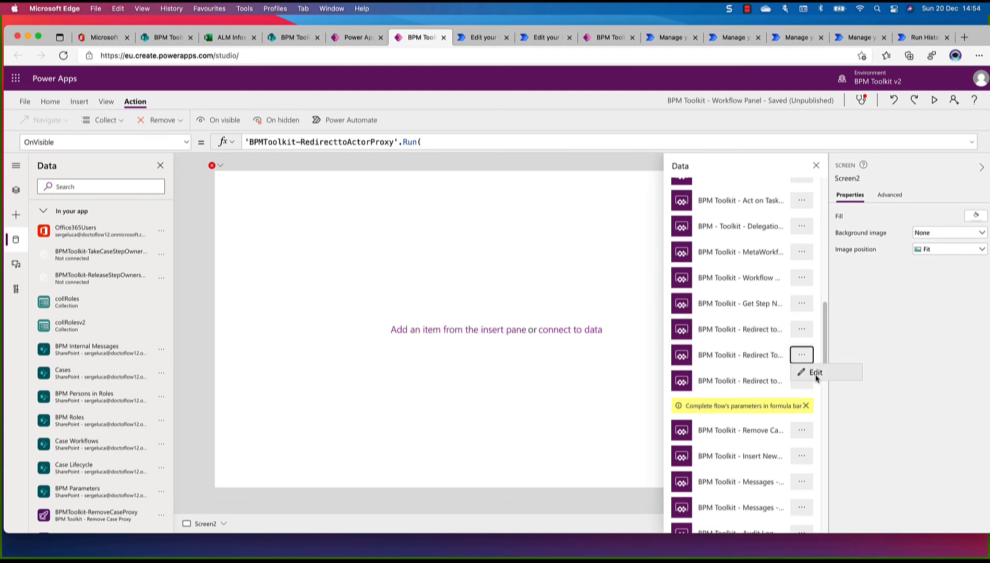
click(816, 374)
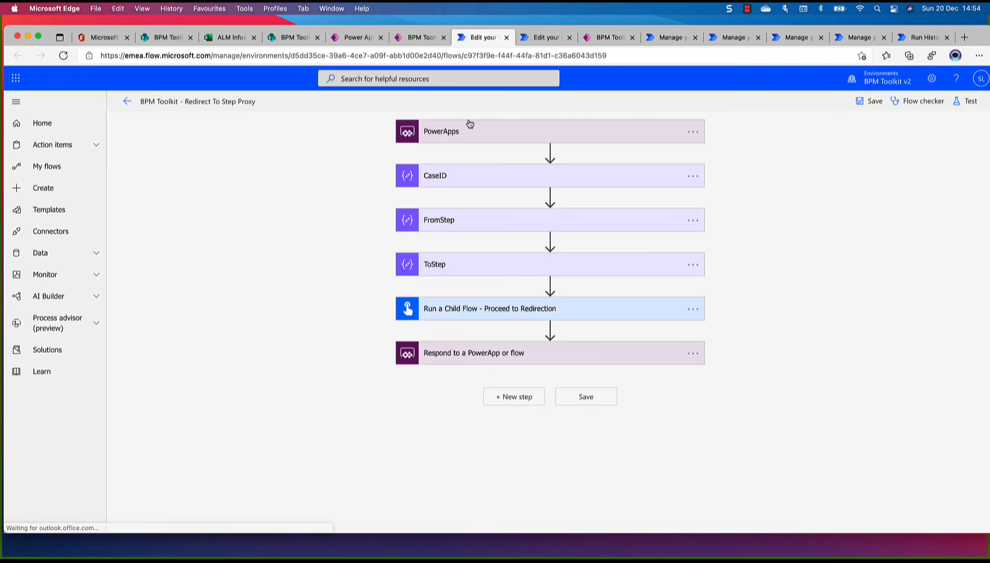
click(412, 38)
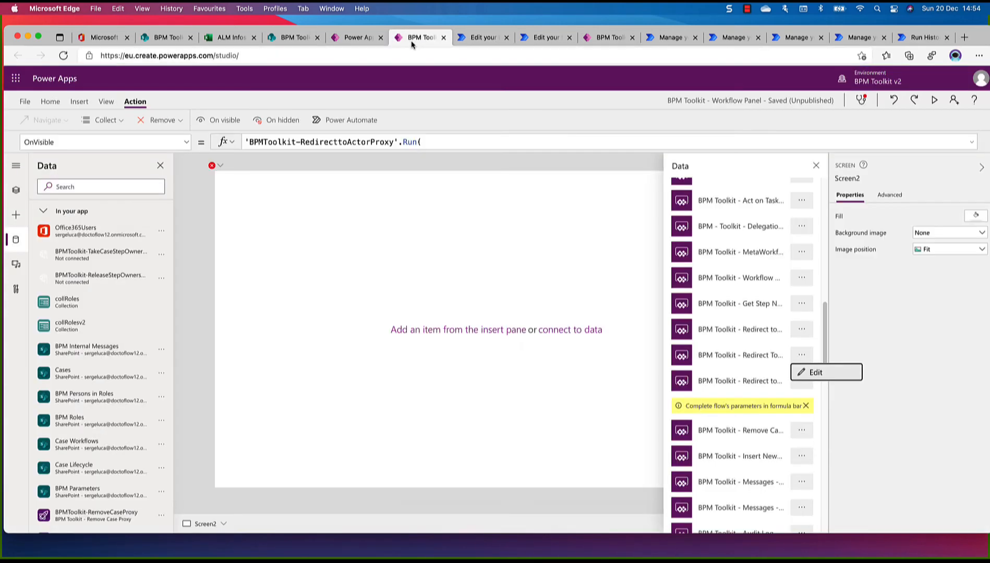
click(760, 360)
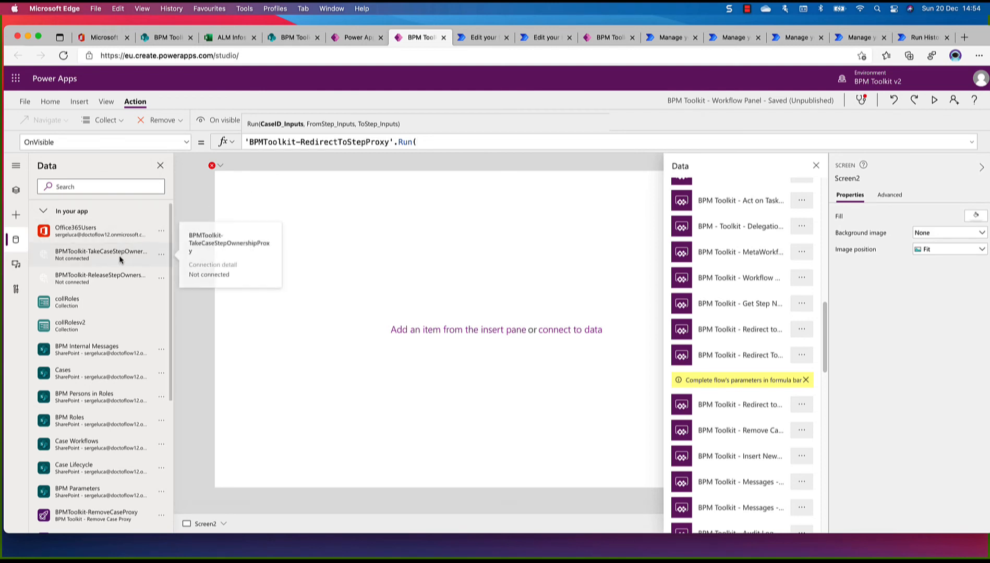
Remove the disconnected BPMToolkit-TakeCaseStepOwnershipProxy from the app's data
click(163, 257)
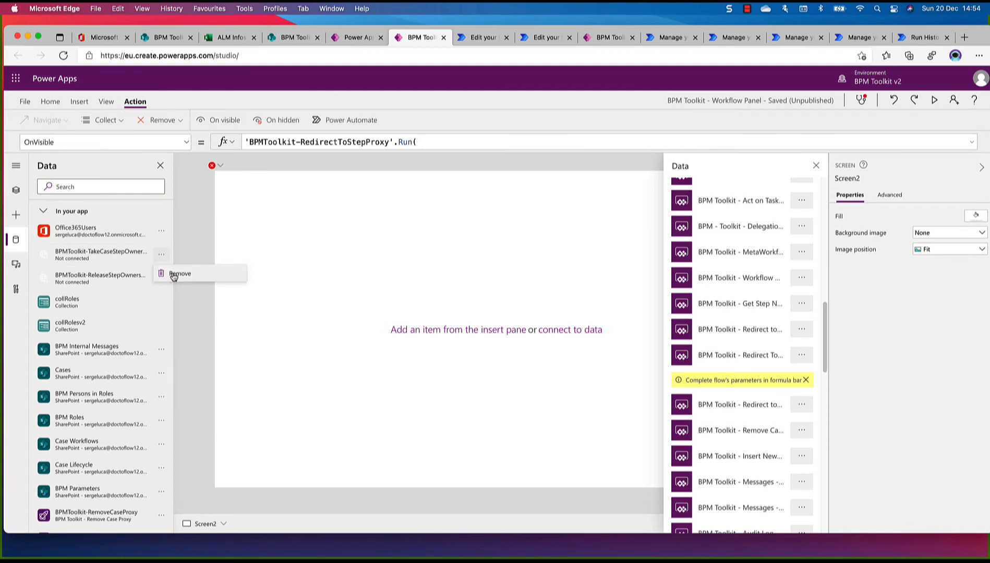
click(175, 275)
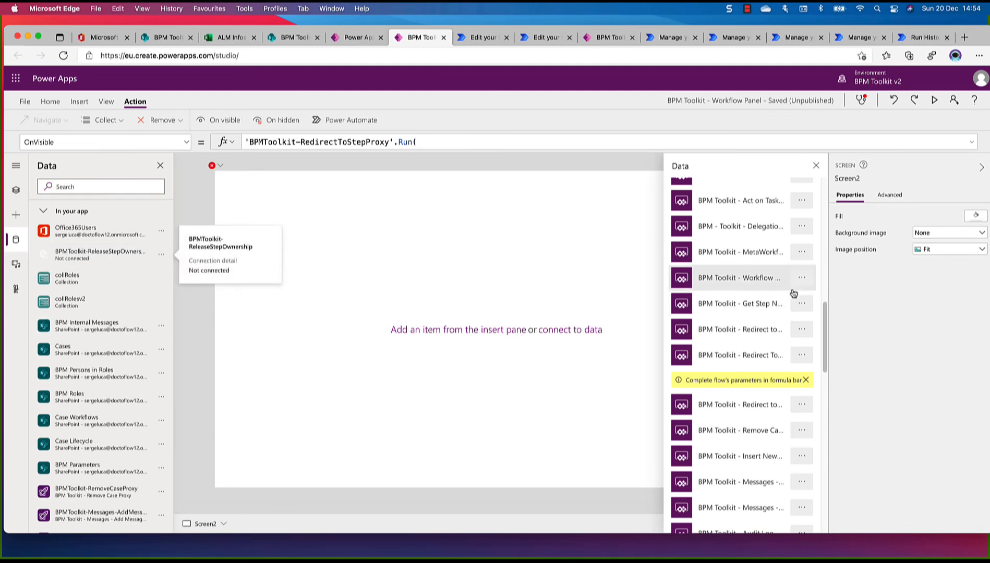
Inspect the lower Take Case flow in the flow editor and try to attach it to Screen2
scroll(772, 284, up, 10)
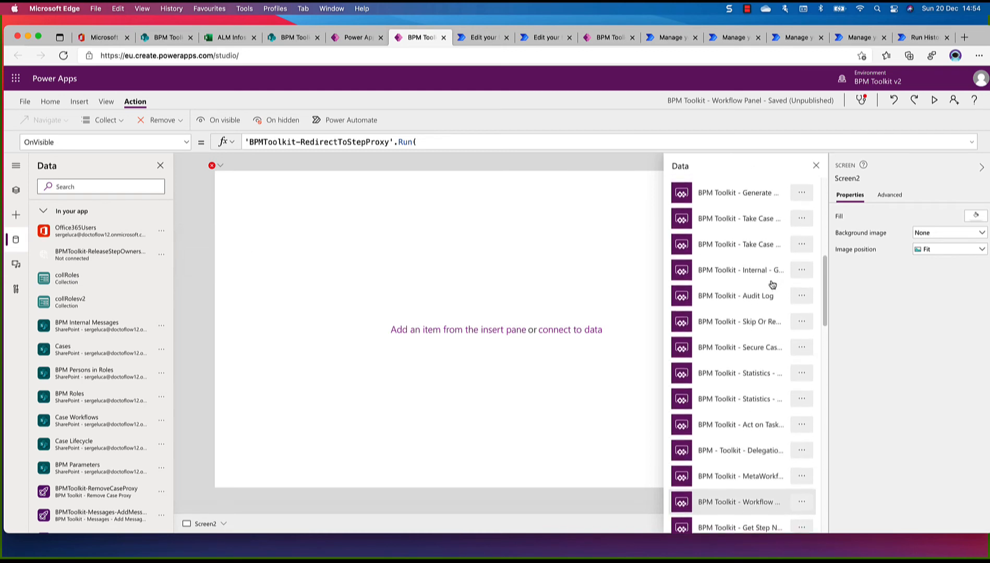
scroll(773, 284, up, 1)
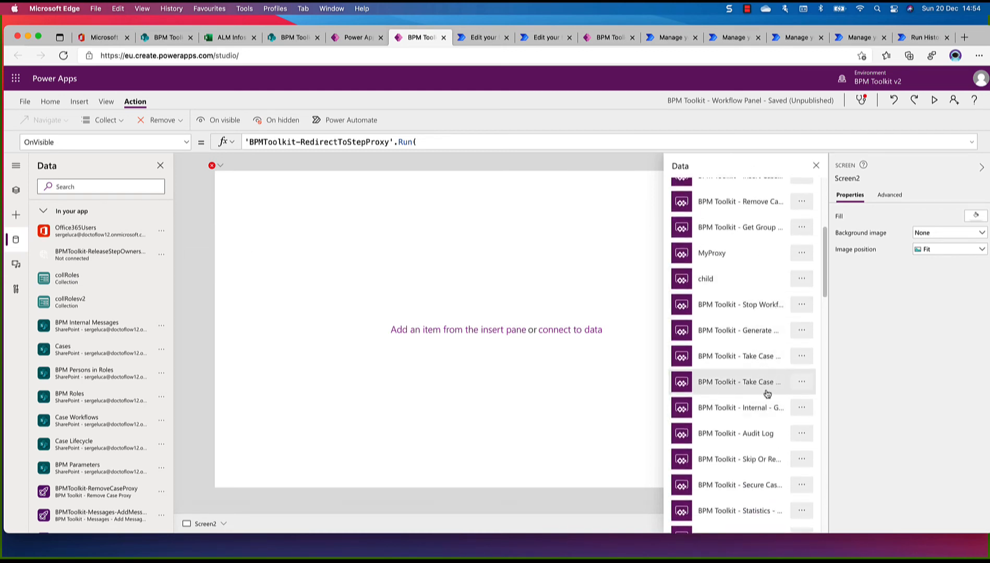
click(803, 385)
click(812, 400)
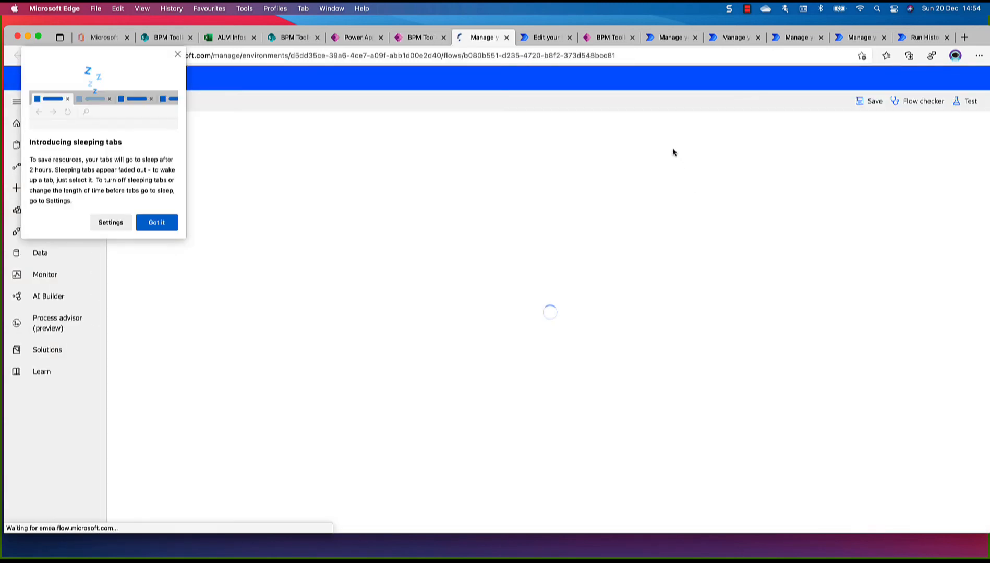
click(140, 225)
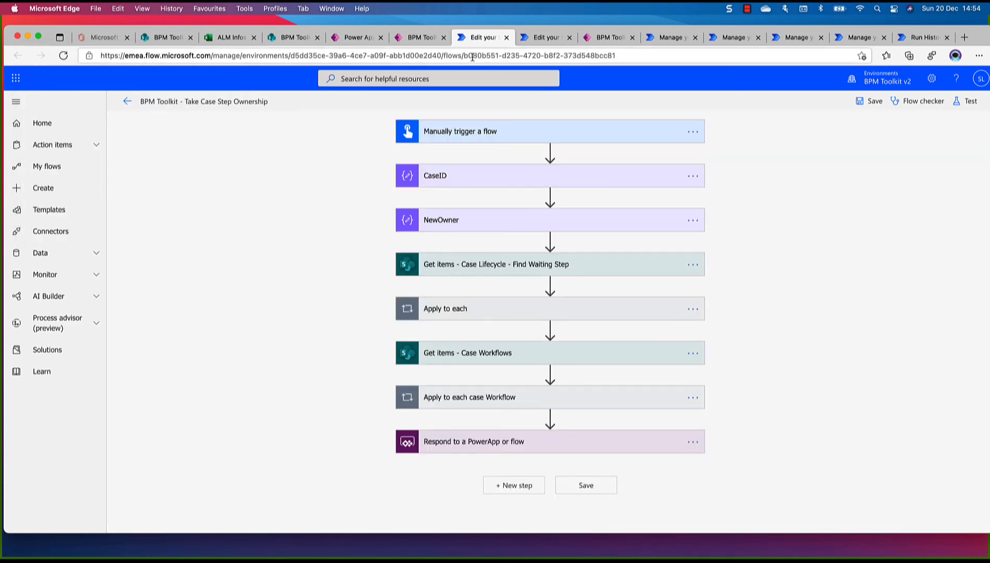
click(421, 38)
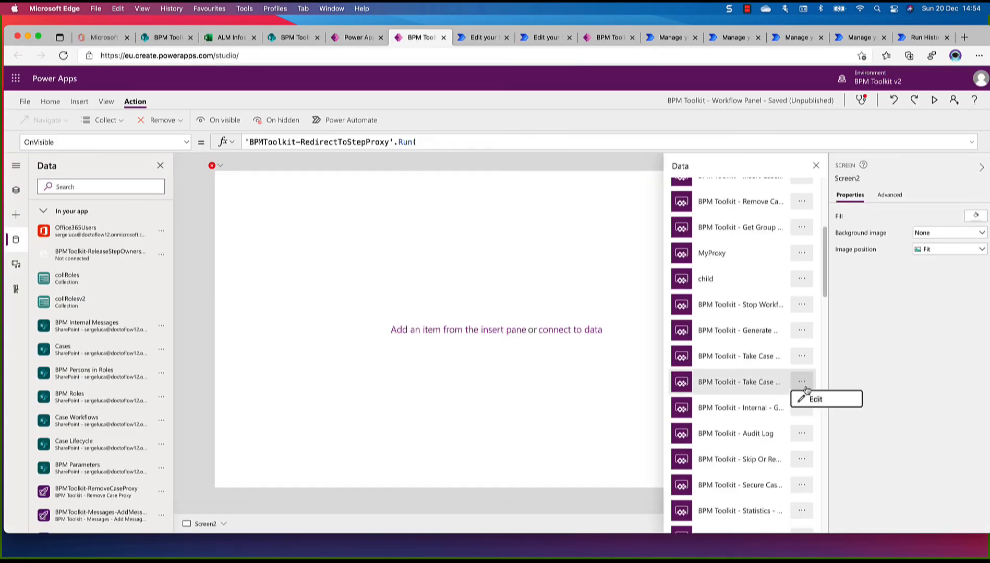
click(765, 386)
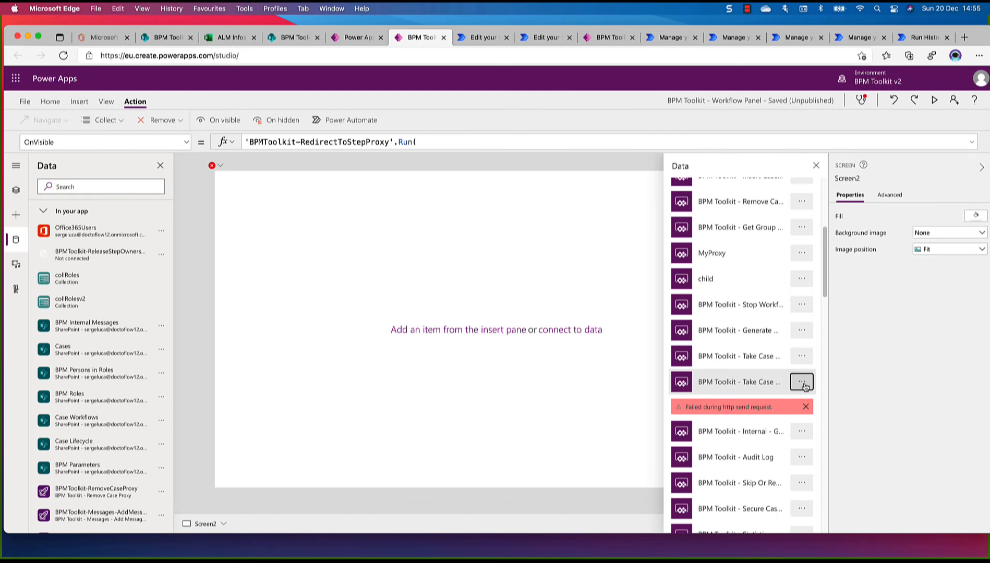
Recheck the lower Take Case flow's full name in the flow editor
click(803, 384)
click(813, 400)
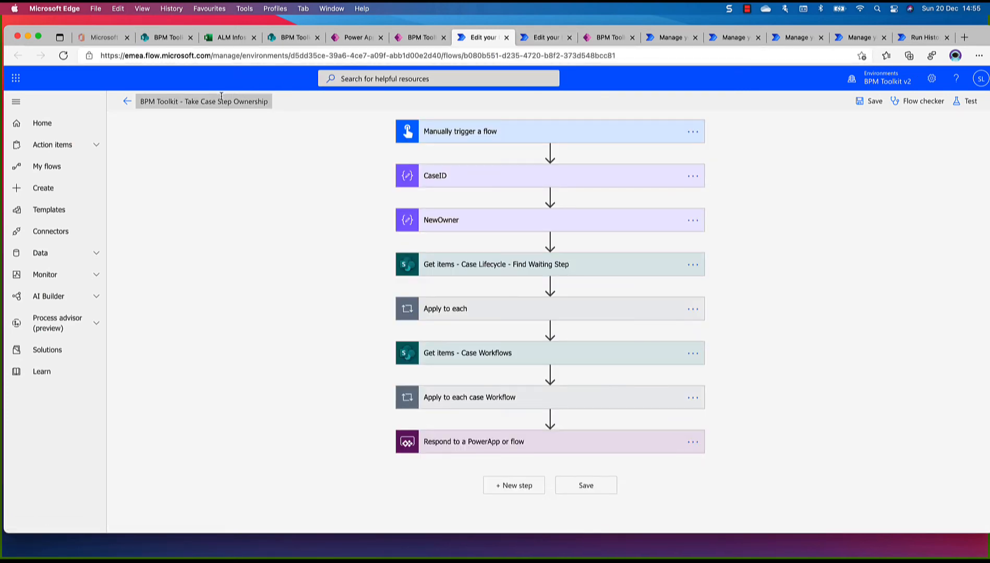
click(427, 39)
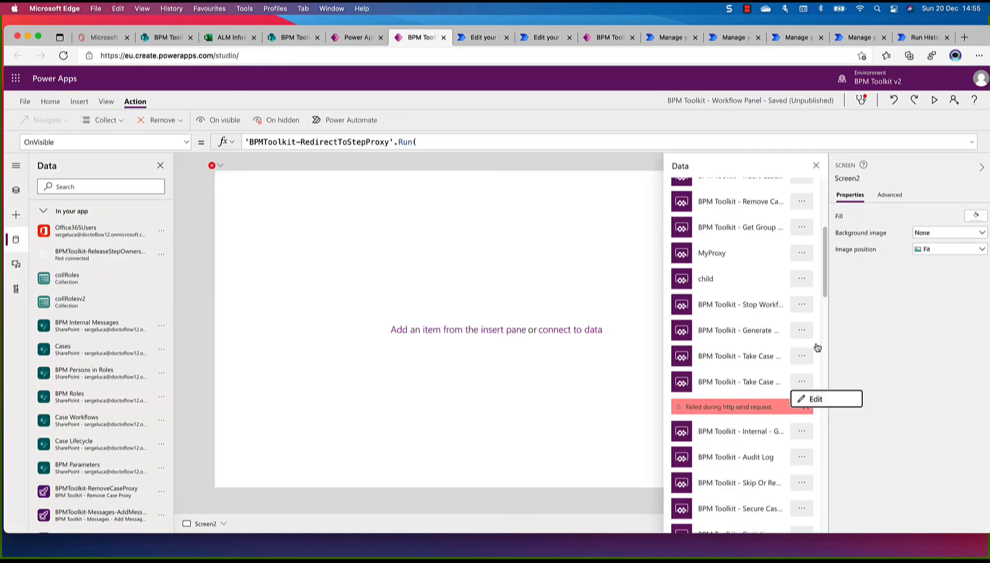
Verify in the flow editor that the upper Take Case entry is BPM Toolkit - Take Case Step Ownership Proxy, and attach it to Screen2
click(803, 359)
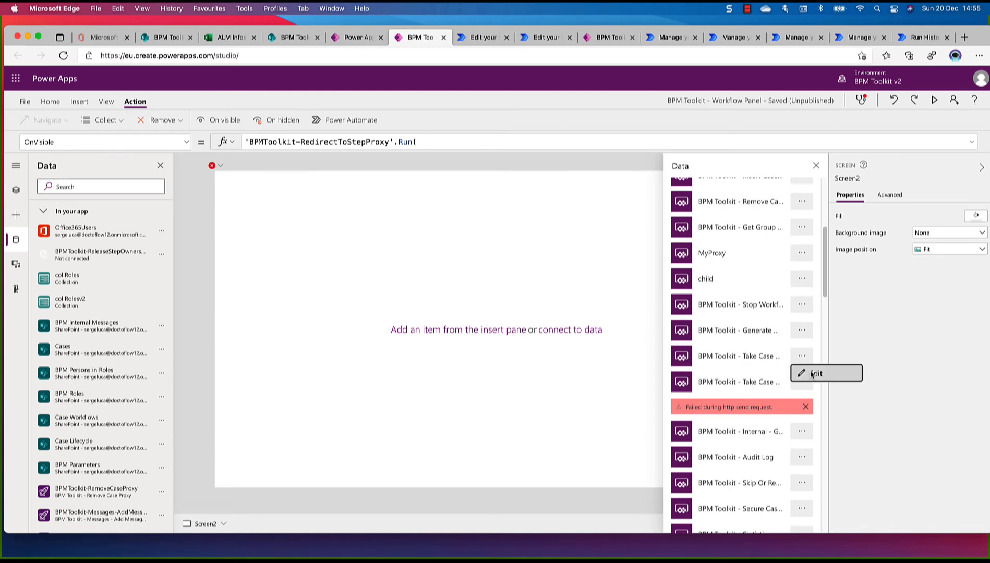
click(812, 373)
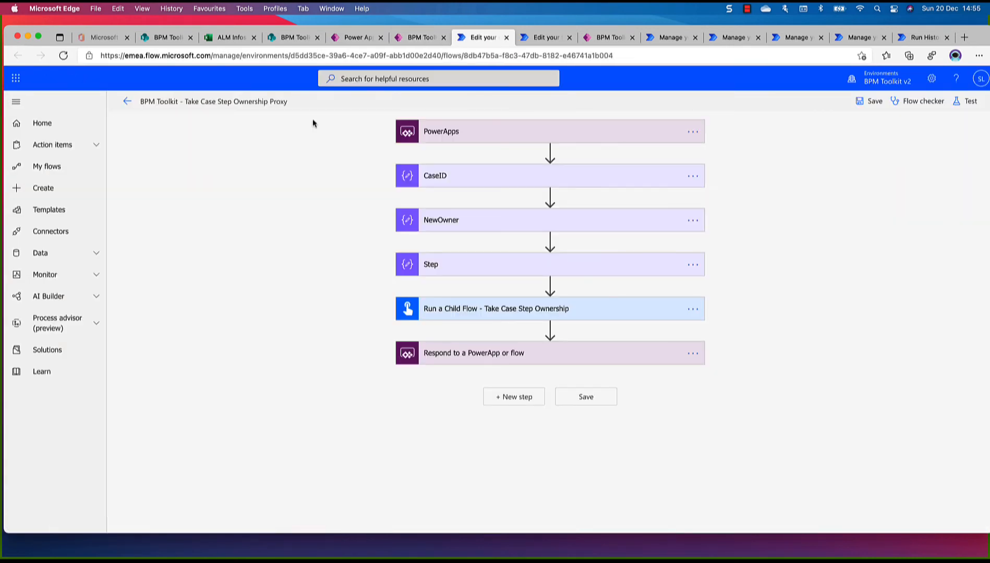
click(420, 37)
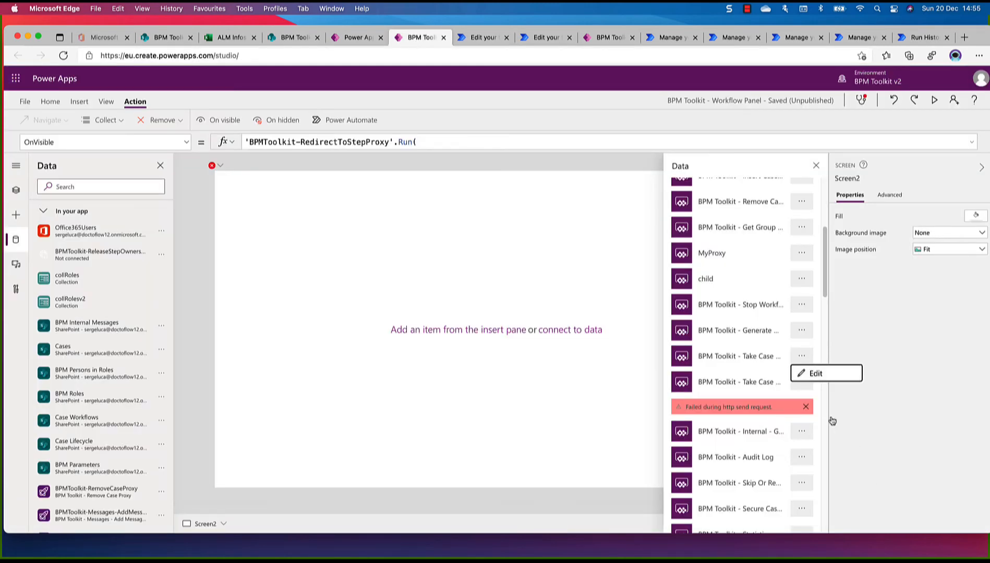
click(735, 355)
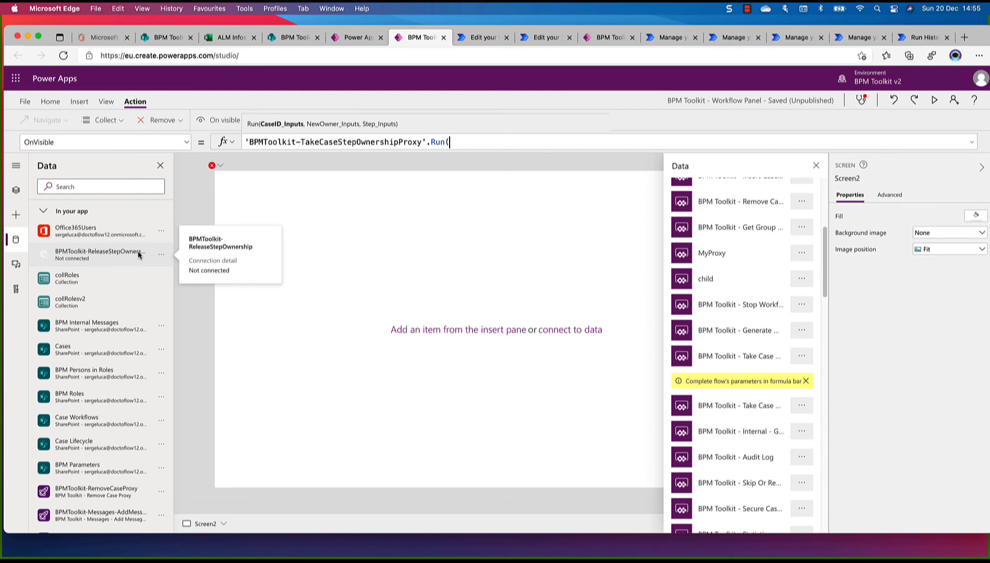
Remove the disconnected BPMToolkit-ReleaseStepOwnership from the app's data
click(162, 257)
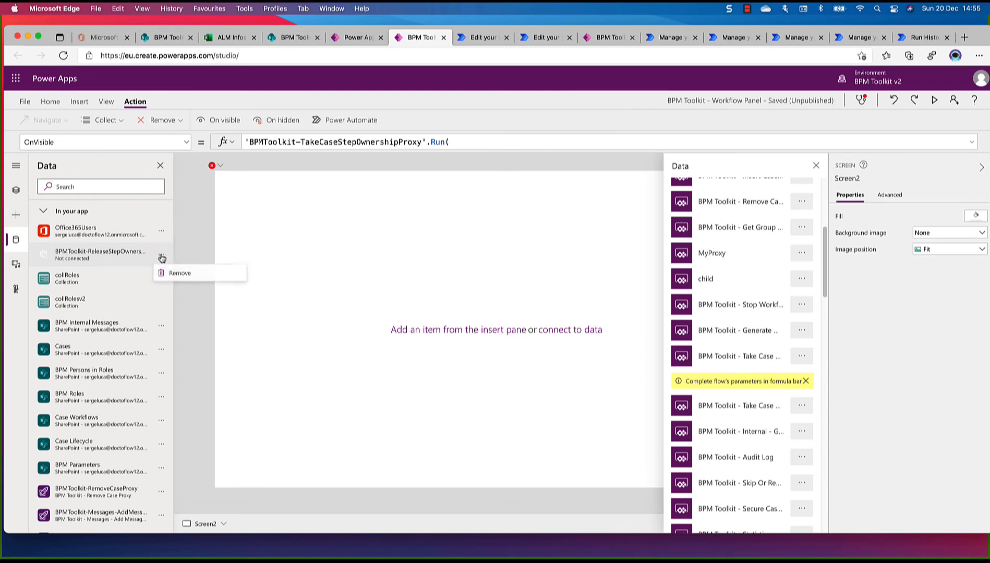
click(178, 274)
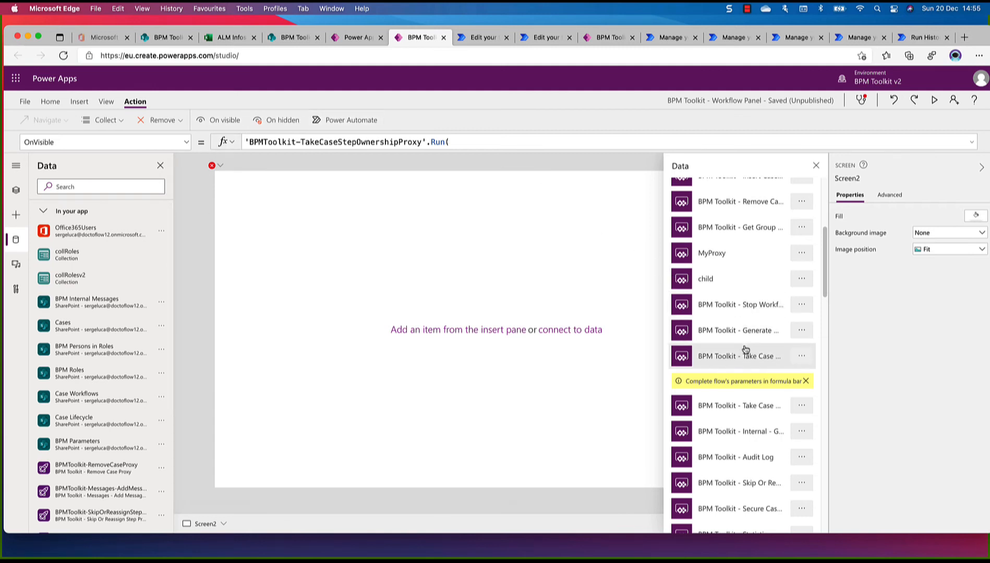
Examine the lower ReleaseStep flow and the upper Update Case flow in the flow editor to identify the ReleaseStep Ownership proxy
scroll(746, 349, down, 2)
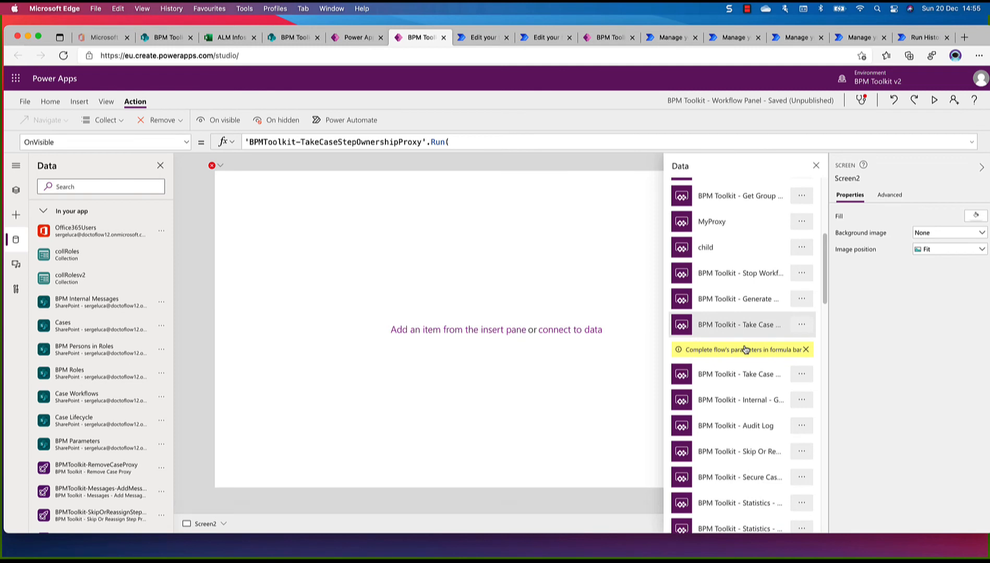
scroll(746, 349, down, 5)
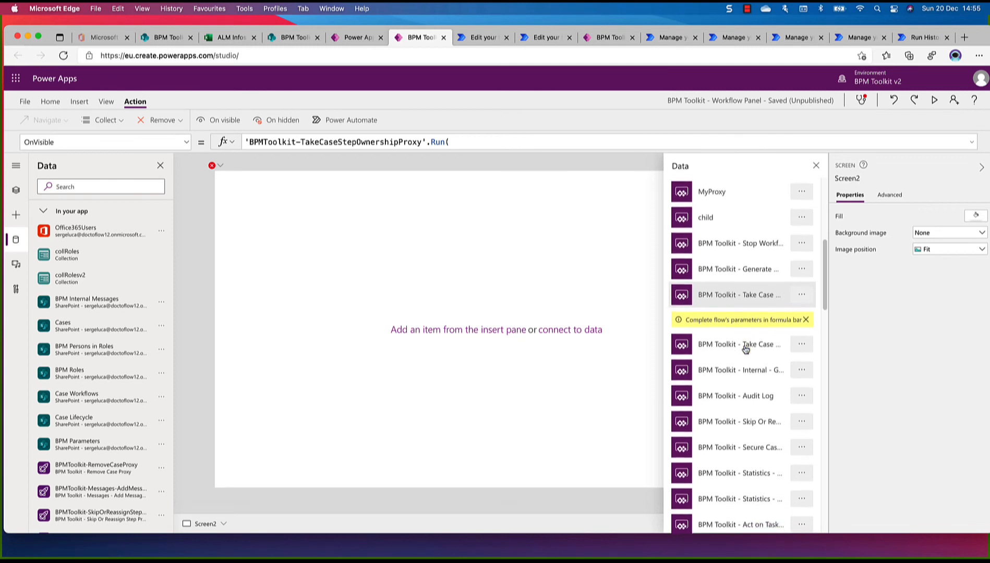
scroll(746, 349, down, 6)
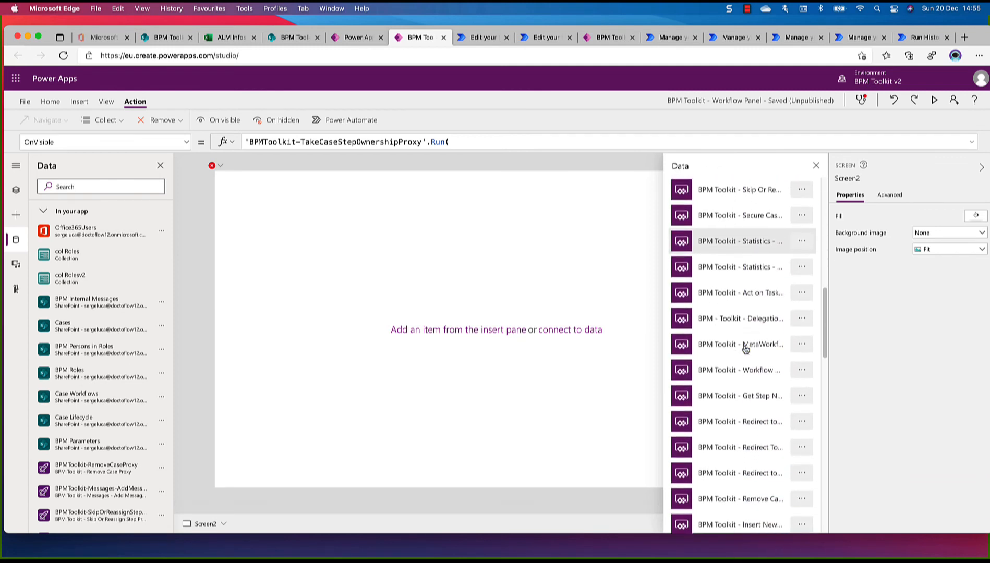
scroll(746, 349, down, 8)
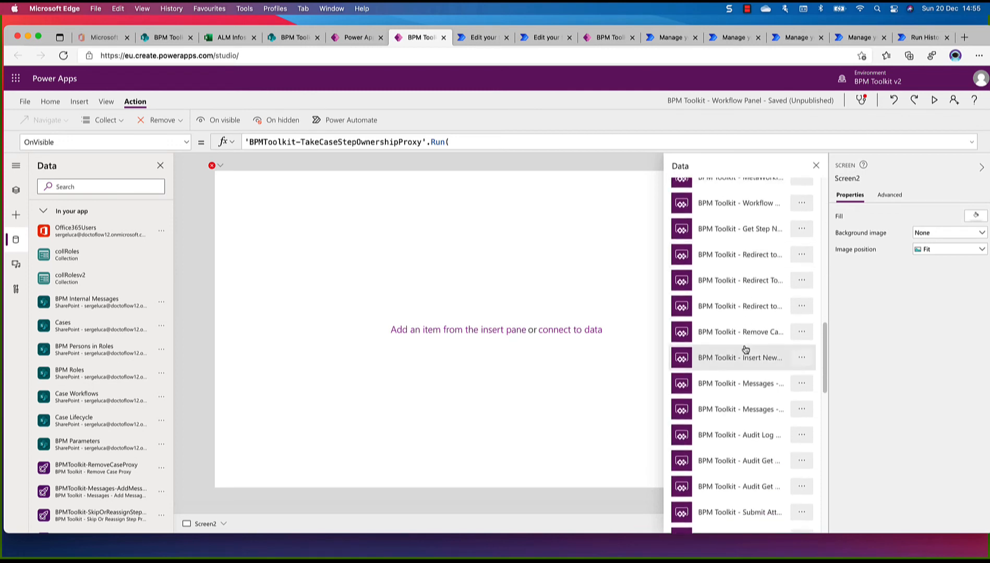
scroll(745, 349, down, 7)
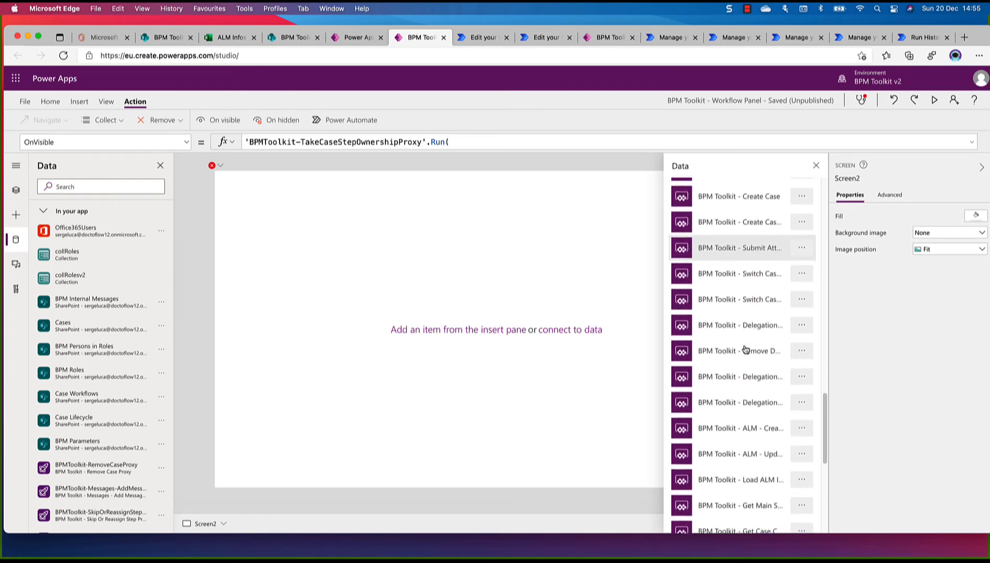
scroll(745, 349, down, 5)
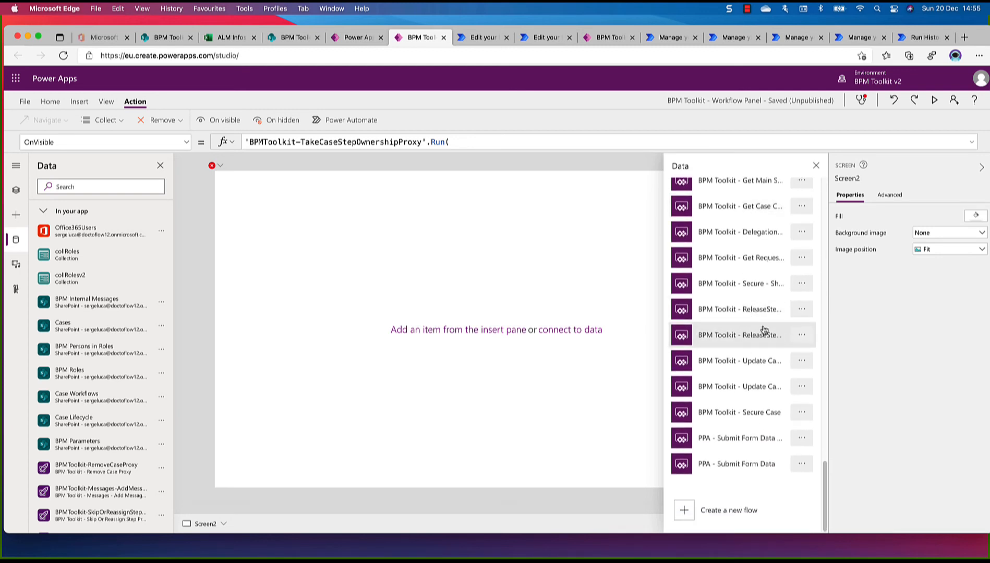
click(802, 335)
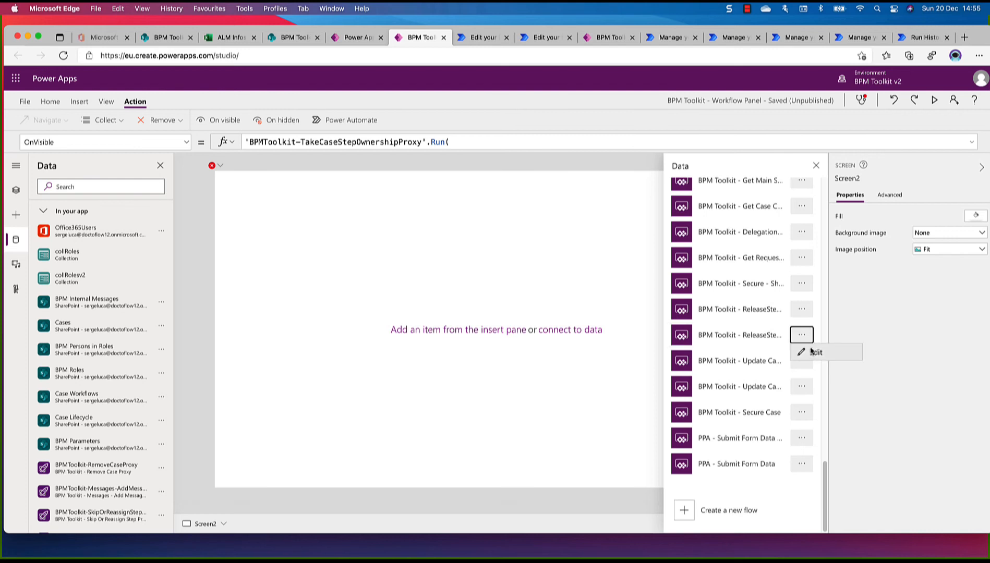
click(812, 353)
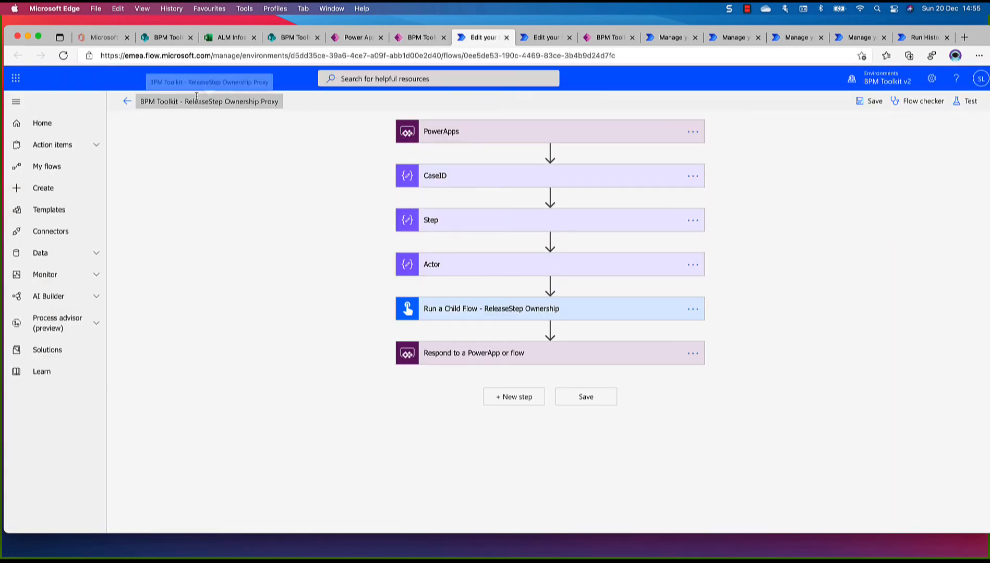
click(413, 42)
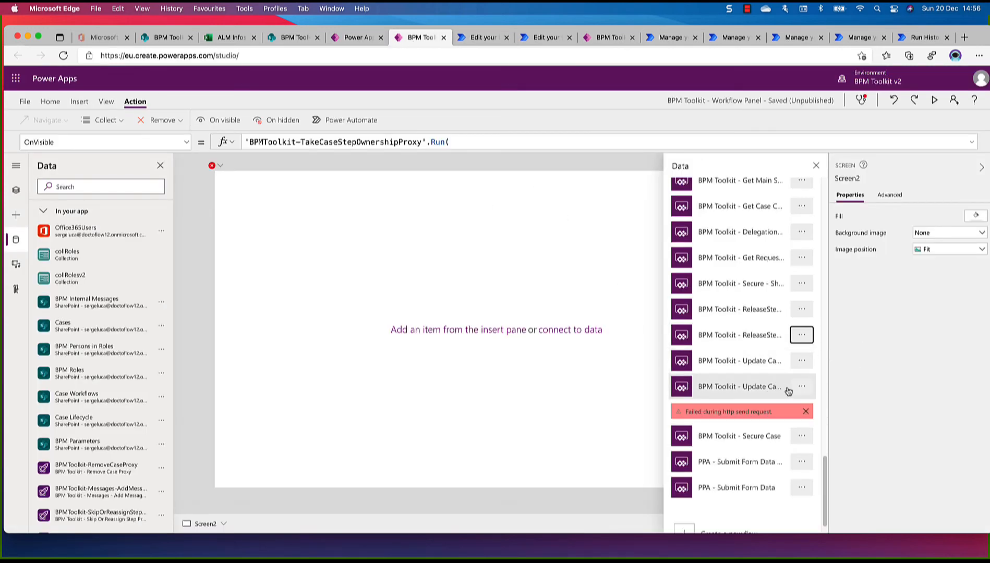
click(801, 365)
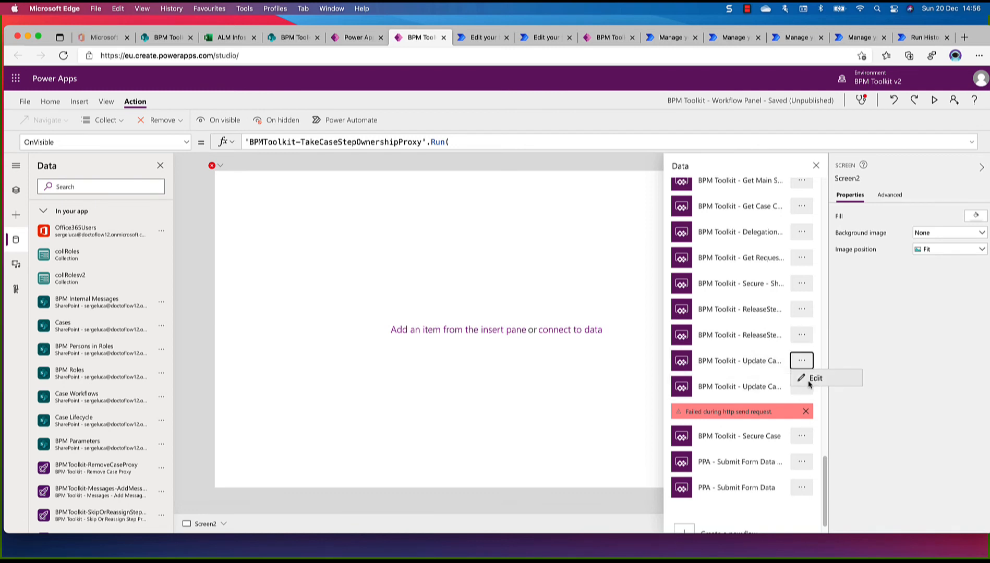
click(808, 380)
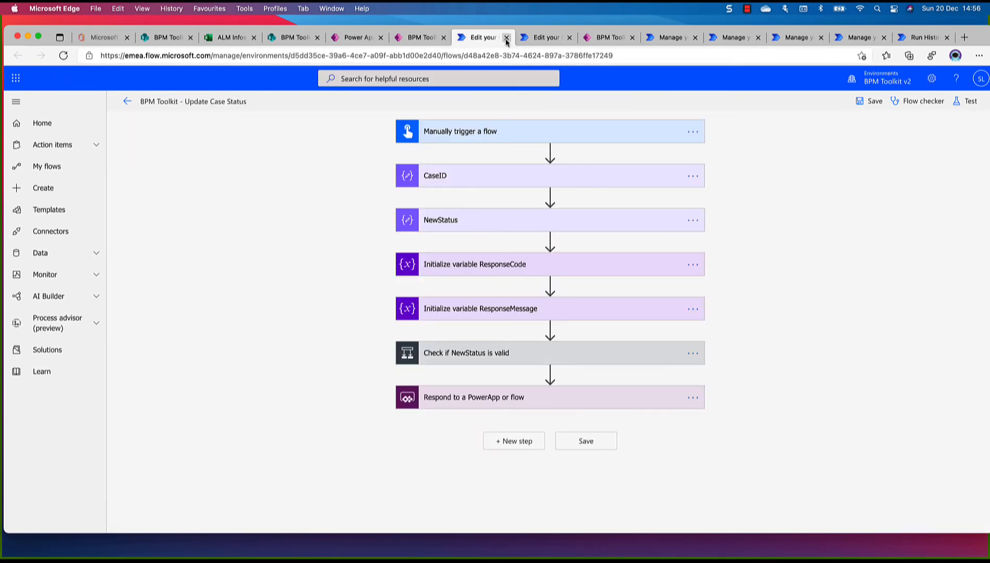
click(506, 38)
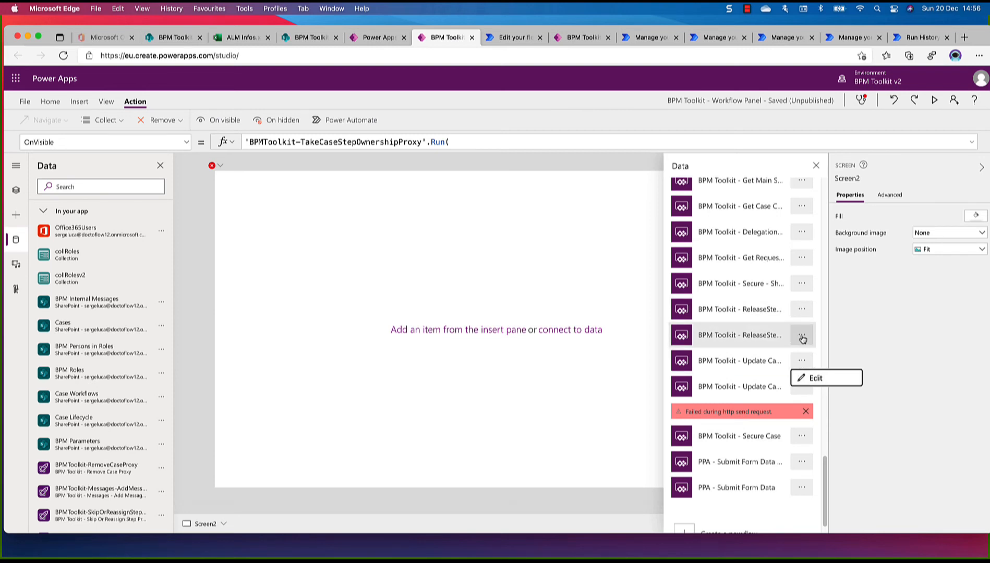
Attach BPM Toolkit - ReleaseStep Ownership Proxy to Screen2 and review the app's data list for disconnected flows
click(766, 338)
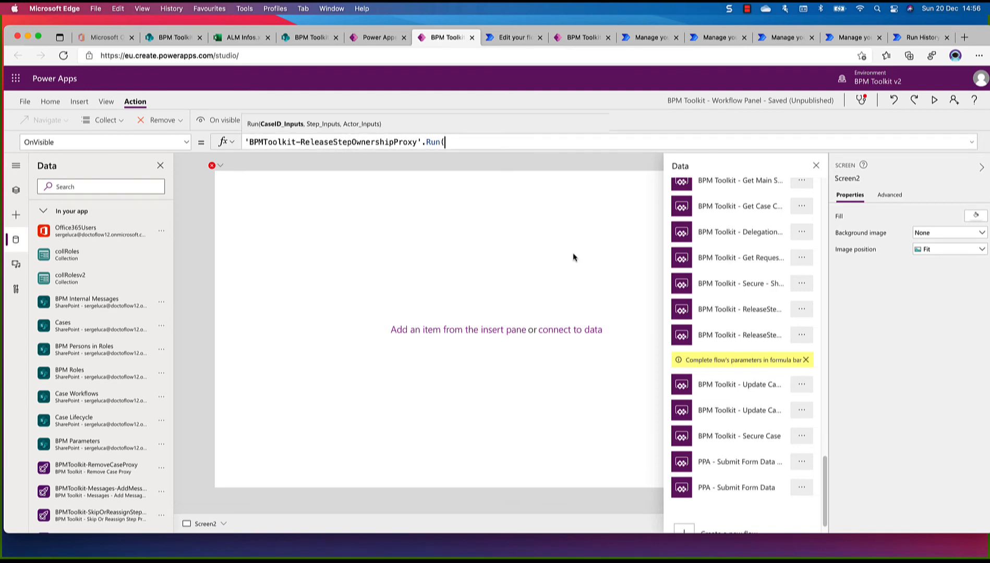
scroll(111, 304, down, 9)
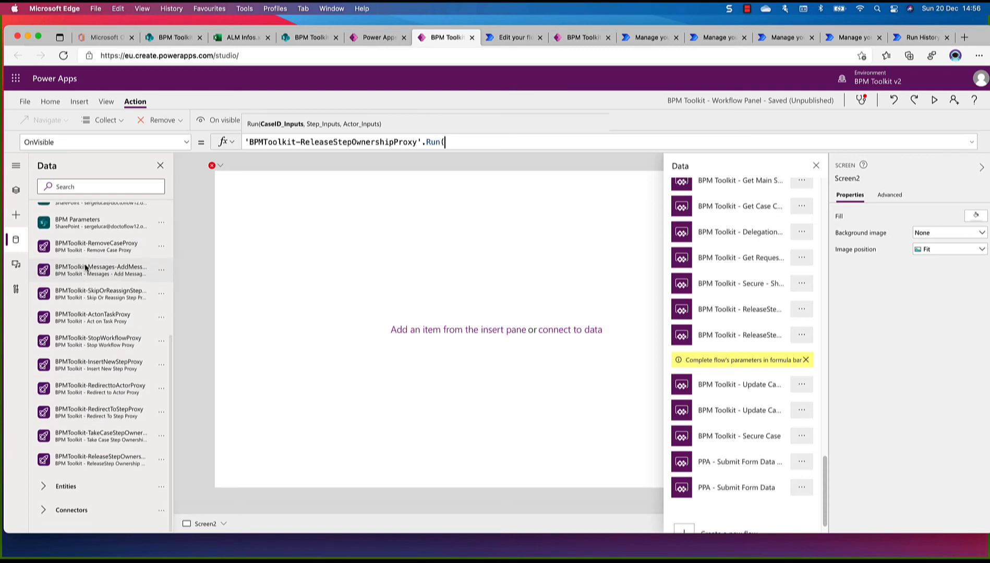
scroll(85, 270, up, 1)
scroll(84, 266, up, 3)
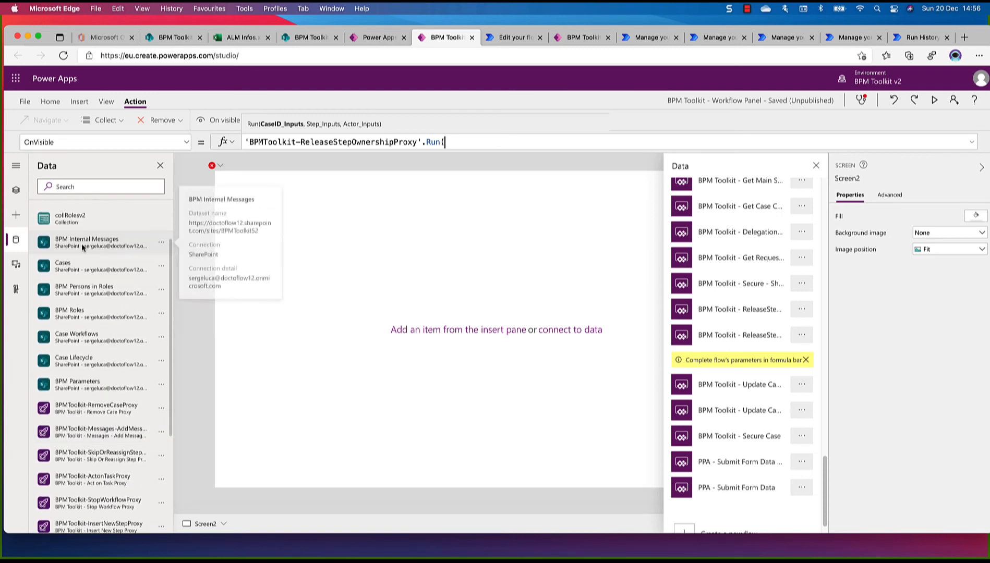
mouse_move(85, 366)
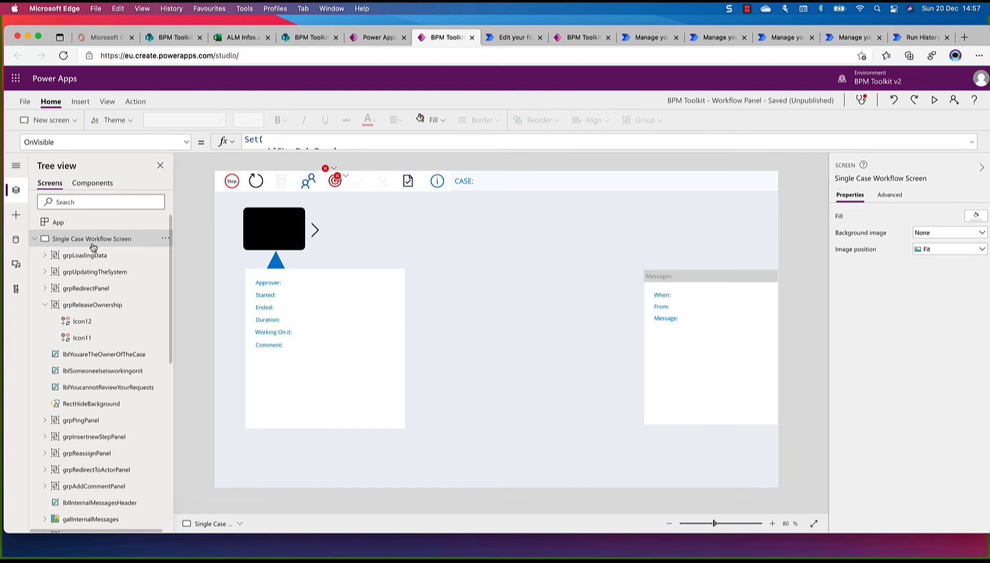
Correct the OnSelect formula of grpReleaseOwnership on the Single Case Workflow Screen to run 'BPMToolkit-ReleaseStepOwnershipProxy'
click(334, 170)
click(347, 181)
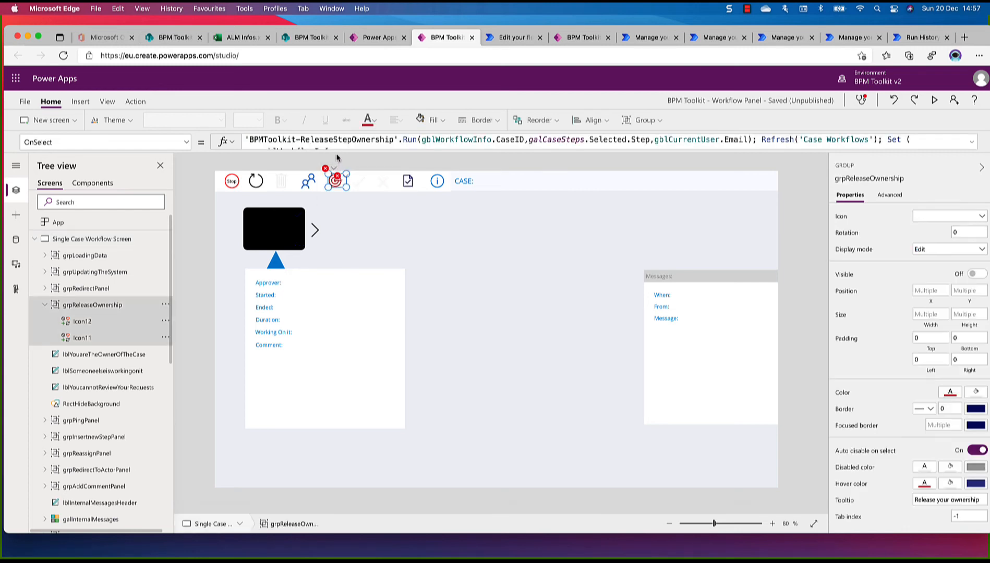
click(337, 153)
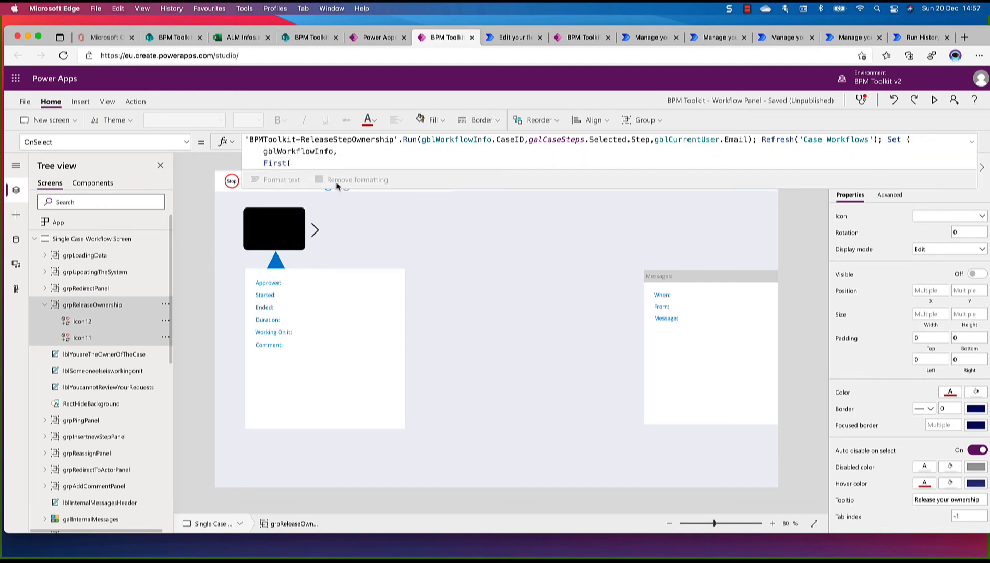
mouse_move(362, 137)
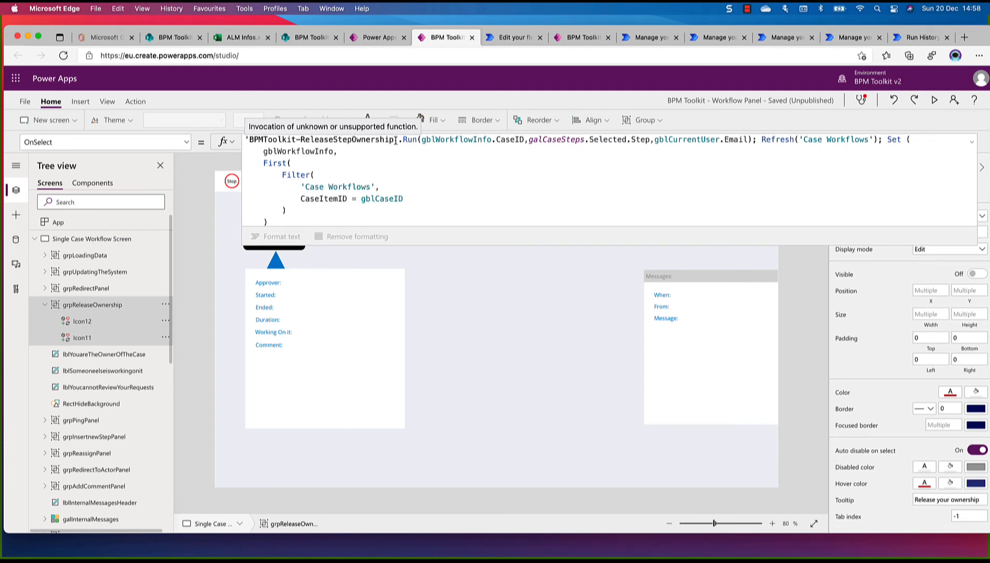
click(394, 140)
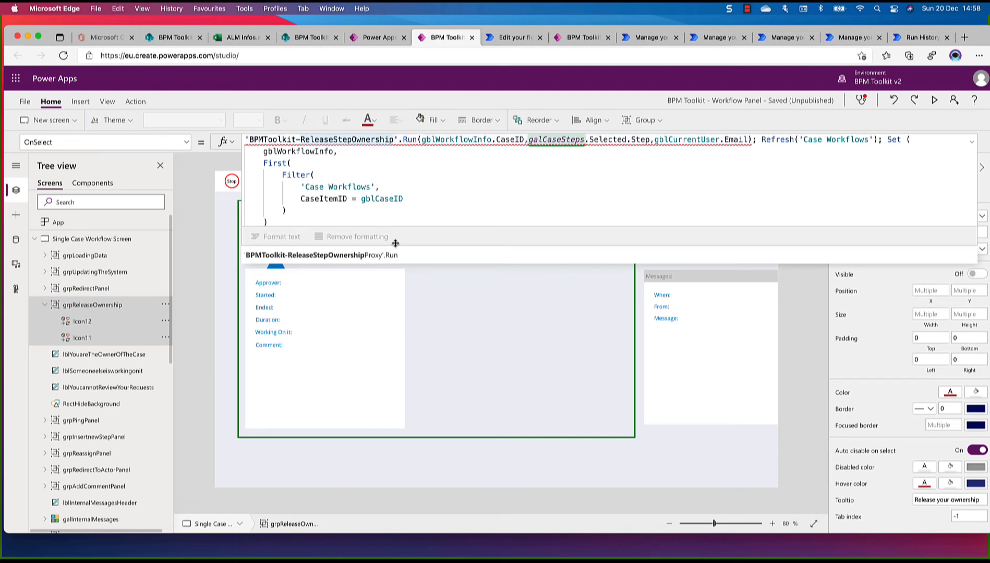
mouse_move(398, 139)
text(Proxy)
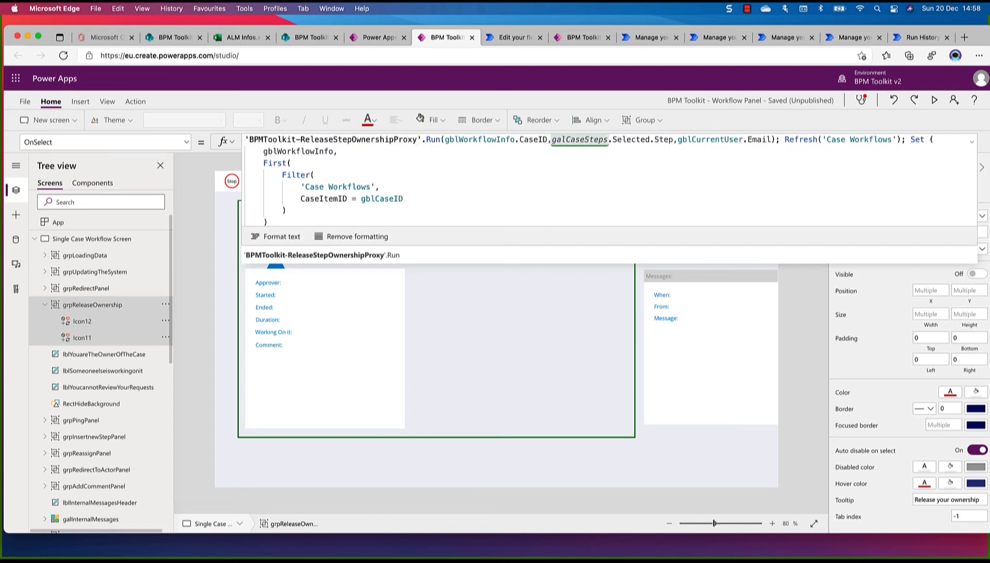
Shrink the expanded formula editor and collapse the Single Case Workflow Screen in the app's structure
click(807, 312)
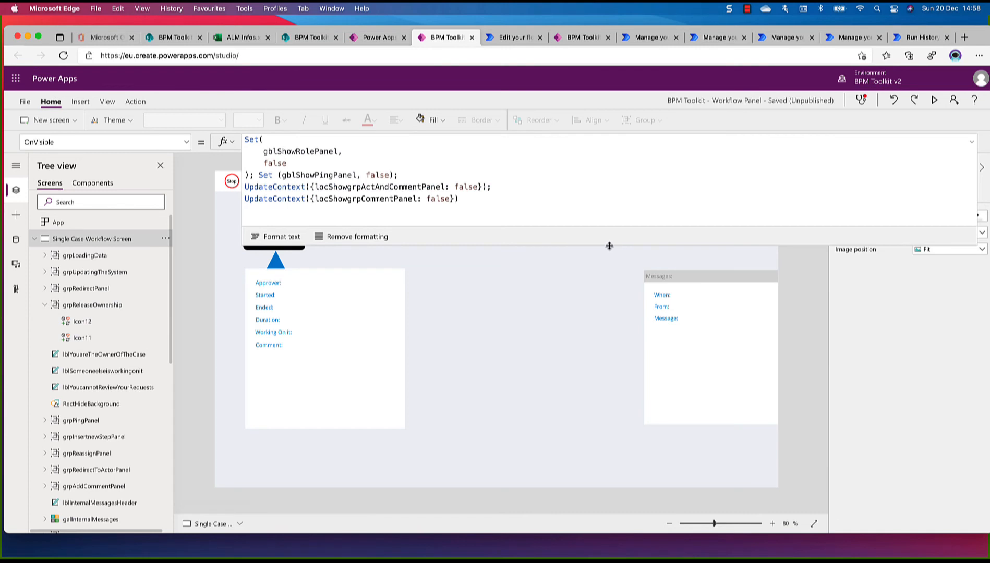
drag(609, 246, 593, 134)
click(332, 180)
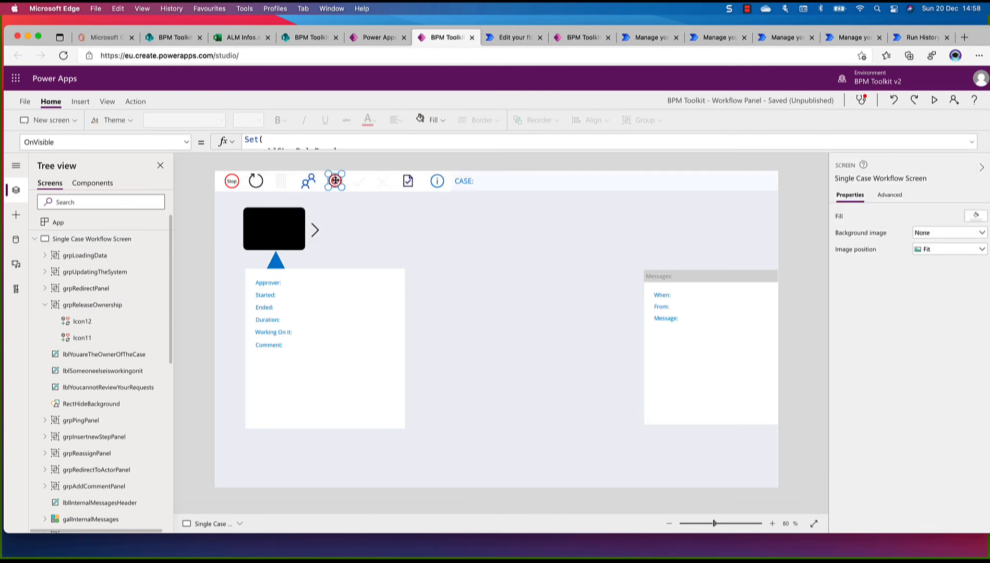
click(109, 240)
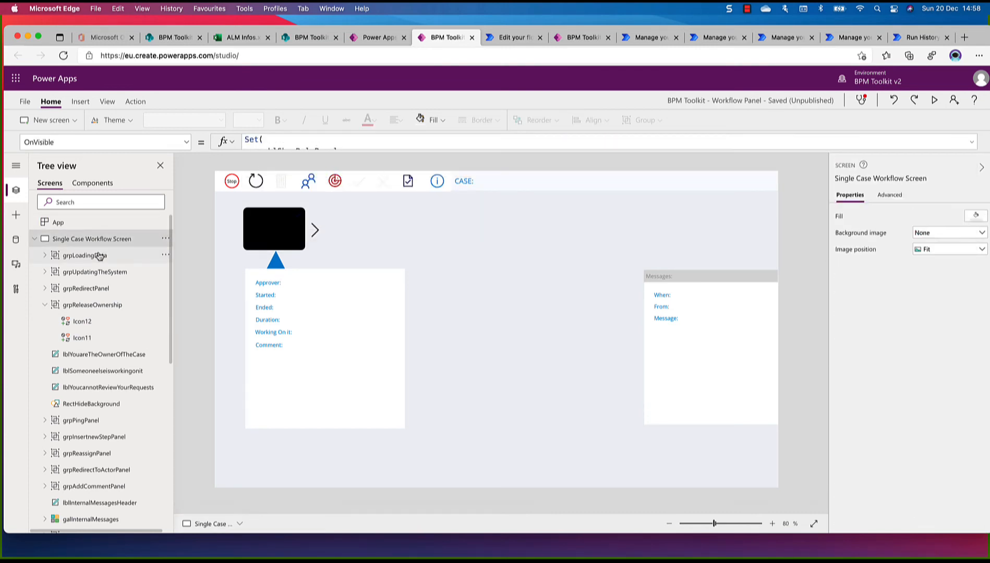
click(98, 256)
click(101, 240)
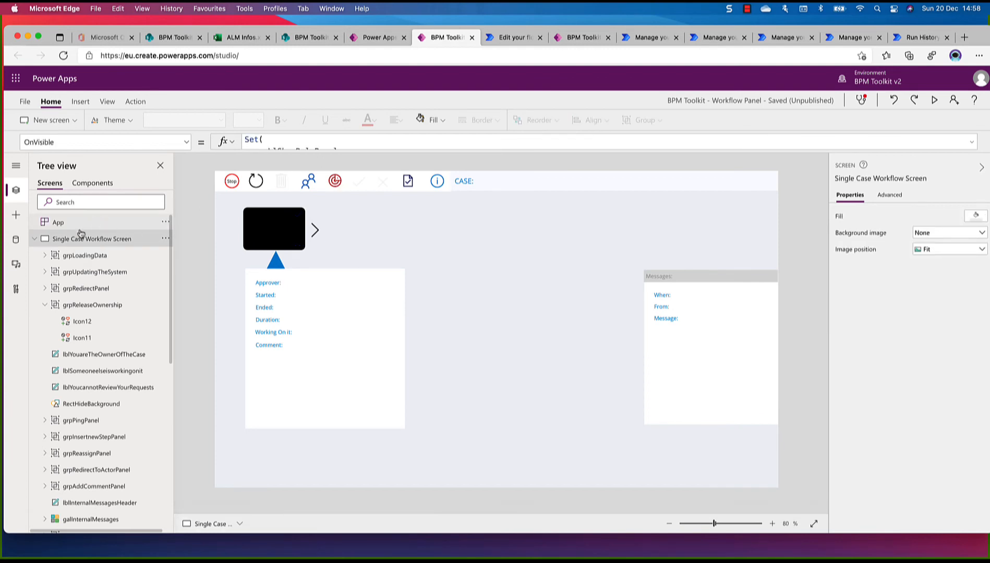
click(35, 239)
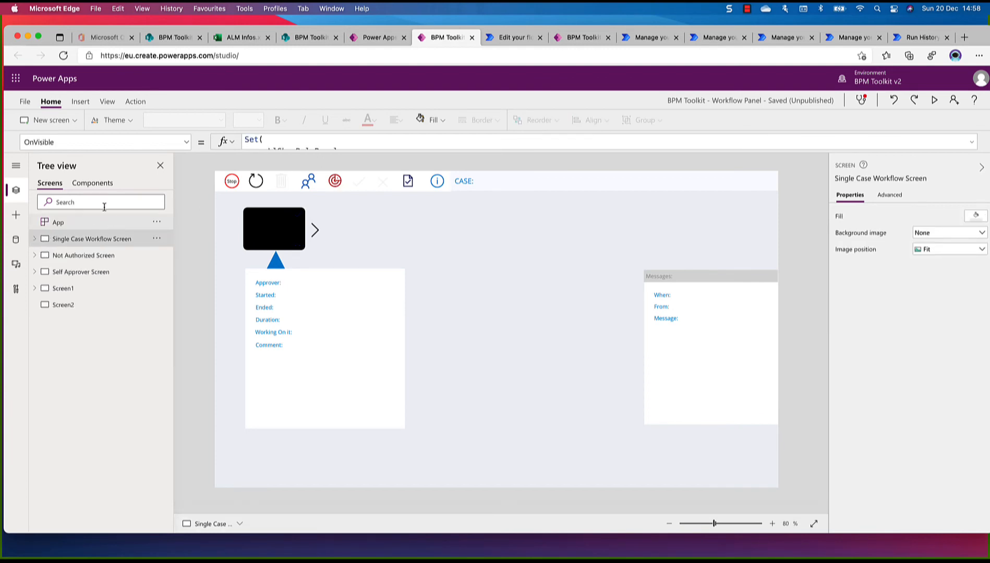
Save the BPM Toolkit - Workflow Panel app and publish this version
click(26, 103)
click(134, 255)
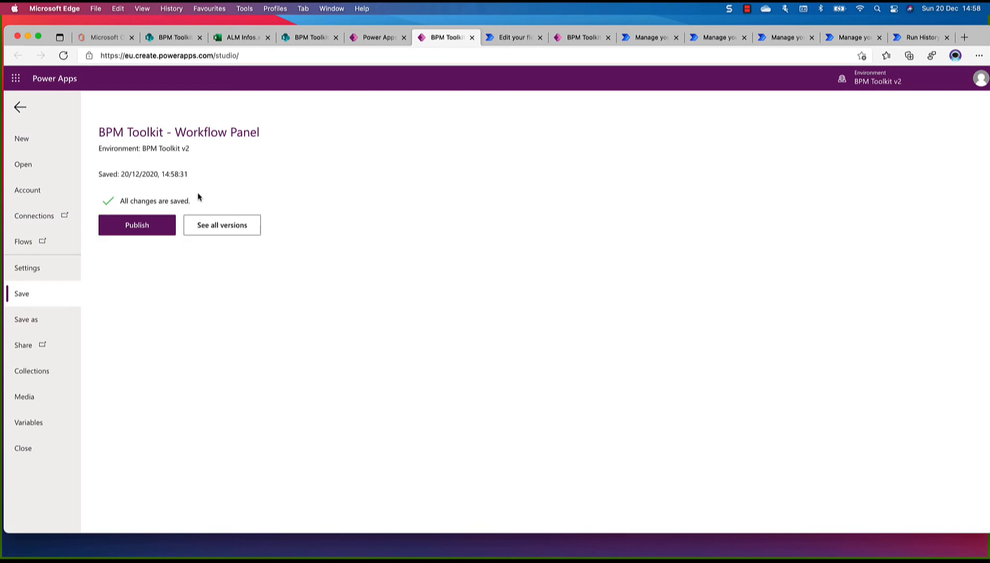
click(146, 226)
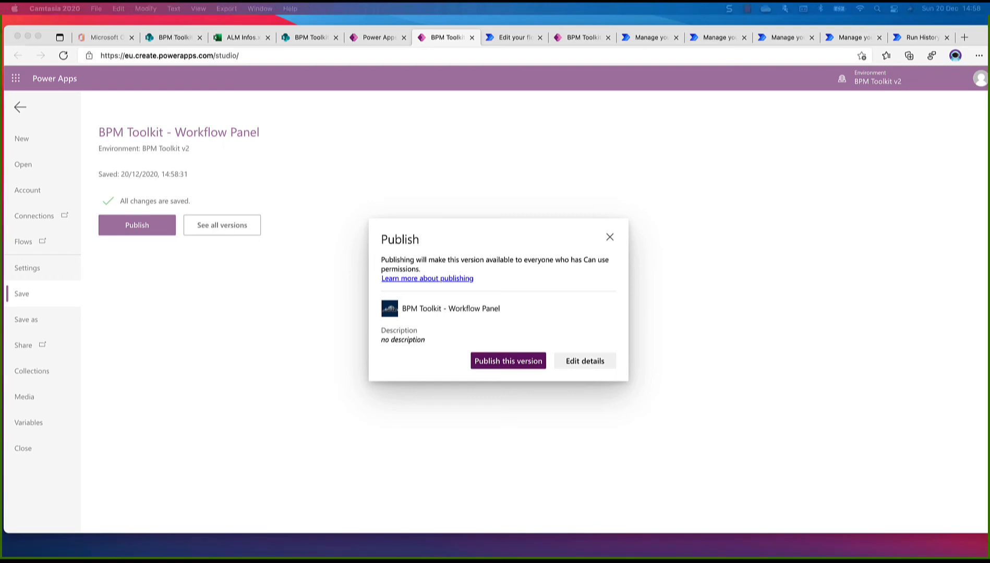
click(514, 361)
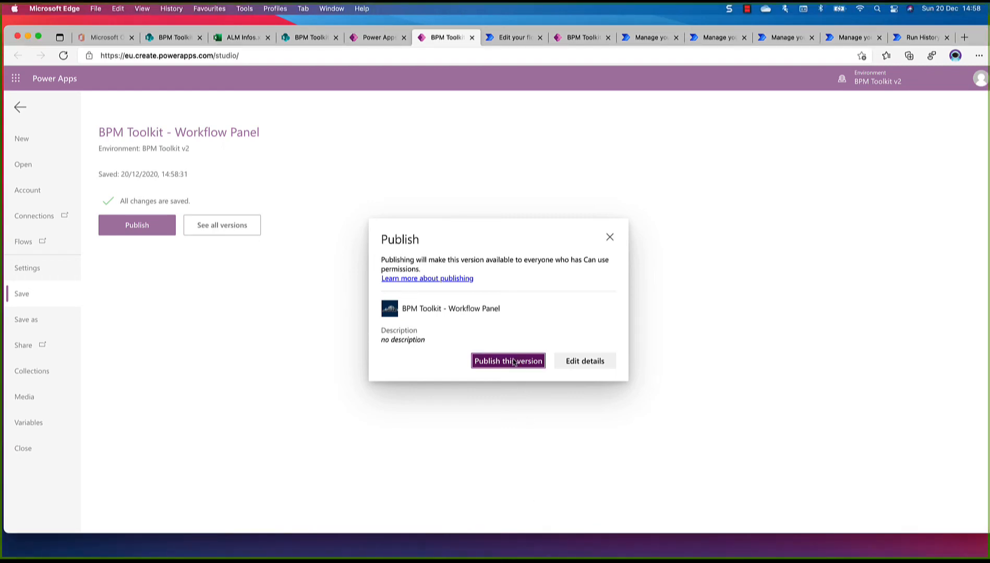
click(514, 361)
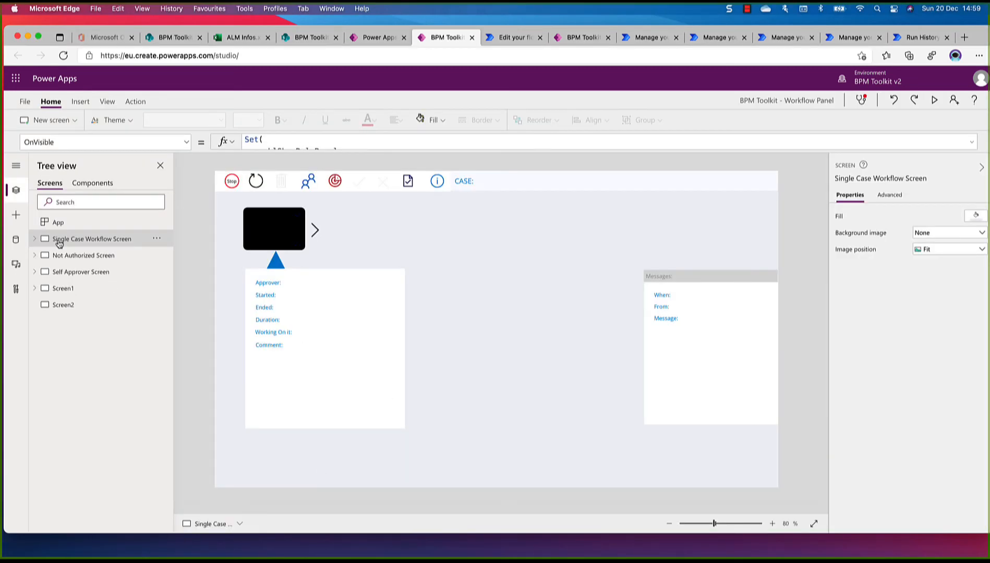
Share the BPM Toolkit - Workflow Panel app with Everyone in REDWOOD S.L SPRL as users, without sending an email invitation
click(24, 102)
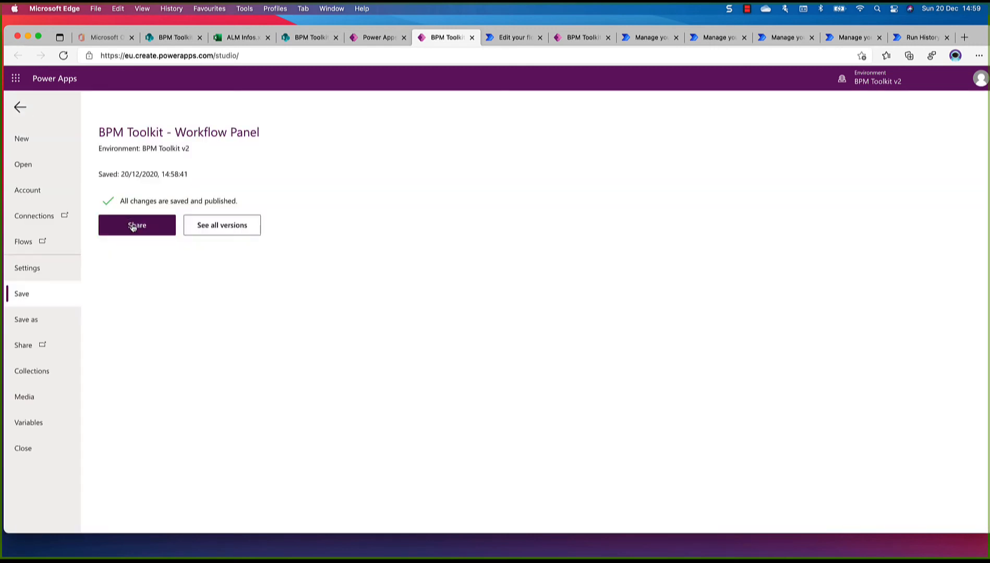
click(132, 226)
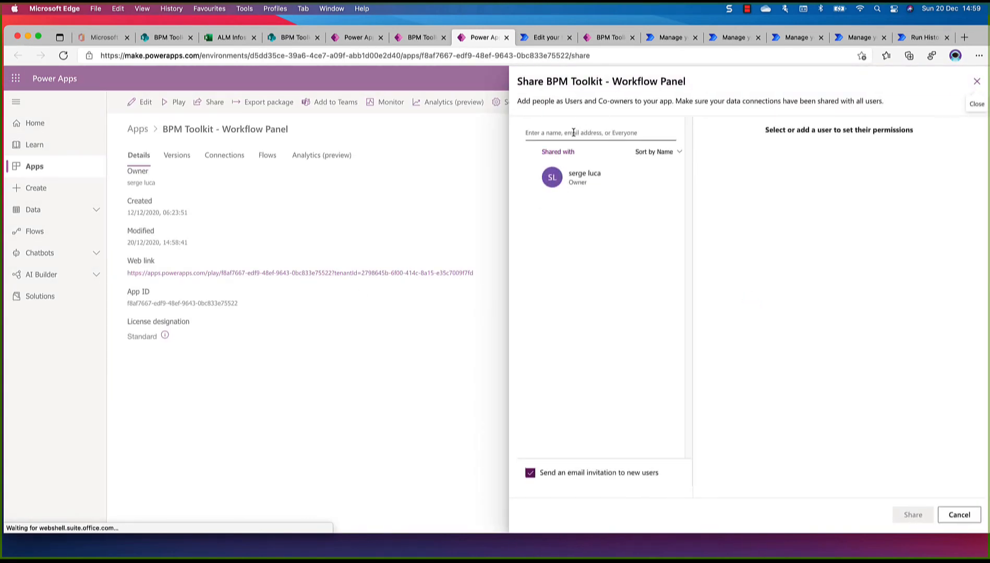
click(574, 130)
text(ever)
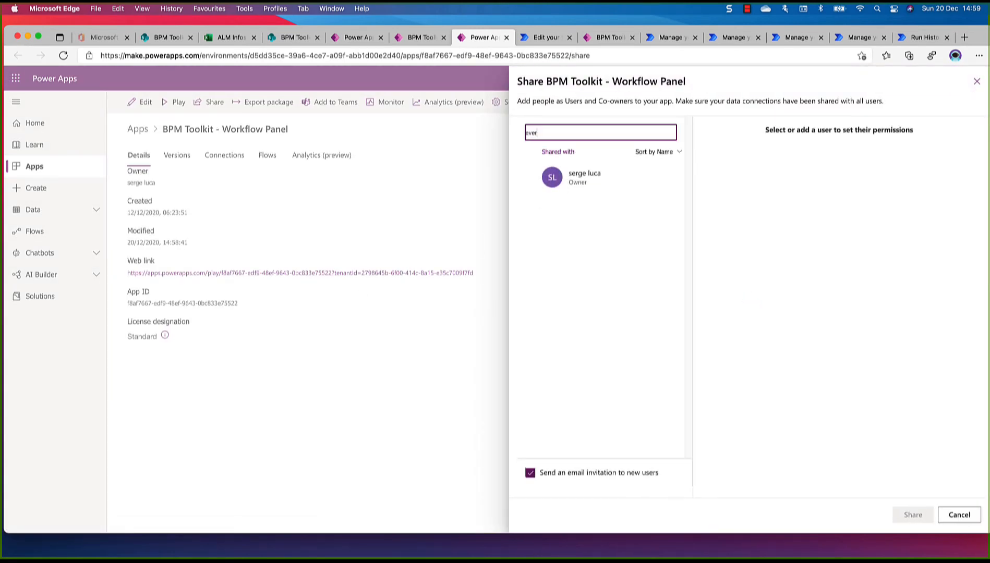
text(yon)
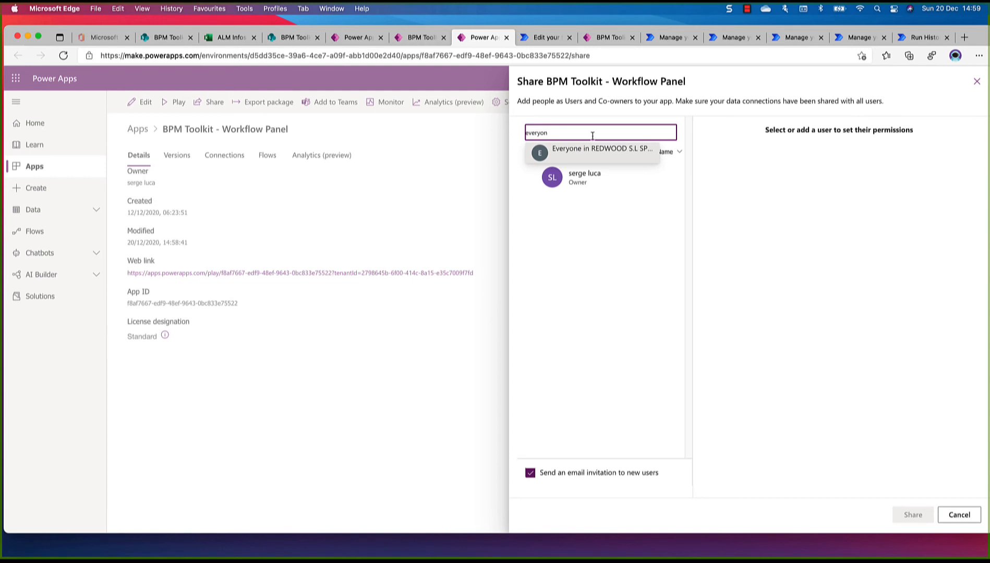
click(588, 152)
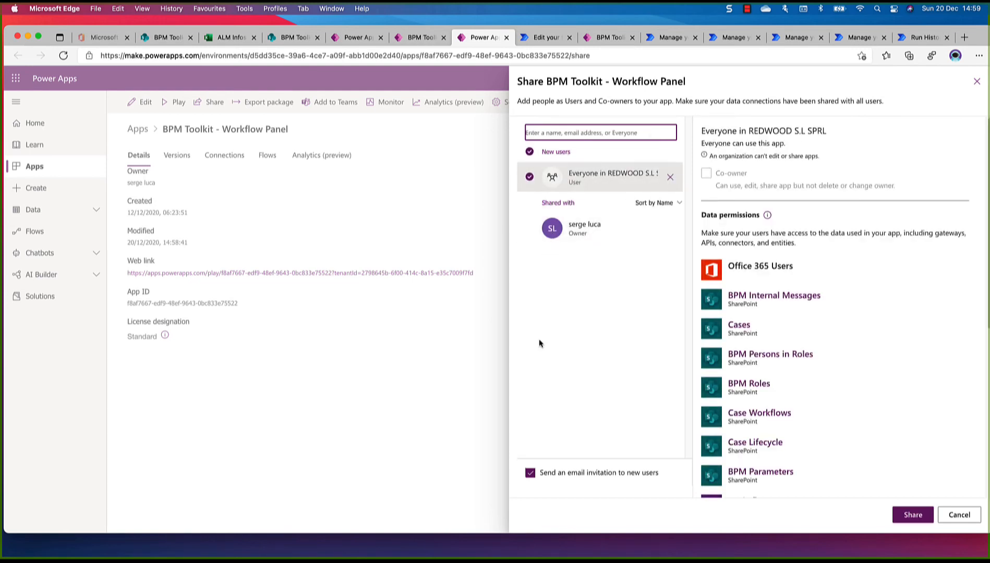
click(530, 473)
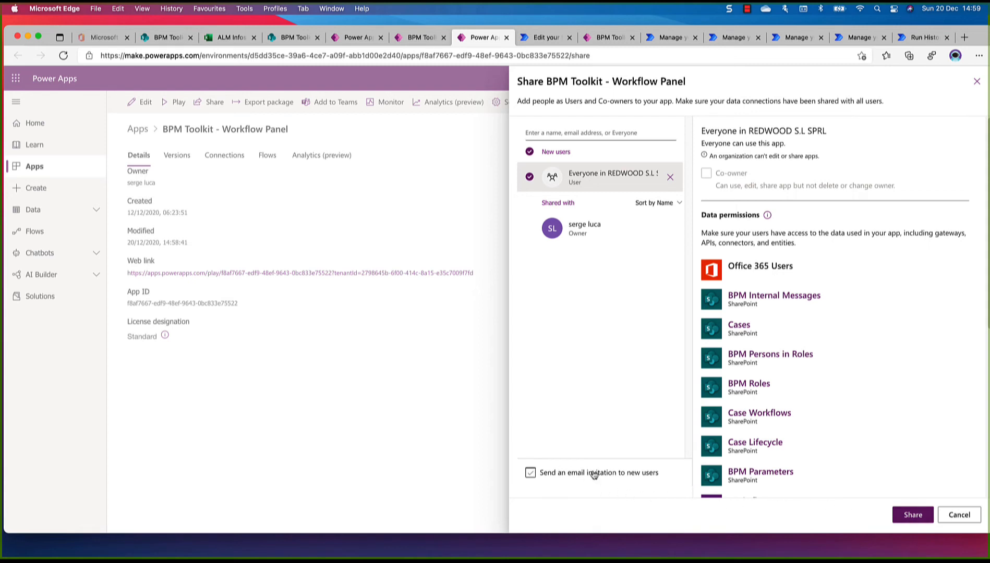
click(913, 516)
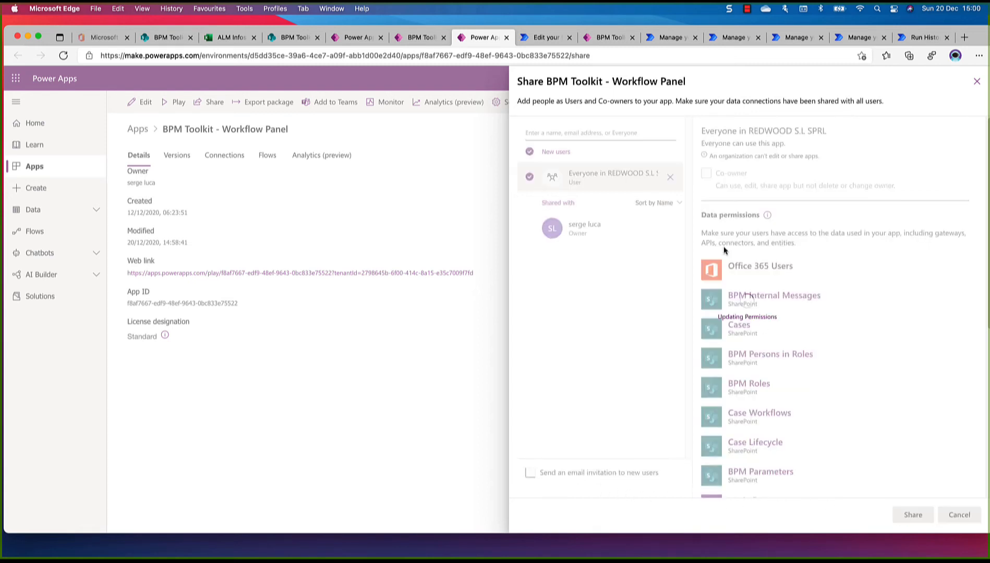
click(977, 83)
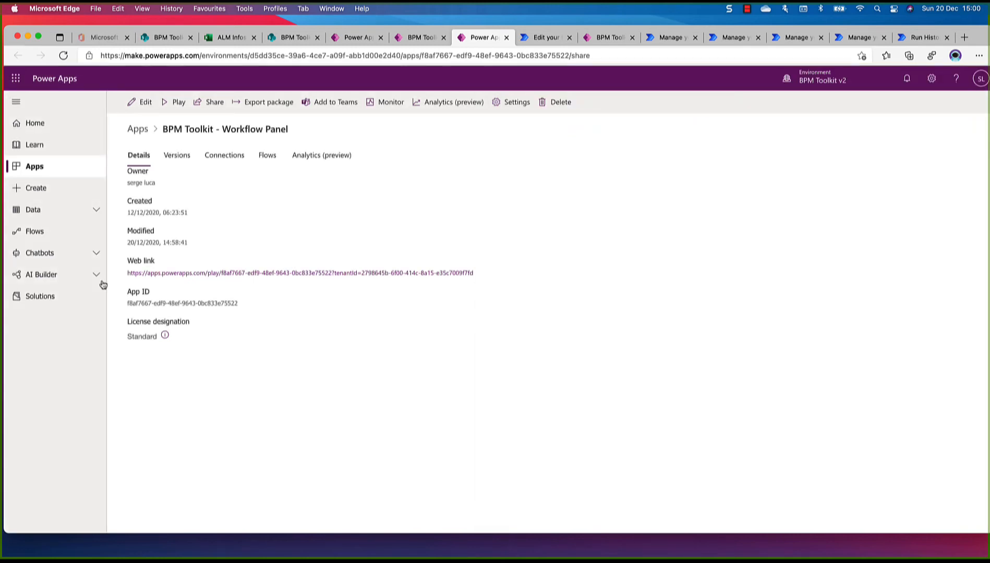
Copy the Workflow Panel's web link and open BPM Toolkit - Workflows Control Center from the BPM Toolkit solution for editing, overriding the locked session
drag(484, 275, 126, 275)
key(super+c)
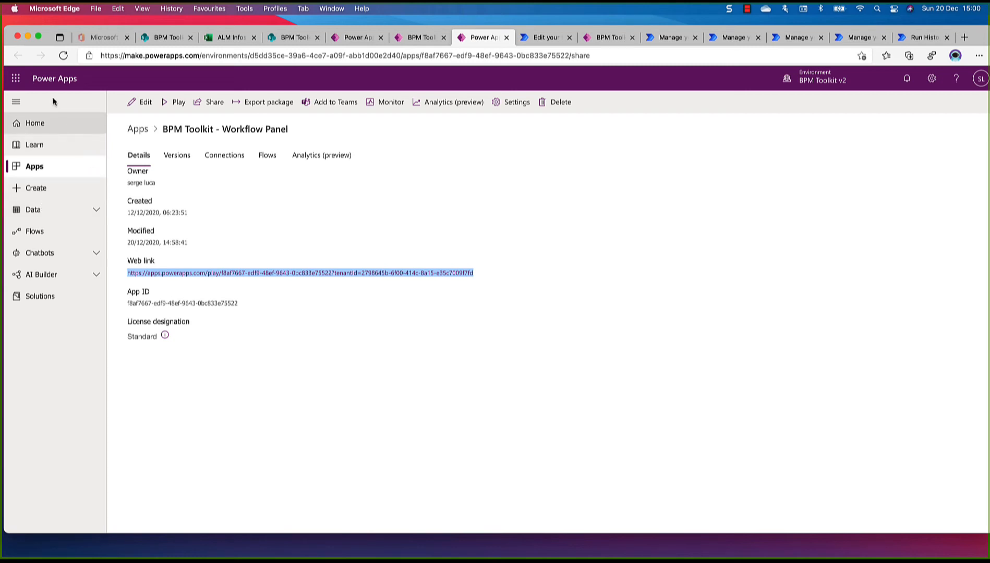
click(33, 295)
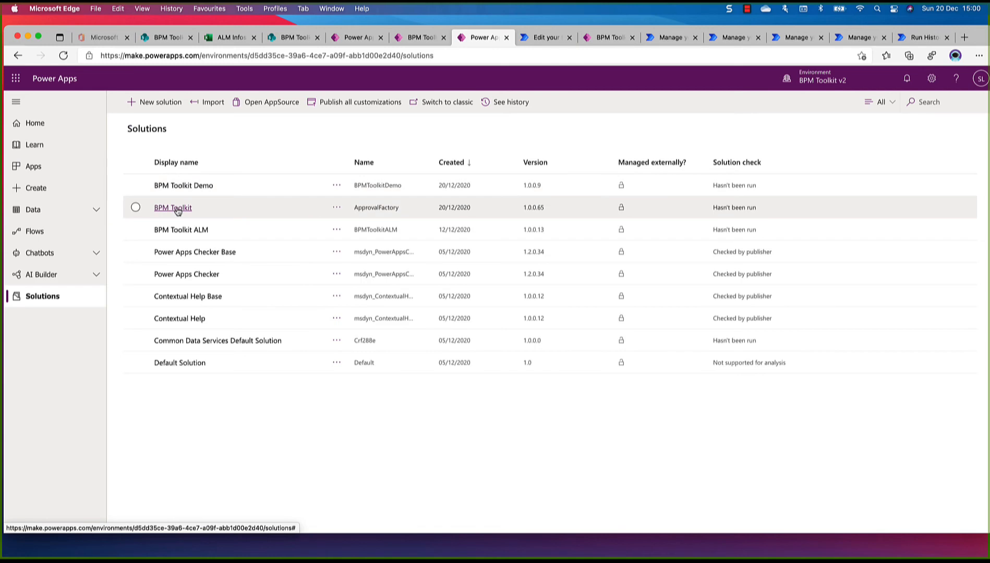
click(175, 208)
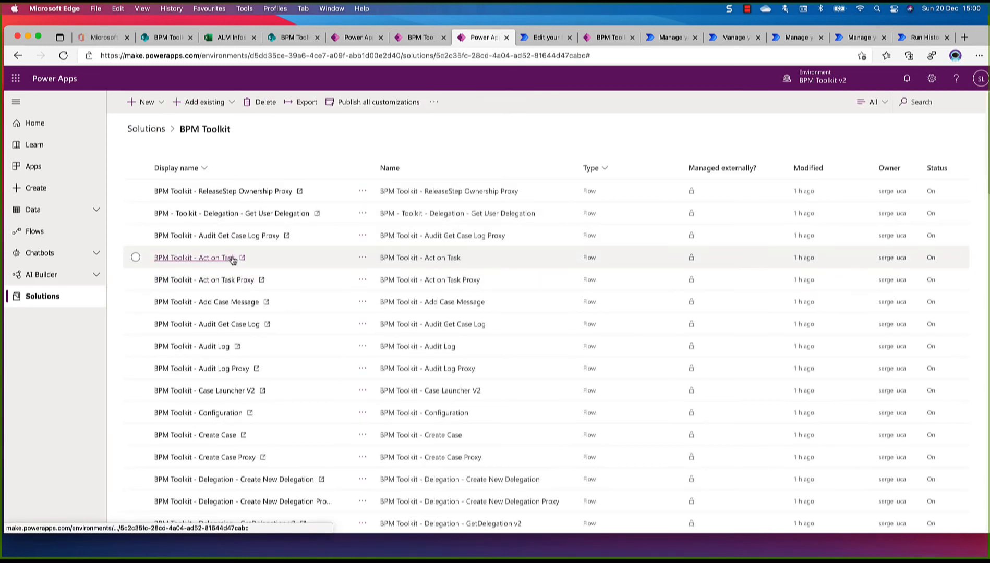
scroll(328, 426, down, 6)
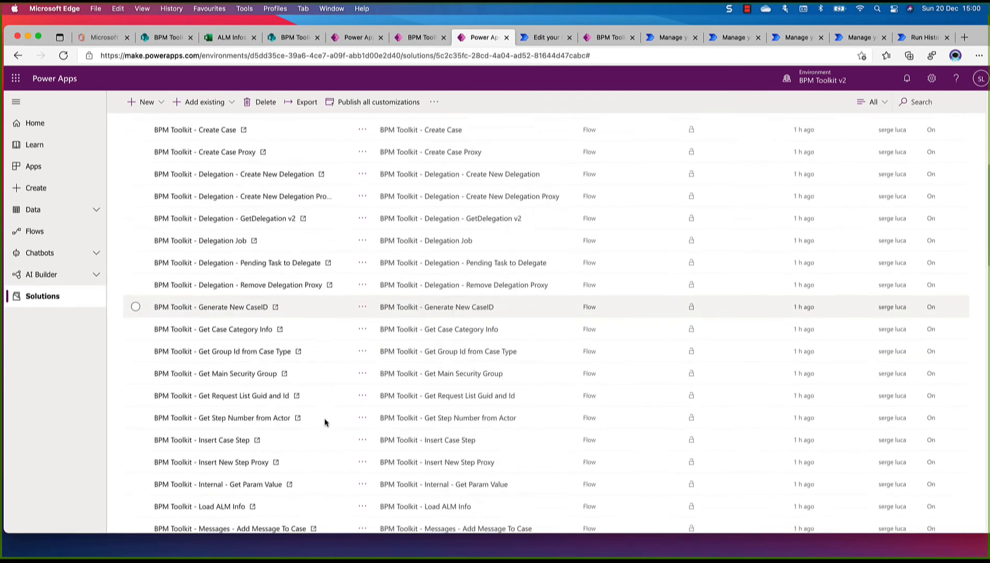
scroll(324, 423, down, 15)
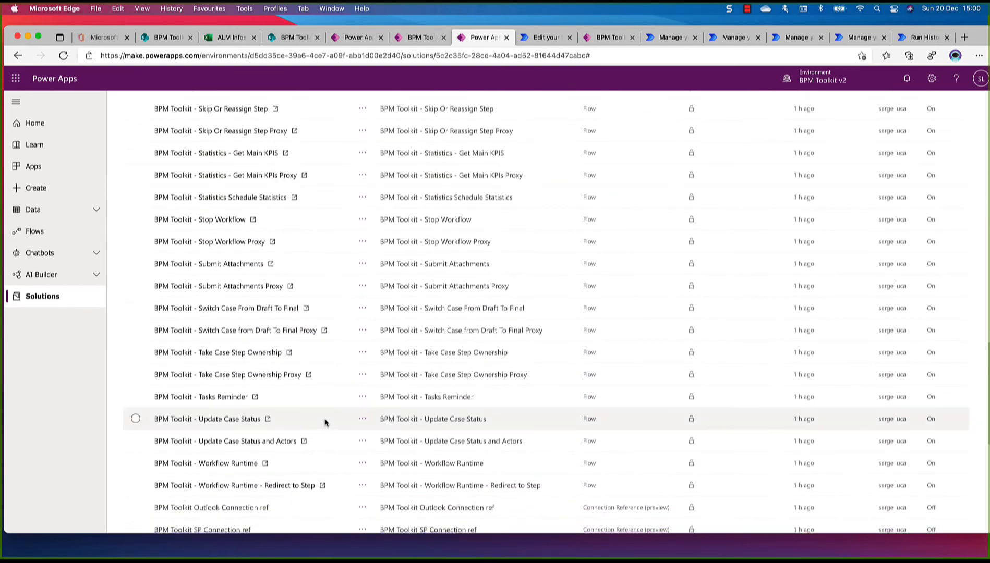
scroll(325, 422, down, 5)
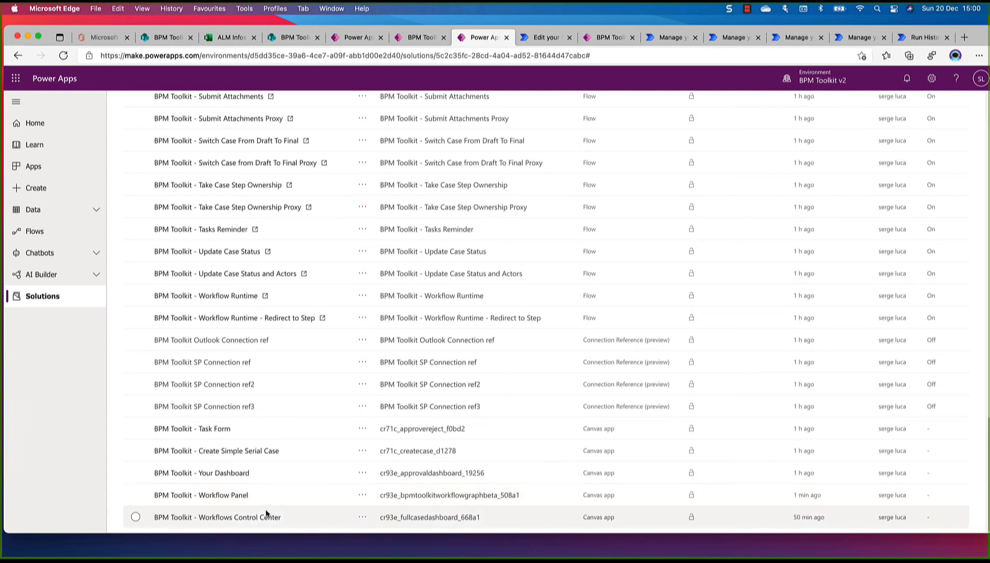
click(238, 519)
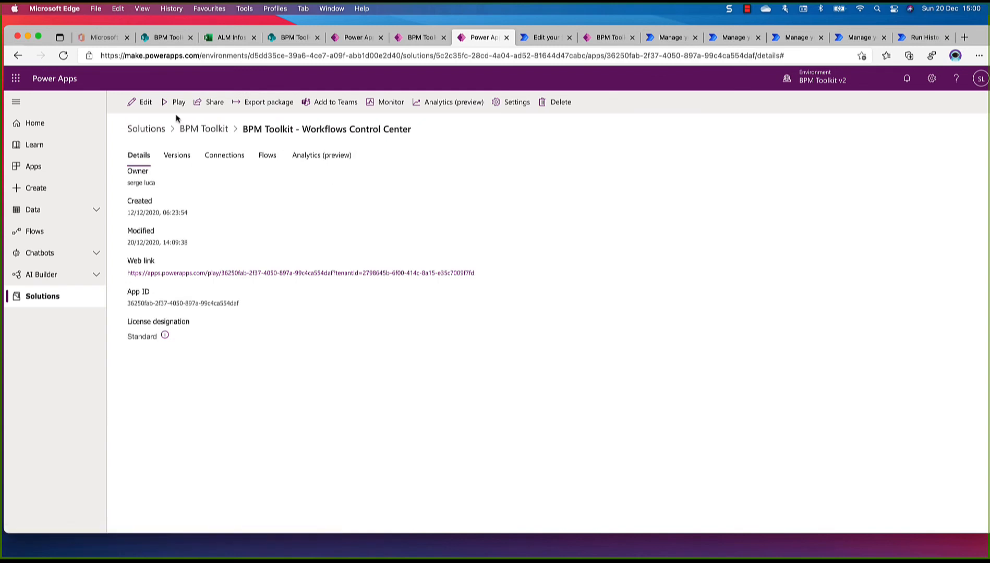
click(145, 102)
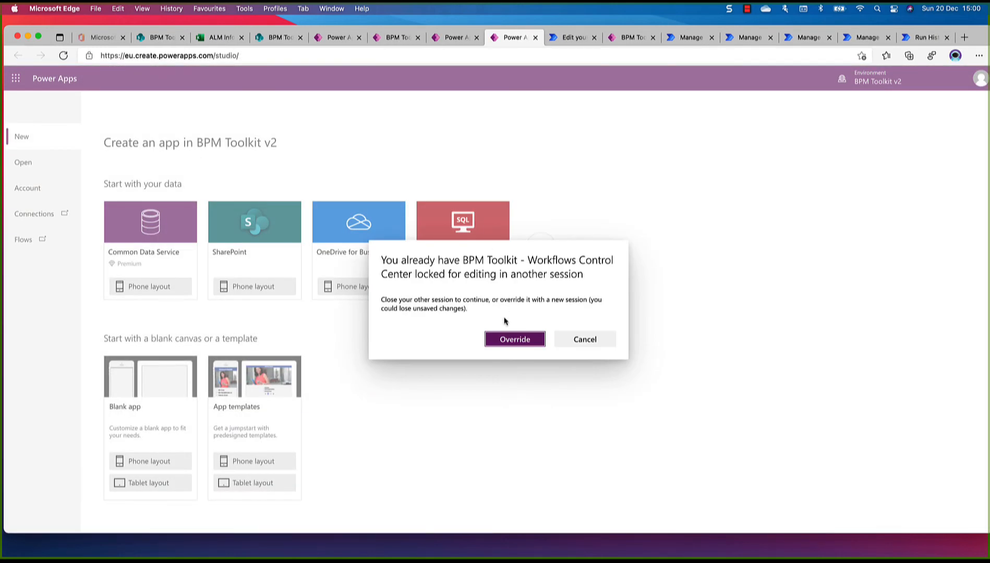
click(507, 340)
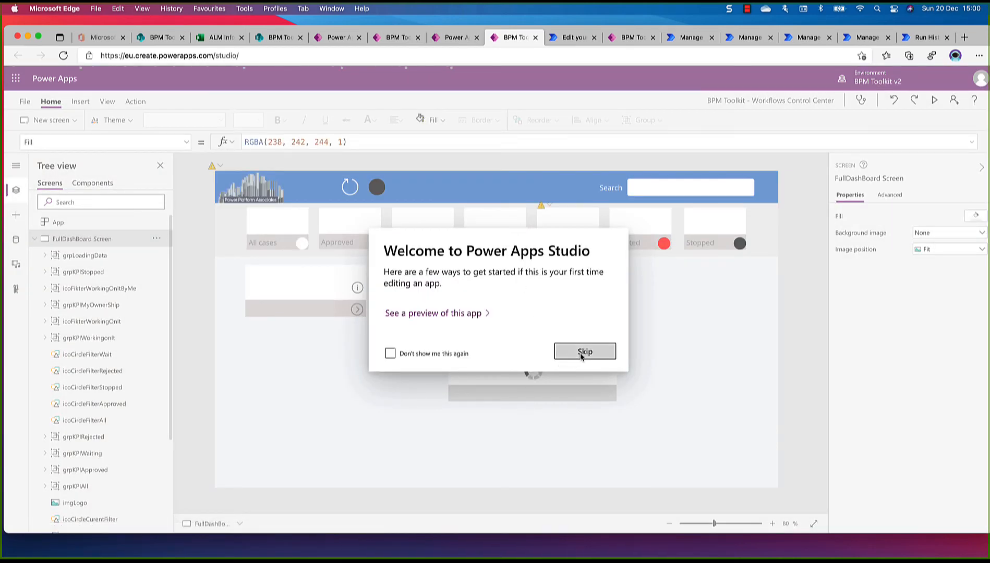
click(585, 352)
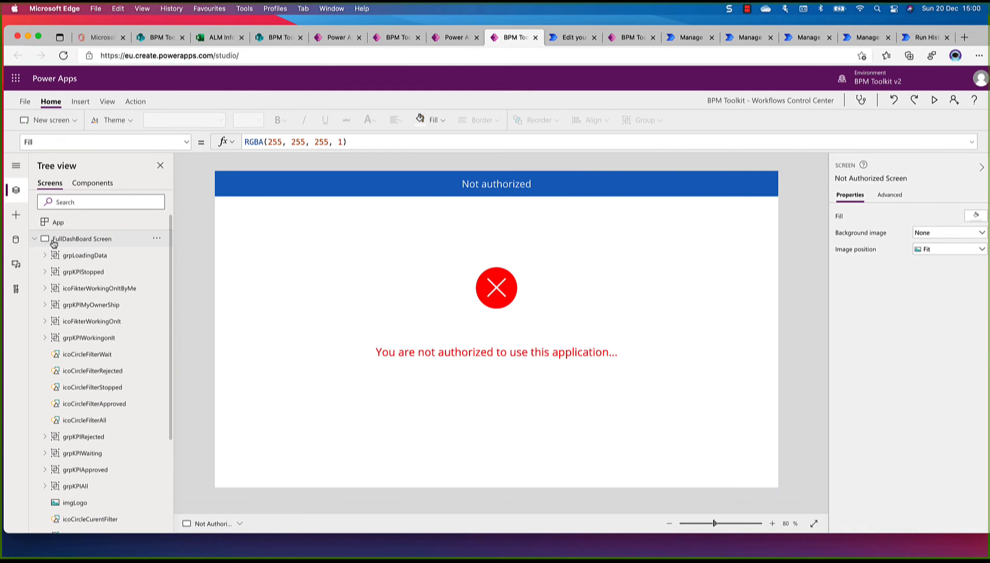
Replace the gblCaseDetailUrl address in FullDashBoard Screen's OnVisible formula with the copied Workflow Panel link, keeping the ?itemid= ending, and save the app
click(55, 241)
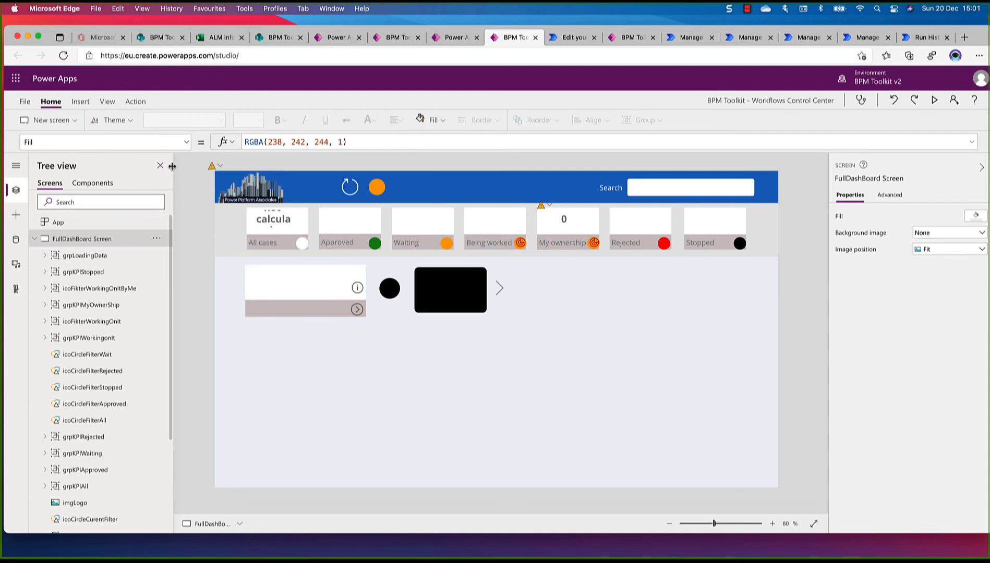
click(187, 143)
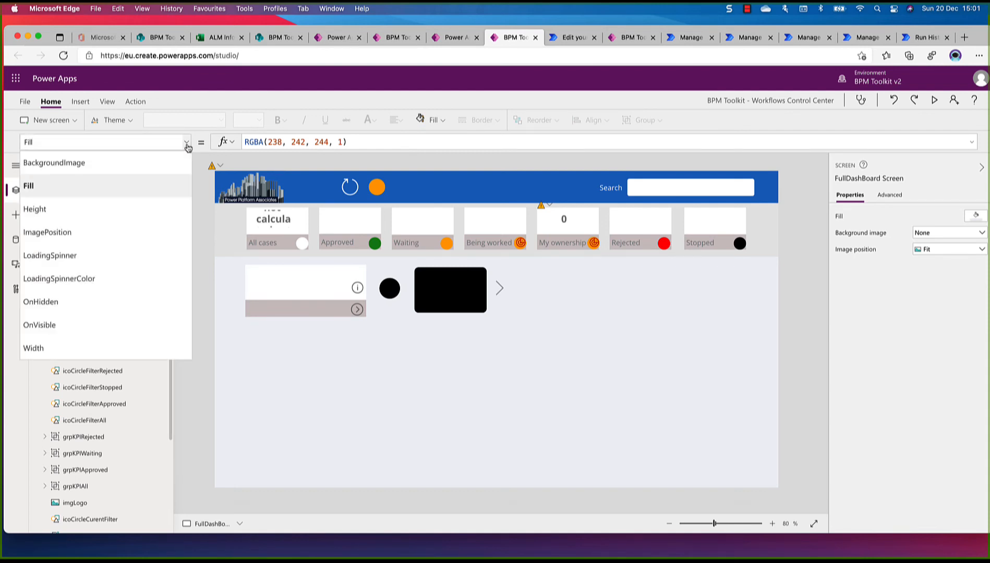
click(86, 326)
click(358, 147)
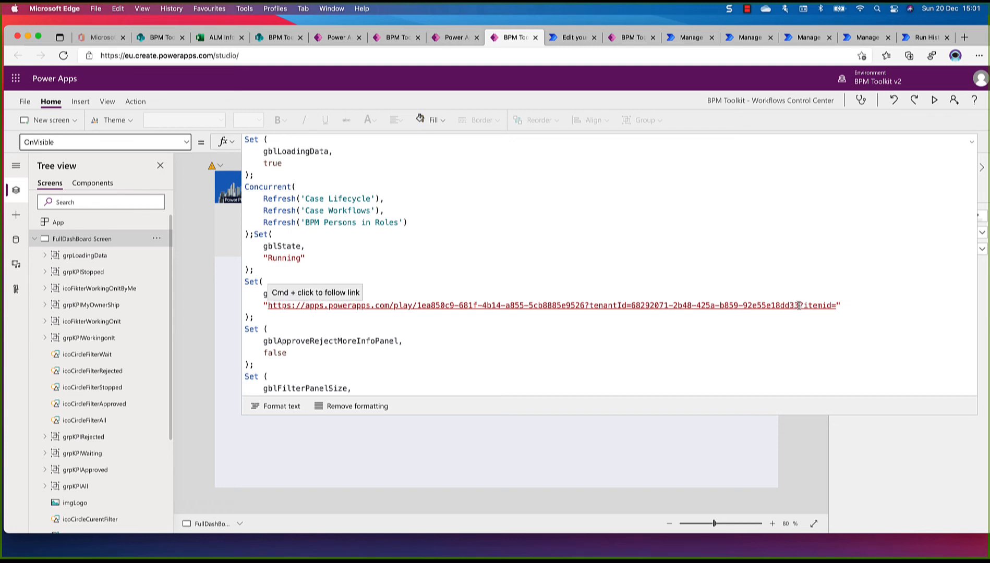
drag(800, 305, 267, 306)
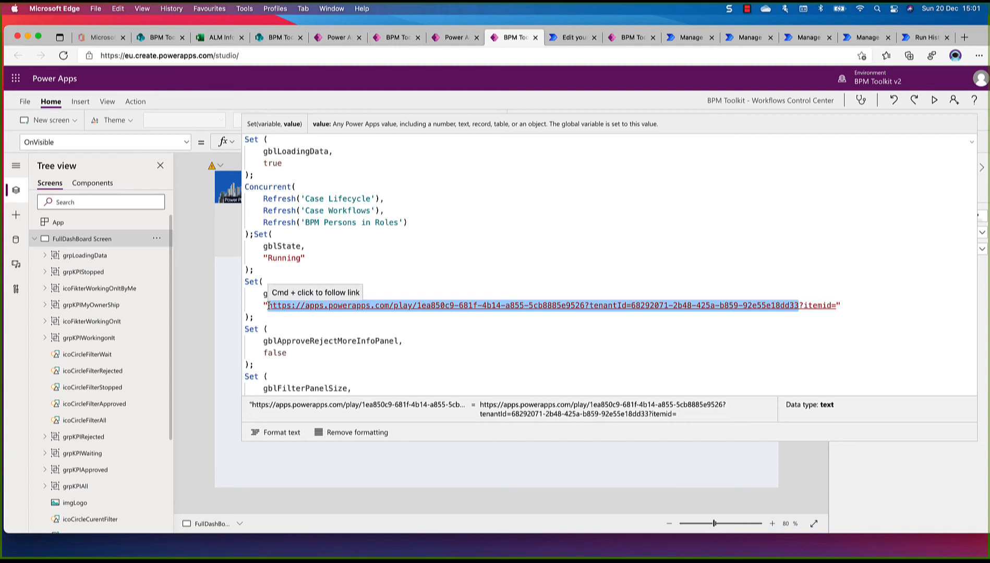
key(super+v)
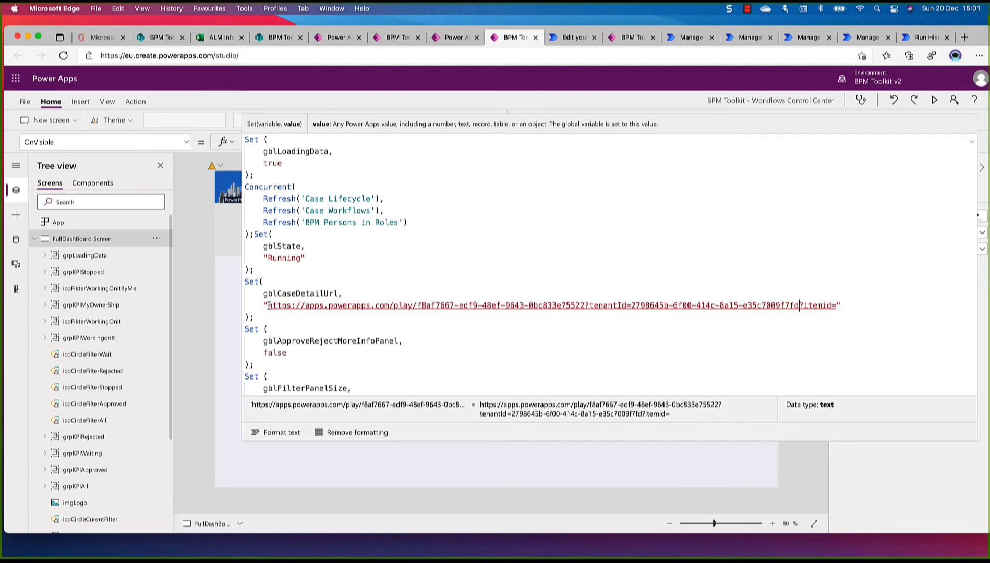
scroll(268, 306, down, 1)
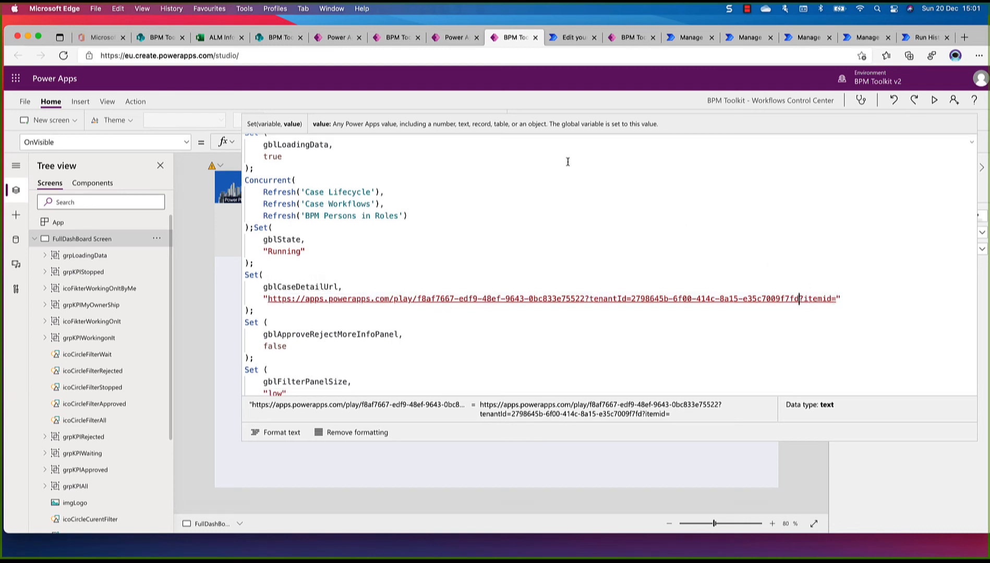
click(24, 101)
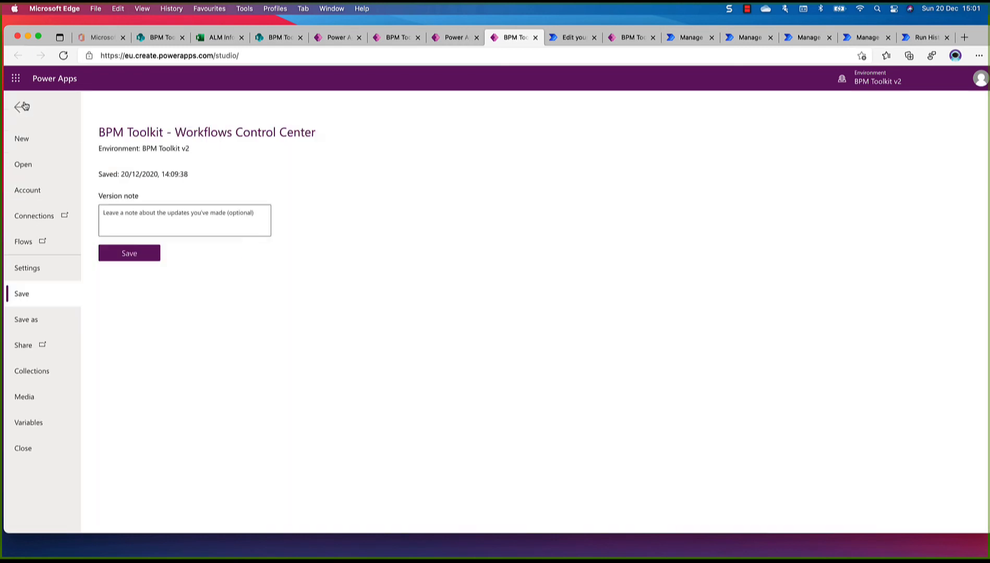
click(129, 254)
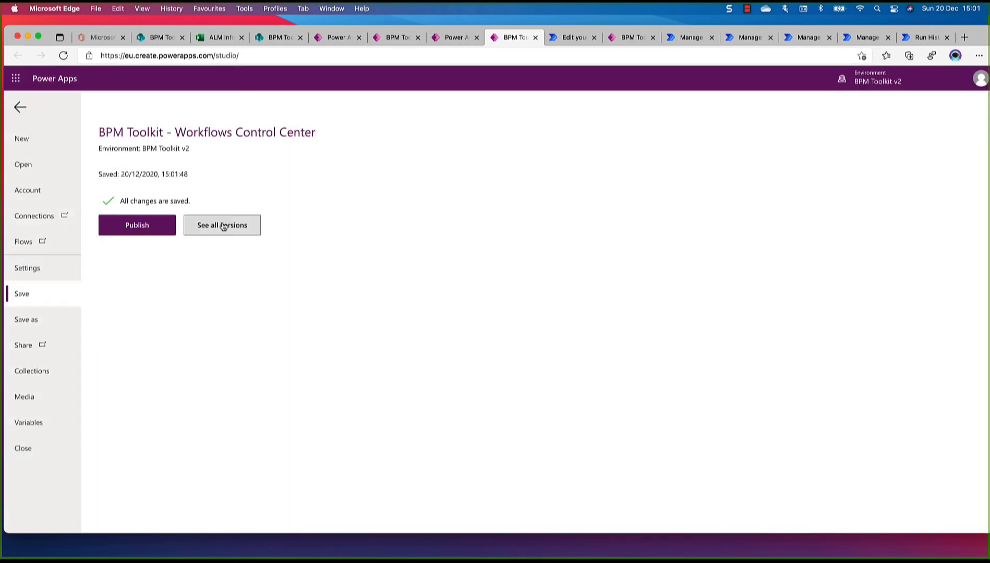
Publish the Workflows Control Center app and share it with Everyone in REDWOOD S.L SPRL as users, without sending an email invitation
click(152, 227)
click(496, 362)
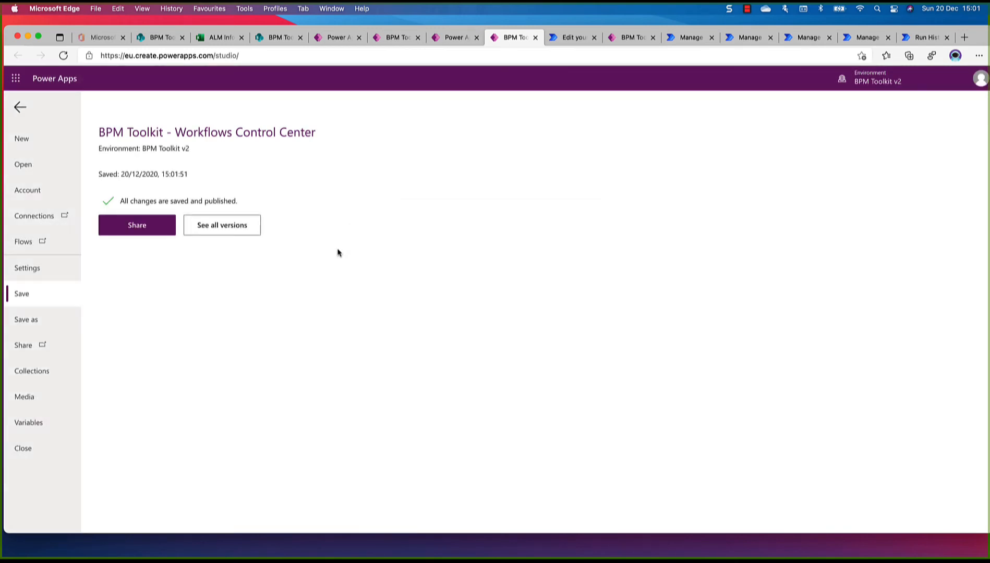
click(140, 231)
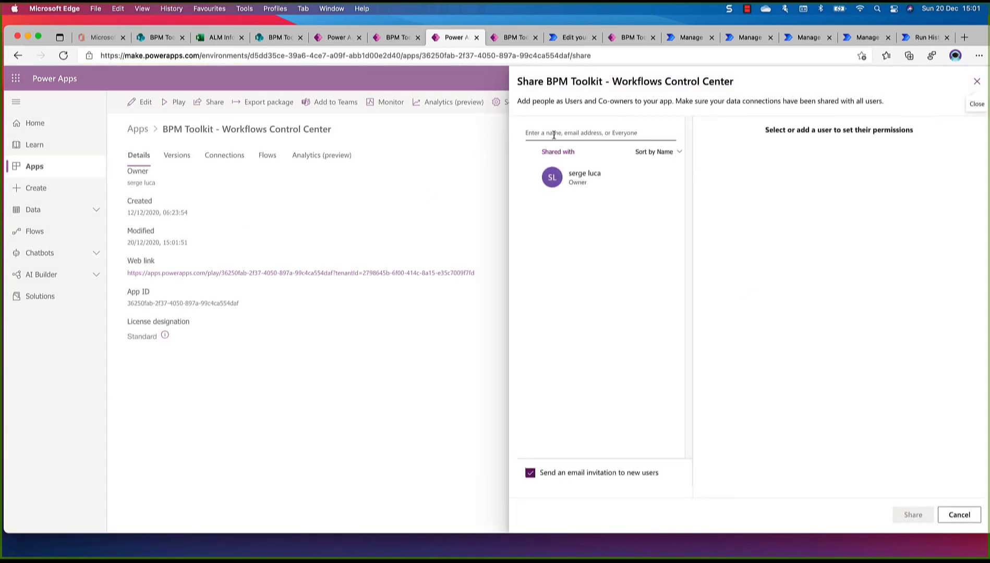
click(554, 132)
text(every)
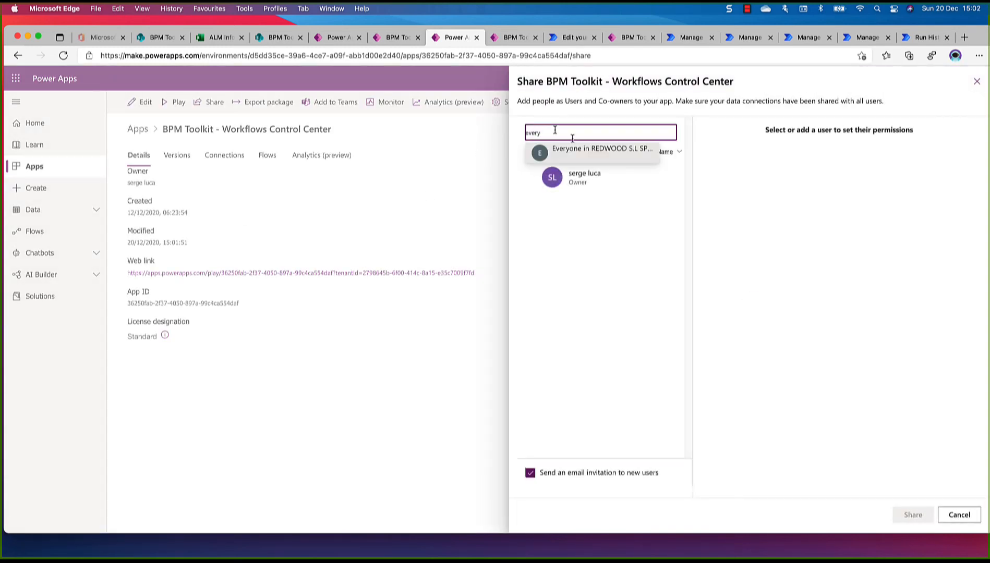
click(605, 153)
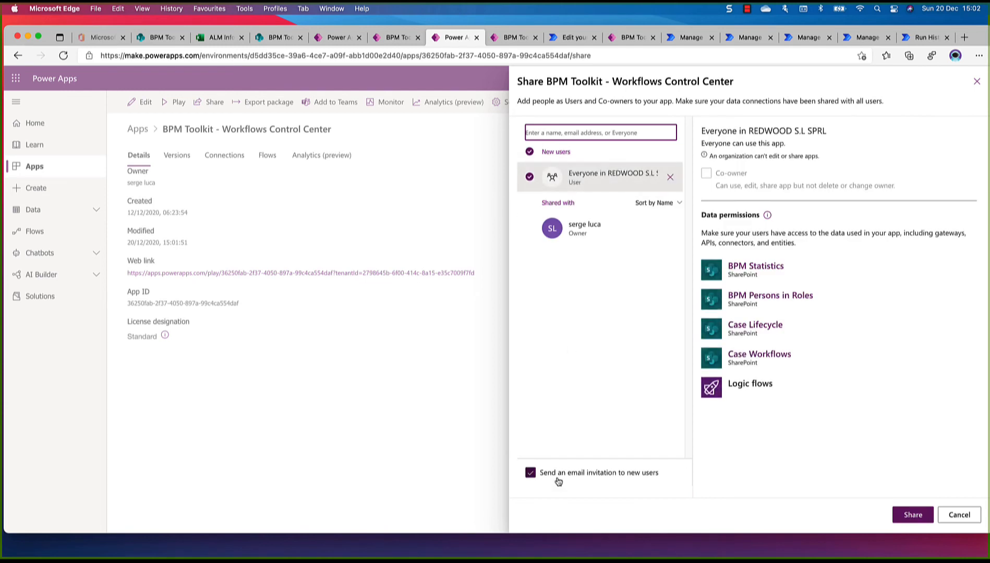
click(531, 474)
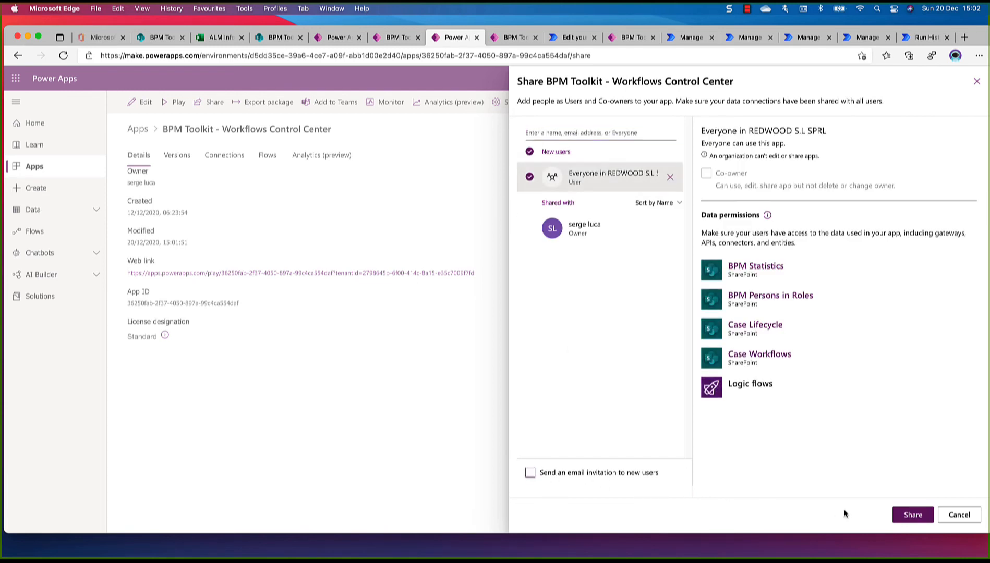
click(907, 513)
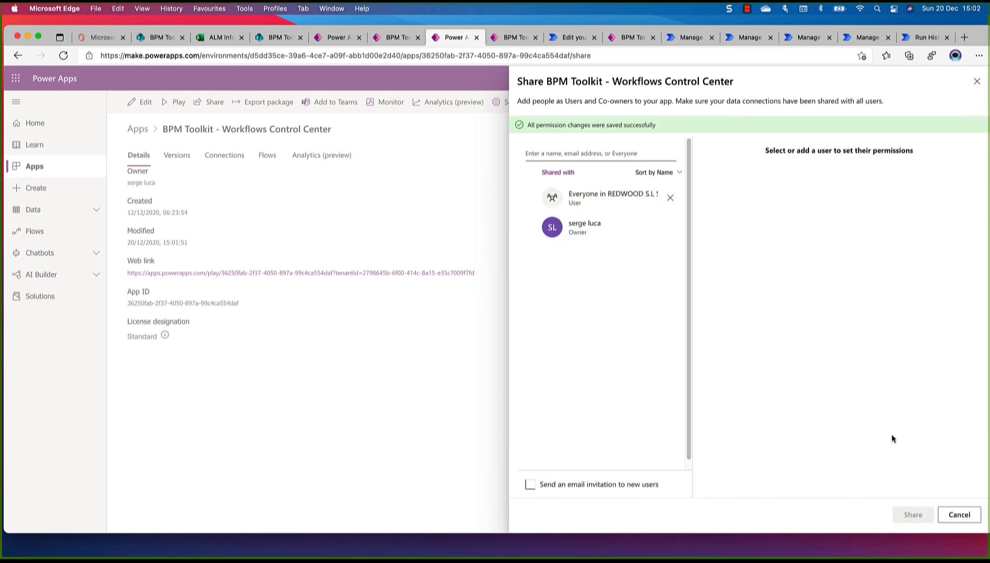
click(959, 515)
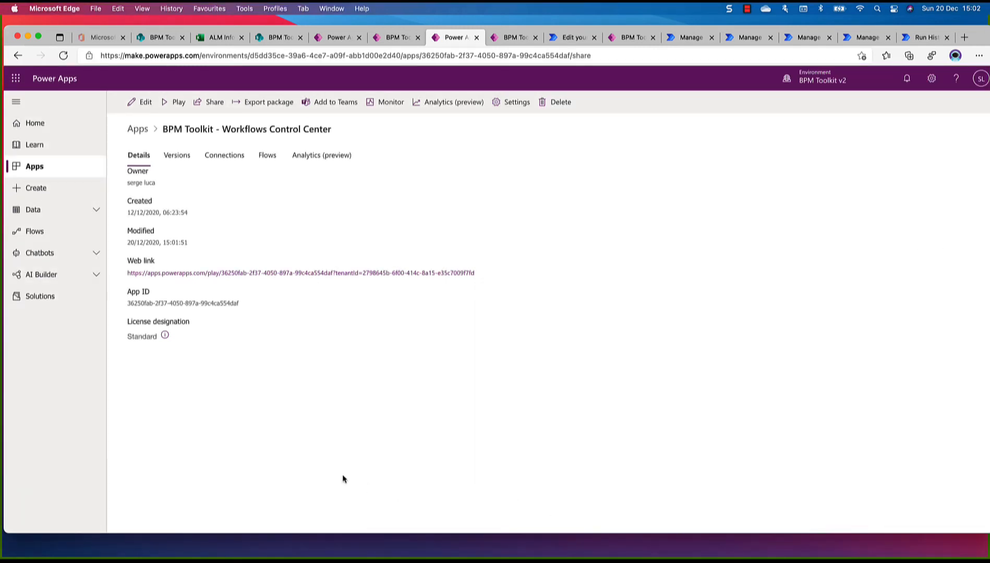
Open BPM Toolkit - Your Dashboard from the BPM Toolkit solution for editing, allowing its Office 365 Users and SharePoint connections and skipping the welcome dialog
click(46, 295)
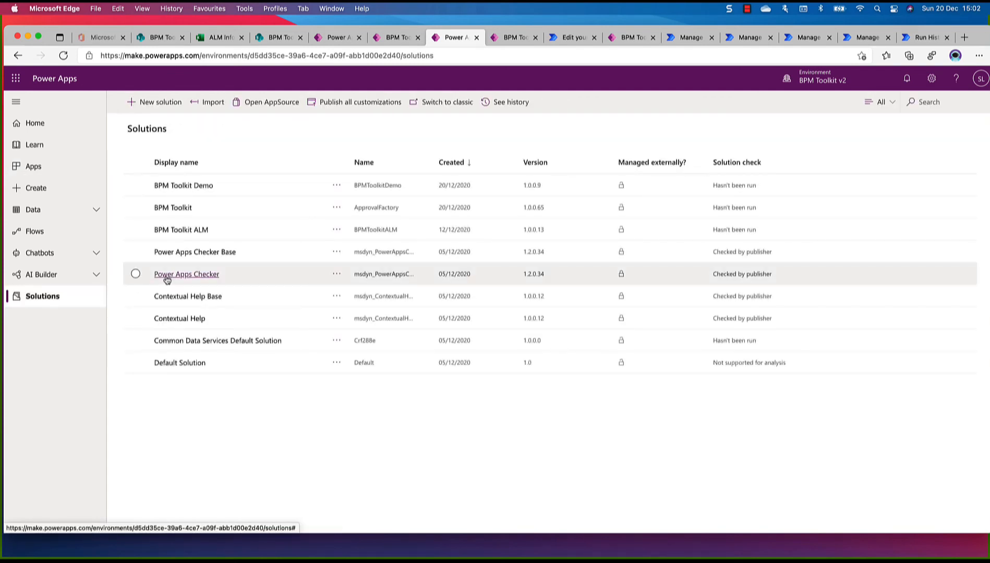
click(180, 209)
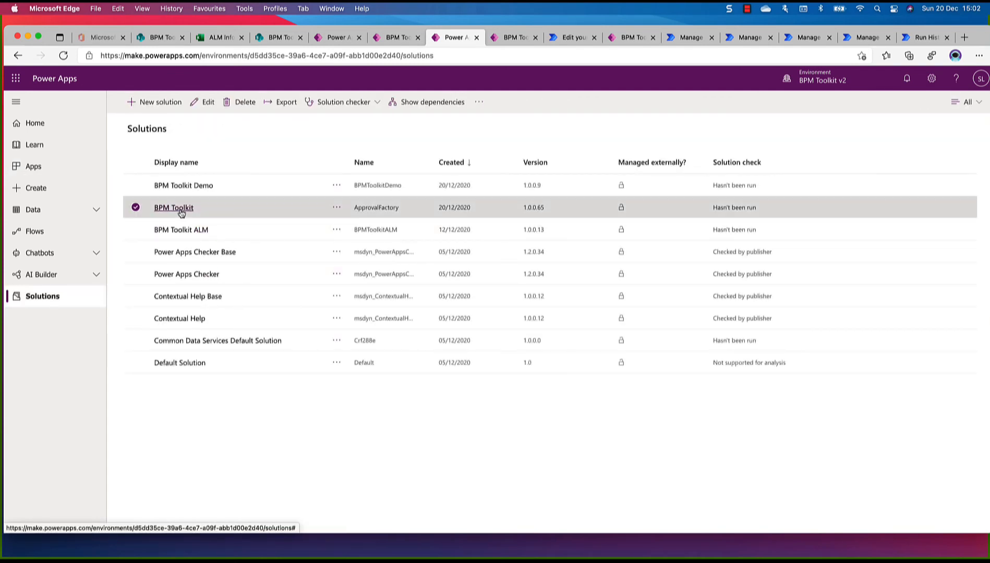
scroll(280, 311, down, 5)
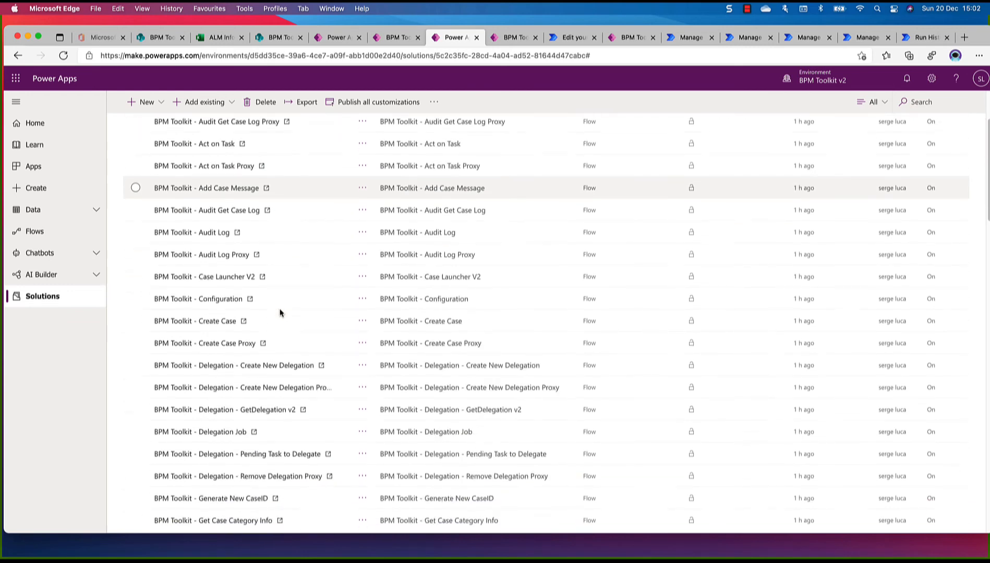
scroll(281, 312, down, 10)
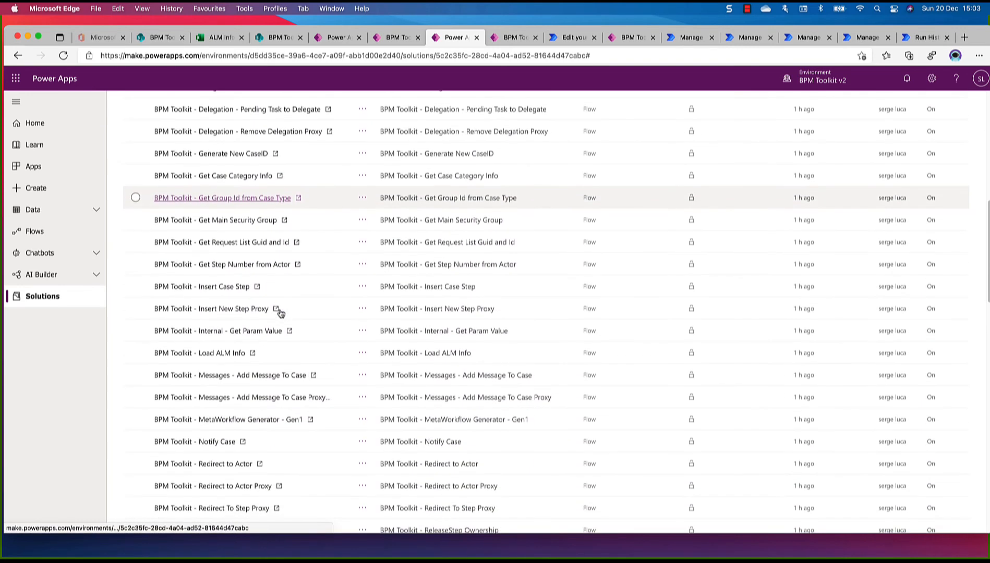
scroll(281, 312, down, 12)
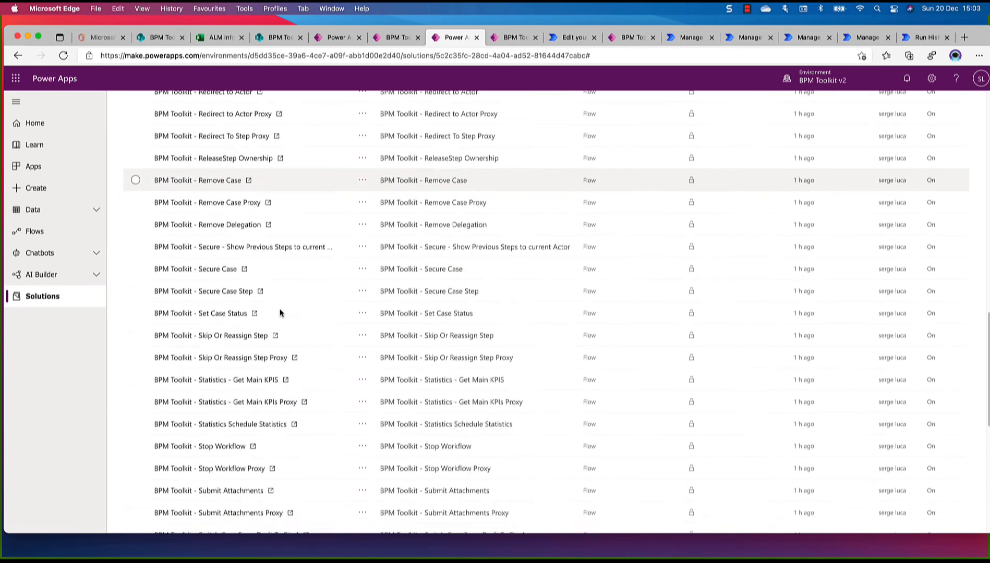
scroll(280, 312, down, 8)
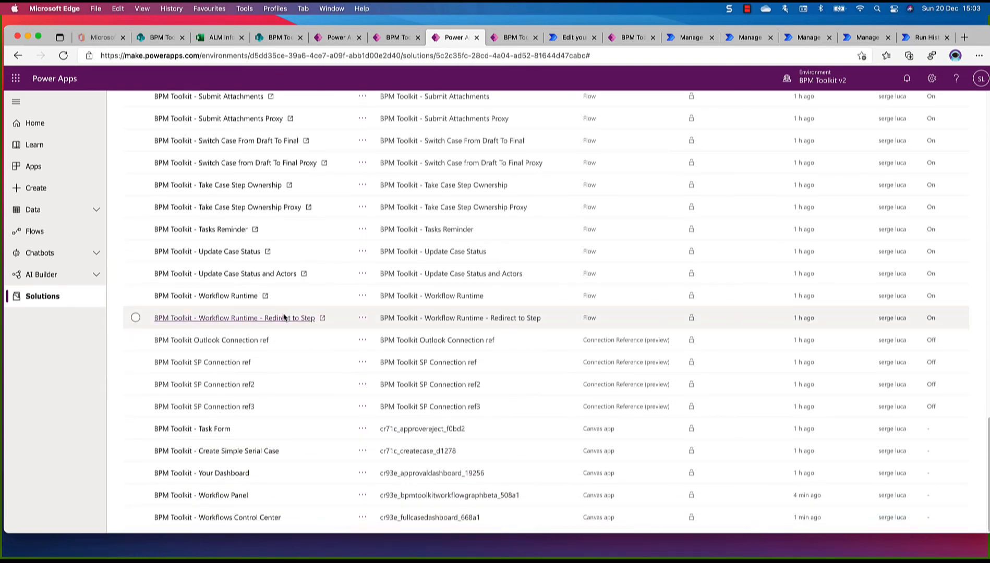
click(225, 475)
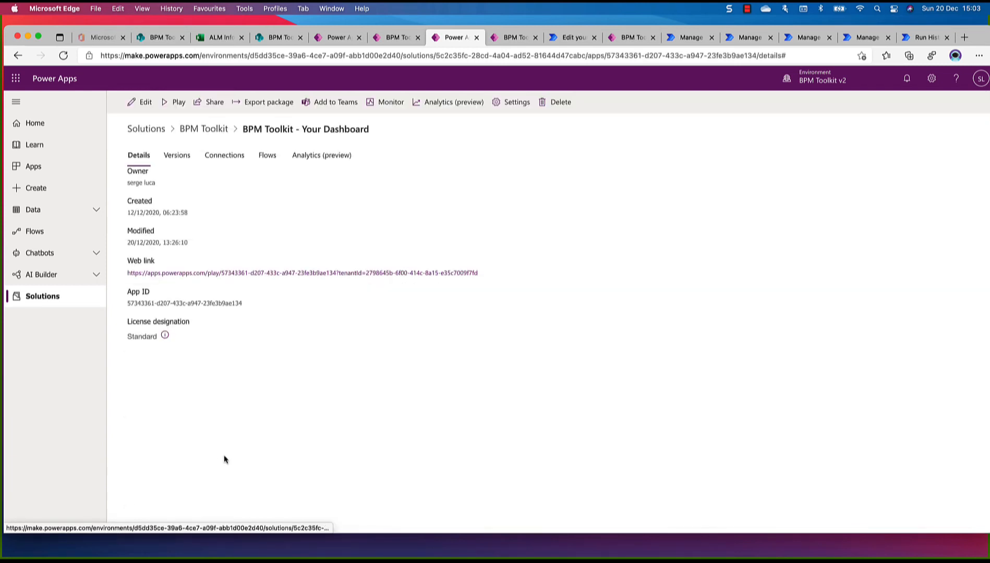
click(143, 102)
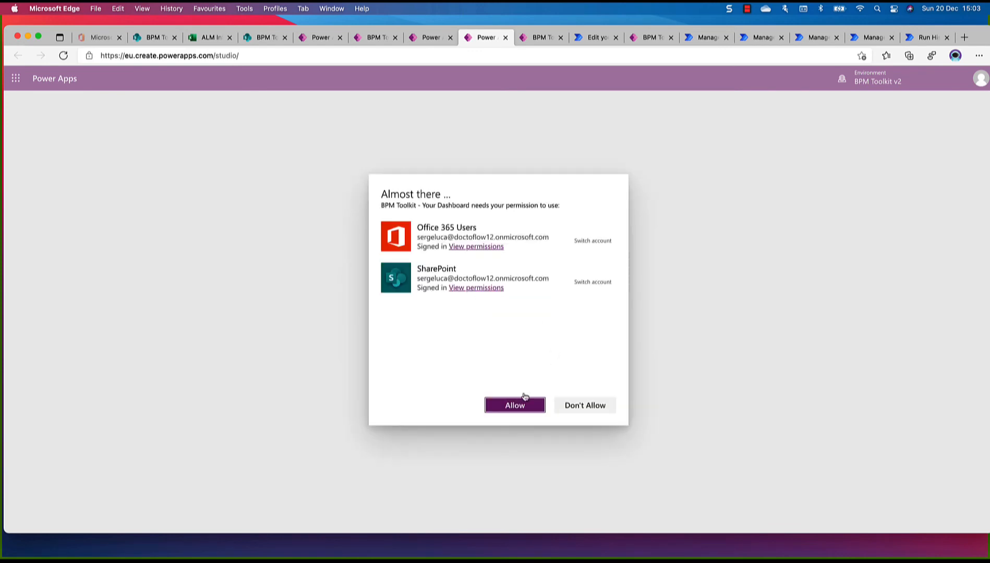
click(516, 407)
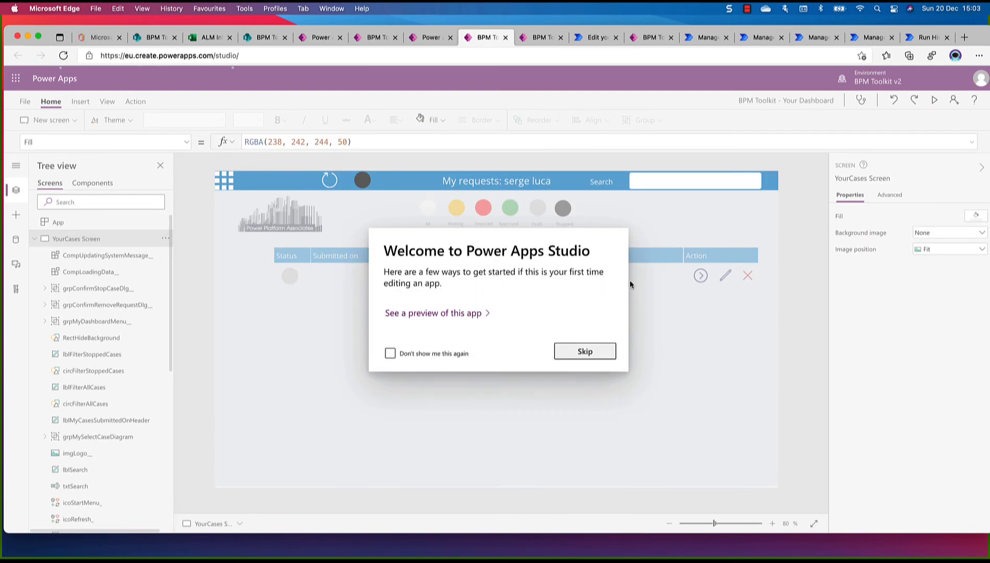
click(581, 354)
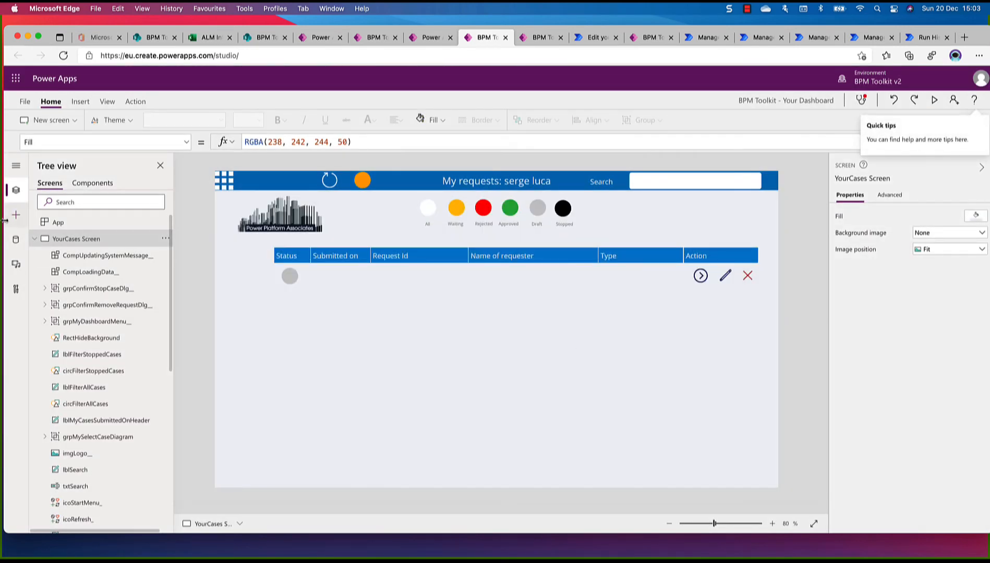
Review the data sources used in Your Dashboard and take a screen capture of the list for reference
click(35, 241)
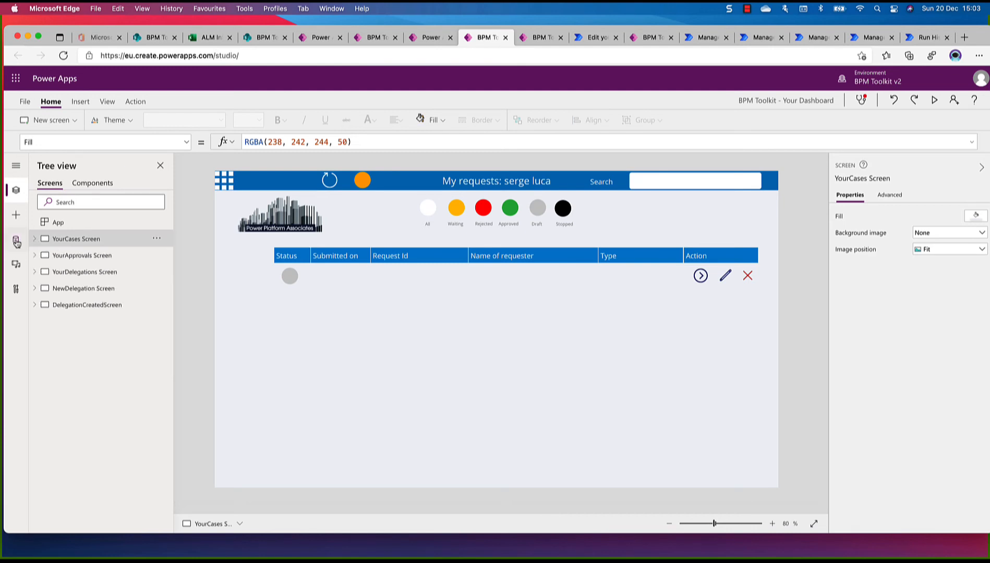
click(16, 240)
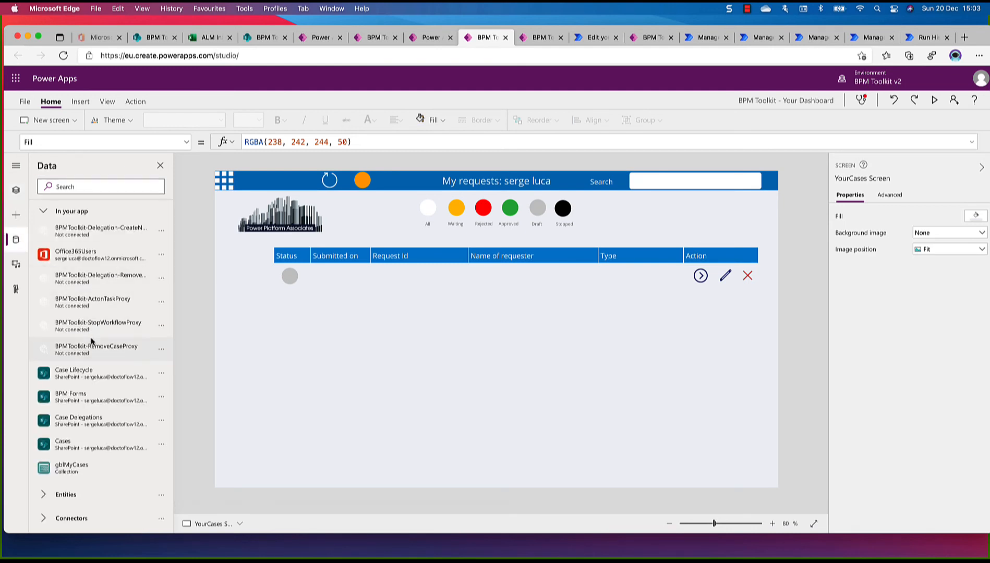
mouse_move(87, 230)
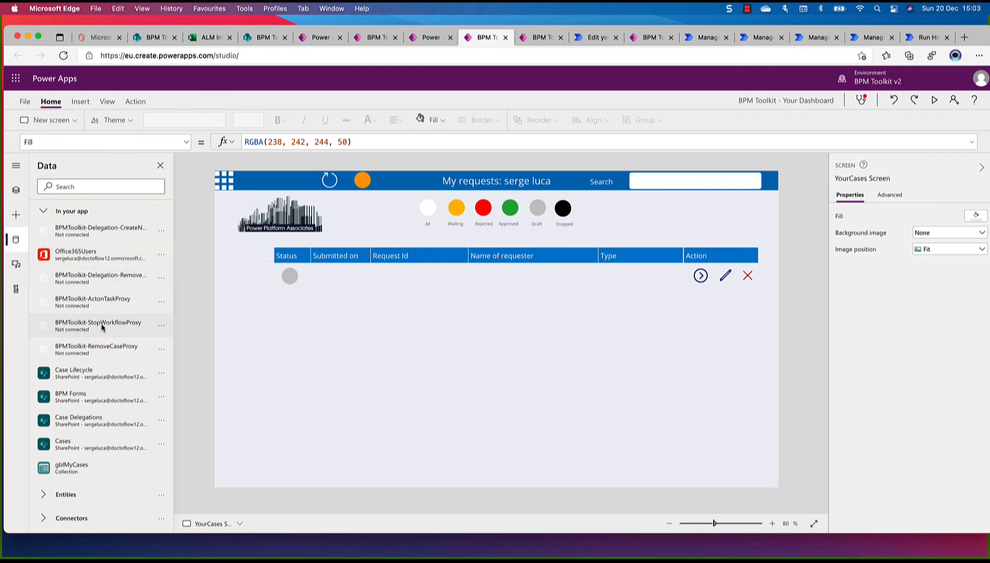
mouse_move(111, 358)
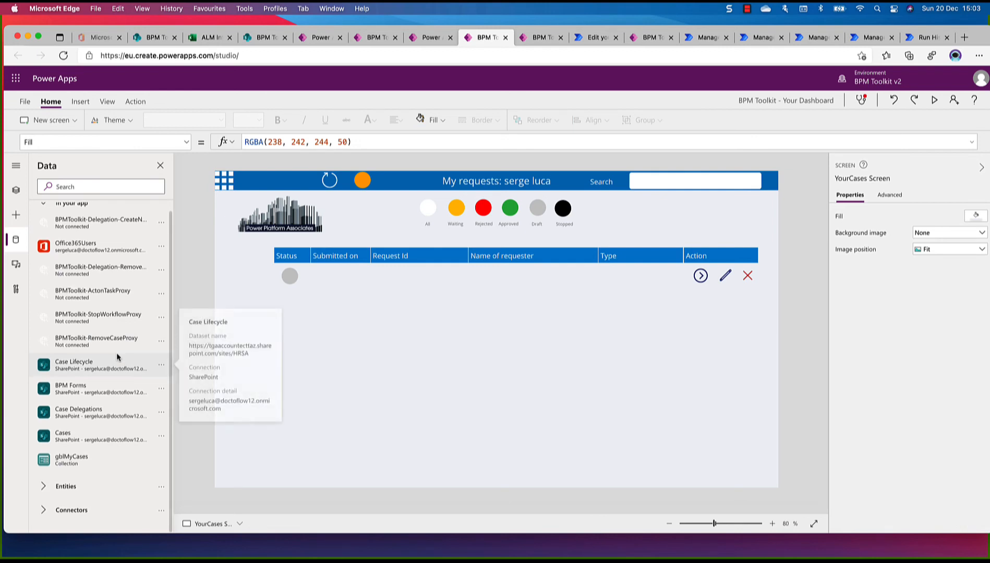
scroll(102, 367, down, 1)
mouse_move(81, 366)
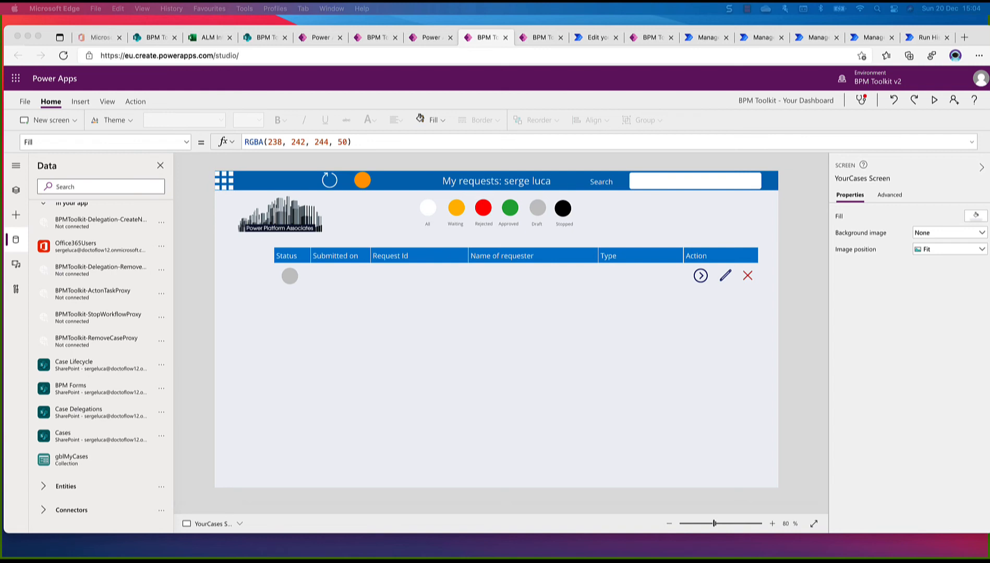
key(super+shift+4)
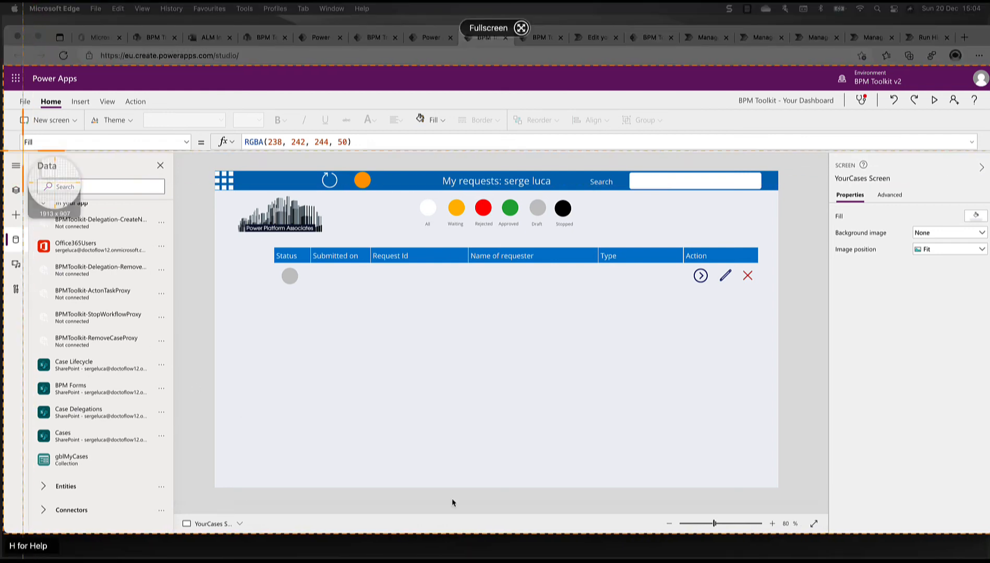
drag(28, 152, 168, 502)
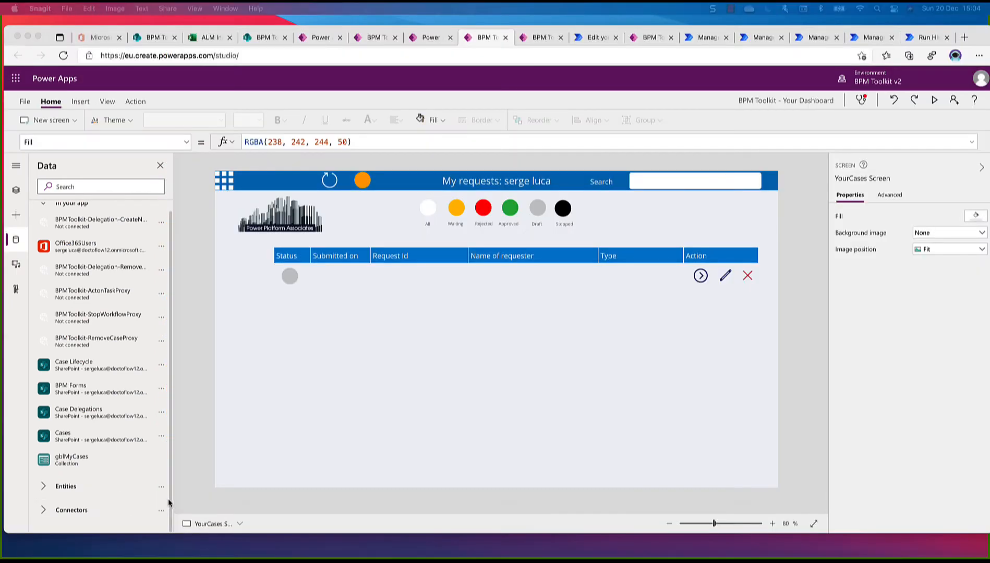
Remove the SharePoint data sources Case Lifecycle, BPM Forms, Case Delegations and Cases from the app
click(160, 370)
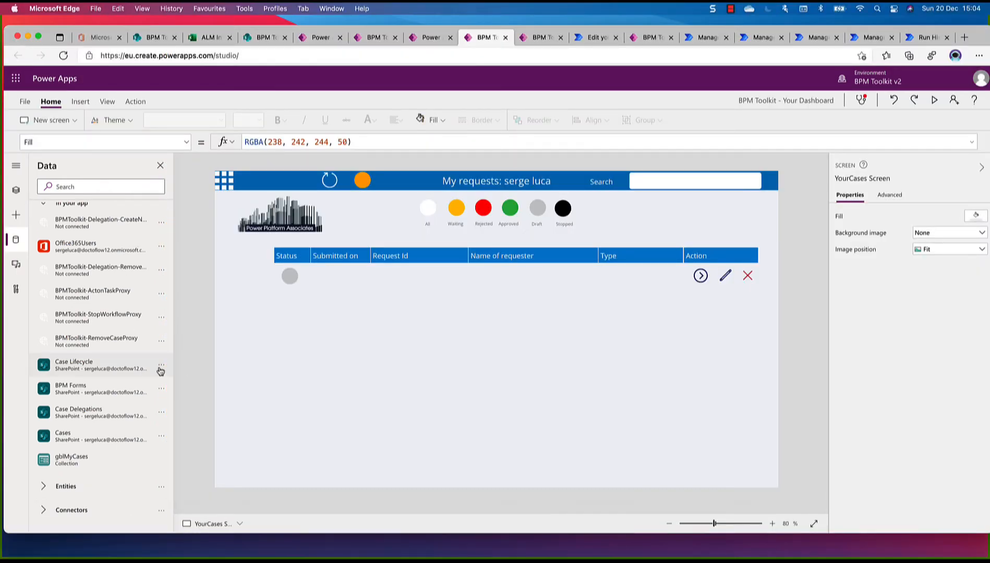
click(162, 366)
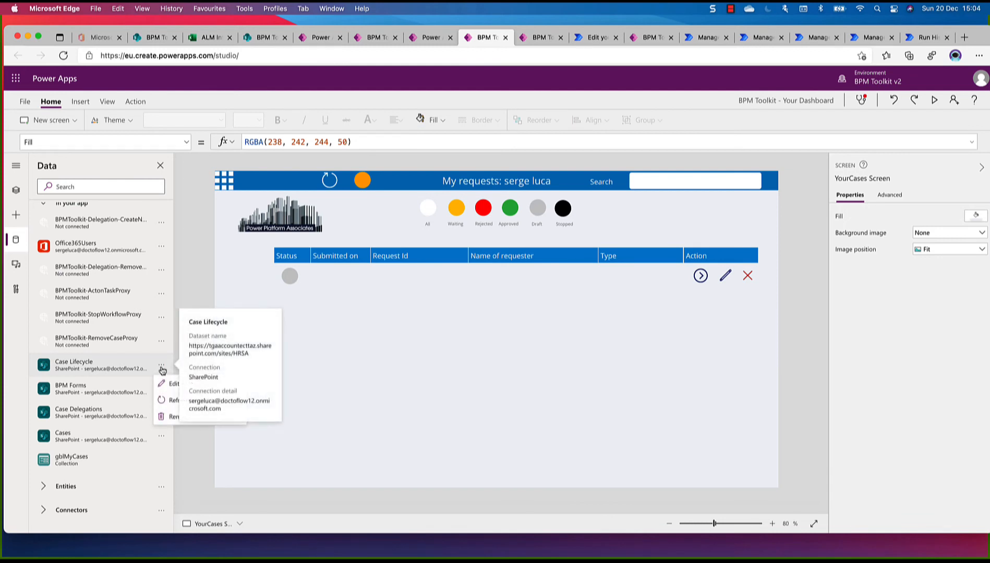
click(177, 417)
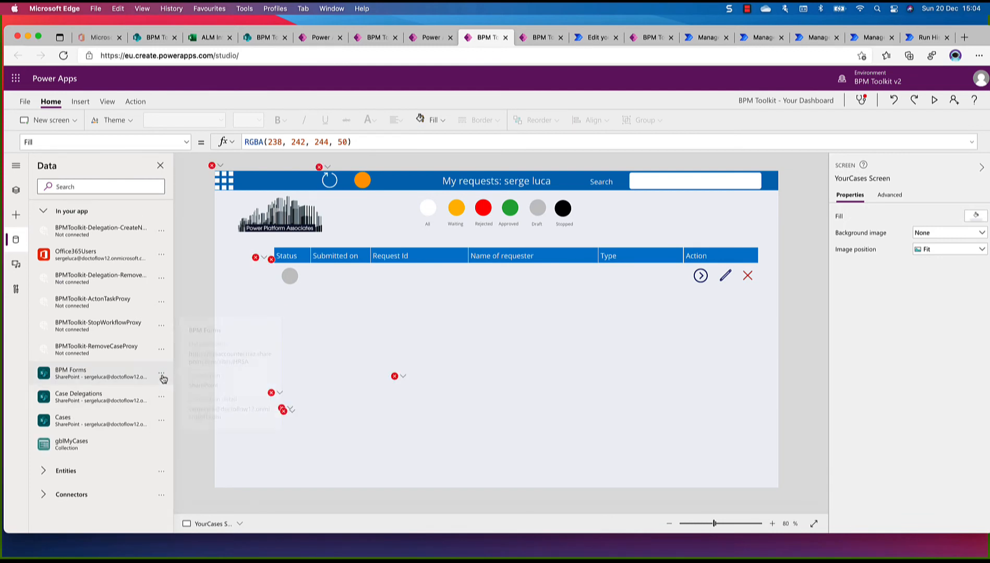
click(161, 373)
click(178, 424)
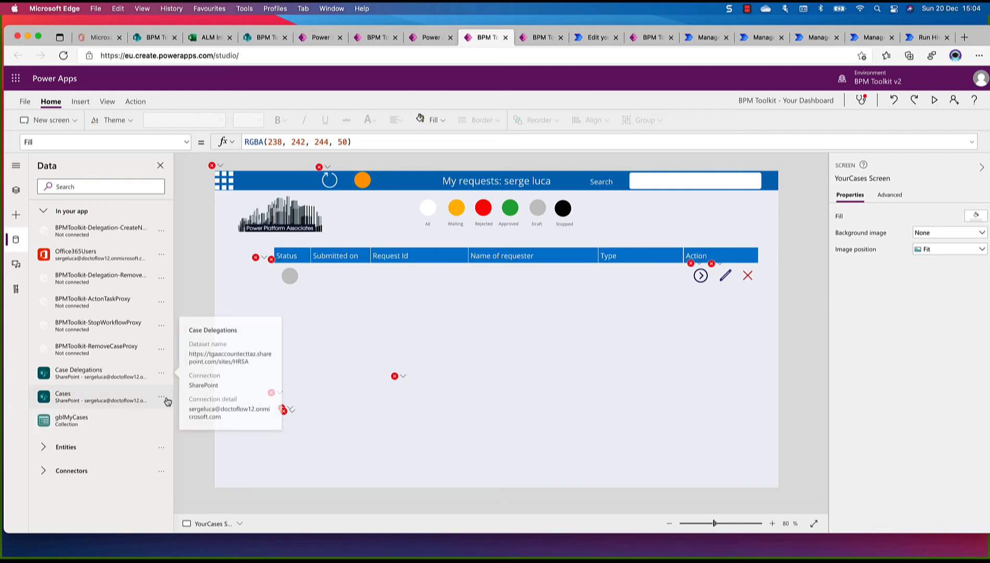
click(161, 376)
click(177, 424)
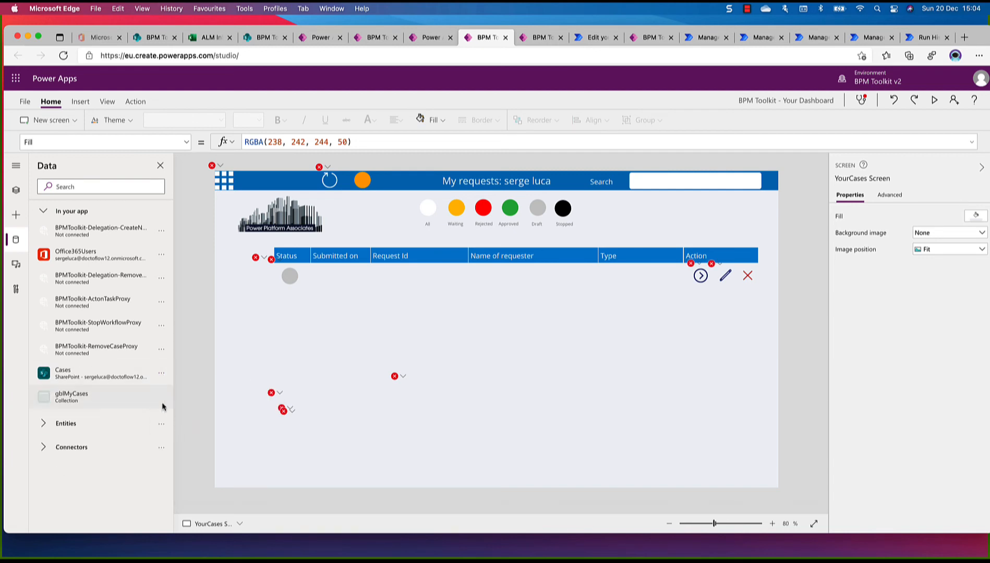
click(160, 375)
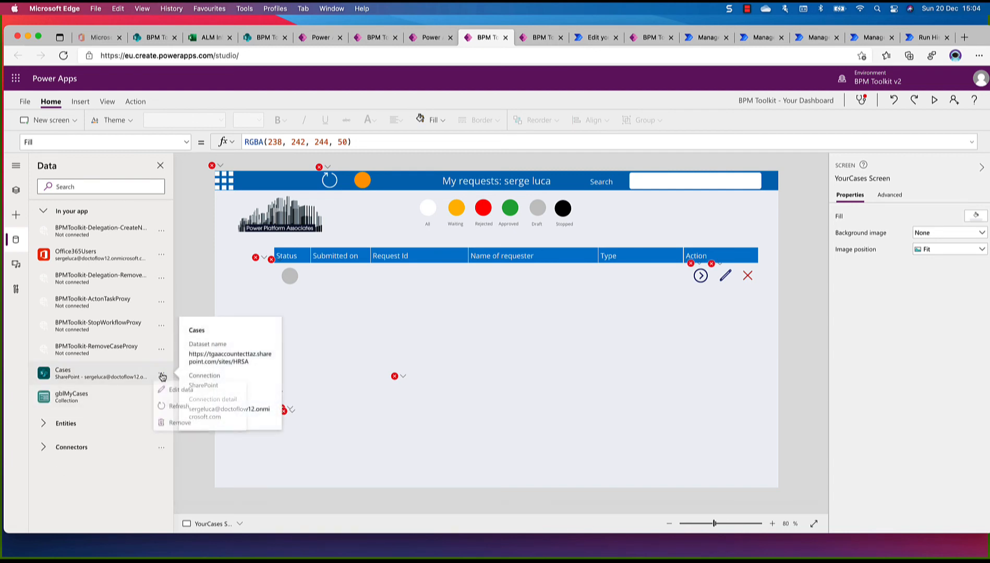
click(180, 425)
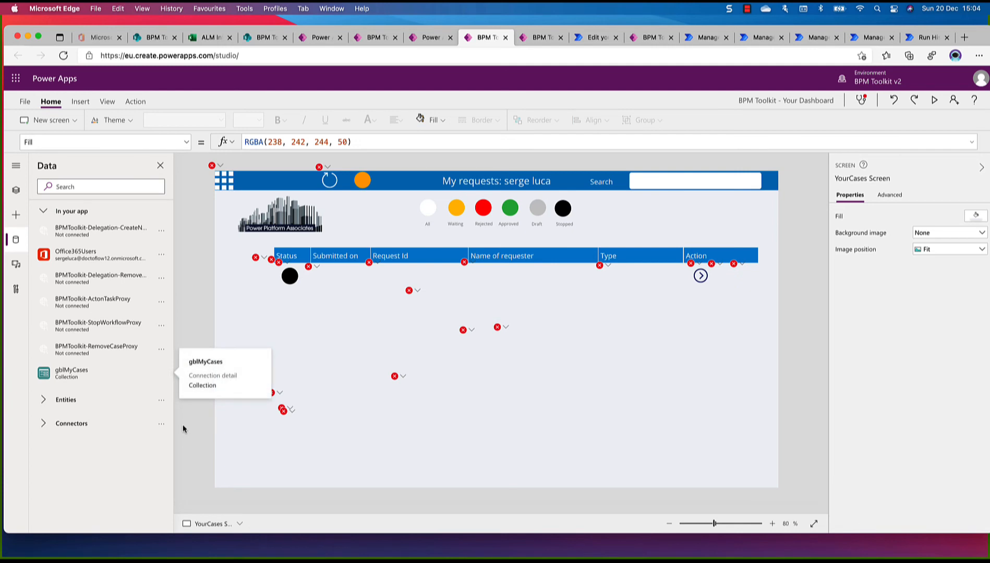
Start adding a data source with the existing SharePoint connection
click(73, 428)
scroll(74, 420, down, 2)
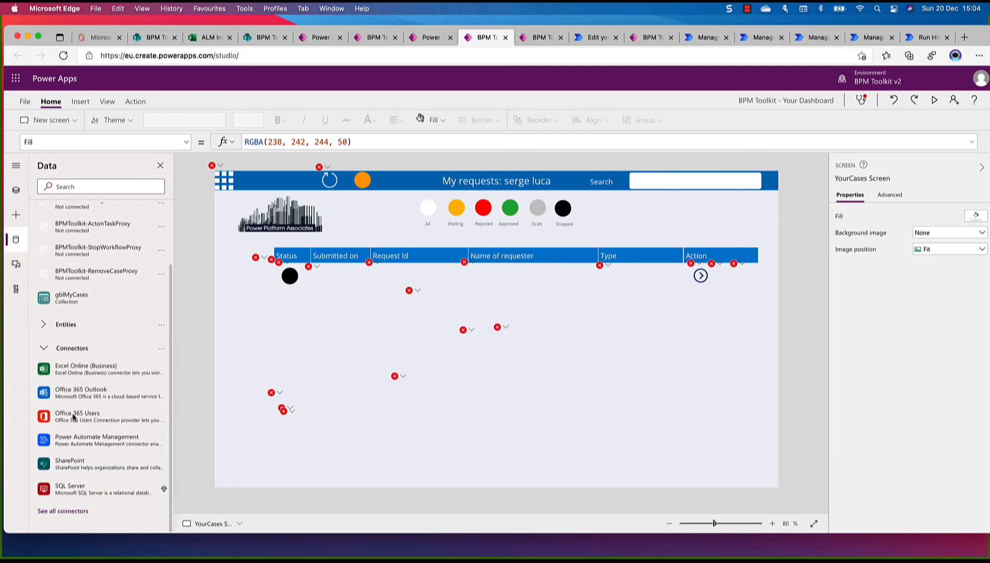
click(109, 460)
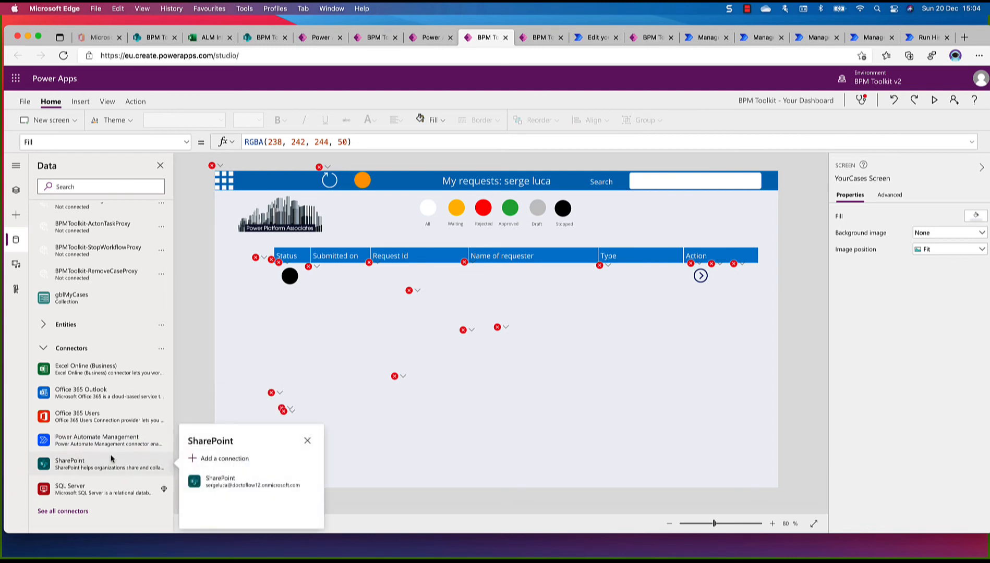
click(213, 484)
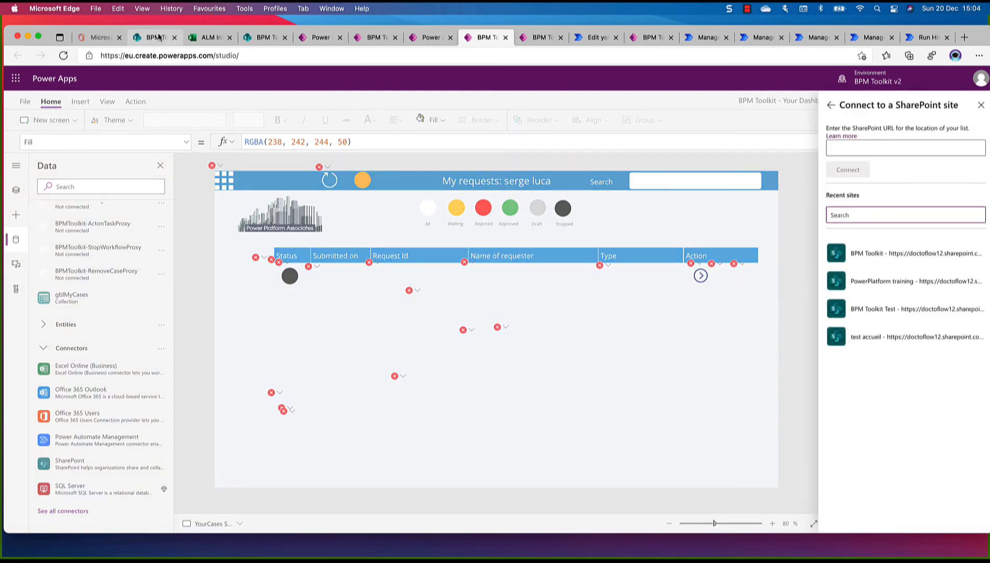
click(159, 37)
right_click(260, 58)
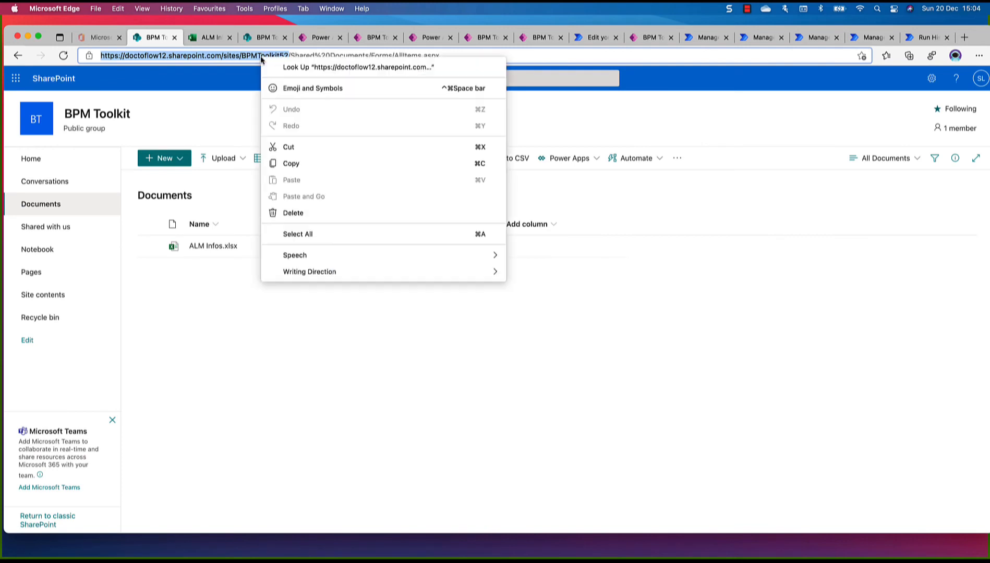
click(321, 163)
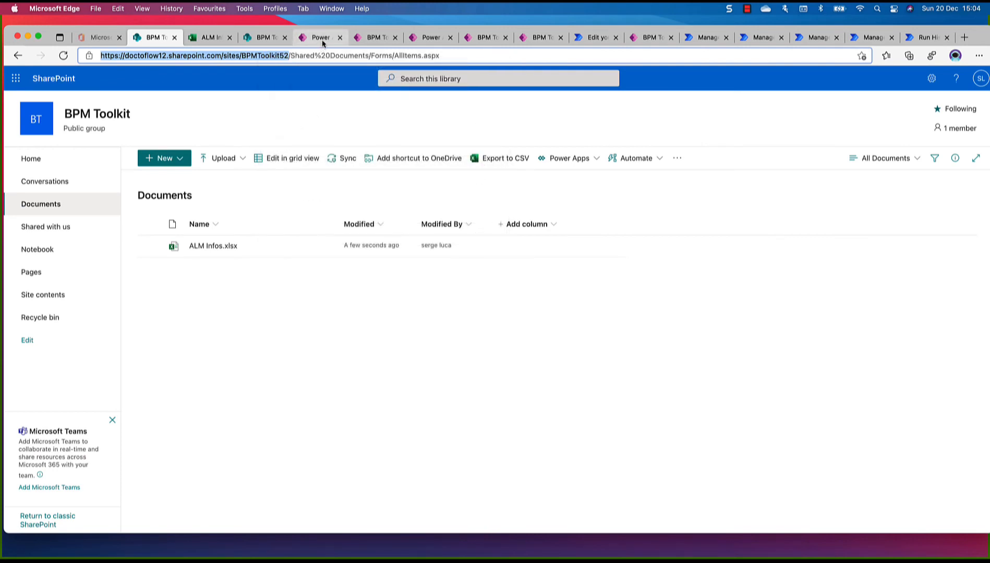
click(321, 39)
click(361, 40)
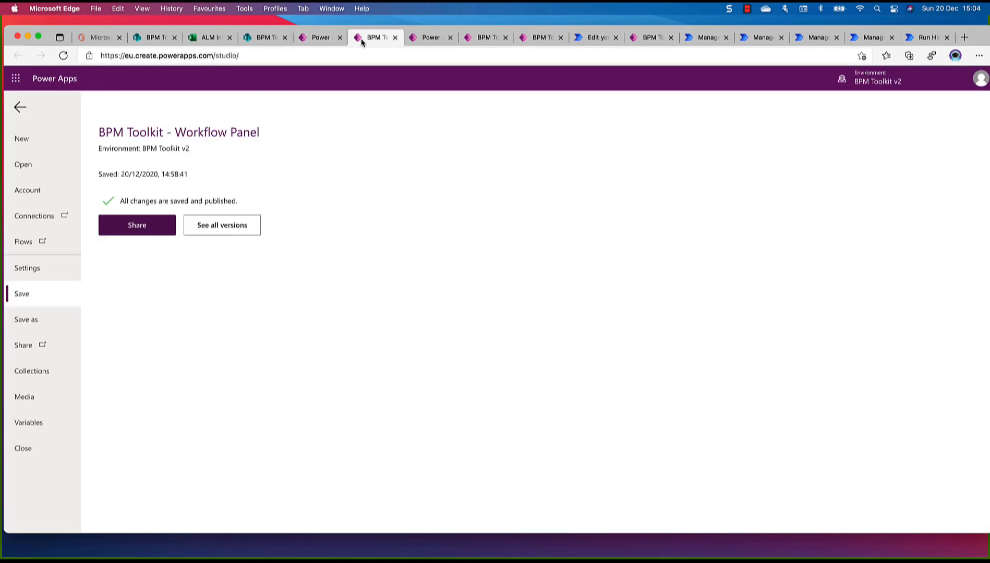
click(422, 39)
click(491, 43)
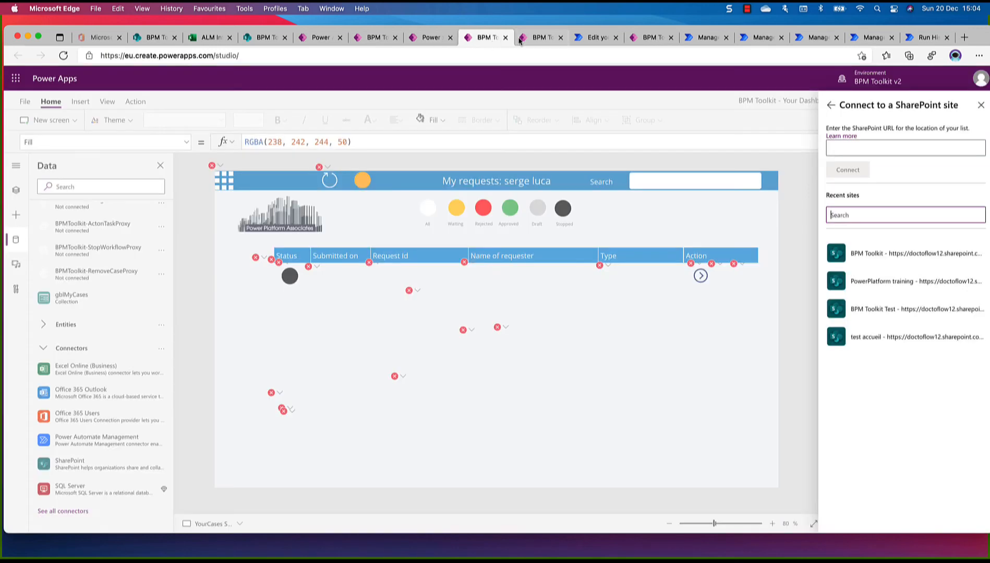
click(857, 148)
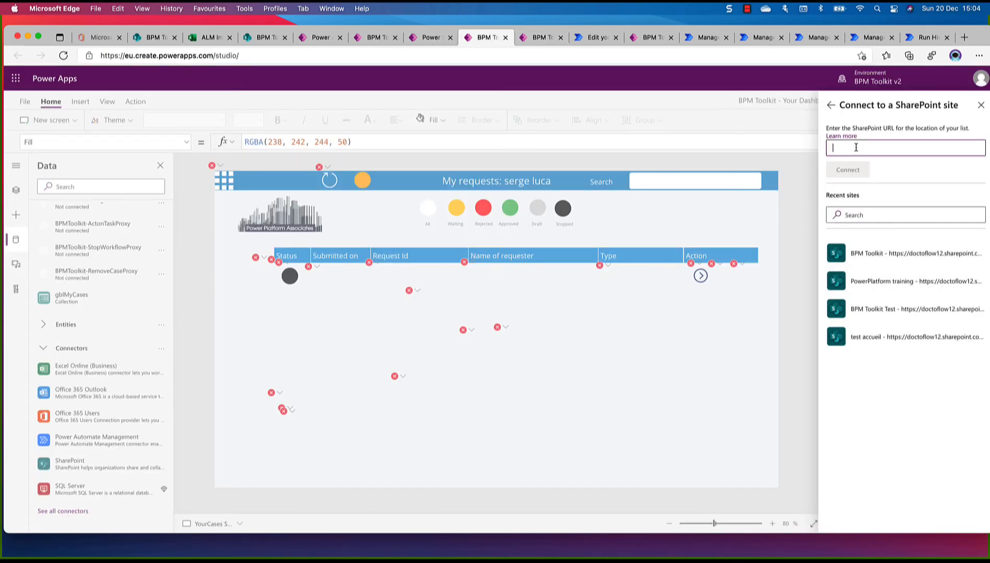
key(super+v)
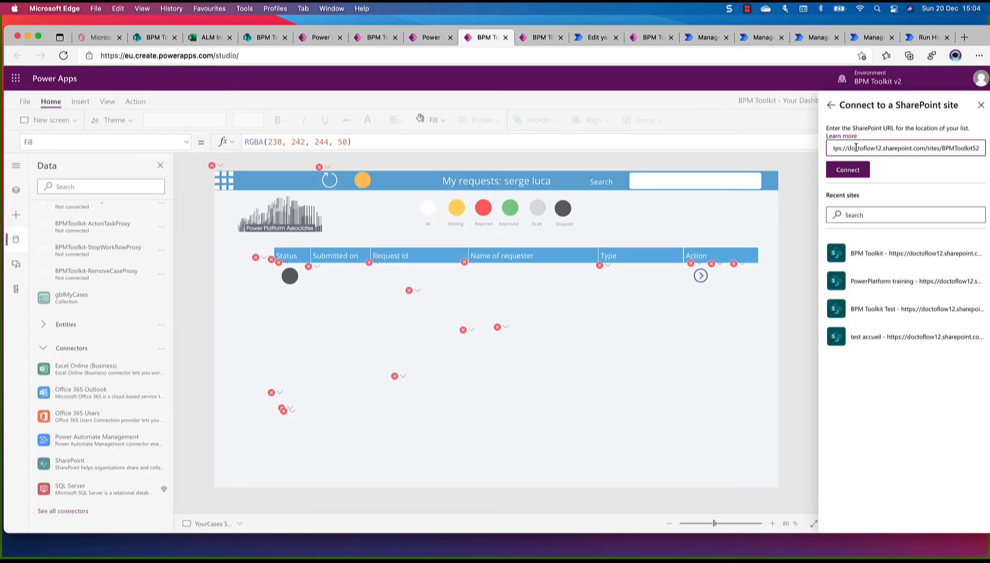
click(849, 168)
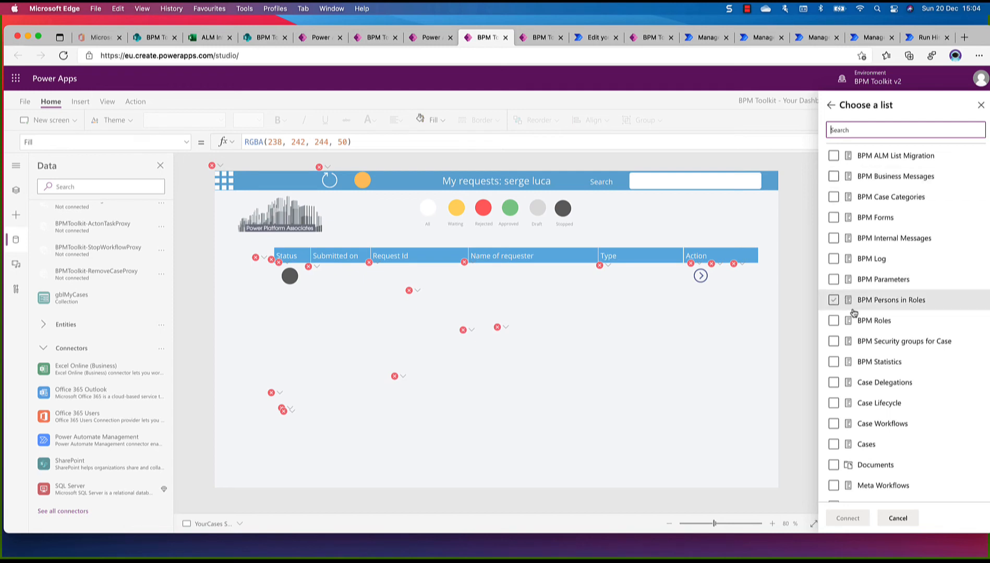
Add the lists Case Lifecycle, BPM Forms, Case Delegations and Cases from the site as data sources
click(834, 404)
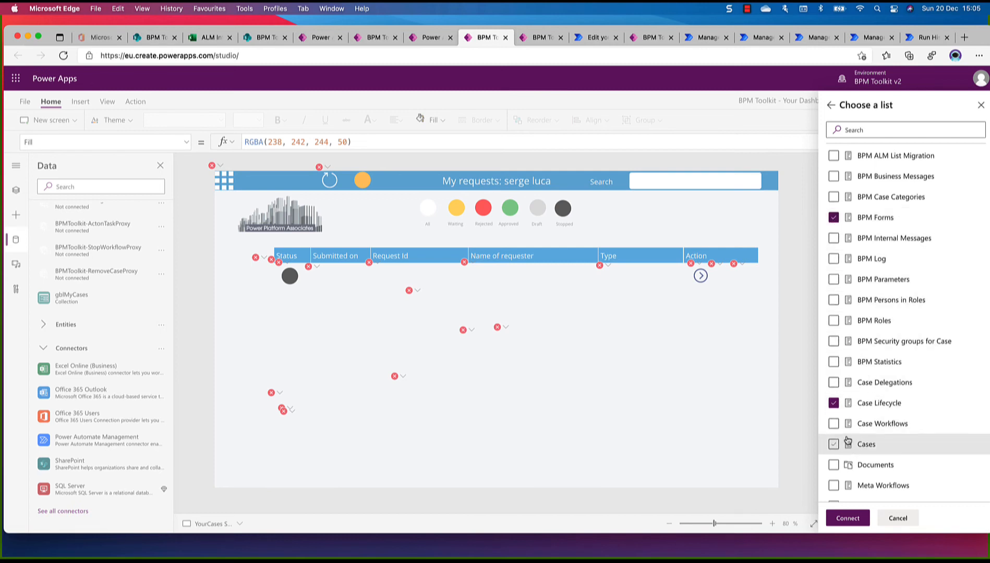
scroll(848, 441, down, 2)
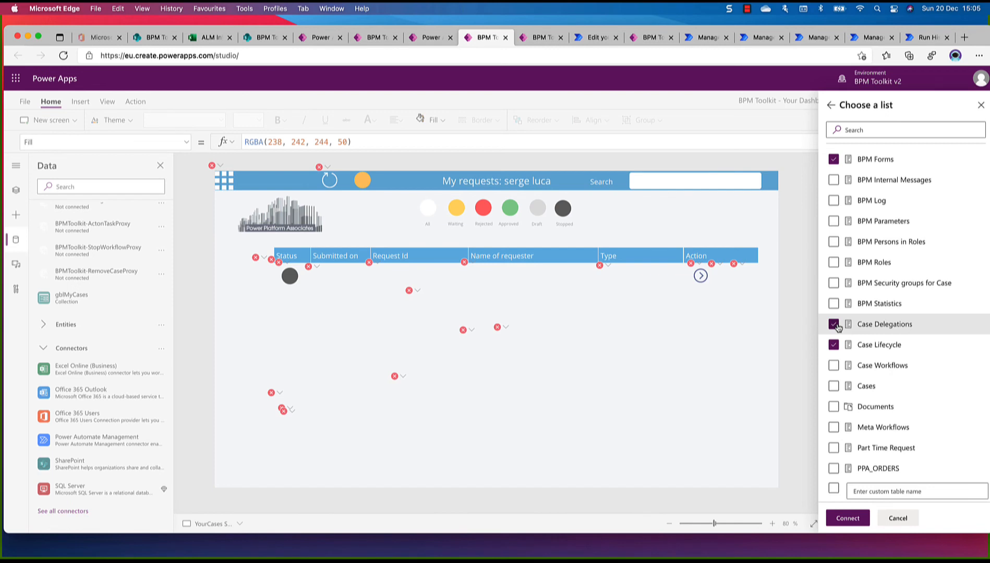
click(834, 387)
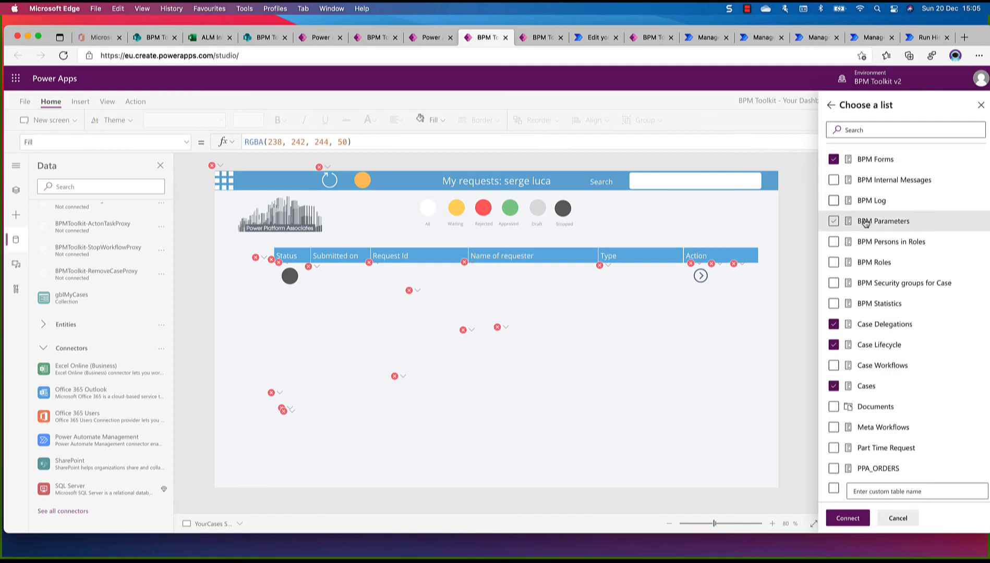
click(848, 518)
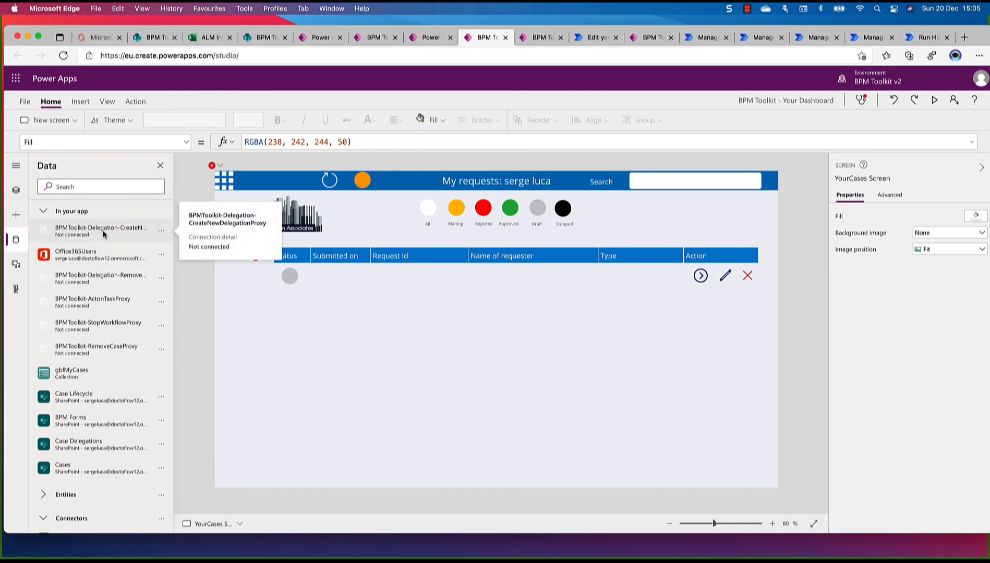
Add a blank screen to the Your Dashboard app
click(16, 192)
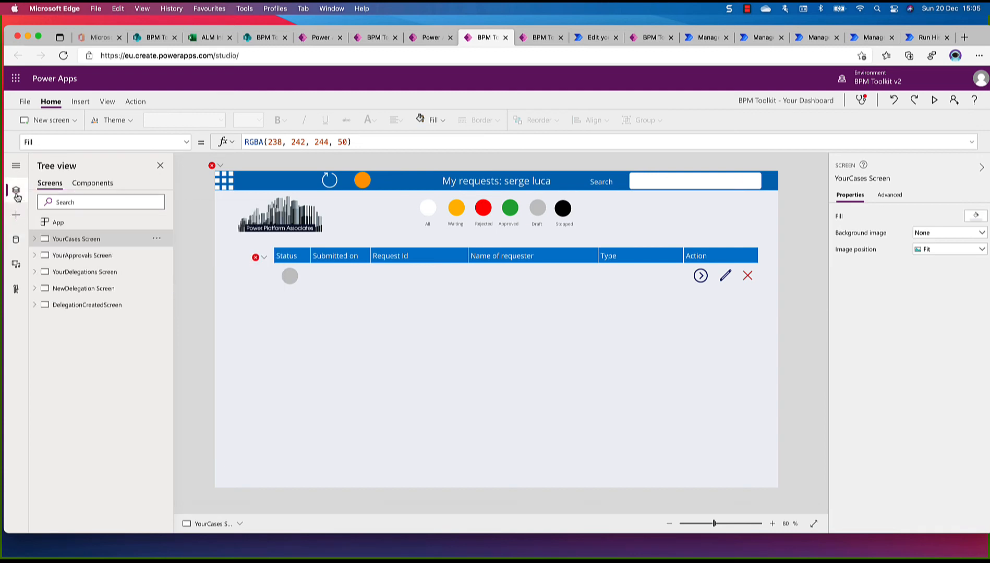
click(58, 123)
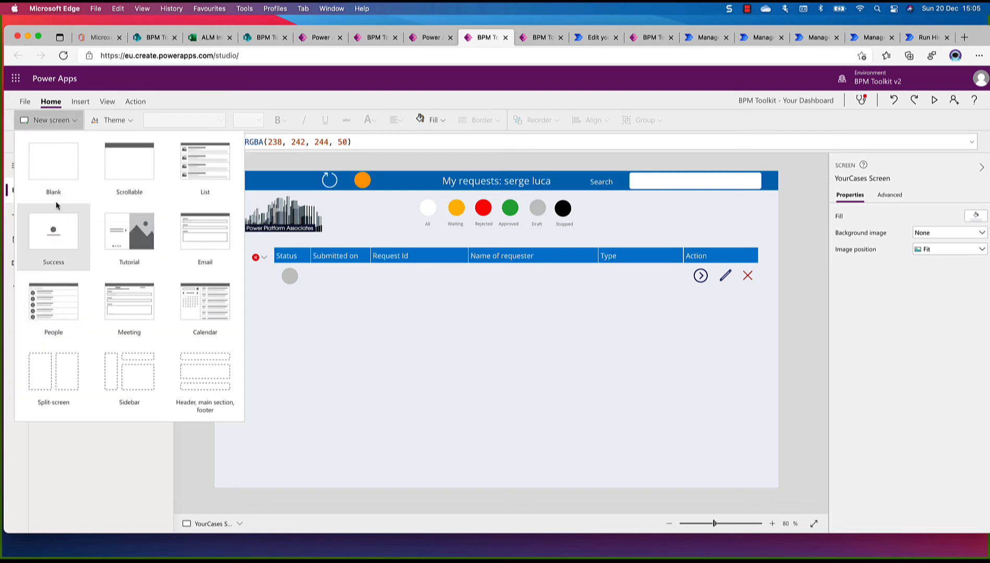
click(54, 178)
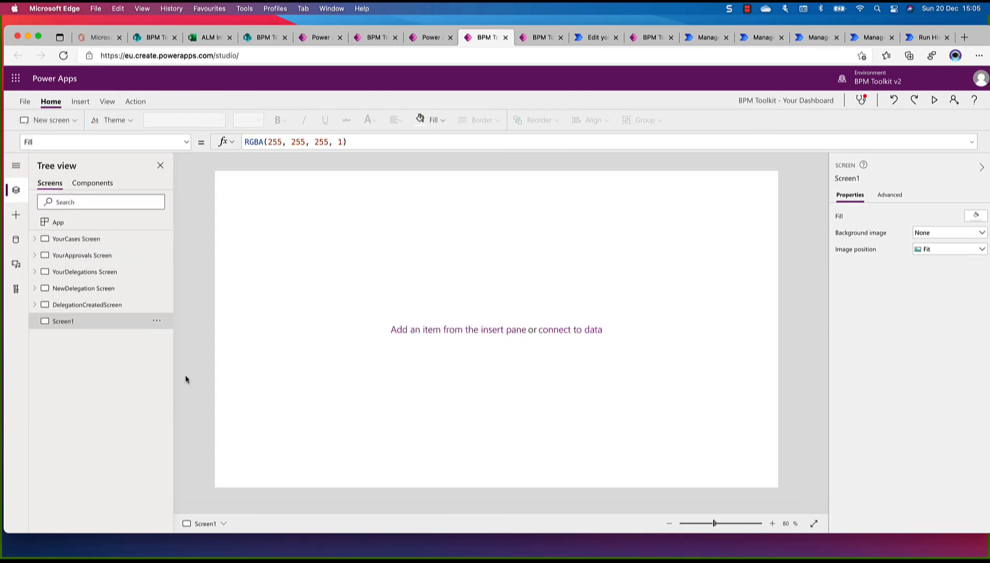
Remove the unconnected flow BPMToolkit-Delegation-CreateNewDelegationProxy from the app's data sources
click(16, 241)
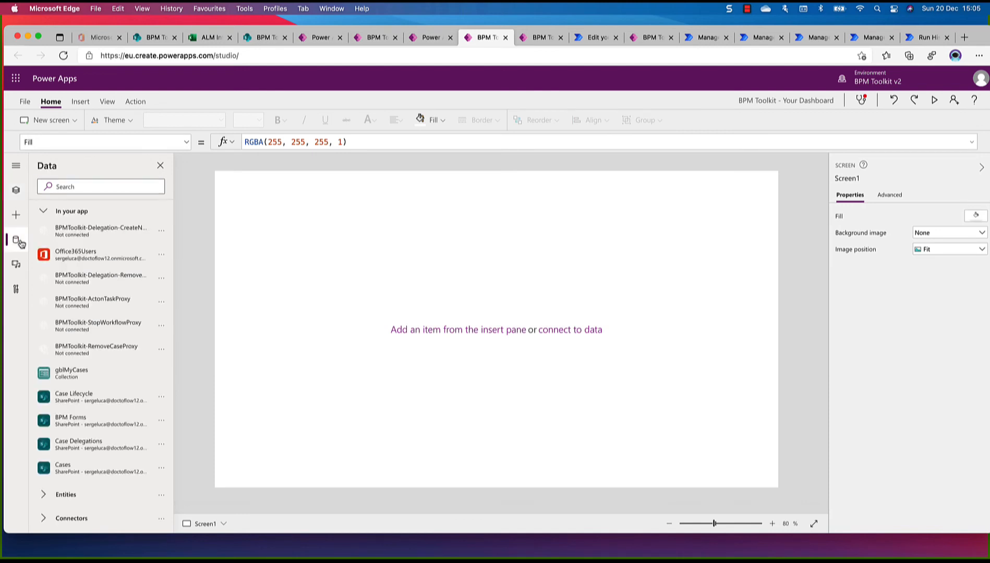
click(160, 232)
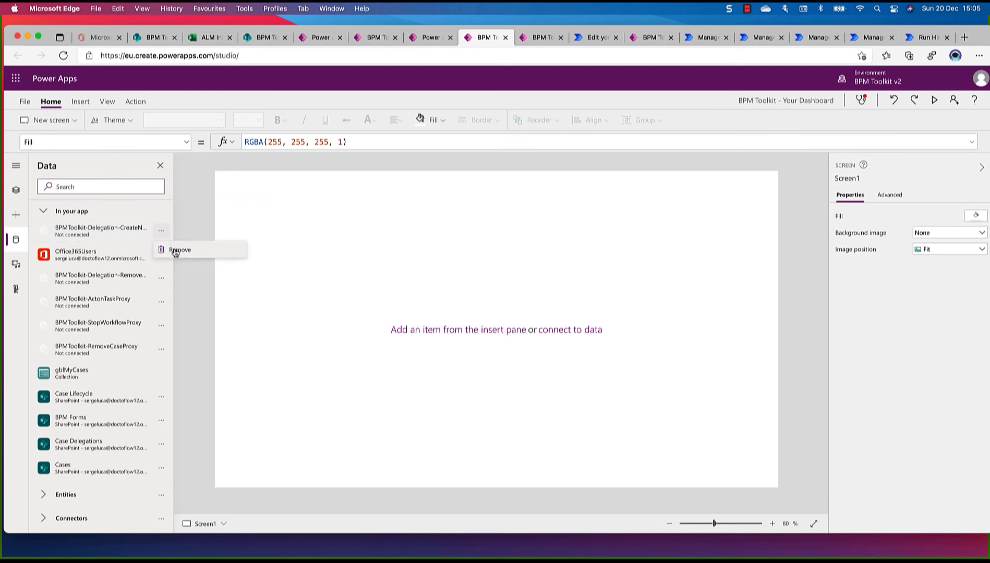
click(175, 251)
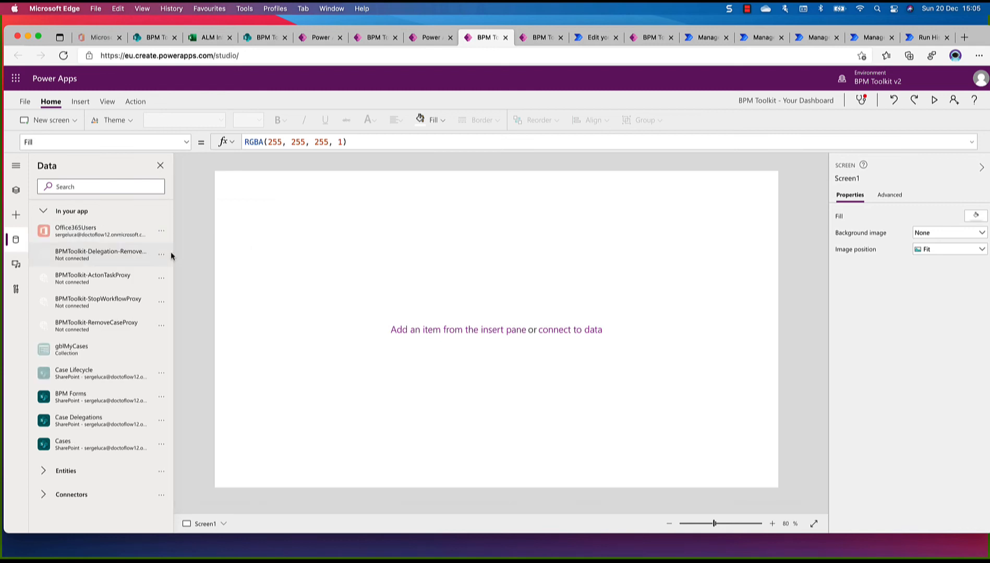
Look through the Power Automate flows available for the blank screen to find the proxy that creates a new delegation
click(137, 102)
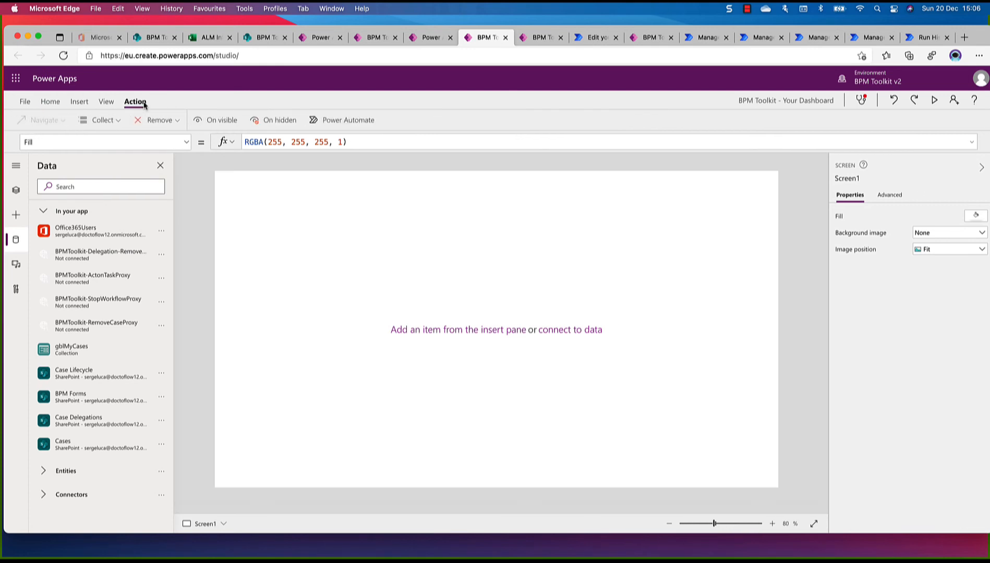
click(339, 121)
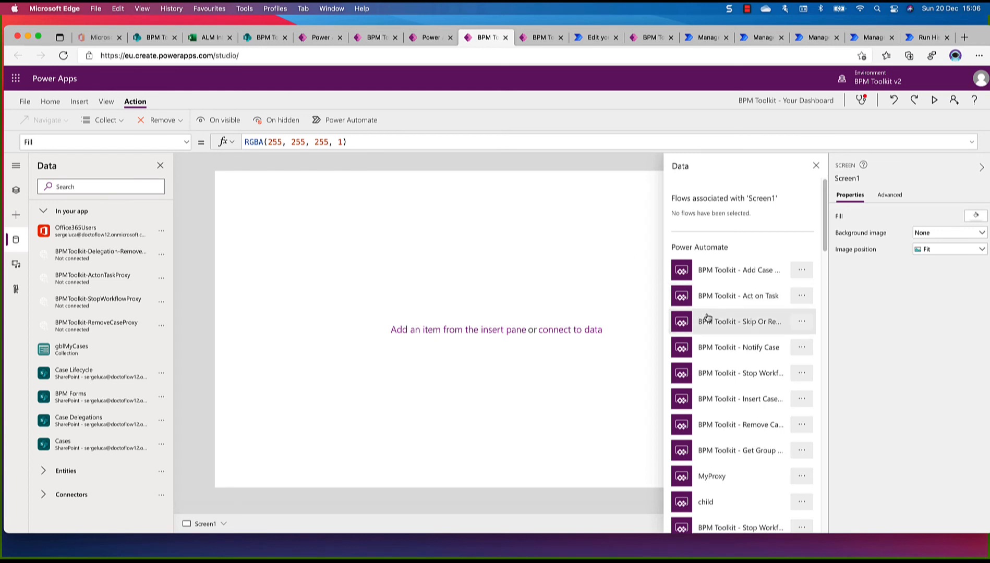
scroll(708, 317, down, 5)
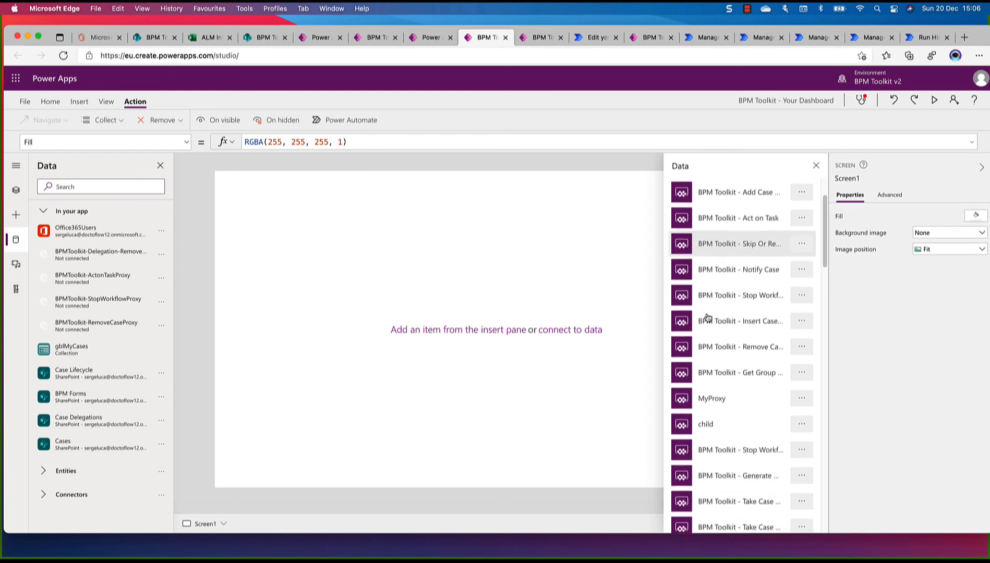
scroll(707, 317, down, 7)
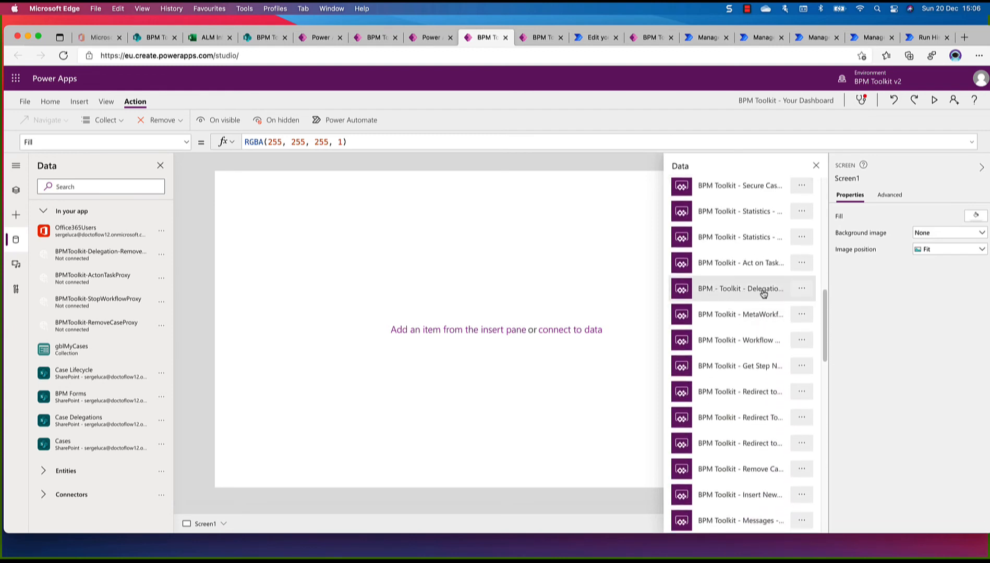
scroll(763, 294, down, 5)
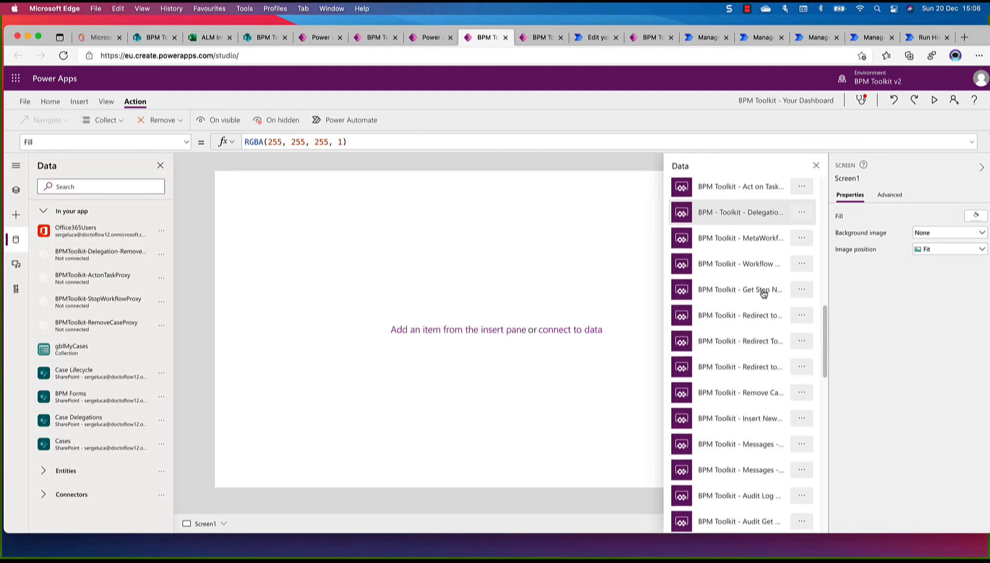
scroll(763, 293, down, 8)
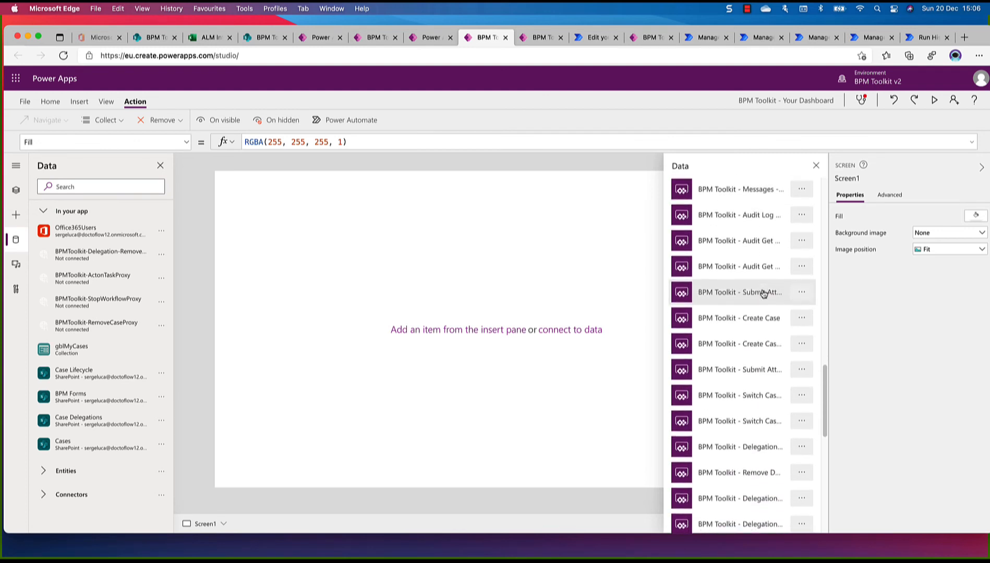
scroll(754, 295, down, 2)
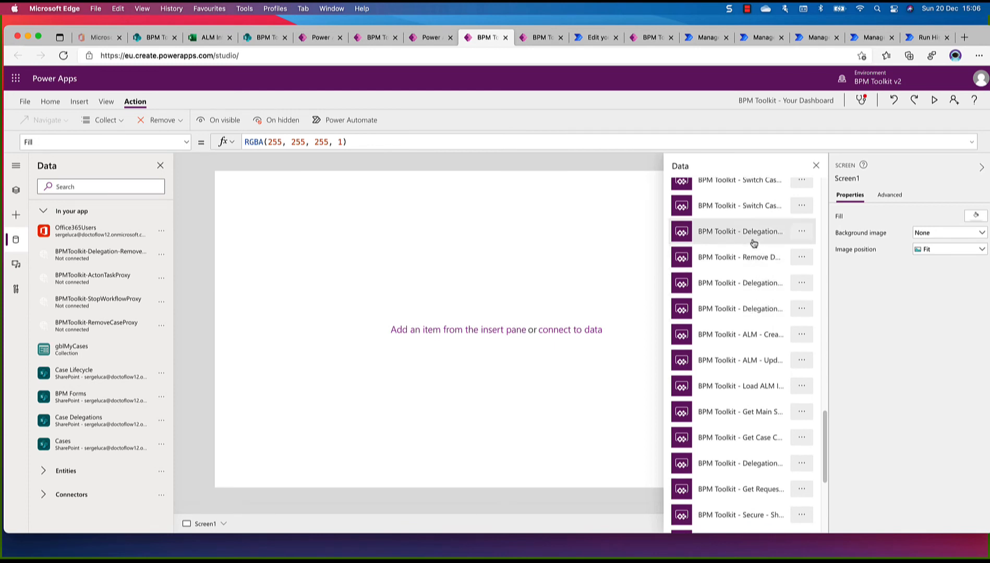
scroll(750, 247, up, 5)
scroll(751, 247, up, 7)
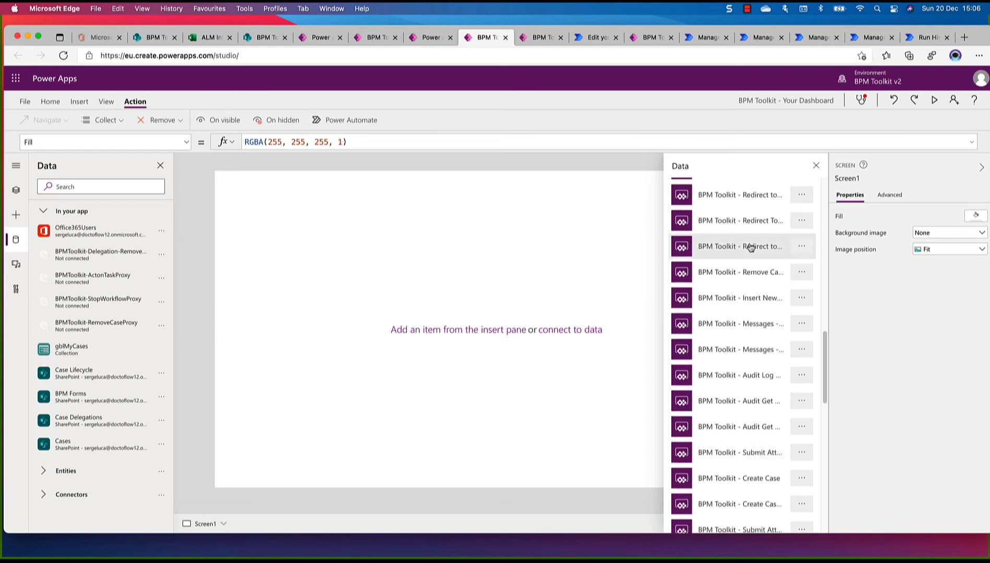
scroll(751, 247, up, 1)
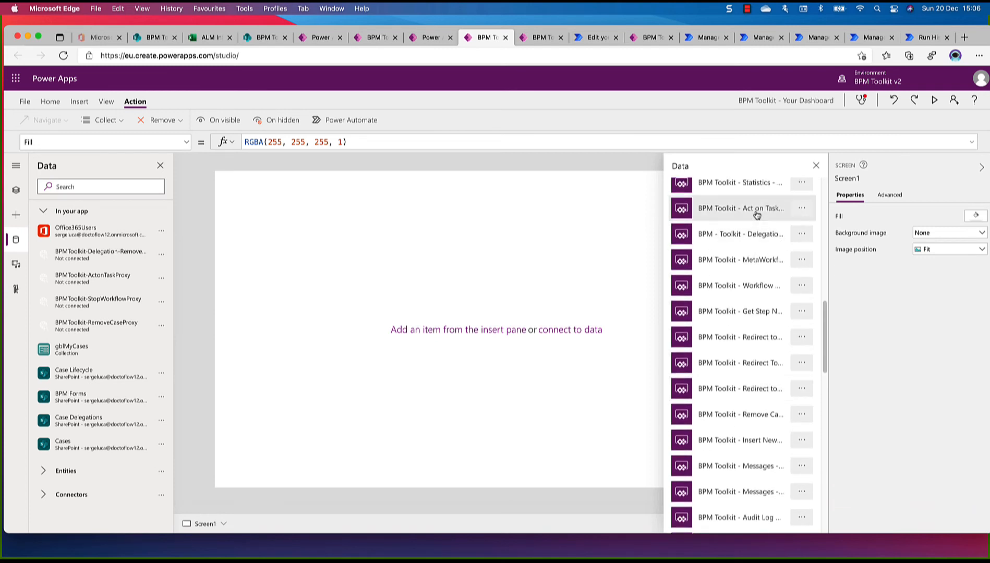
Open the "BPM - Toolkit - Delegation" flow listed below Act on Task to check its full name, and close it again
click(802, 236)
click(810, 250)
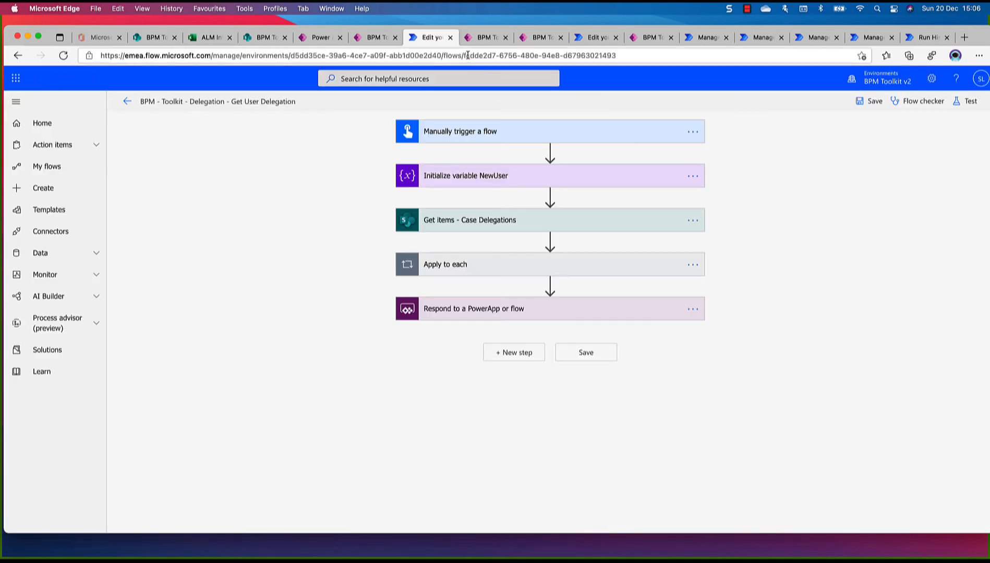
click(452, 37)
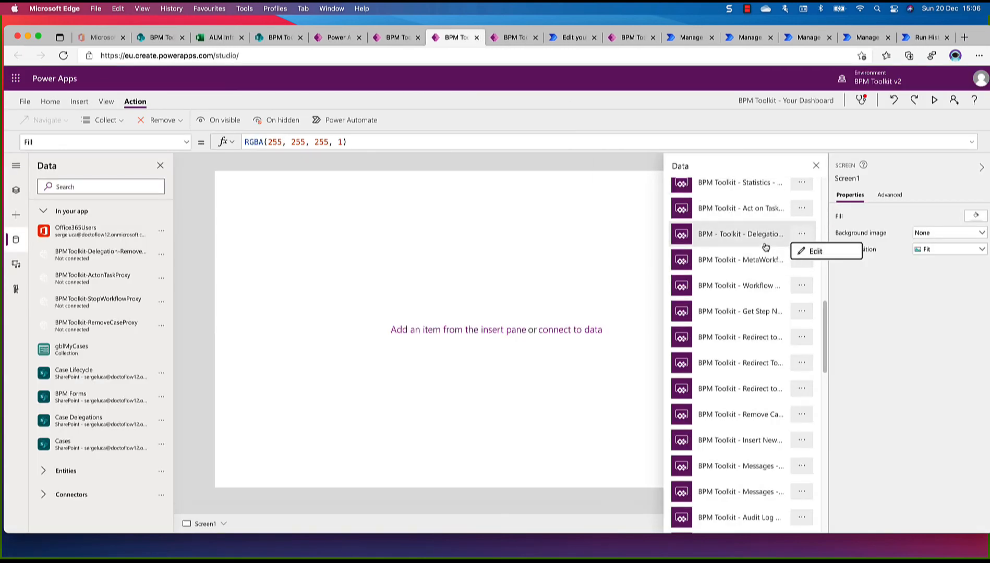
Look further through the available flows for the new-delegation proxy, reopen the "BPM - Toolkit - Delegation" flow to check its full name, and close it
scroll(770, 312, down, 5)
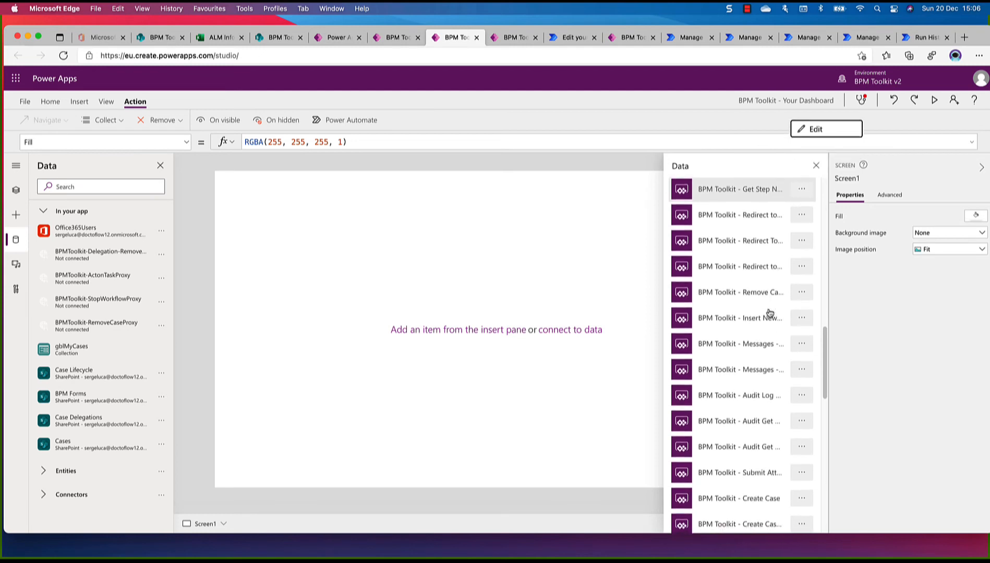
scroll(770, 312, down, 5)
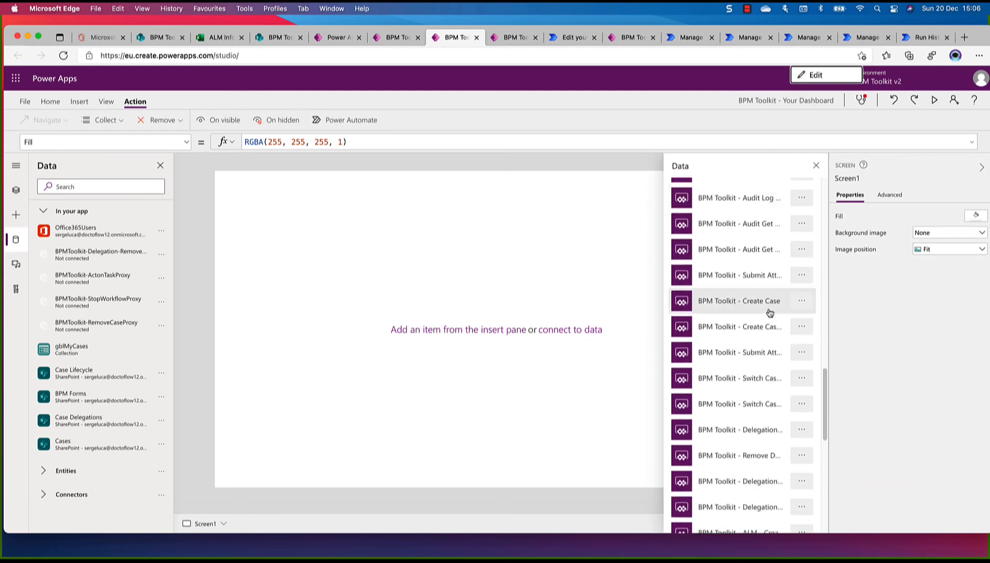
scroll(770, 312, down, 3)
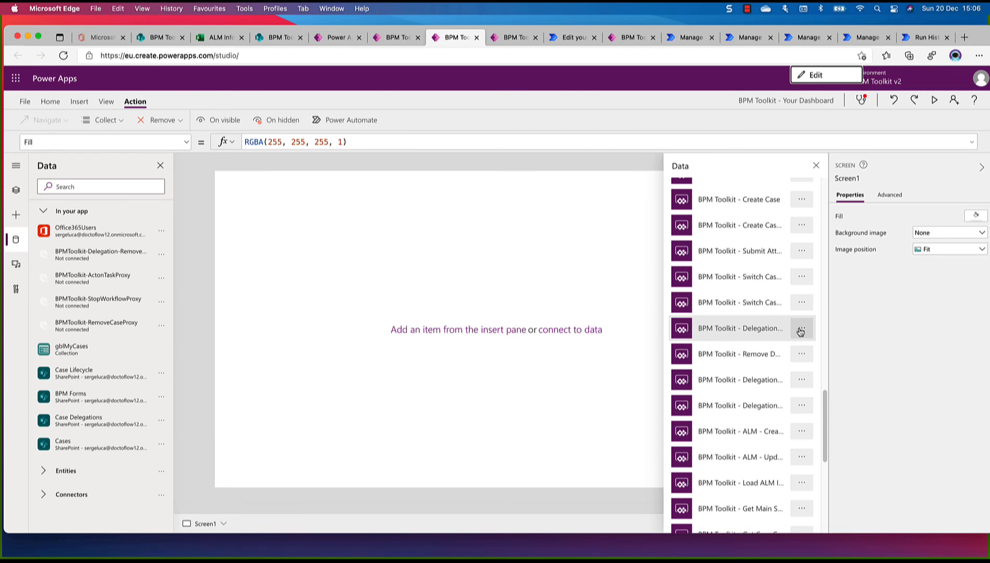
scroll(800, 331, up, 10)
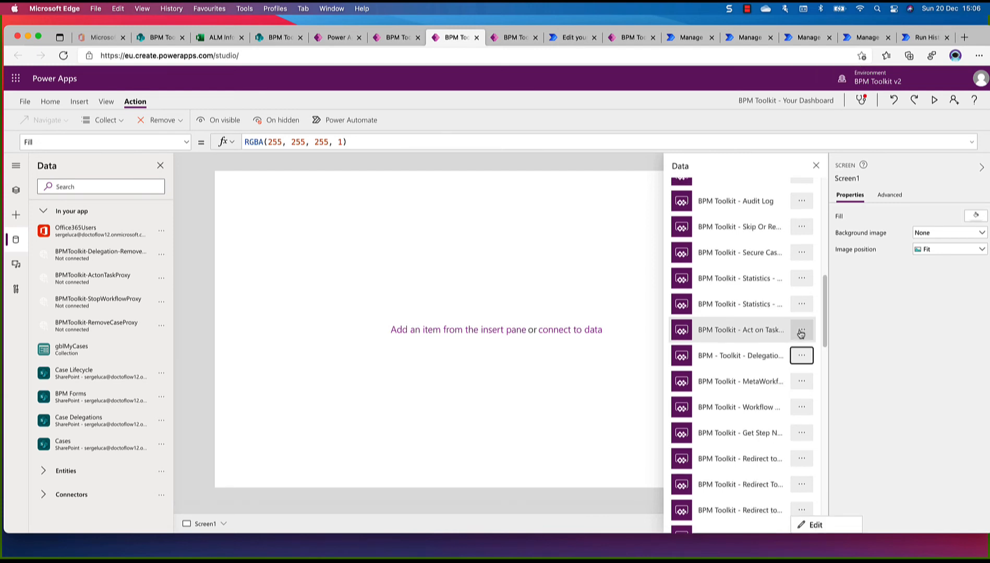
scroll(802, 359, down, 10)
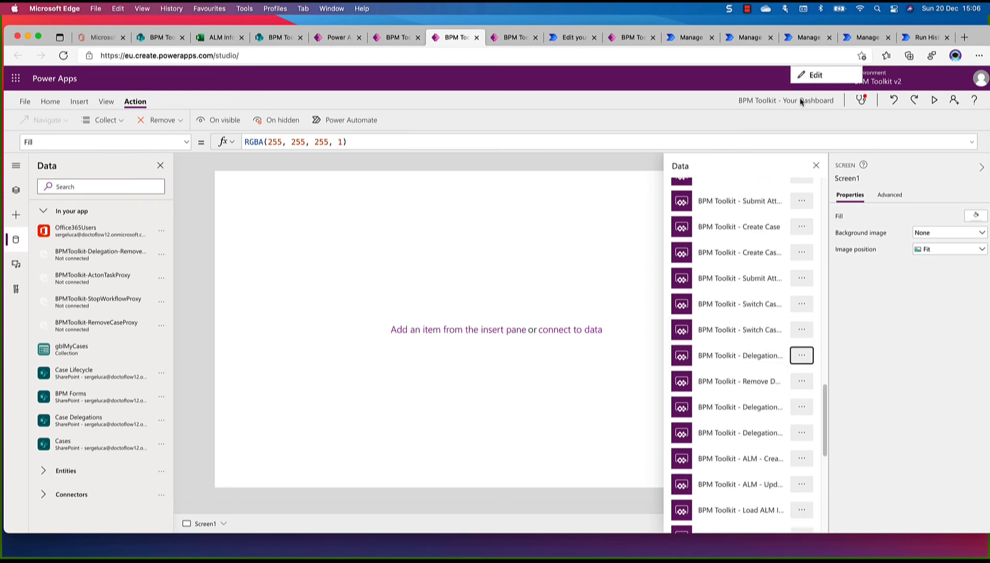
click(812, 75)
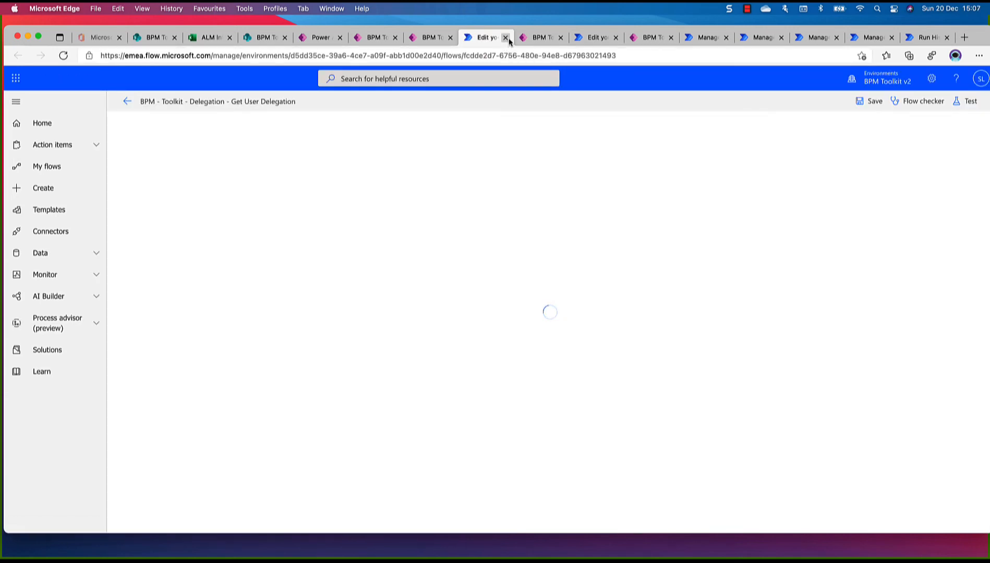
click(509, 42)
Open the "BPM Toolkit - Delegation" flow listed between Get Case and Get Request to check its full name, and close it again
scroll(761, 413, down, 10)
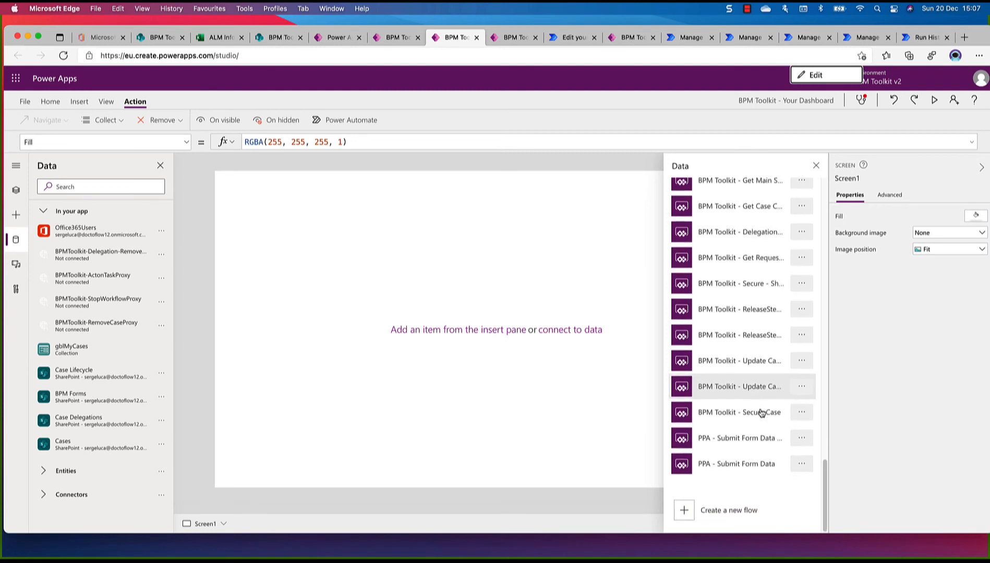
scroll(761, 412, up, 3)
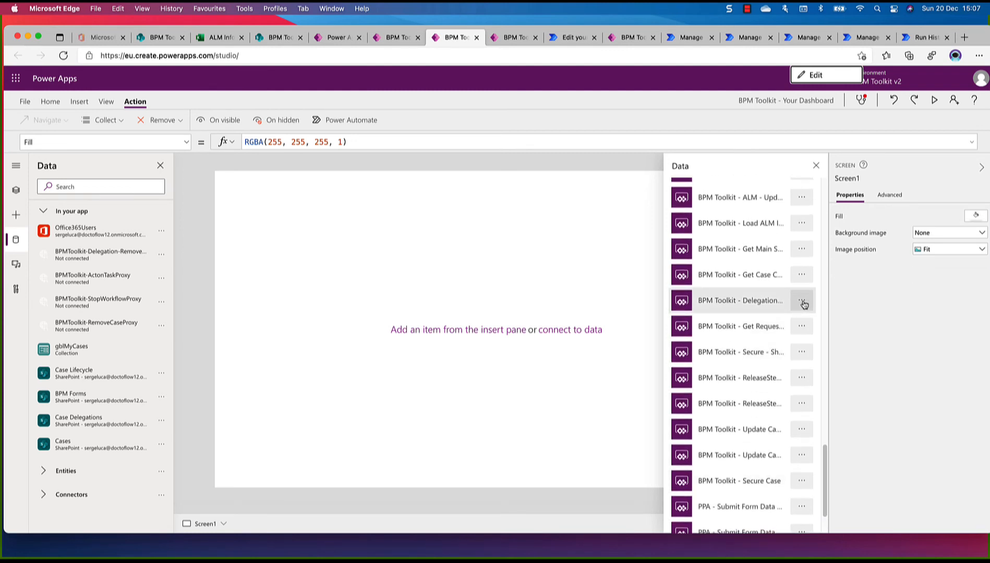
scroll(804, 305, down, 2)
scroll(804, 305, up, 3)
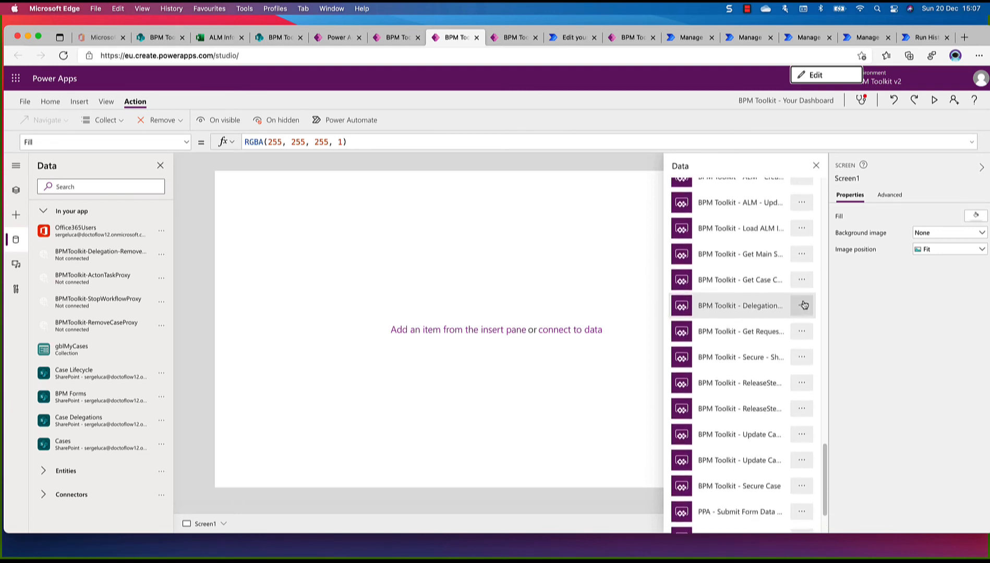
scroll(804, 304, up, 2)
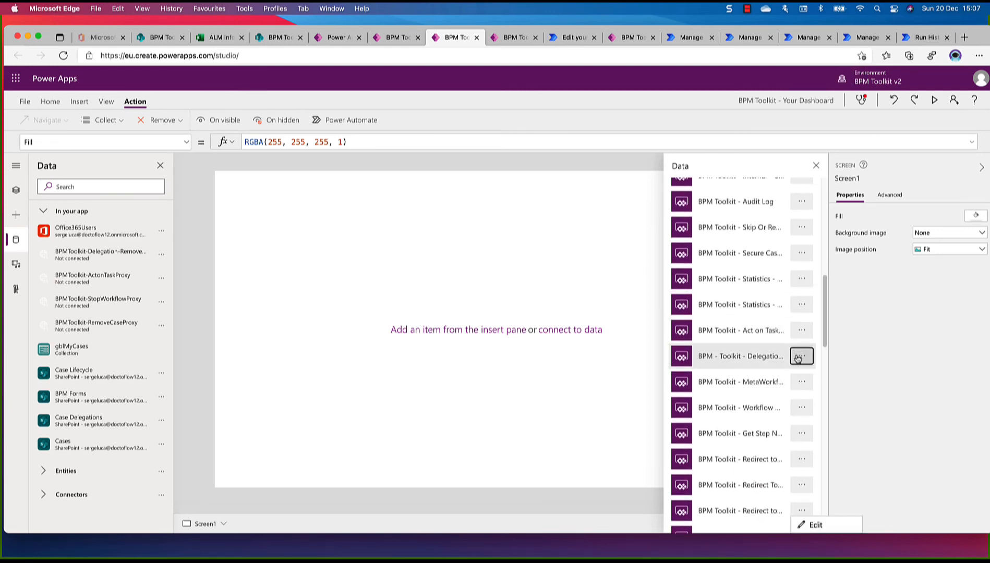
click(801, 357)
scroll(801, 358, up, 10)
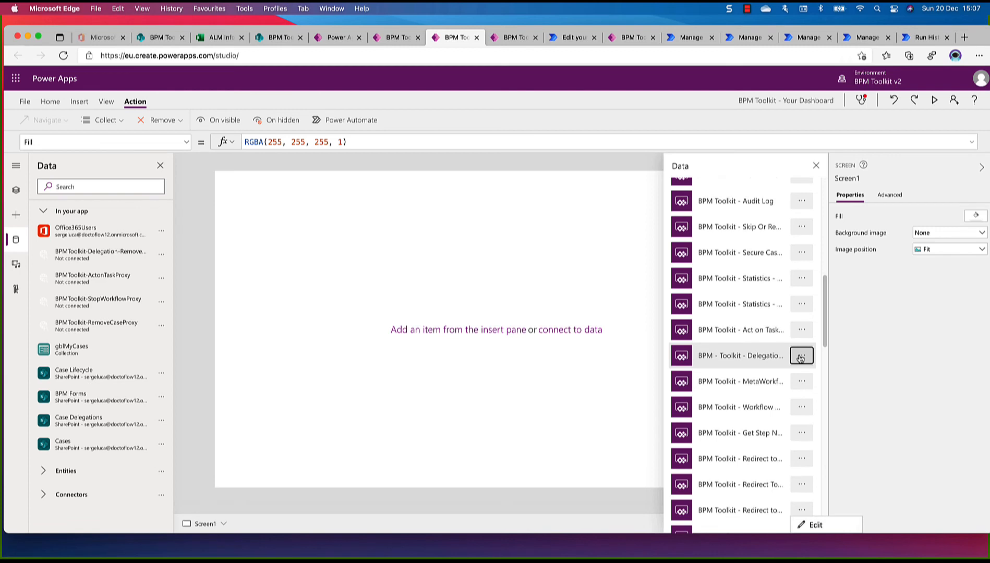
scroll(765, 361, down, 10)
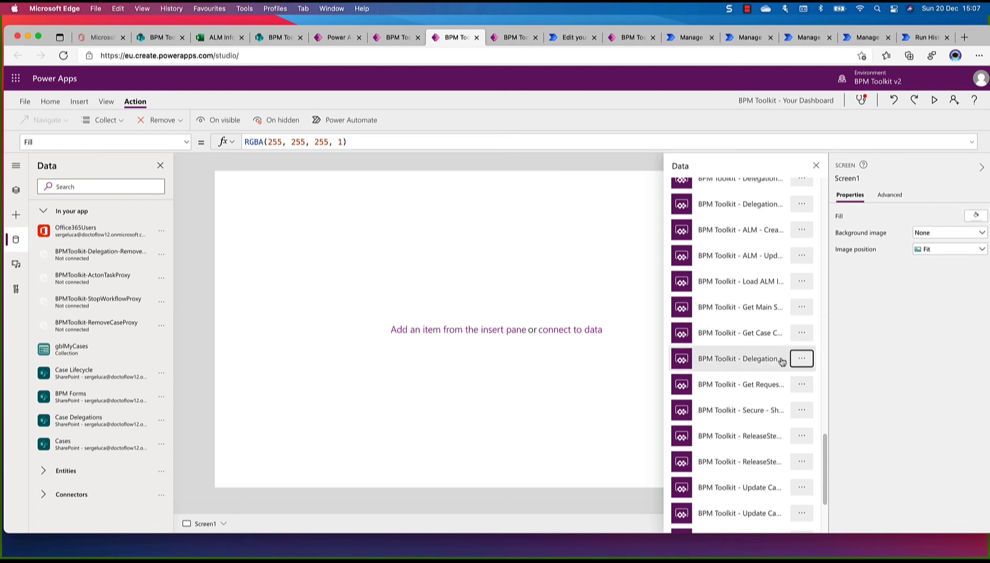
click(802, 360)
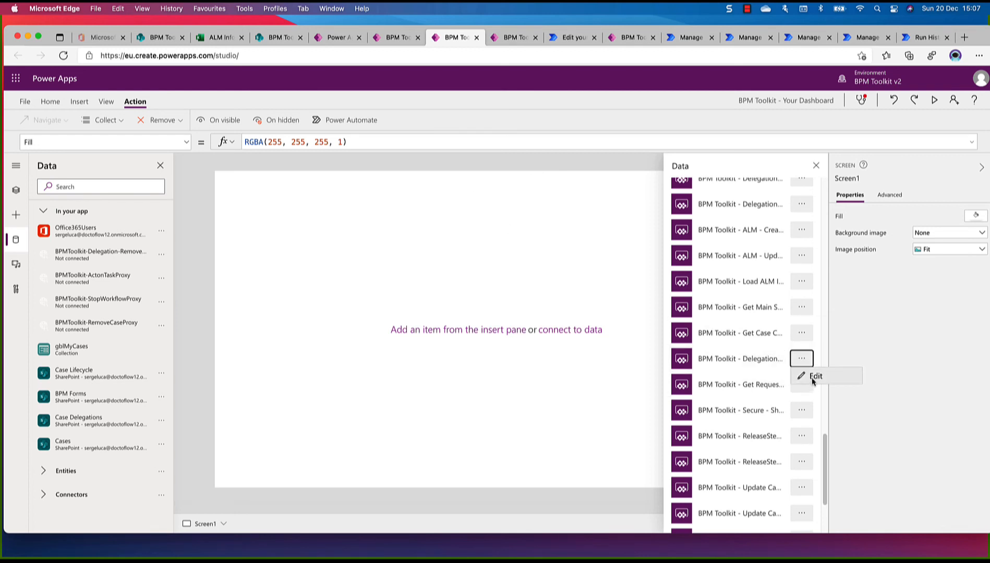
click(811, 378)
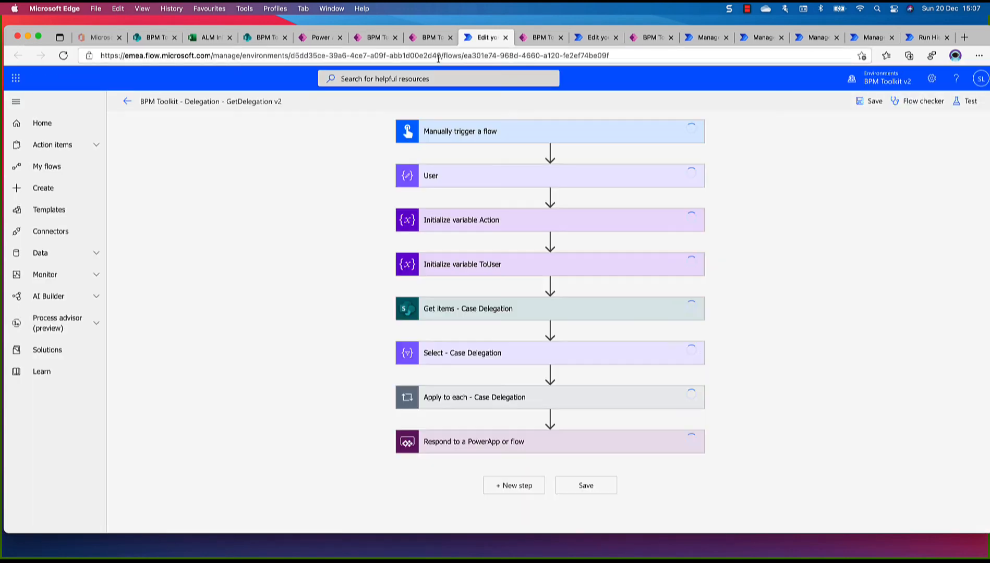
click(506, 38)
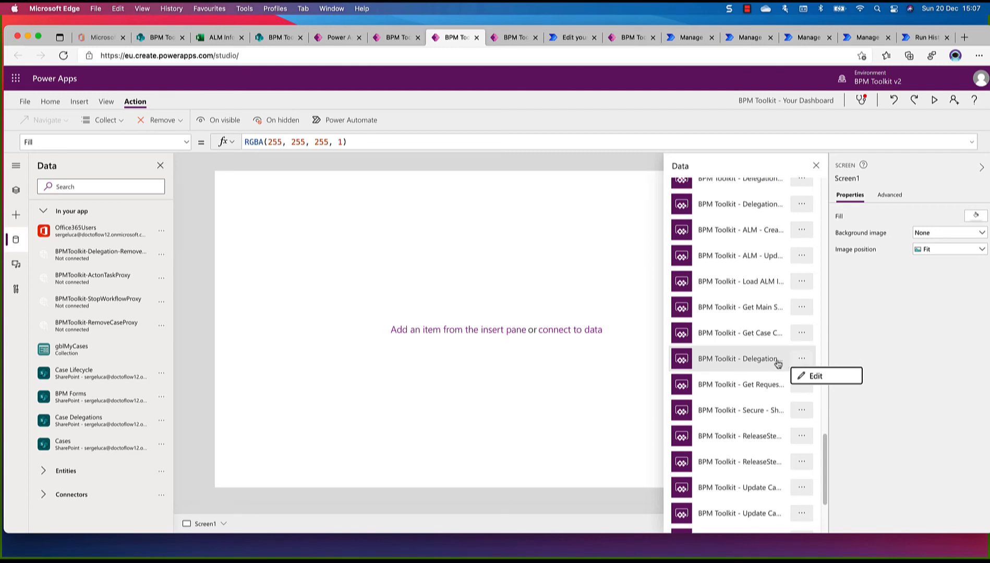
Identify the "BPM Toolkit - Delegation - Create New Delegation Proxy" flow by opening it, and add it to the blank screen's OnVisible action
scroll(766, 361, down, 5)
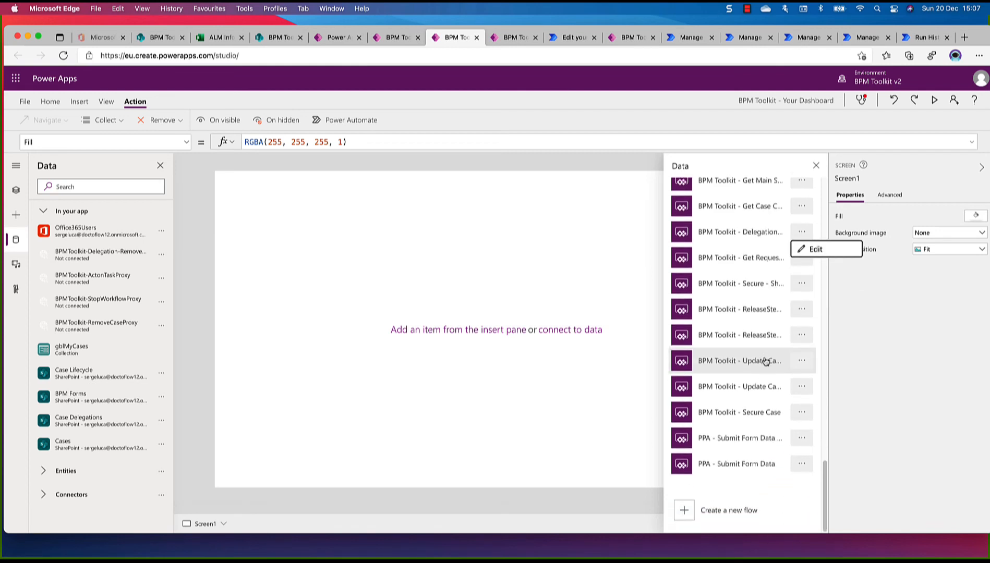
scroll(765, 361, up, 8)
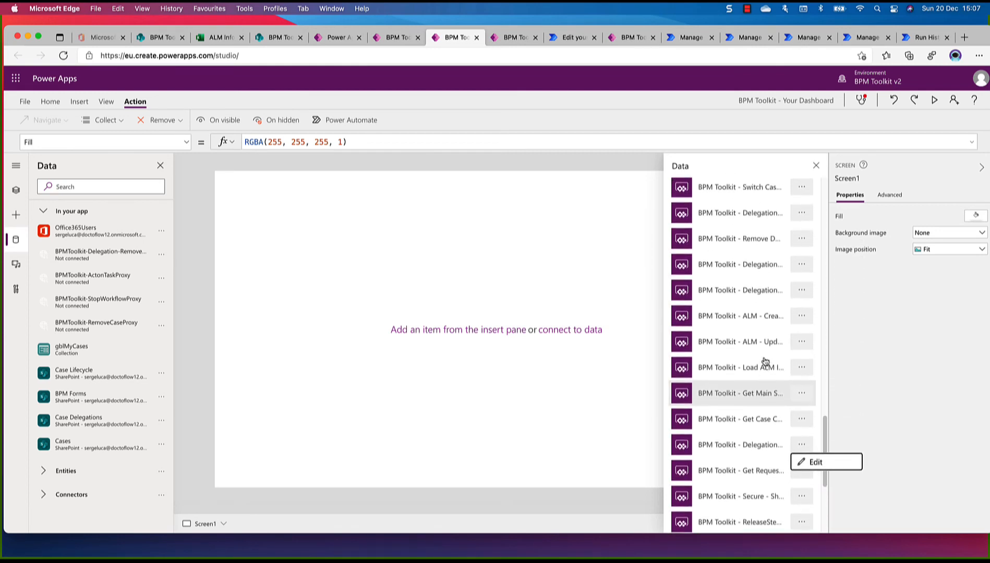
click(802, 291)
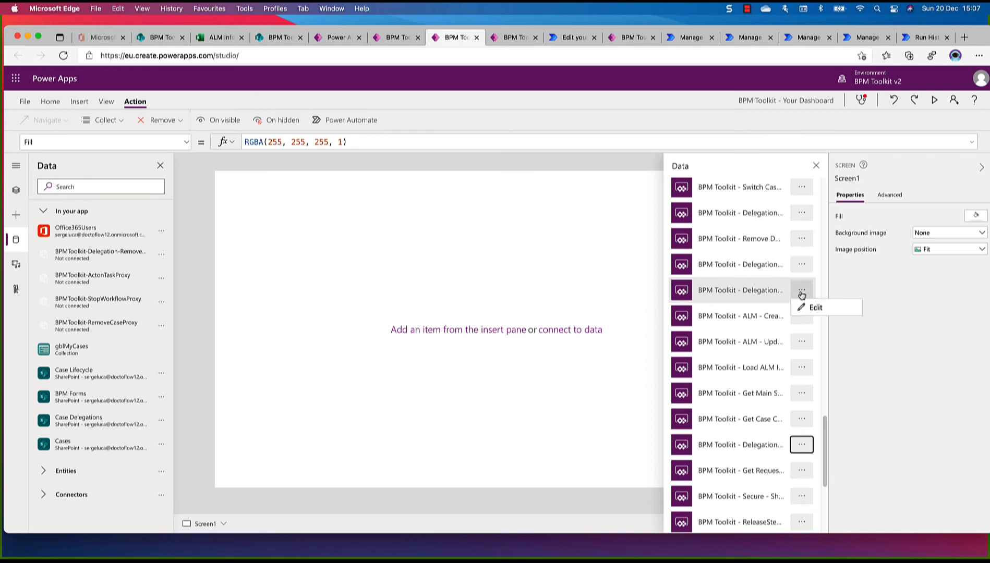
click(814, 308)
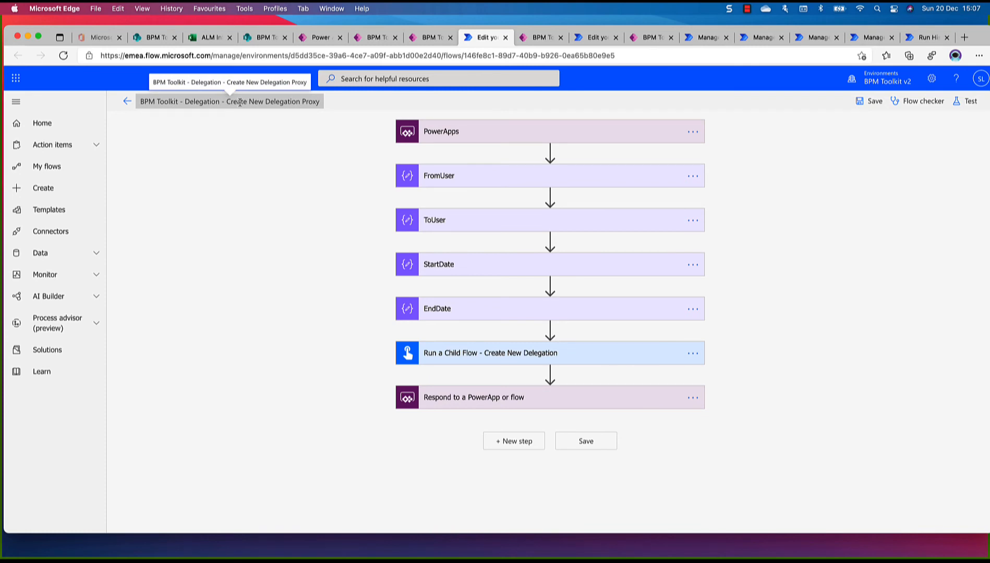
click(432, 41)
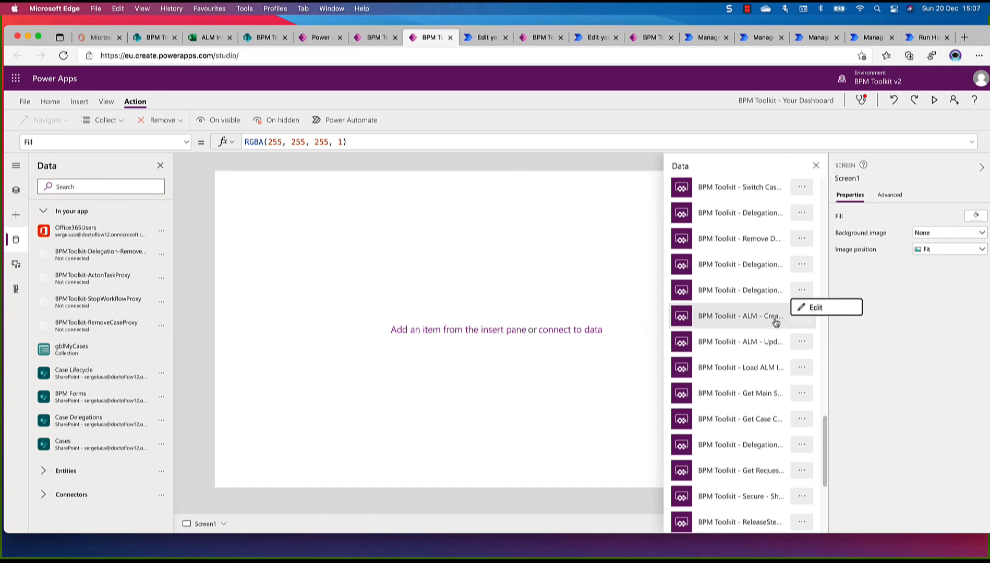
click(761, 296)
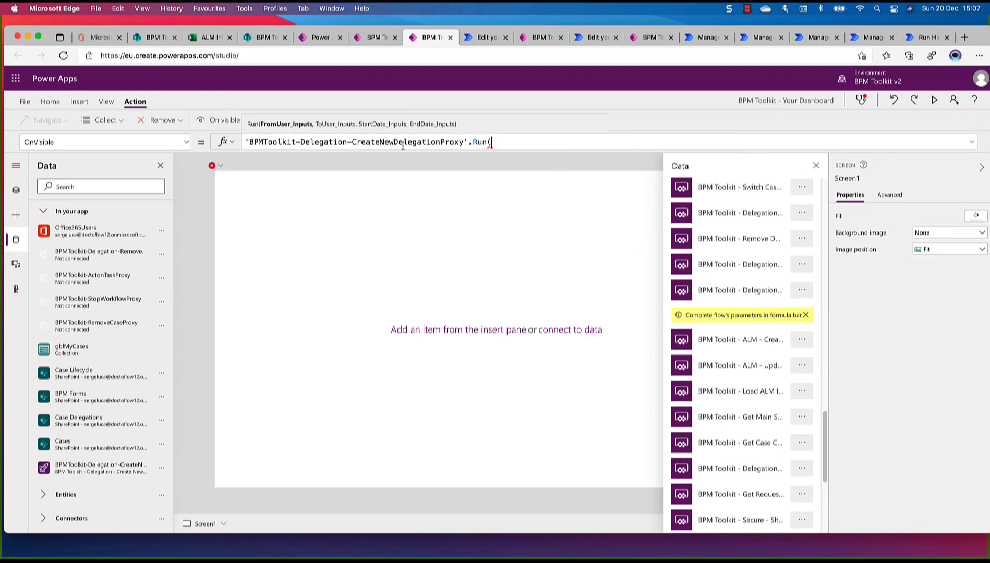
mouse_move(492, 142)
Remove the unconnected flow BPMToolkit-Delegation-RemoveDelegationProxy from the app's data sources
click(163, 256)
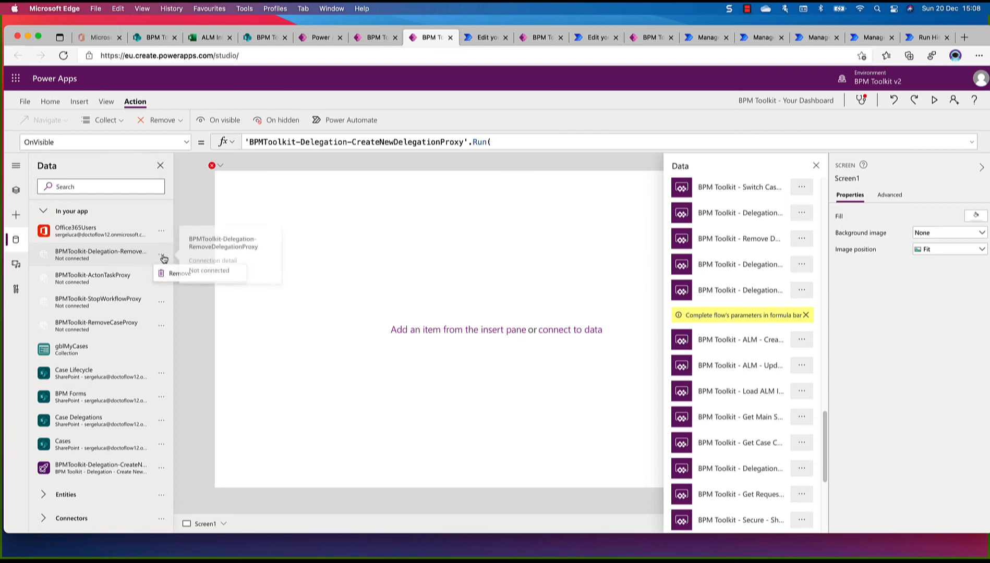
click(161, 257)
click(161, 256)
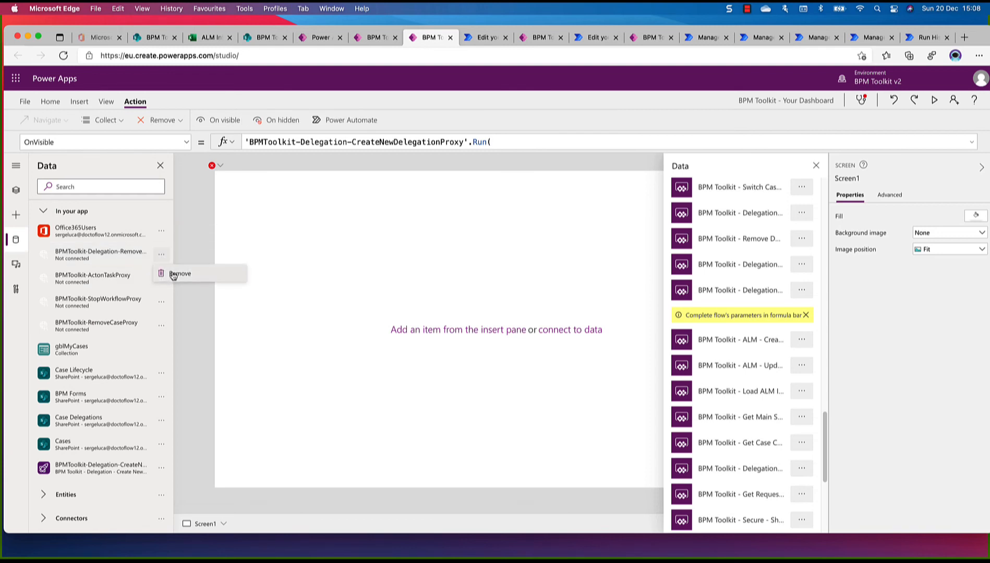
click(169, 271)
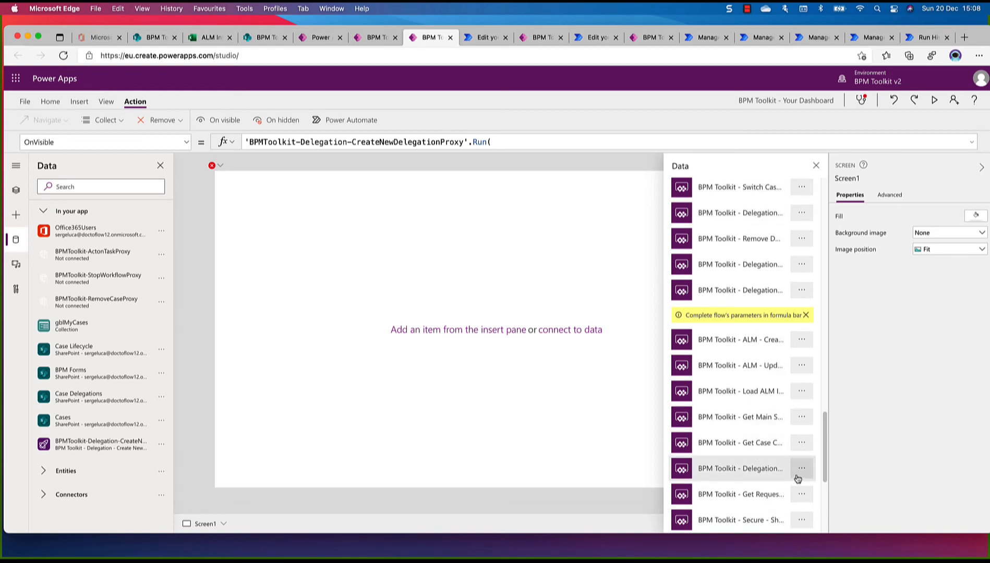
Recheck the full name of the "BPM Toolkit - Delegation" flow above Get Request while searching for the remove-delegation proxy, and close it
scroll(798, 475, down, 5)
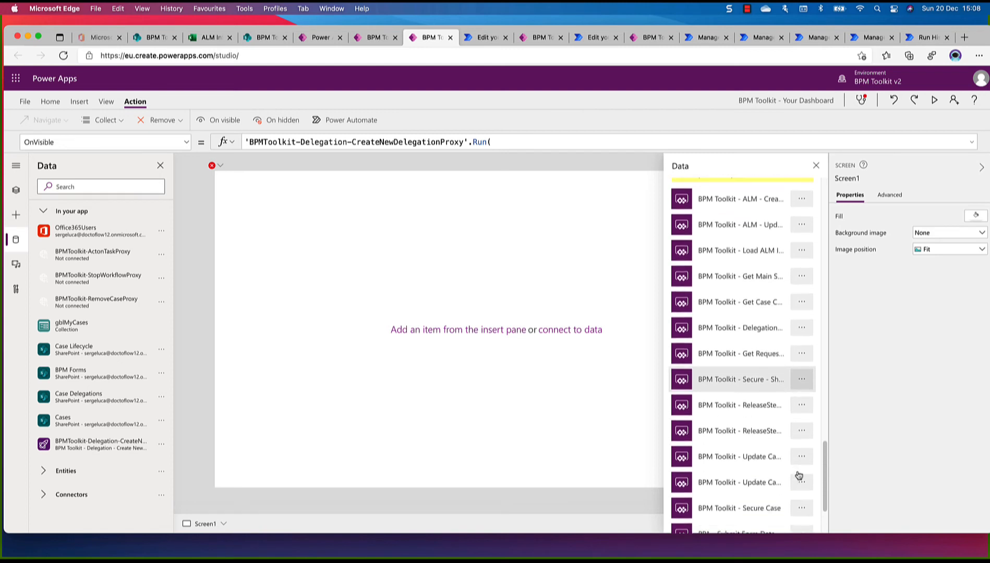
scroll(799, 475, up, 2)
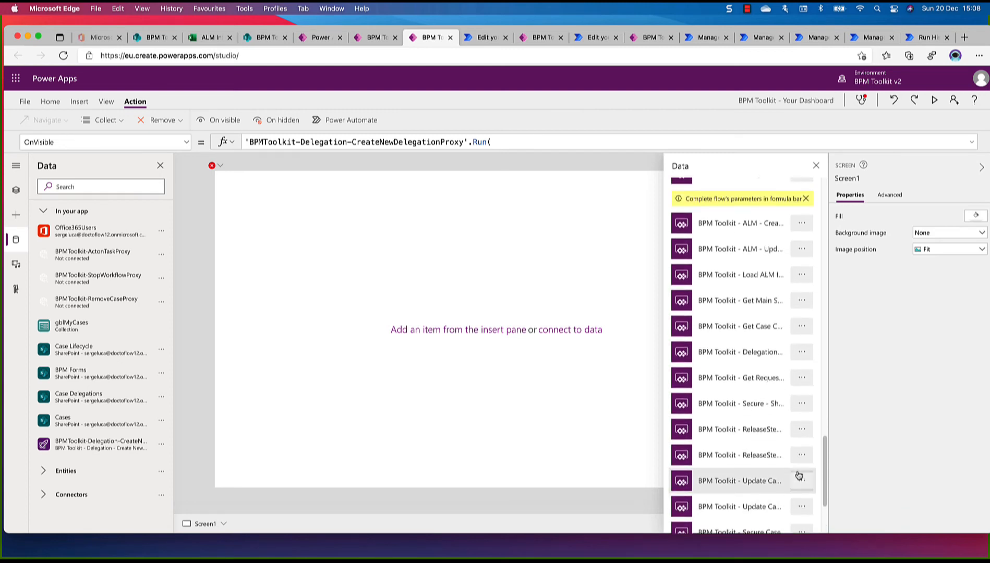
click(802, 352)
click(814, 370)
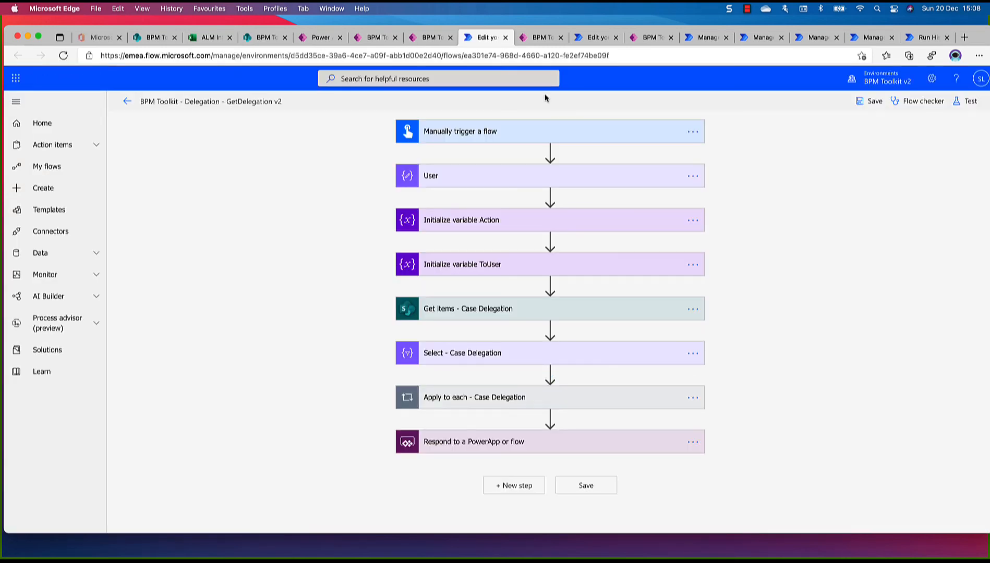
click(506, 37)
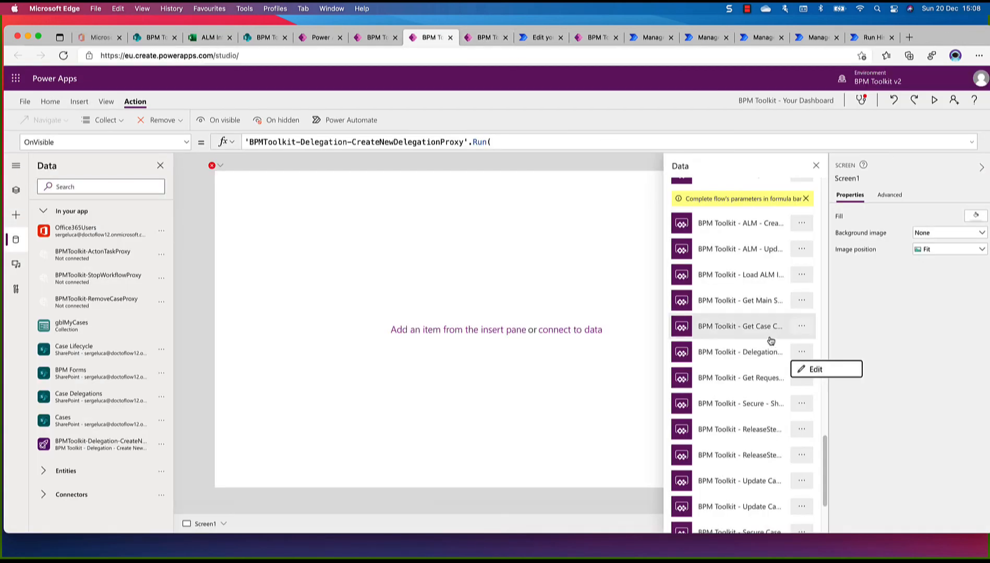
Open the "BPM Toolkit - Delegation" flow listed just below Remove D... to check its full name, and return to the app's flow list
scroll(779, 465, down, 5)
scroll(762, 410, up, 4)
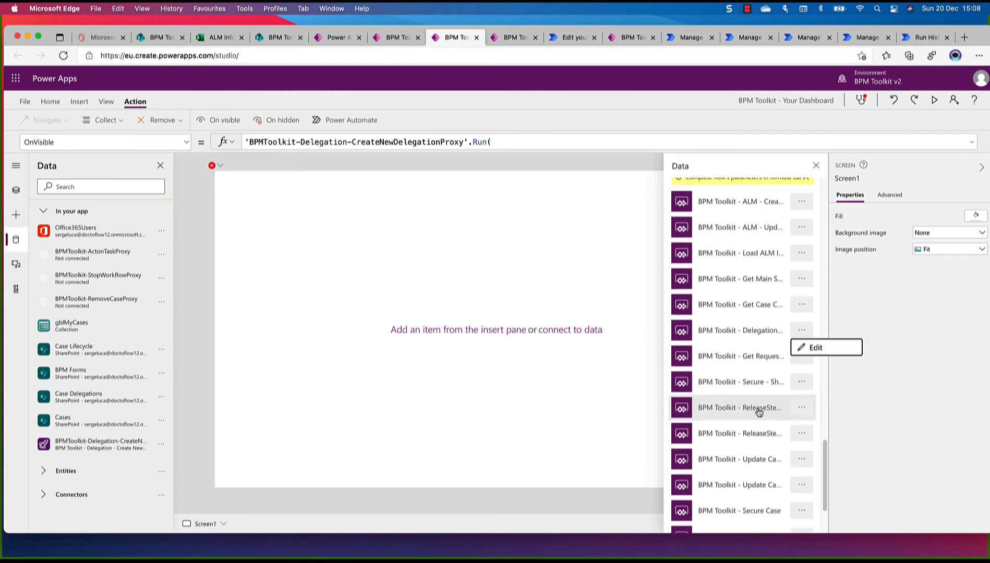
scroll(759, 412, up, 3)
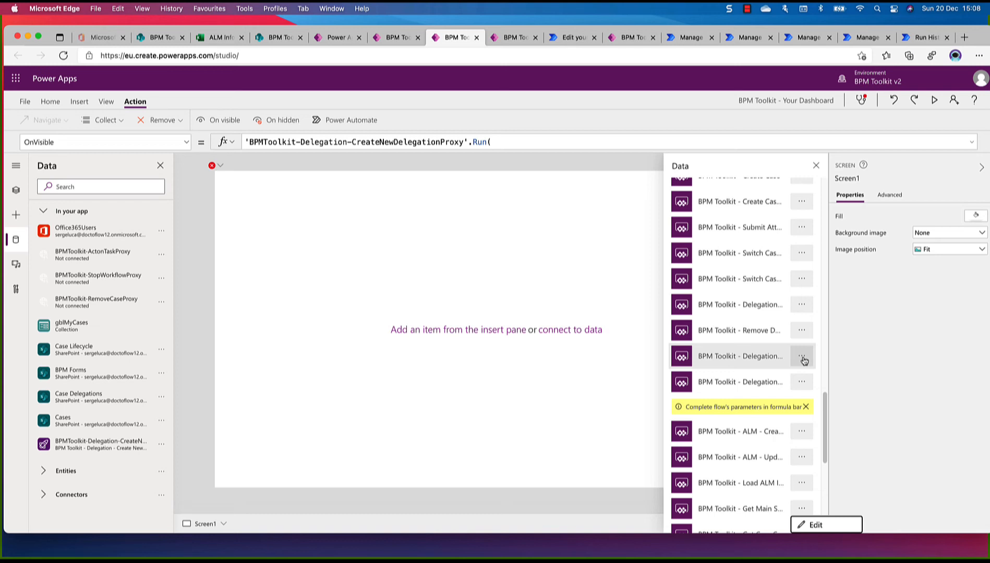
scroll(803, 360, down, 5)
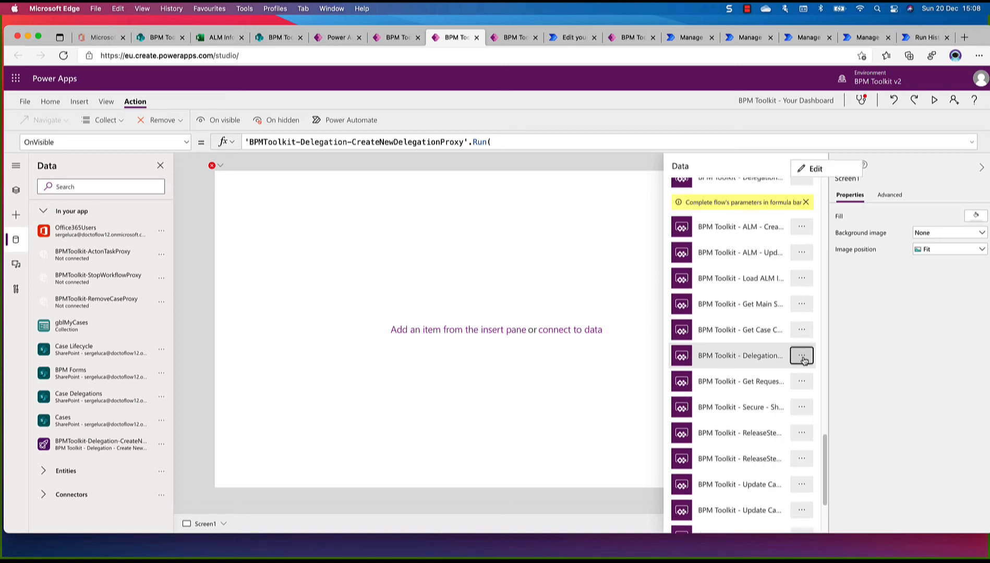
scroll(804, 360, up, 4)
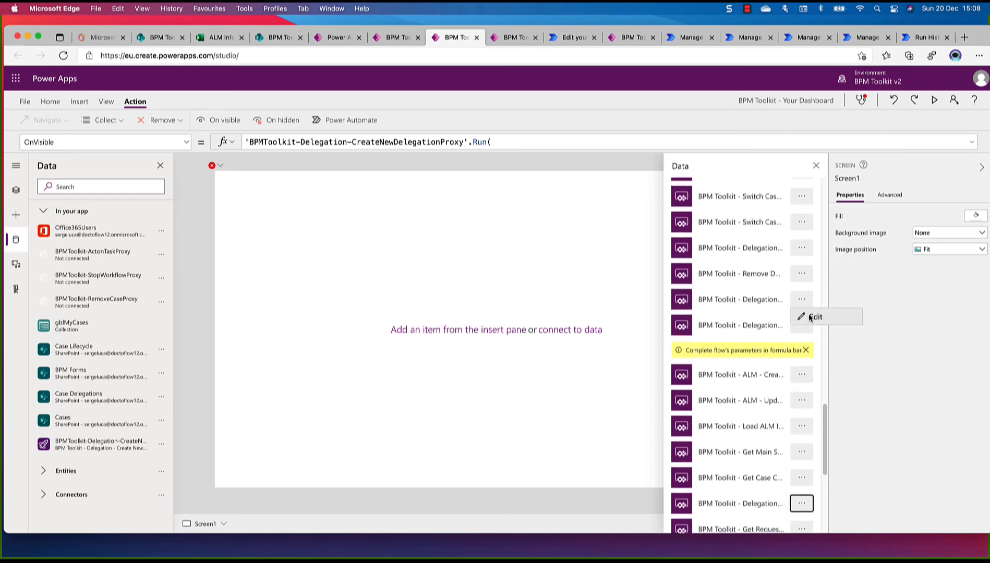
click(815, 317)
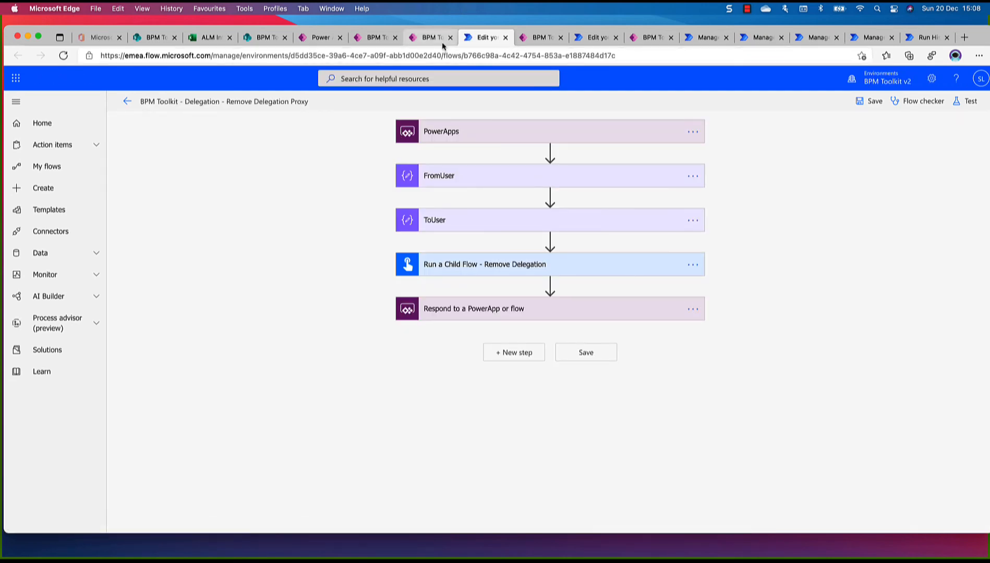
click(438, 36)
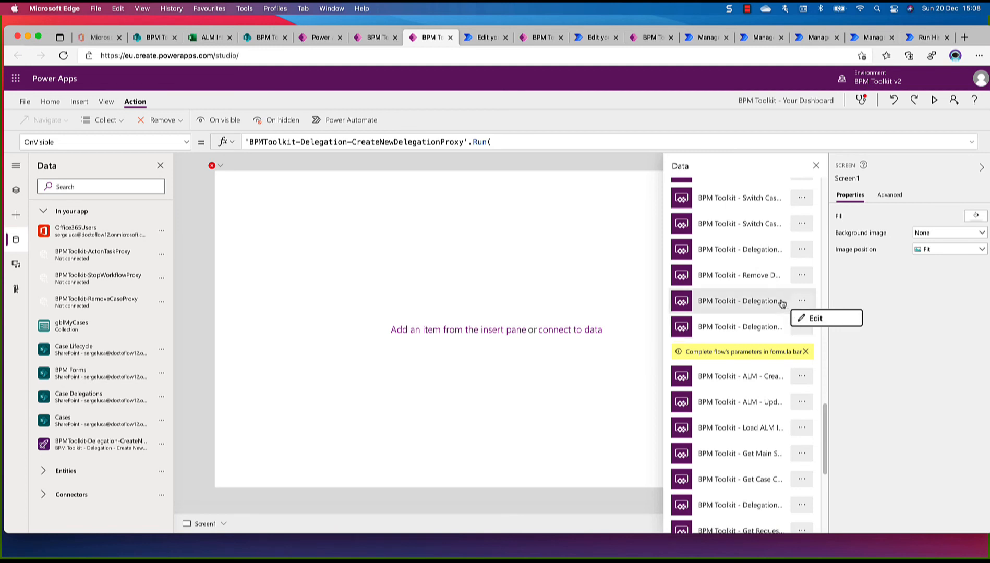
scroll(788, 303, up, 1)
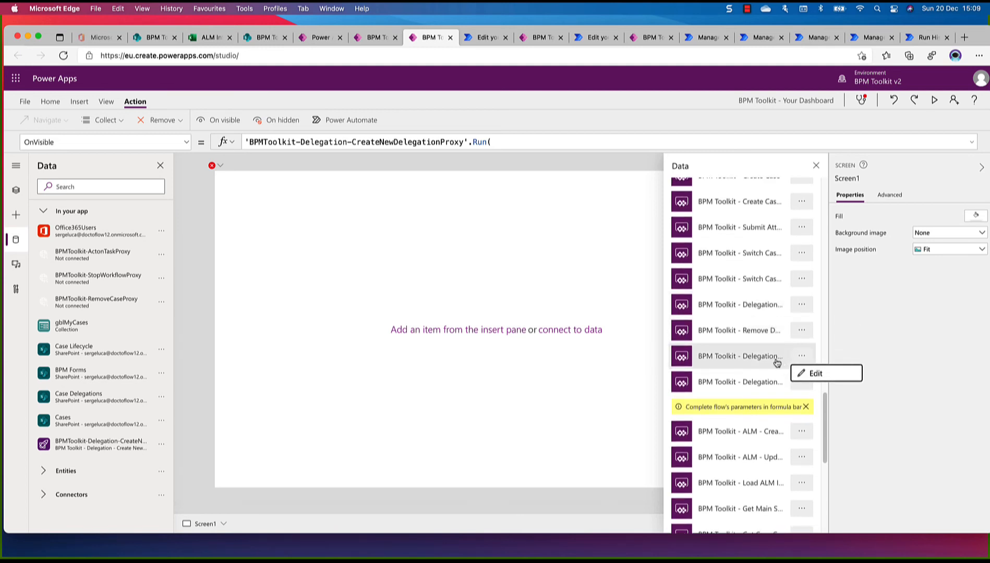
Verify the second Delegation flow below Remove D... is "BPM Toolkit - Delegation - Remove Delegation Proxy" by opening it, and add it to the screen's OnVisible action
click(803, 358)
click(803, 358)
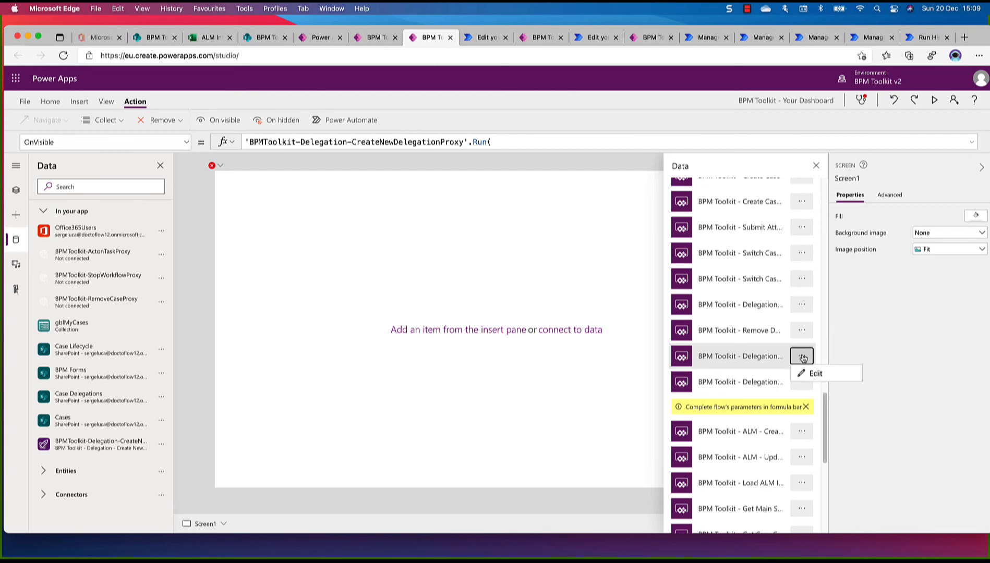
click(811, 373)
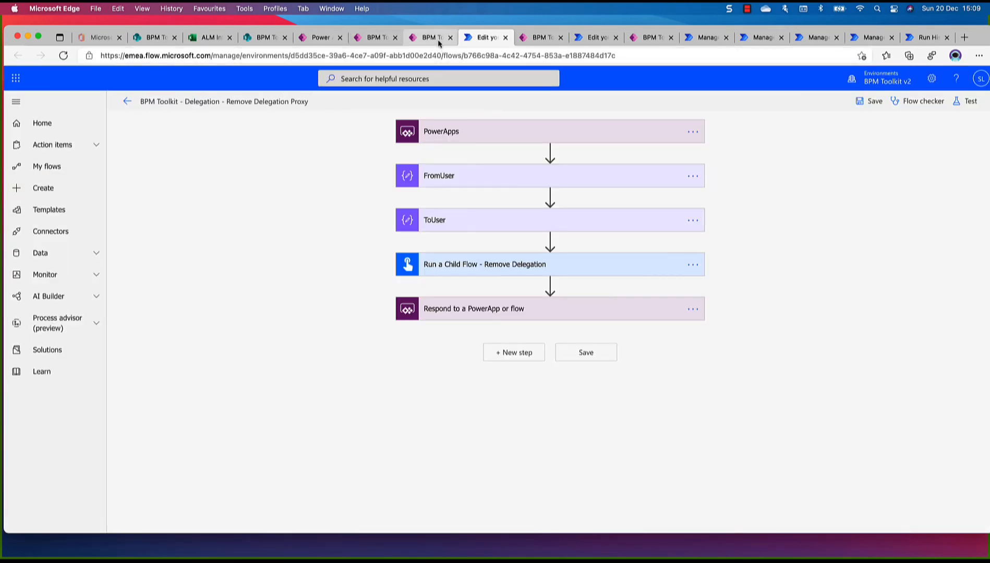
click(429, 38)
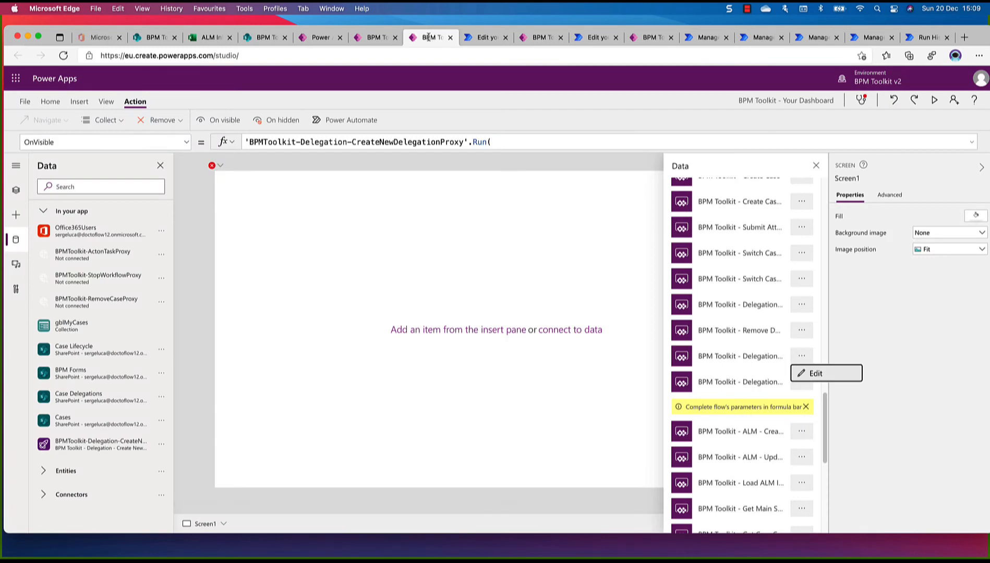
click(746, 361)
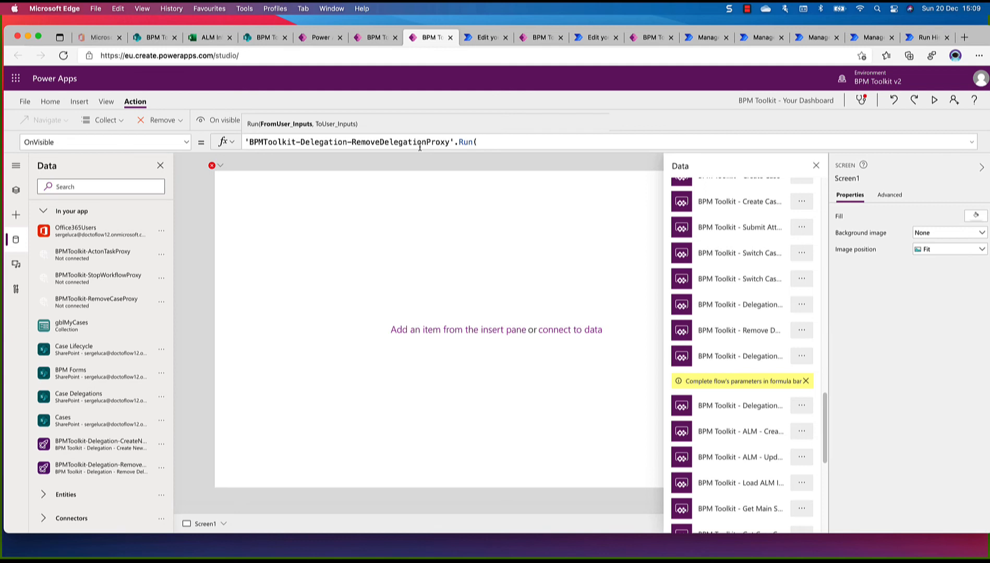
Remove the unconnected flow BPMToolkit-ActonTaskProxy from the app's data sources
mouse_move(126, 255)
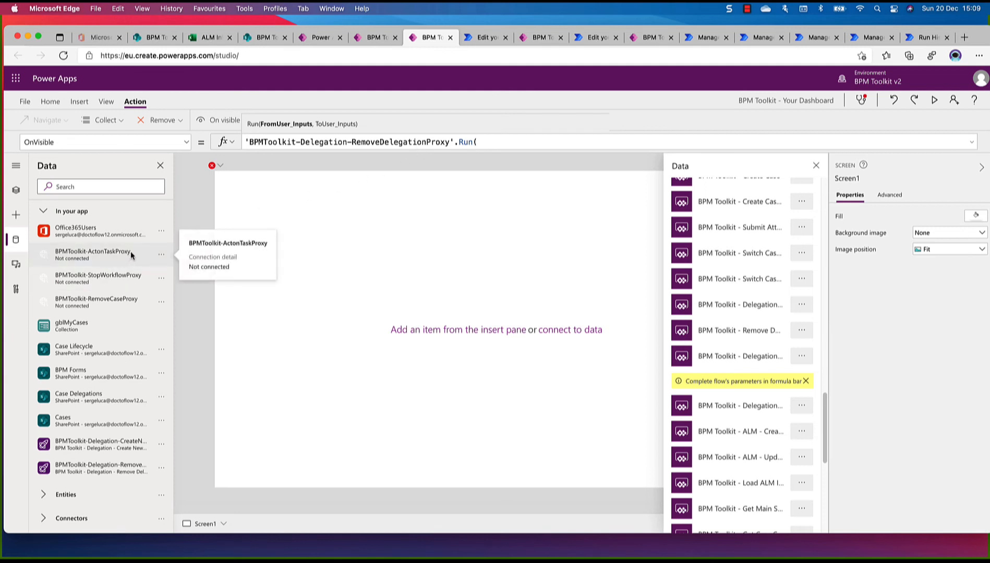
click(162, 257)
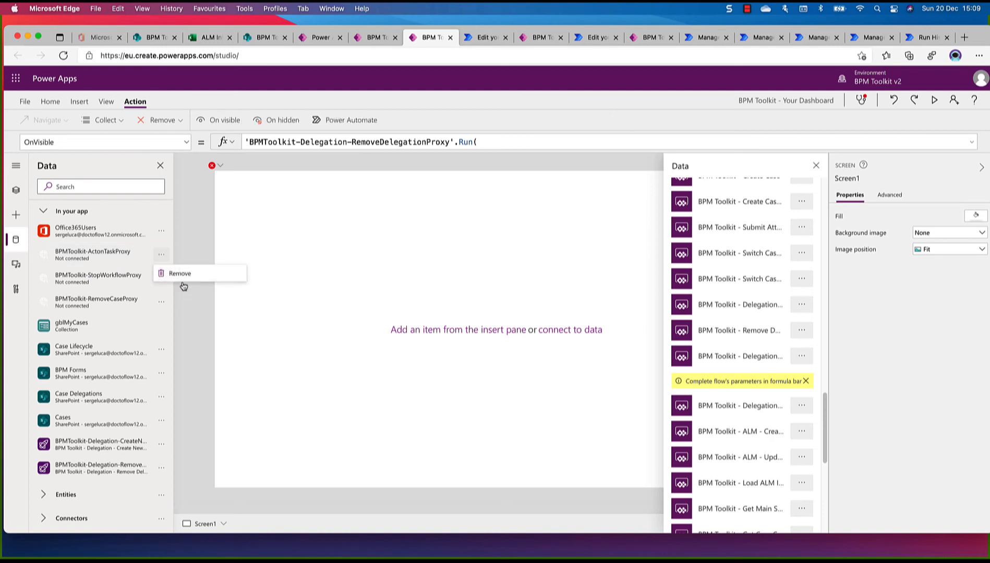
click(183, 275)
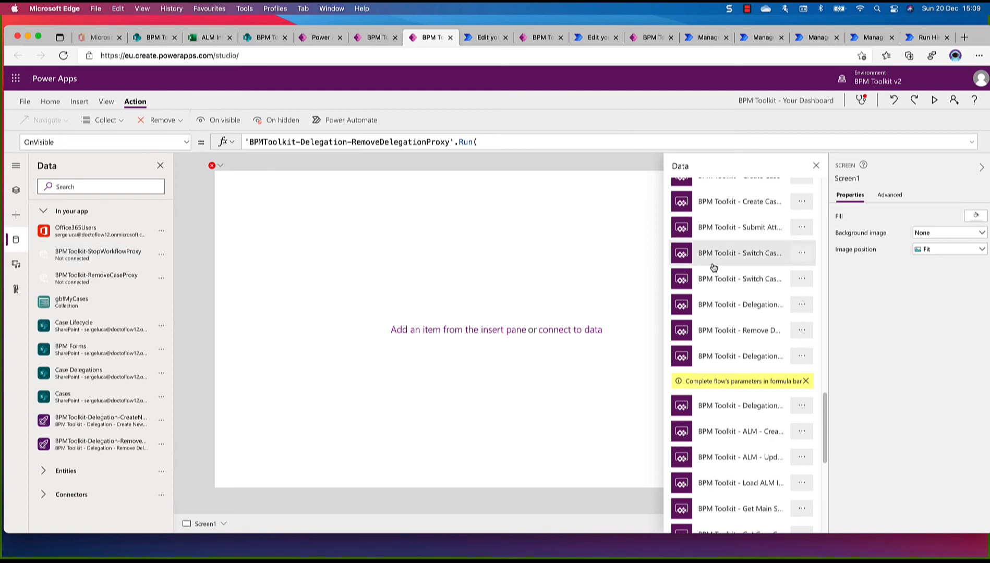
Find the "BPM Toolkit - Act on Task Proxy" flow, open it to verify its full name, and add it to the screen's OnVisible action
scroll(753, 268, up, 3)
scroll(753, 268, up, 5)
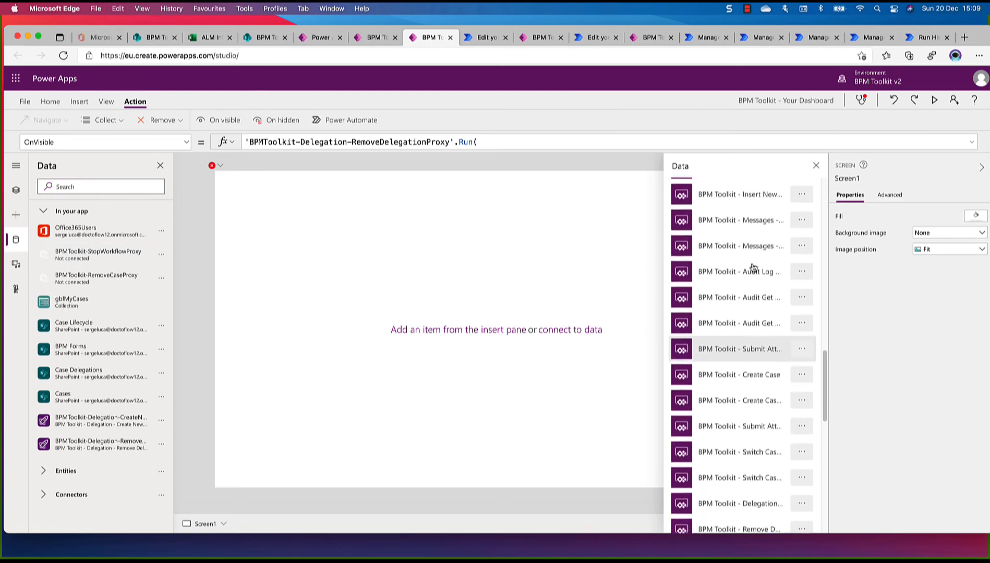
scroll(753, 268, up, 5)
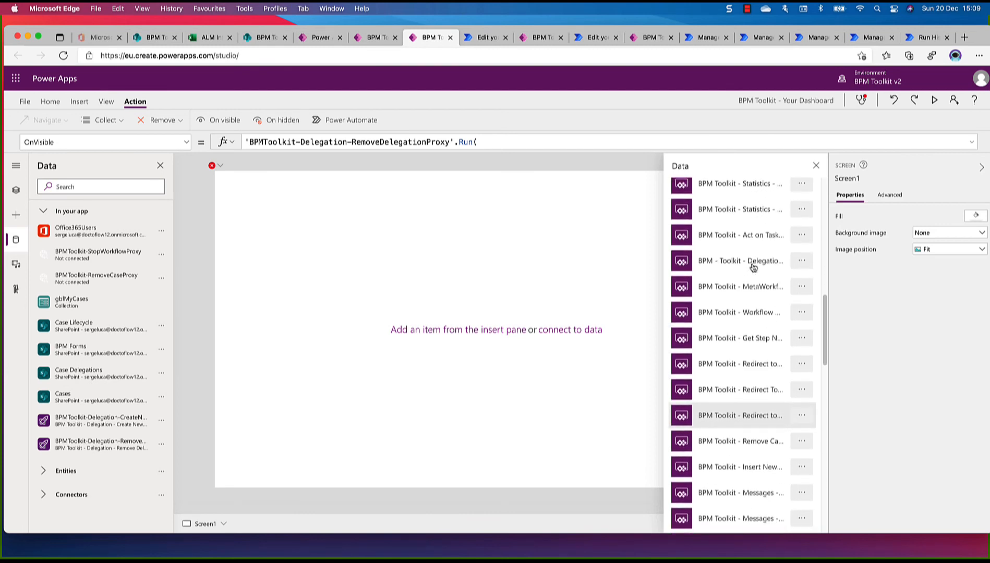
scroll(753, 268, up, 3)
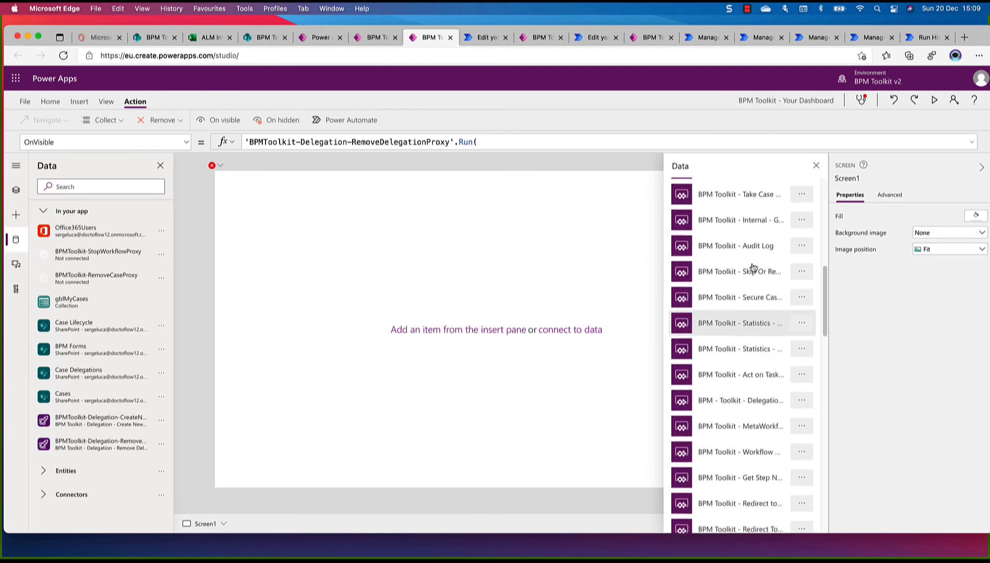
scroll(753, 265, down, 2)
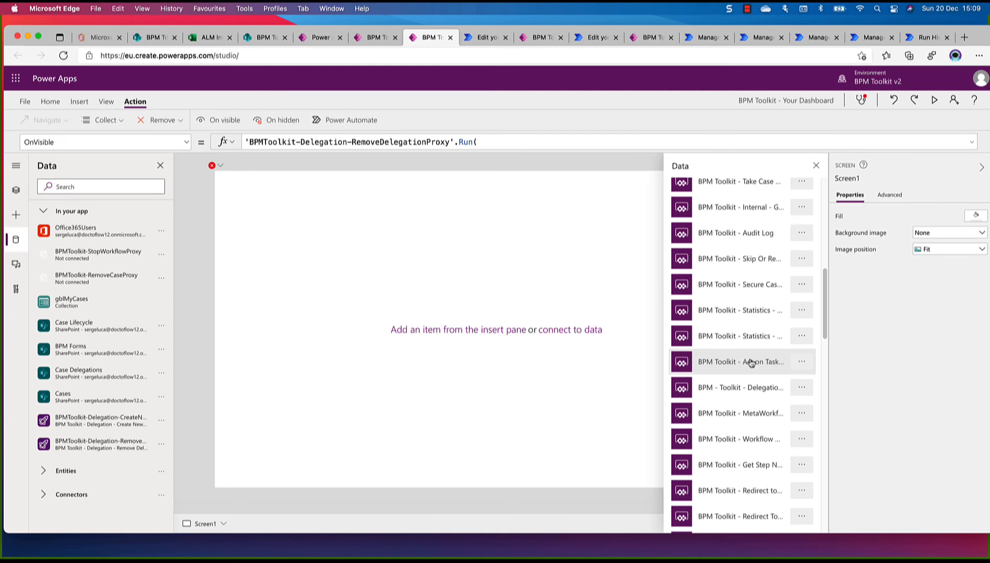
scroll(759, 295, up, 5)
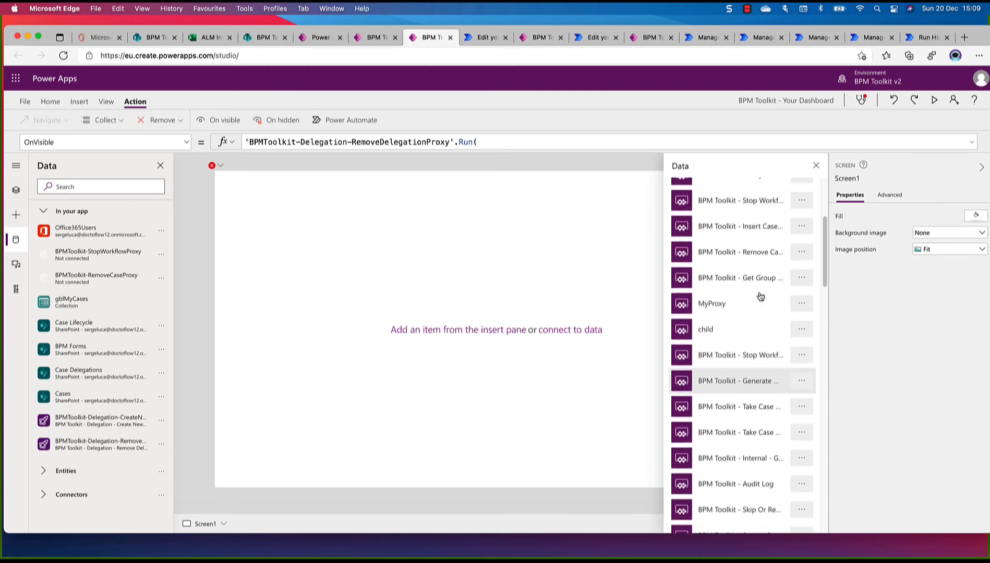
scroll(761, 296, up, 3)
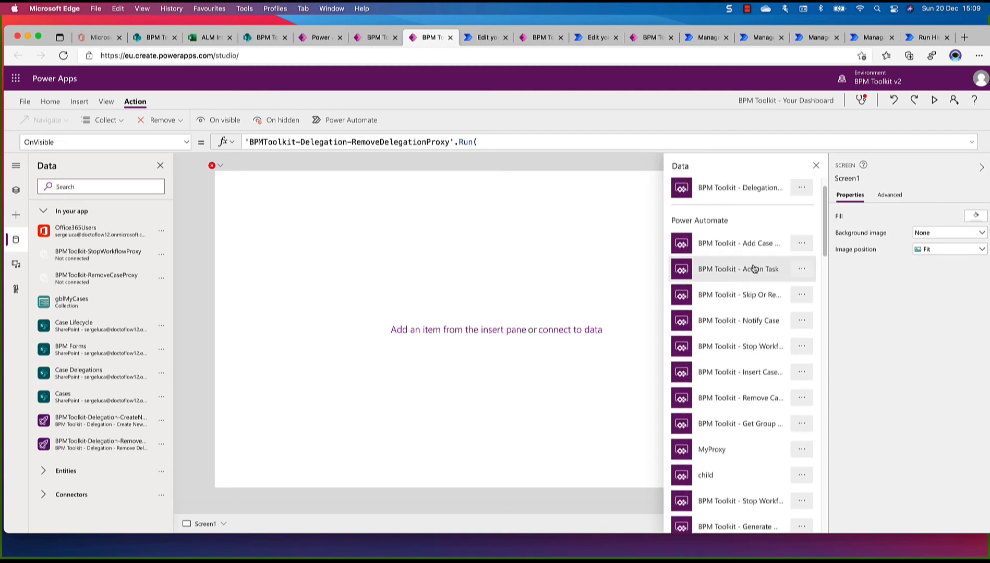
scroll(754, 272, down, 4)
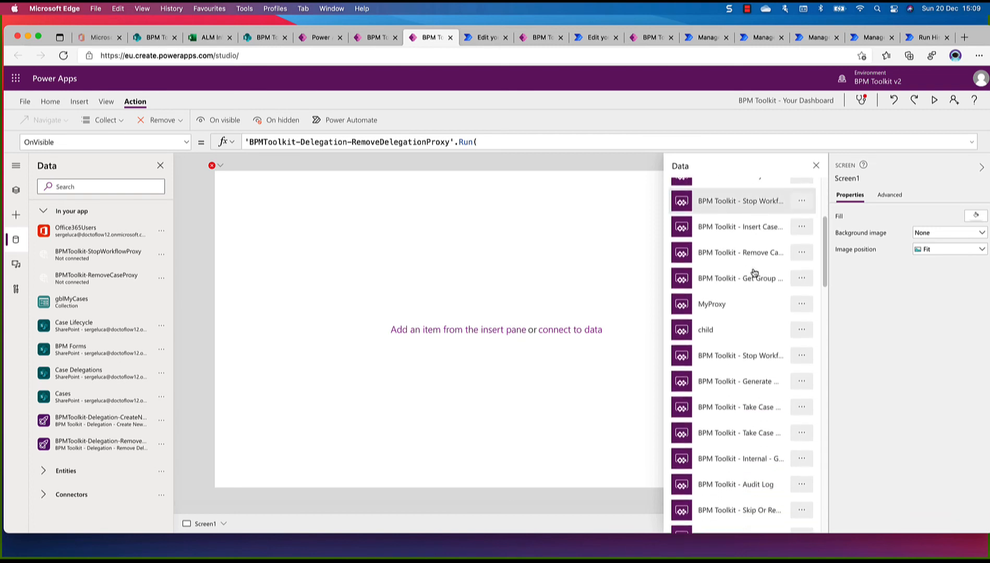
scroll(754, 273, down, 4)
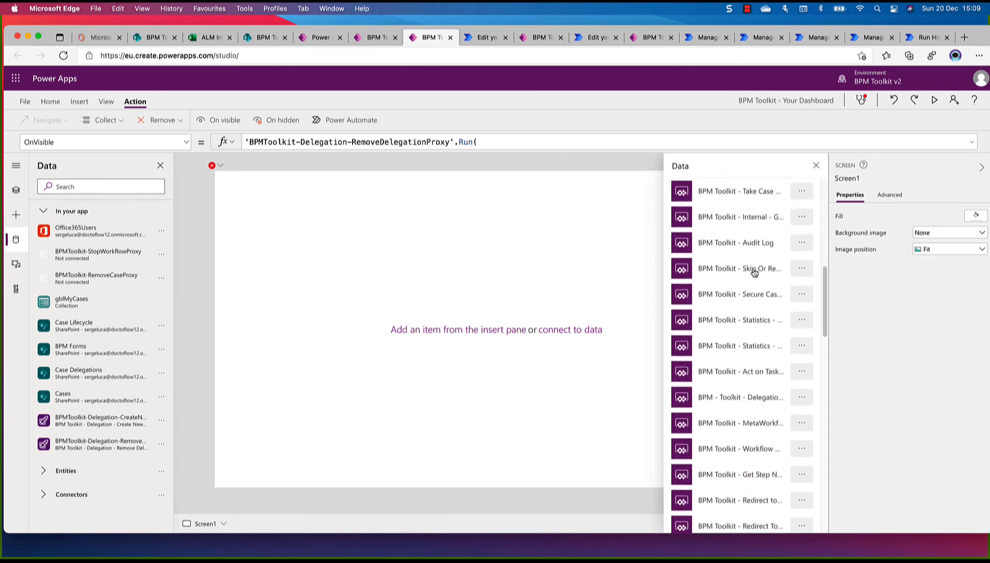
scroll(754, 273, down, 1)
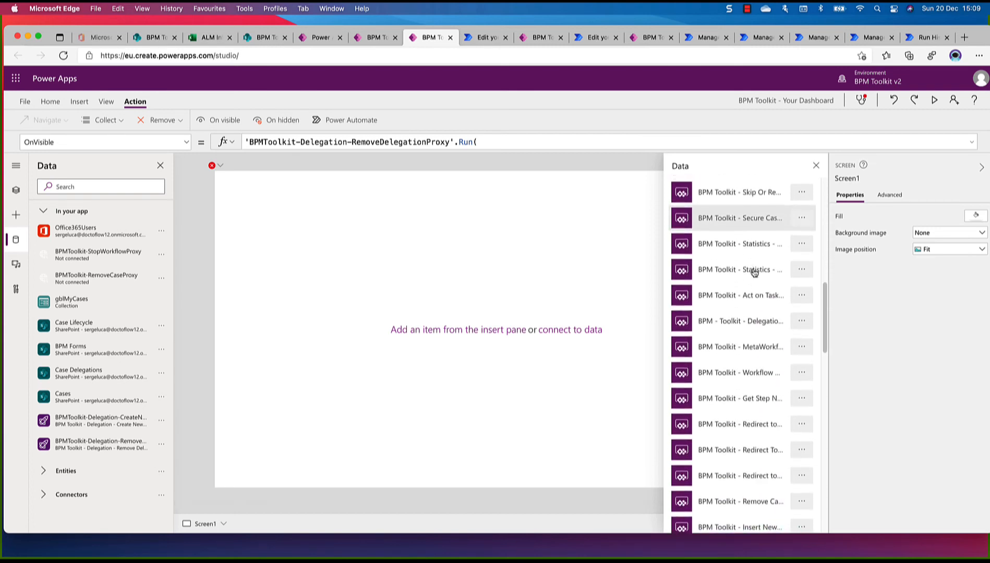
click(803, 299)
click(812, 313)
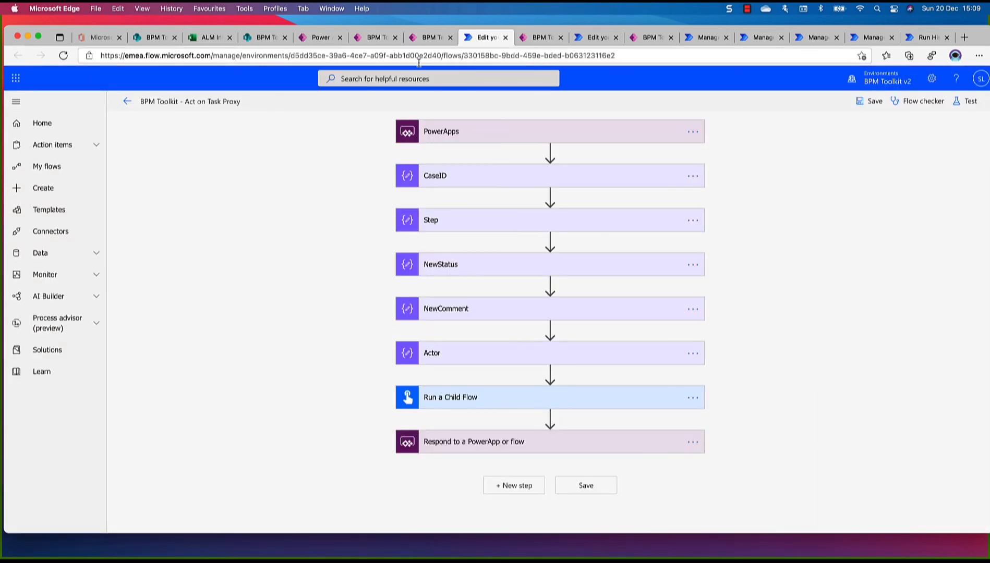
click(430, 37)
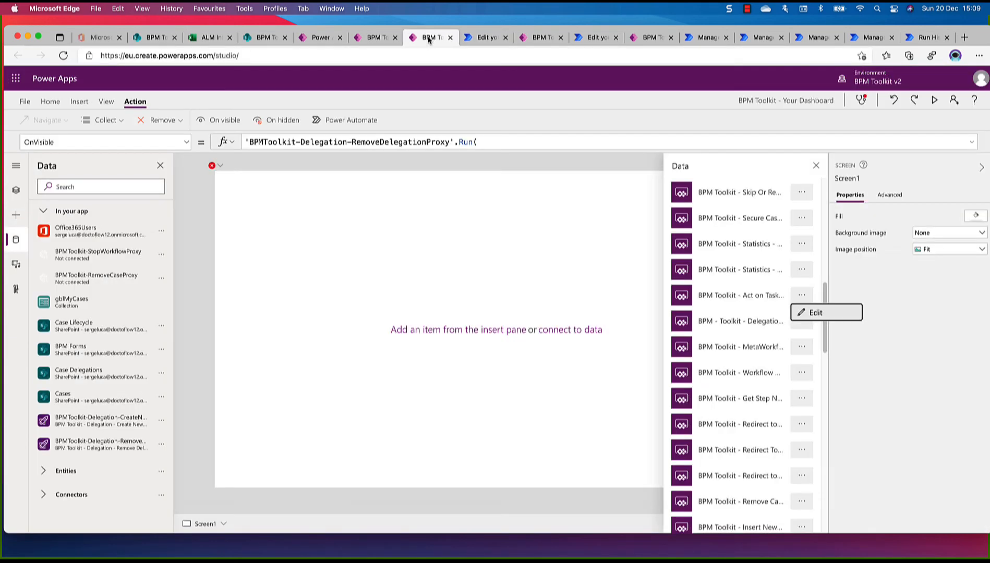
click(771, 301)
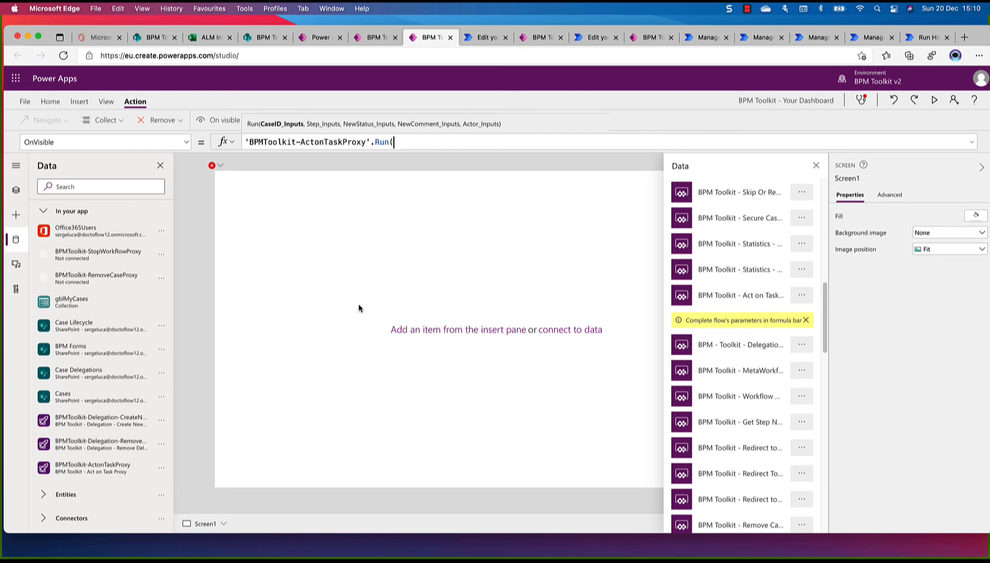
Remove the unconnected flow BPMToolkit-StopWorkflowProxy from the app's data sources
mouse_move(151, 260)
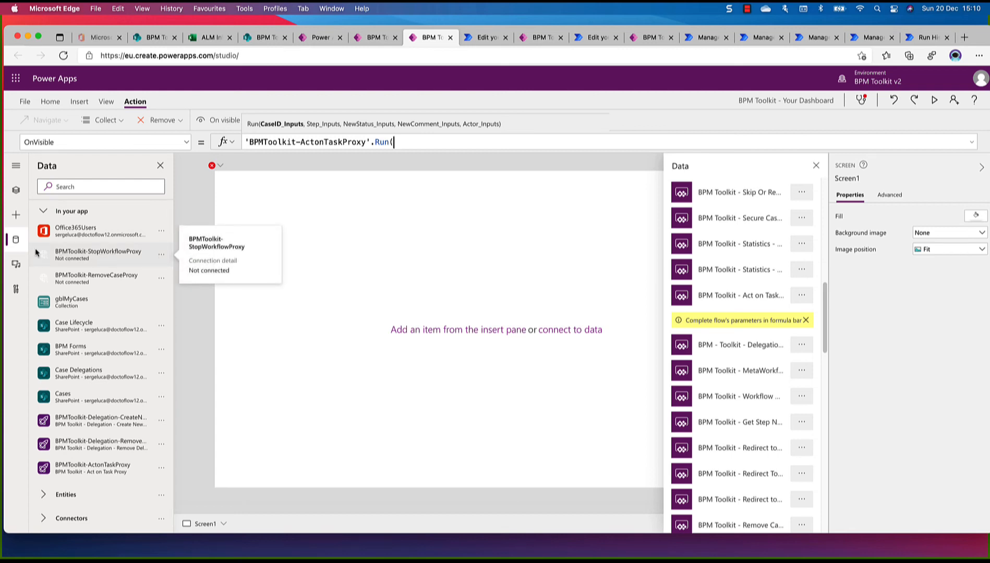
click(161, 255)
click(172, 277)
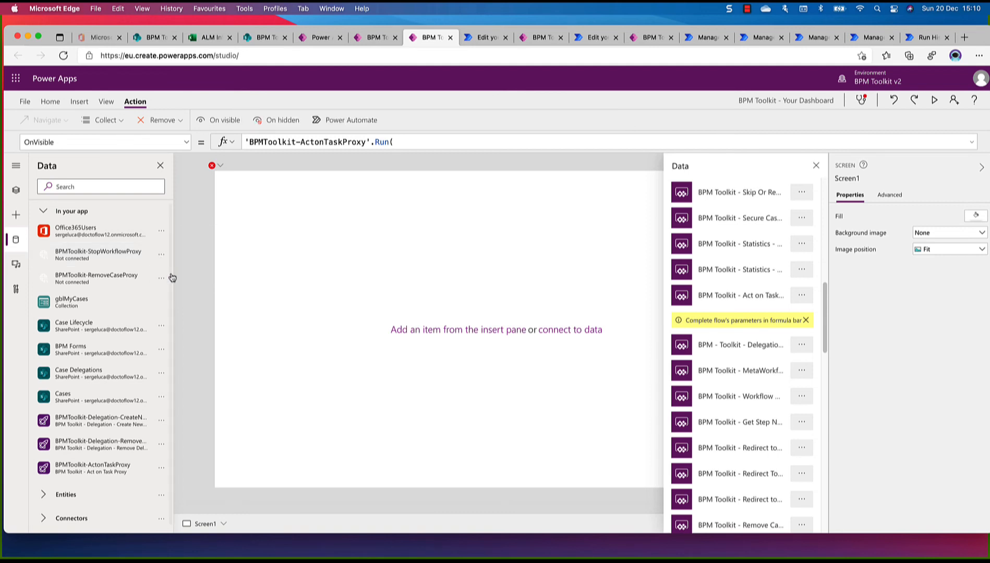
Find the "BPM Toolkit - Stop Workflow Proxy" flow, open it to verify its full name, and add it to the screen's OnVisible action
scroll(775, 254, up, 3)
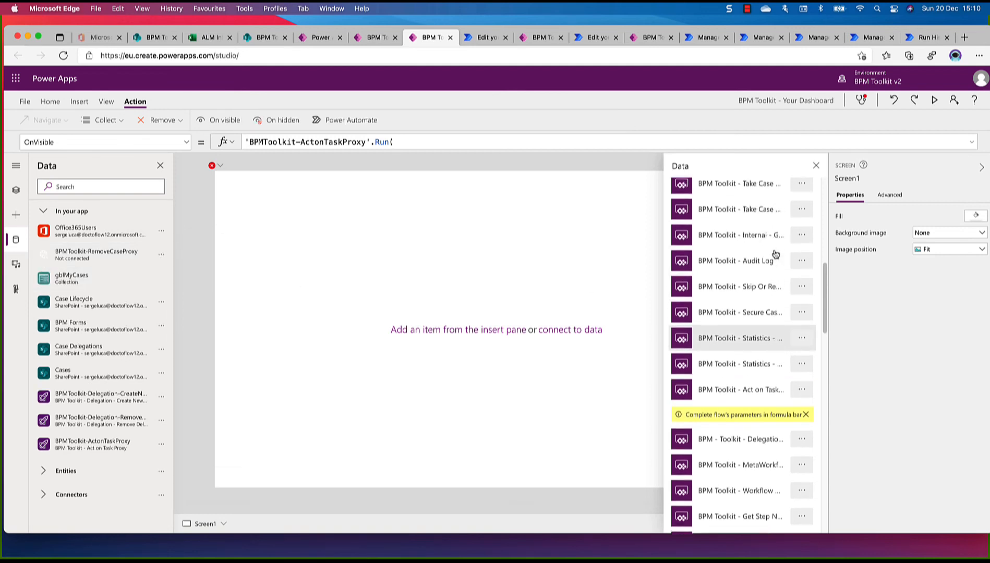
scroll(776, 254, up, 10)
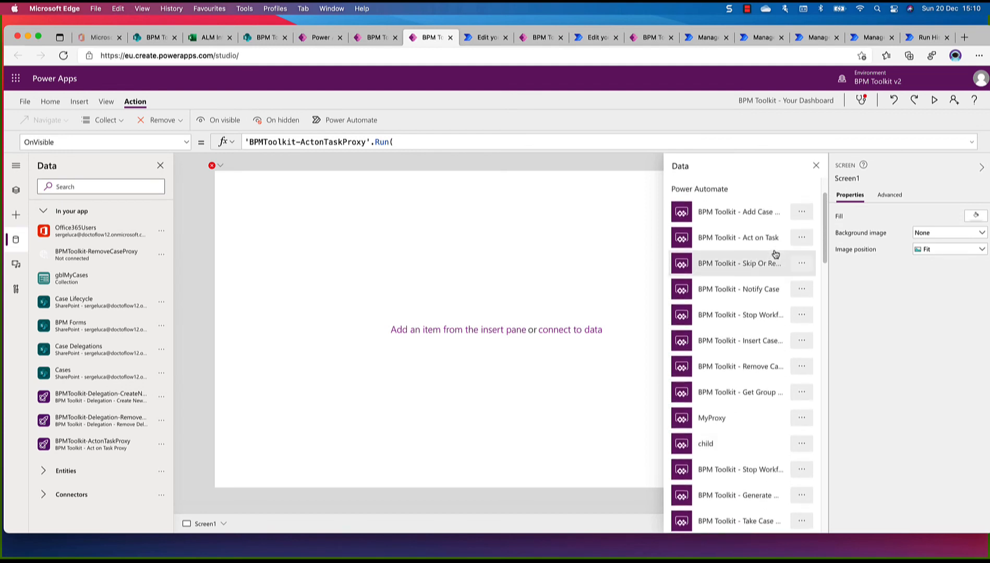
scroll(776, 254, up, 1)
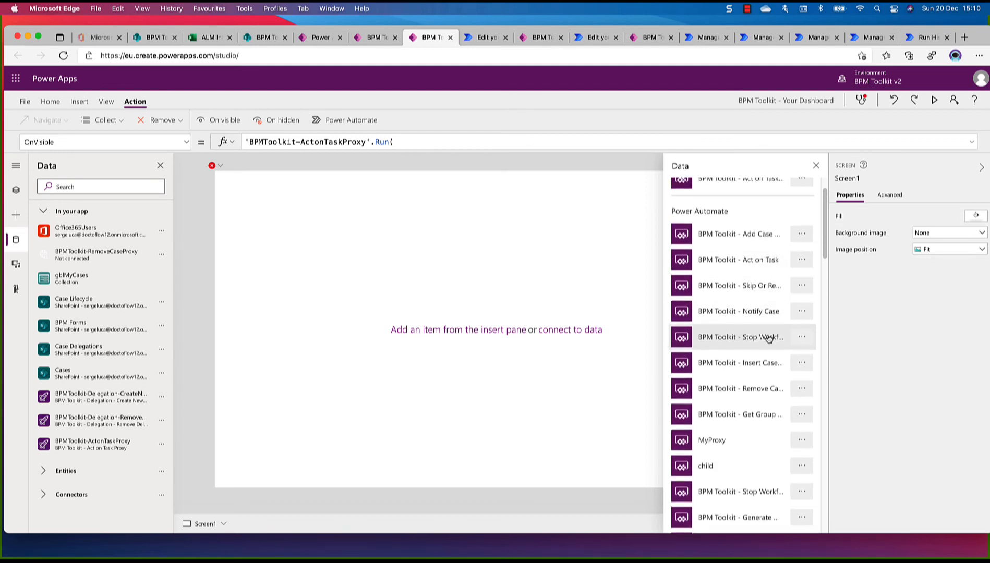
scroll(769, 339, down, 5)
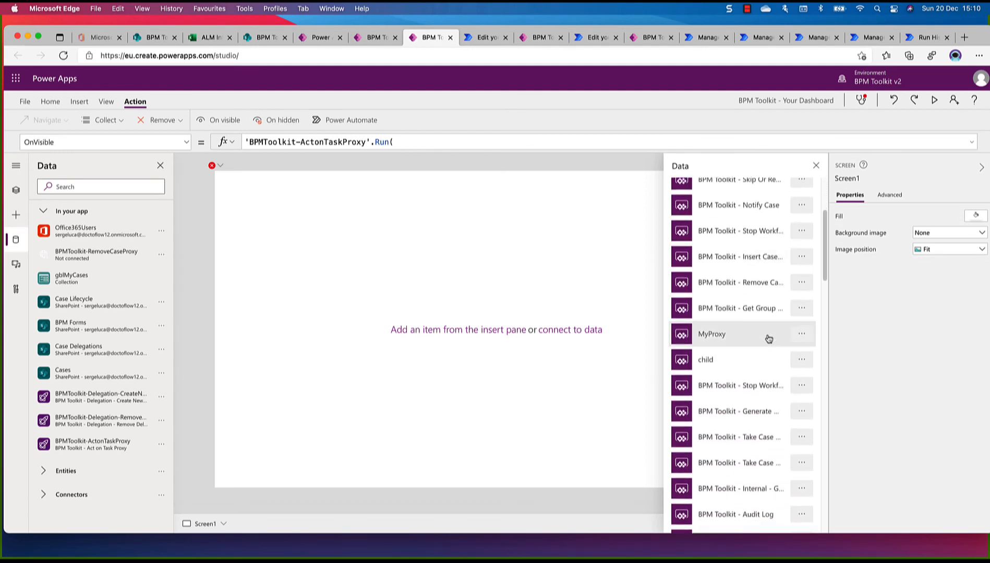
scroll(768, 339, down, 4)
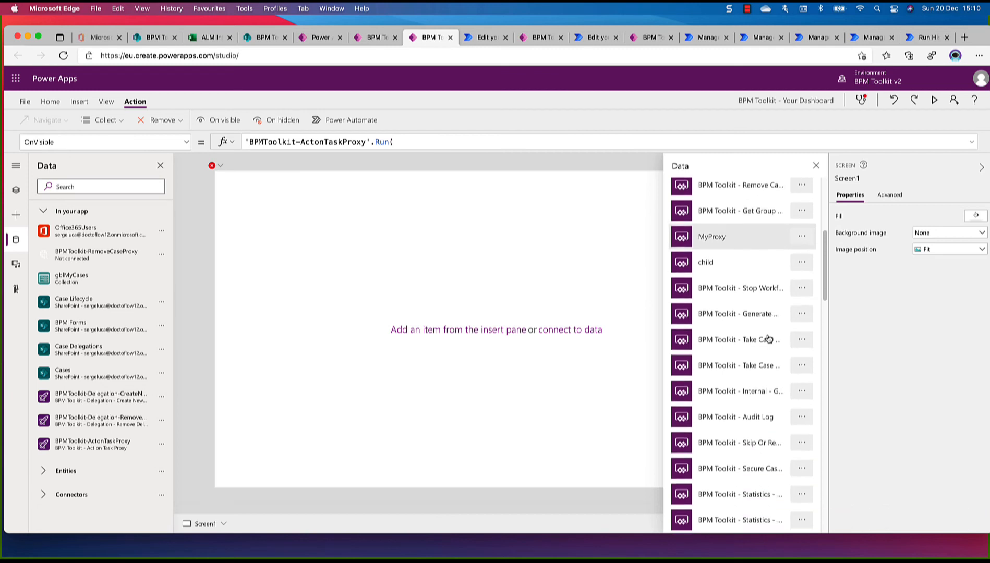
click(801, 288)
click(807, 304)
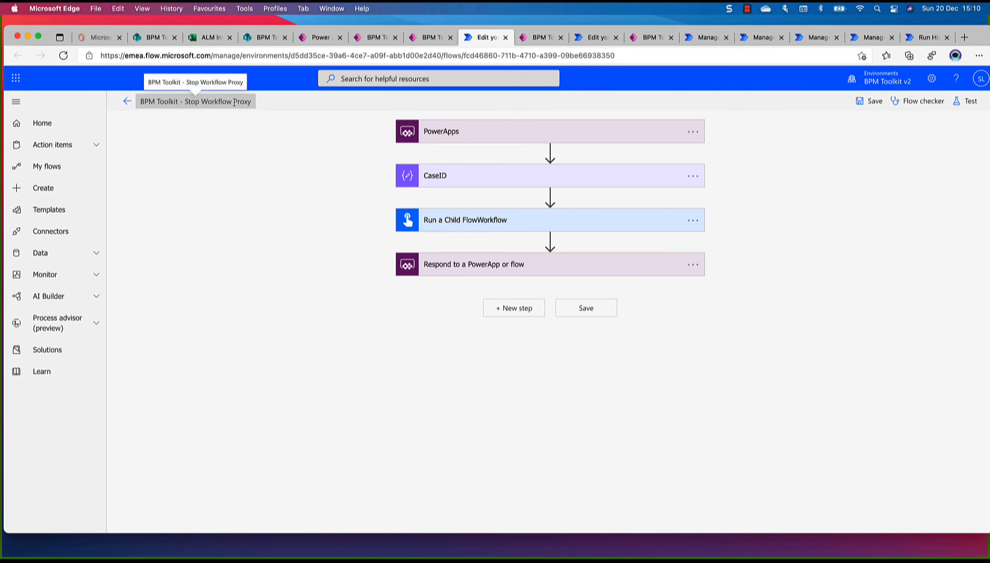
click(429, 37)
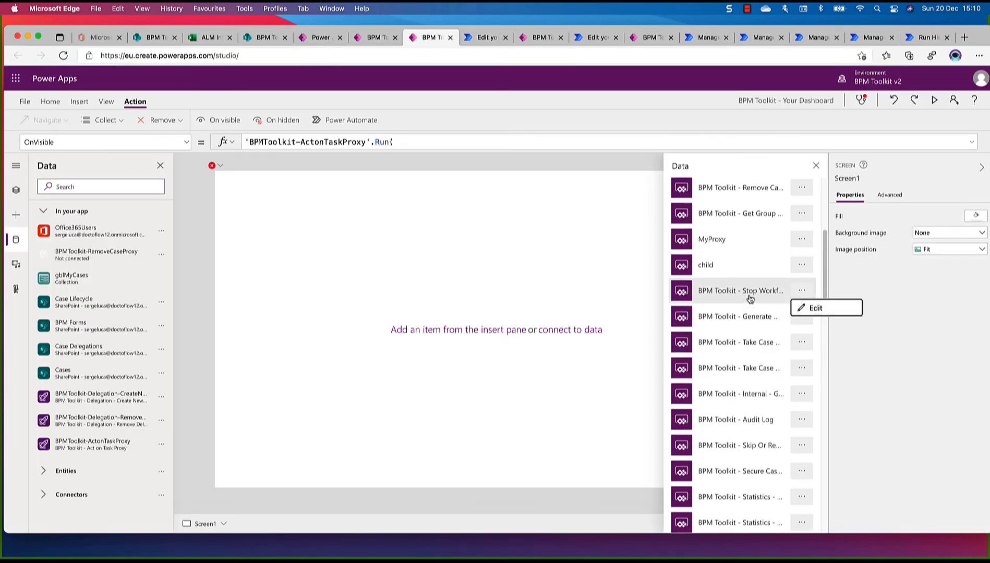
scroll(750, 299, down, 1)
scroll(750, 299, down, 3)
scroll(751, 299, up, 4)
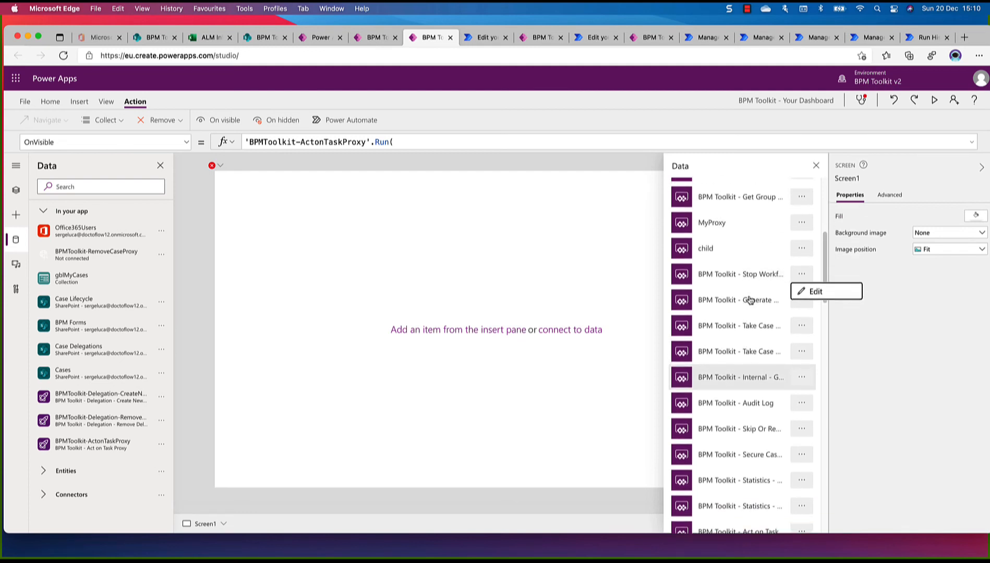
click(750, 299)
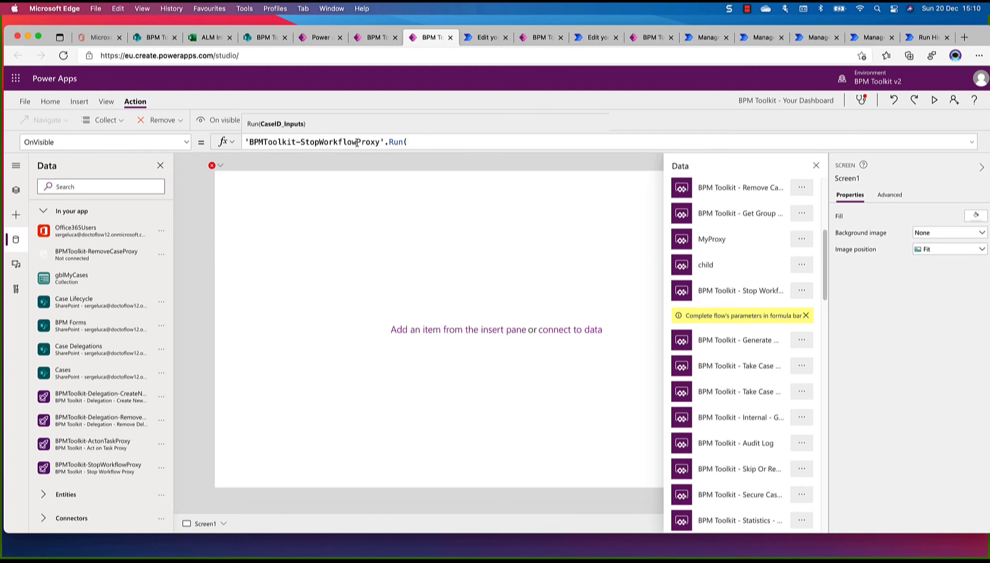
Remove the unconnected flow BPMToolkit-RemoveCaseProxy from the app's data sources
mouse_move(153, 259)
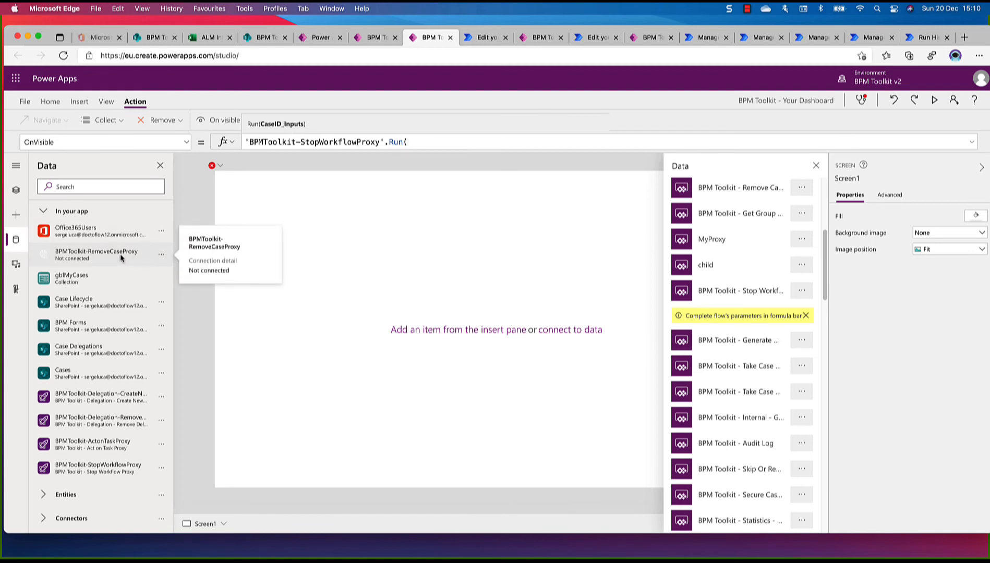
click(162, 259)
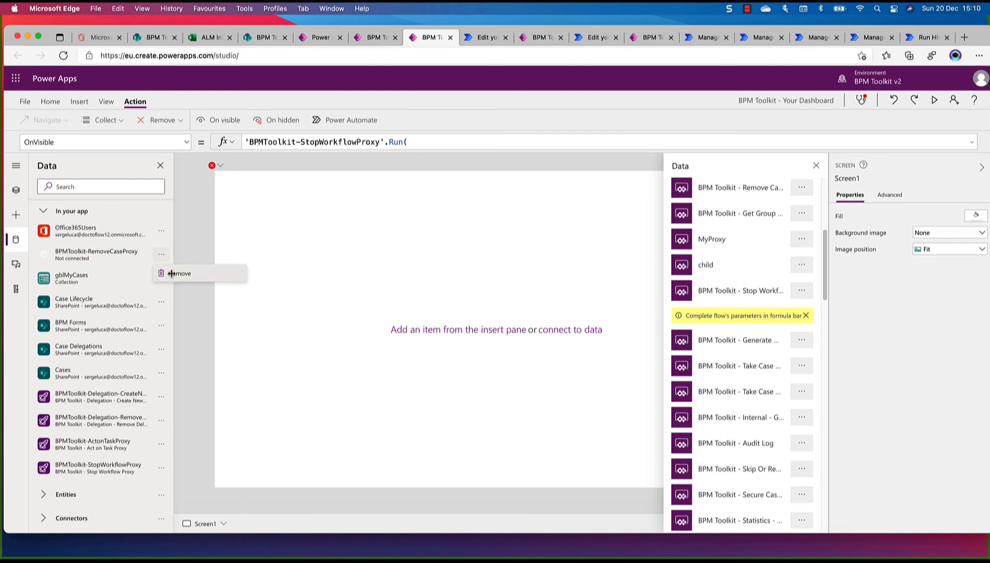
click(173, 272)
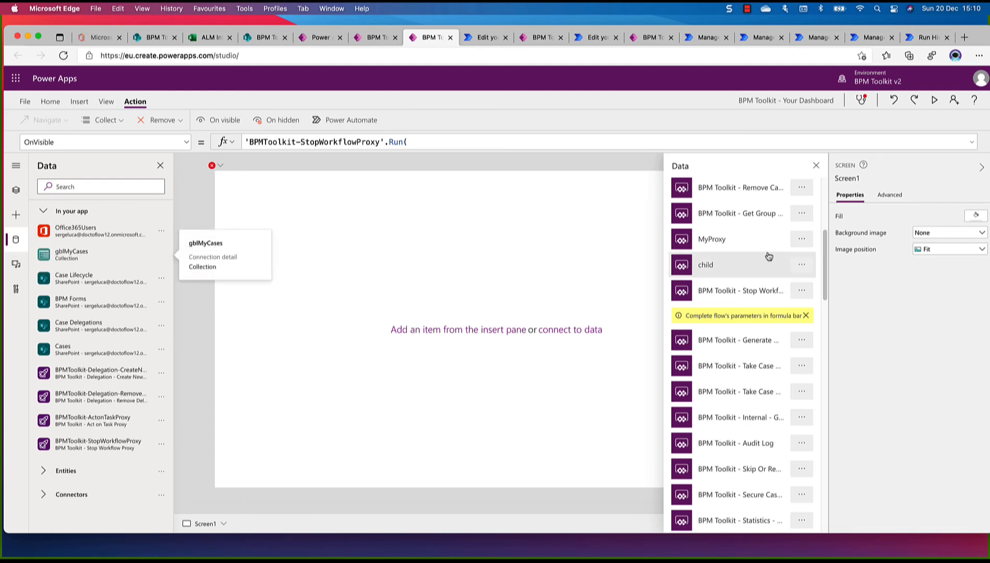
Find the "BPM Toolkit - Remove Case Proxy" flow, open it to verify its full name, and add it to the screen's OnVisible action
scroll(768, 256, up, 5)
scroll(772, 261, down, 4)
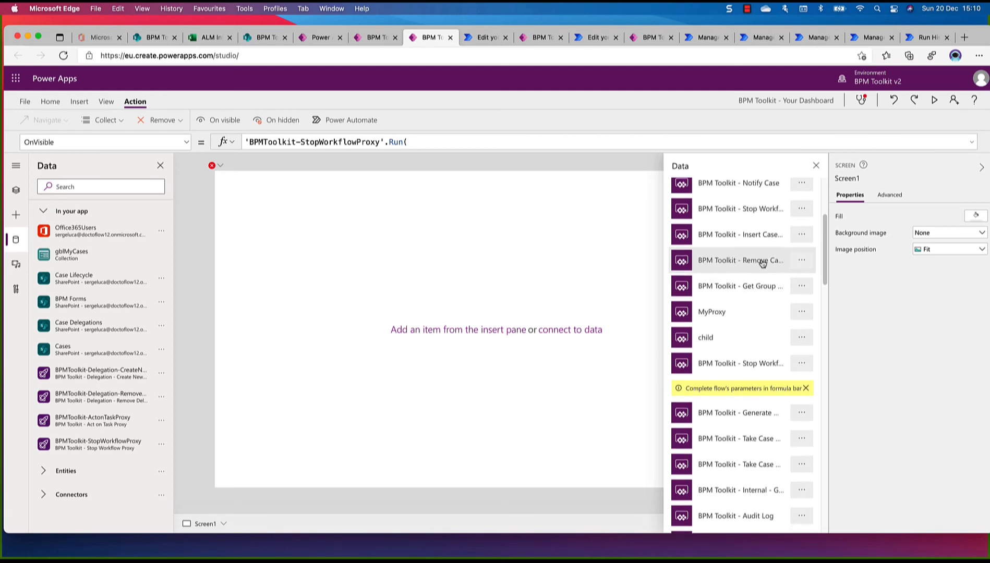
scroll(766, 262, down, 7)
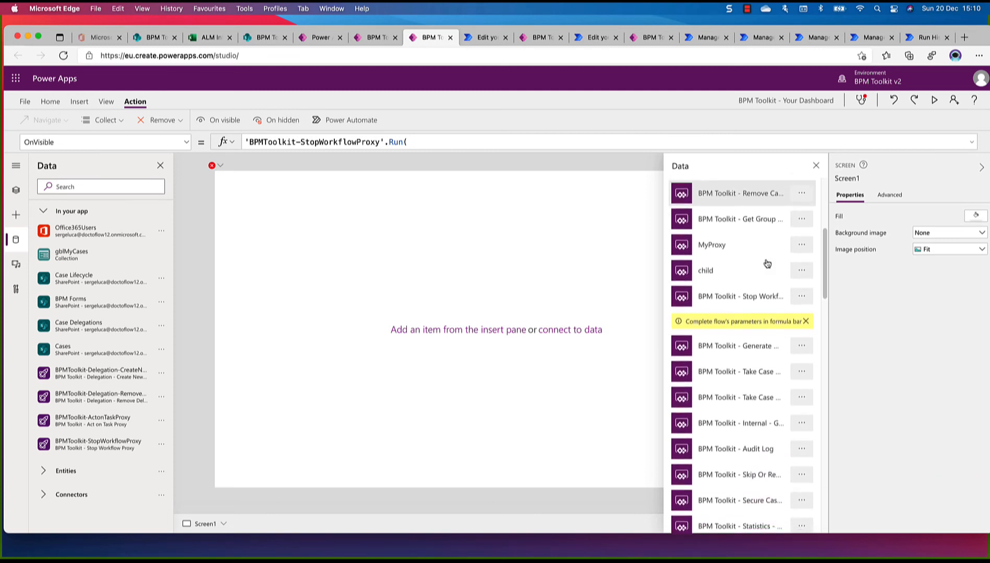
scroll(767, 262, down, 7)
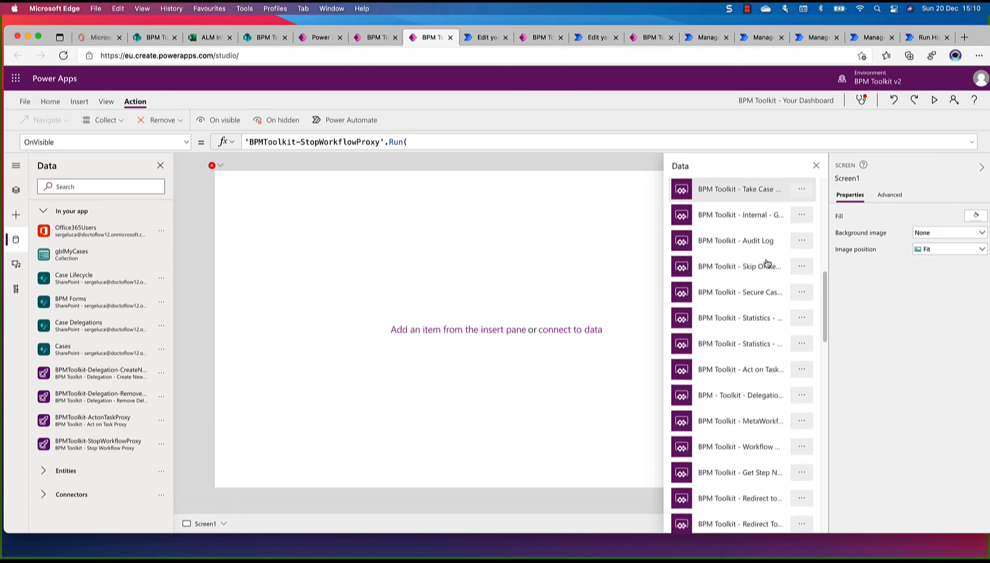
scroll(767, 262, down, 5)
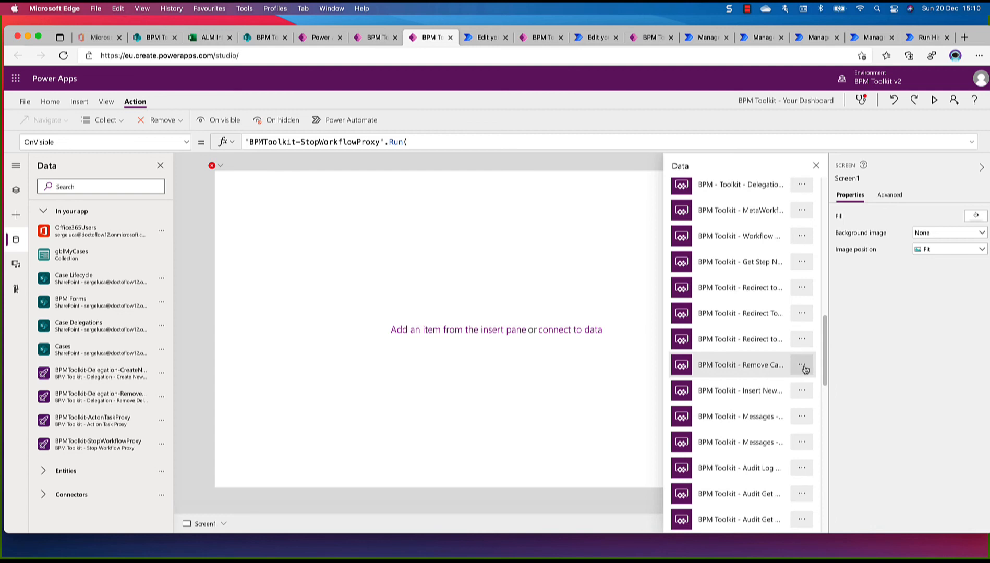
click(804, 366)
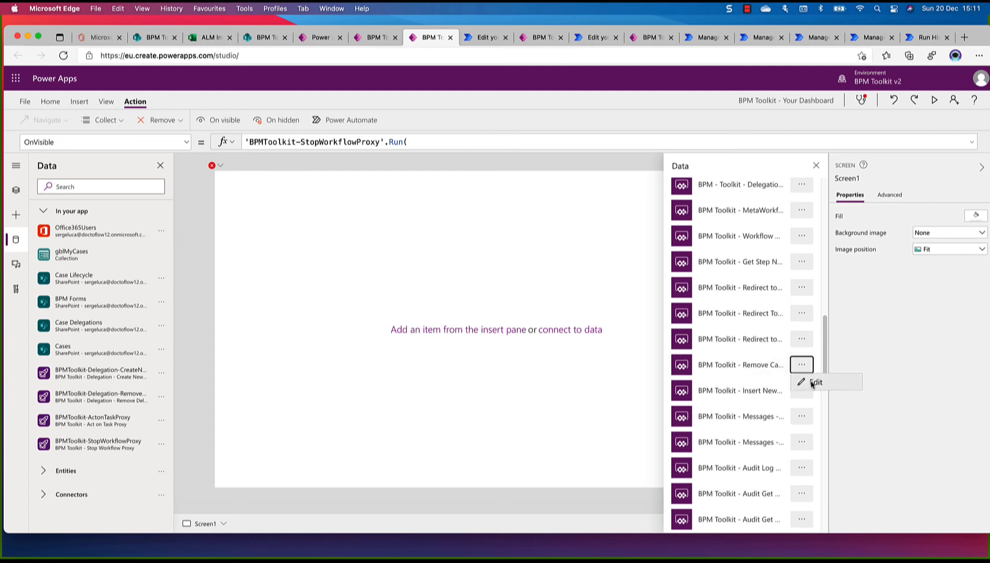
click(811, 384)
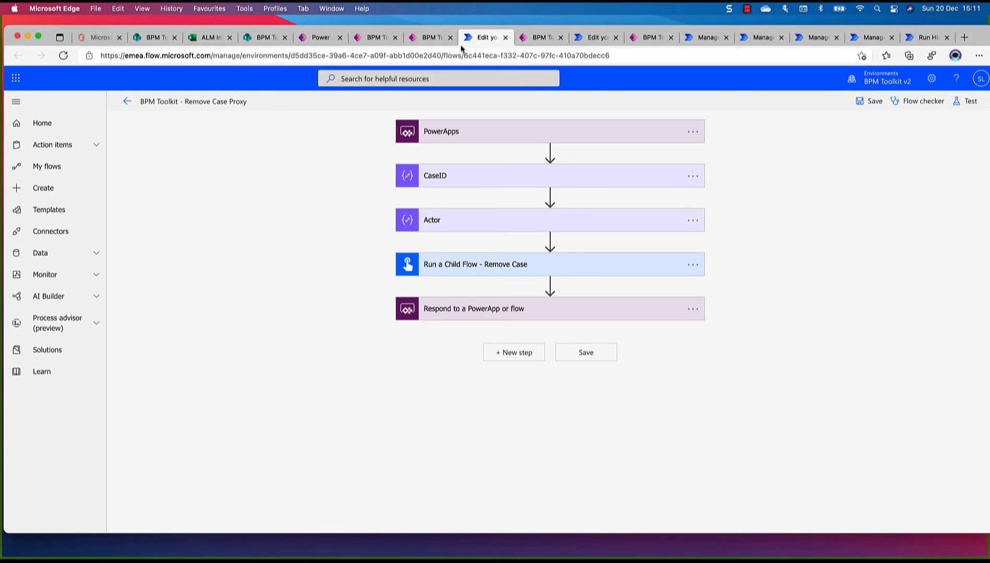
click(441, 37)
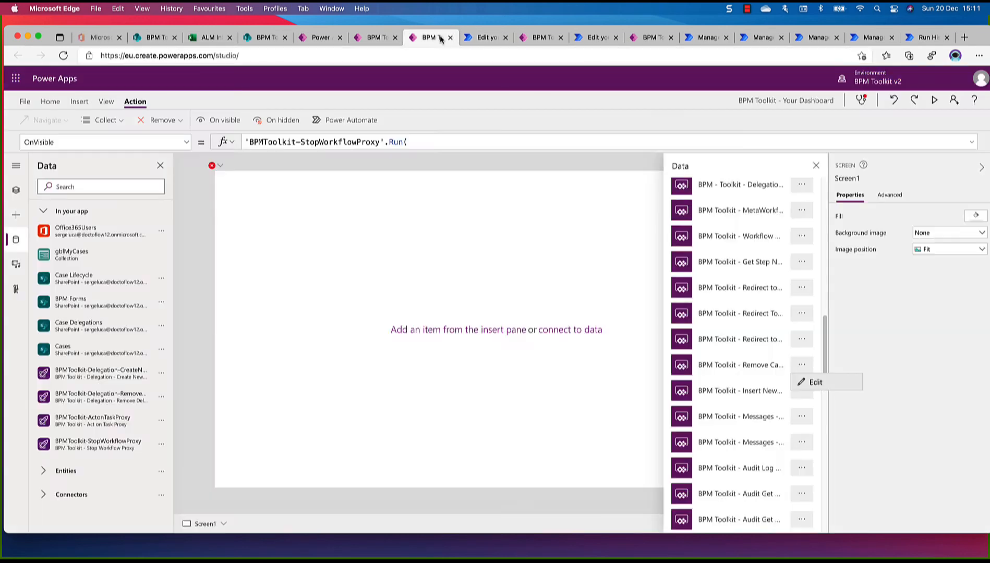
click(730, 372)
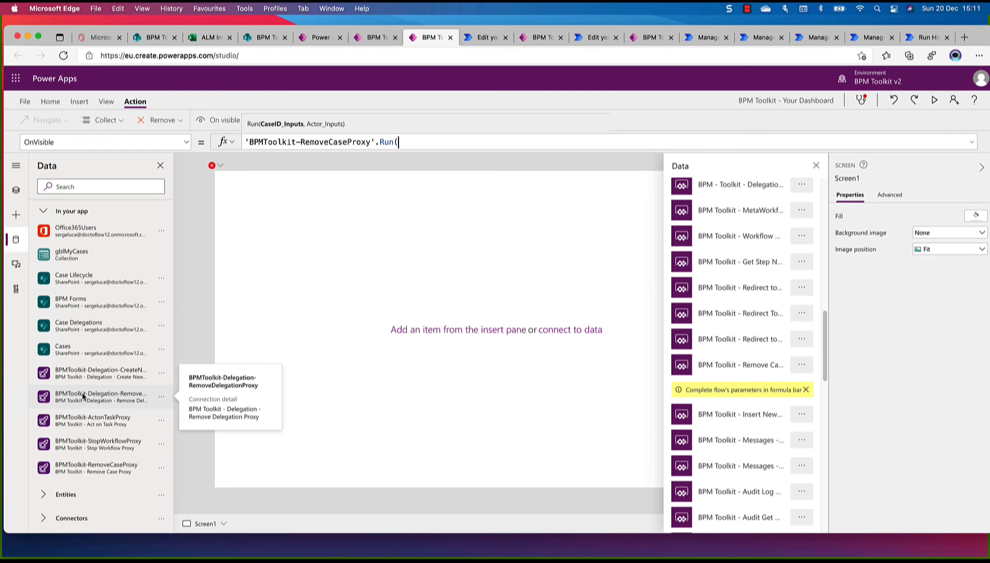
Delete the temporary screen Screen1 and review the app's OnStart formula
click(15, 190)
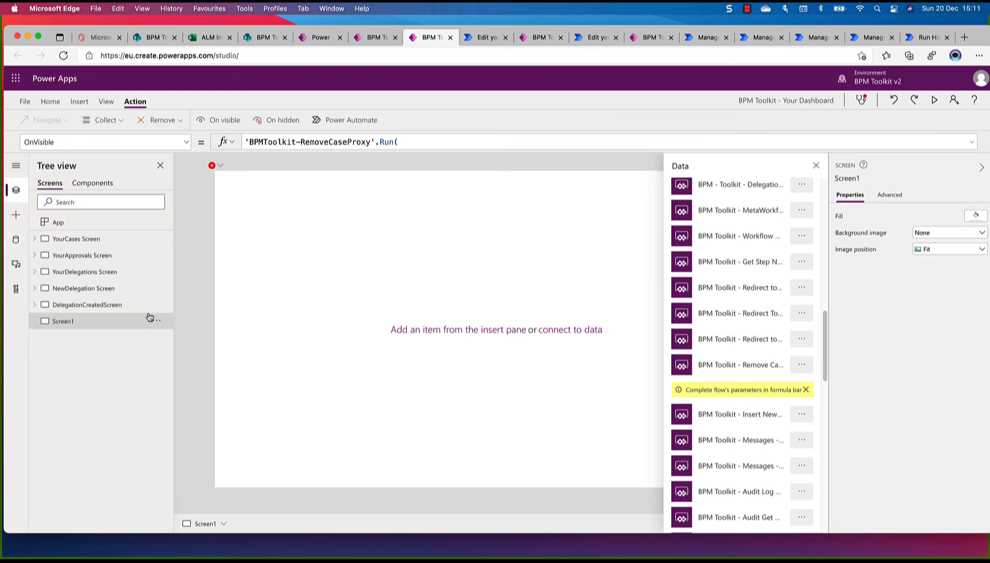
click(156, 321)
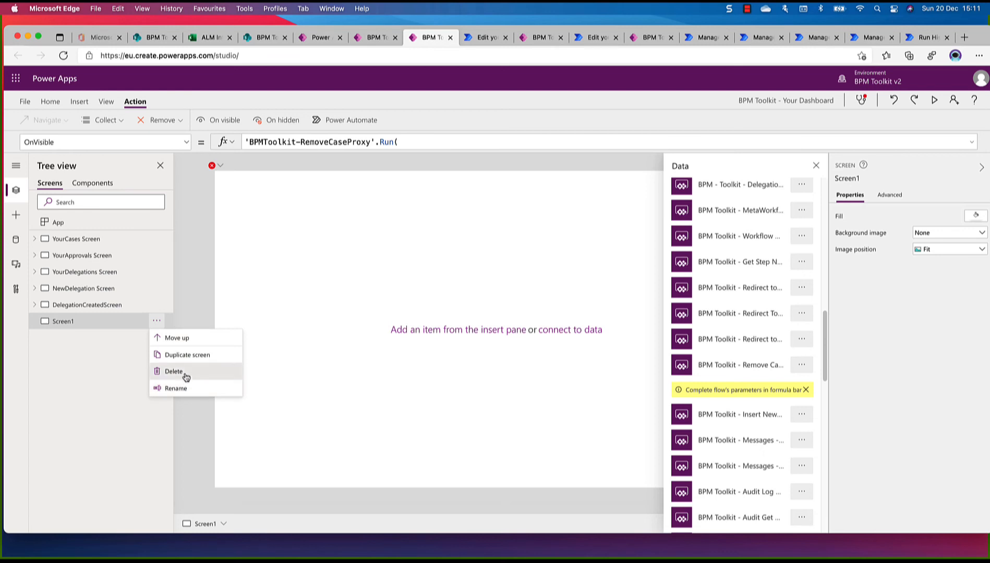
click(174, 371)
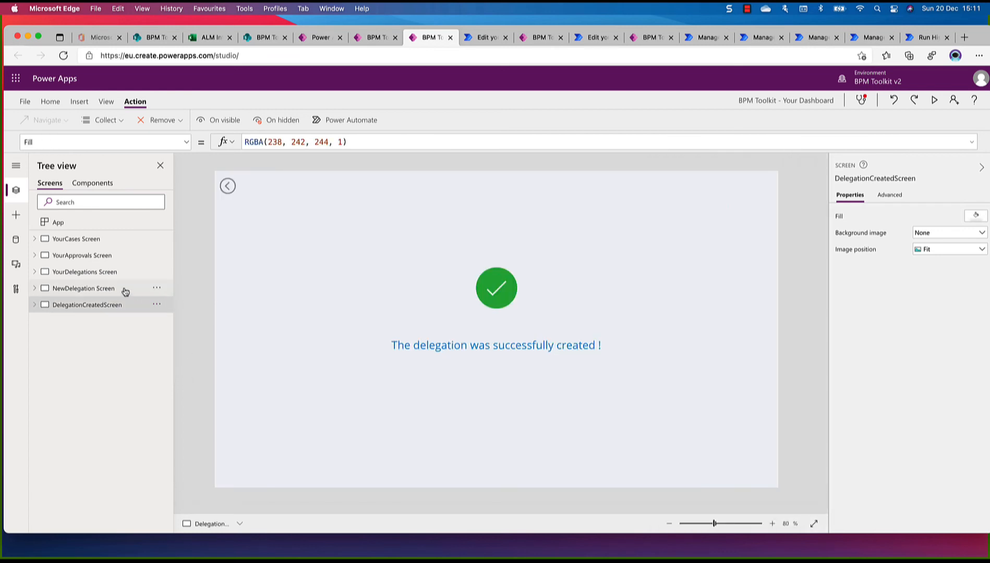
click(82, 241)
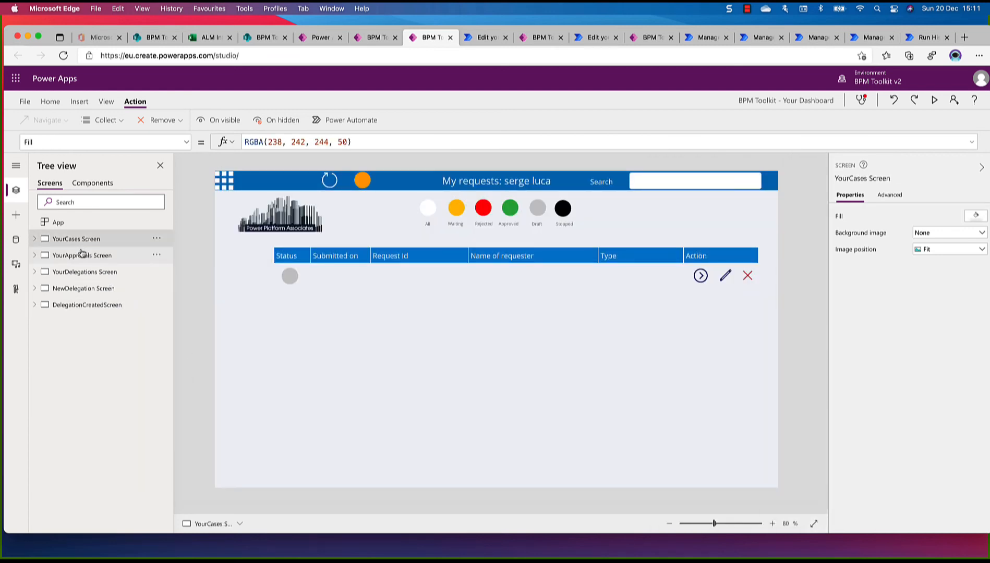
click(47, 224)
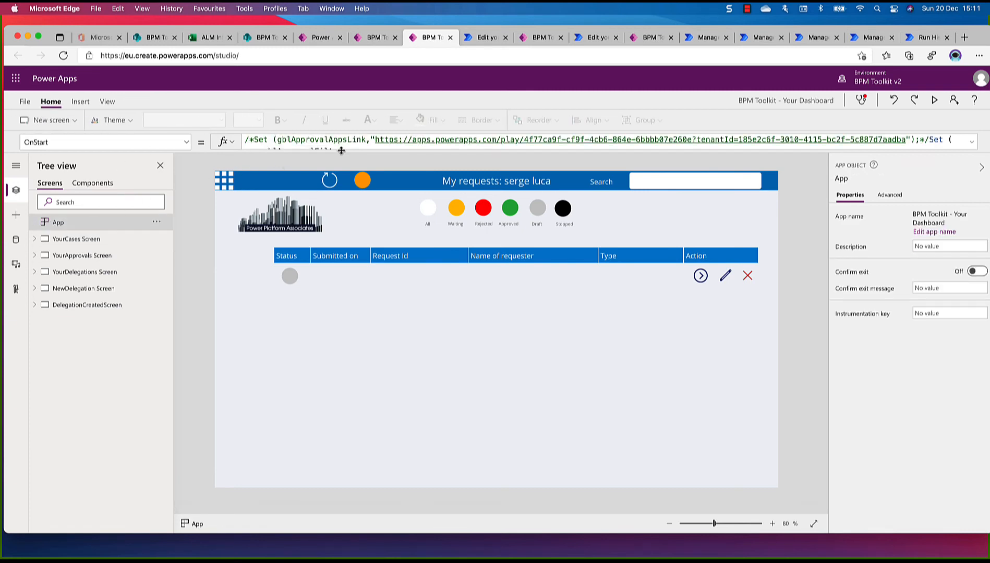
drag(342, 150, 388, 3)
Save the BPM Toolkit - Your Dashboard app and publish this version
click(24, 102)
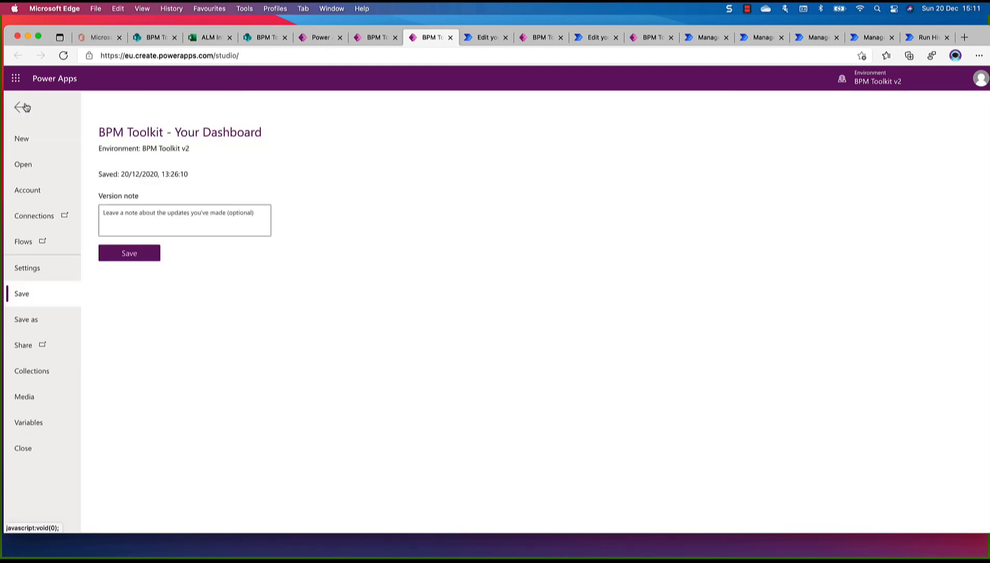
click(138, 259)
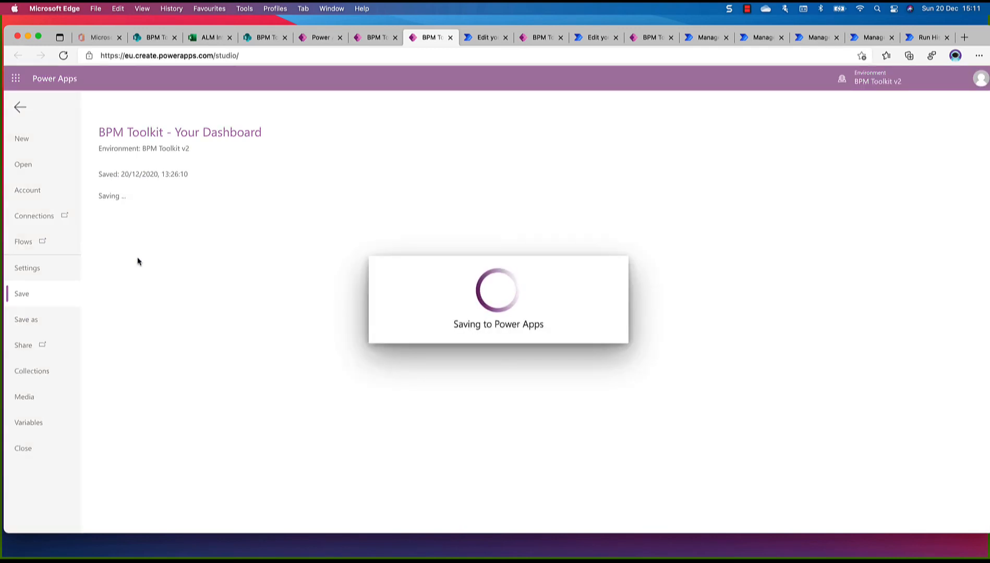
click(142, 228)
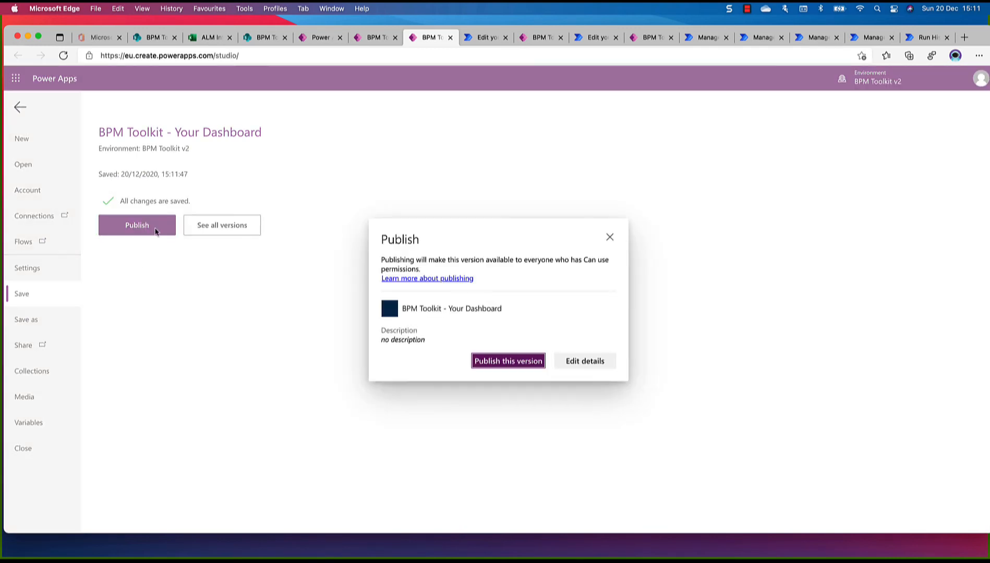
click(474, 365)
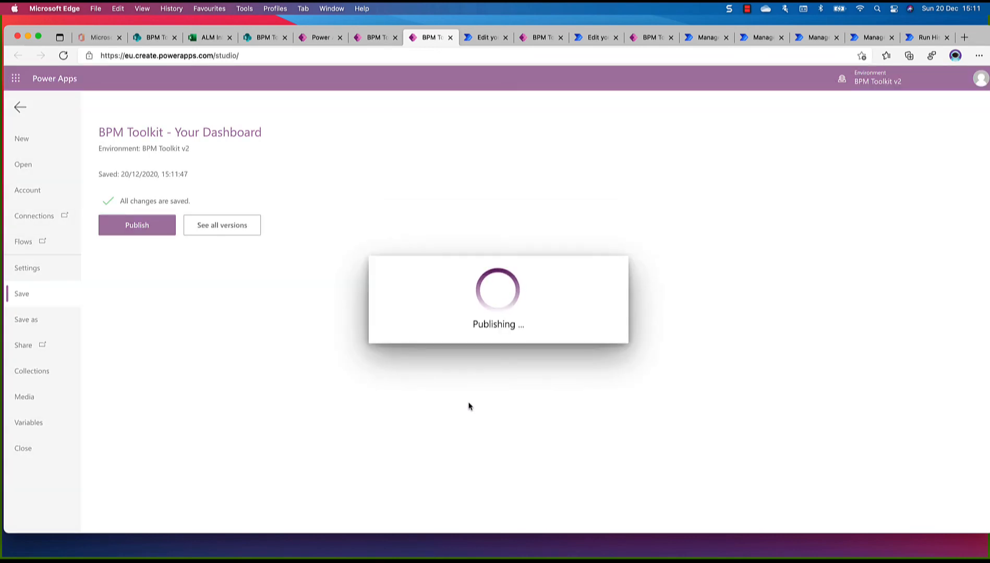
Share the Your Dashboard app with everyone in the organization as users, without sending an email invitation
click(135, 225)
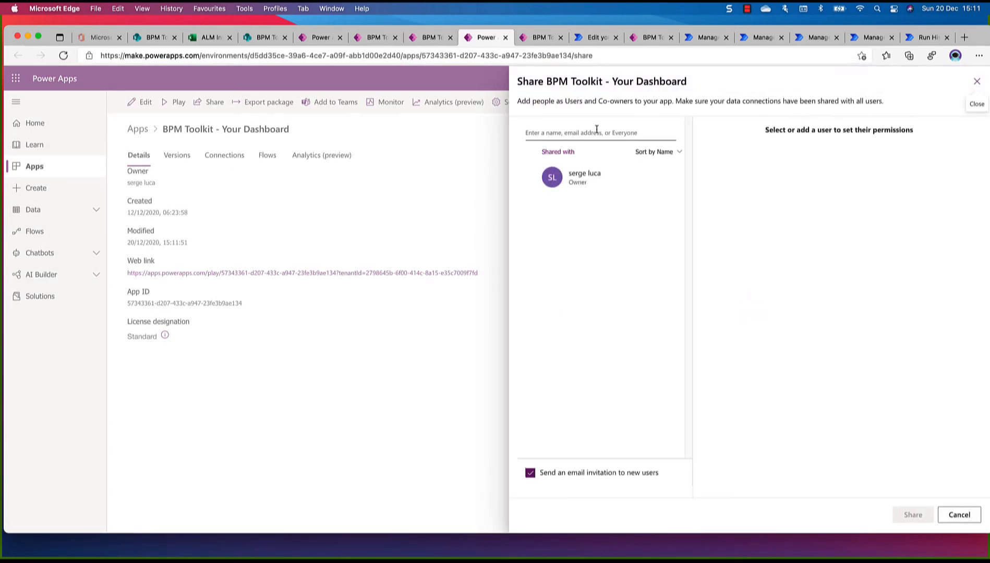
click(605, 133)
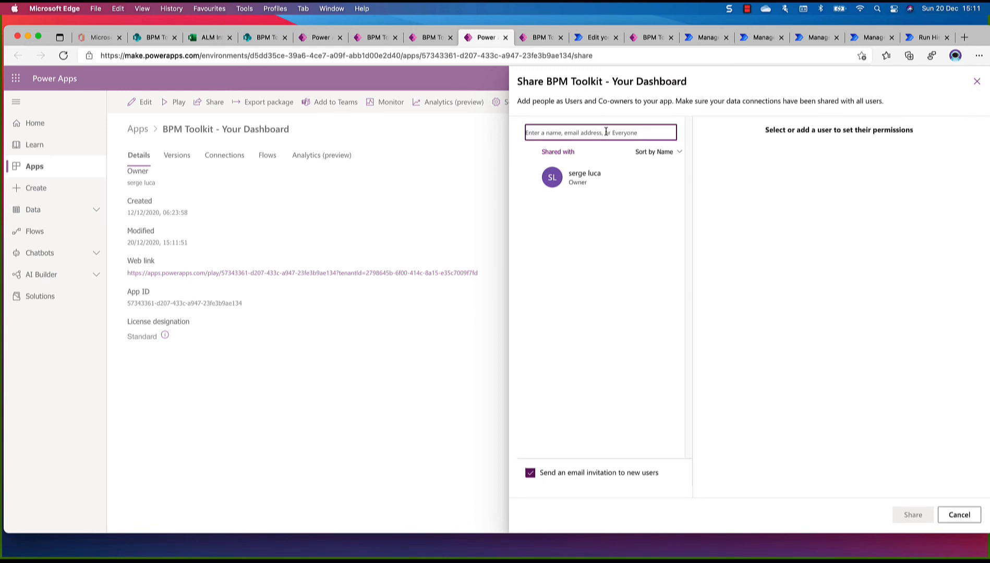
text(everyone)
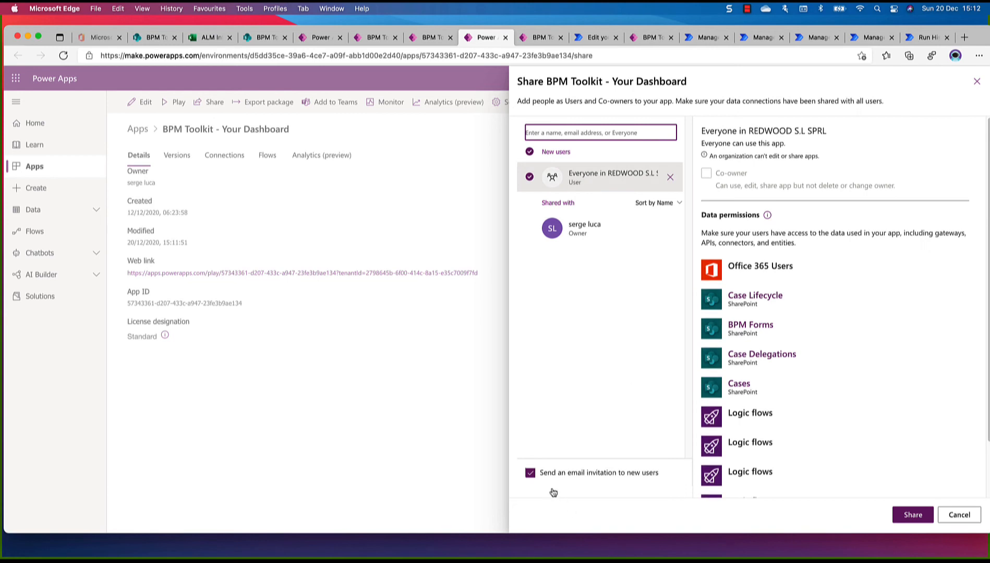
click(530, 472)
click(913, 515)
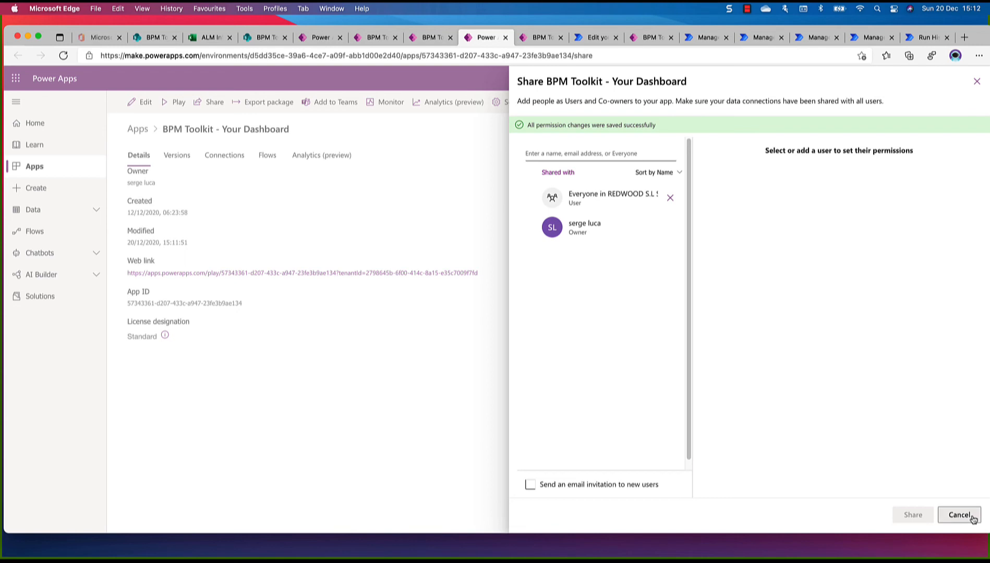
click(959, 516)
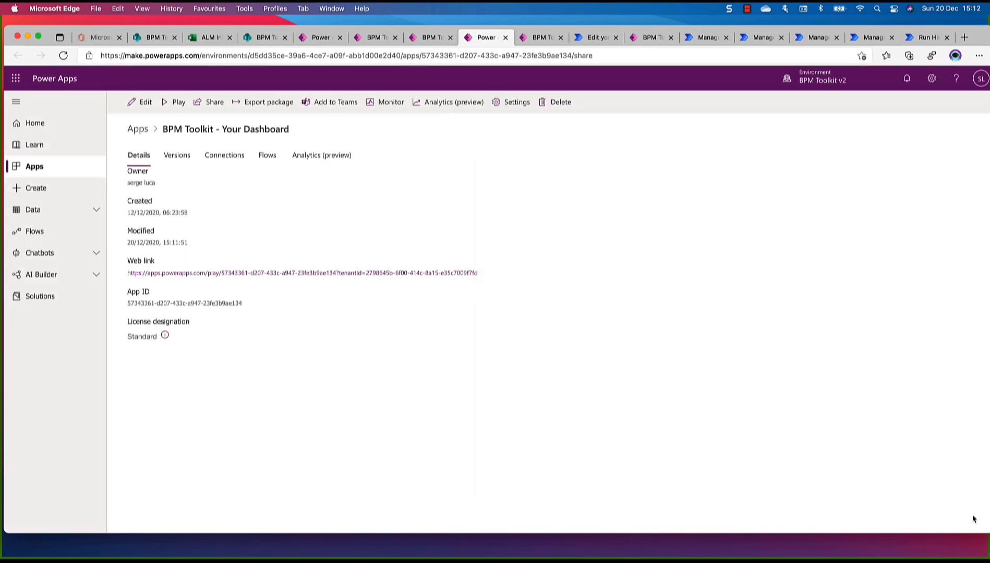
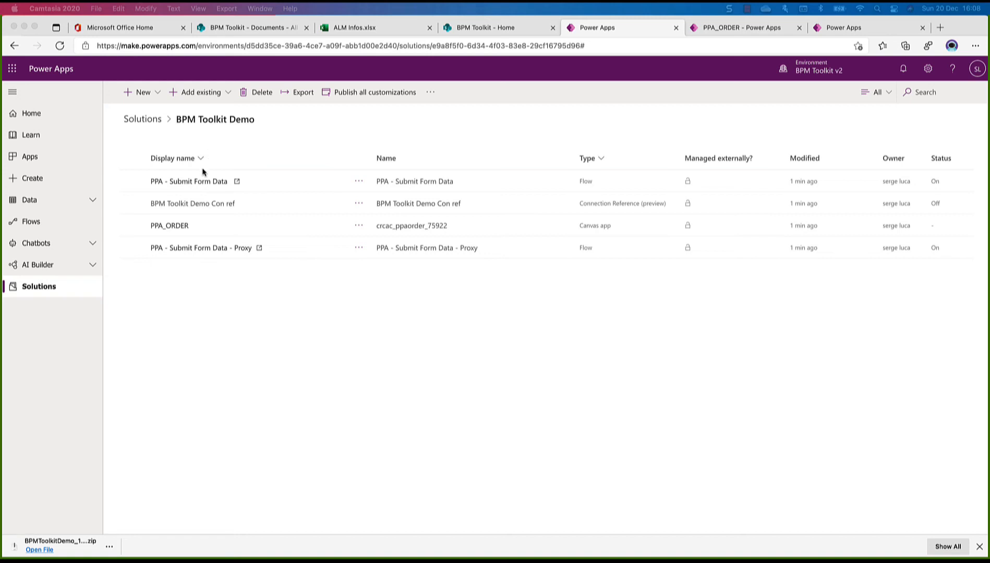
Open the PPA_ORDER canvas app from the BPM Toolkit Demo solution for editing, overriding the session that locks it
click(175, 232)
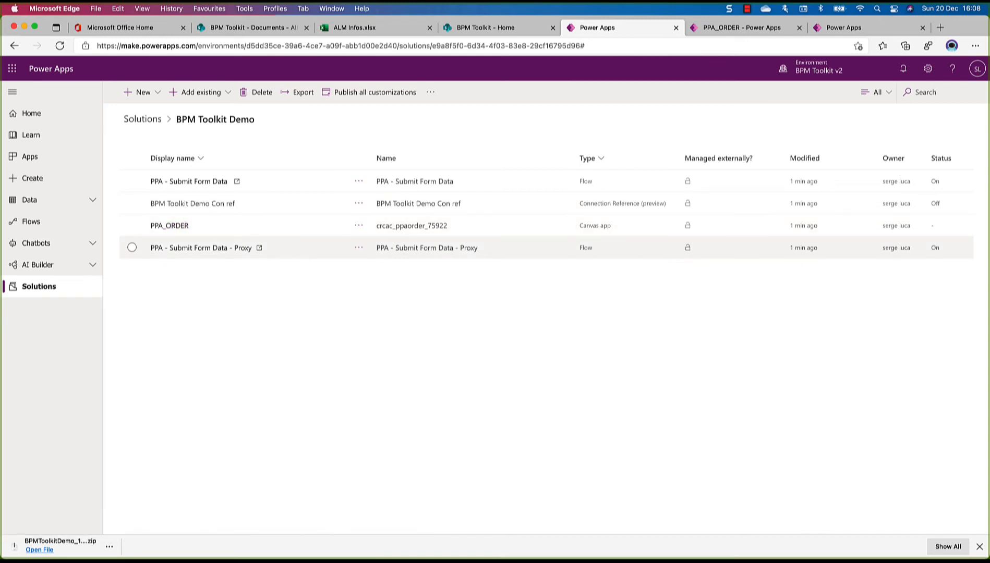
click(361, 227)
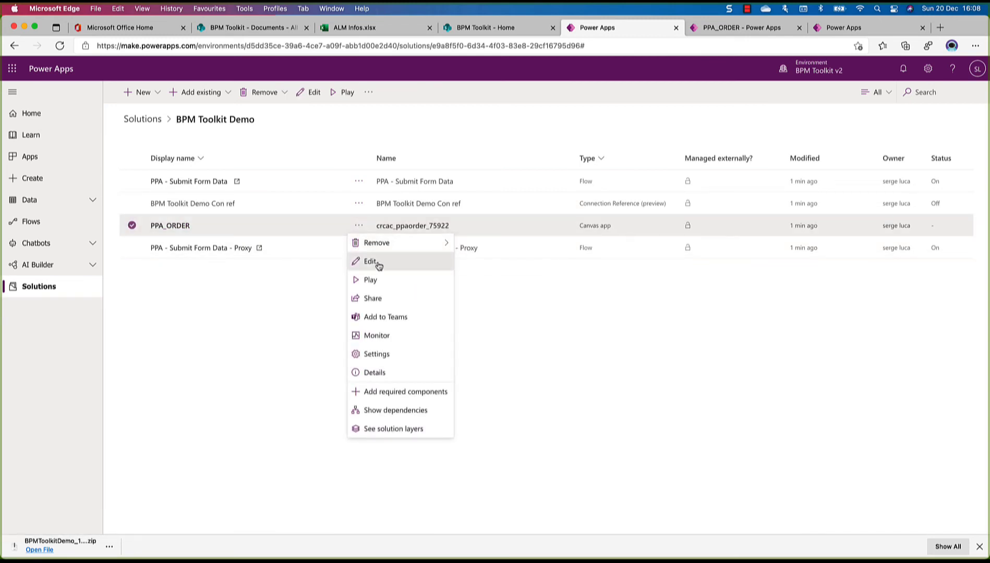
click(371, 260)
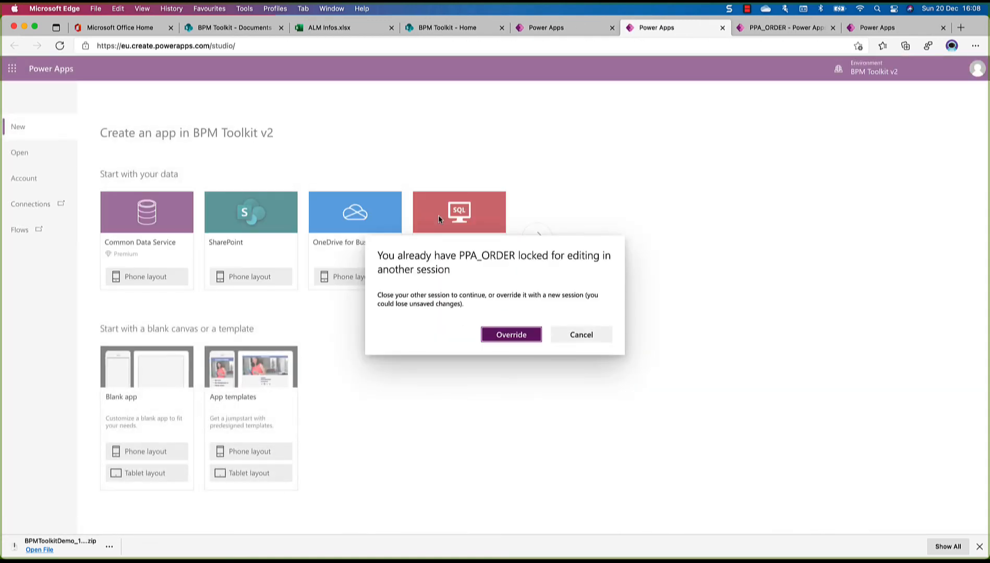
click(507, 336)
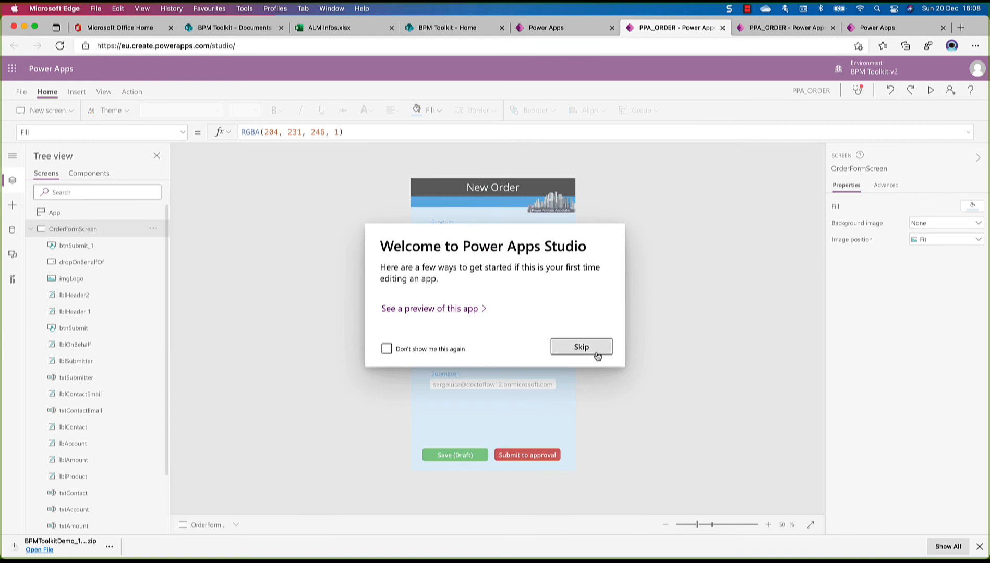
click(598, 355)
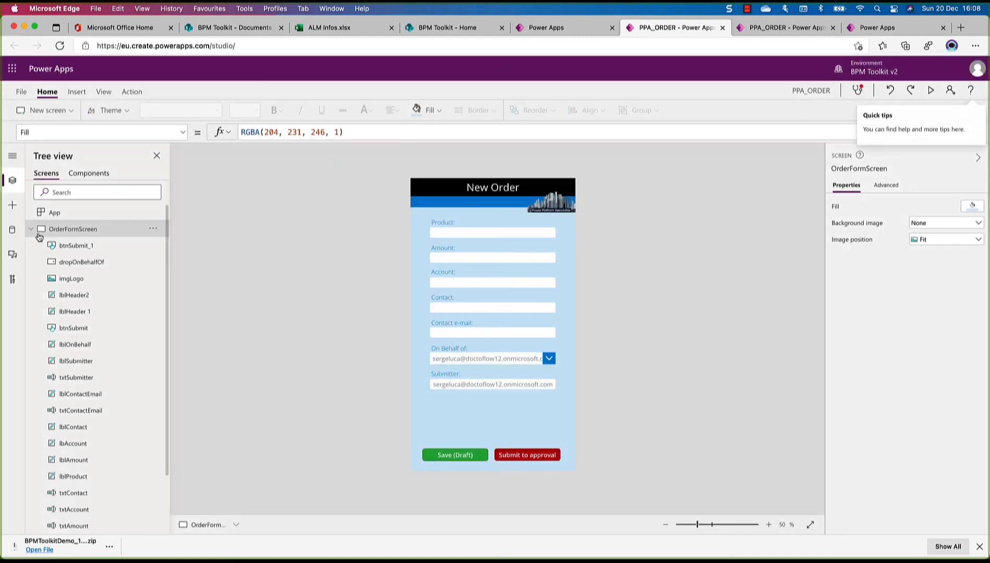
Remove the existing PPA_ORDERS SharePoint data source from the app
click(31, 229)
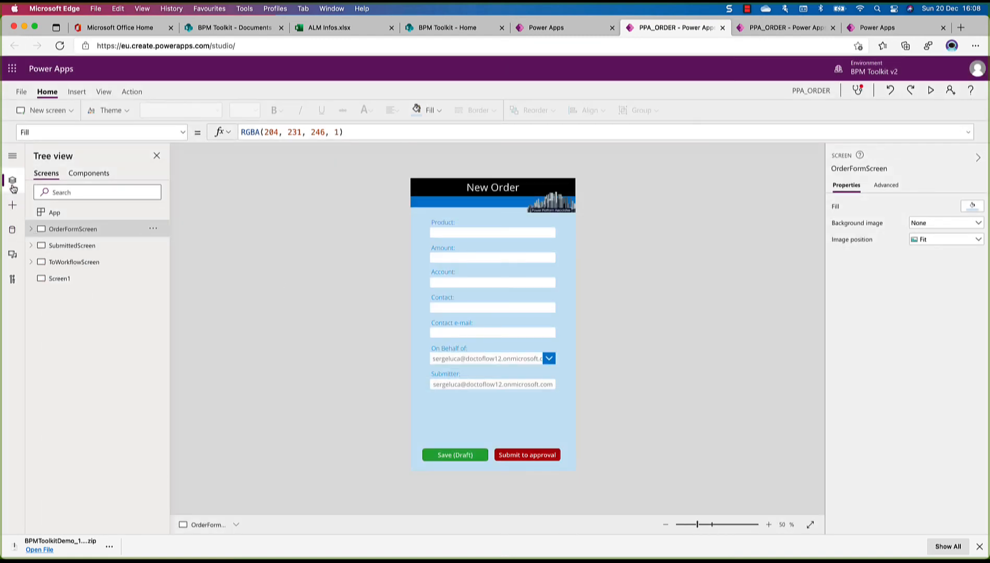
click(12, 231)
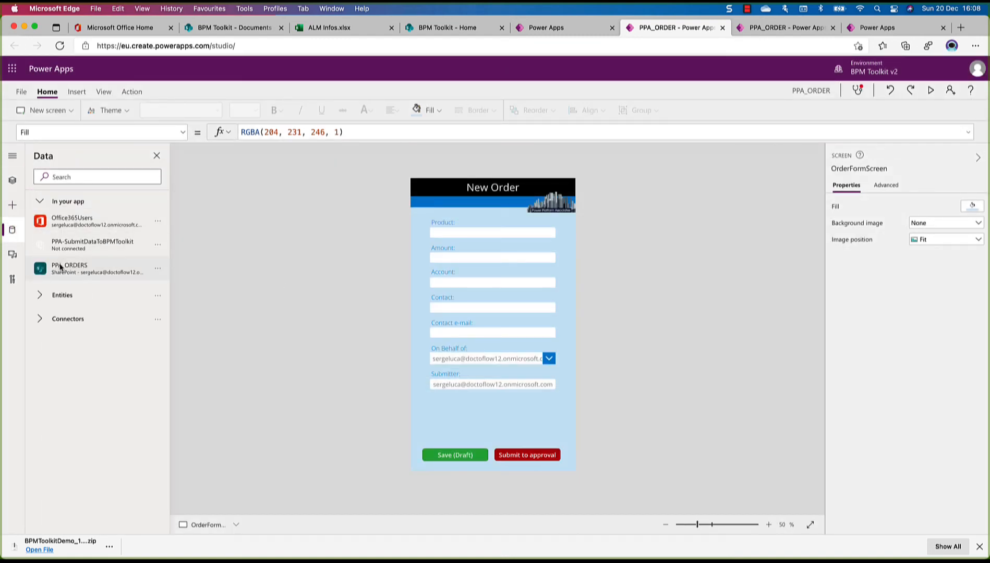
click(159, 270)
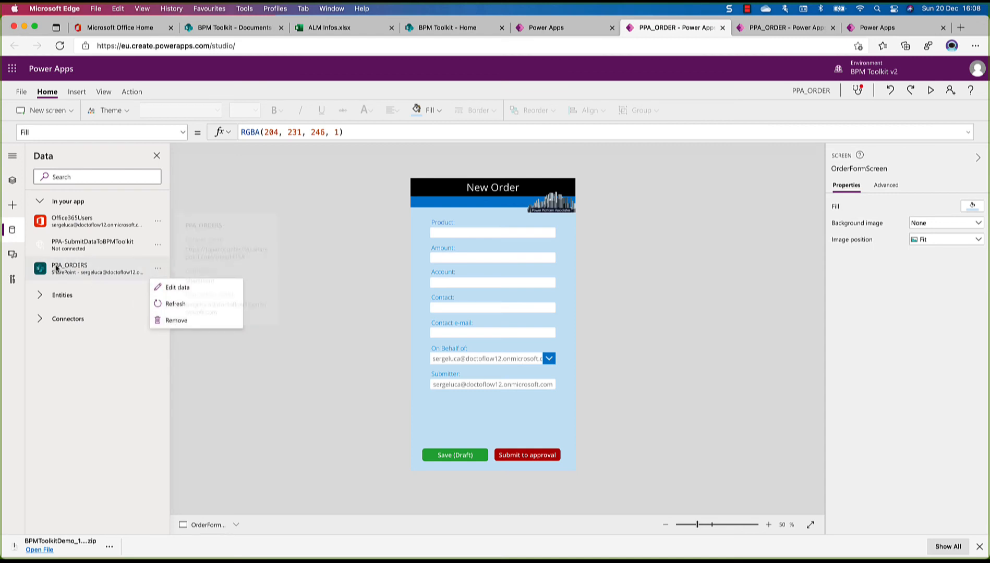
mouse_move(60, 269)
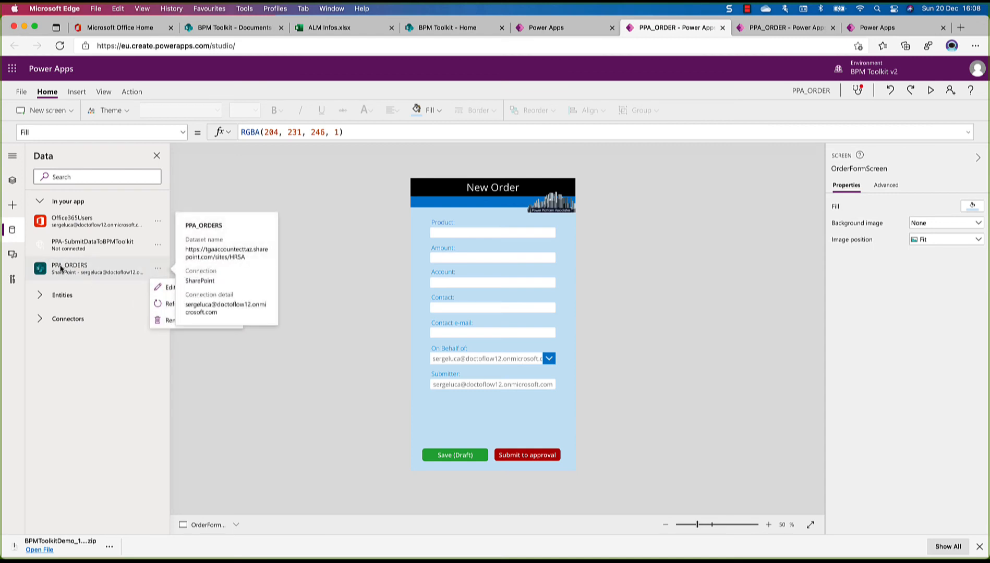
click(171, 321)
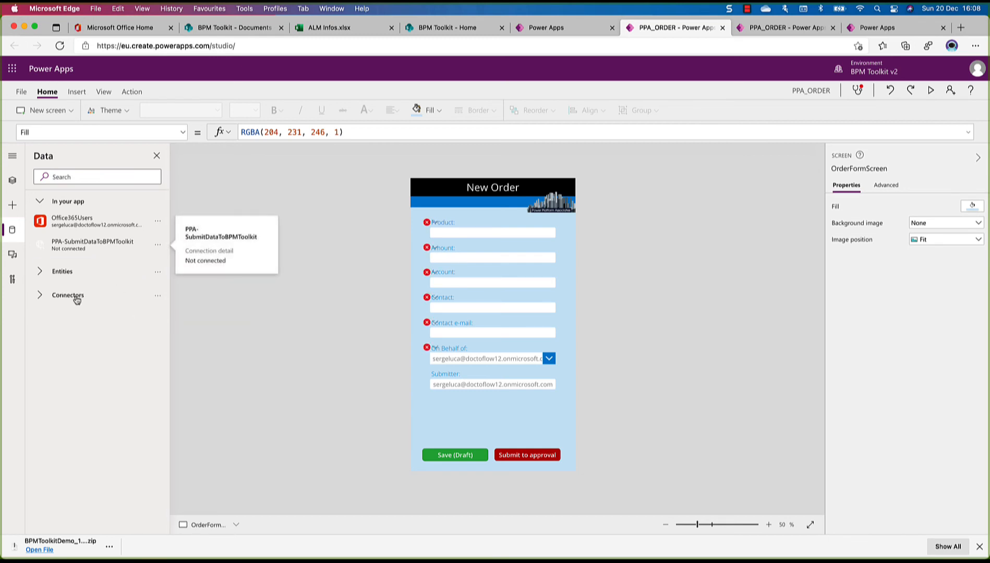
click(70, 296)
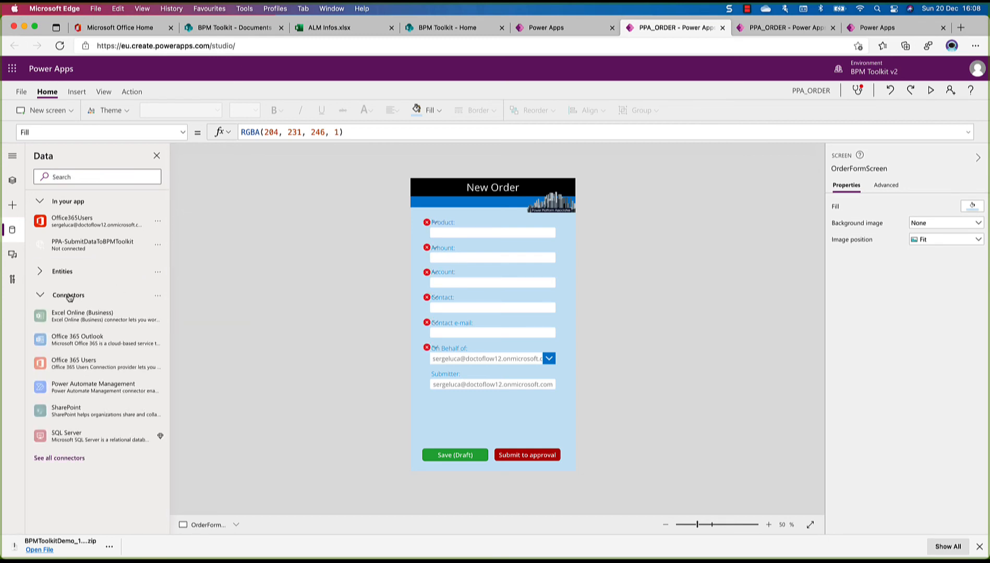
click(84, 411)
click(214, 456)
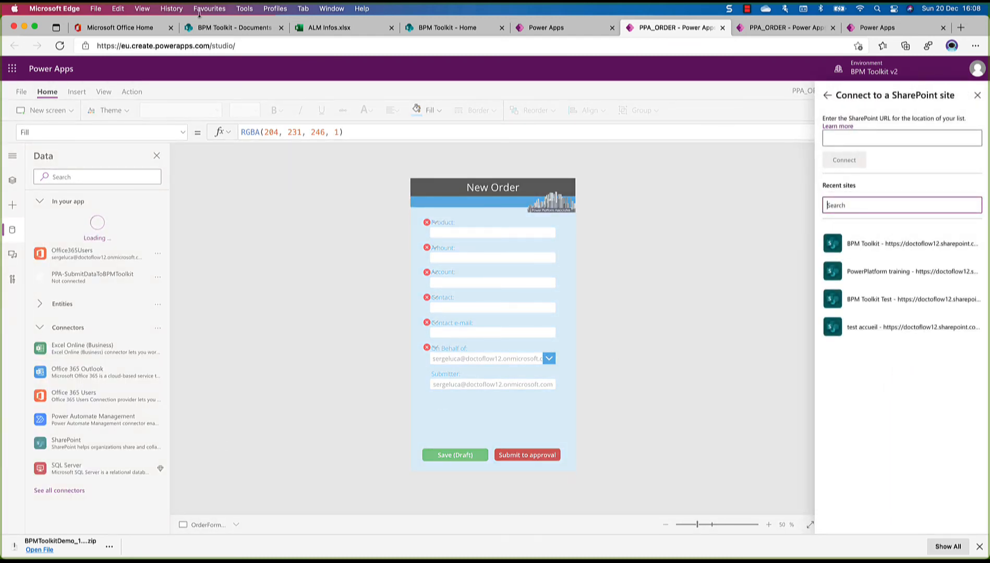
click(215, 28)
right_click(222, 50)
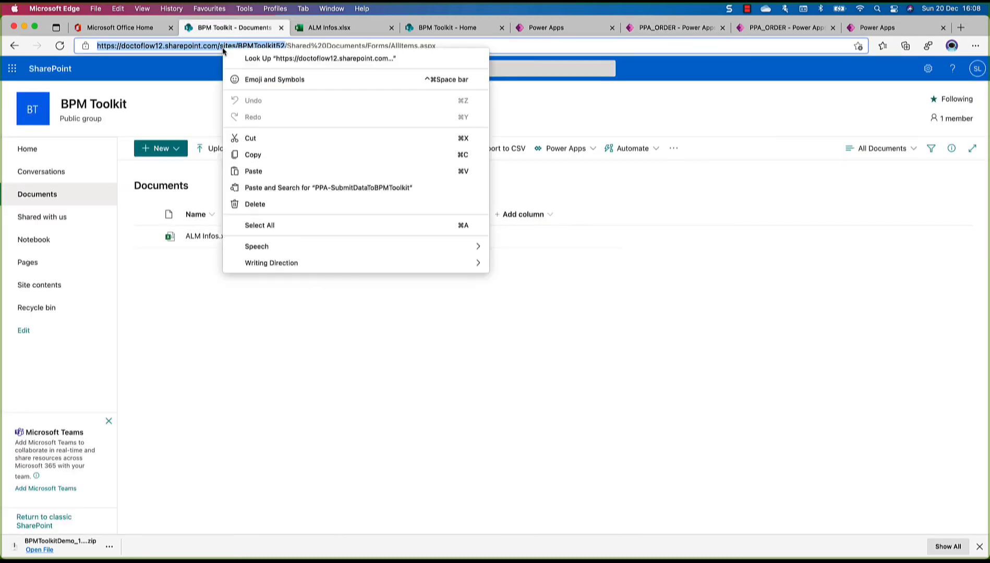
click(277, 155)
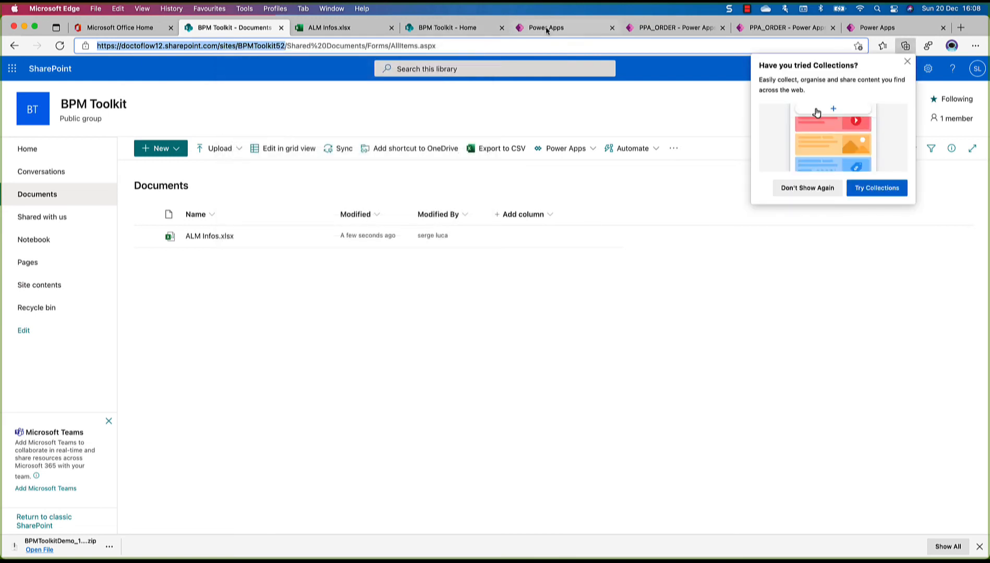
Return to the PPA_ORDER app being edited and connect it to the SharePoint site using the copied BPMToolkit52 URL
click(545, 29)
click(657, 29)
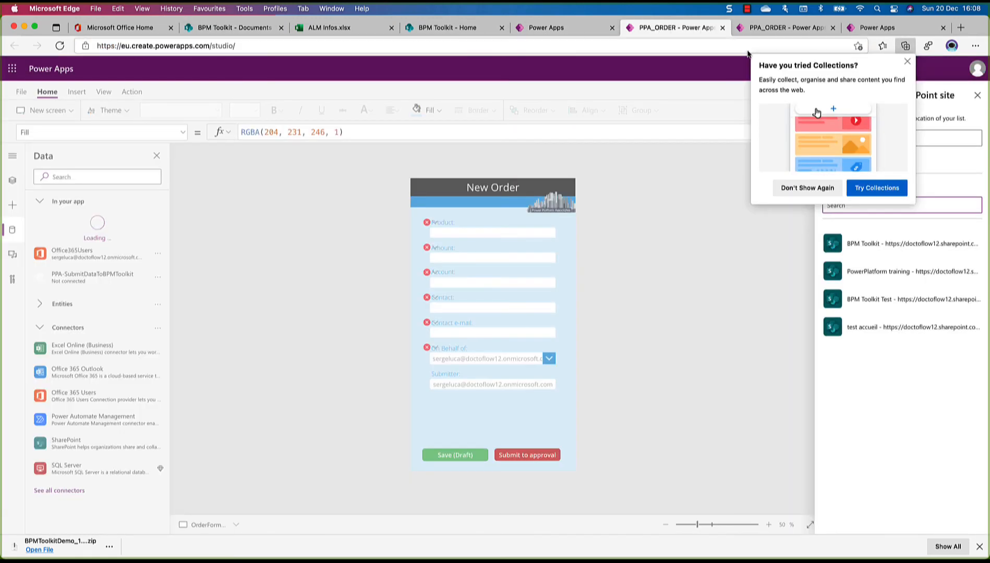
click(803, 28)
click(851, 29)
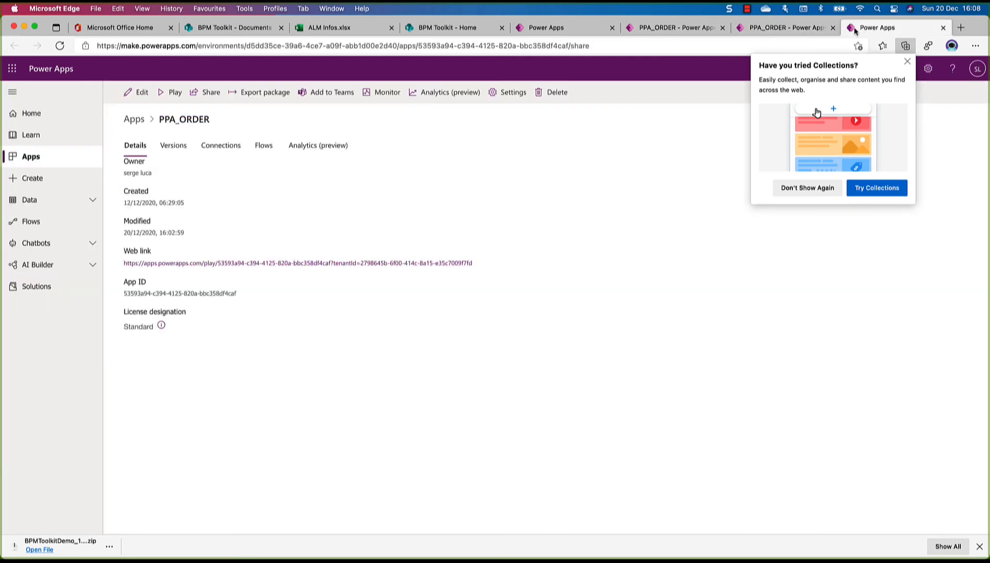
click(671, 28)
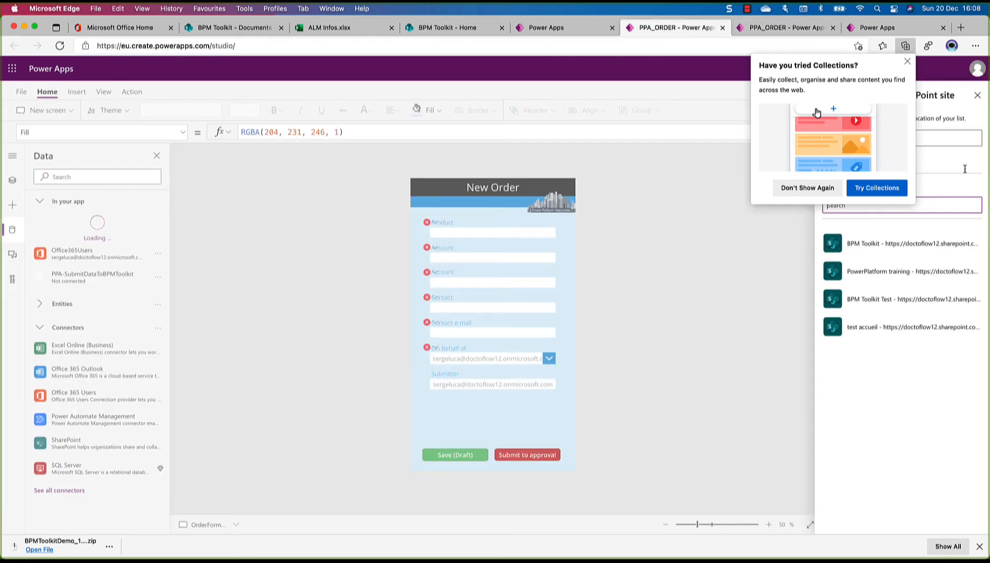
click(907, 62)
click(868, 133)
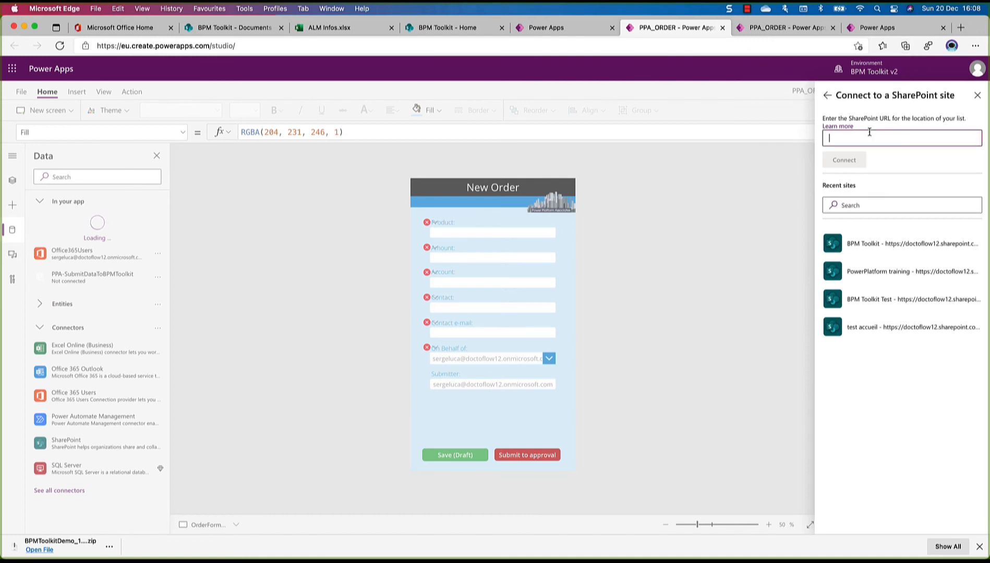
key(super+v)
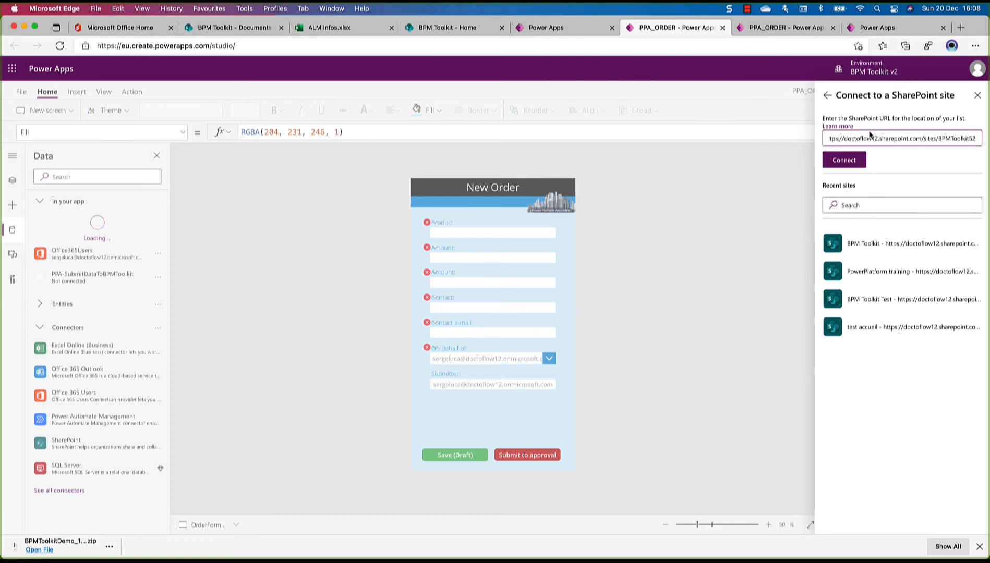
click(844, 160)
Add the PPA_ORDERS list from the connected SharePoint site as the app's data source
click(849, 291)
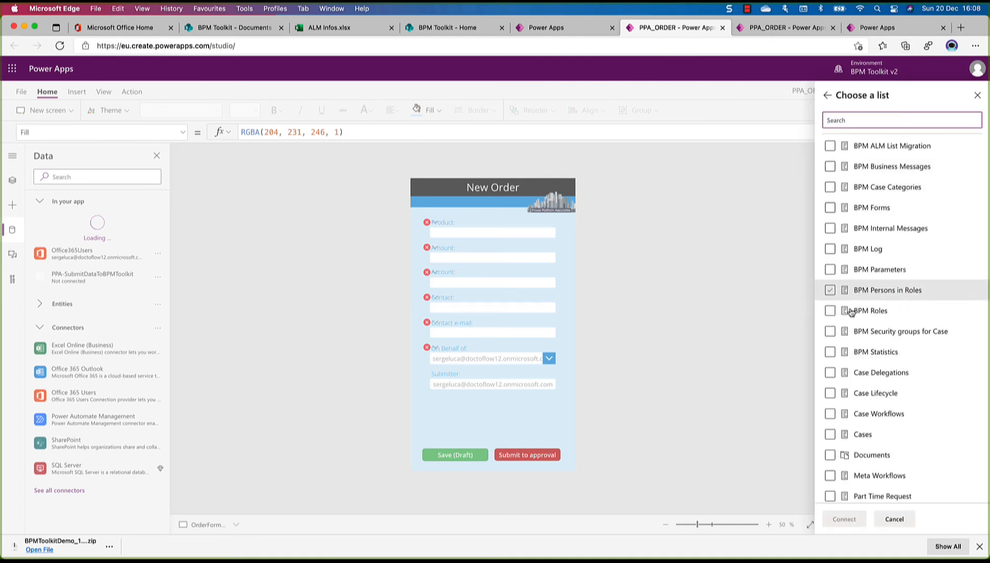
scroll(858, 393, down, 2)
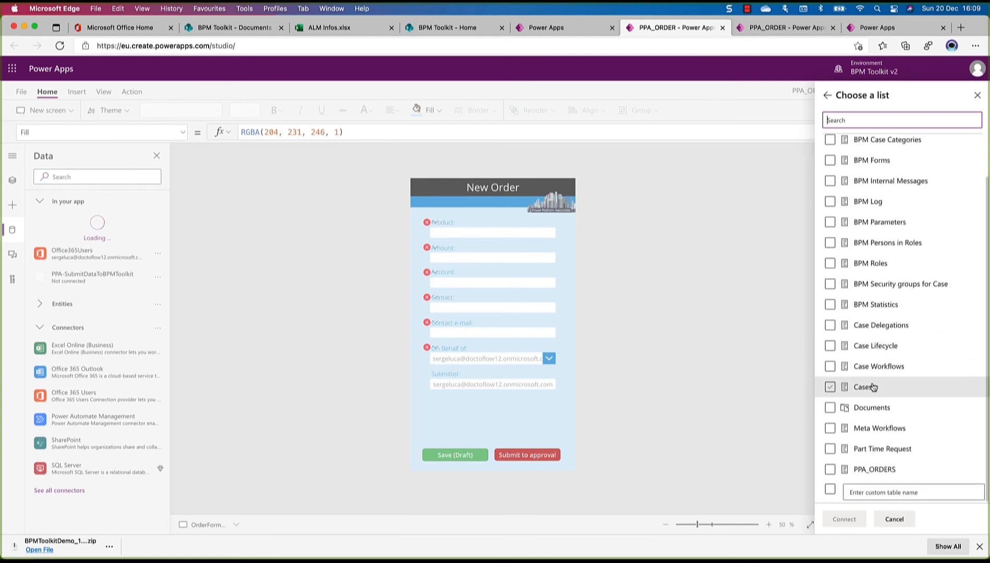
click(830, 469)
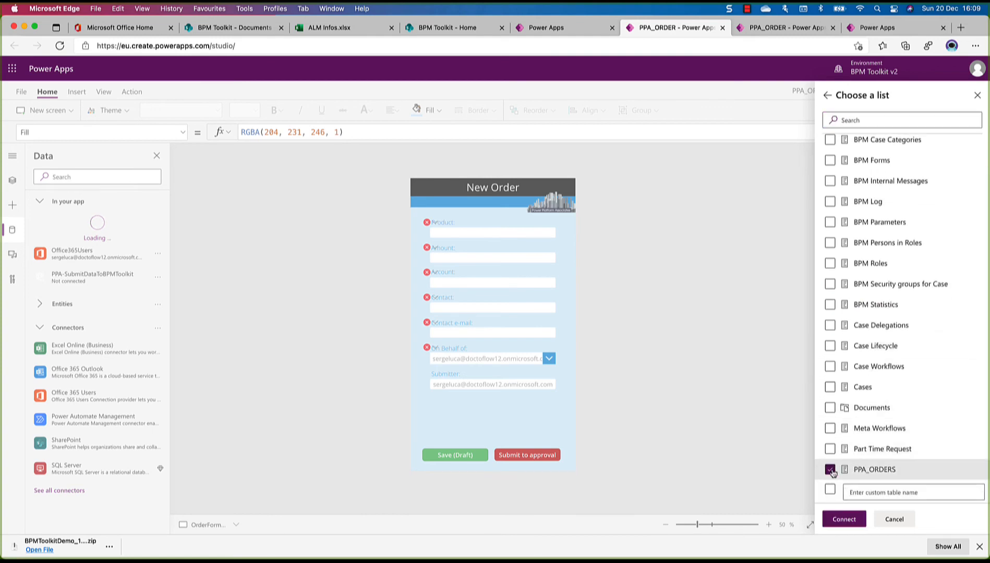
click(844, 519)
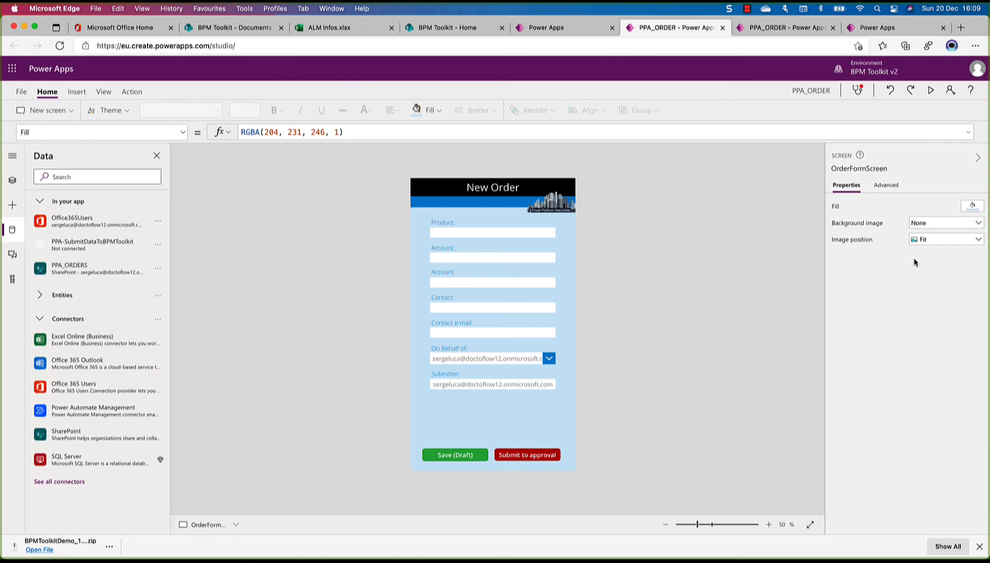
Remove the disconnected PPA-SubmitDataToBPMToolkit flow from the app's data sources
mouse_move(67, 249)
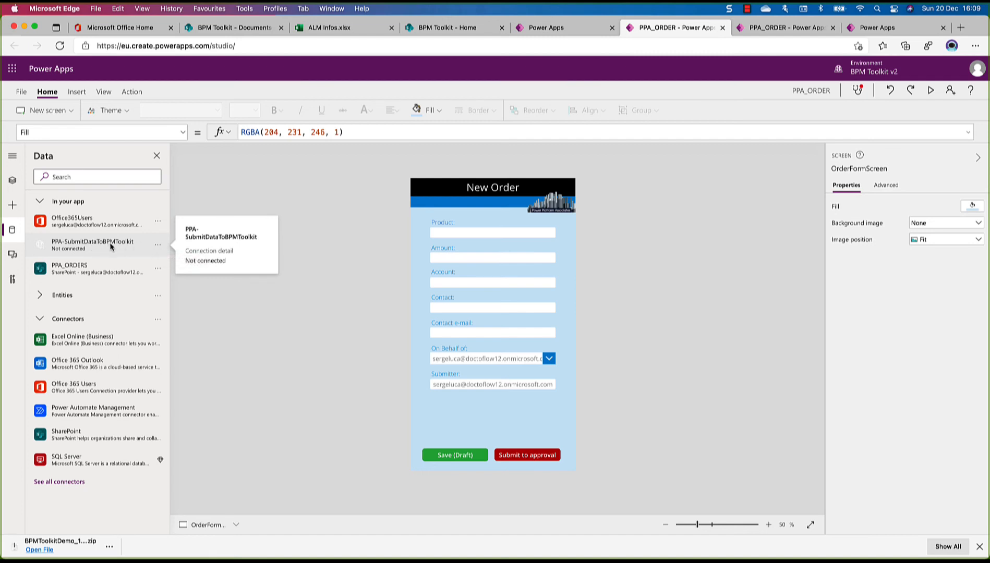
click(159, 250)
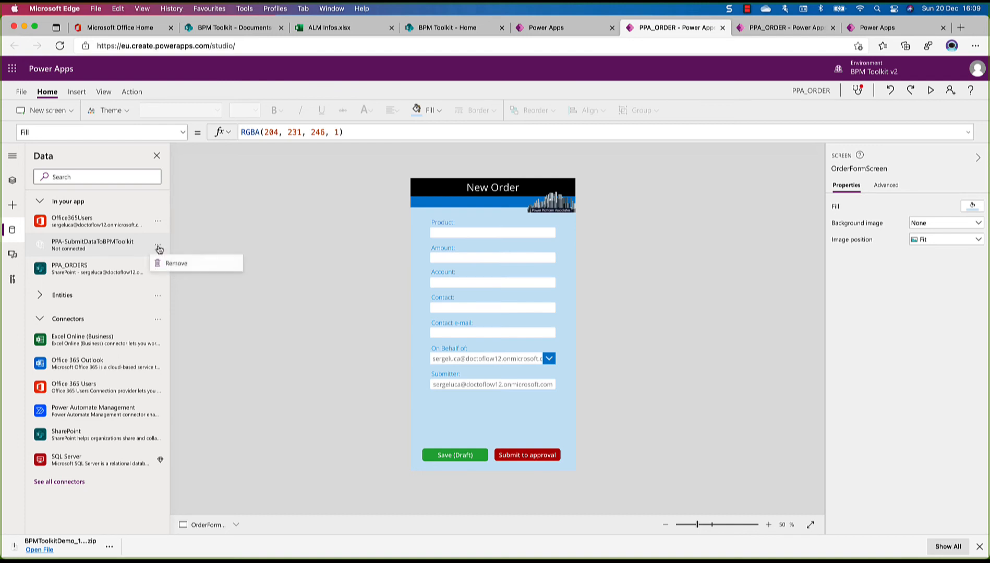
click(169, 264)
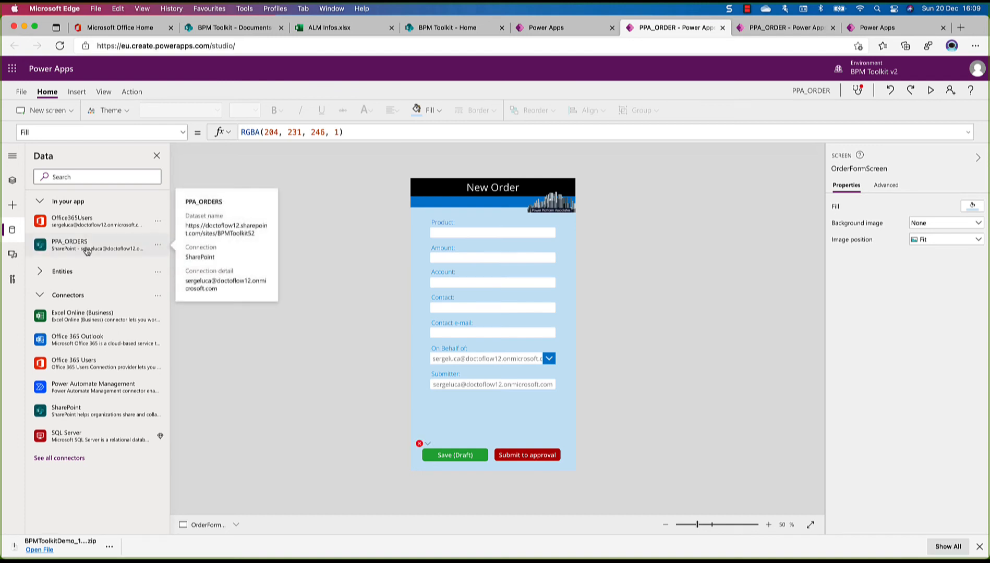
Check the full name of the PPA - Submit Form Data - Proxy flow, add it to Screen1's OnVisible action, and return to OrderFormScreen
click(12, 181)
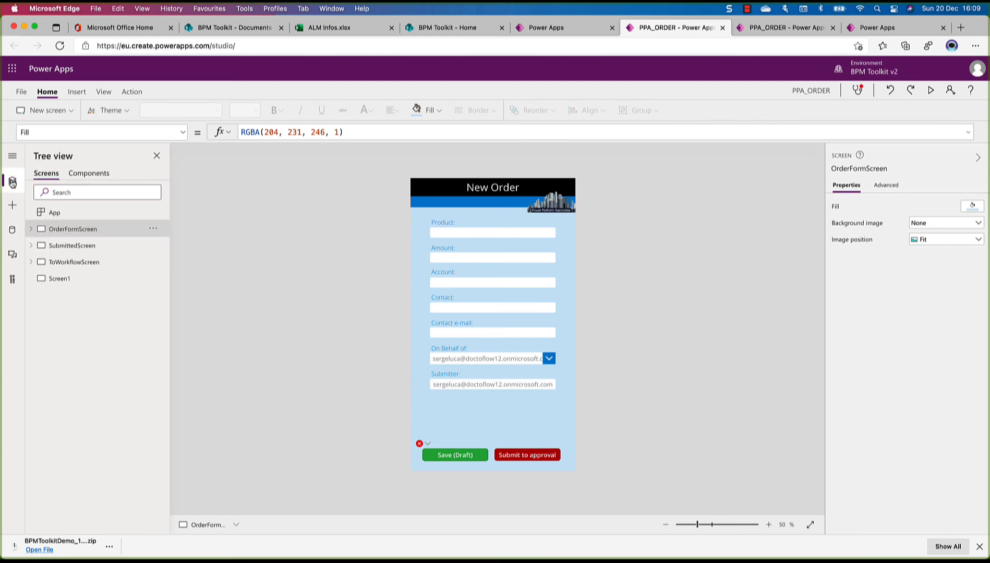
click(60, 279)
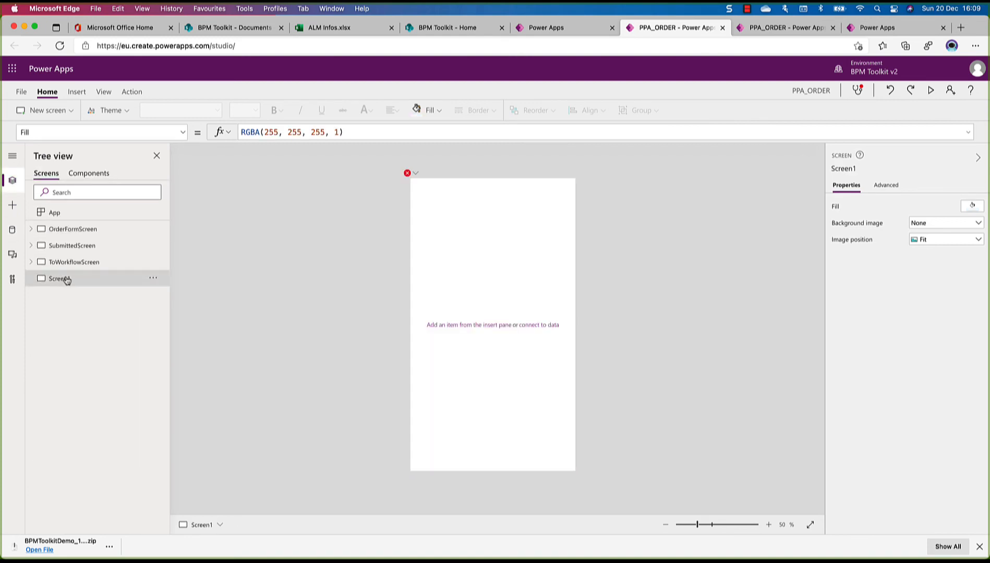
click(131, 91)
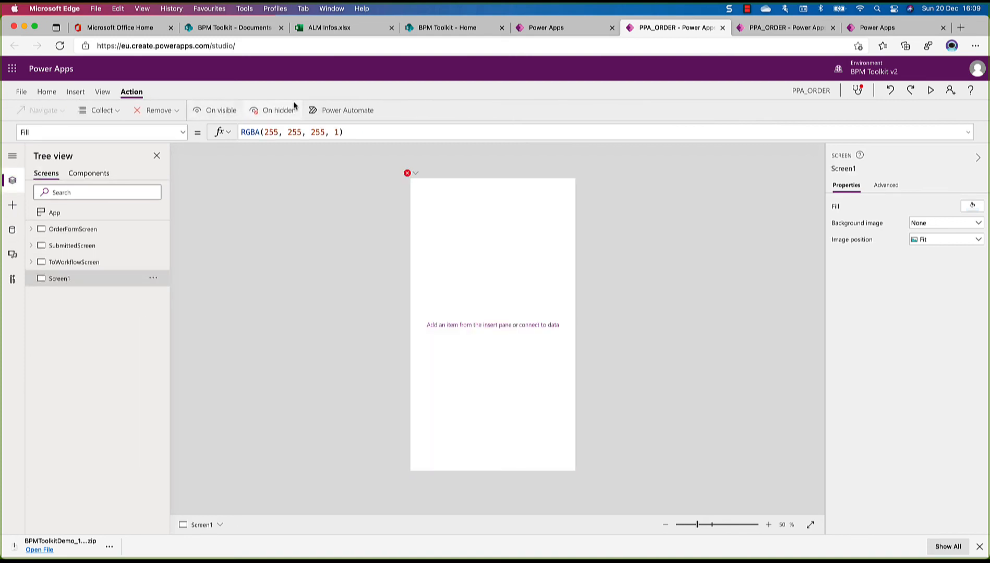
click(359, 110)
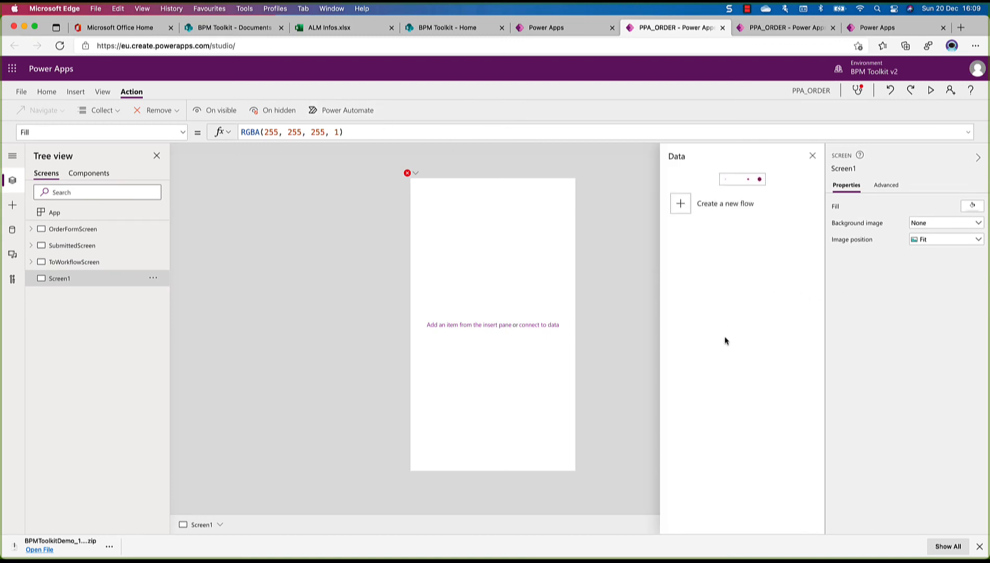
scroll(725, 338, down, 2)
scroll(726, 341, down, 15)
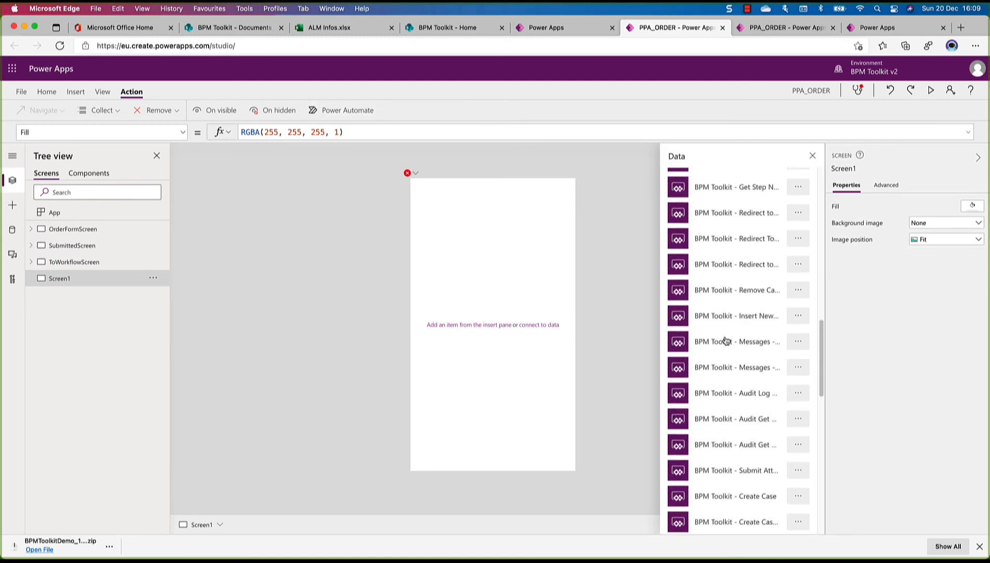
scroll(726, 341, down, 2)
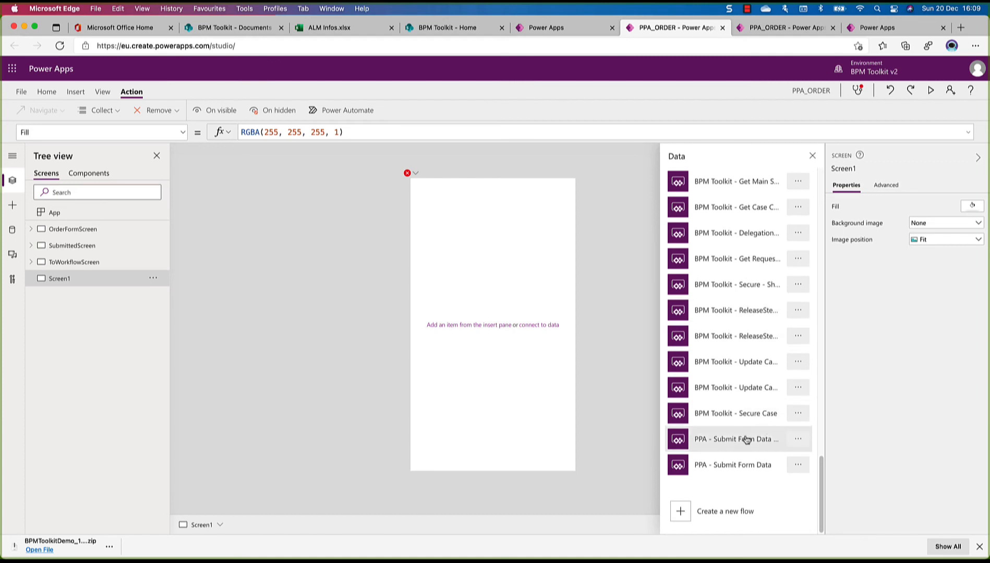
click(799, 440)
click(811, 458)
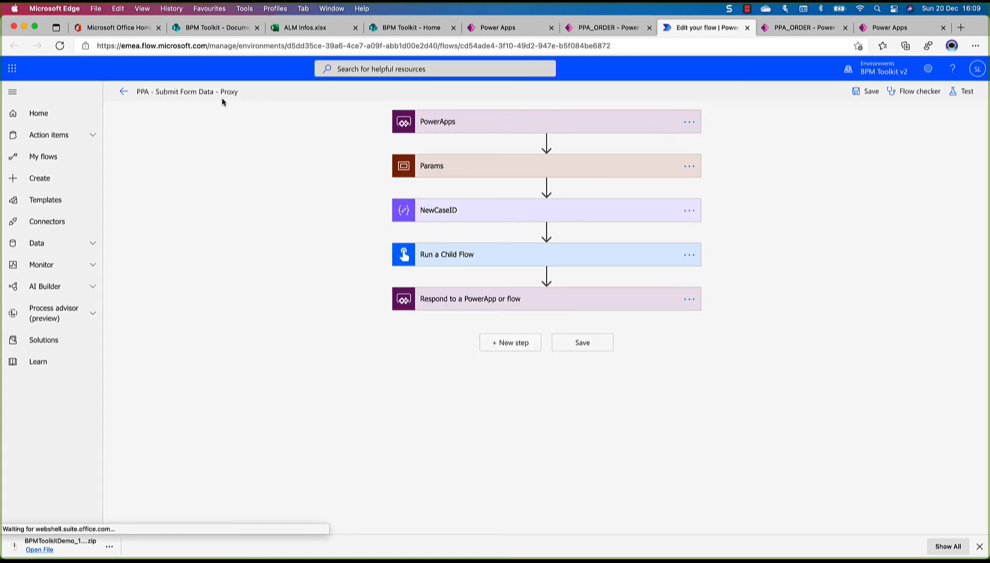
click(748, 28)
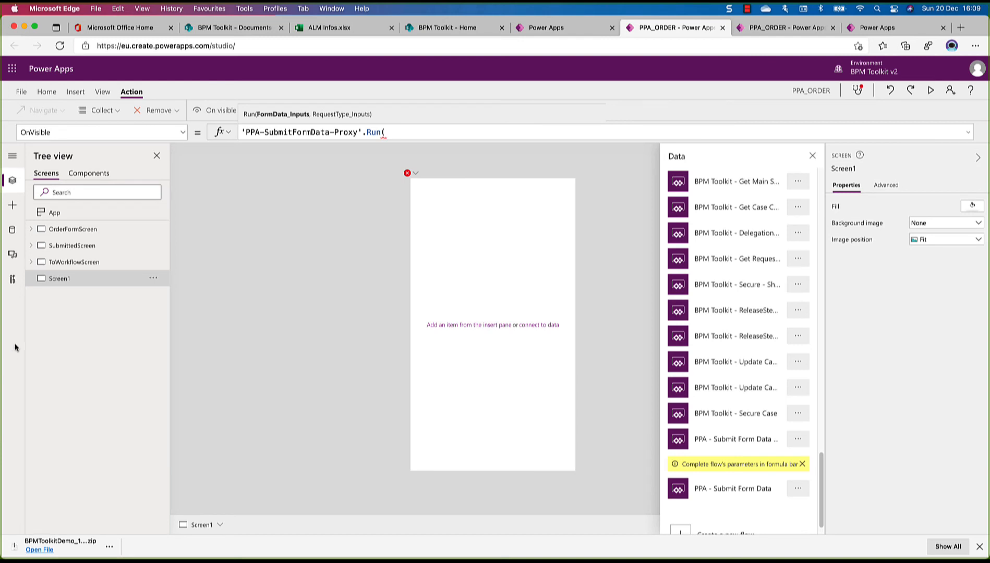
click(63, 235)
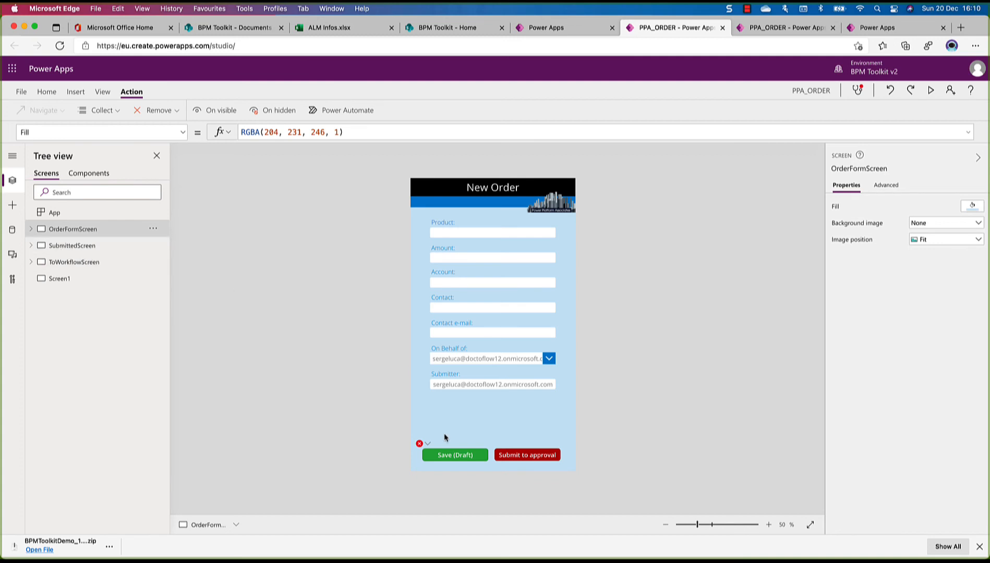
Replace the PPA-SubmitDataToBPMToolkit call with 'PPA-SubmitFormData-Proxy'.Run in the OnSelect formula of OrderFormScreen's Save (Draft) button
mouse_move(426, 448)
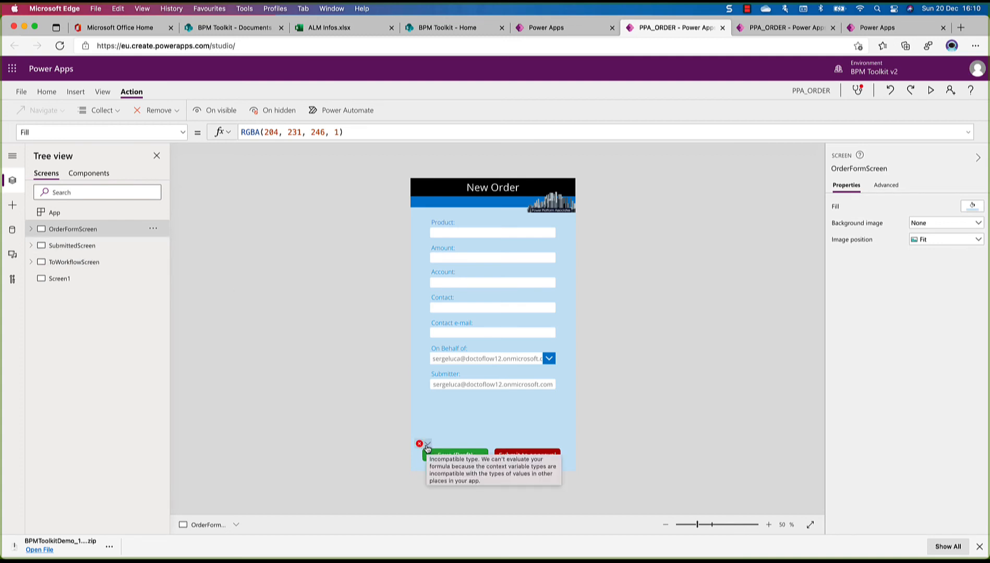
click(428, 445)
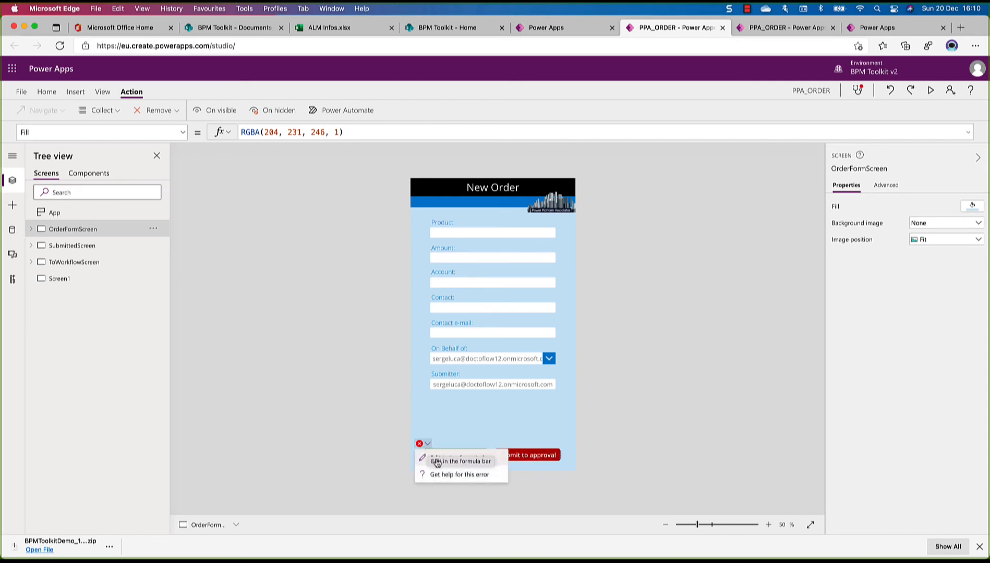
click(437, 459)
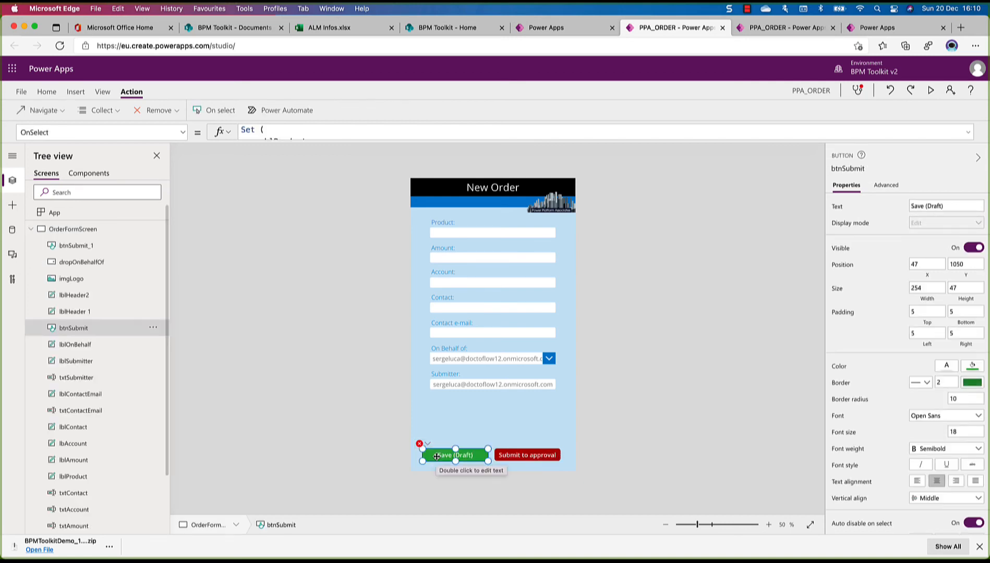
drag(369, 148, 362, 377)
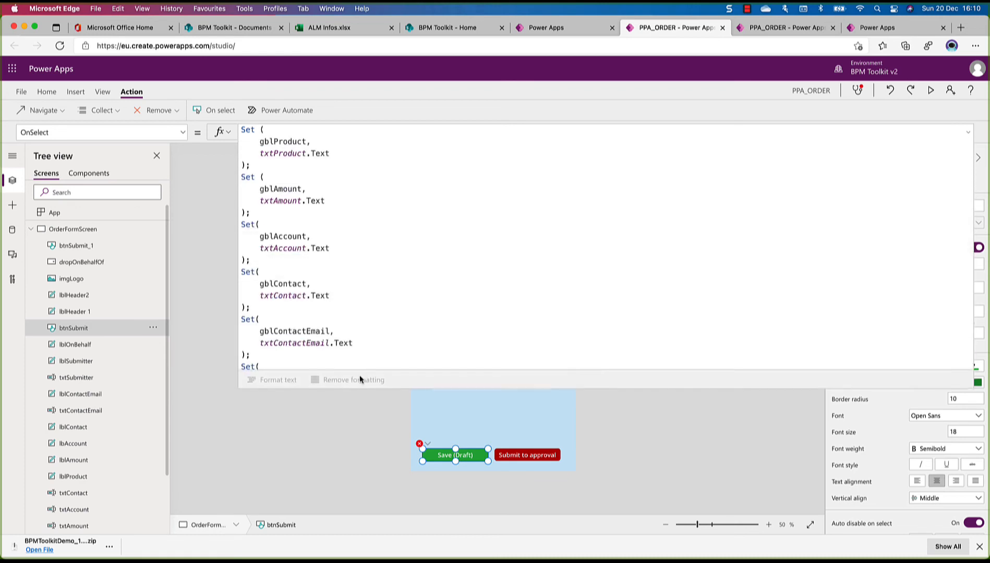
scroll(401, 237, down, 3)
scroll(401, 238, down, 10)
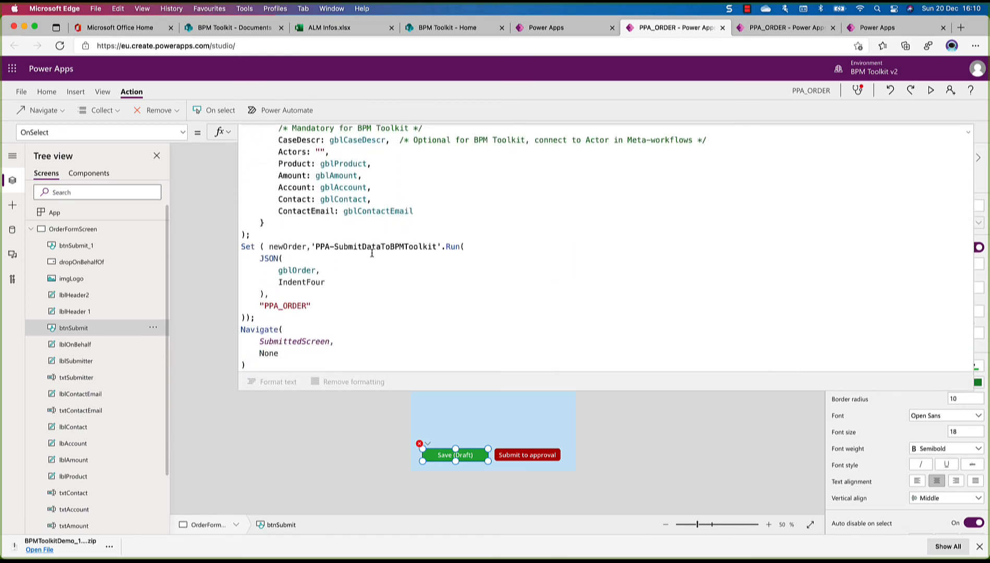
click(372, 252)
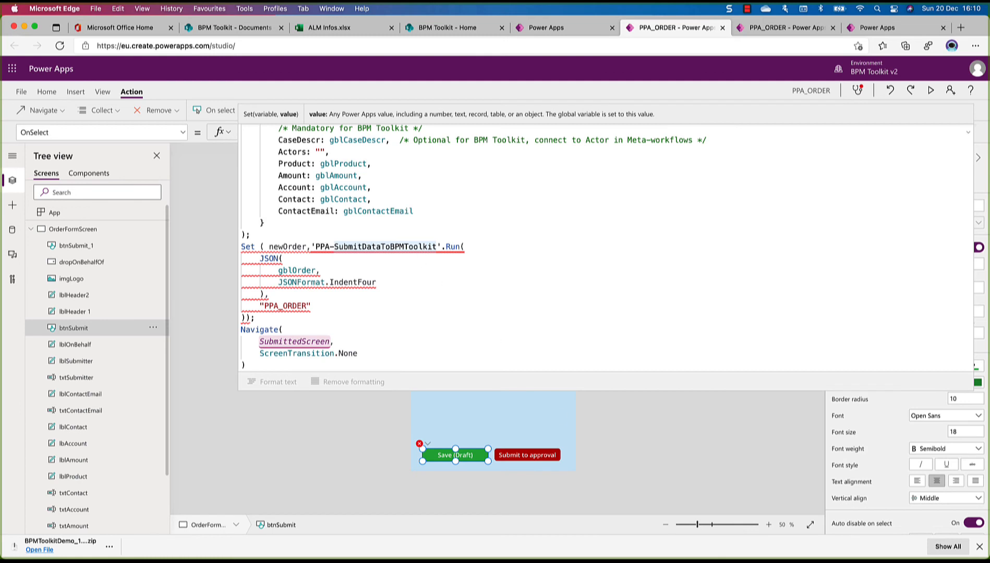
key(super+alt+2)
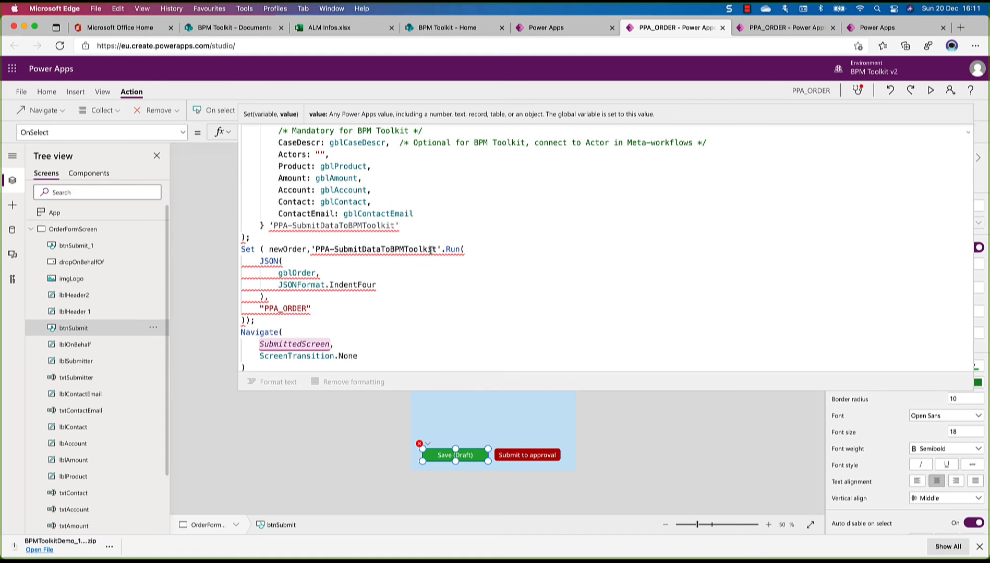
drag(438, 249, 316, 250)
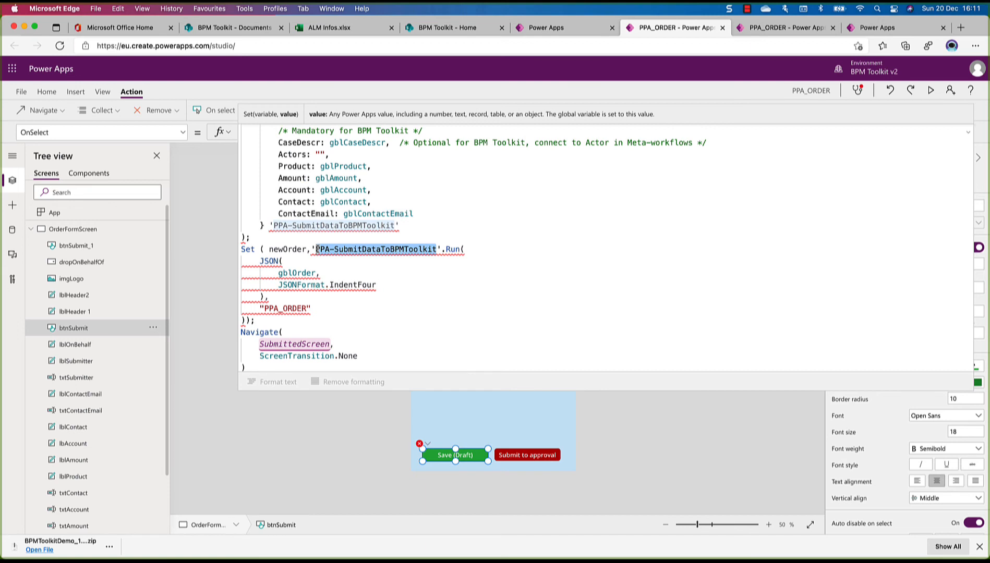
key(BackSpace)
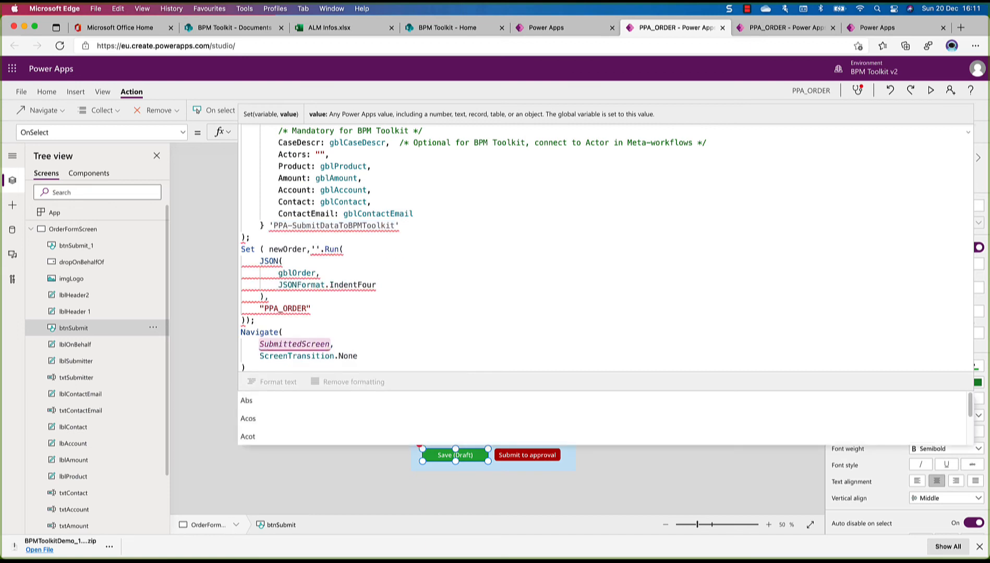
text(PP)
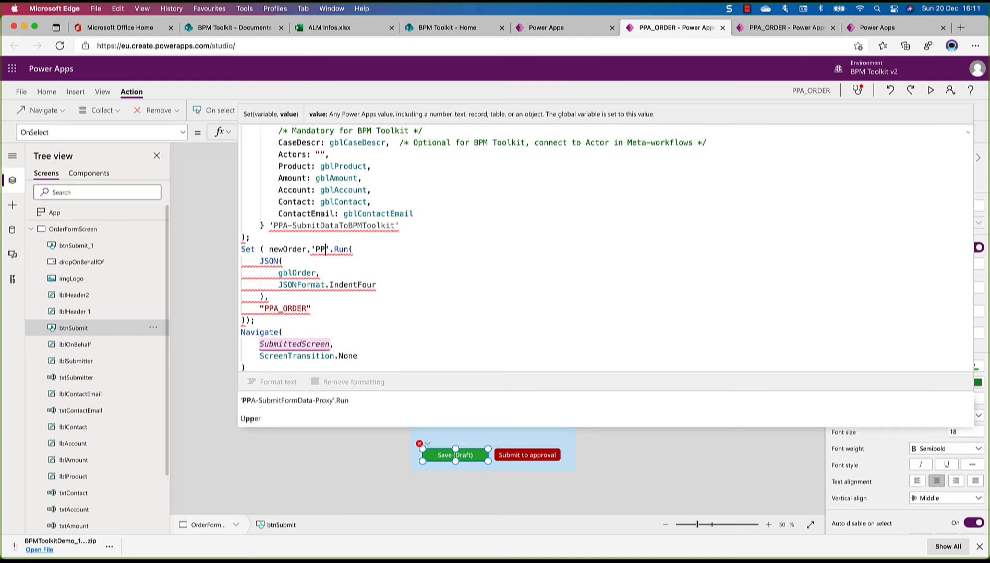
click(274, 401)
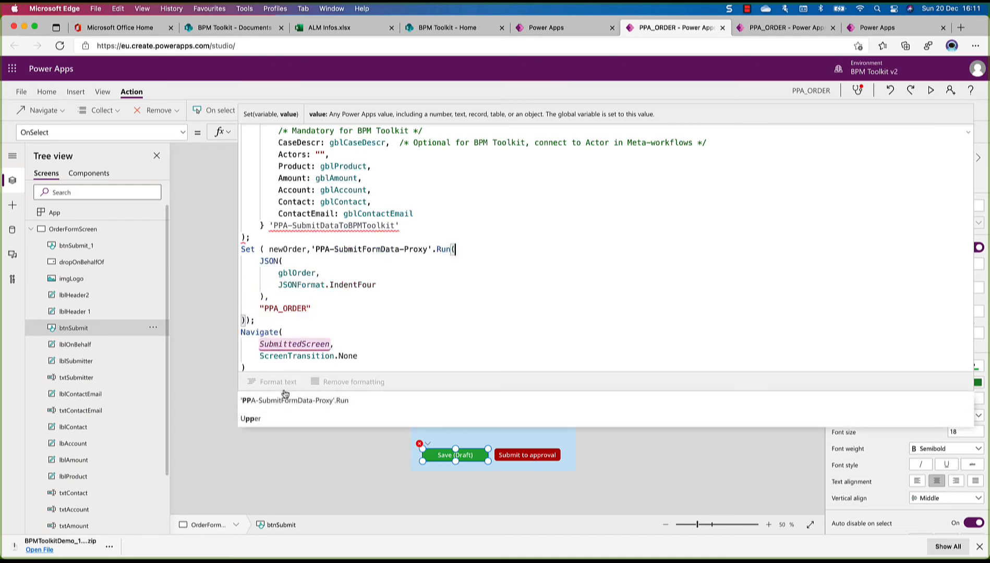
Delete the stray 'PPA-SubmitDataToBPMToolkit' text after the record's closing brace in the Save (Draft) formula
click(390, 286)
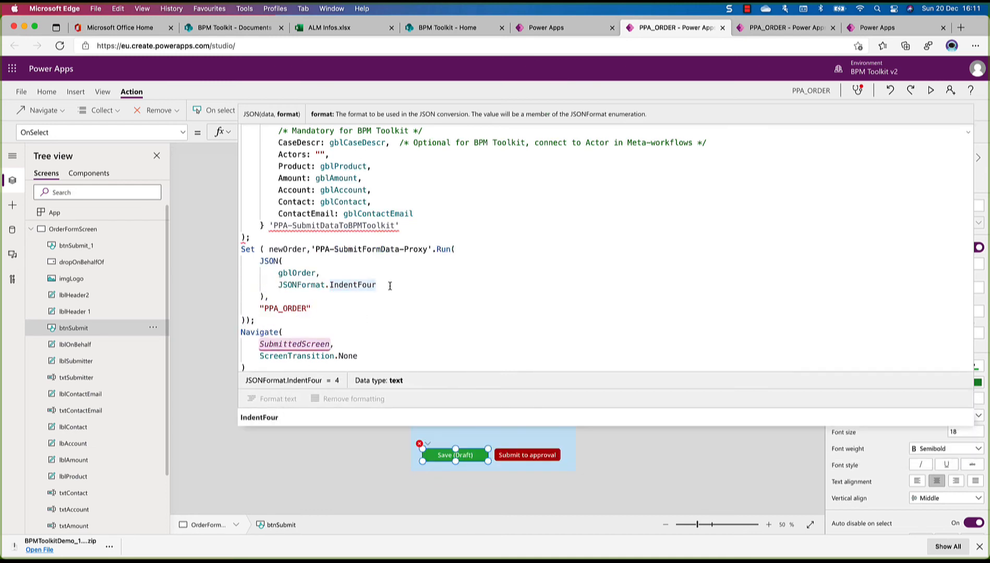
drag(270, 225, 404, 226)
key(BackSpace)
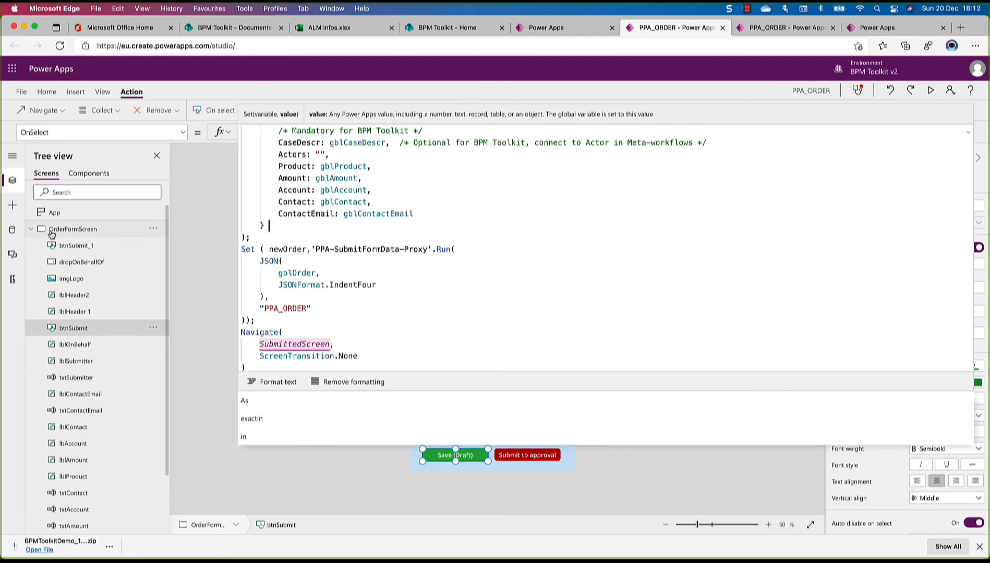
Switch to ToWorkflowScreen and open the OnSelect formula of its Save & Send to approval button at the flow call
click(32, 230)
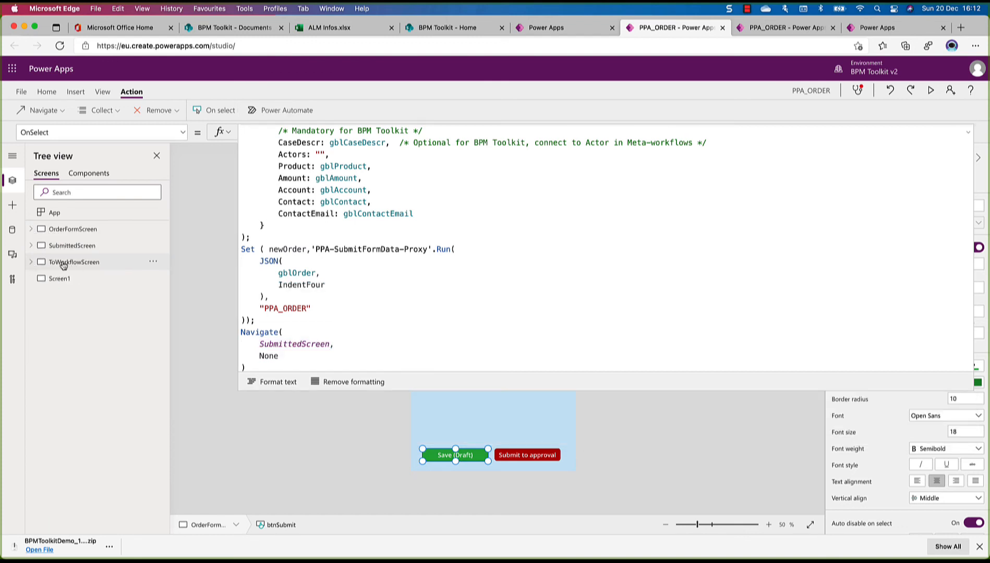
click(72, 265)
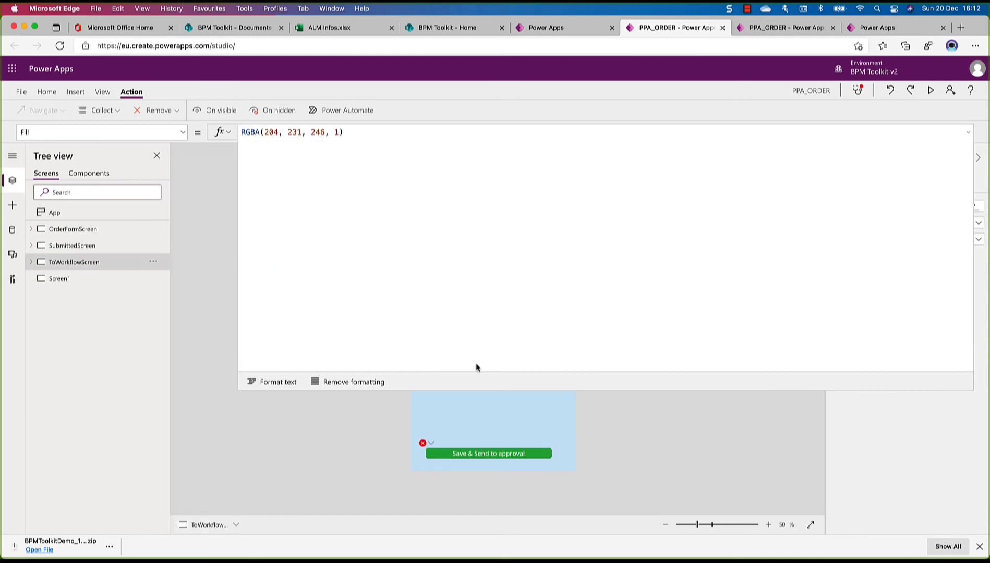
drag(482, 389, 466, 153)
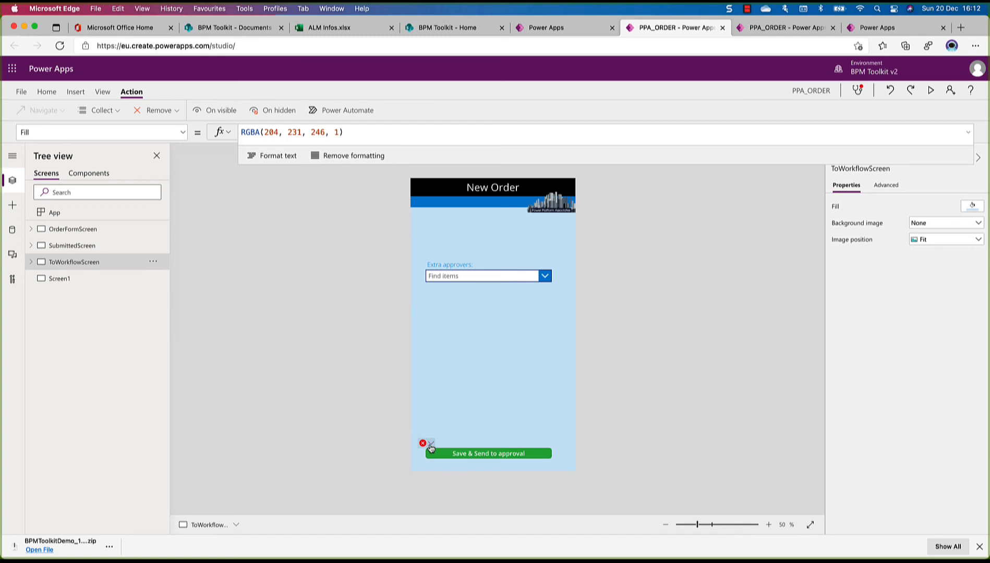
click(431, 445)
click(440, 456)
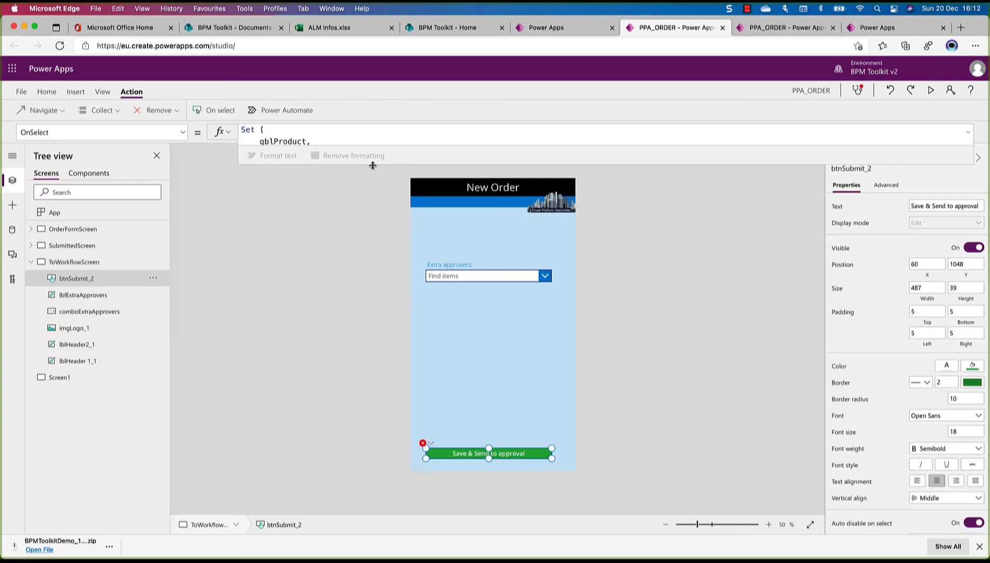
drag(373, 168, 345, 463)
scroll(398, 308, down, 10)
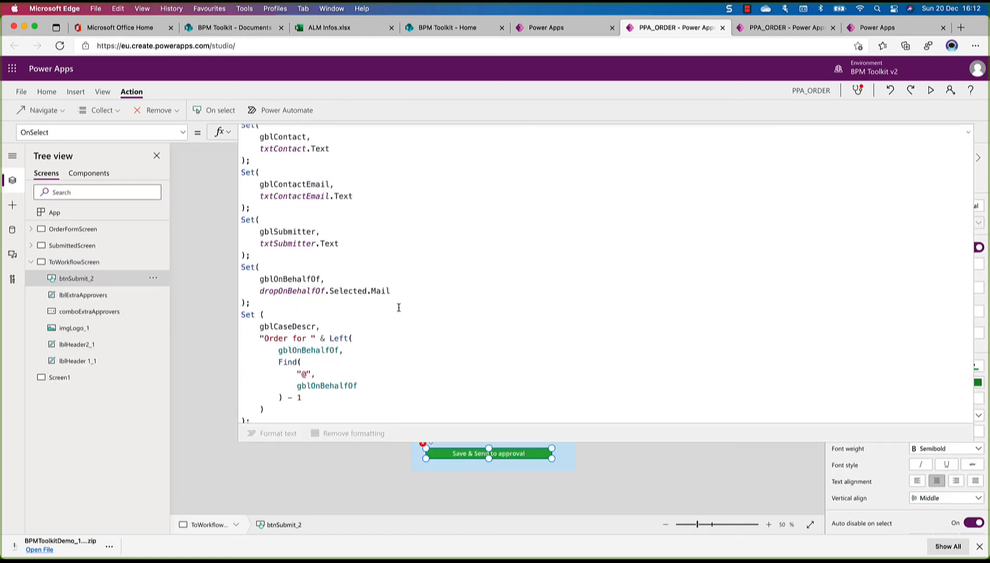
scroll(398, 308, down, 10)
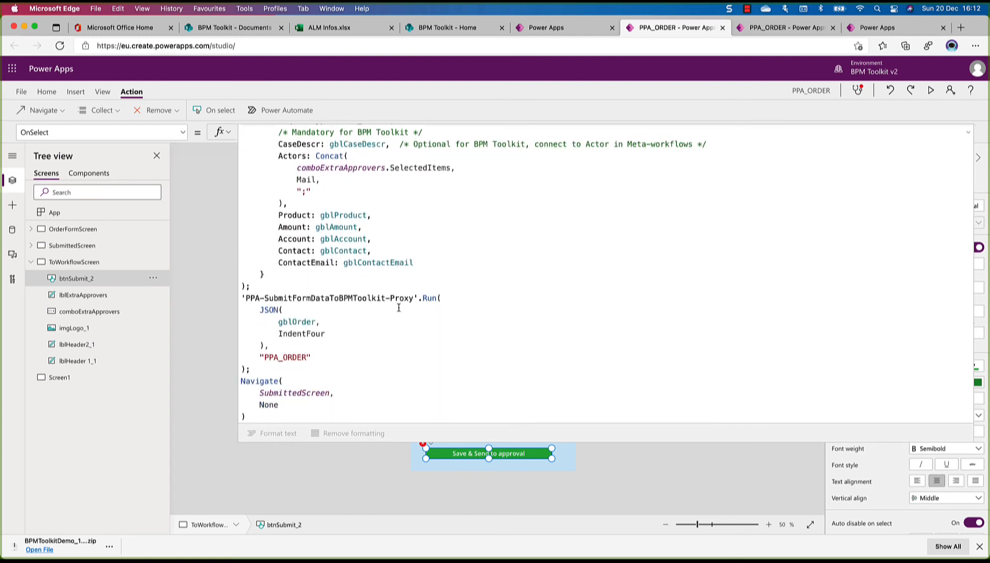
Replace the PPA-SubmitFormDataToBPMToolkit-Proxy call with 'PPA-SubmitFormData-Proxy'.Run in the Save & Send to approval formula, and collapse the formula editor and screen tree
click(398, 308)
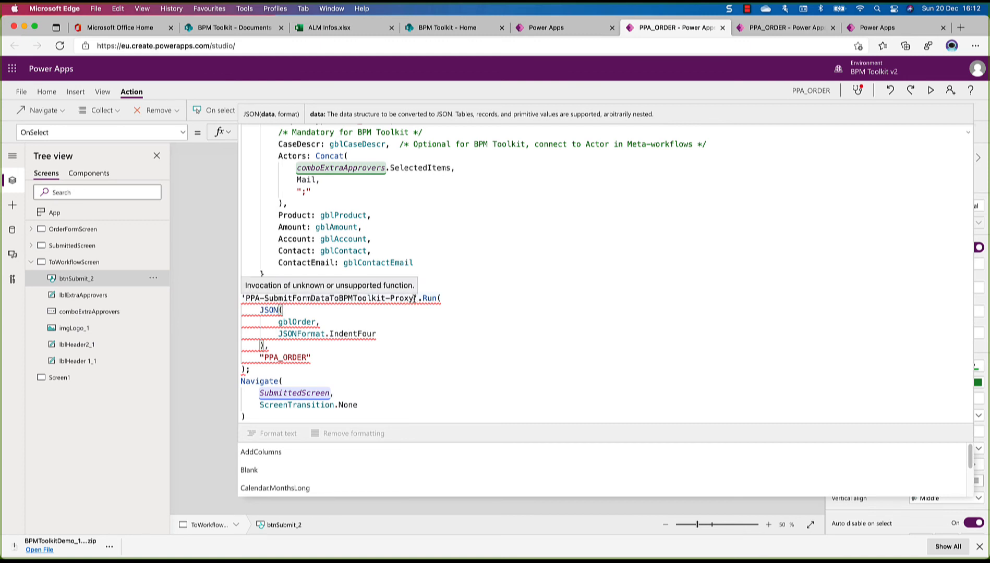
drag(415, 299, 246, 298)
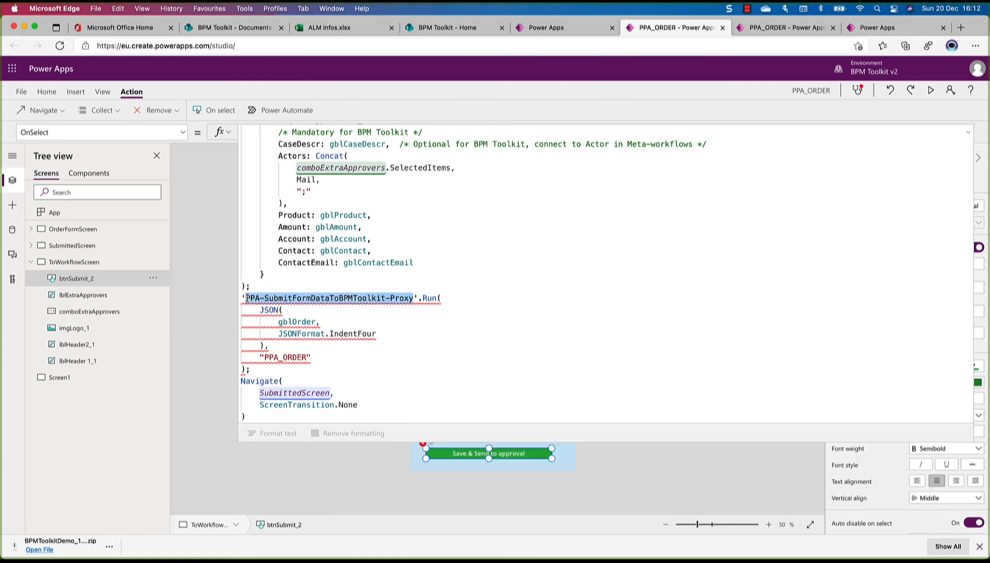
key(BackSpace)
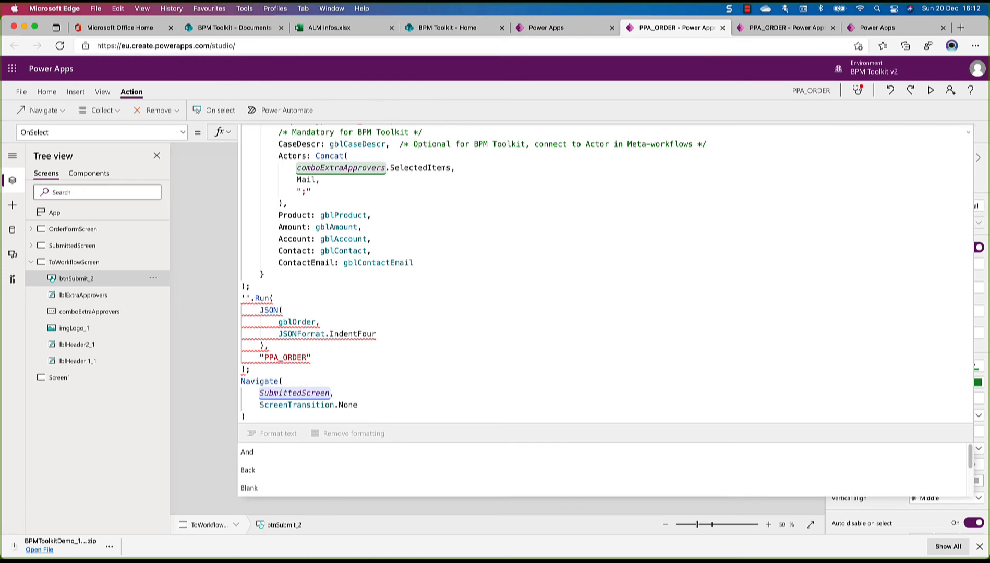
text(PP)
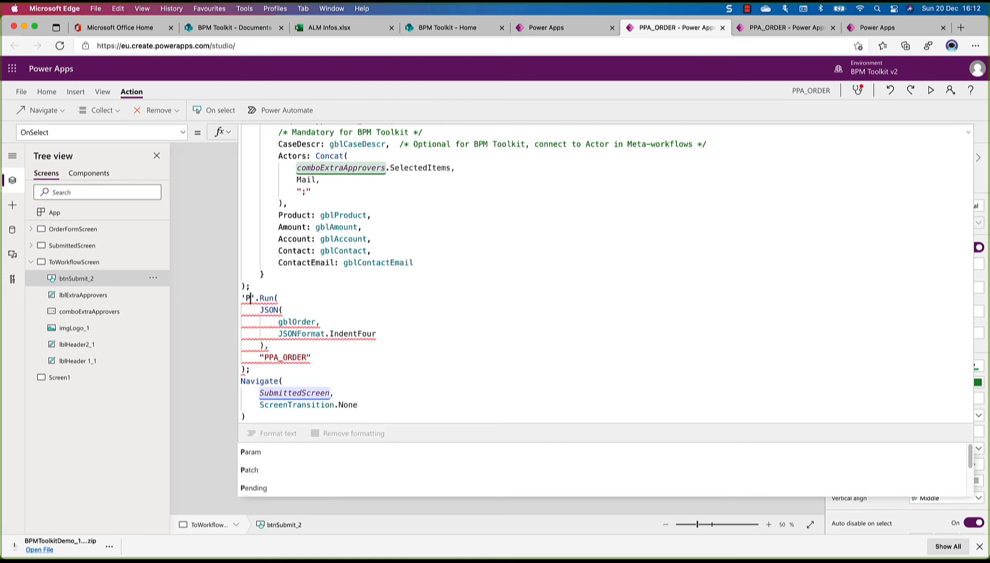
text(A)
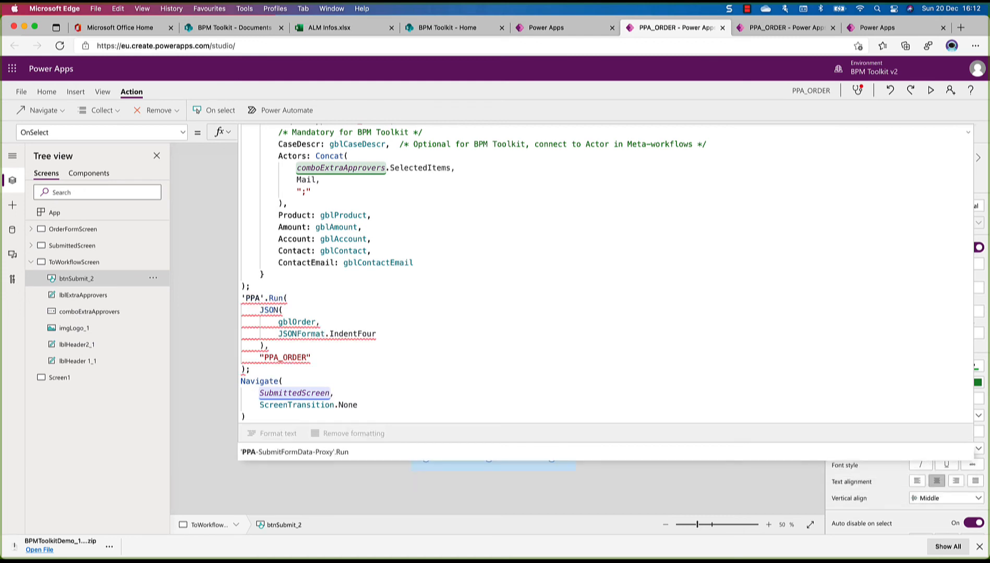
click(303, 452)
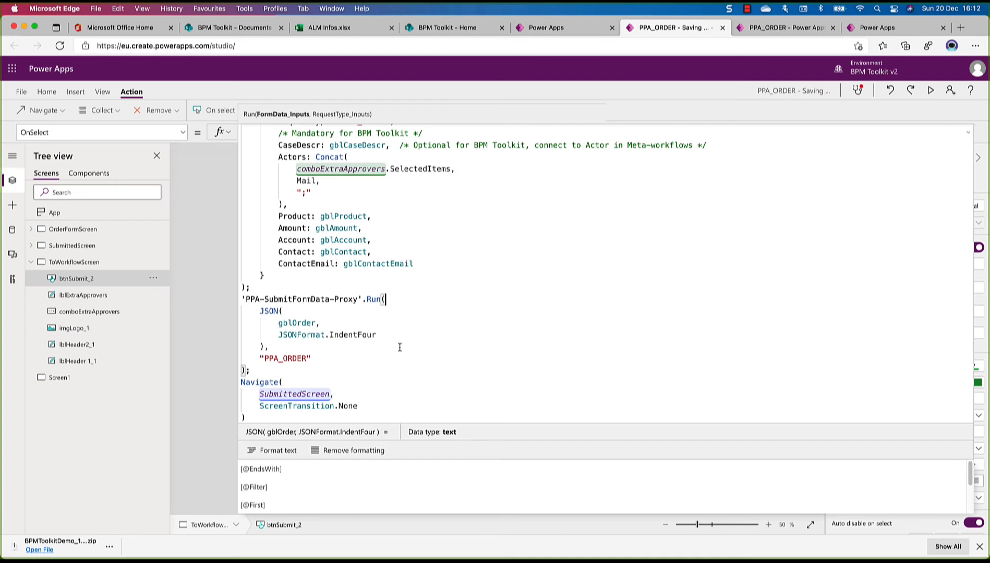
click(223, 88)
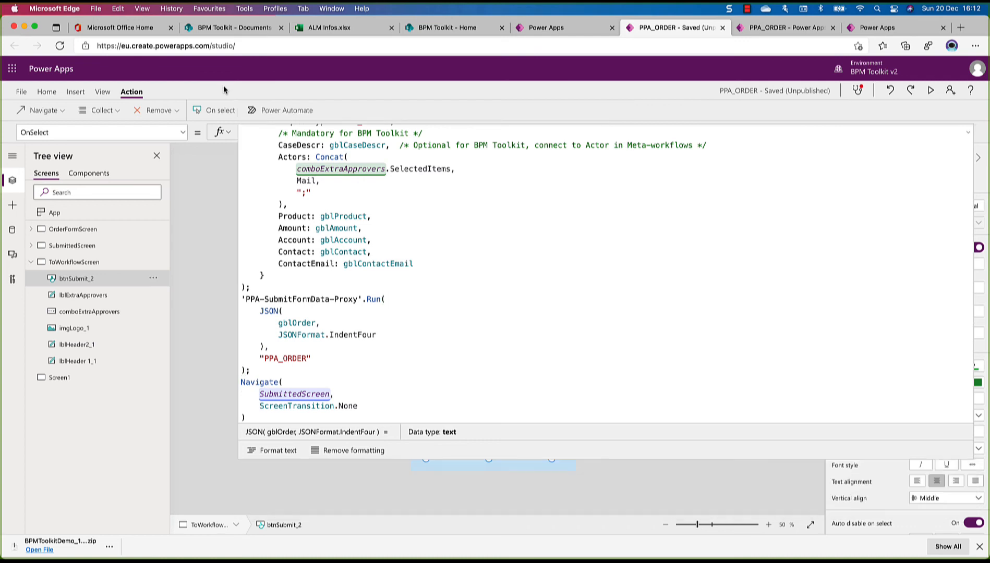
click(545, 460)
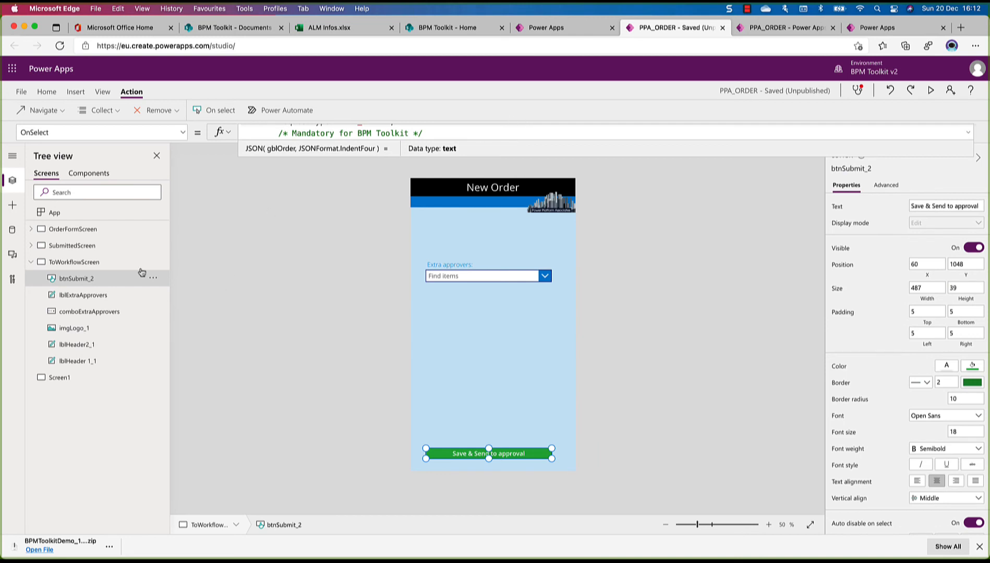
click(31, 262)
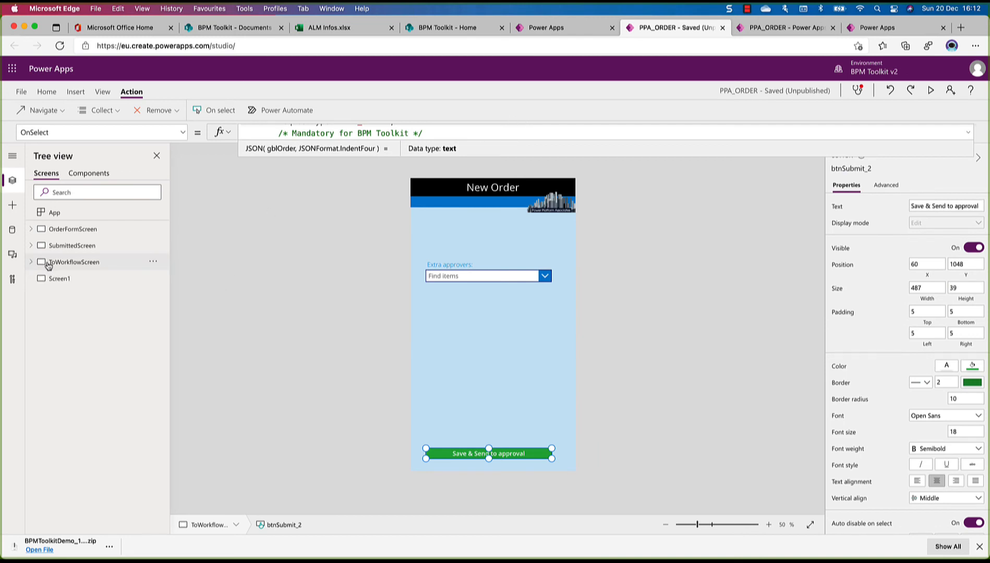
Publish the saved PPA_ORDER app and check who it is shared with
click(21, 92)
click(126, 246)
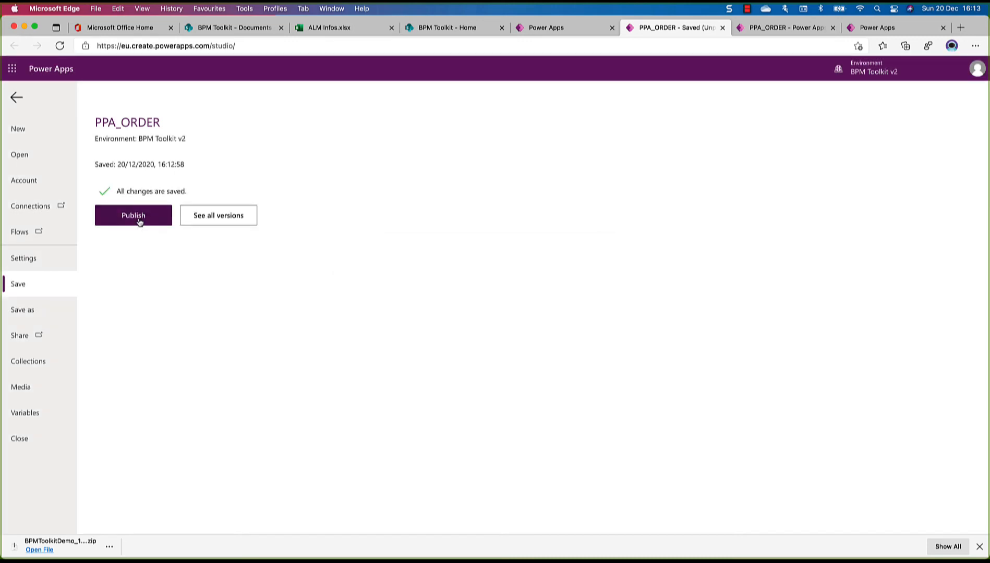
click(138, 223)
click(497, 356)
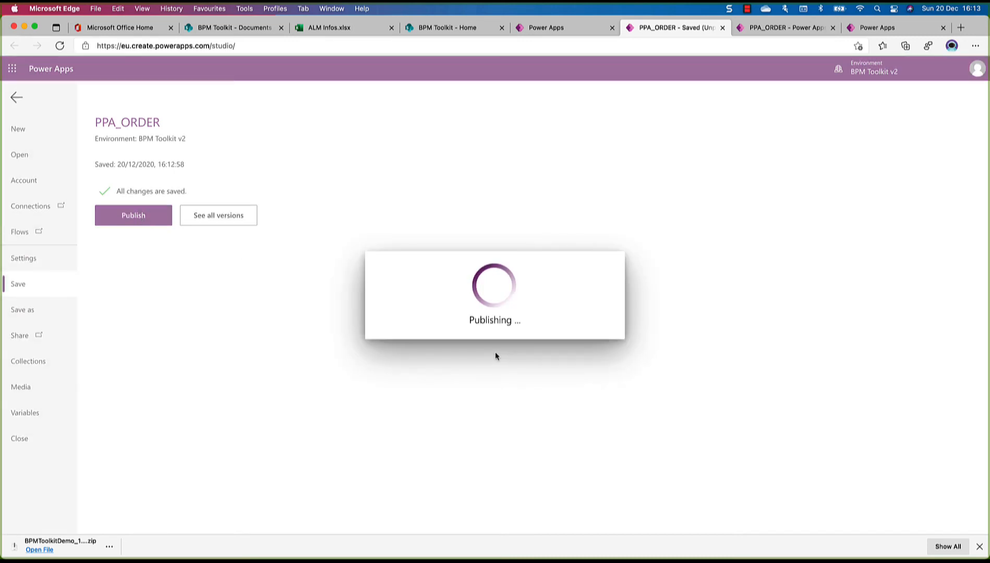
click(125, 214)
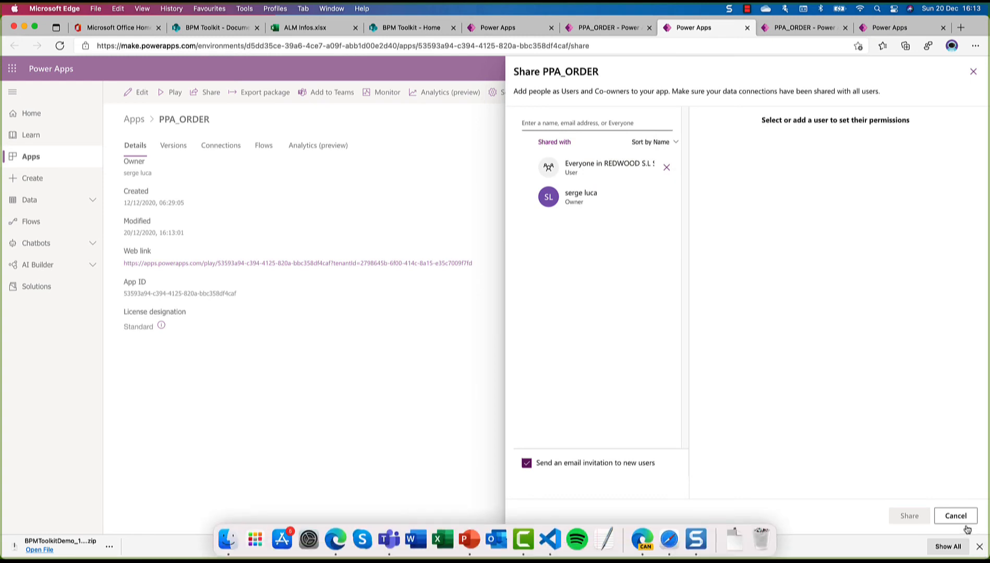
click(954, 516)
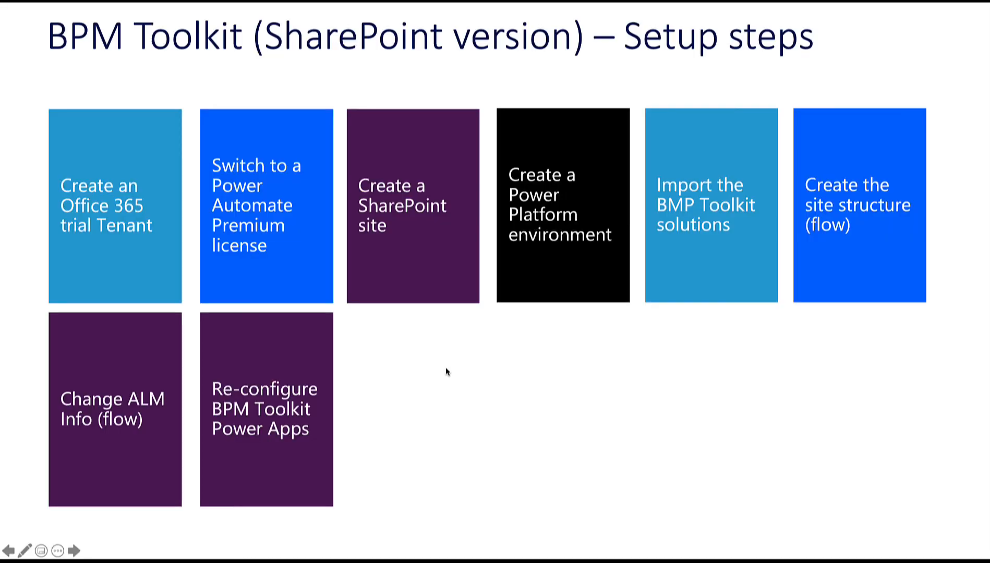
click(446, 370)
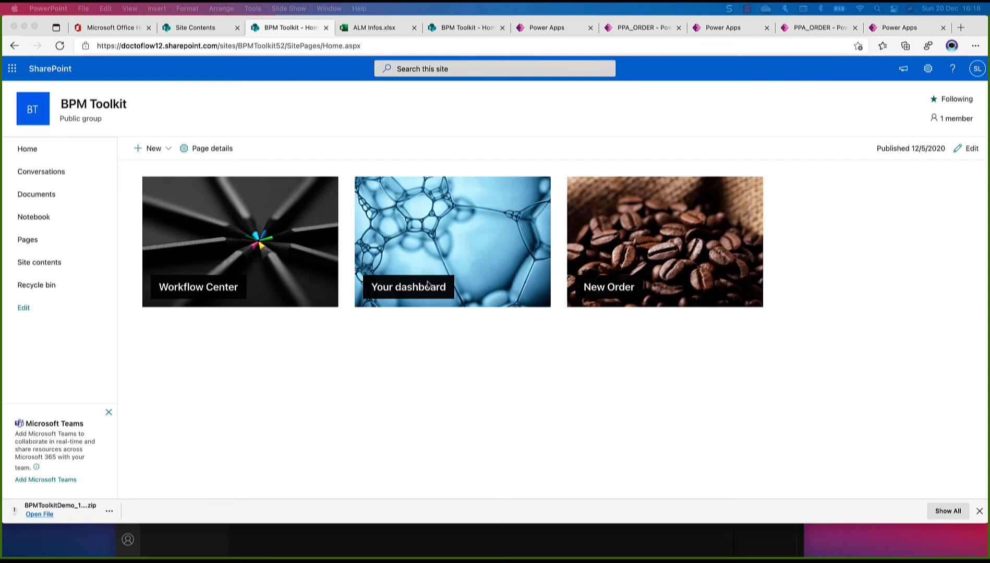
Launch the Workflow Center app from the BPM Toolkit site's home page and close its browser tab
click(189, 268)
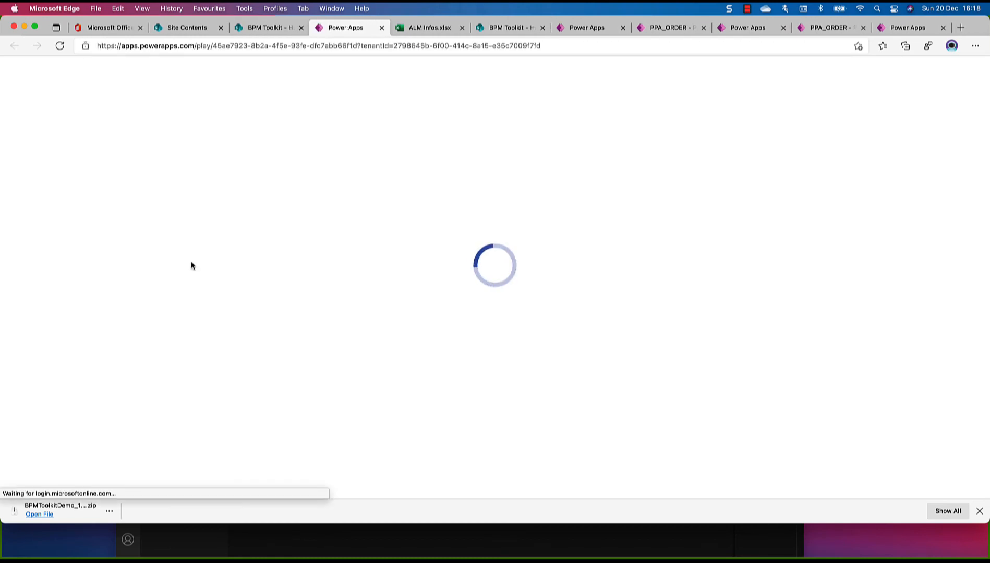
click(382, 28)
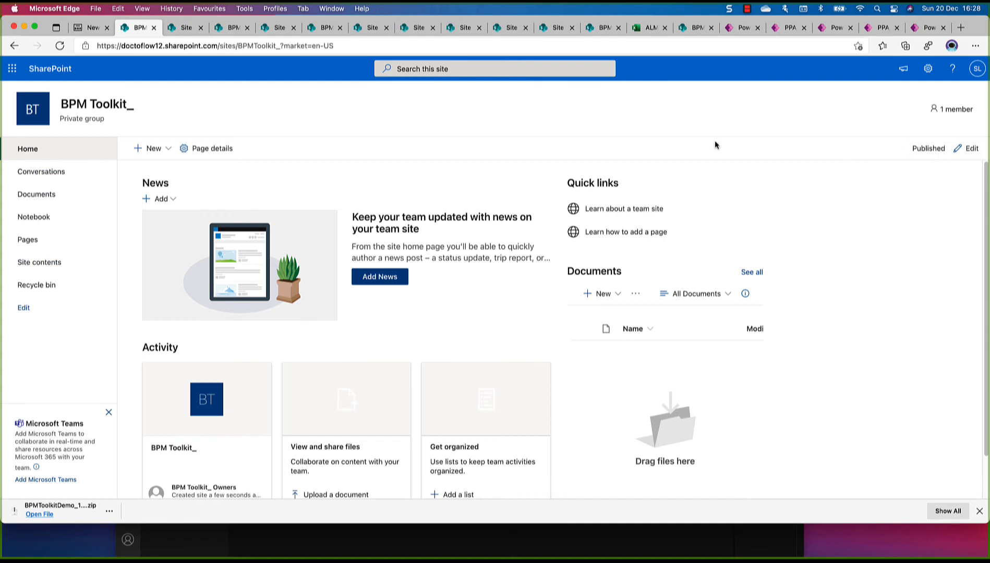
Remove the News, Activity and Quick links web parts from the home page, and delete the section holding the Documents web part
click(459, 196)
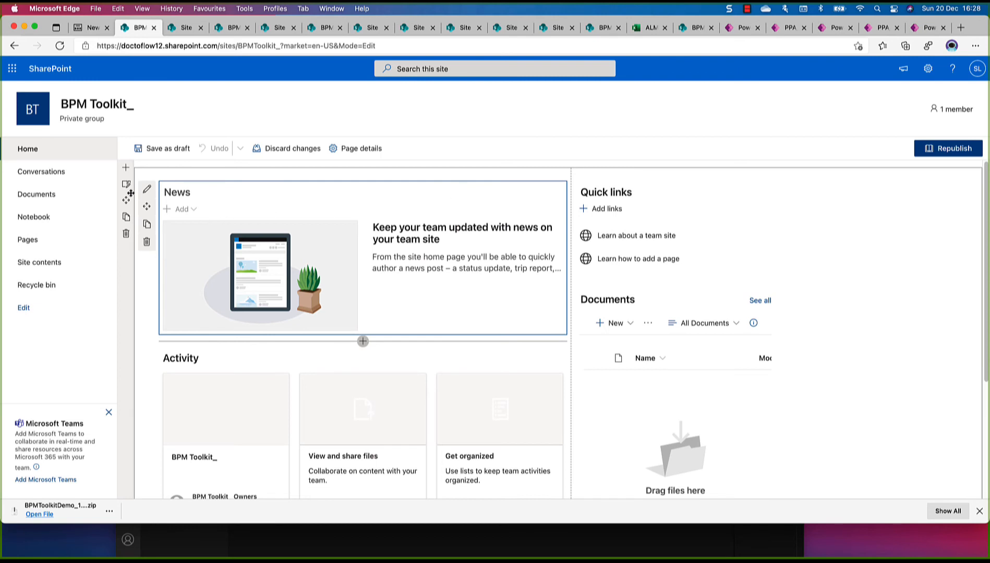
click(146, 243)
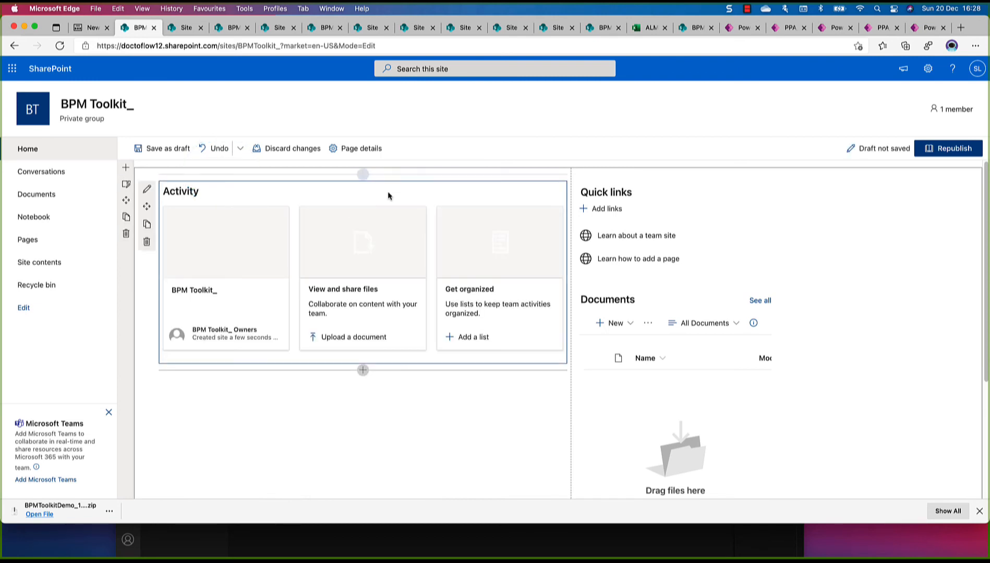
click(146, 242)
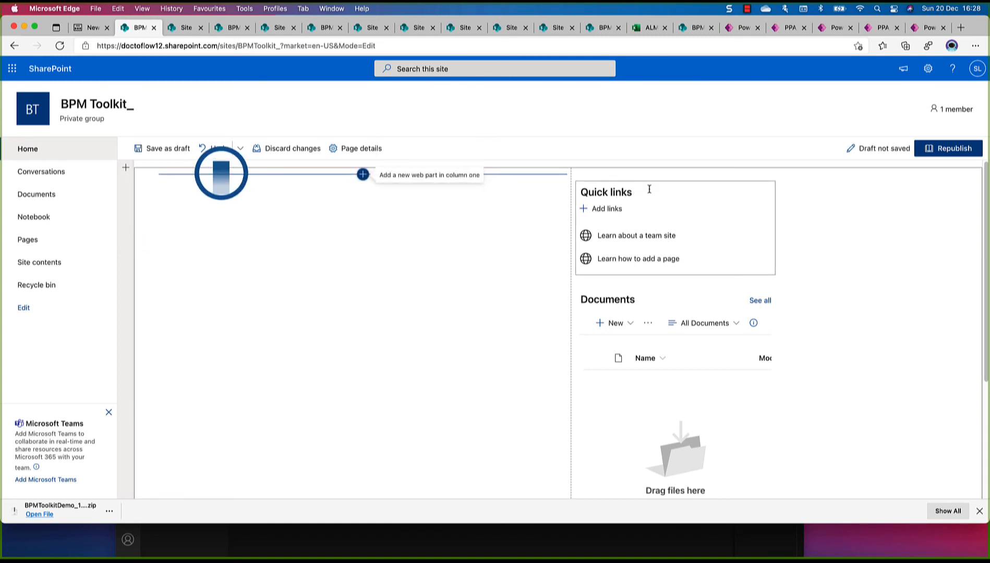
click(639, 206)
click(563, 242)
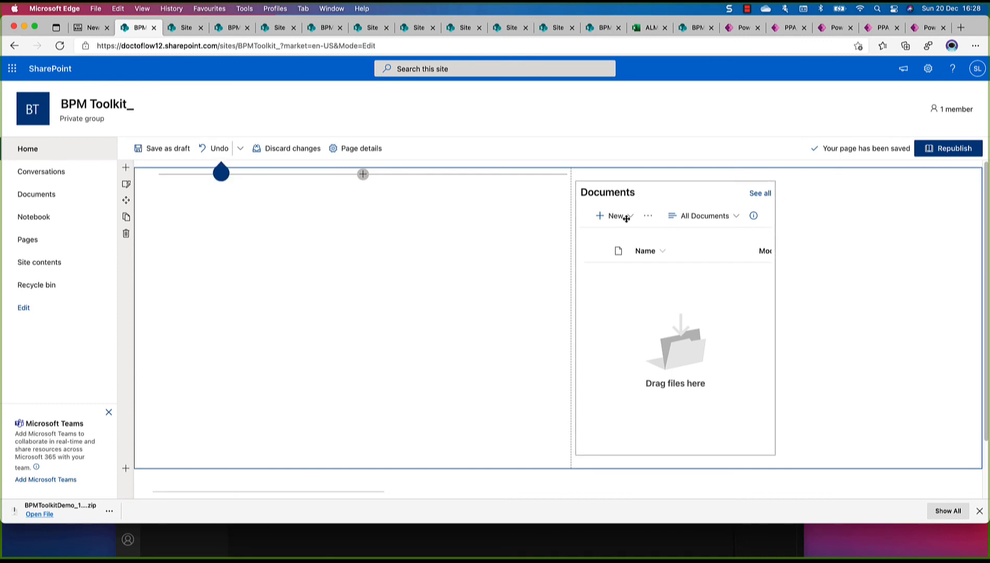
click(127, 233)
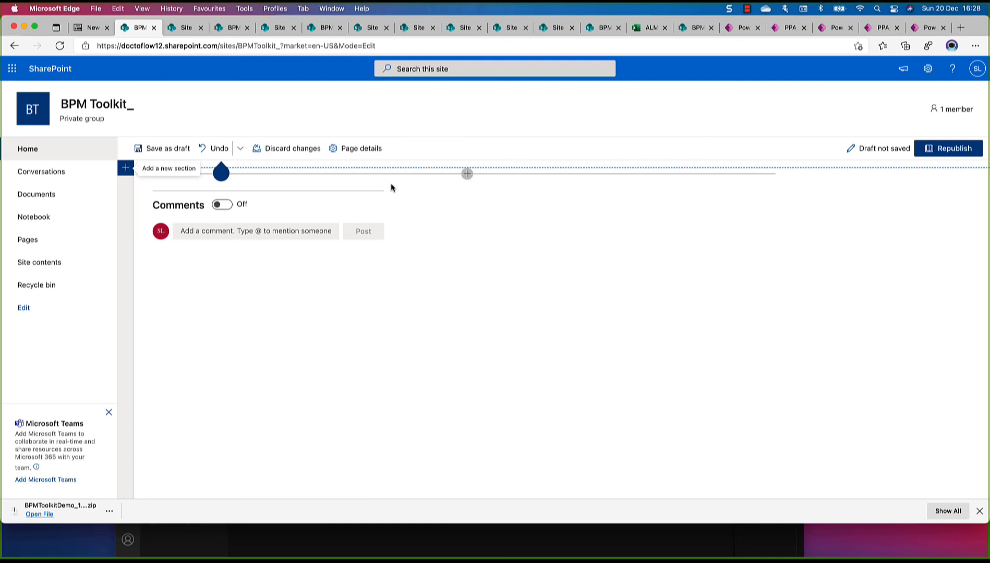
View the page details and add a two-column section to the emptied home page
click(370, 149)
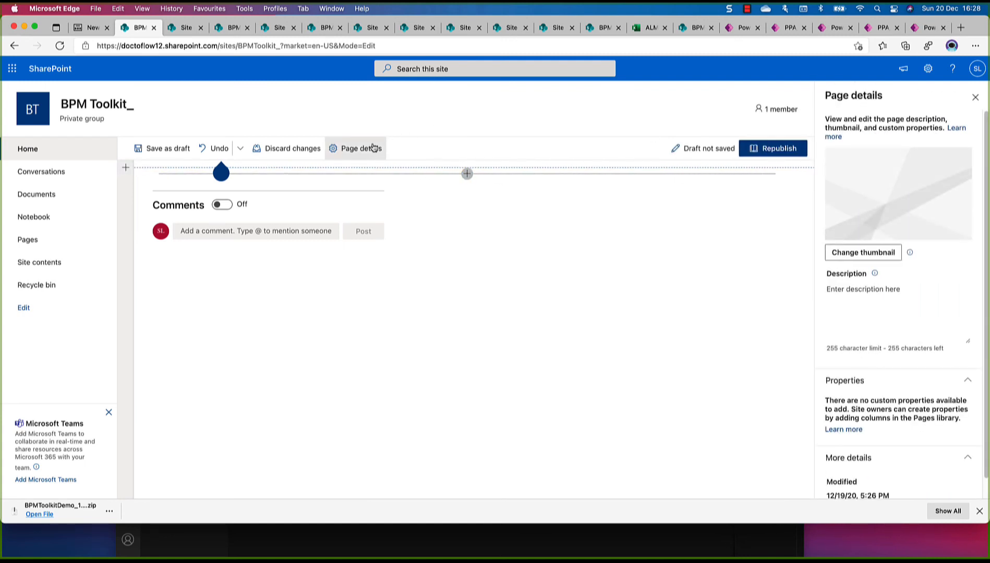
click(975, 98)
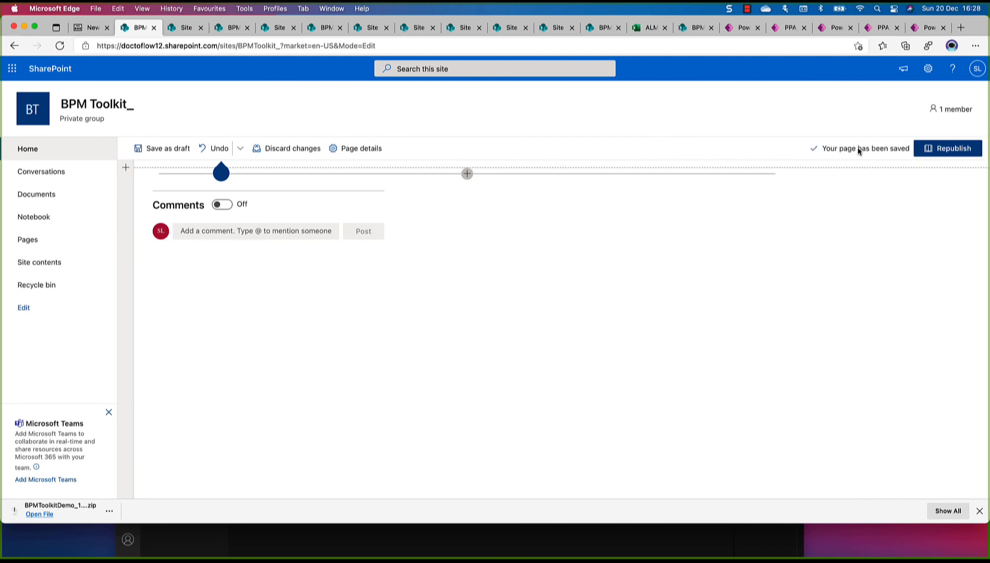
click(126, 173)
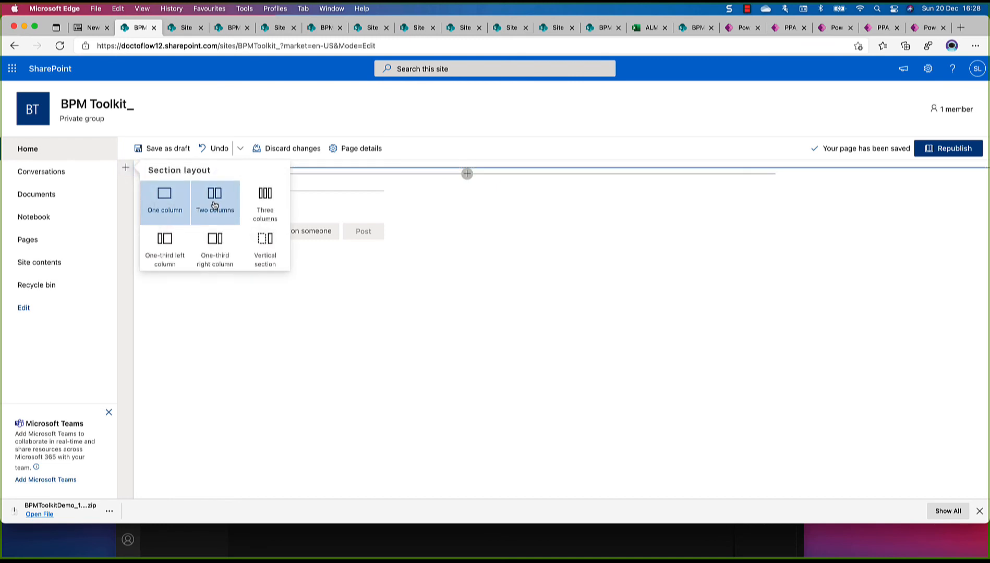
click(214, 205)
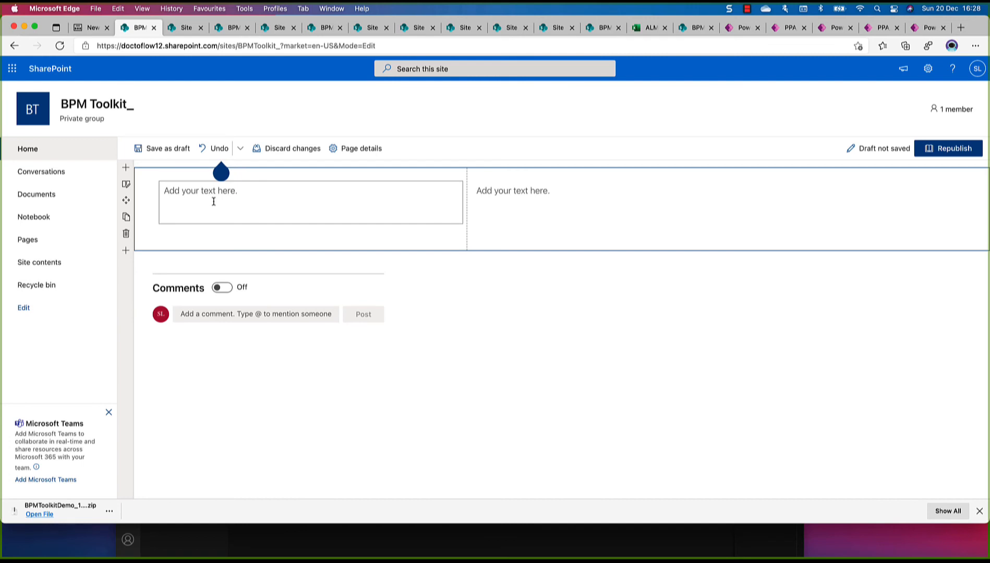
mouse_move(193, 189)
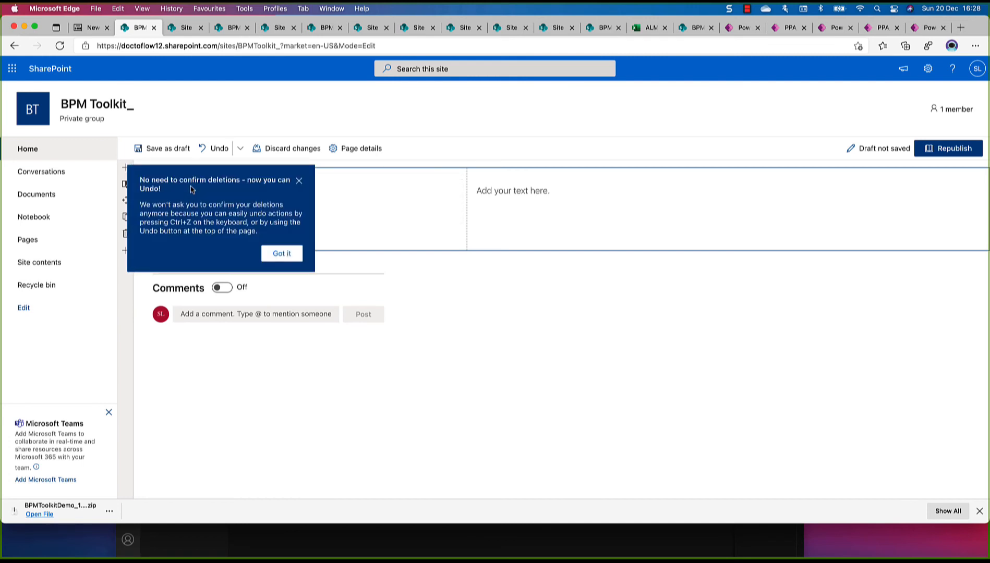
click(299, 180)
click(224, 203)
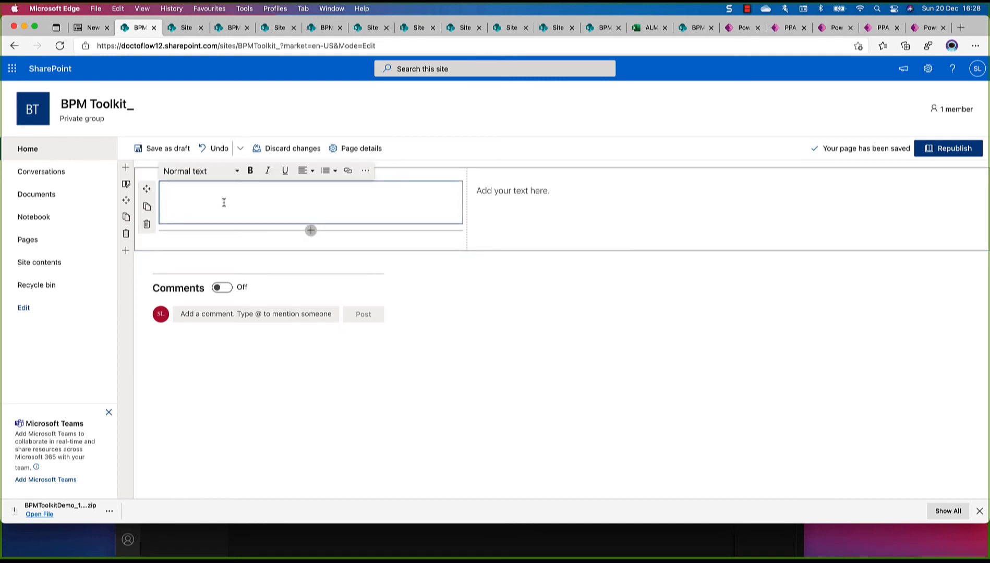
click(527, 200)
click(857, 206)
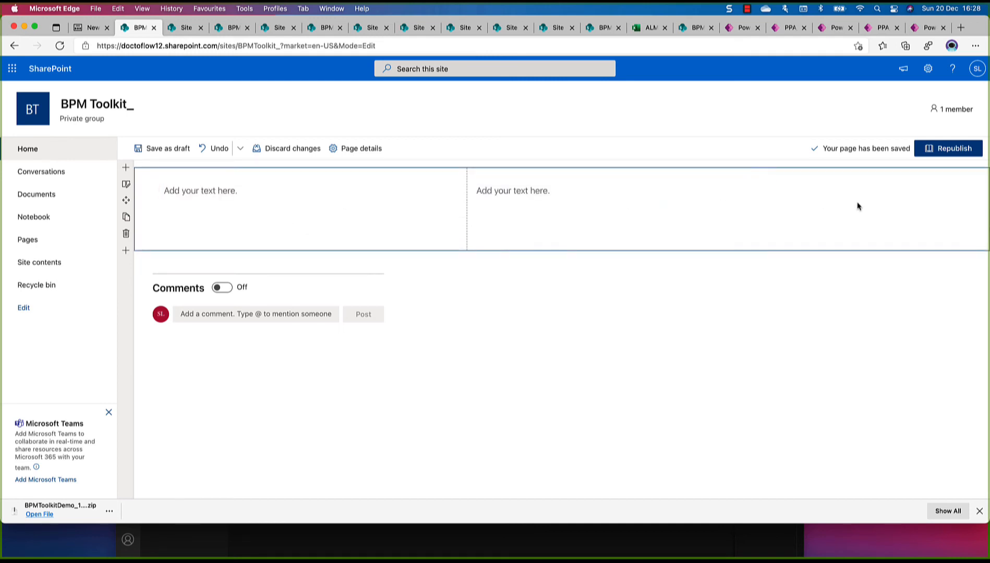
click(595, 199)
click(325, 201)
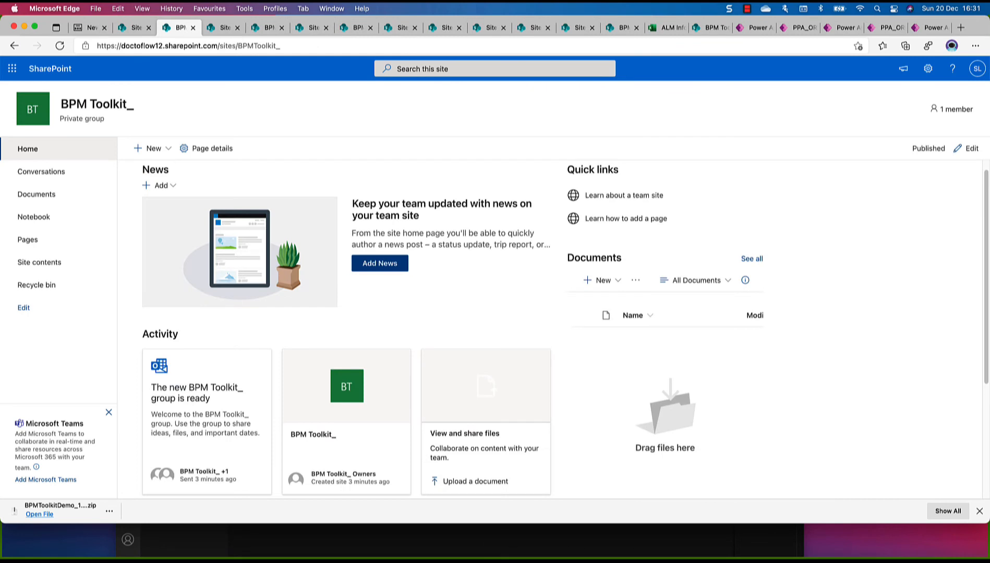
Put the BPM Toolkit_ home page into edit mode and remove its News, Activity, Quick links and Documents web parts
scroll(281, 193, down, 1)
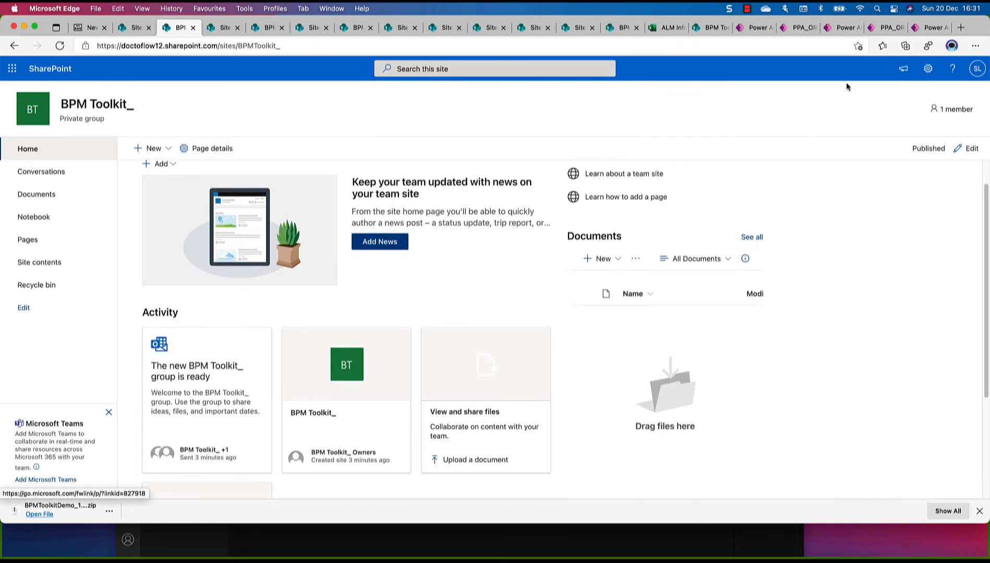
click(968, 149)
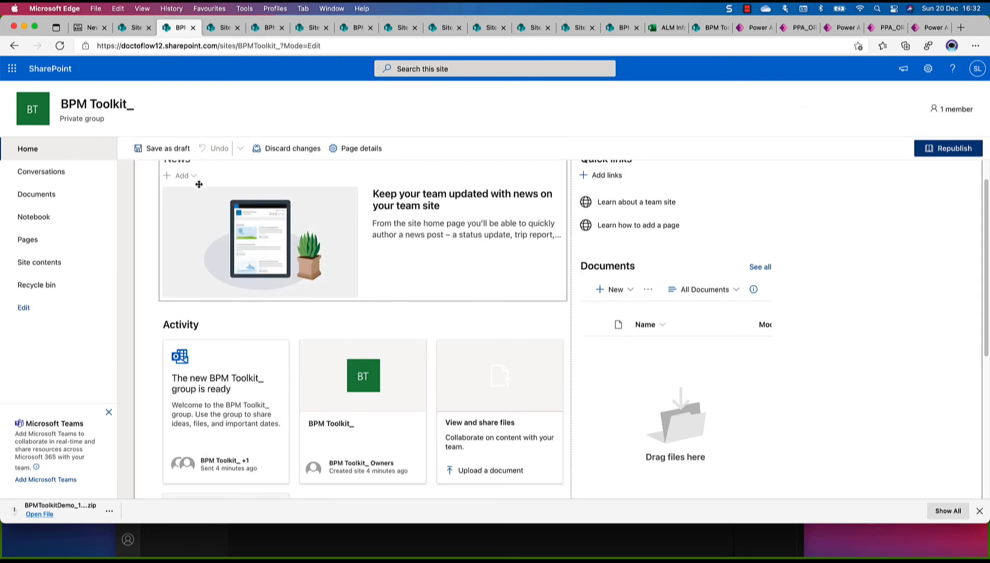
scroll(241, 194, up, 1)
scroll(240, 195, down, 1)
scroll(243, 180, up, 1)
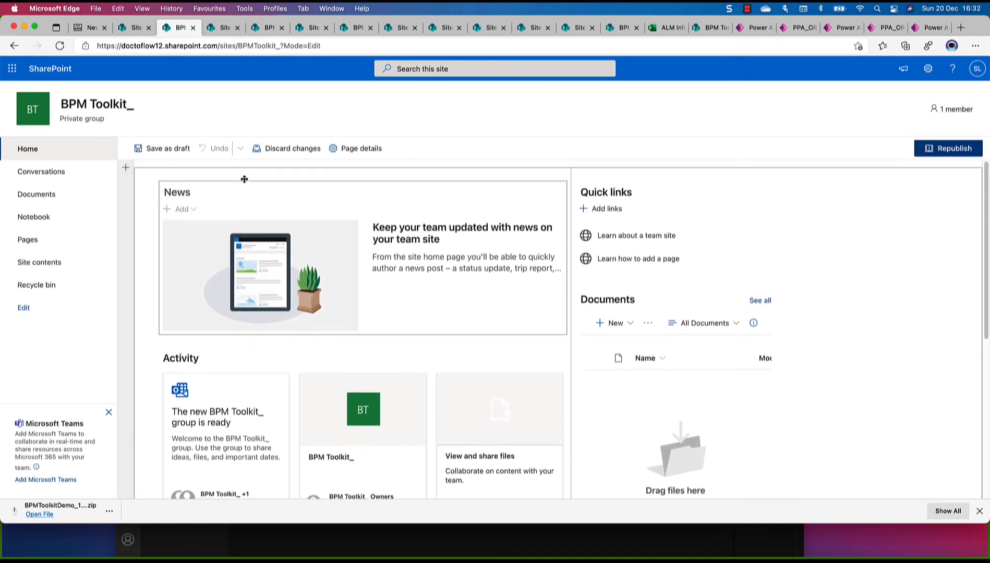
click(243, 192)
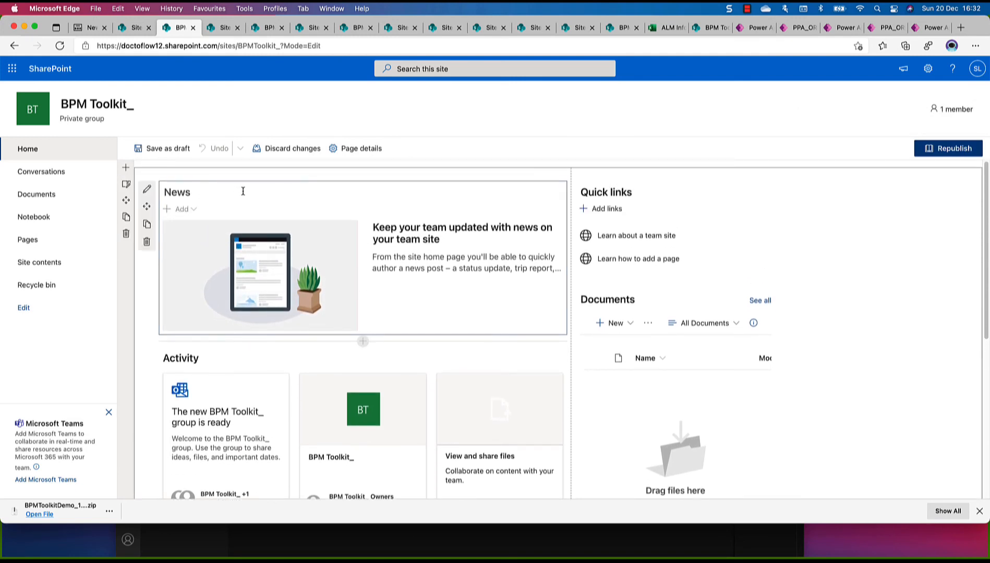
click(147, 243)
click(290, 201)
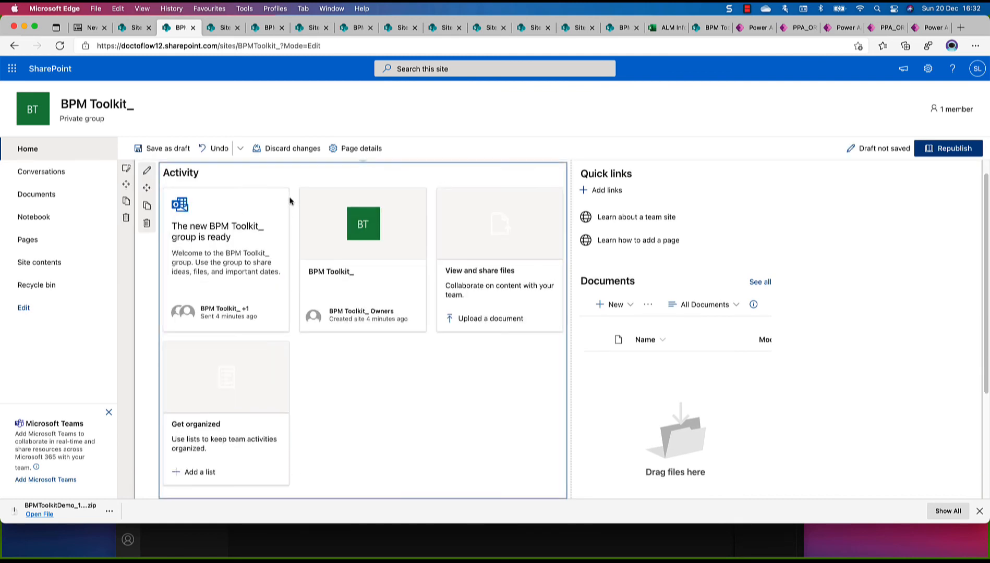
click(146, 224)
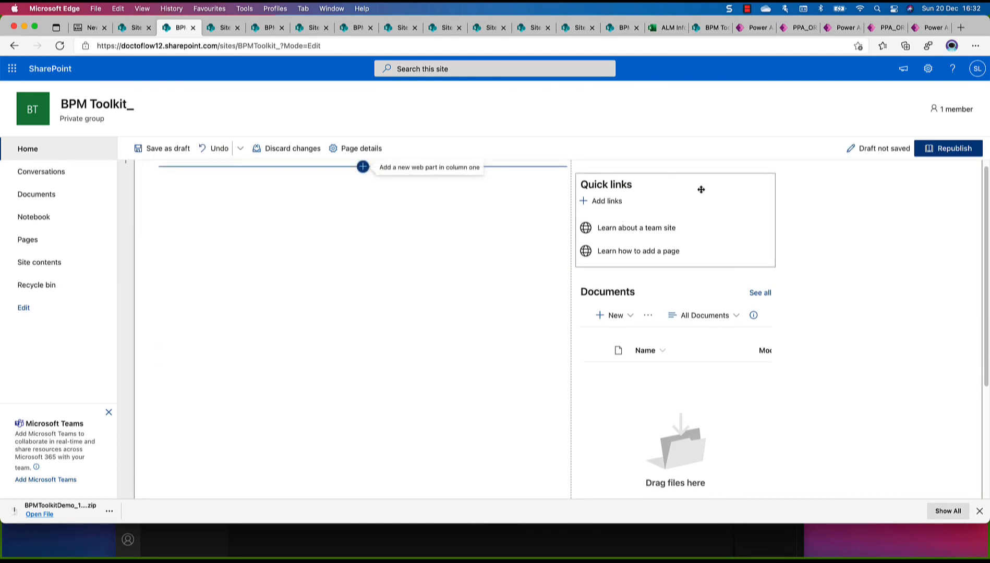
click(564, 236)
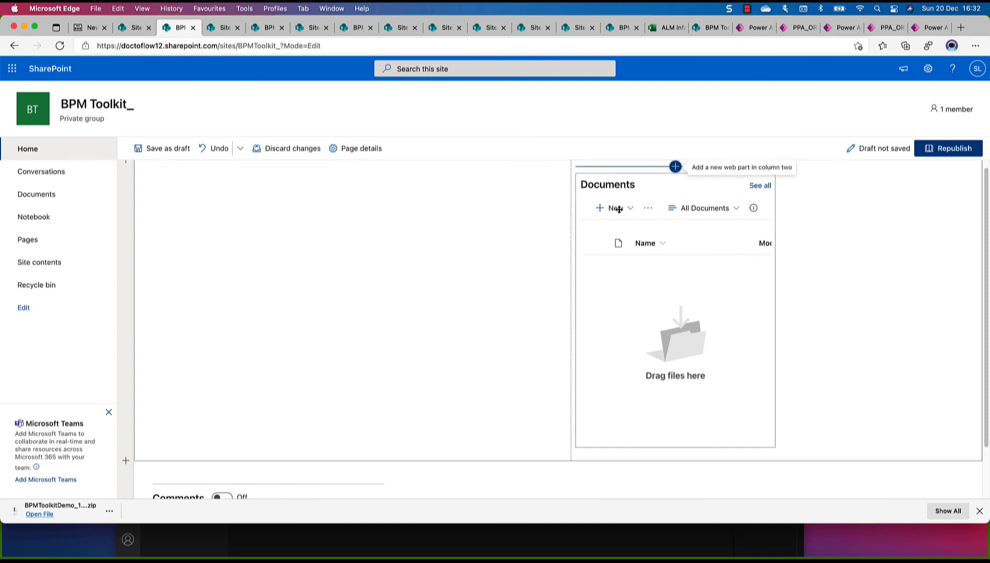
click(564, 234)
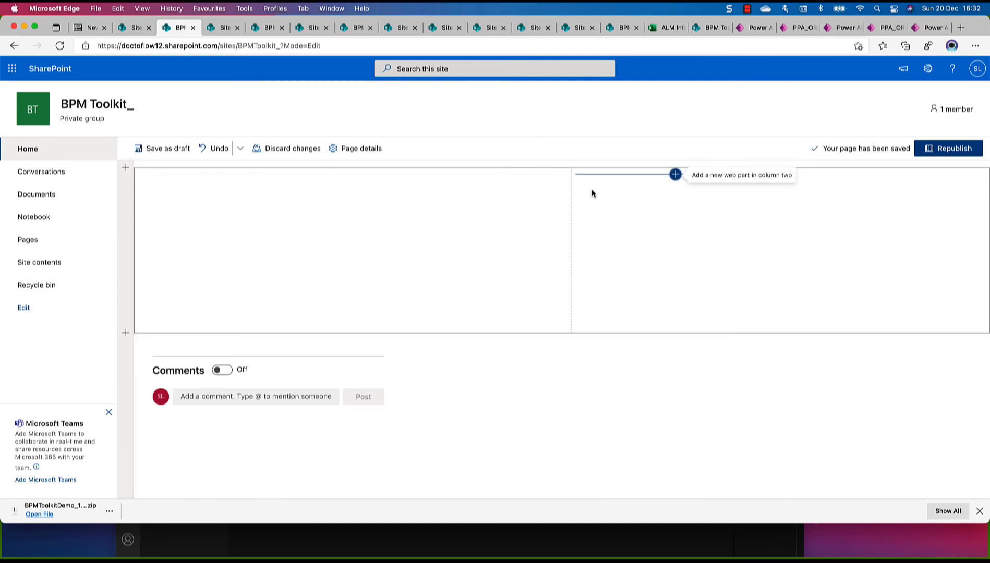
Add a three-column section above the existing empty section of the home page
click(604, 177)
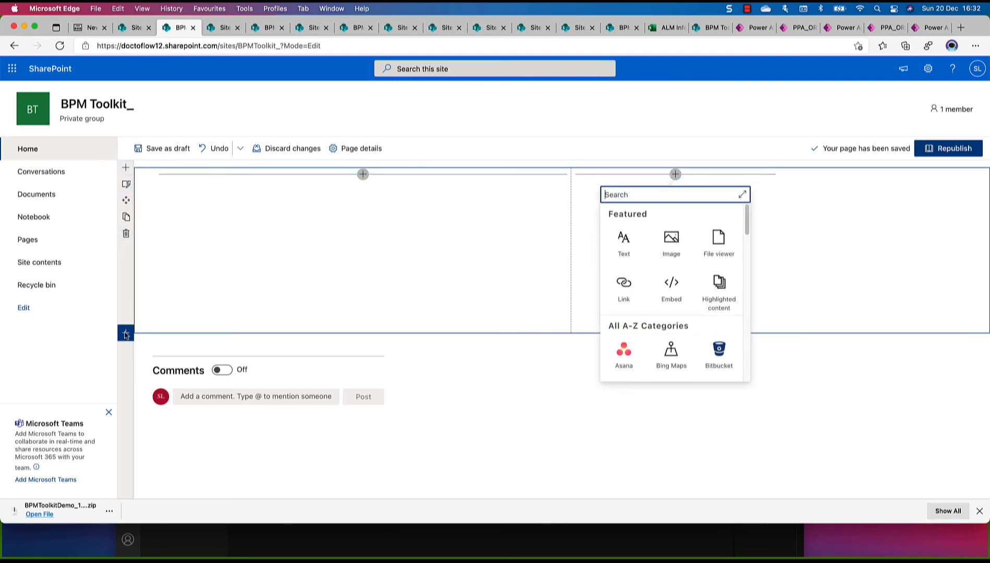
click(126, 167)
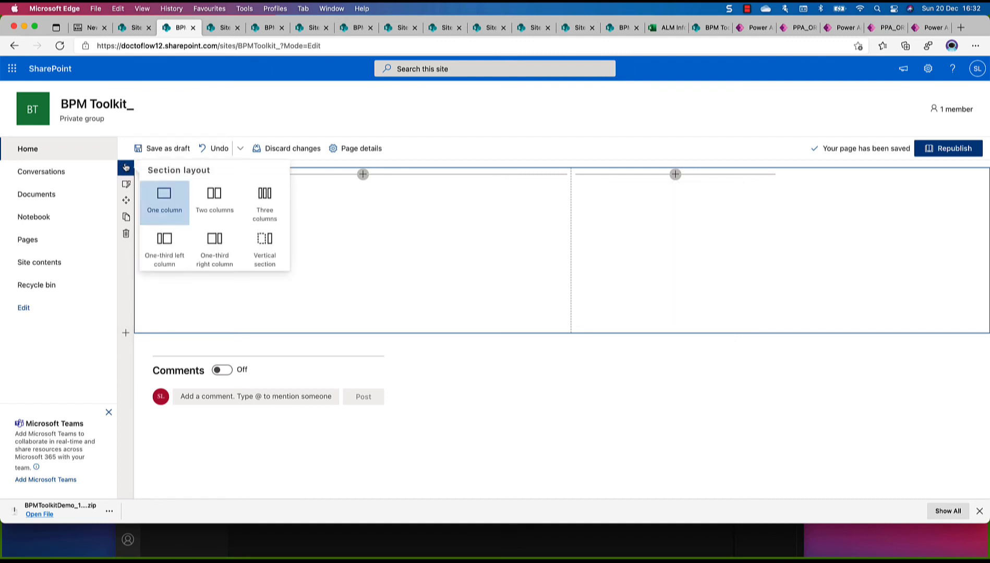
click(266, 204)
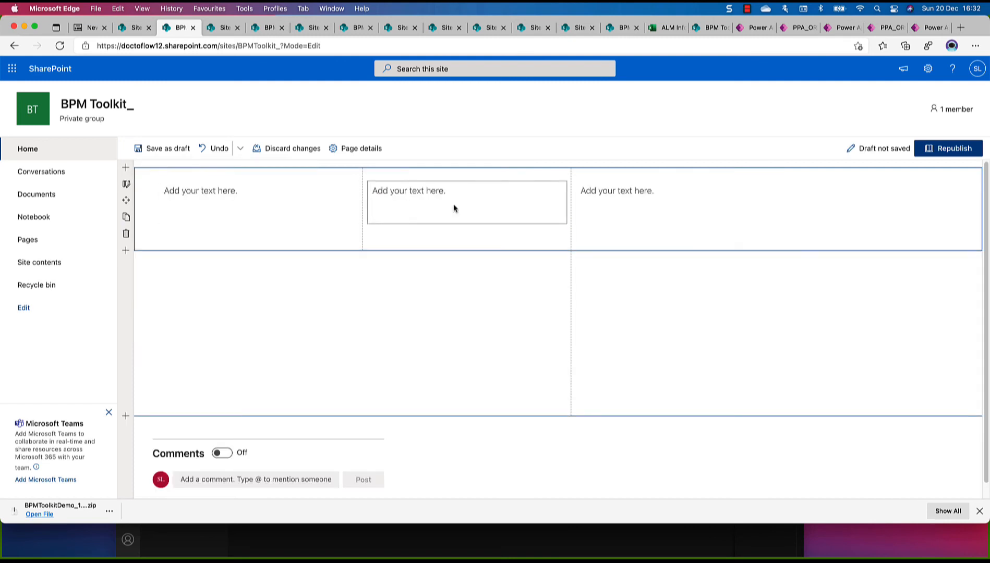
Insert the stock image of black pencils with coloured tips below the text box in the first column
click(309, 205)
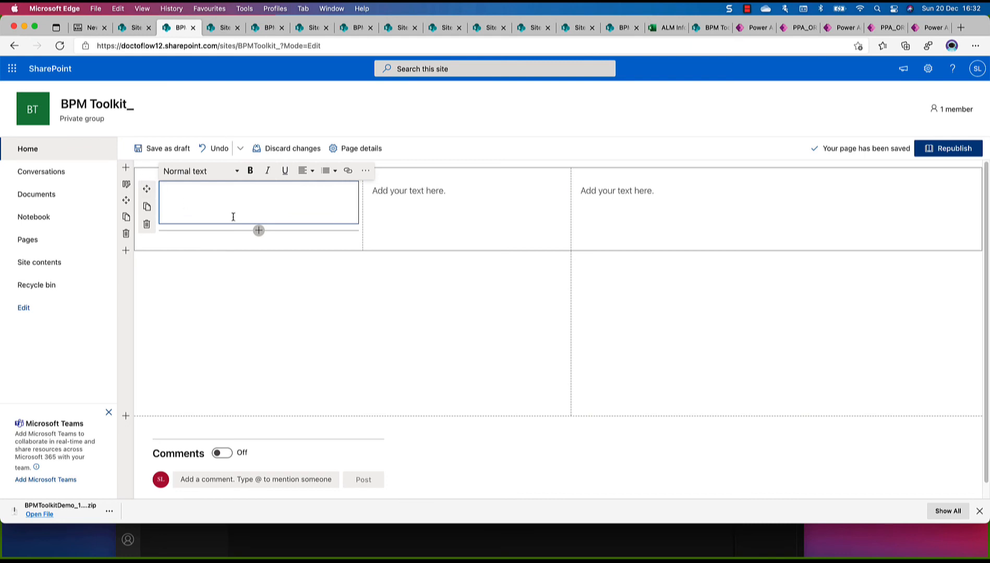
click(259, 230)
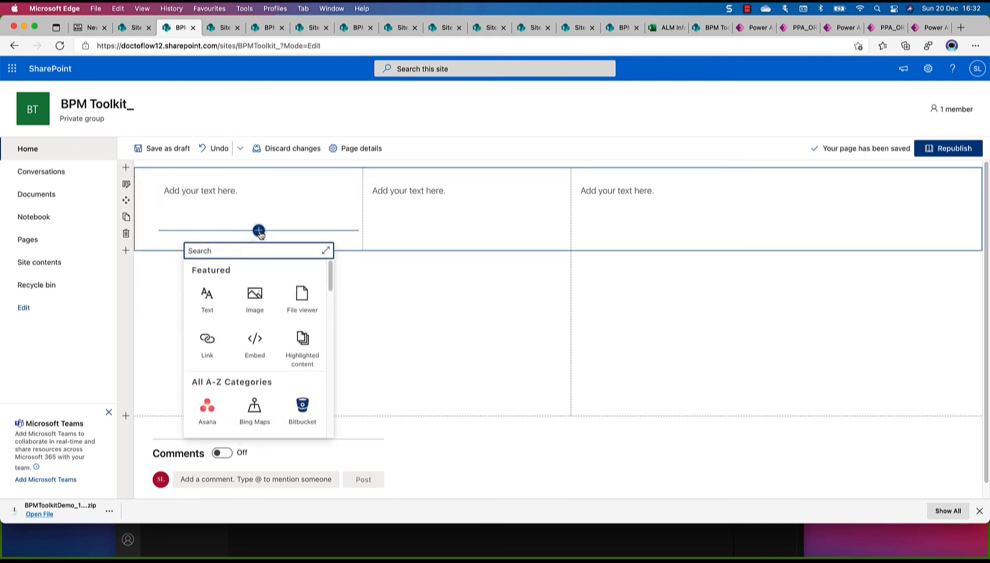
click(258, 305)
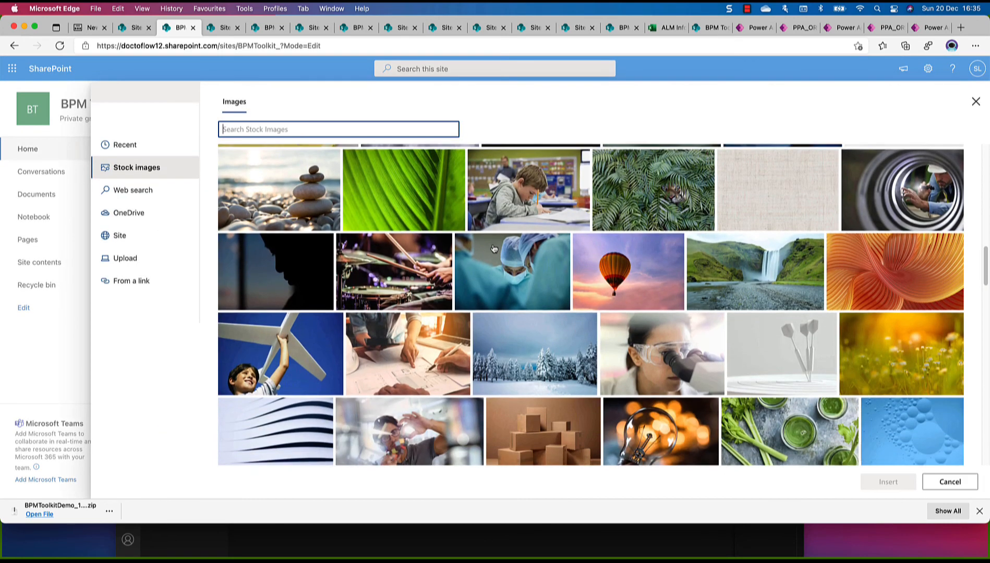
scroll(493, 248, down, 5)
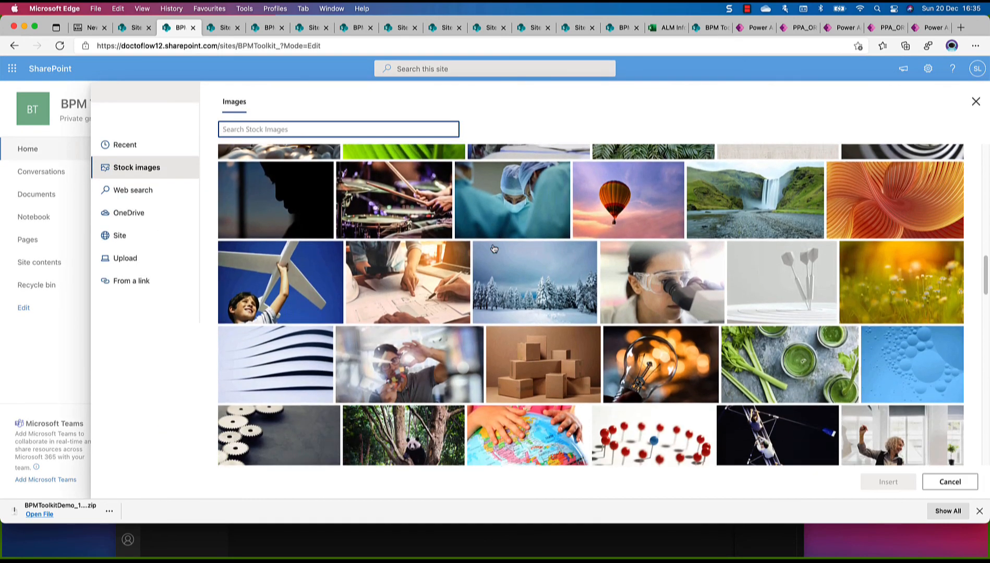
scroll(494, 248, down, 7)
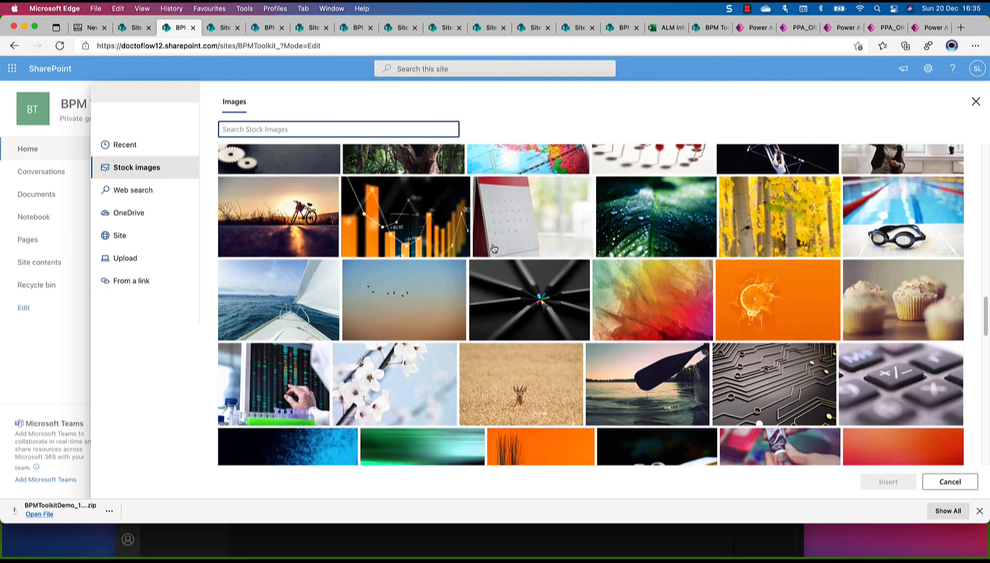
scroll(493, 248, down, 1)
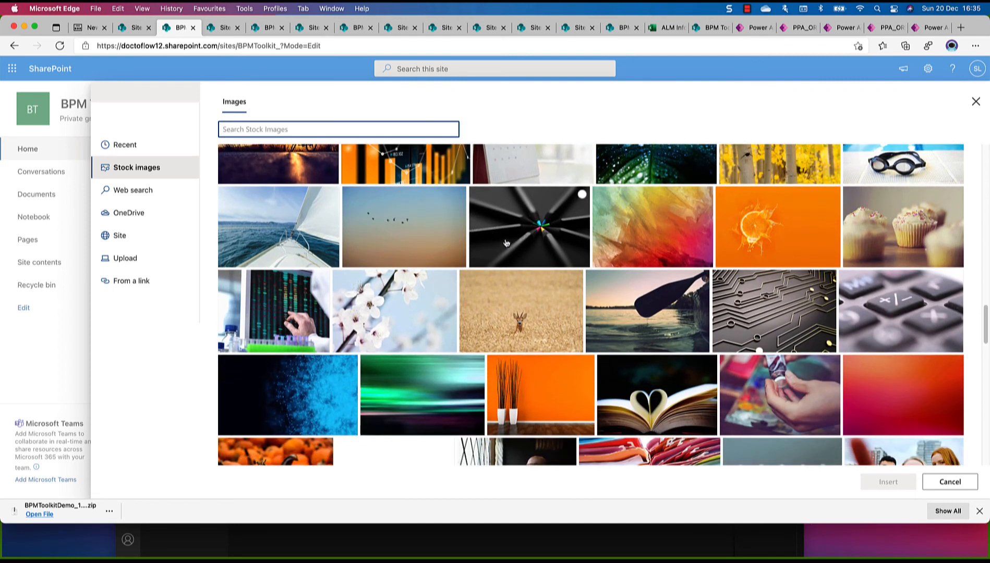
click(506, 244)
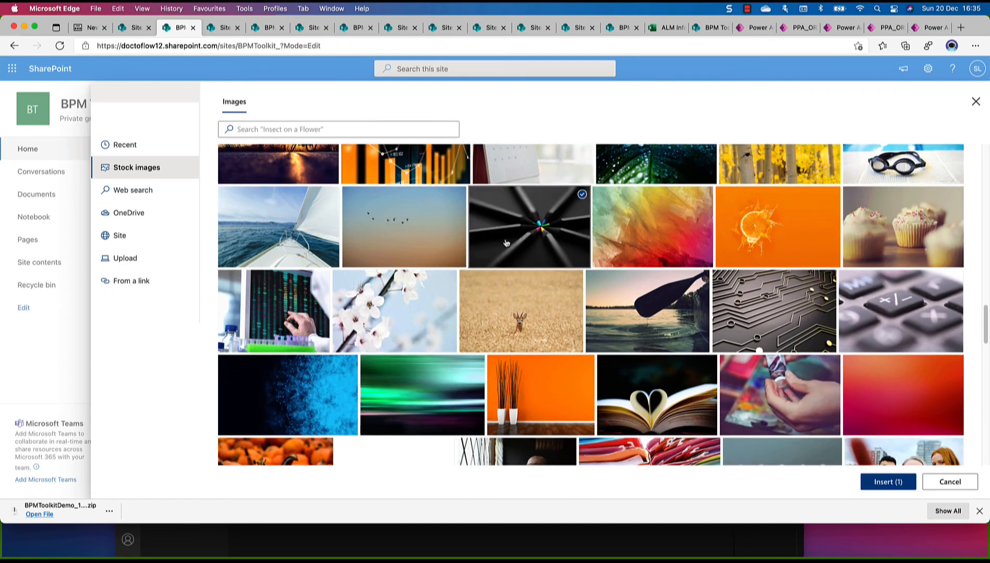
click(883, 483)
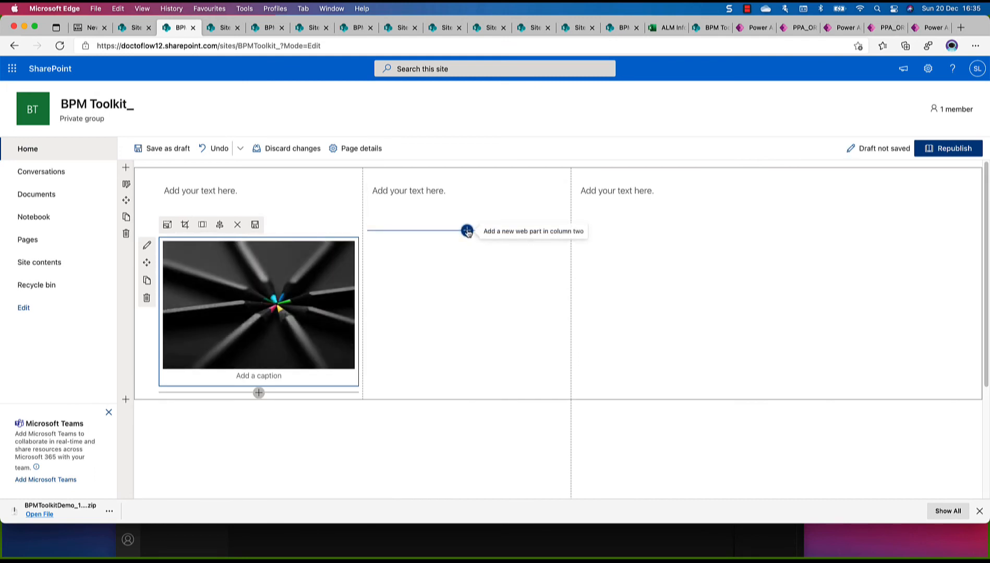
Insert the stock image of blue connected bubbles below the text box in the second column
click(468, 232)
click(463, 295)
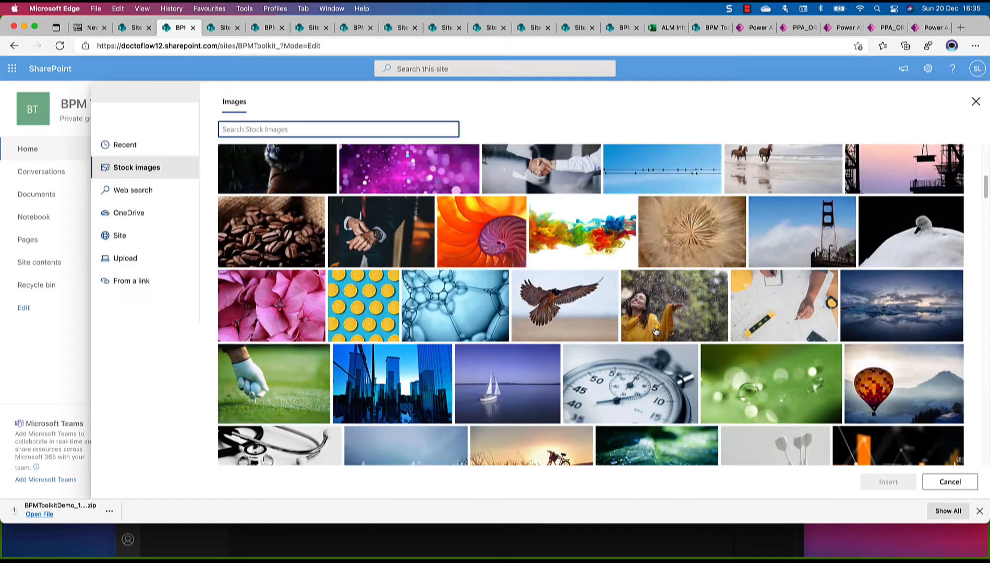
scroll(656, 332, down, 2)
click(452, 268)
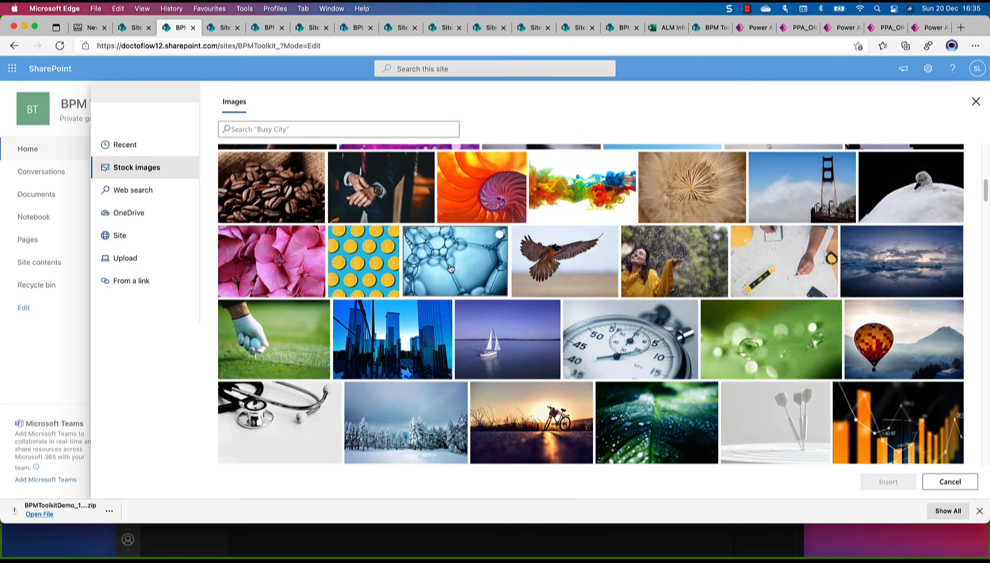
click(887, 485)
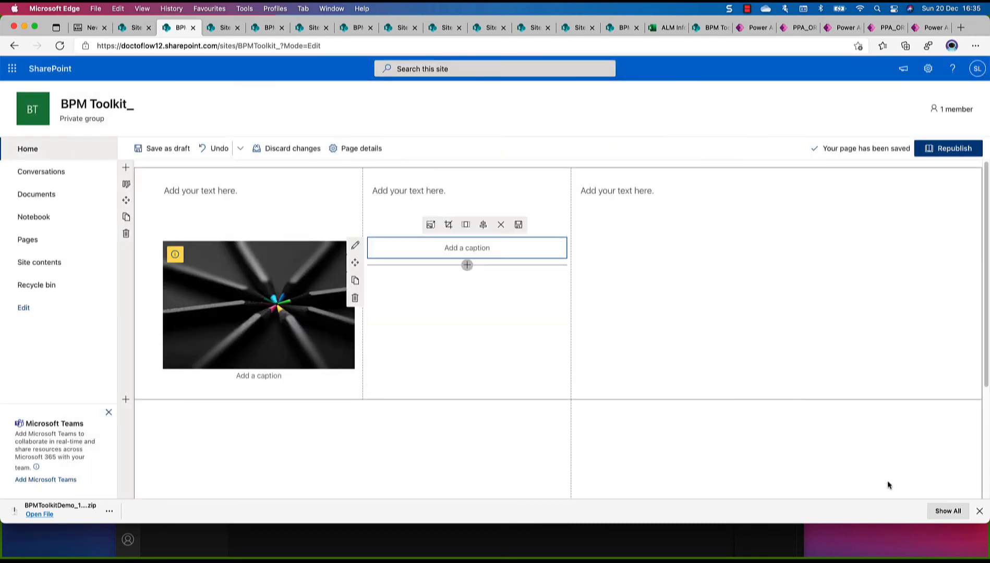
click(677, 313)
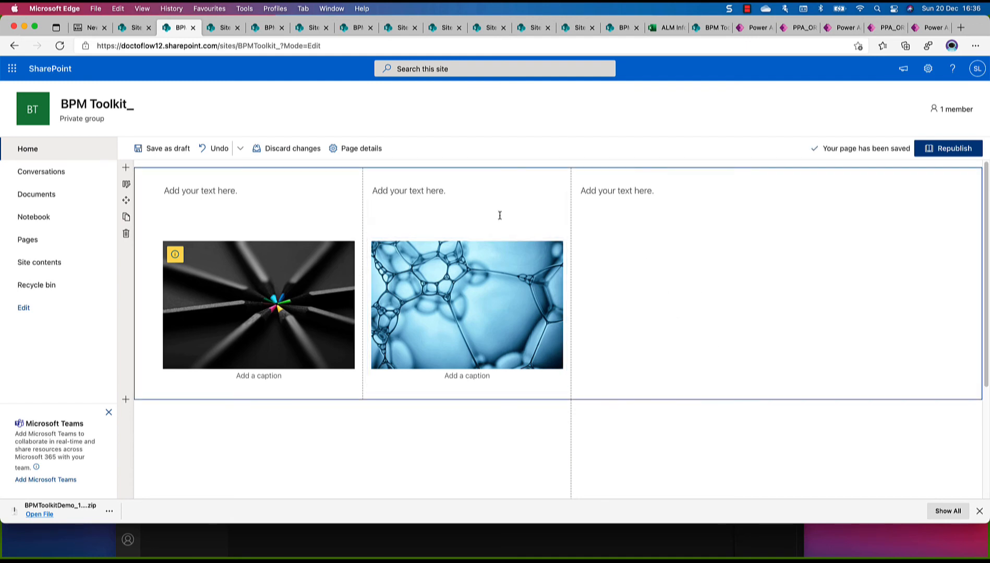
Insert the stock image of coffee beans below the text box in the third column
click(477, 215)
click(652, 212)
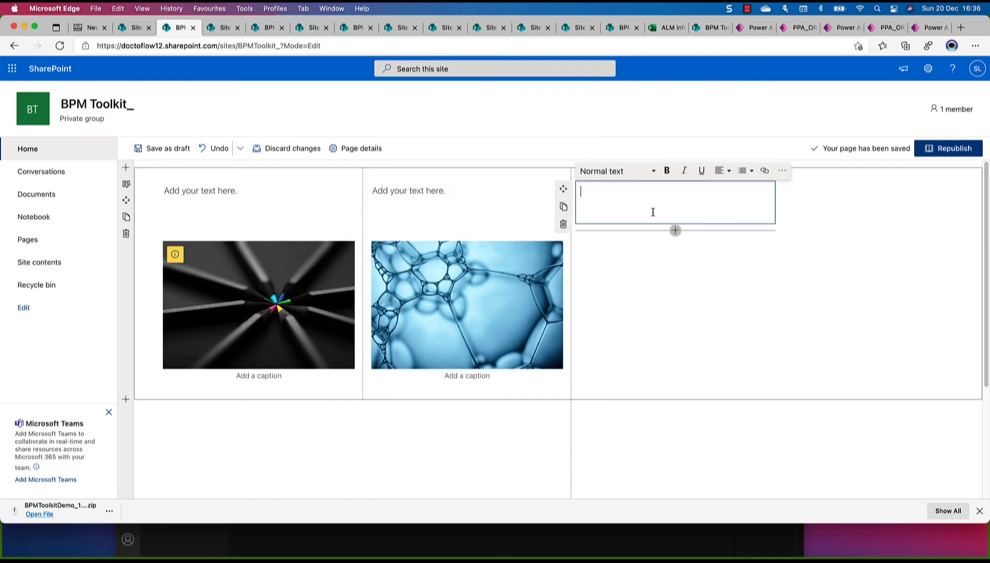
click(676, 231)
click(672, 297)
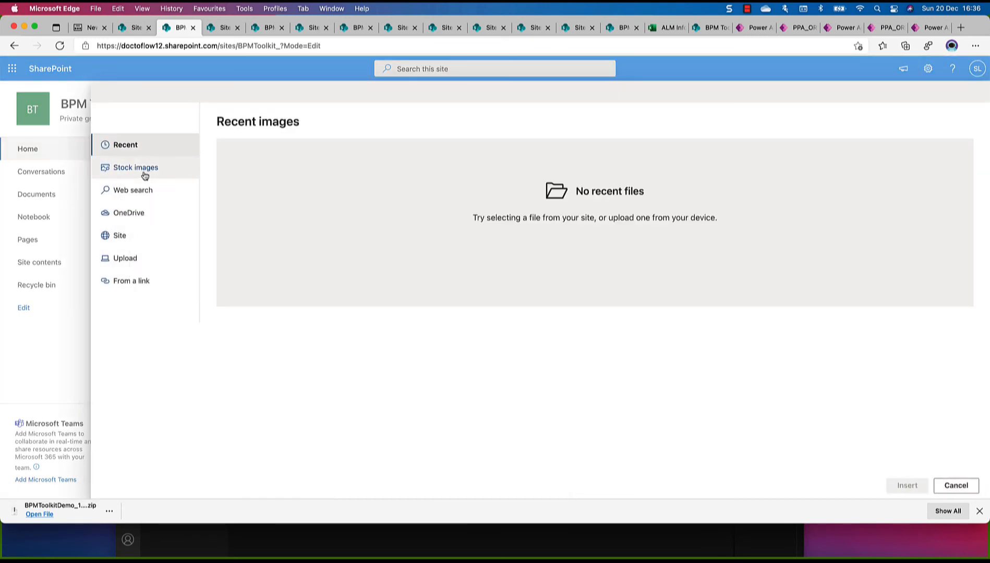
click(145, 174)
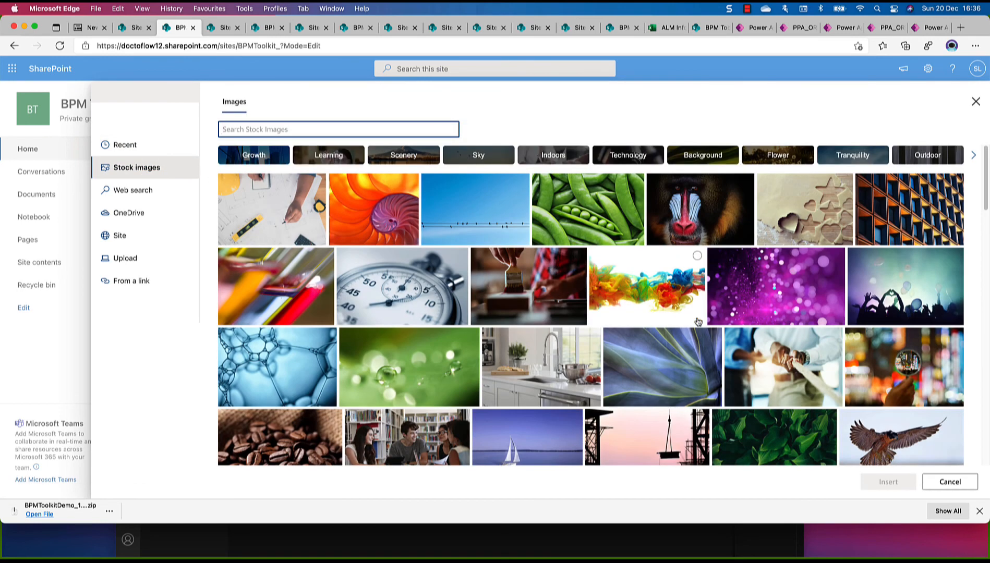
scroll(698, 322, down, 2)
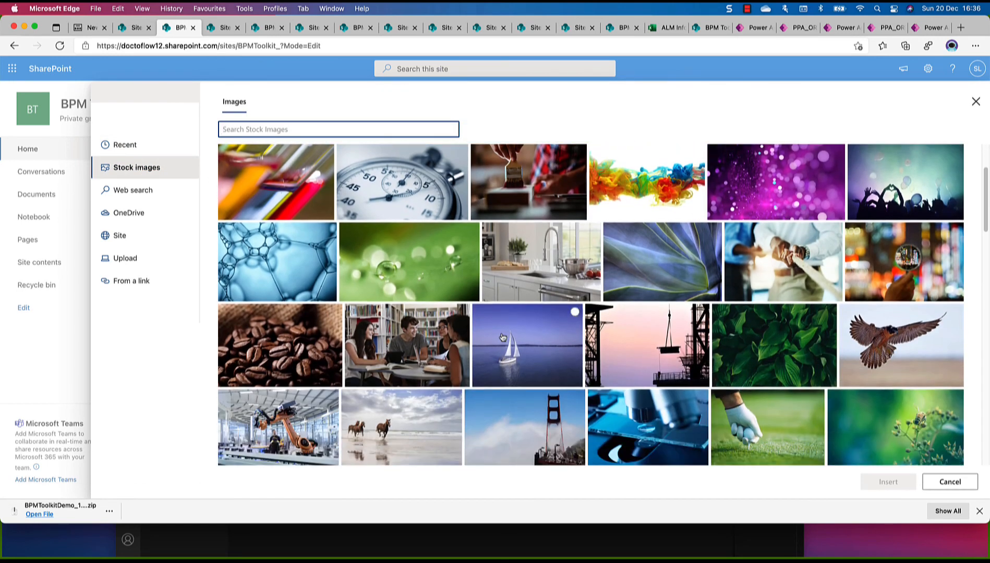
click(312, 362)
click(900, 489)
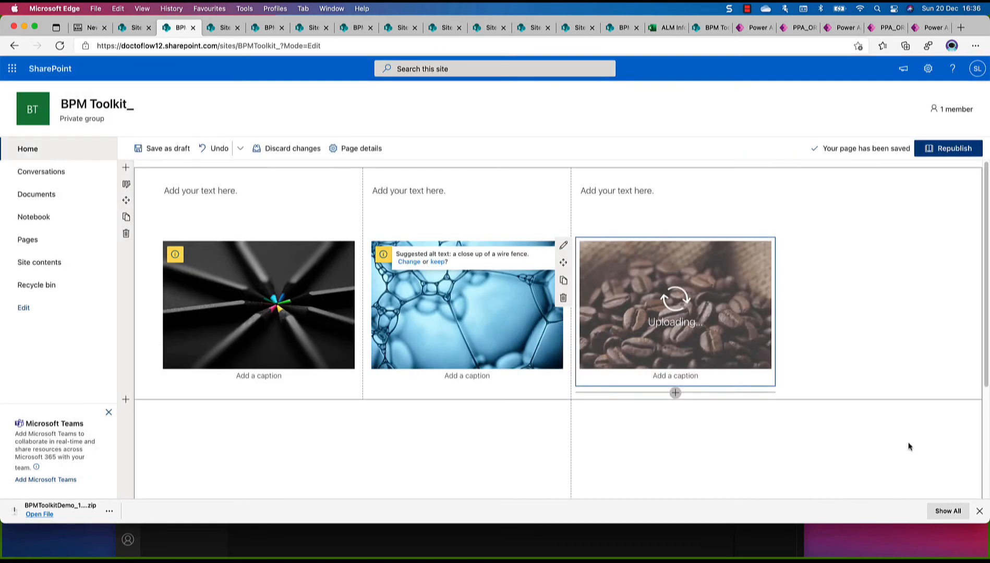
Turn on text over the black pencils image and set its overlay text to "Workflow Center"
click(245, 321)
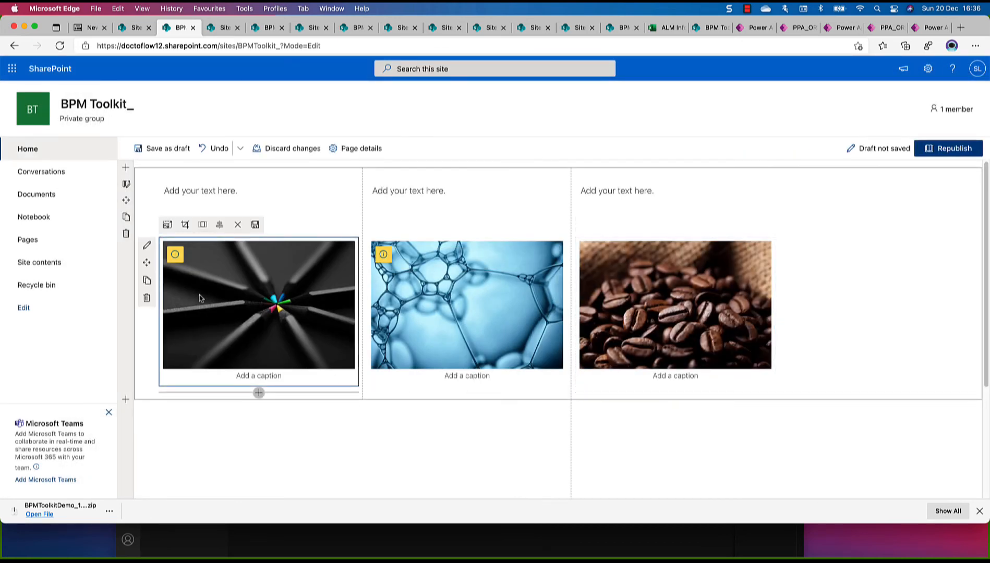
click(148, 249)
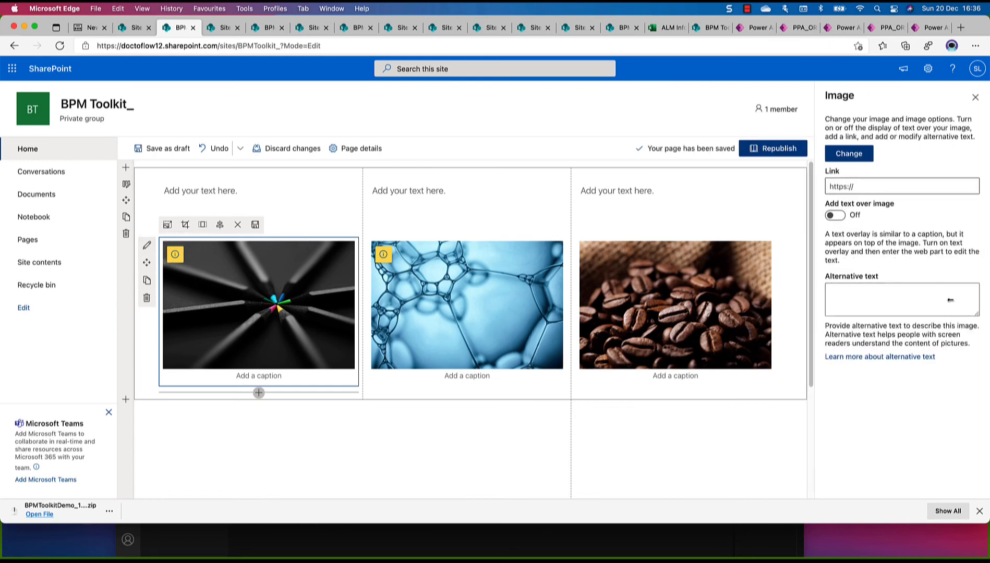
click(836, 216)
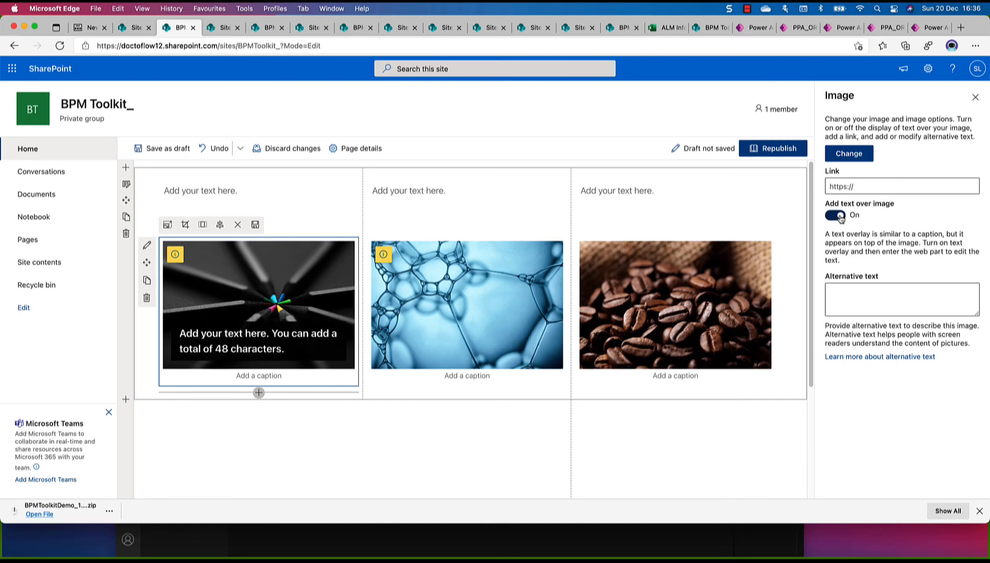
click(282, 342)
text(Workfl)
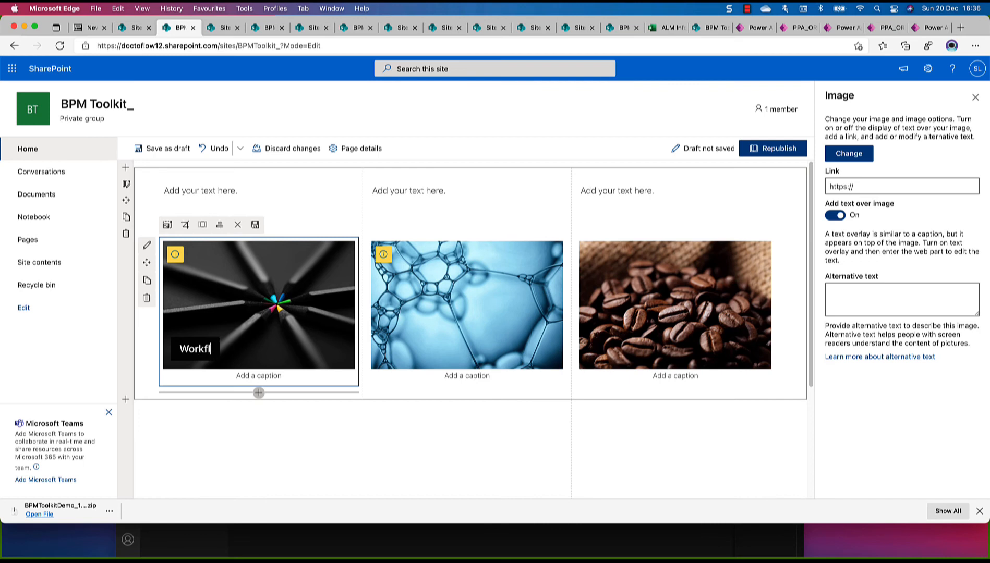
text(ow Center)
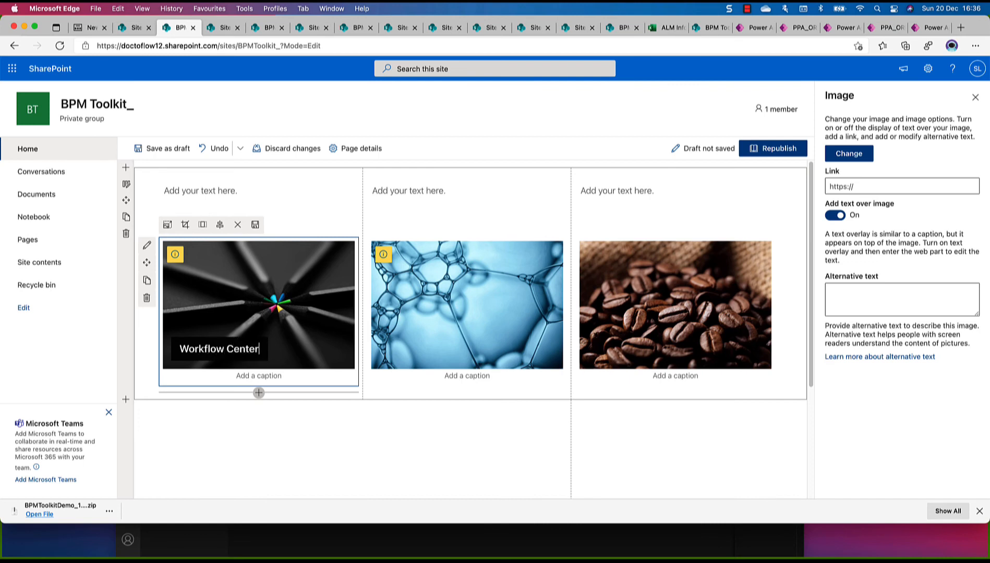
Turn on text over the blue bubbles image and set its overlay text to "Your dashboard"
click(425, 345)
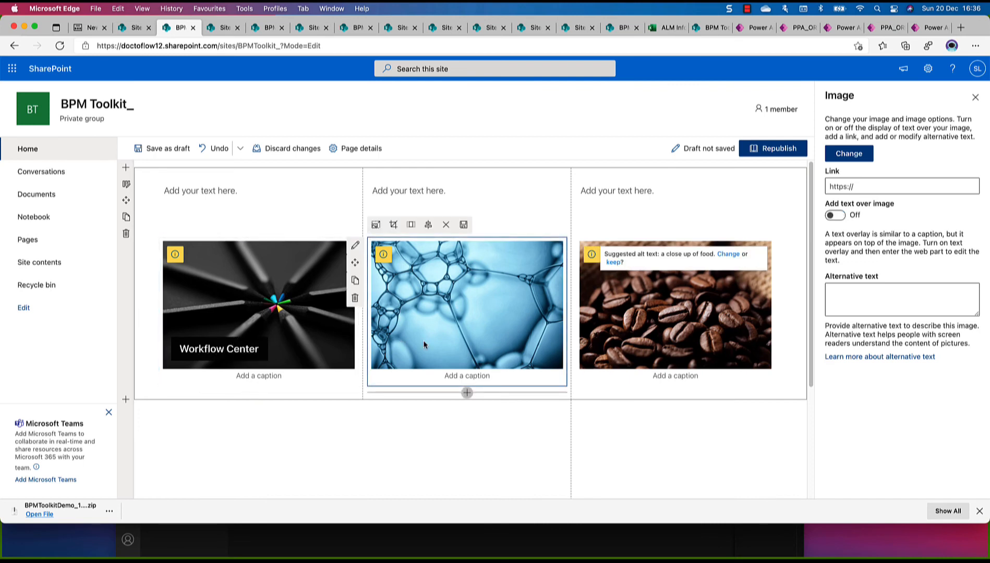
click(837, 216)
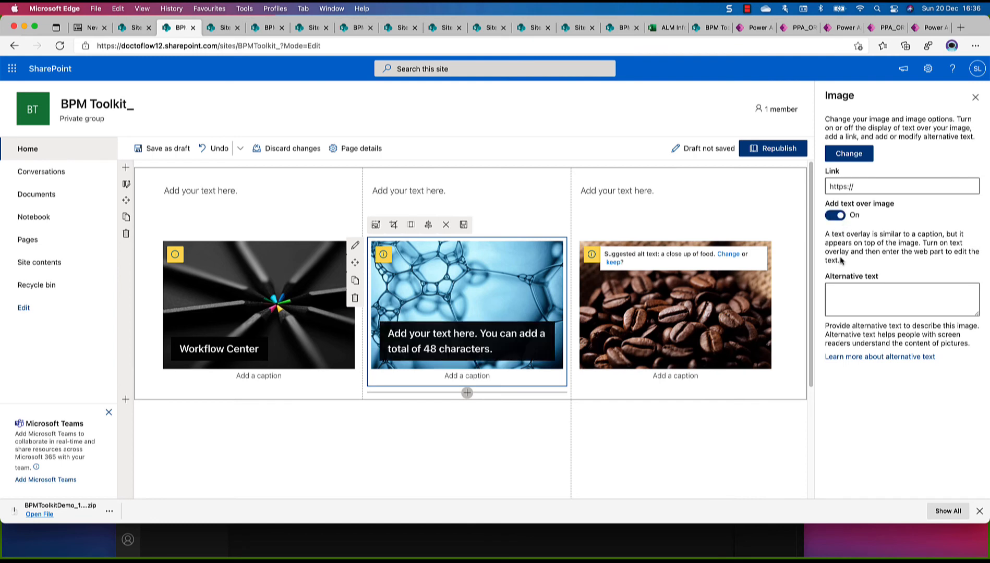
click(876, 188)
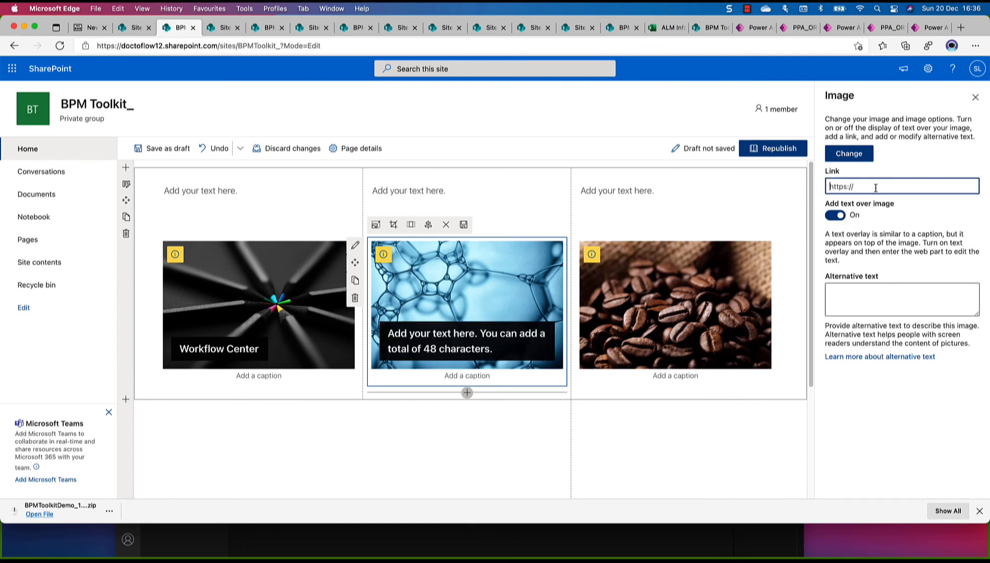
click(440, 342)
text(Your)
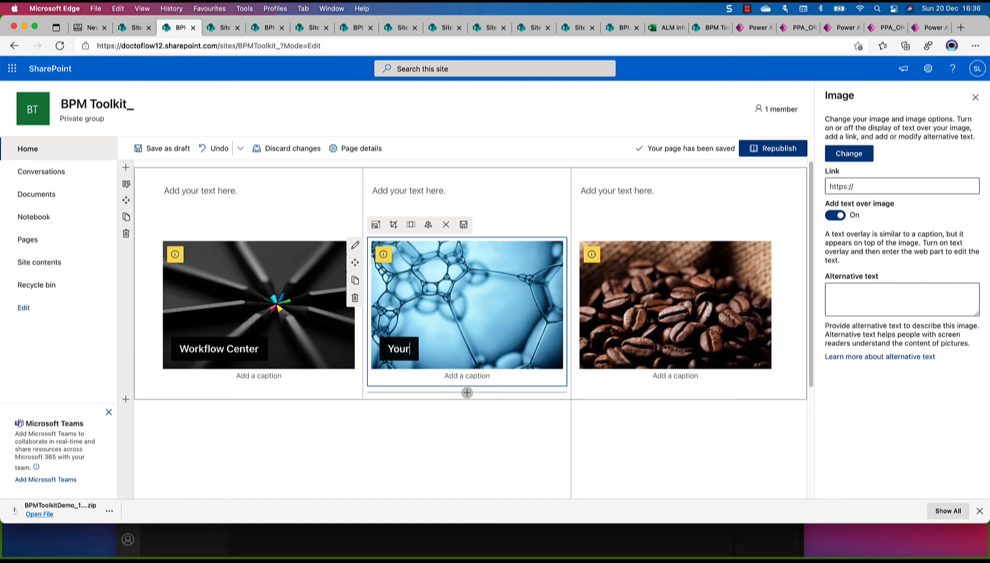
text( dashboa)
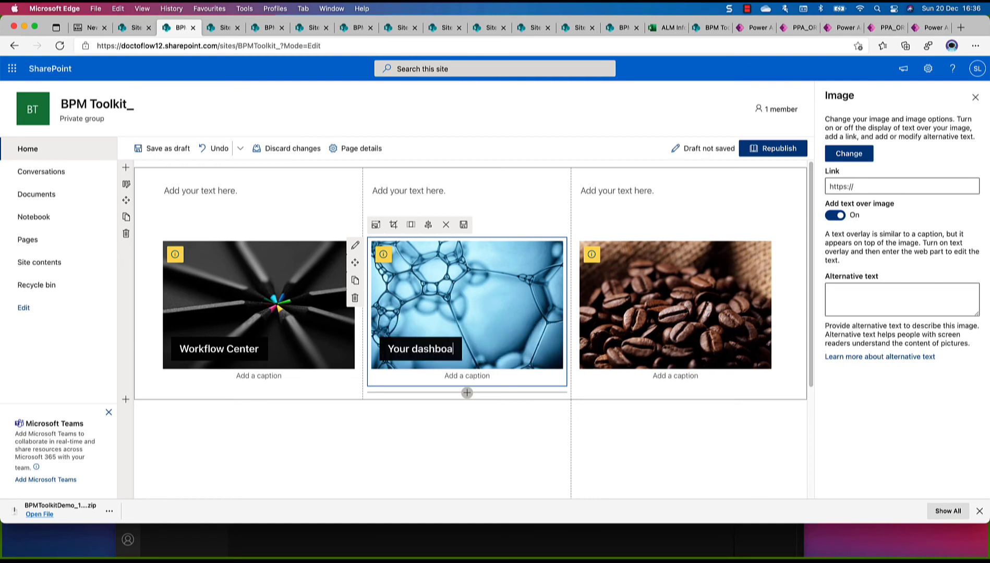
text(rd)
Turn on text over the coffee beans image and set its overlay text to "New Order"
click(649, 340)
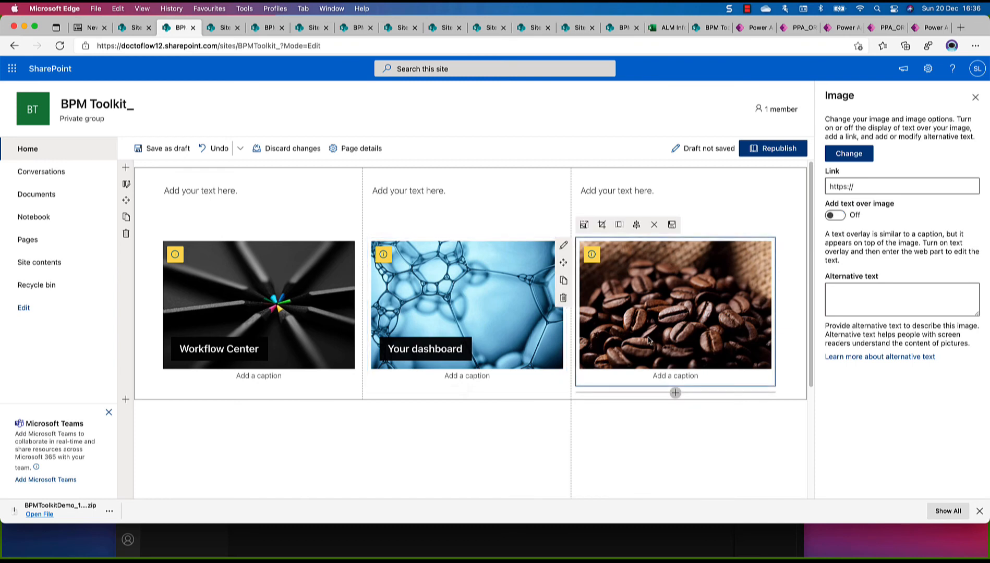
click(836, 215)
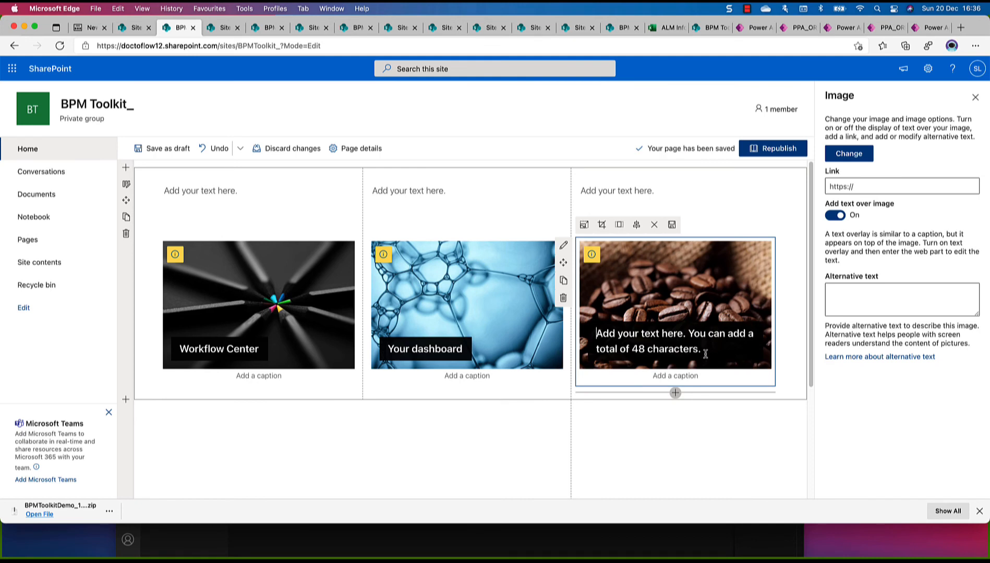
text(New Order)
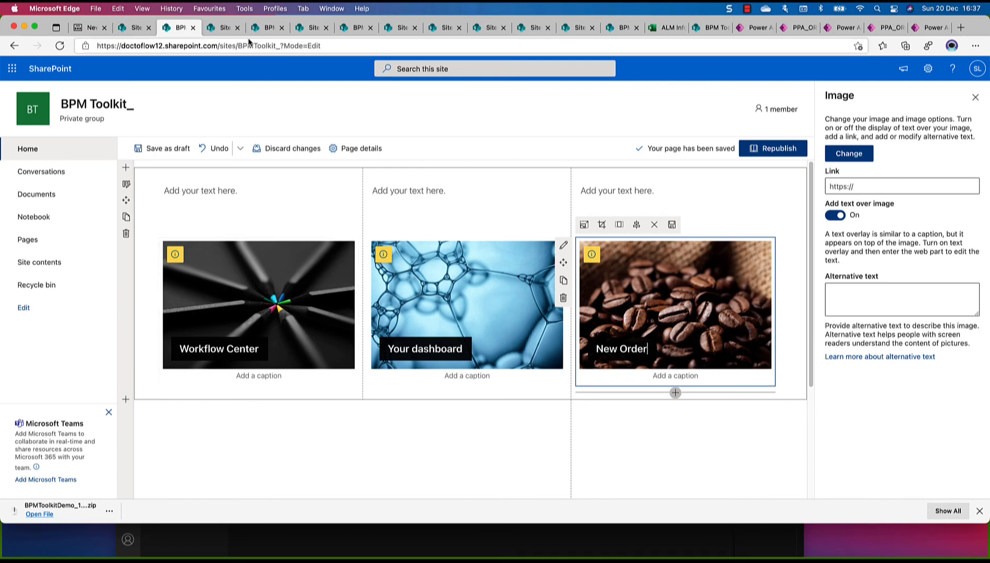
click(756, 30)
click(561, 307)
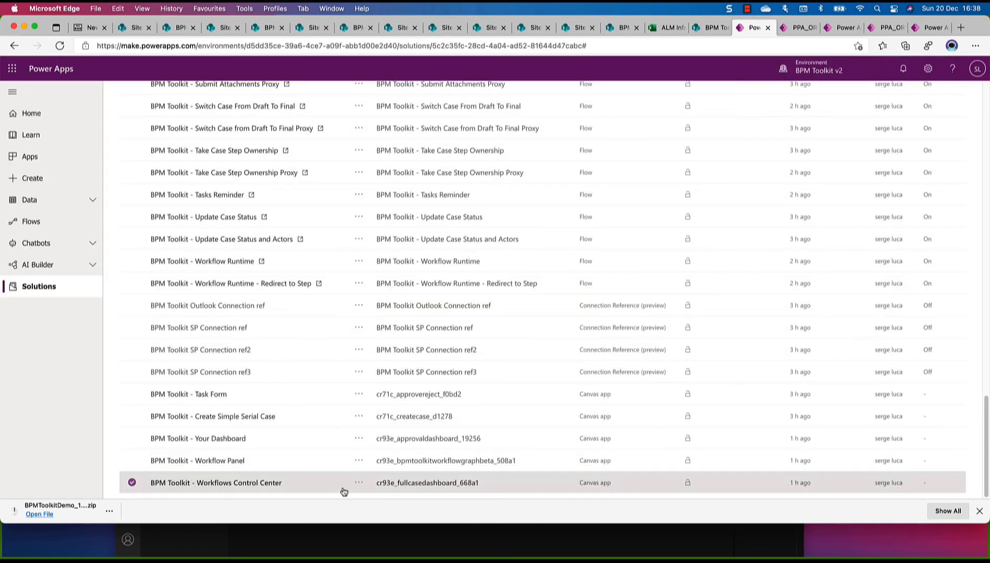
click(359, 483)
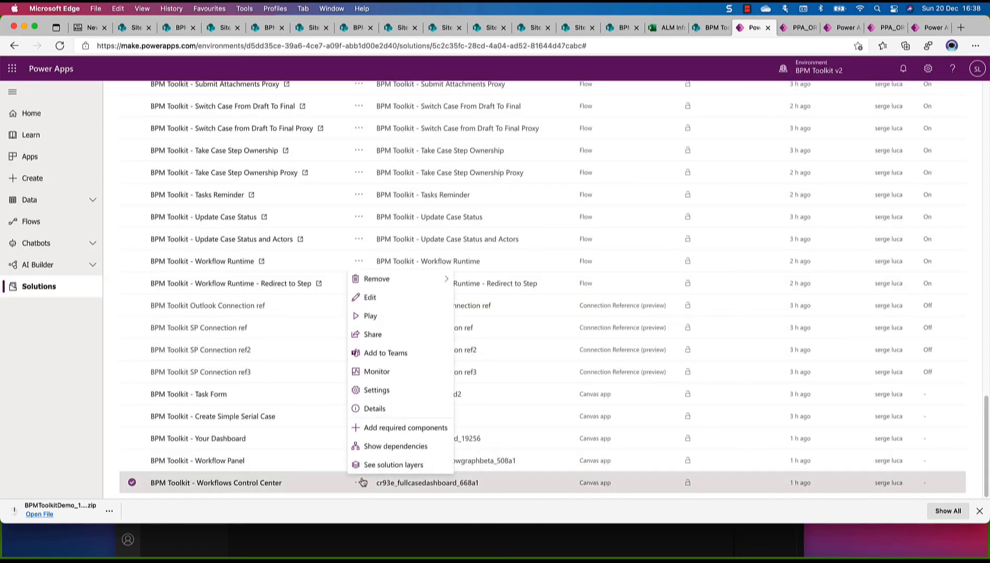
click(376, 412)
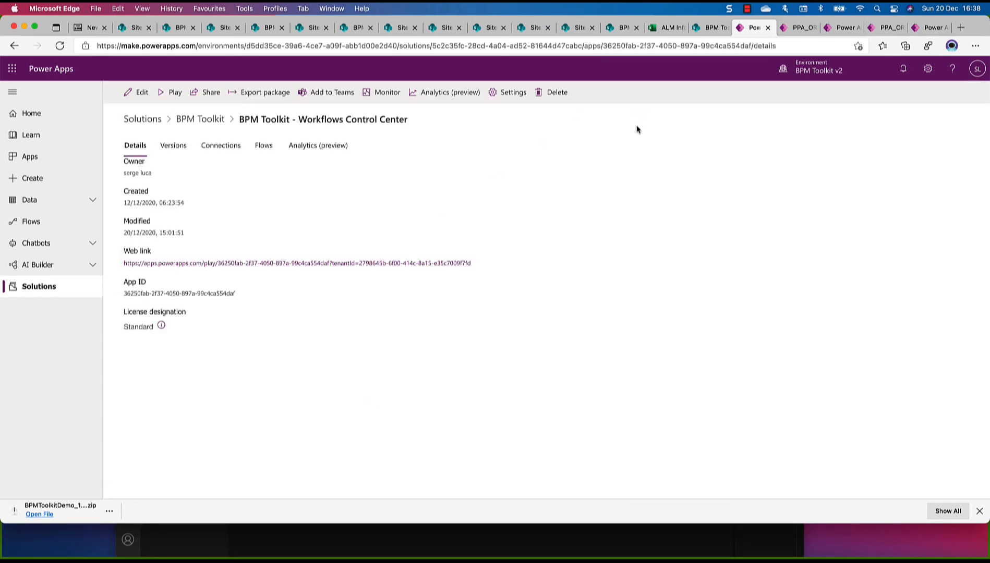
click(767, 27)
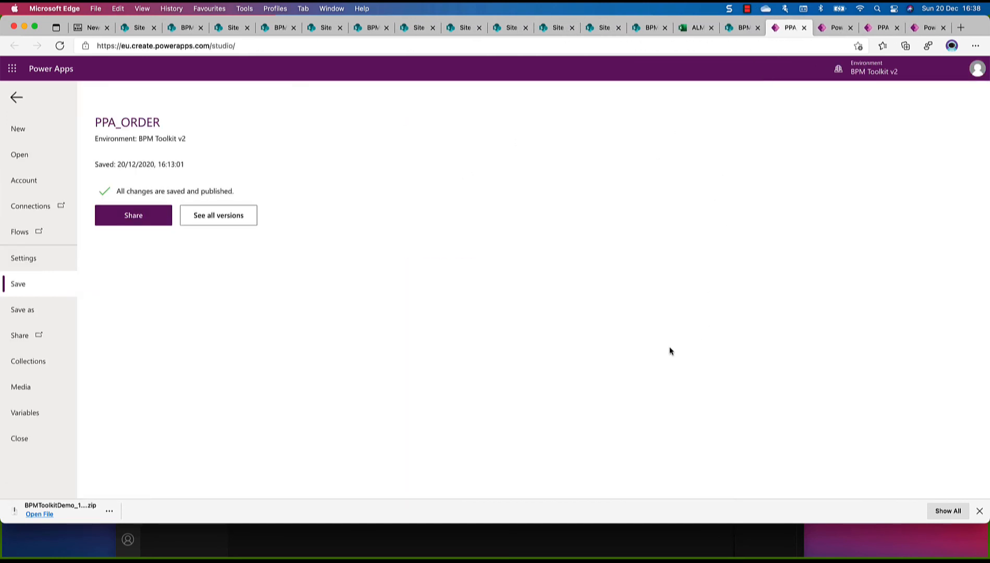
click(817, 27)
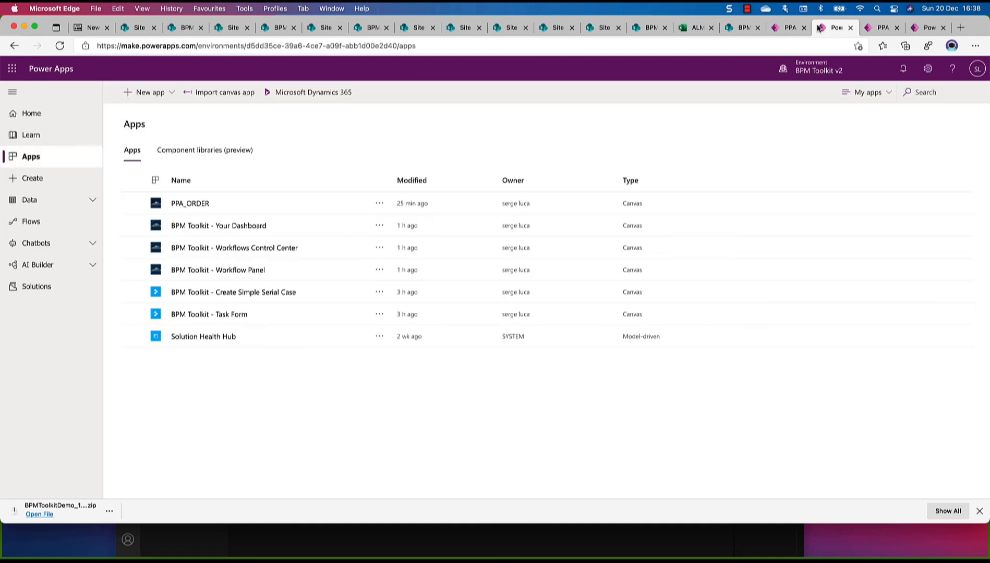
click(801, 30)
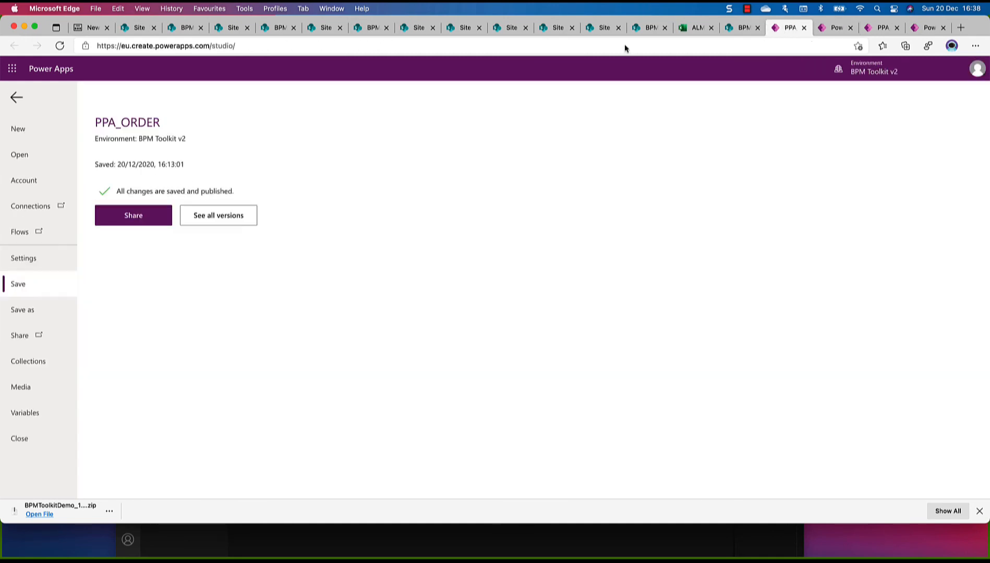
click(16, 100)
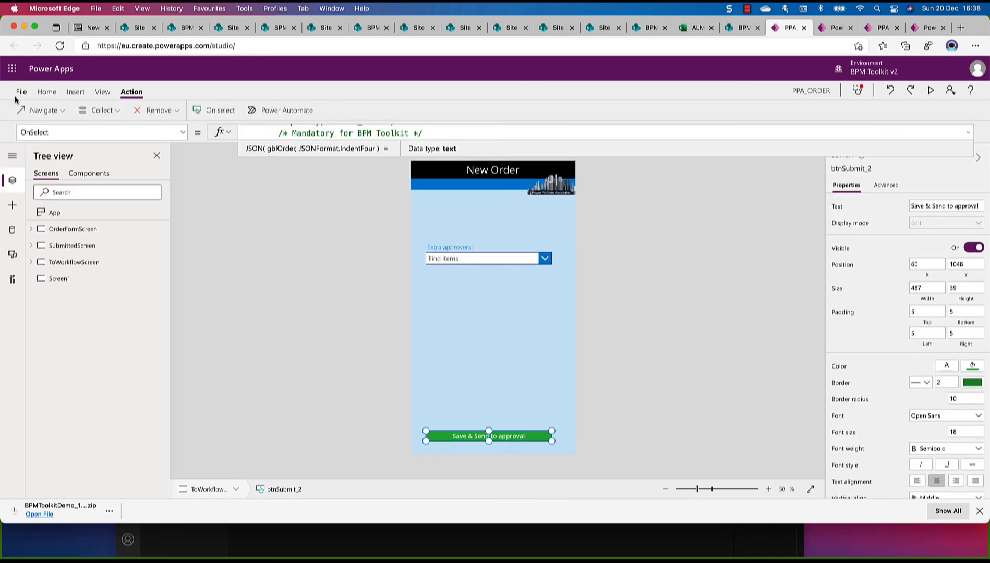
click(881, 29)
In Power Apps, open the details of BPM Toolkit - Workflows Control Center from the BPM Toolkit solution and copy its web link
click(914, 31)
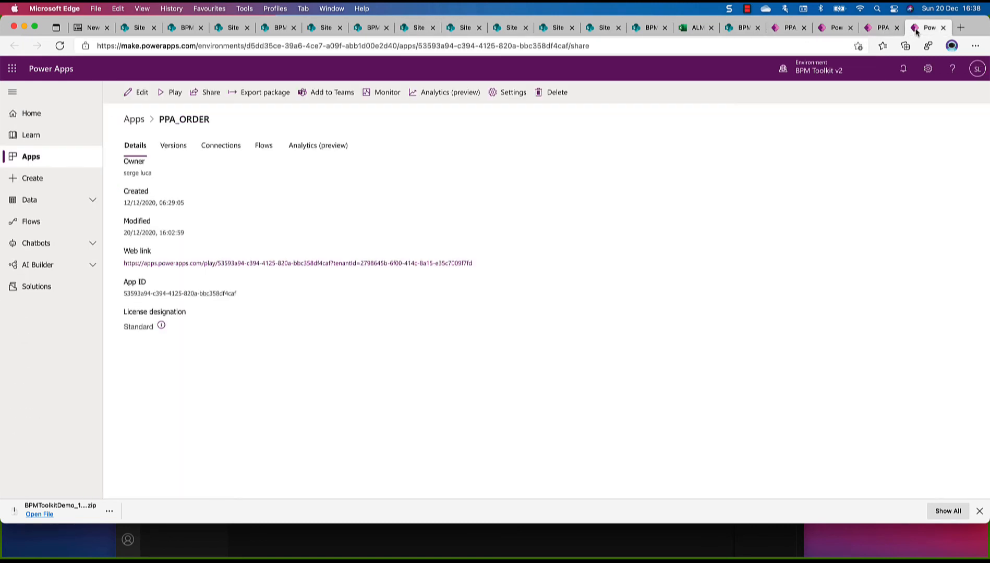
click(134, 120)
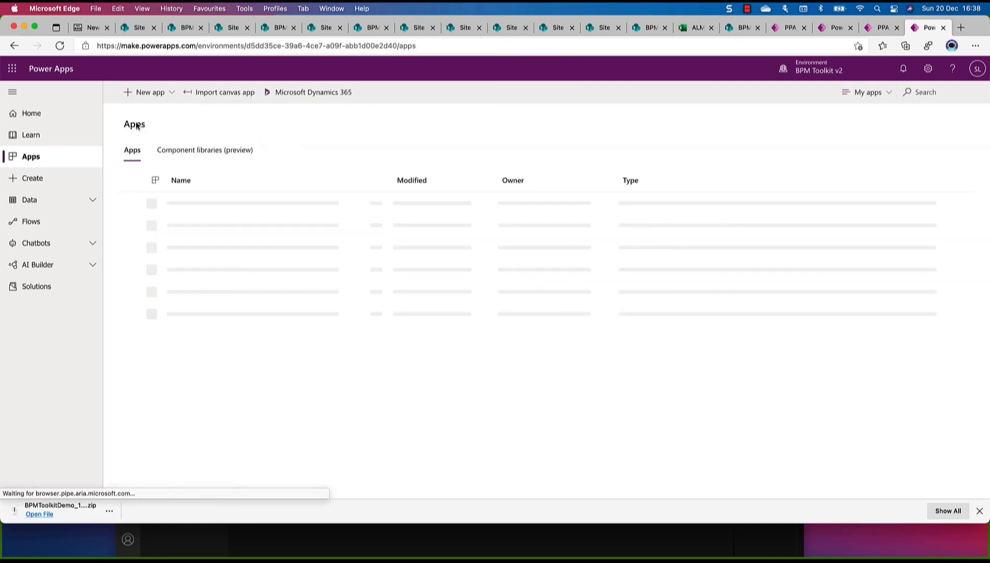
click(59, 285)
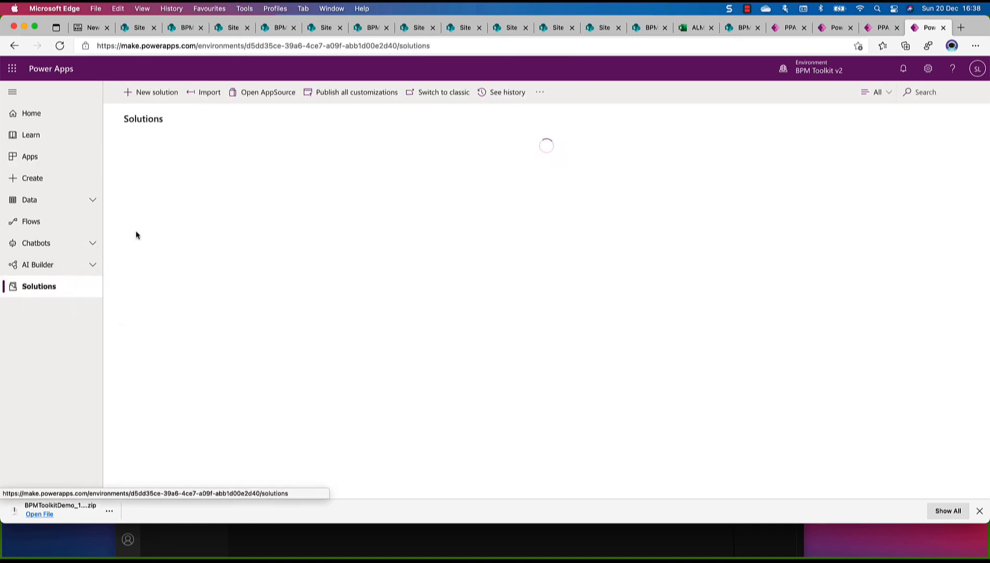
click(178, 200)
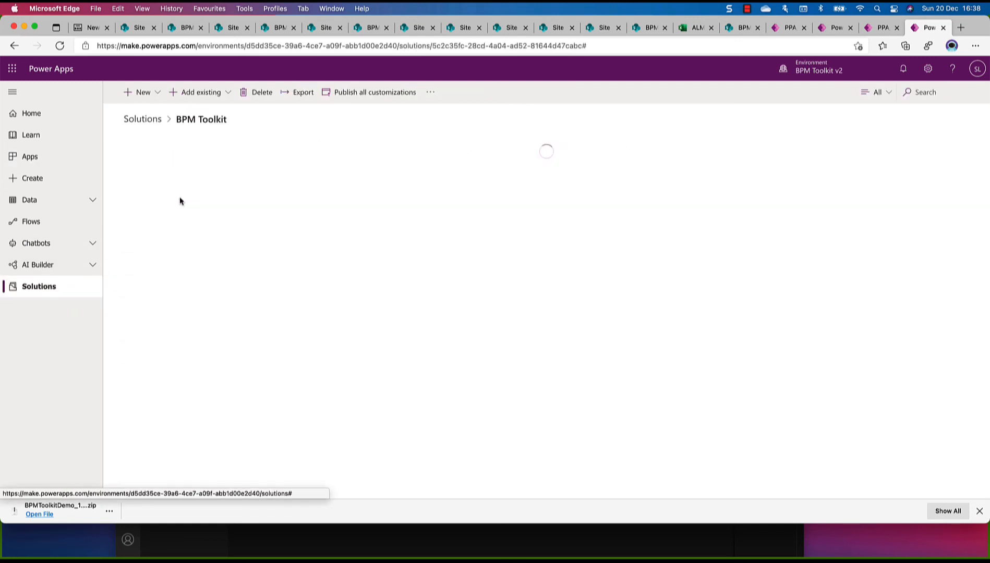
scroll(229, 219, down, 20)
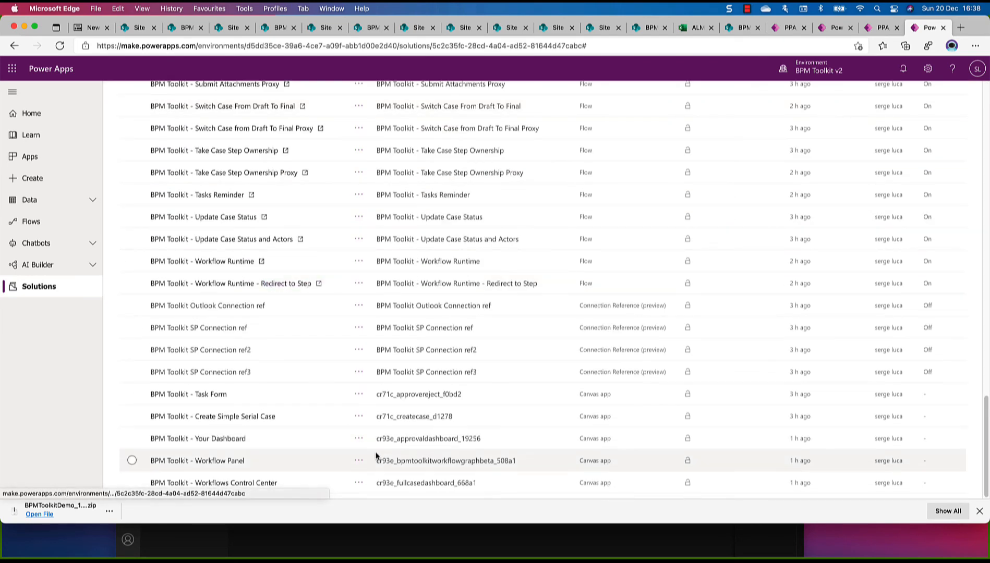
click(359, 485)
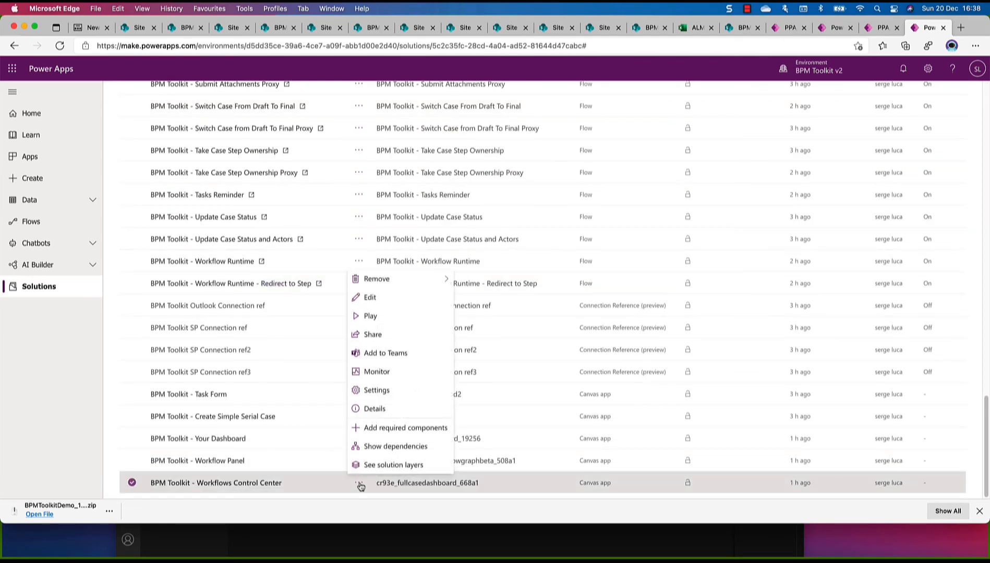
click(378, 409)
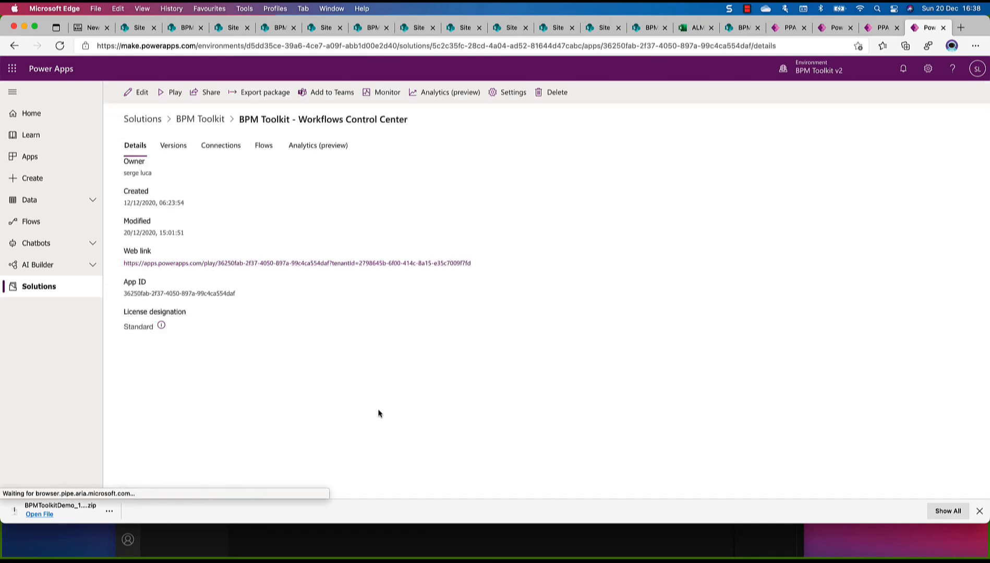
drag(483, 259, 111, 269)
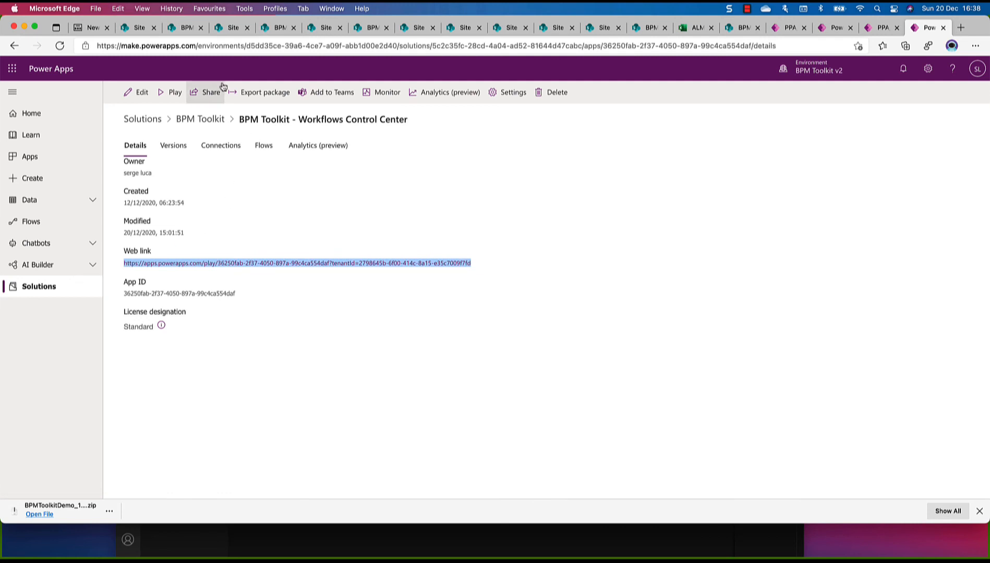
Test the Workflow Center image link on the published BPM Toolkit home page and close the app it opens
click(139, 28)
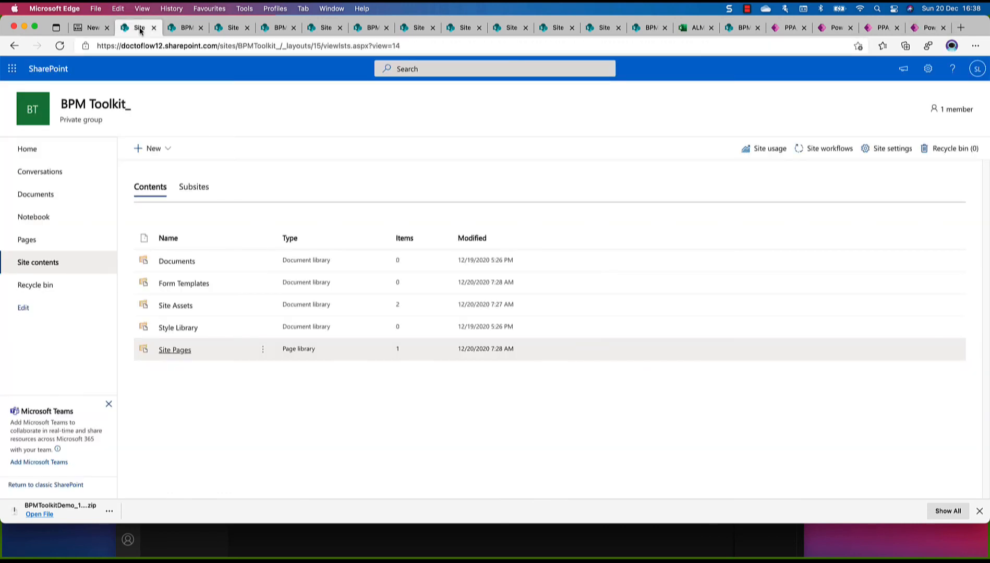
click(748, 31)
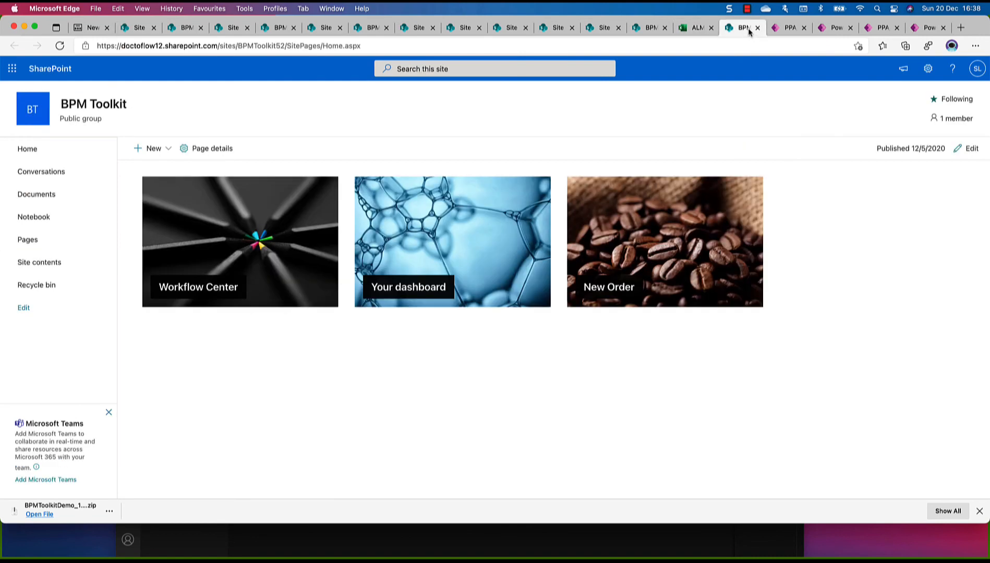
click(276, 281)
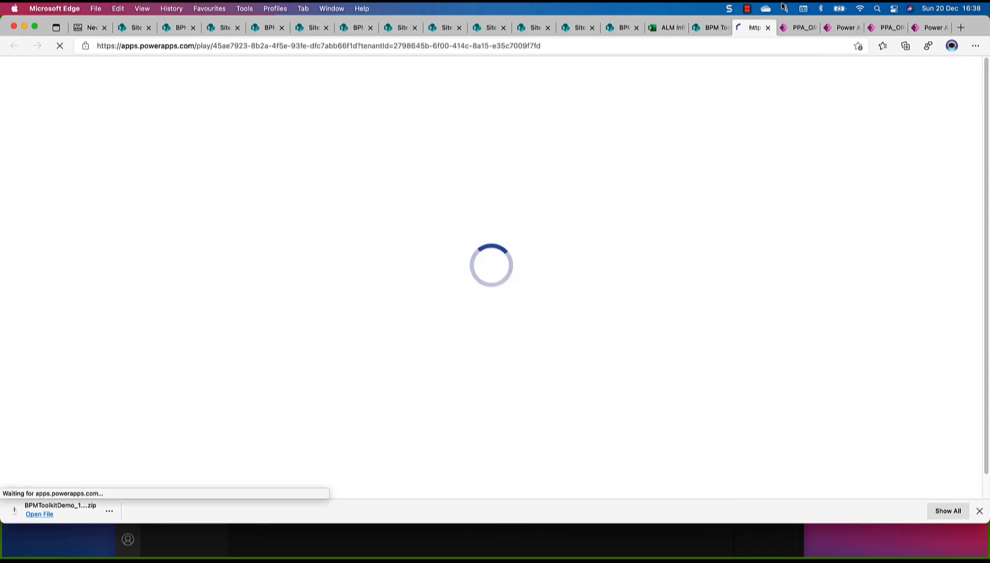
click(767, 28)
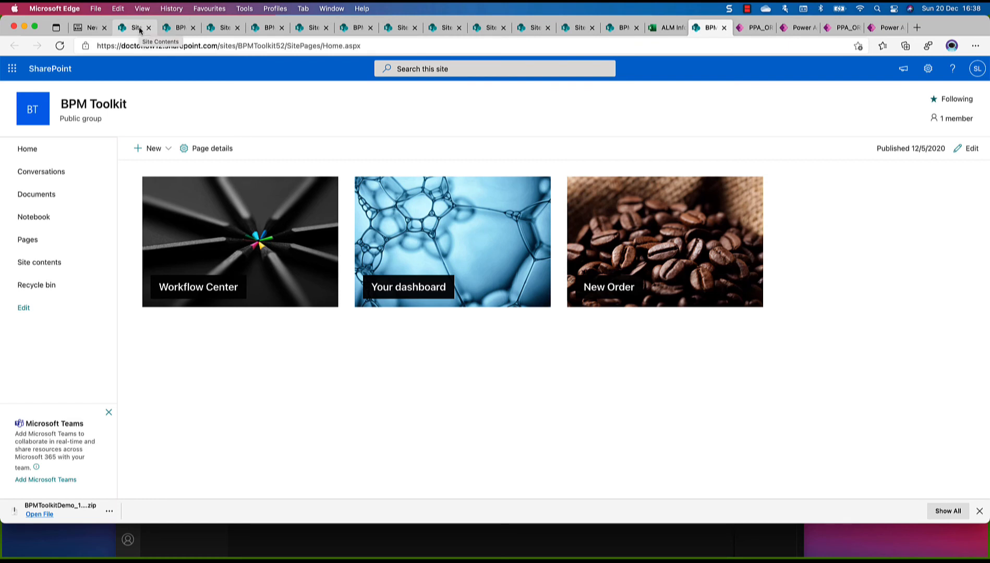
Edit the draft home page and replace the Workflow Center image's link with the copied Workflows Control Center web link
click(636, 29)
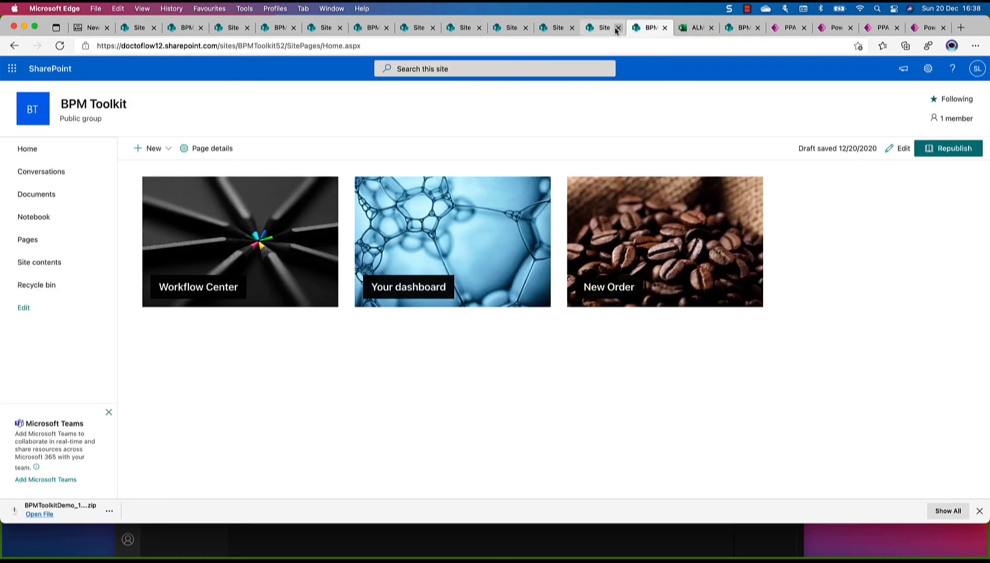
click(617, 28)
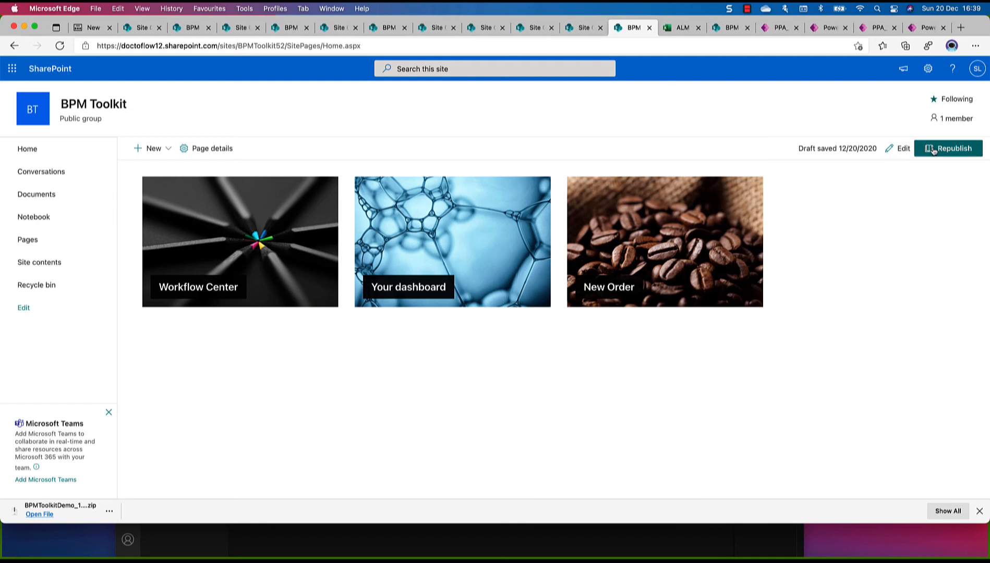
click(901, 149)
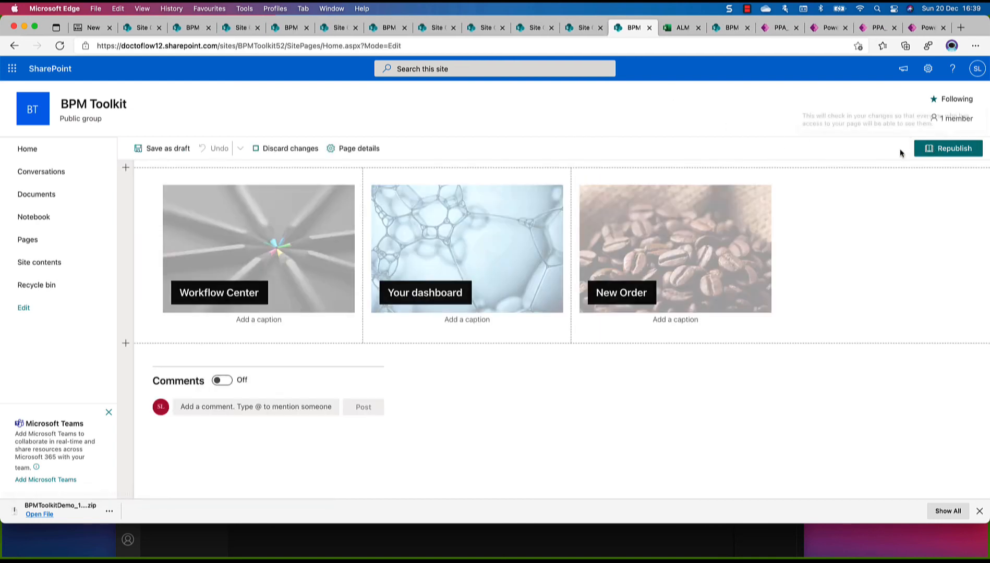
click(222, 292)
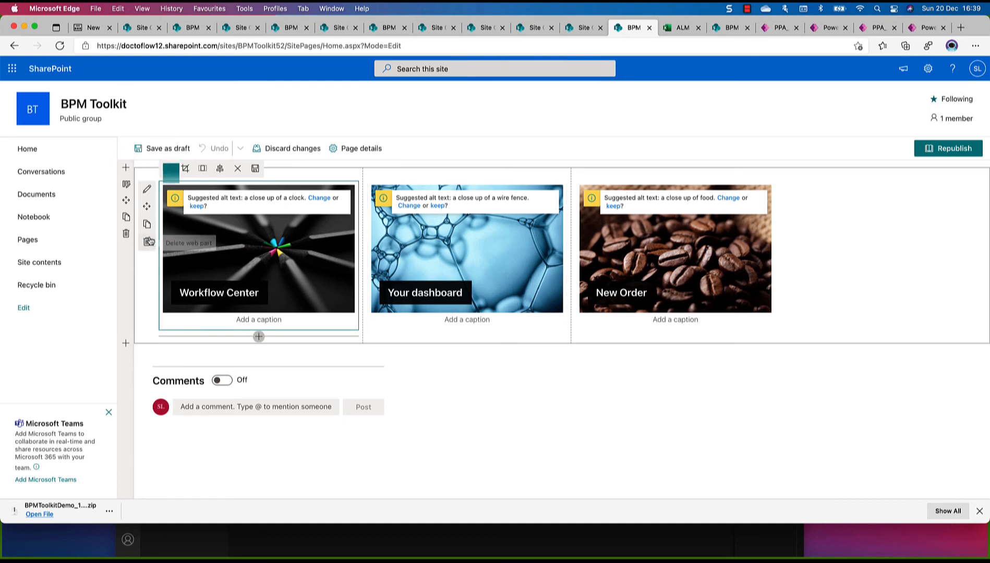
click(147, 190)
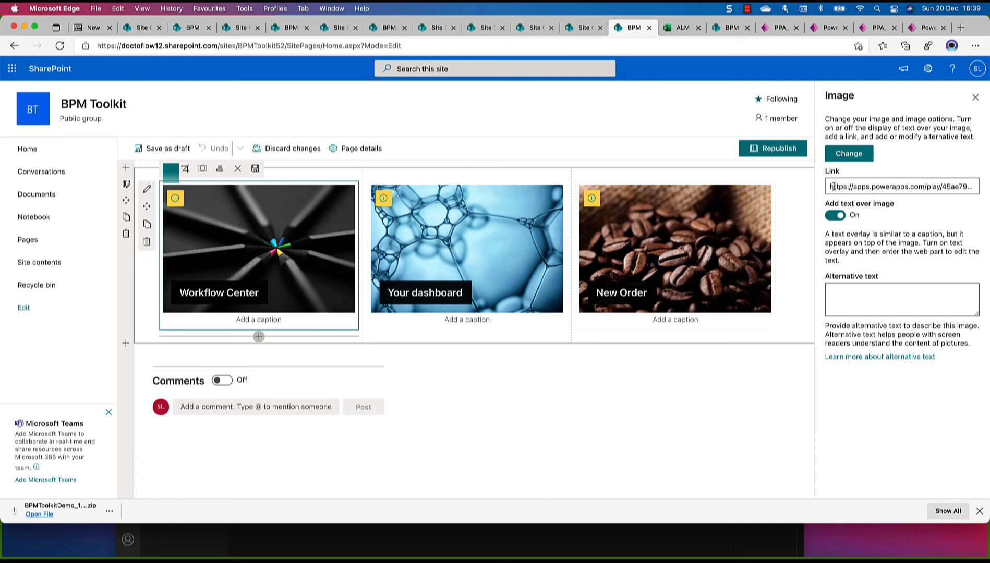
drag(831, 186, 810, 182)
click(977, 186)
key(super+v)
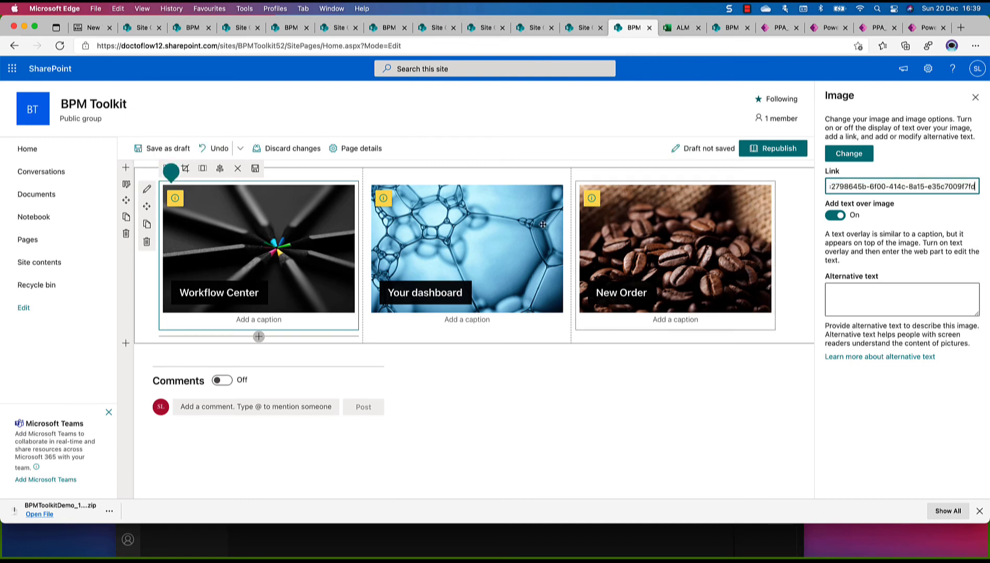
In Power Apps, open the details of BPM Toolkit - Your Dashboard from the BPM Toolkit solution and copy its web link
click(519, 233)
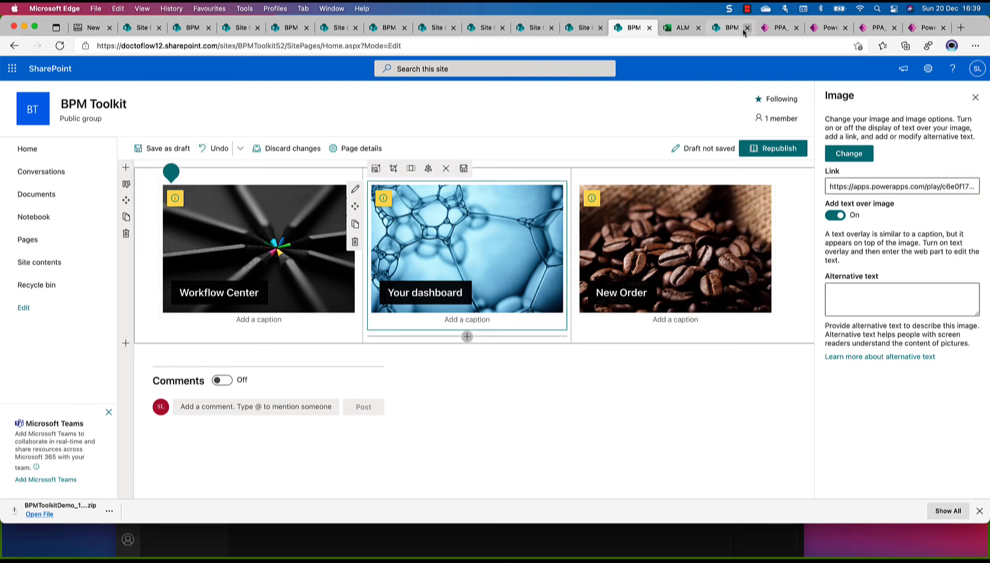
click(777, 27)
click(829, 27)
click(917, 29)
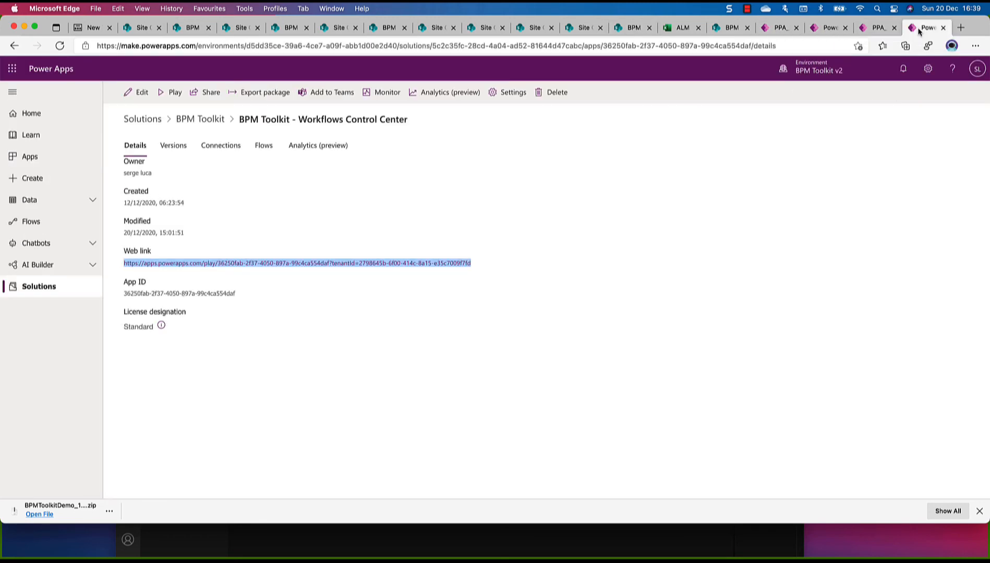
click(200, 119)
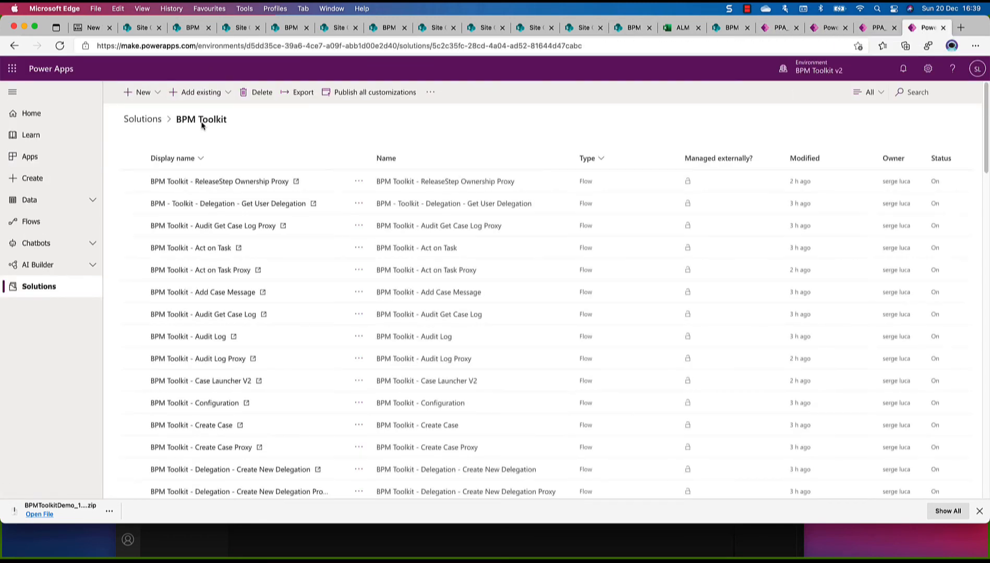
scroll(257, 331, down, 10)
scroll(254, 327, down, 15)
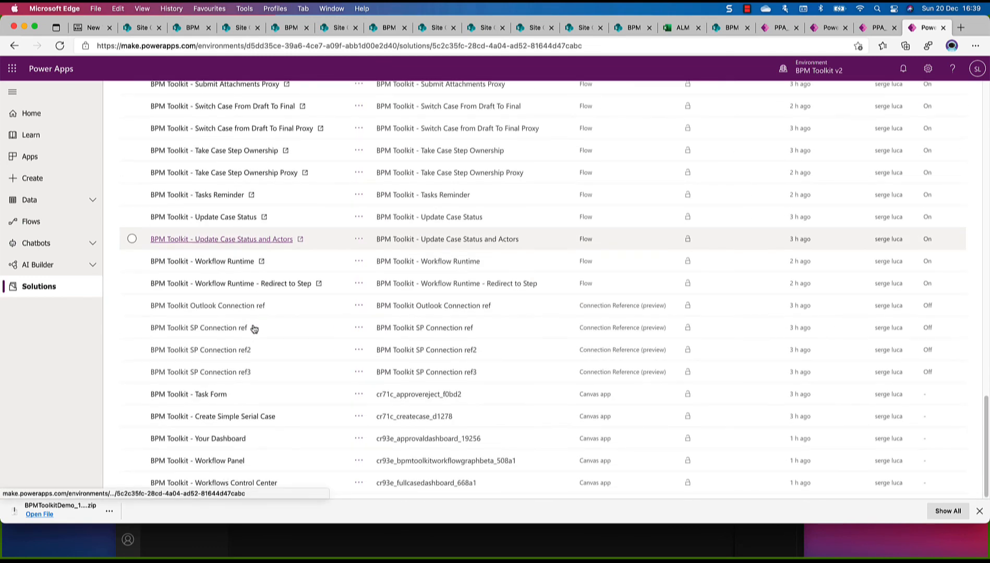
click(360, 440)
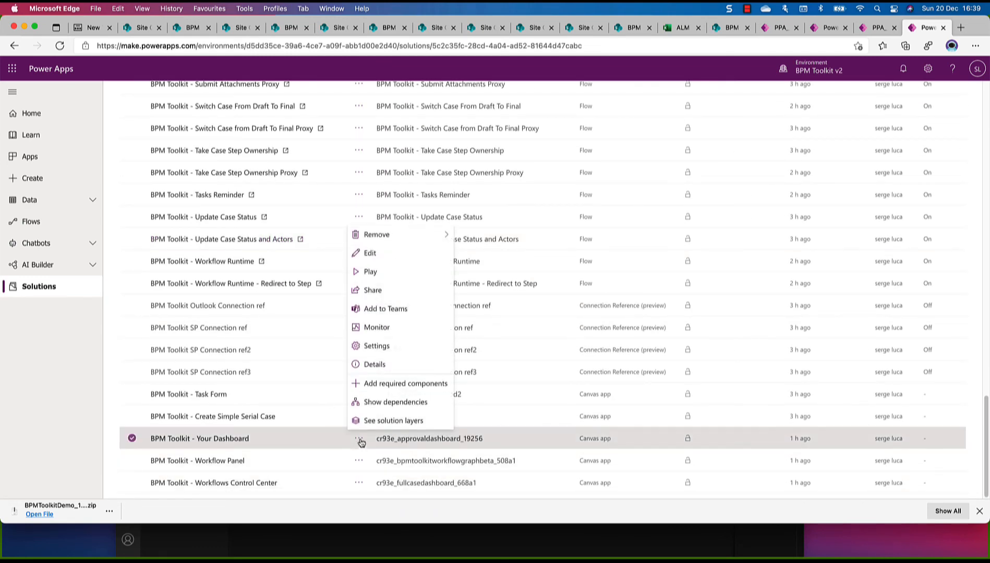
click(374, 365)
drag(487, 265, 124, 265)
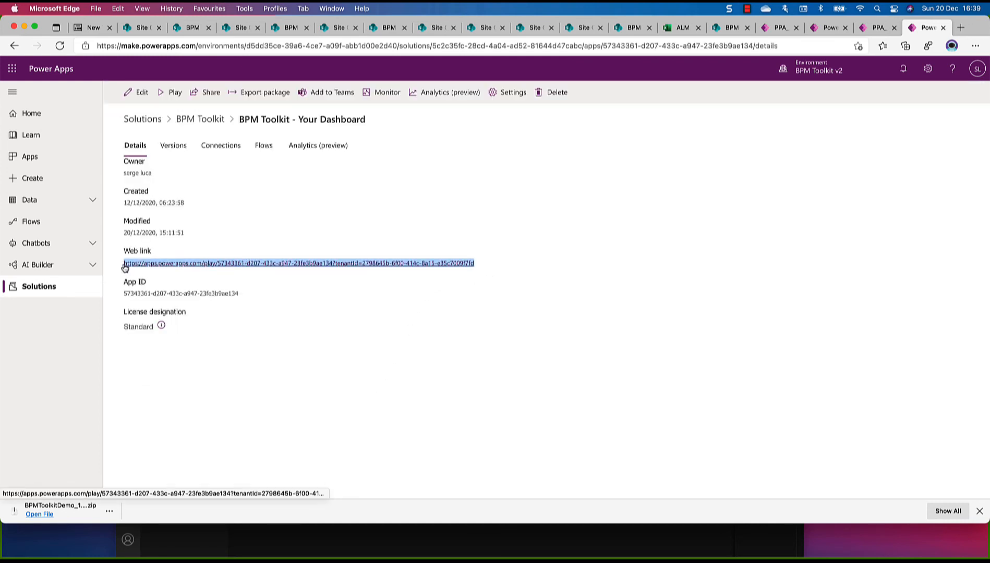
Back on the SharePoint home page, replace the Your dashboard image's link with the copied Your Dashboard app web link
click(634, 28)
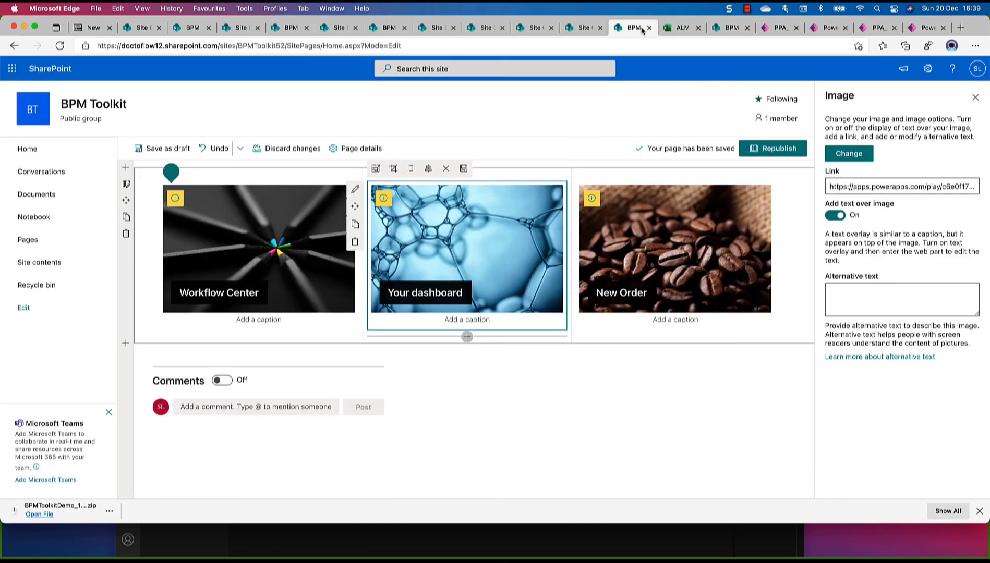
click(487, 243)
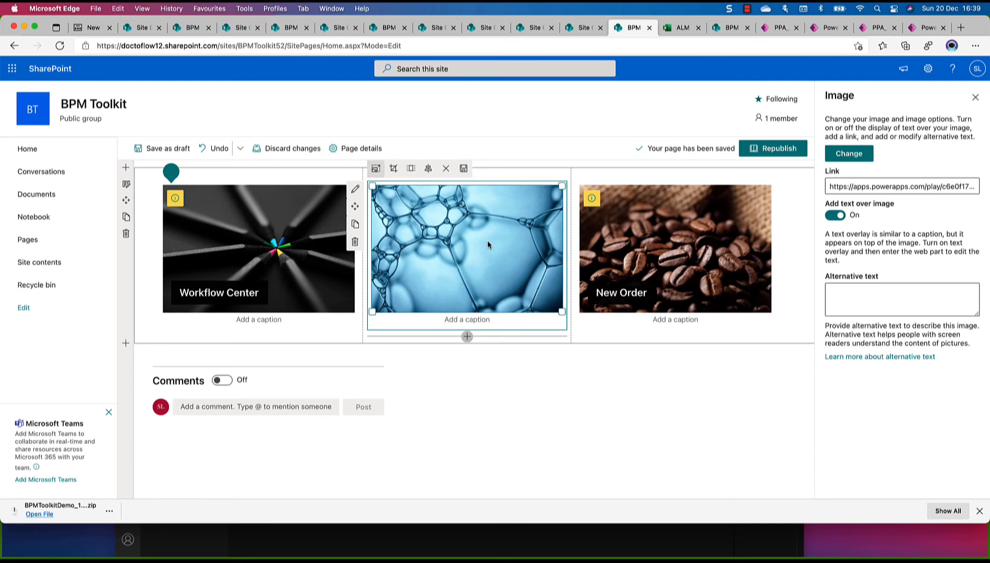
click(832, 186)
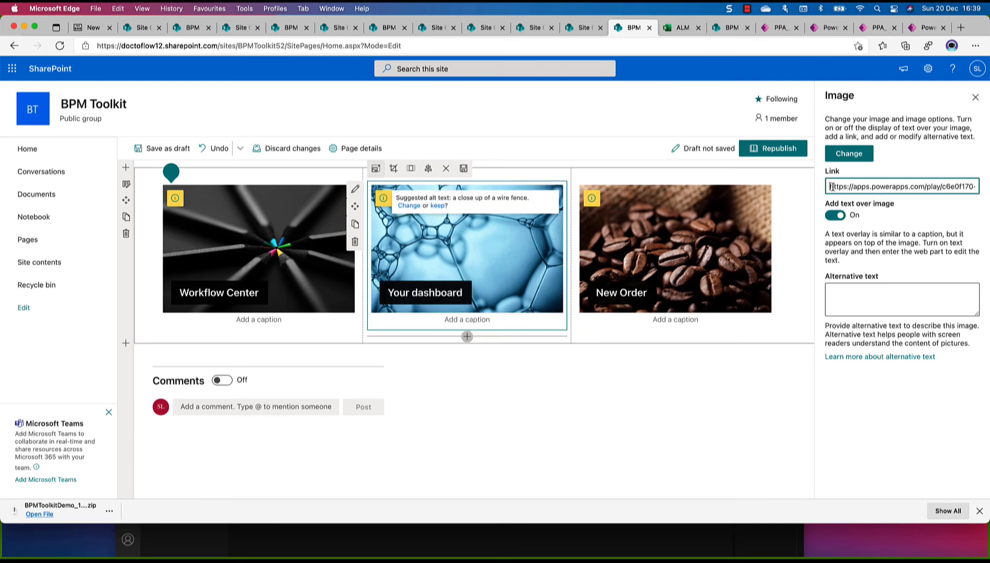
drag(832, 186, 988, 190)
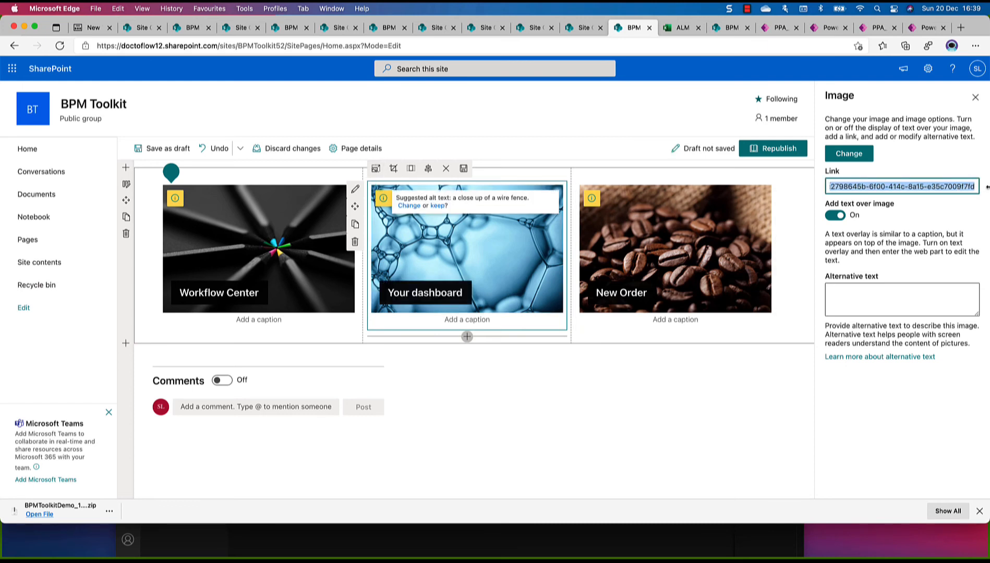
key(super+v)
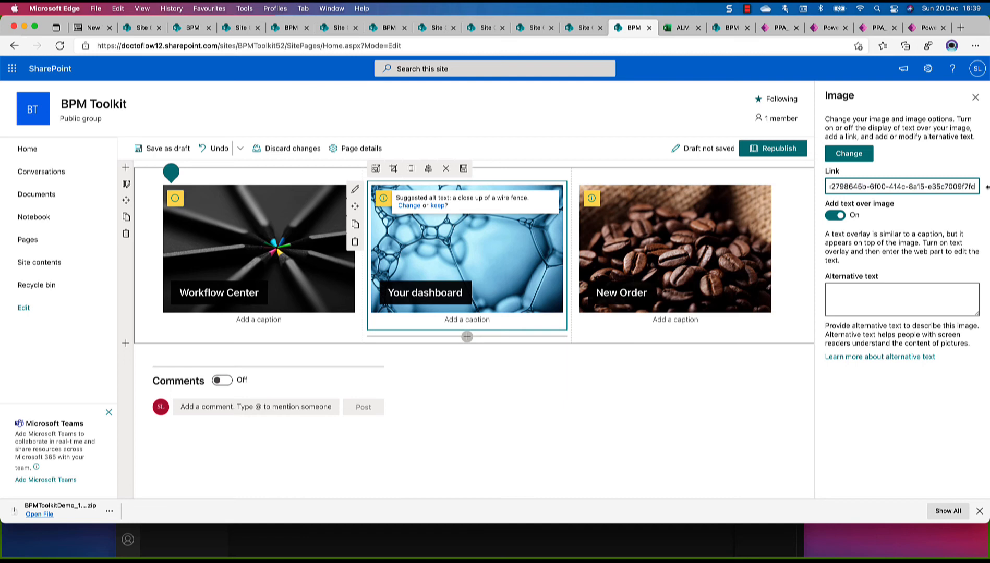
In Power Apps, open the details of PPA_ORDER from the BPM Toolkit Demo solution and copy its web link
click(680, 271)
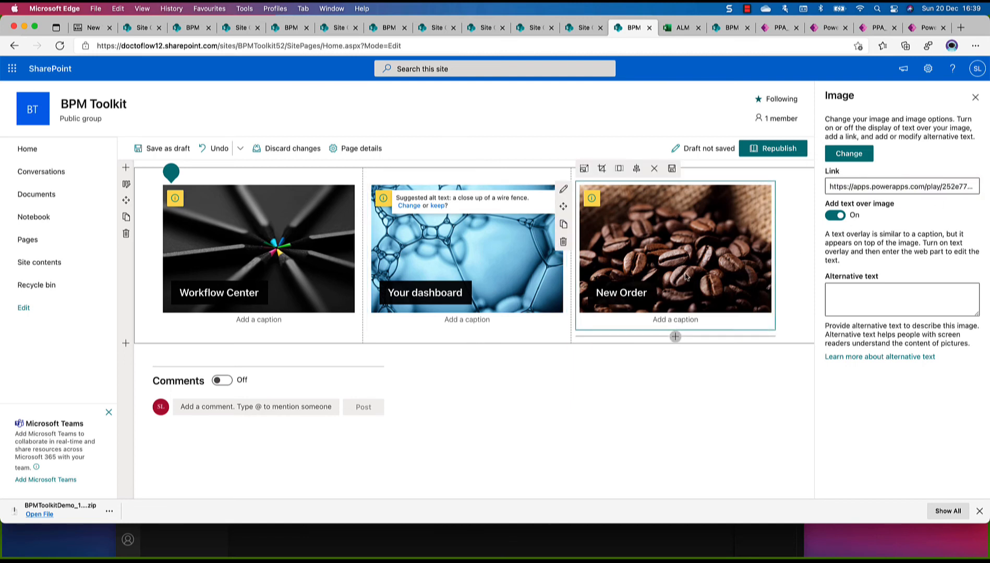
click(928, 31)
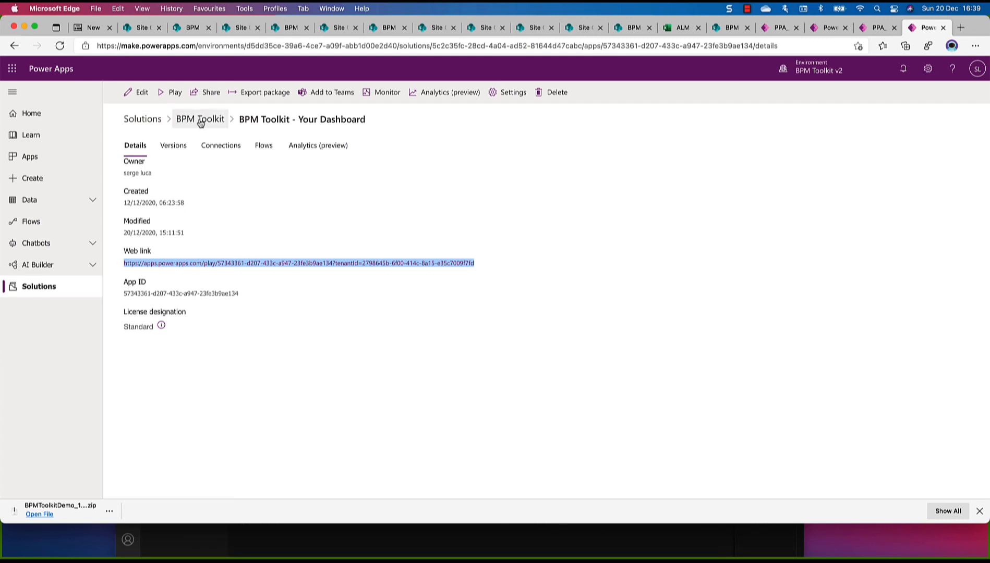
click(152, 119)
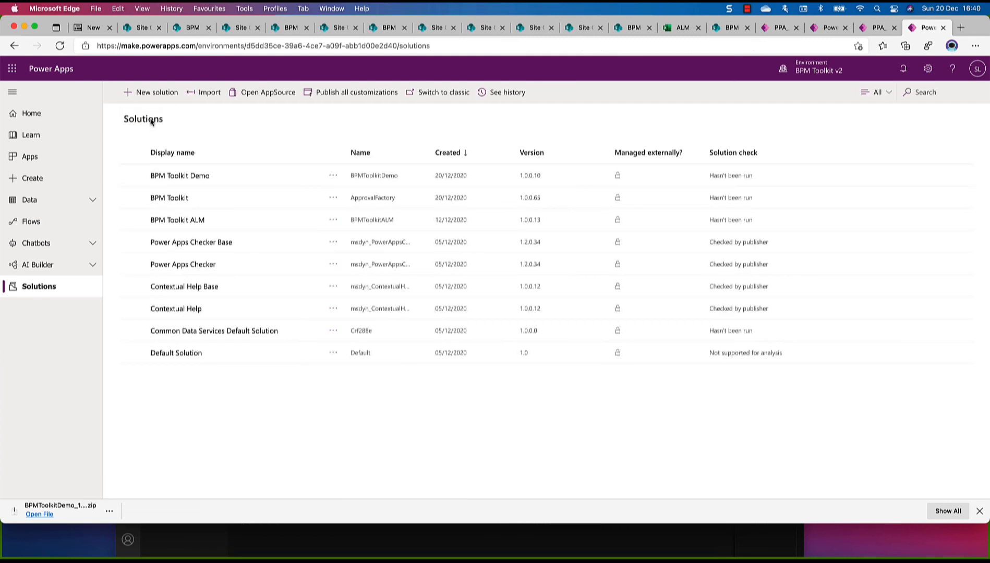
click(181, 177)
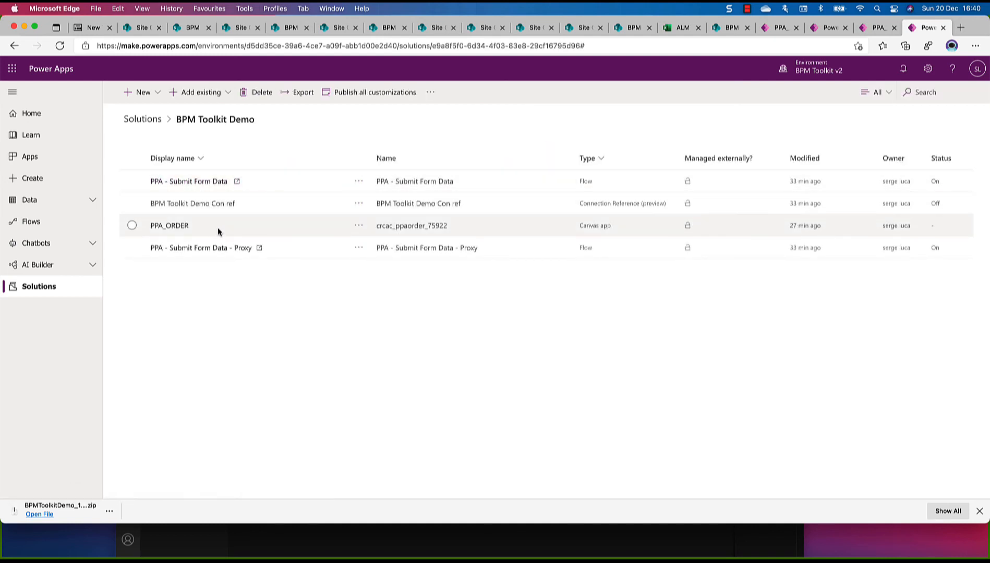
click(360, 226)
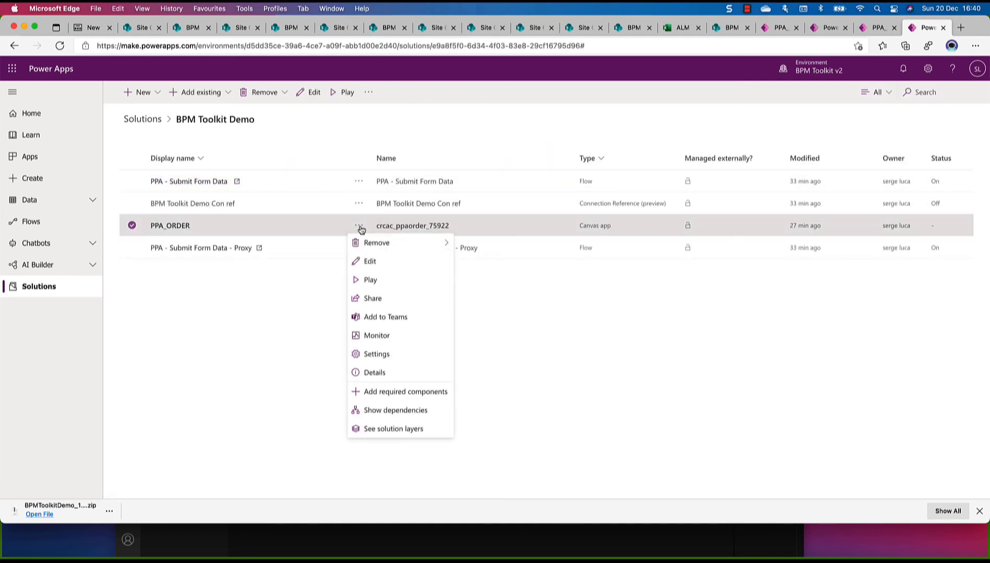
click(400, 374)
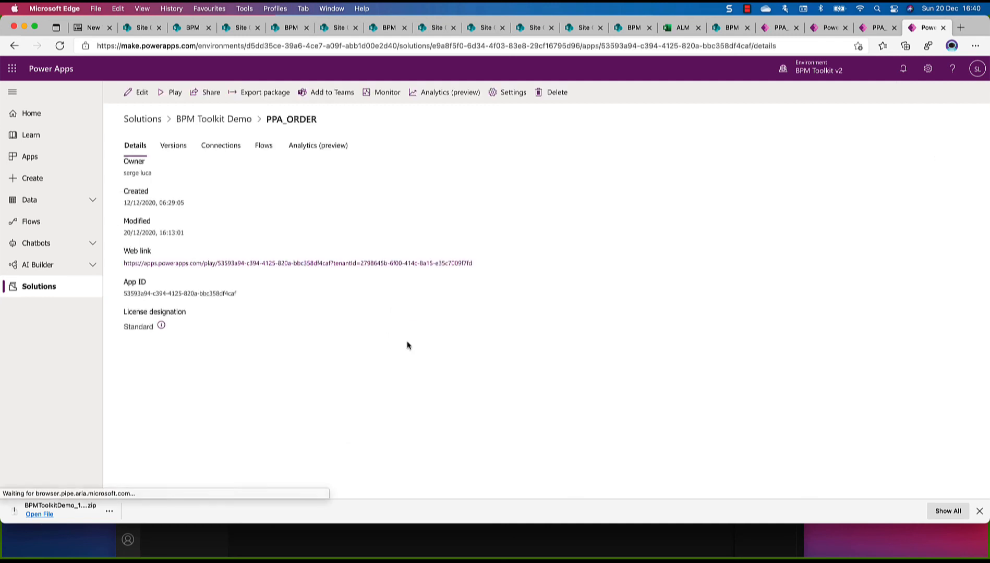
drag(472, 264, 104, 263)
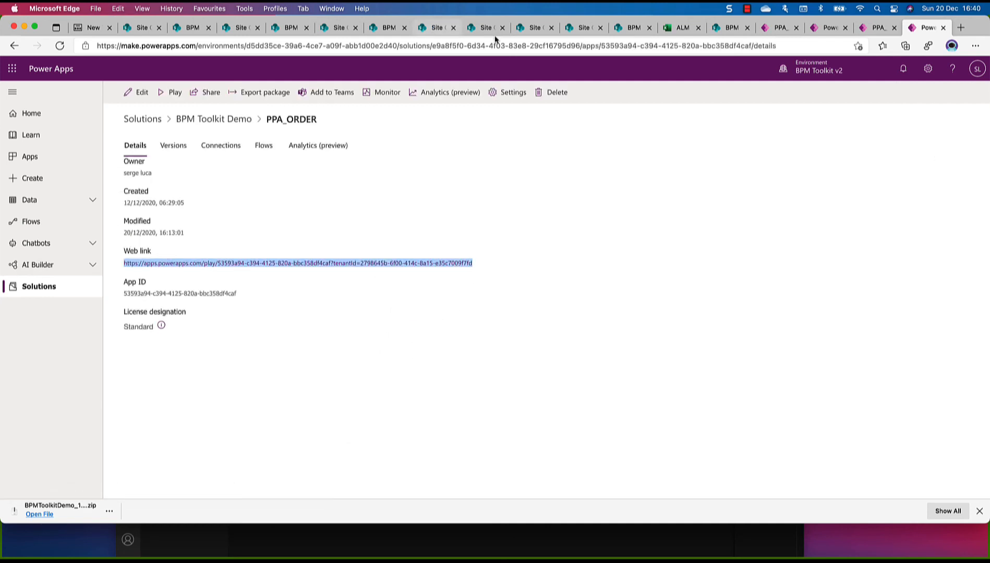
Replace the New Order image's link on the SharePoint home page with the copied PPA_ORDER web link and republish the page
click(631, 27)
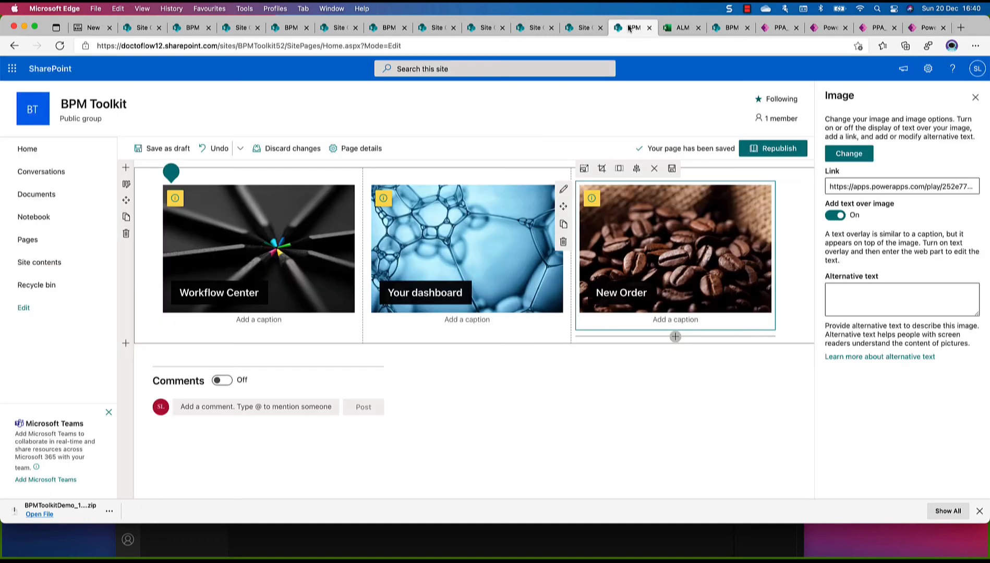
click(639, 216)
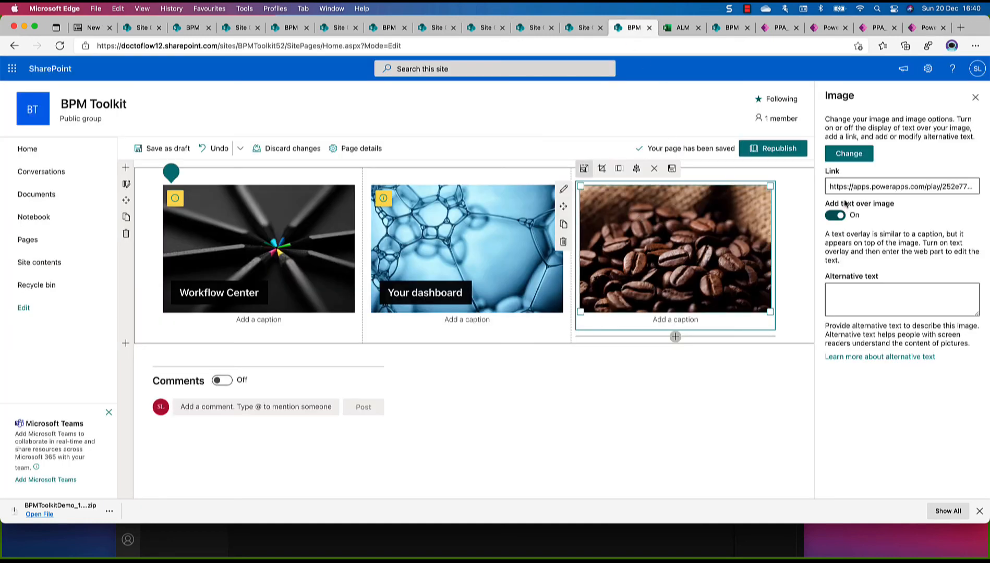
drag(833, 186, 987, 188)
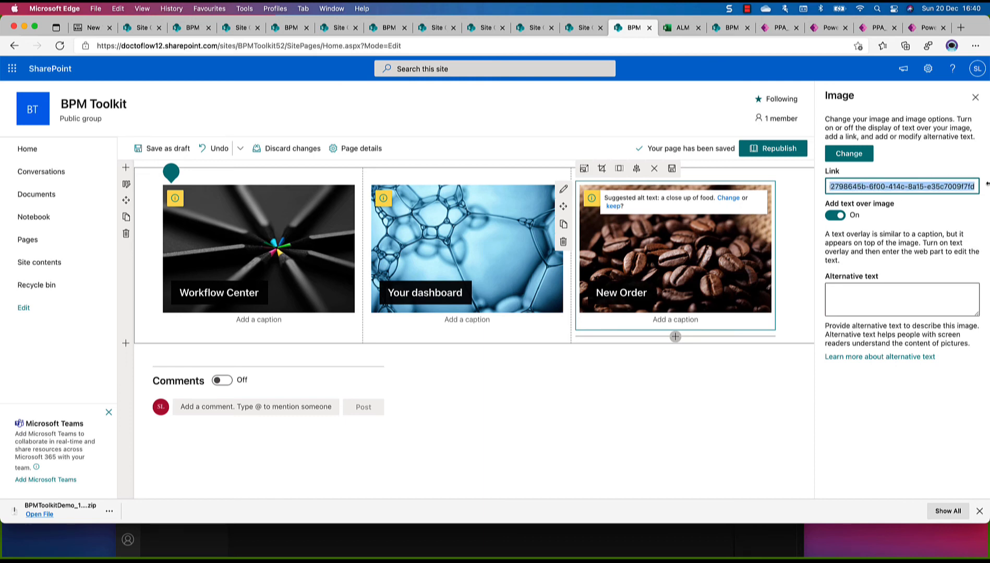
key(super+v)
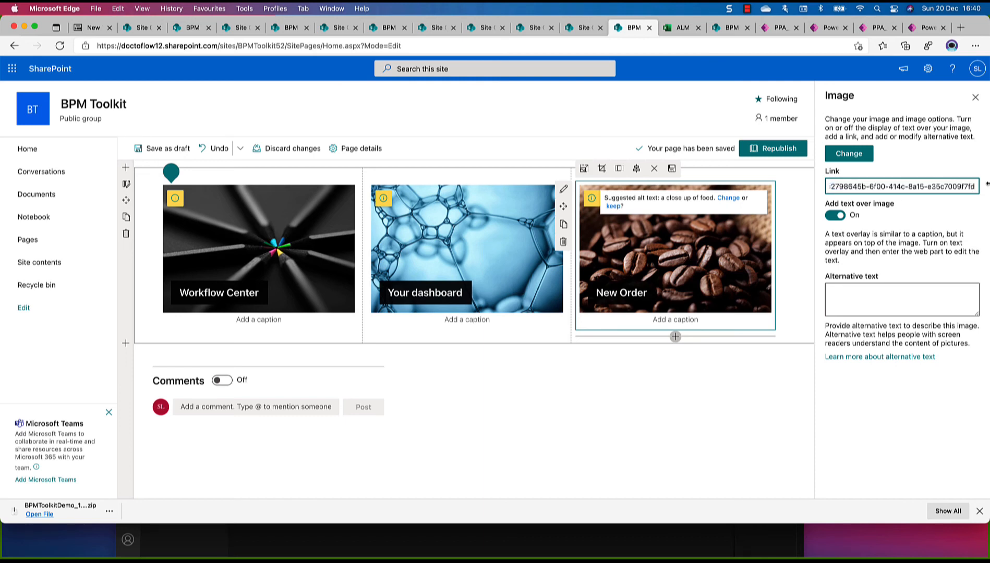
click(775, 150)
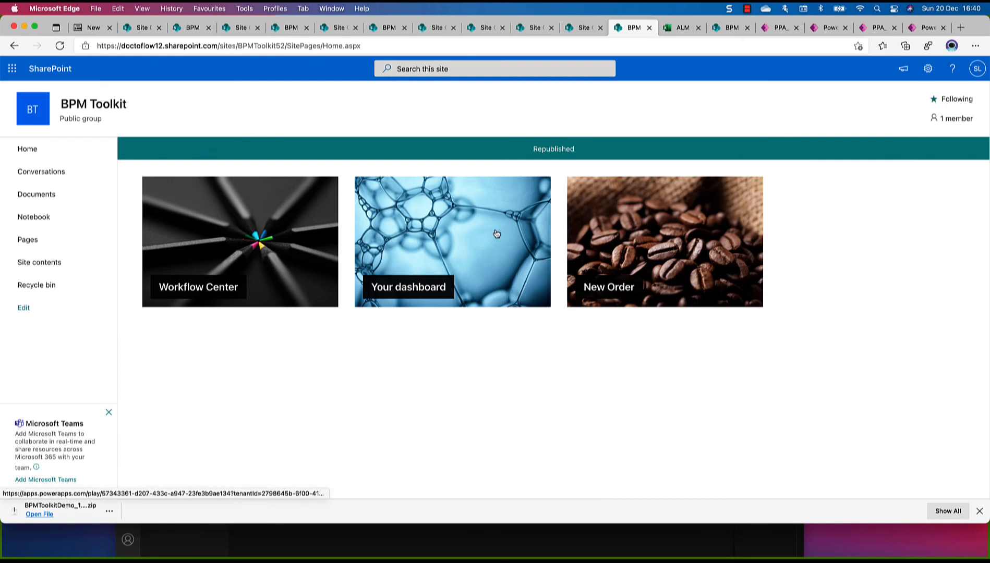
Test the Workflow Center and Your dashboard image links on the republished home page
click(208, 243)
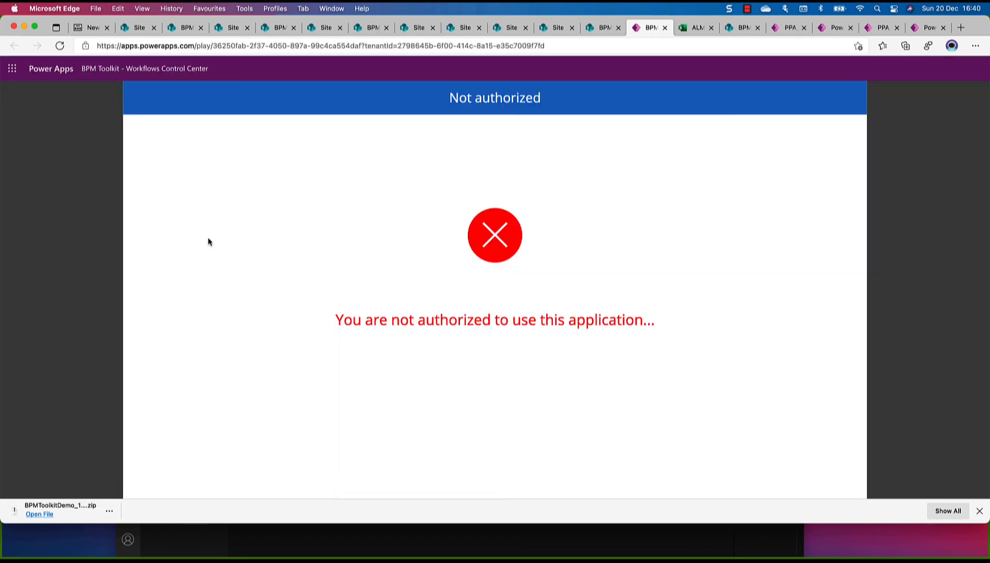
click(666, 29)
click(418, 248)
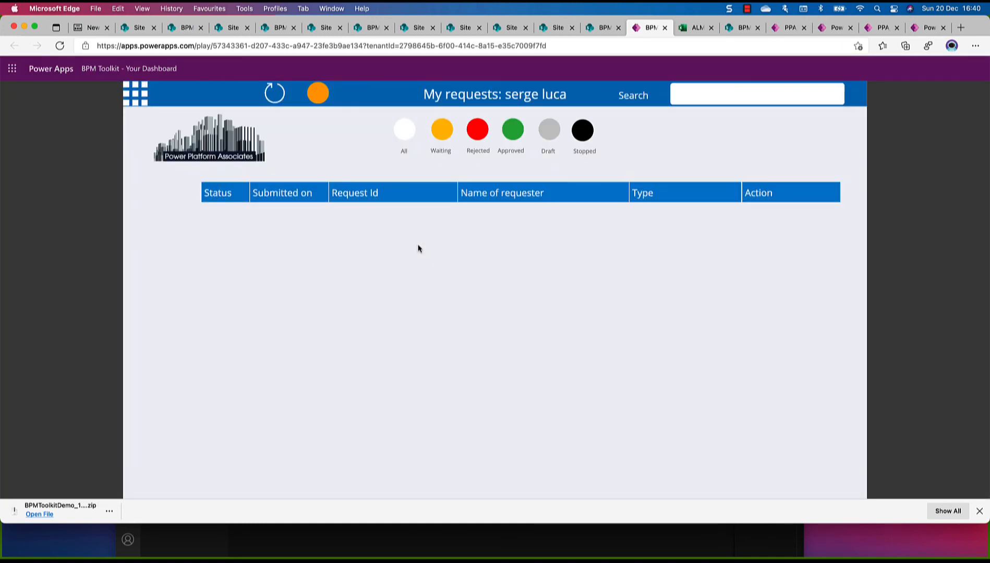
Close the dashboard app, test the New Order image link on the SharePoint home page, and close the opened order app
click(664, 28)
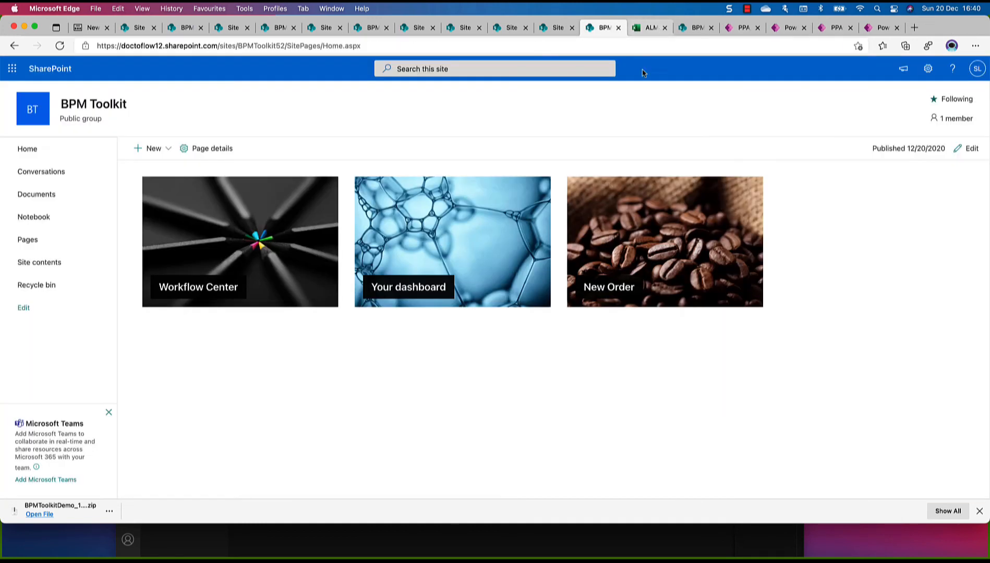
click(631, 230)
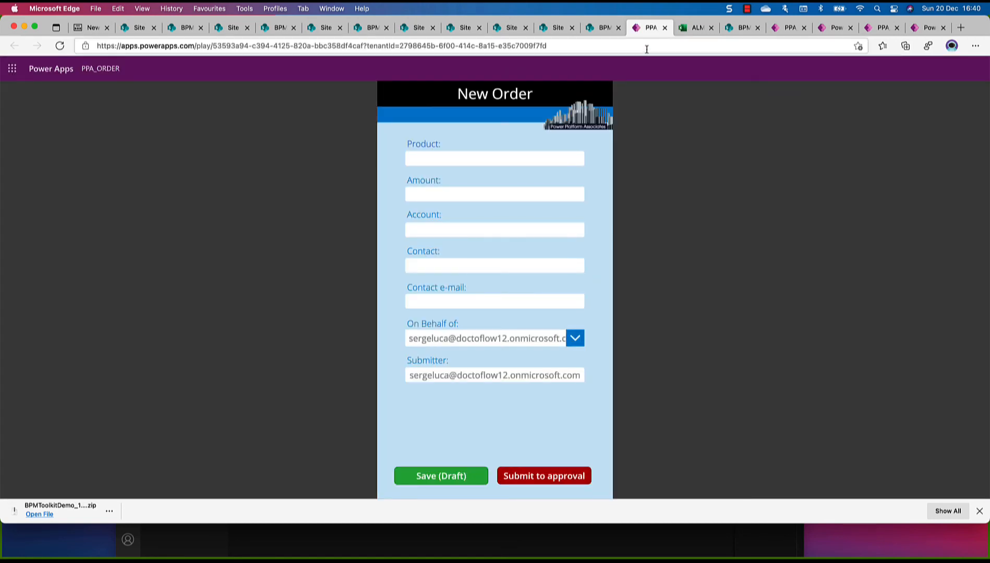
click(665, 28)
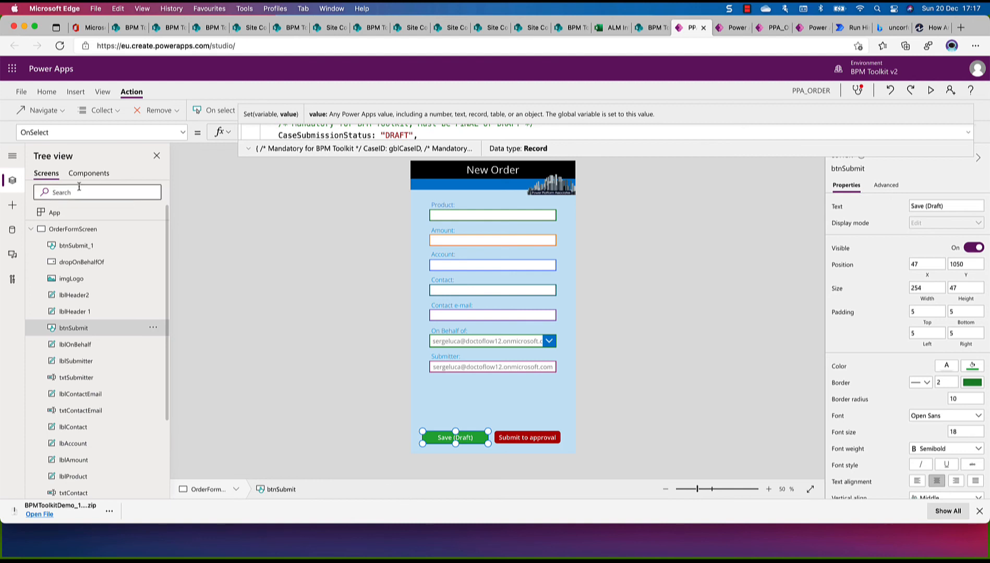
In the PPA_ORDER app editor, select the Save (Draft) button on OrderFormScreen and expand its OnSelect formula
click(31, 231)
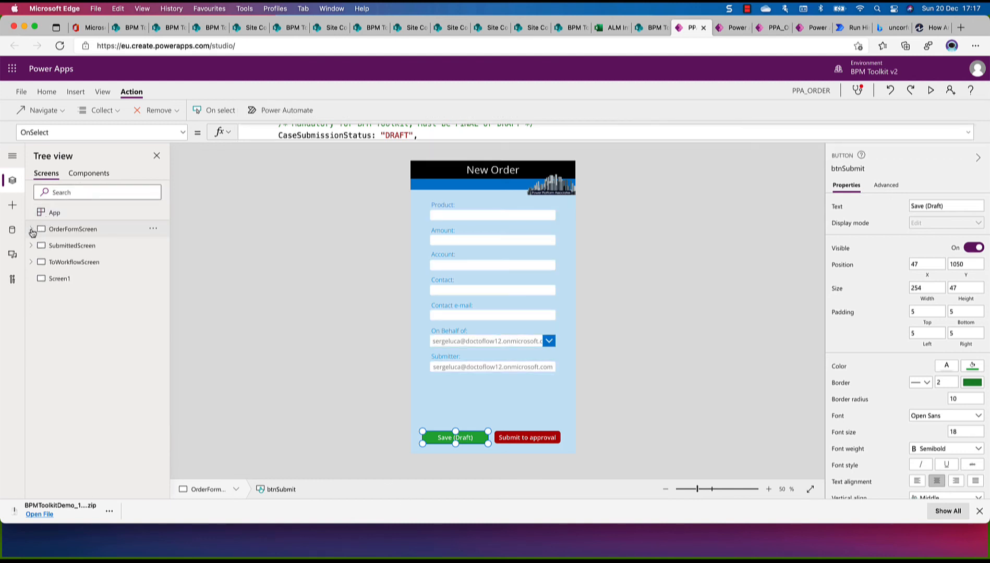
click(64, 232)
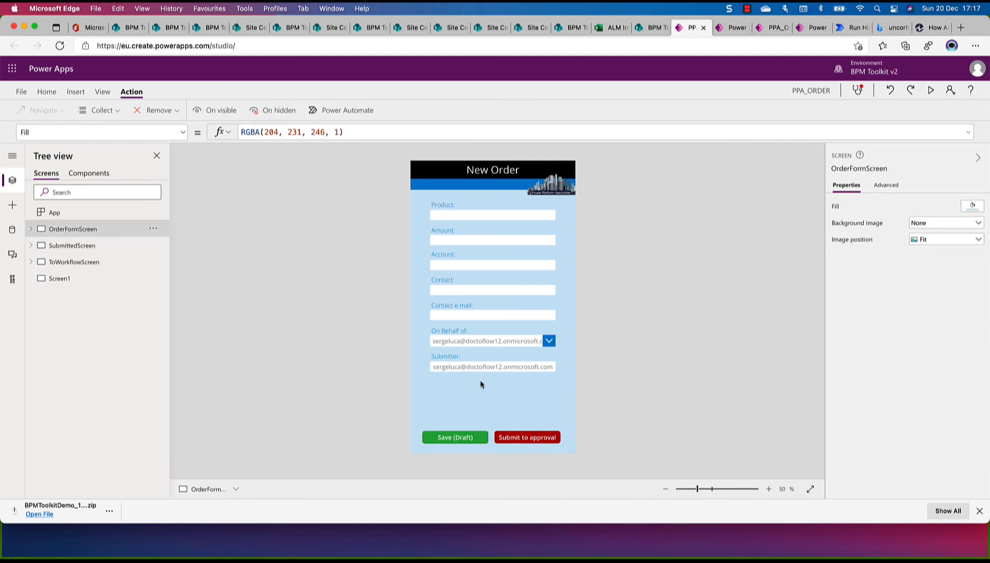
click(453, 439)
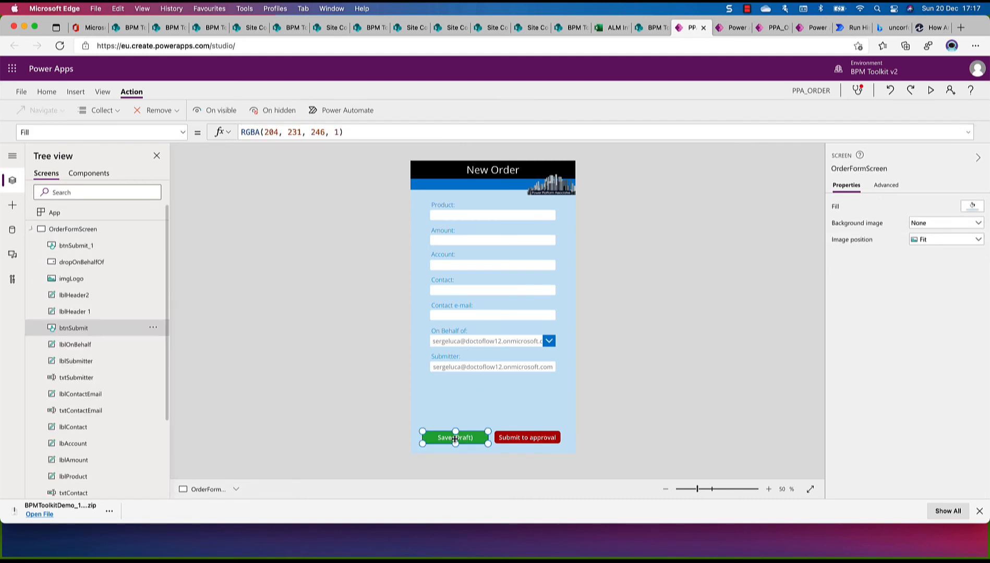
click(367, 137)
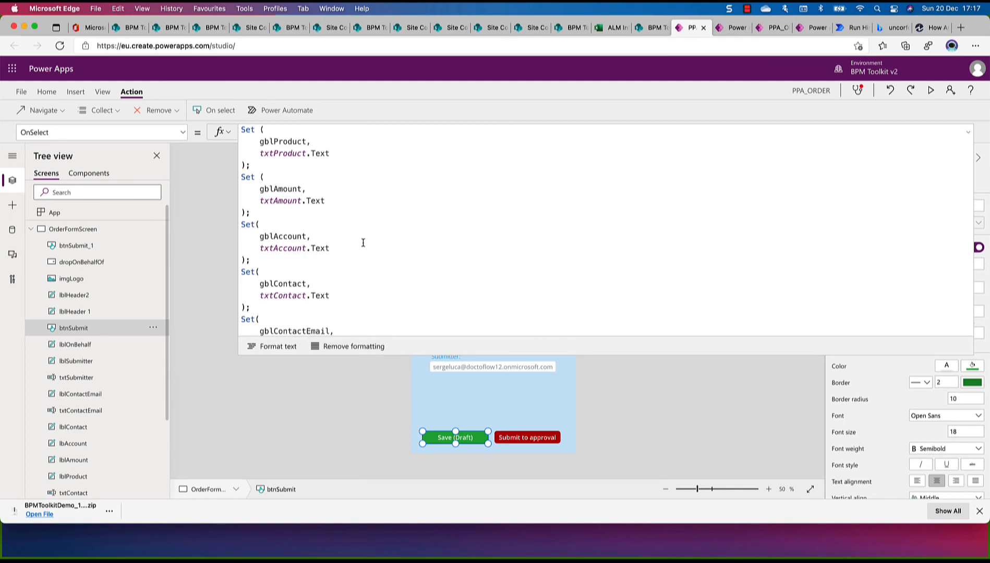
Examine the gblOrder record in the Save (Draft) button's formula, focusing on the RequestType field and its value
scroll(363, 242, down, 10)
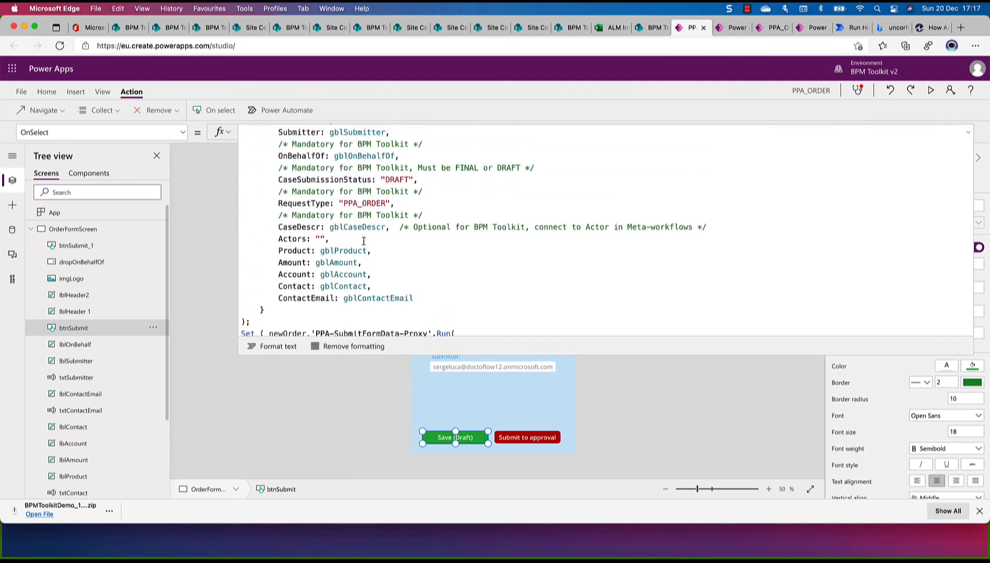
scroll(364, 241, up, 3)
scroll(364, 241, down, 1)
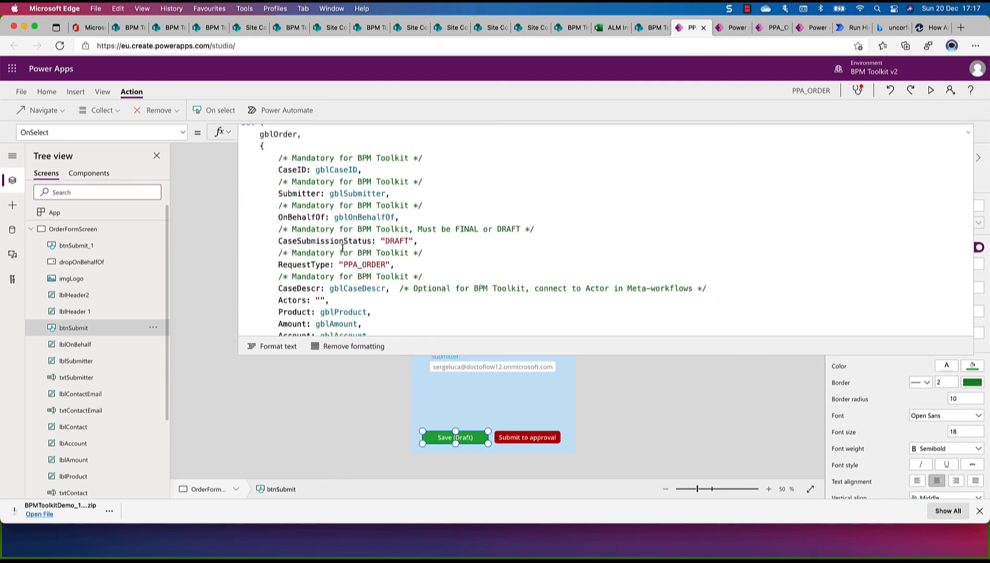
scroll(313, 245, down, 2)
drag(277, 230, 390, 231)
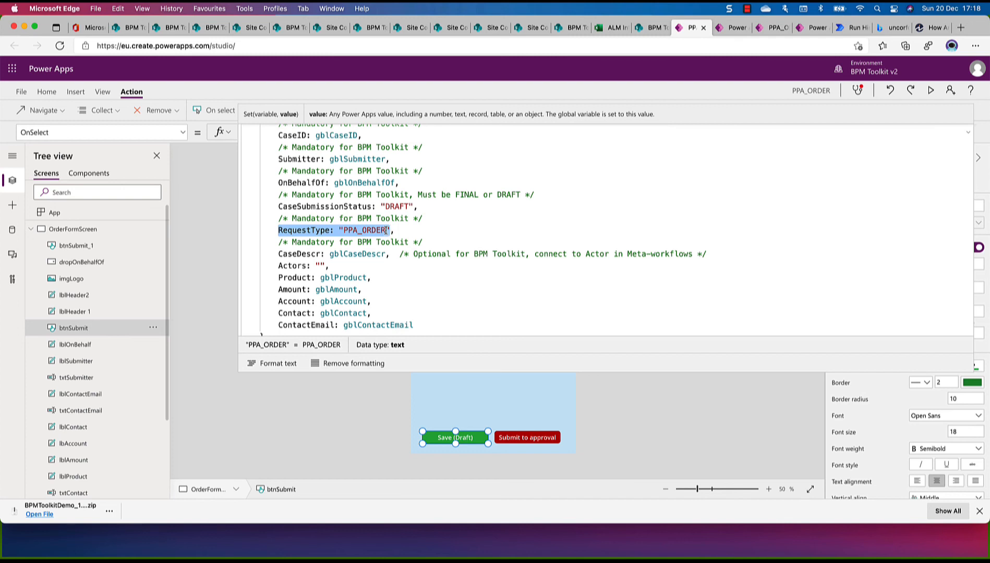
click(386, 230)
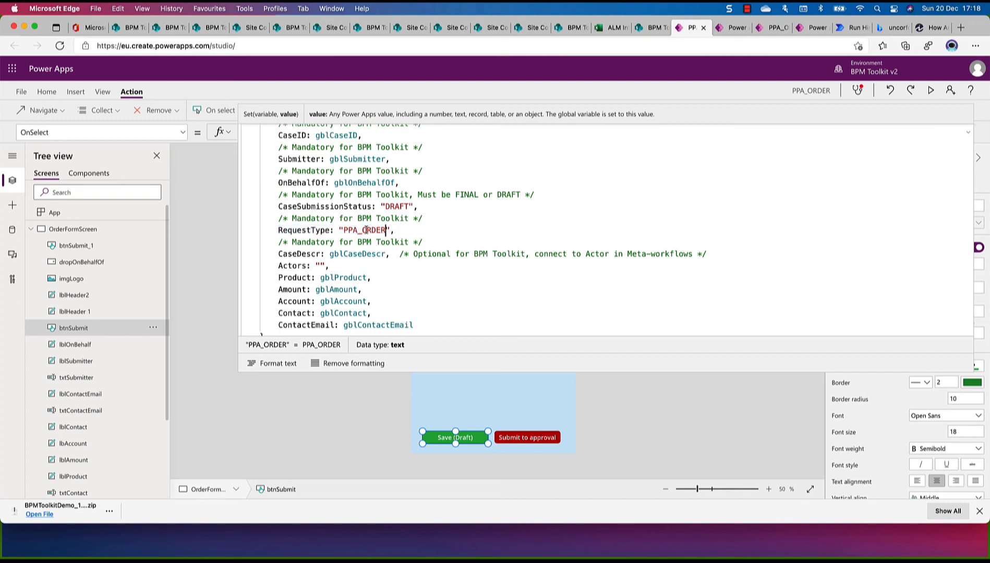
drag(386, 230, 344, 230)
Switch to the BPM Toolkit SharePoint site and open the BPM Security groups for Case list from the site contents
key(super+alt+2)
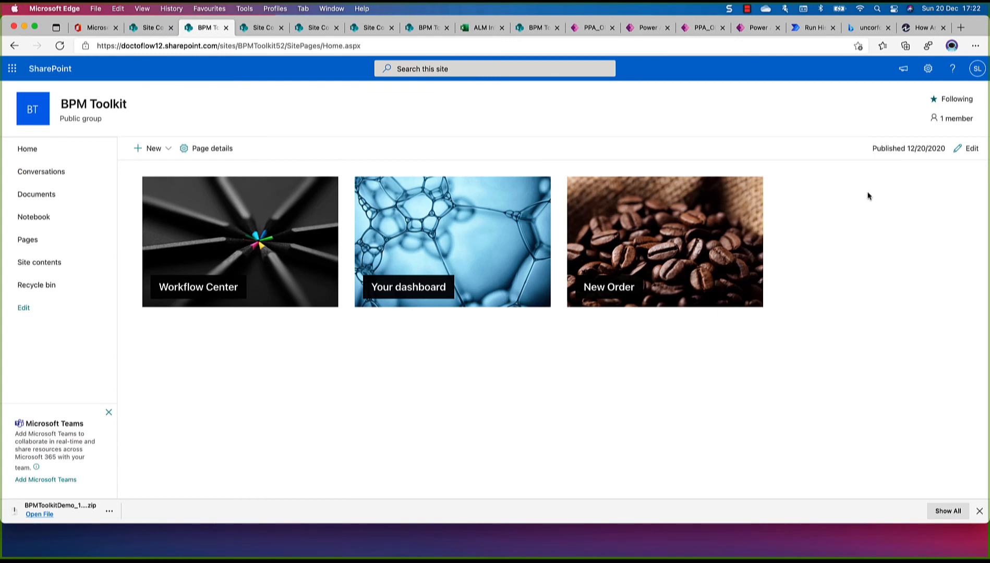
click(928, 76)
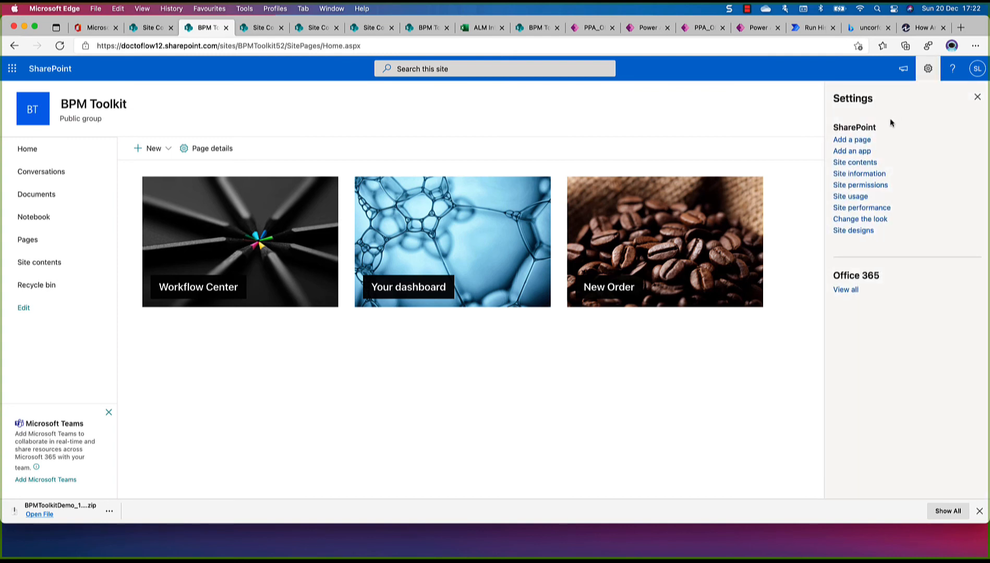
click(857, 163)
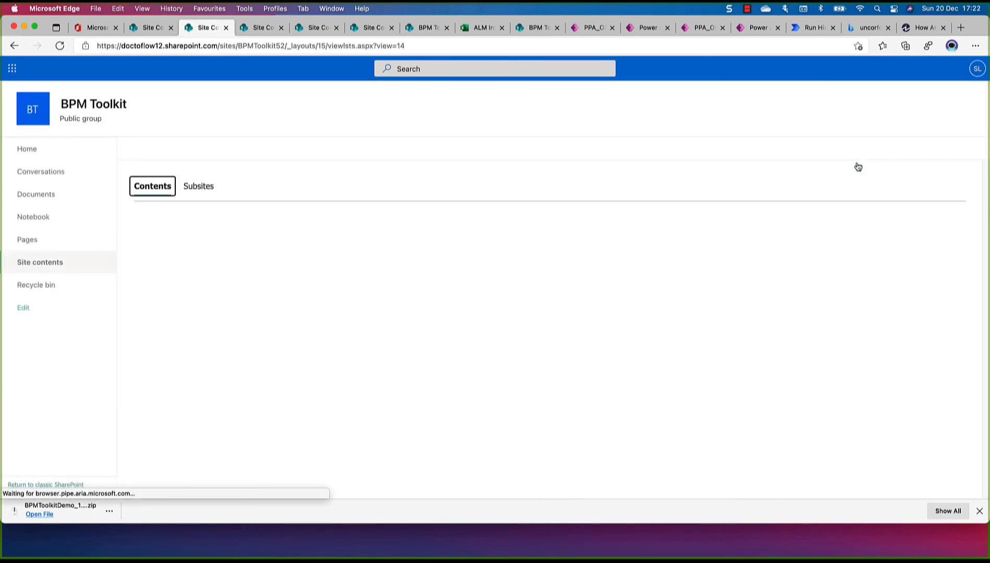
scroll(400, 208, down, 3)
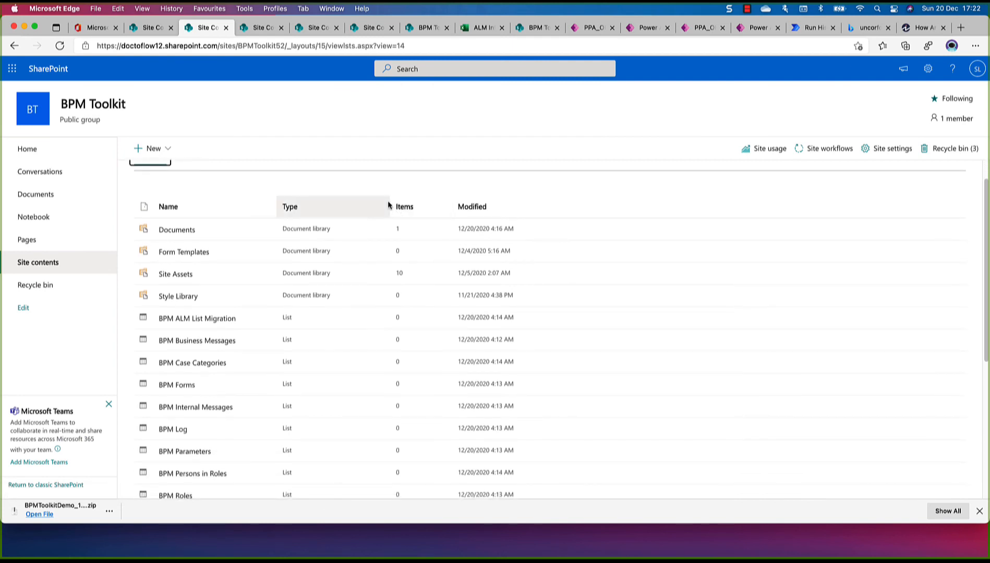
scroll(362, 231, down, 6)
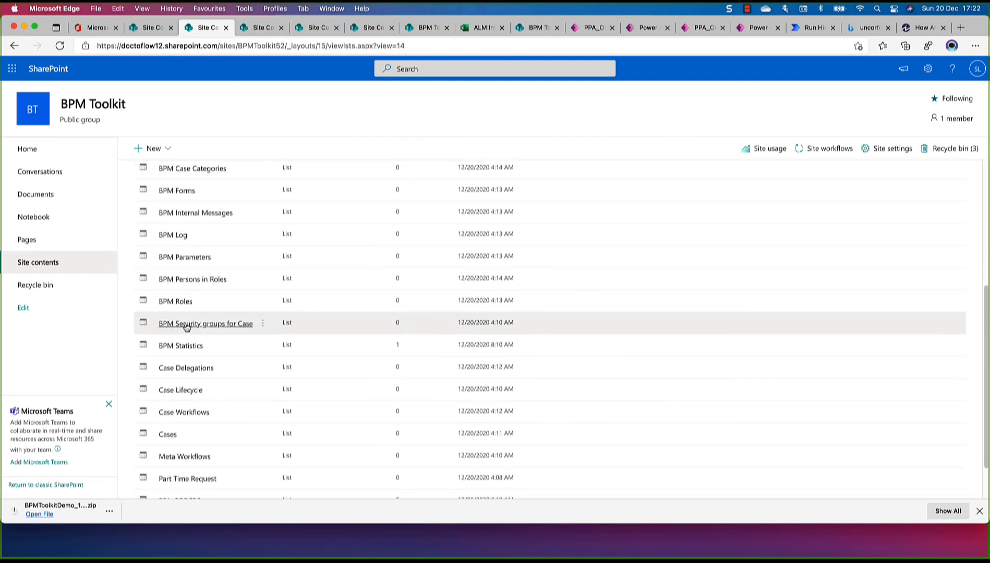
click(205, 325)
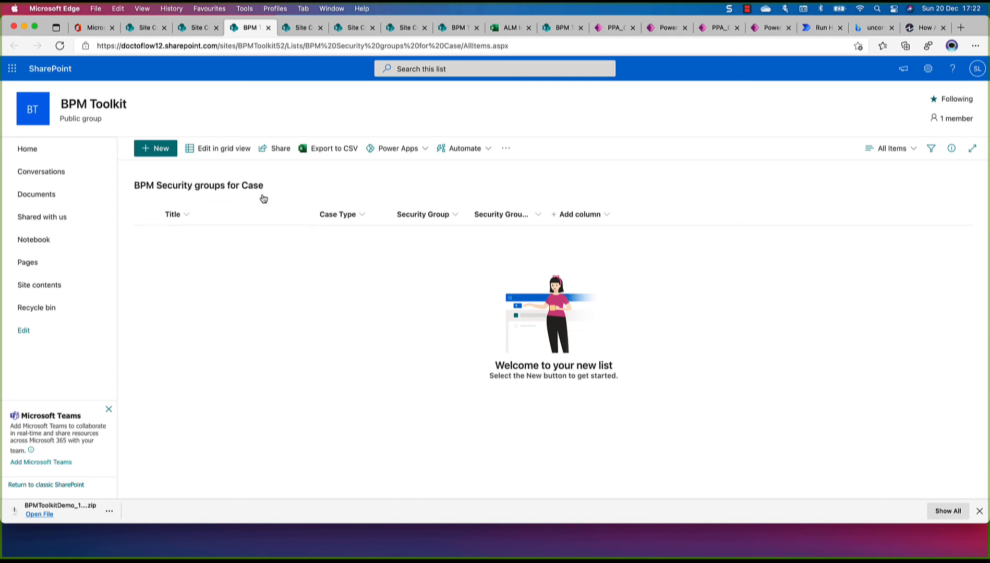
Add an item with Case Type PPA_ORDER to the BPM Security groups for Case list in grid view, then exit grid view
click(231, 151)
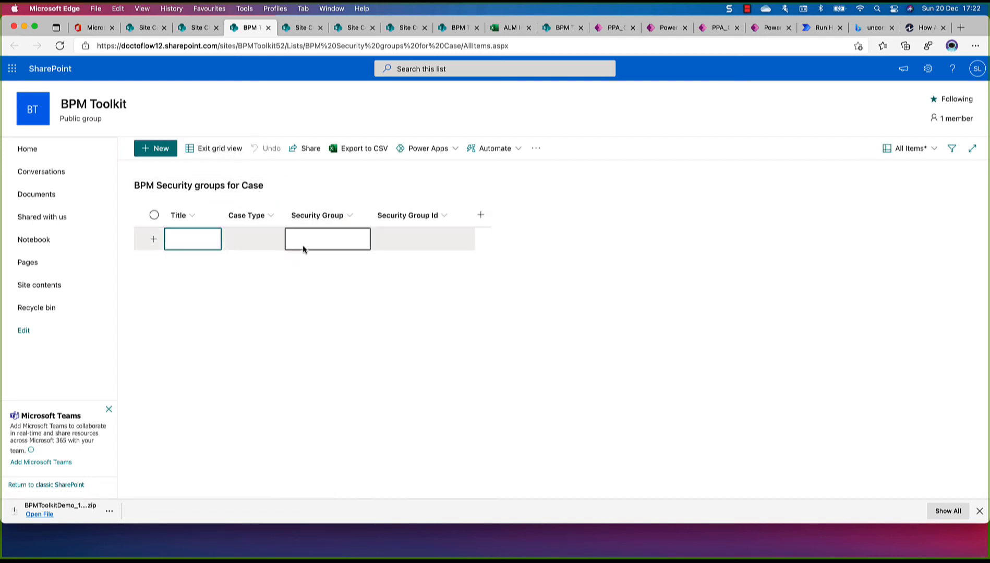
click(257, 238)
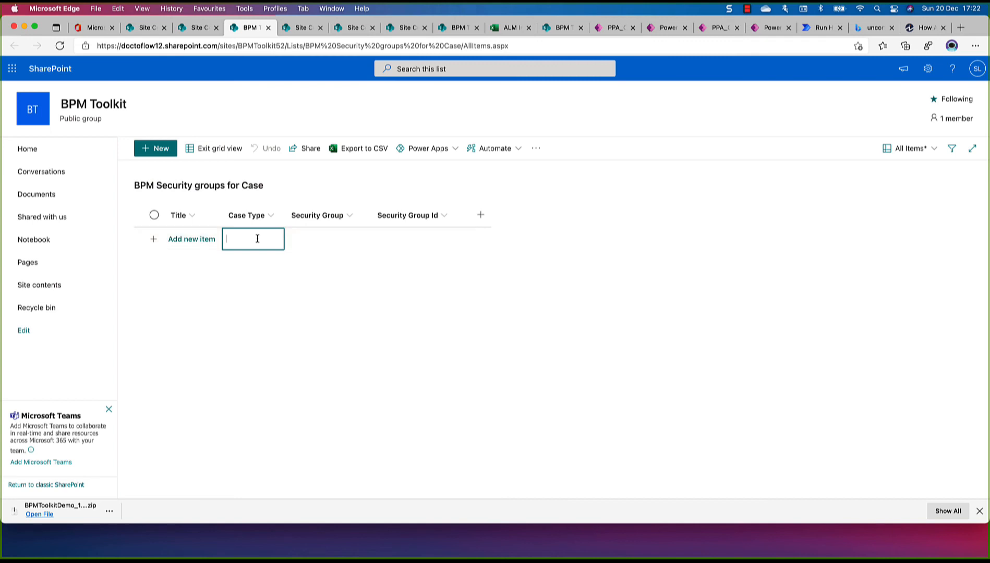
text(PPA_ORDER)
key(Return)
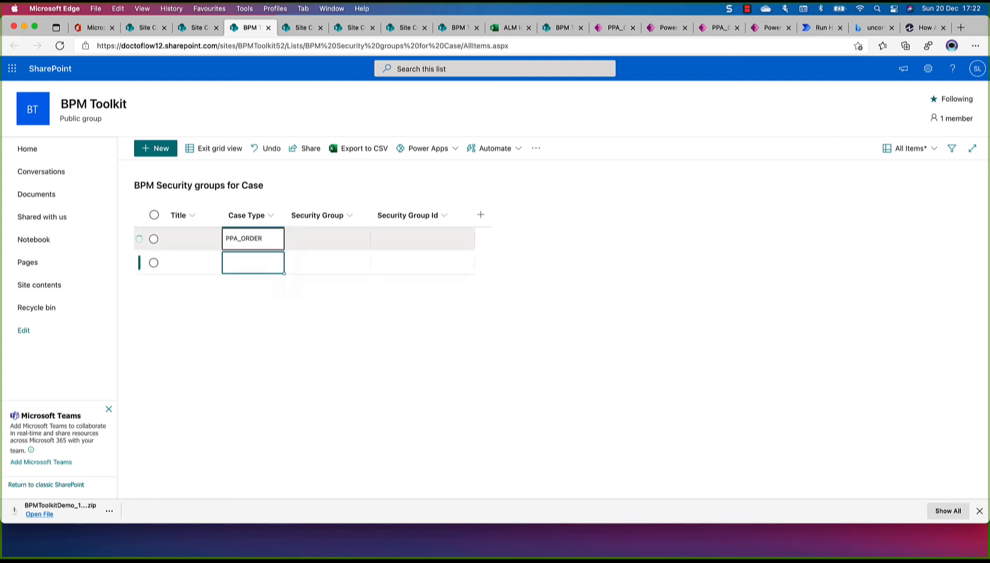
click(333, 239)
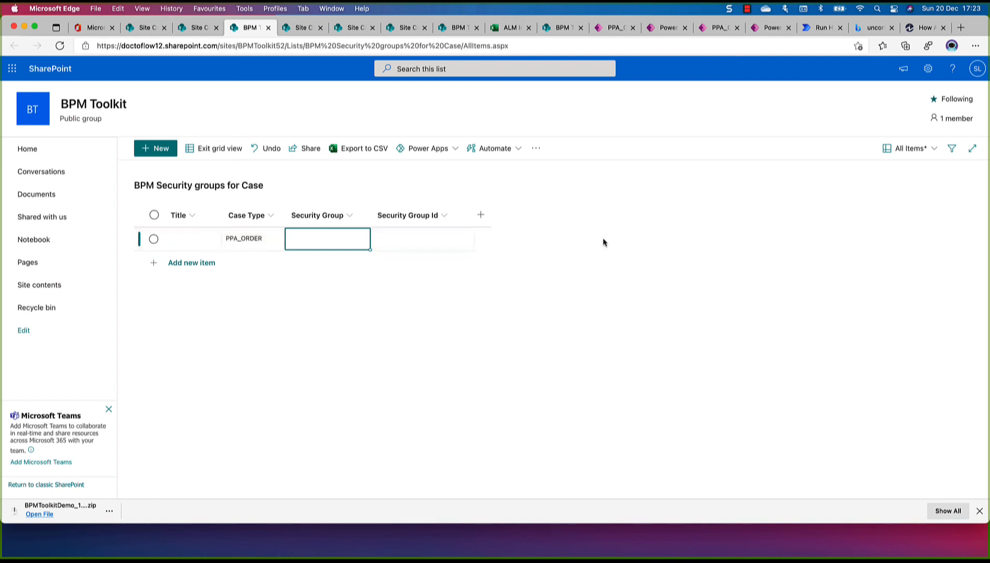
click(230, 157)
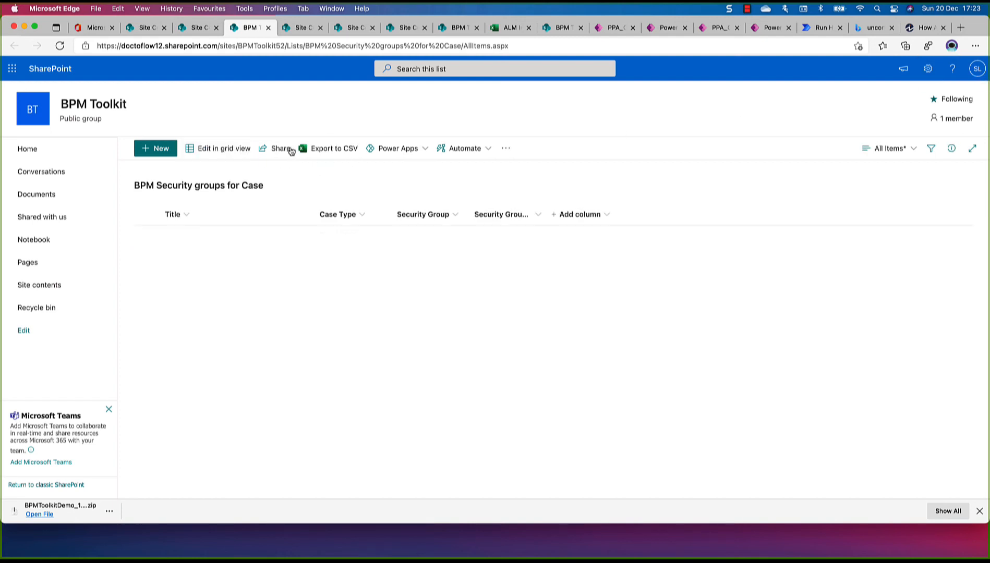
Open the site's advanced permissions settings and view the form for creating a SharePoint group
click(930, 71)
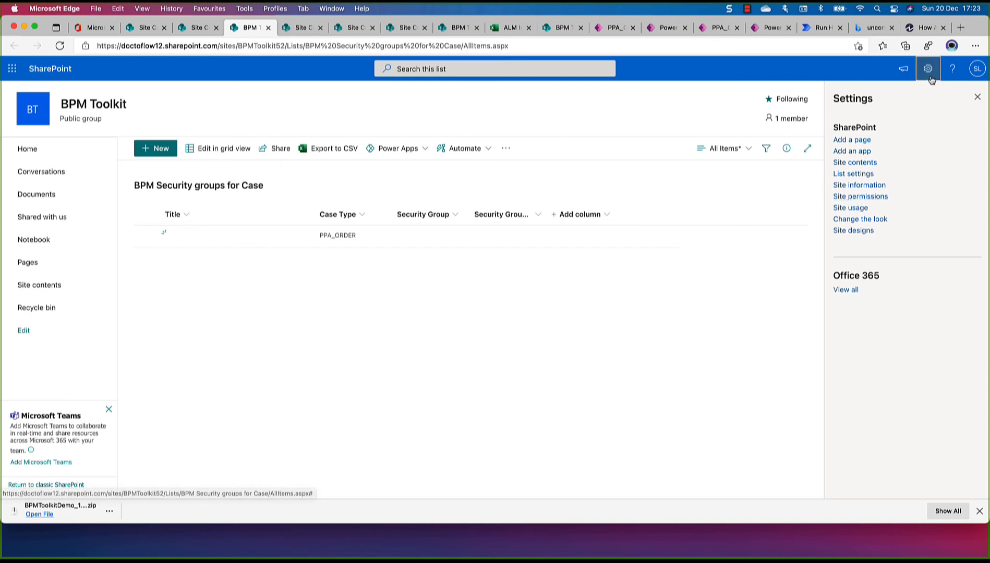
click(858, 199)
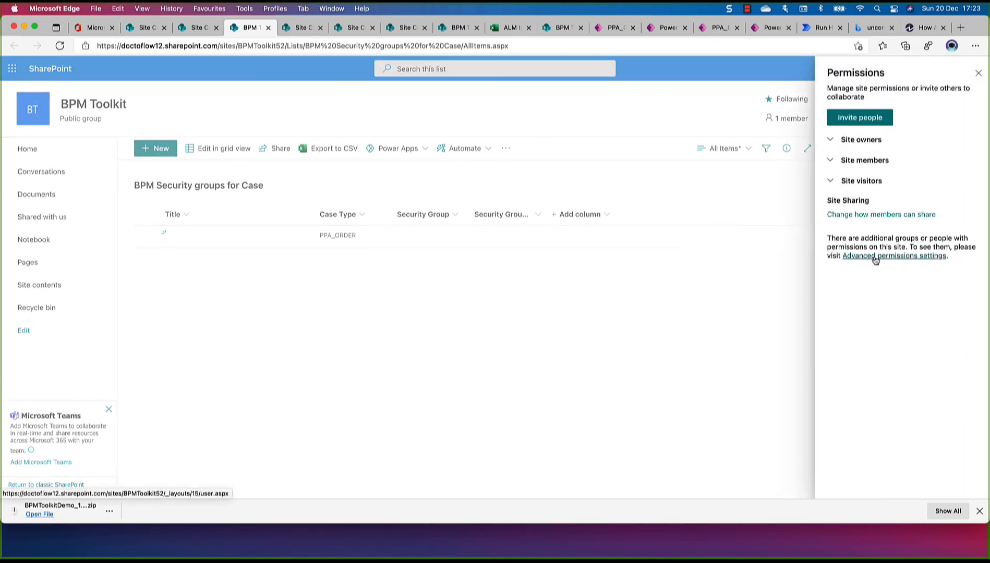
click(876, 259)
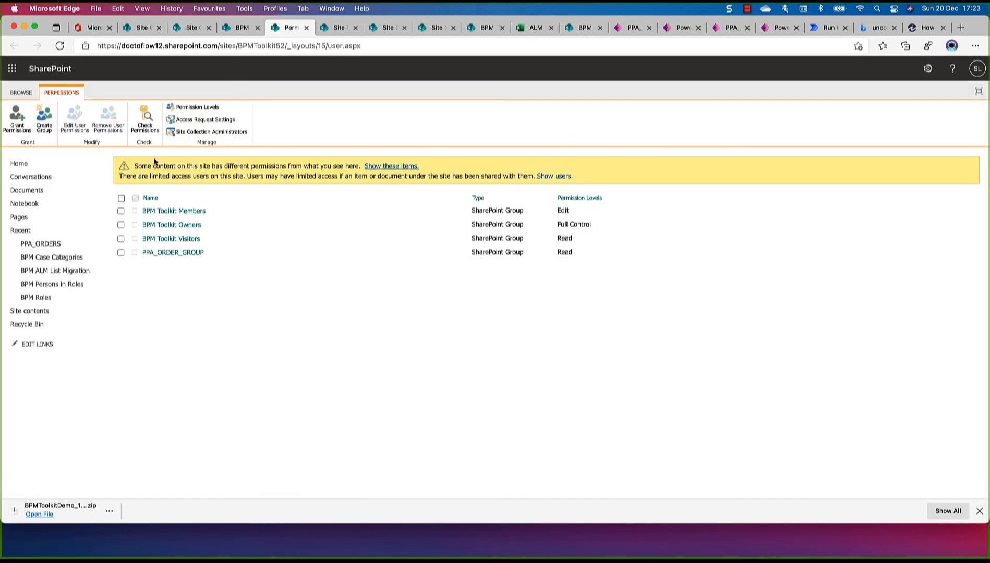
click(43, 121)
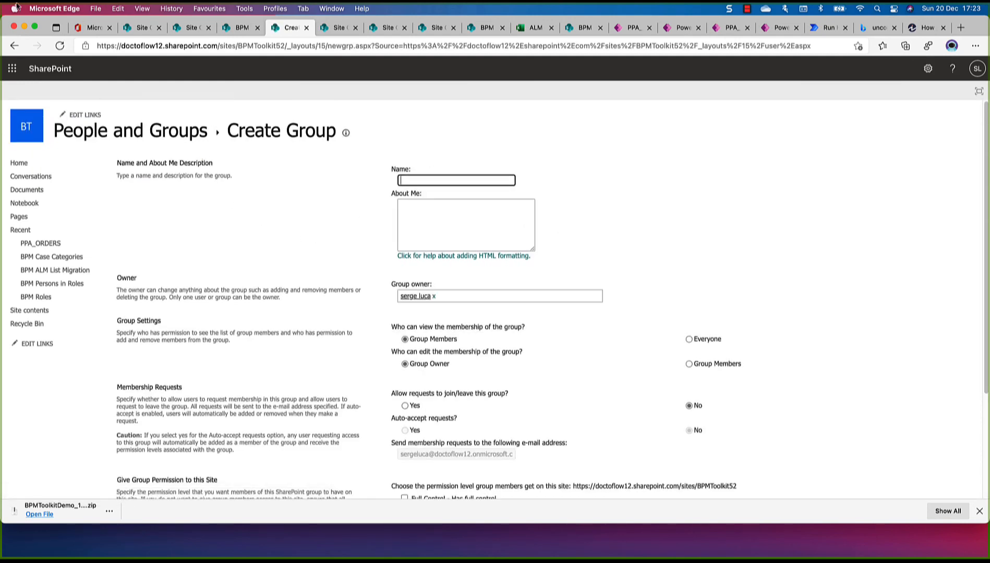
click(12, 46)
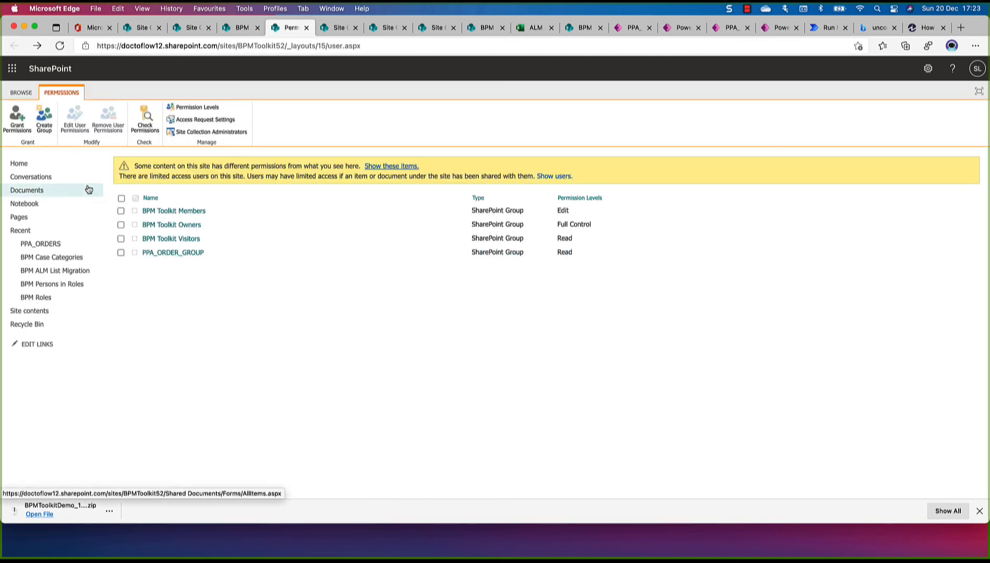
Start a new SharePoint group and name it PPA_ORDER_GROUP
click(46, 129)
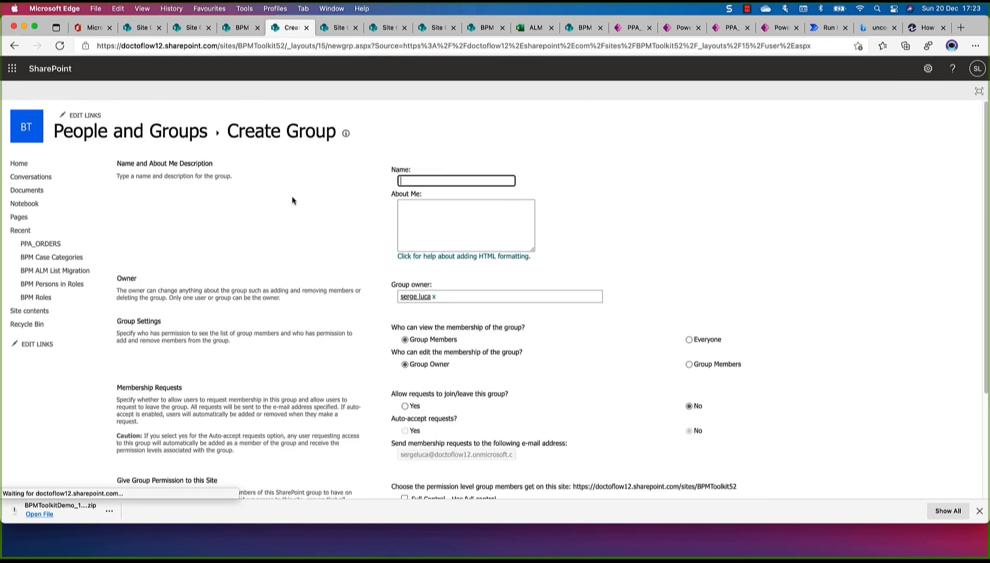
text(PPA)
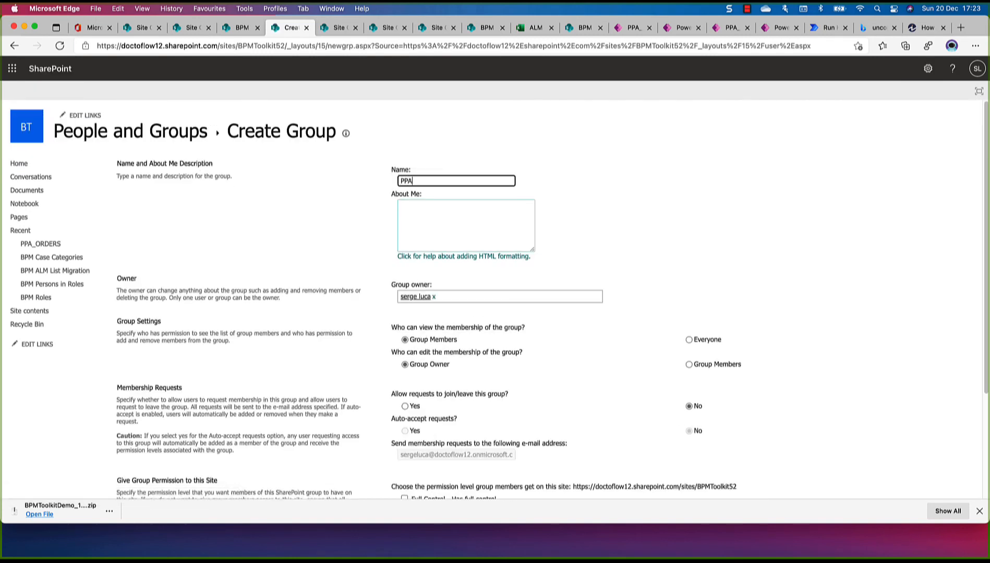
text(_PRDER)
key(BackSpace)
key(BackSpace)
key(BackSpace)
key(BackSpace)
key(BackSpace)
text(ORDER_GROUP)
Give the new group the Read permission level on the site and try to create it
scroll(515, 297, down, 2)
scroll(515, 297, down, 5)
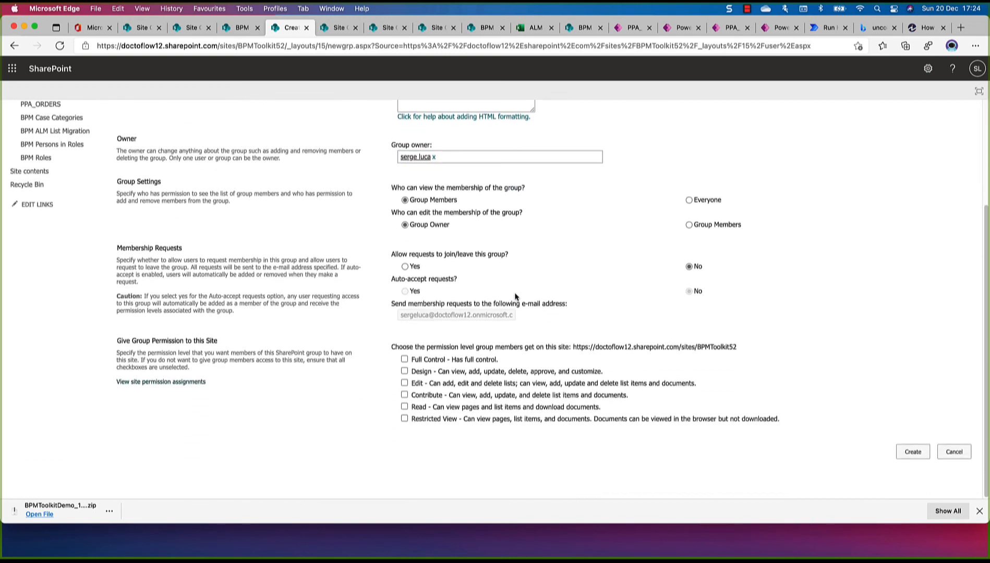
click(404, 407)
click(912, 453)
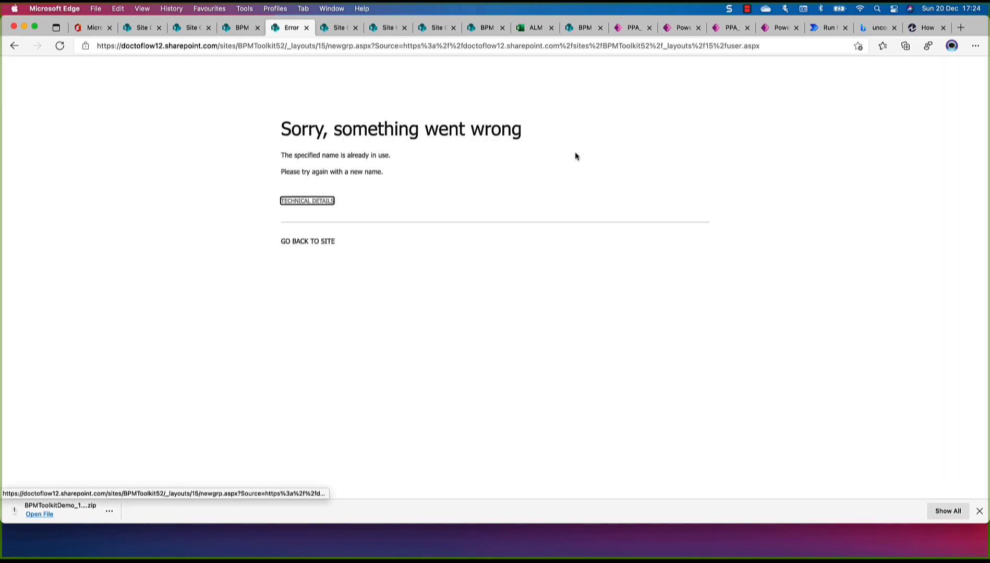
Return to the group form, change the name to PPA_ORDER_GROUP2, and create the group with Read permission
click(14, 46)
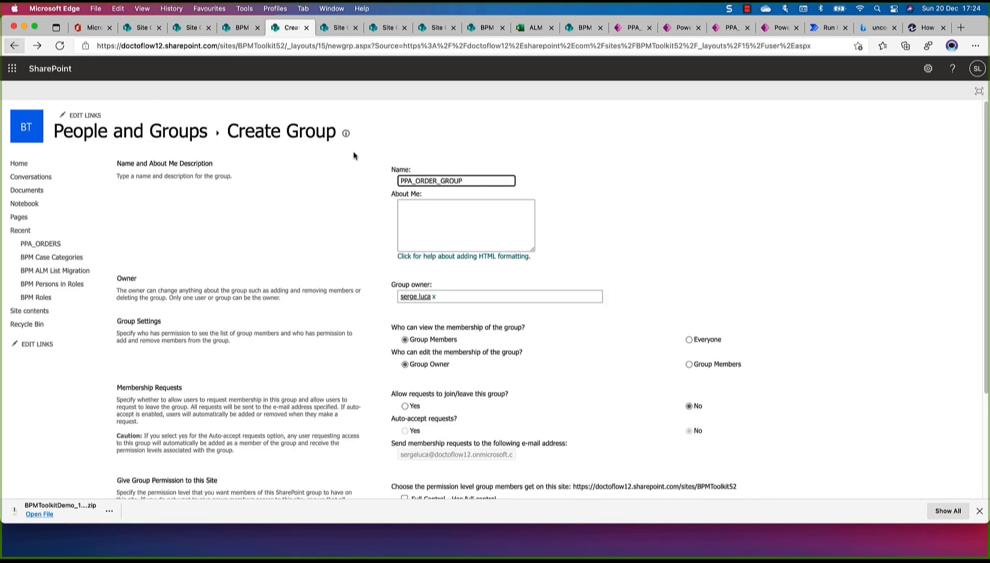
text(2)
scroll(964, 406, down, 5)
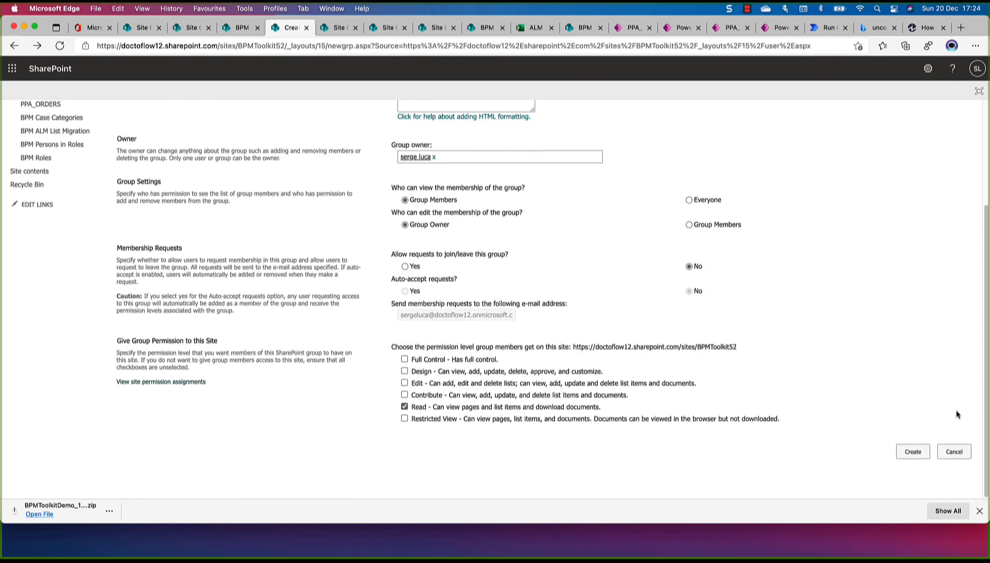
click(914, 452)
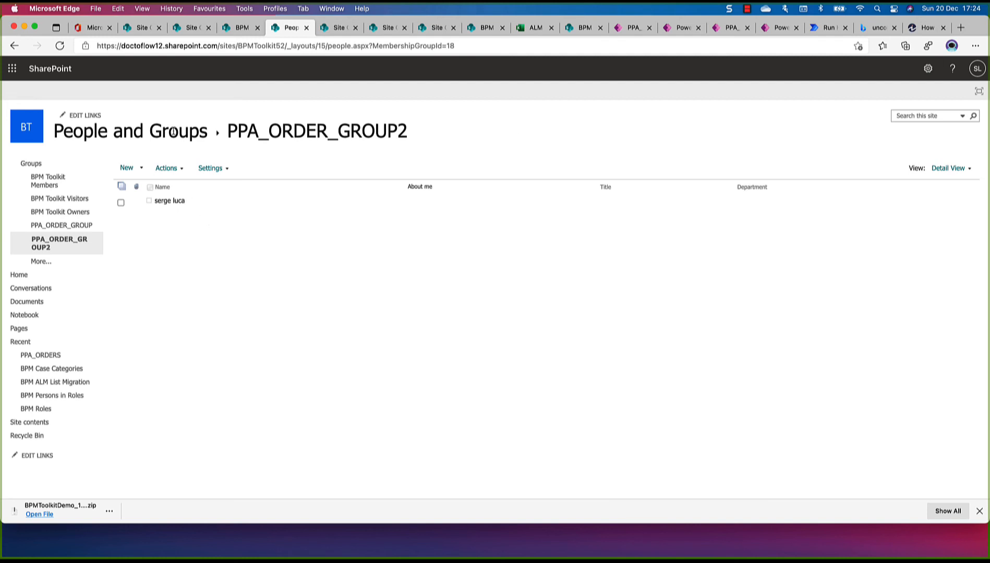
Open the BPM Security groups for Case list from the site's contents
click(928, 69)
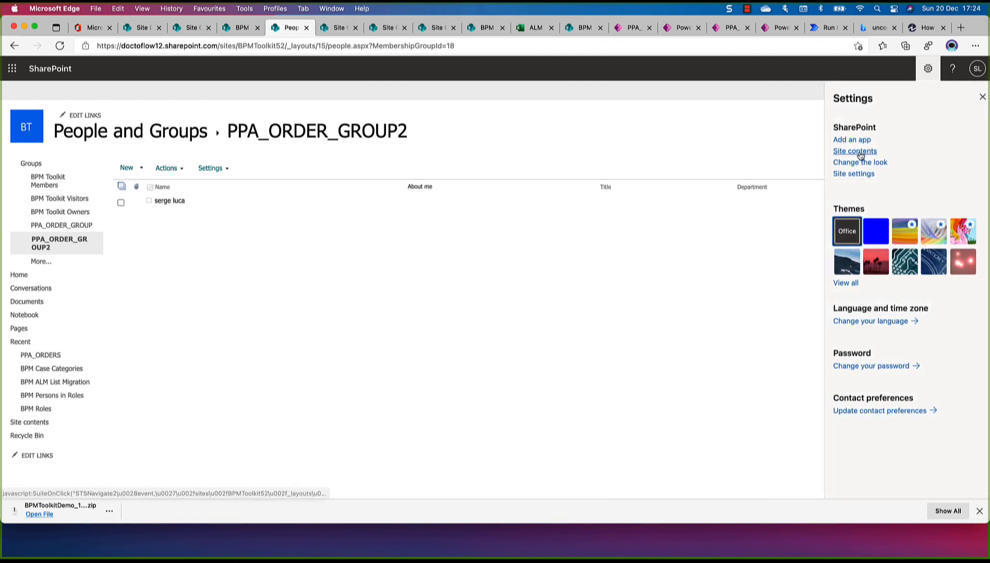
click(843, 151)
scroll(275, 309, down, 5)
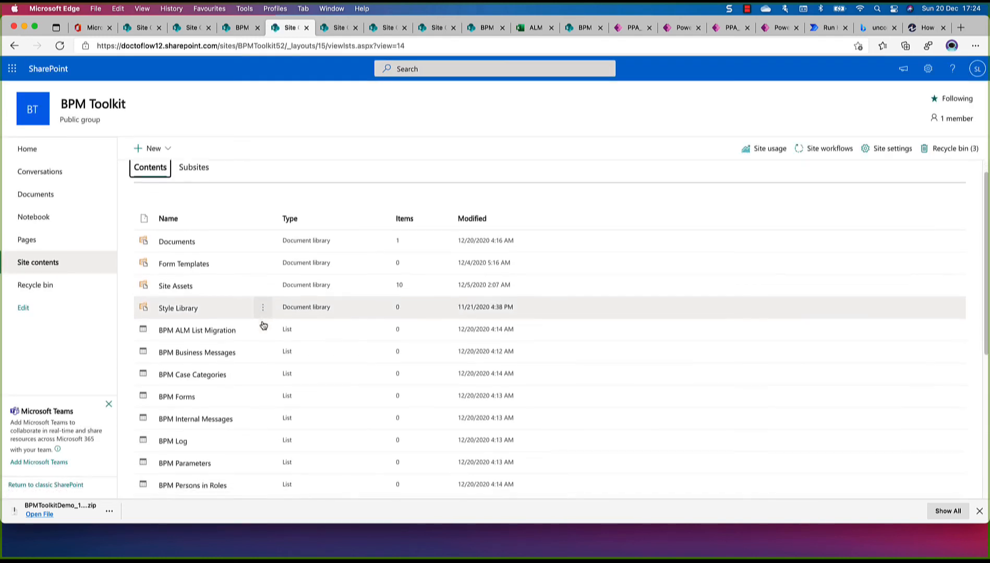
scroll(256, 338, down, 3)
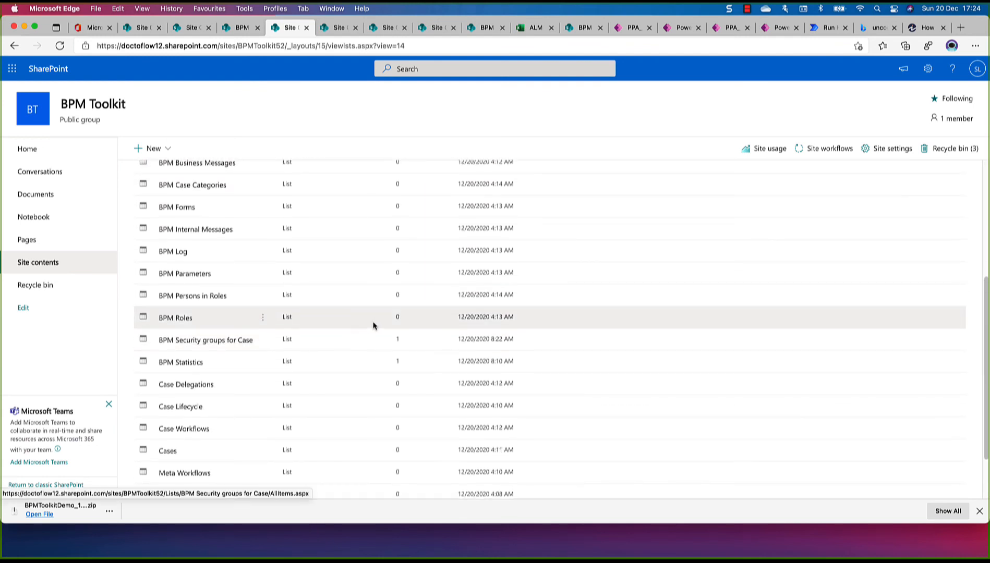
click(229, 343)
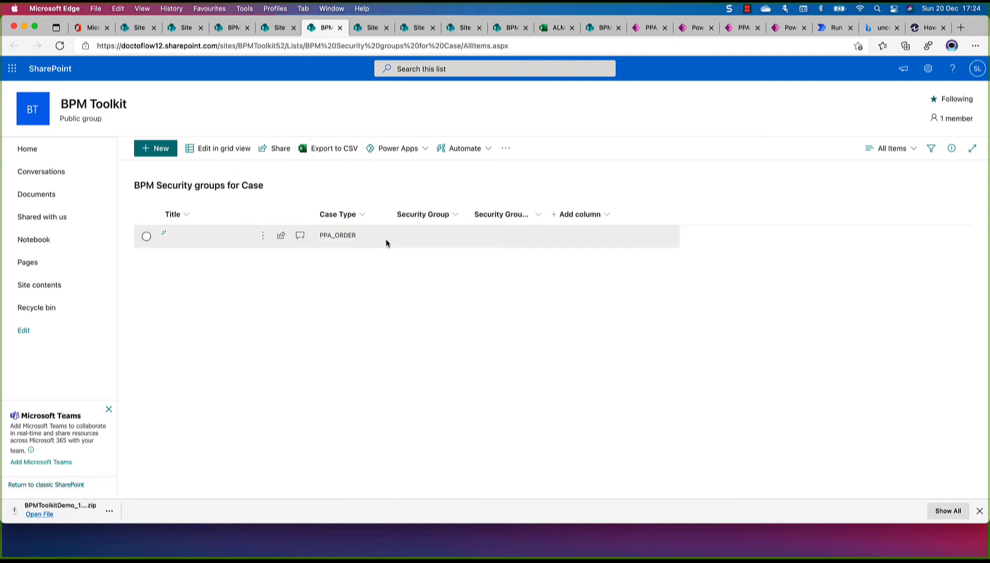
Assign PPA_ORDER_GROUP as the security group of the PPA_ORDER case type using grid editing, and return to the normal list view
click(228, 151)
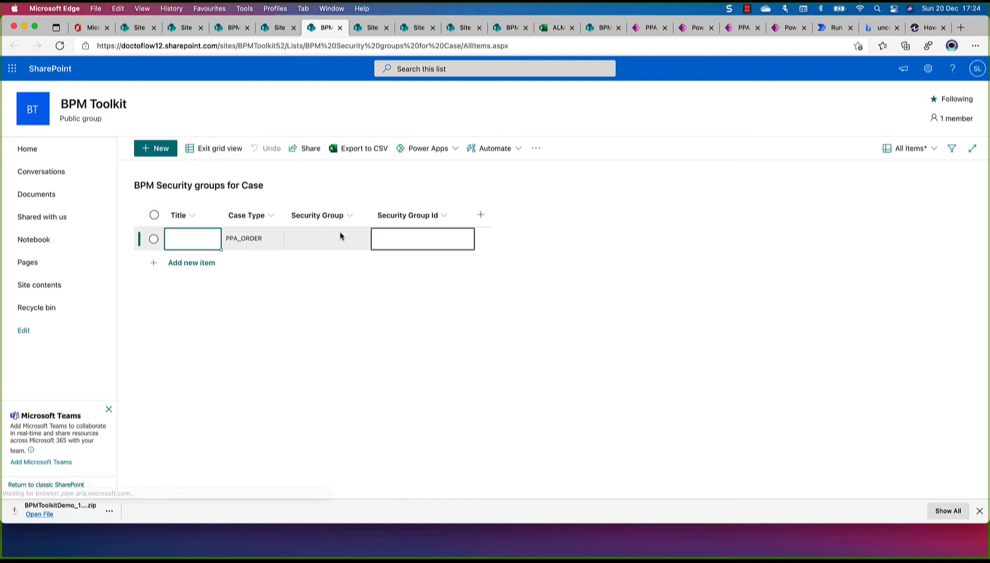
click(320, 236)
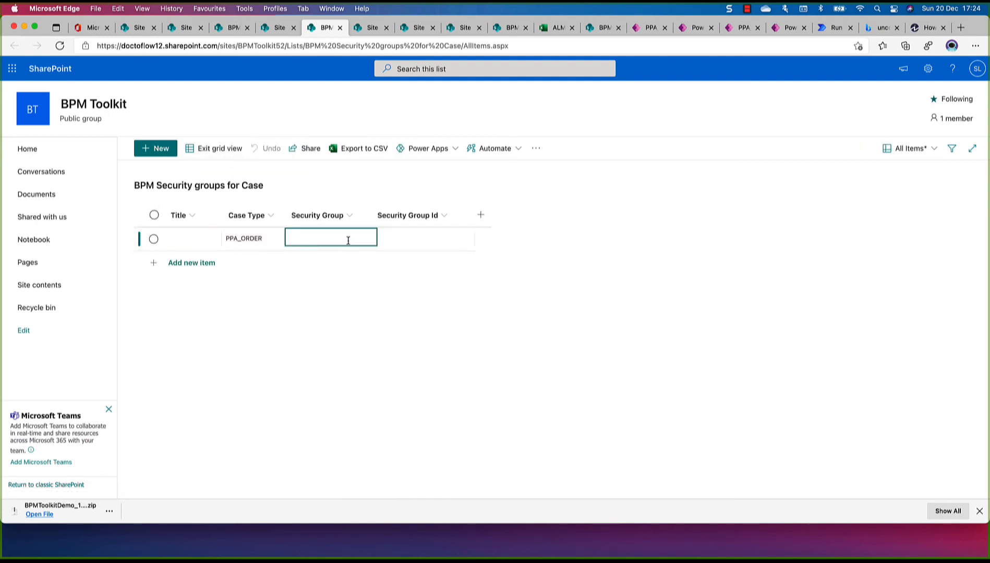
text(PP)
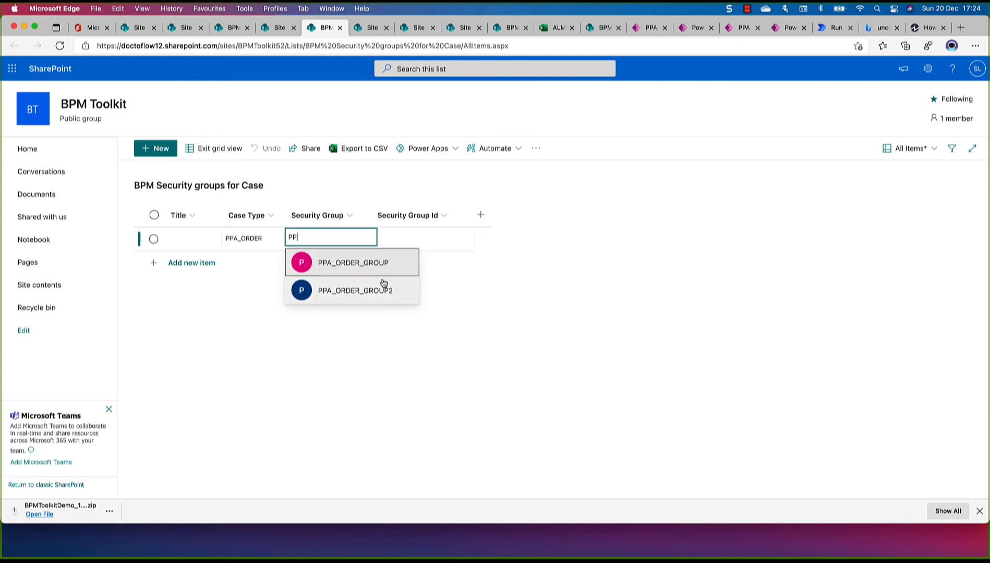
click(372, 264)
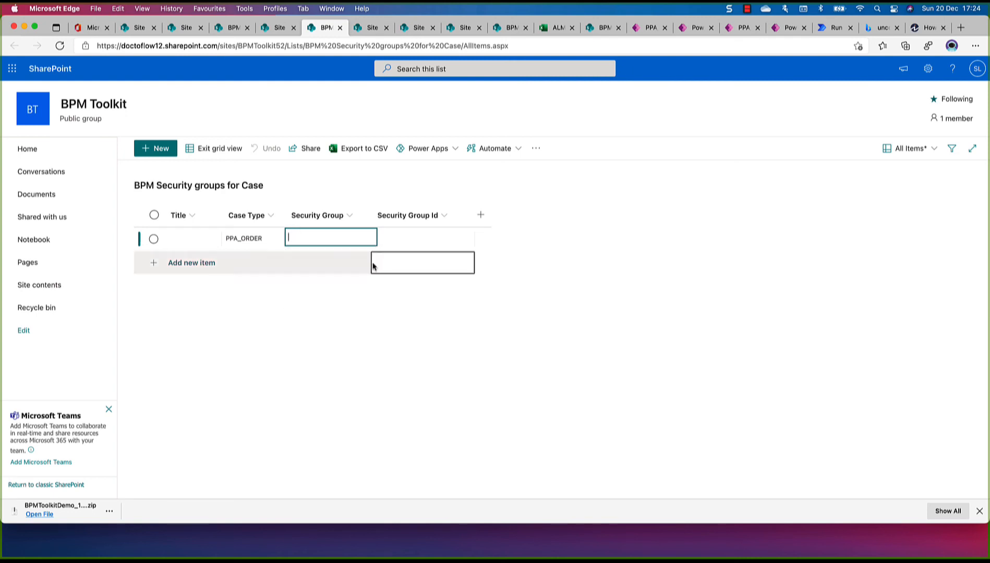
click(215, 148)
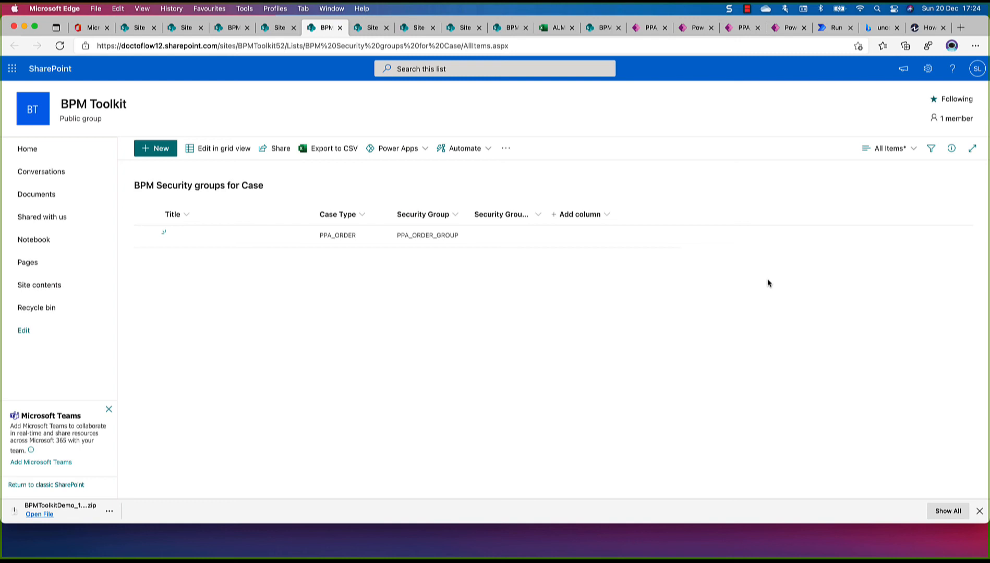
Go back to the BPM Toolkit home page and launch the PPA_ORDER app's New Order form
click(119, 31)
click(33, 108)
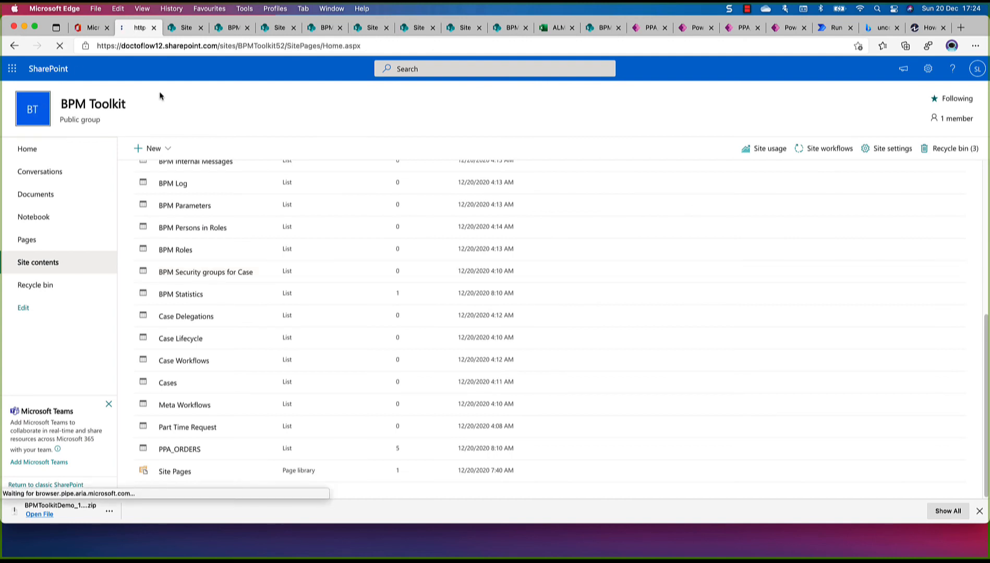
click(606, 257)
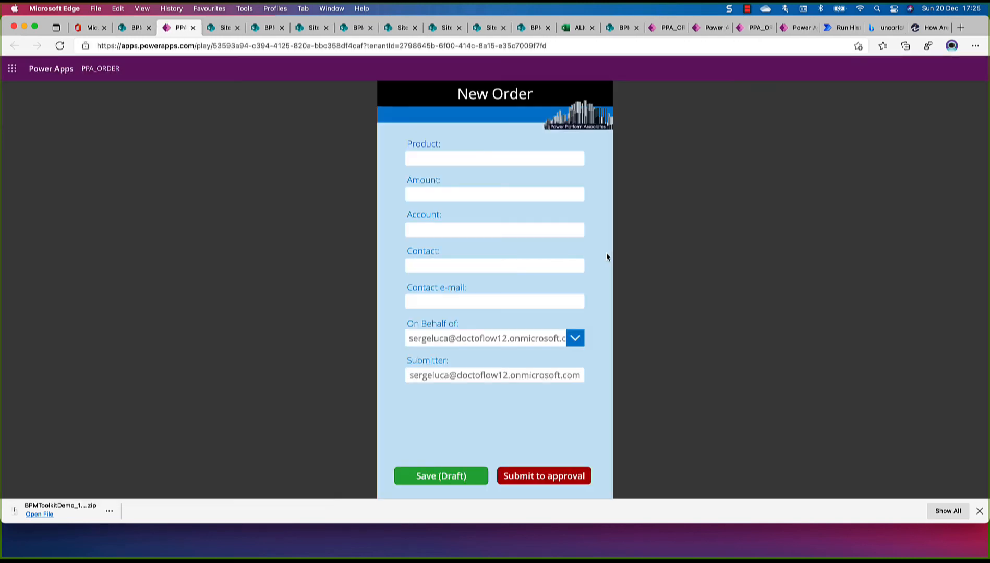
Fill in the new order's product as Tesla 100 and its amount as 45000
click(462, 162)
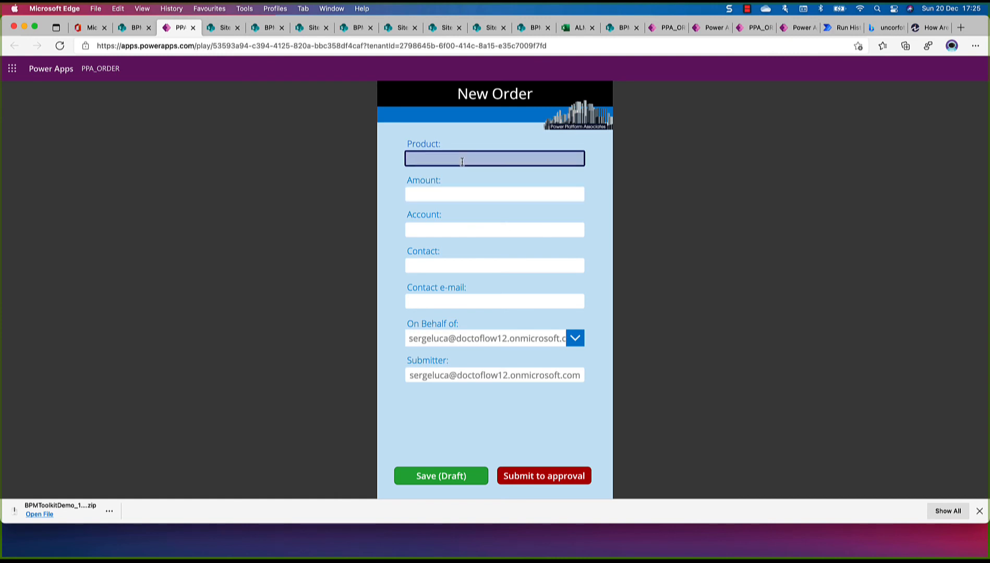
text(Tesla)
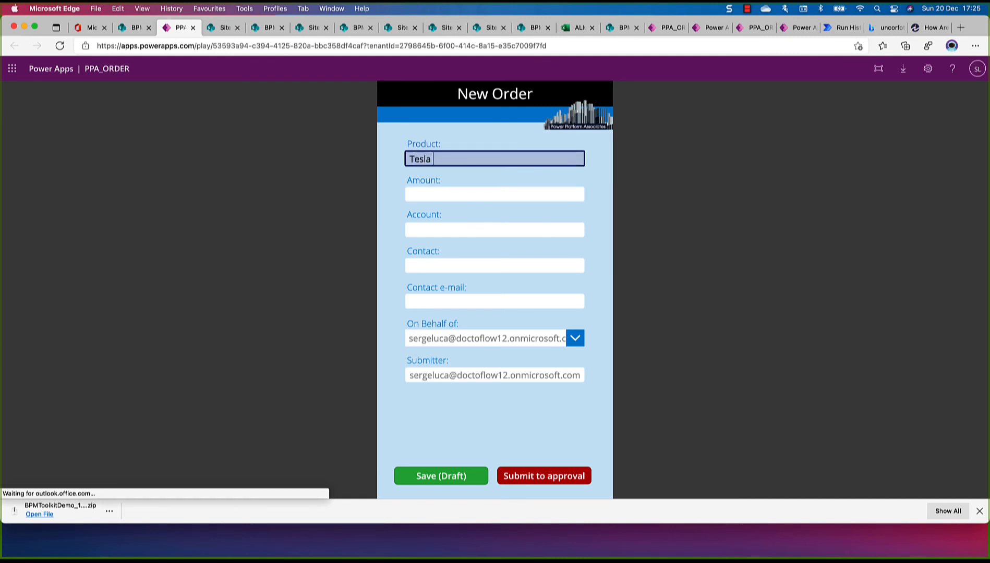
text( 100)
key(Tab)
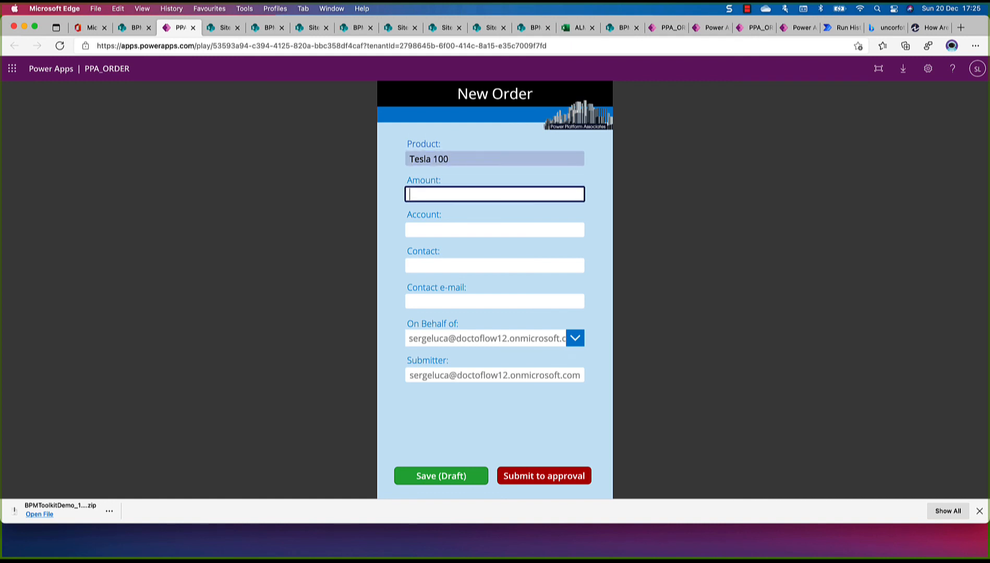
text(45000)
key(Tab)
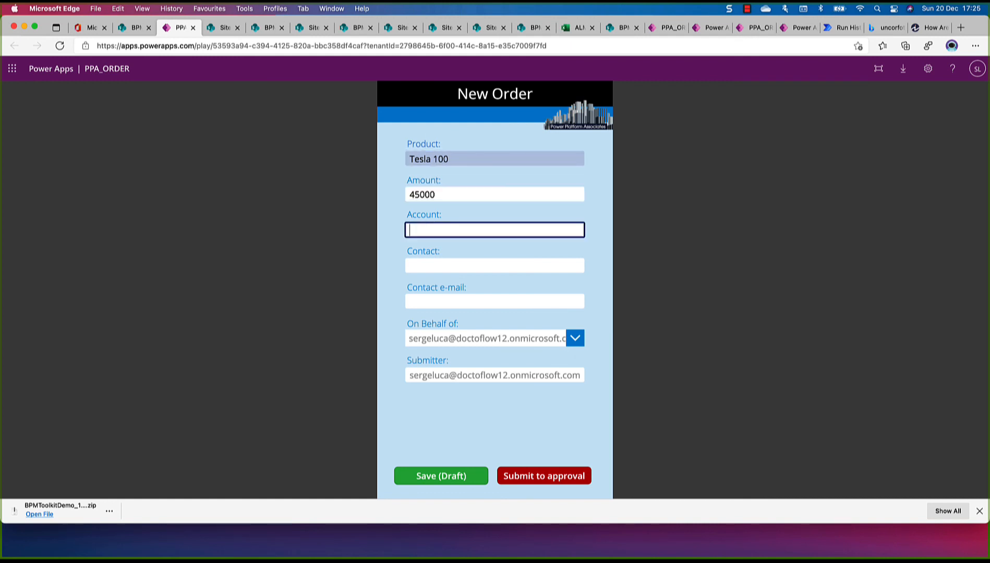
Fill in the order's account, contact name and contact e-mail, and save the order as a draft
text(serge)
key(Tab)
text(serge)
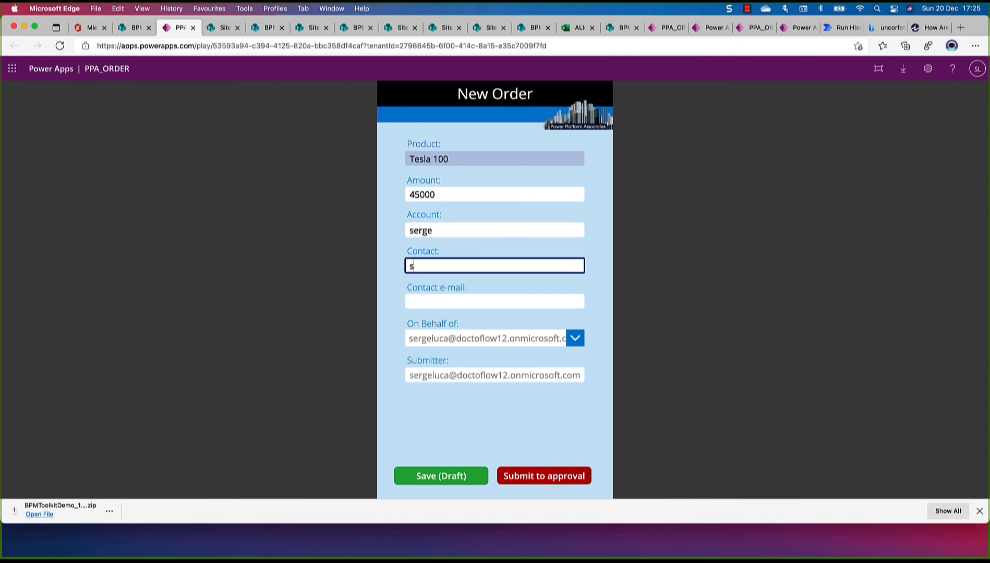
key(Tab)
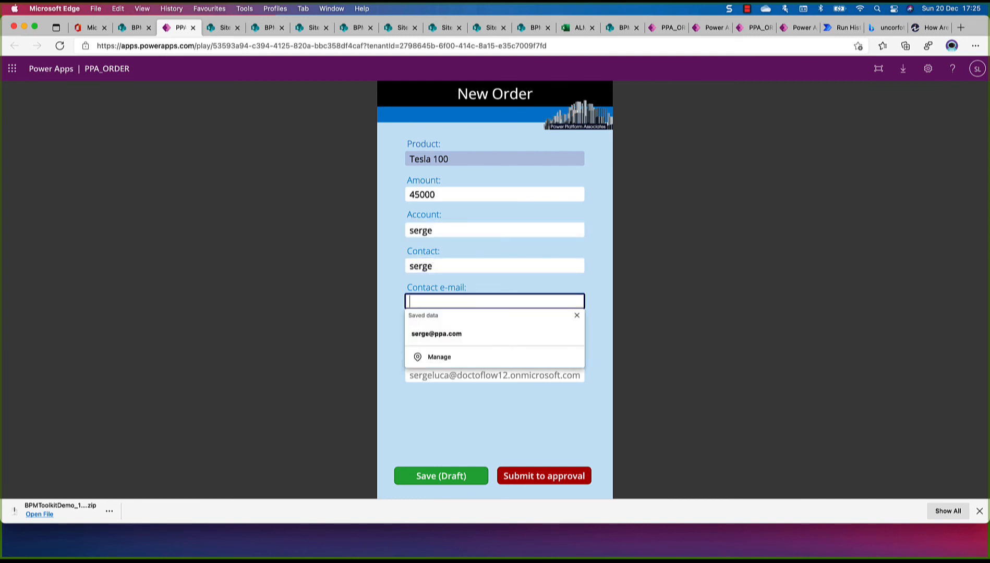
click(441, 333)
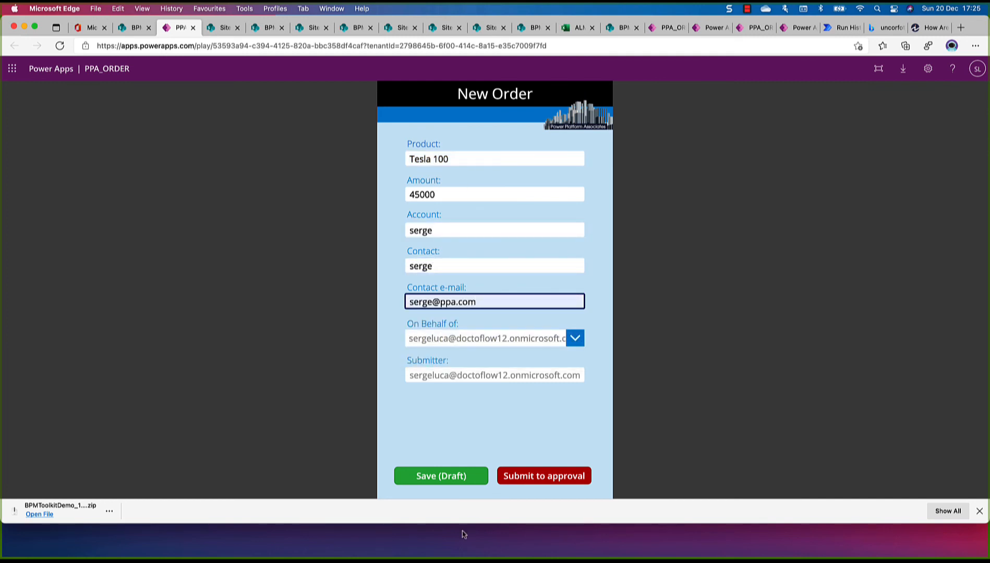
click(440, 478)
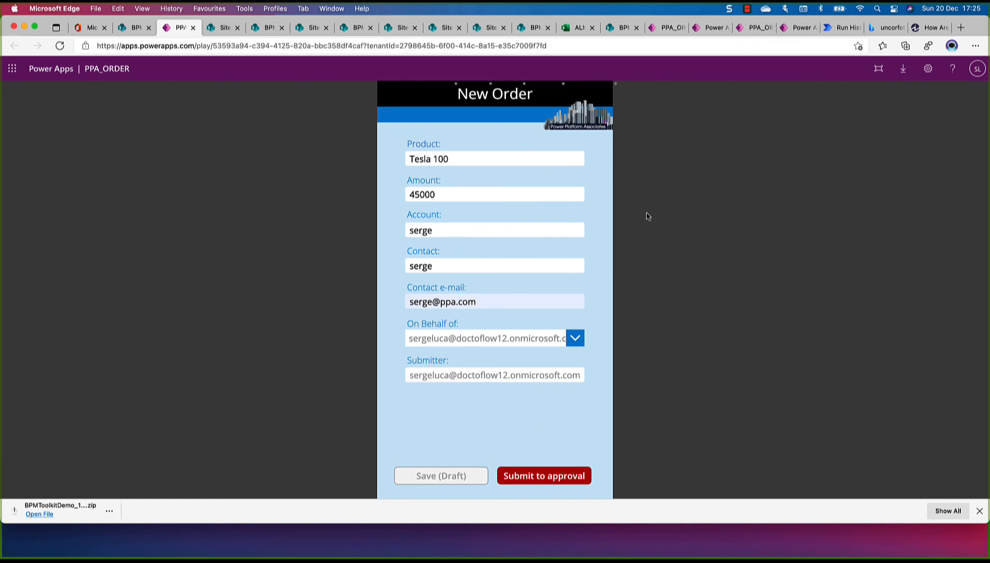
click(667, 28)
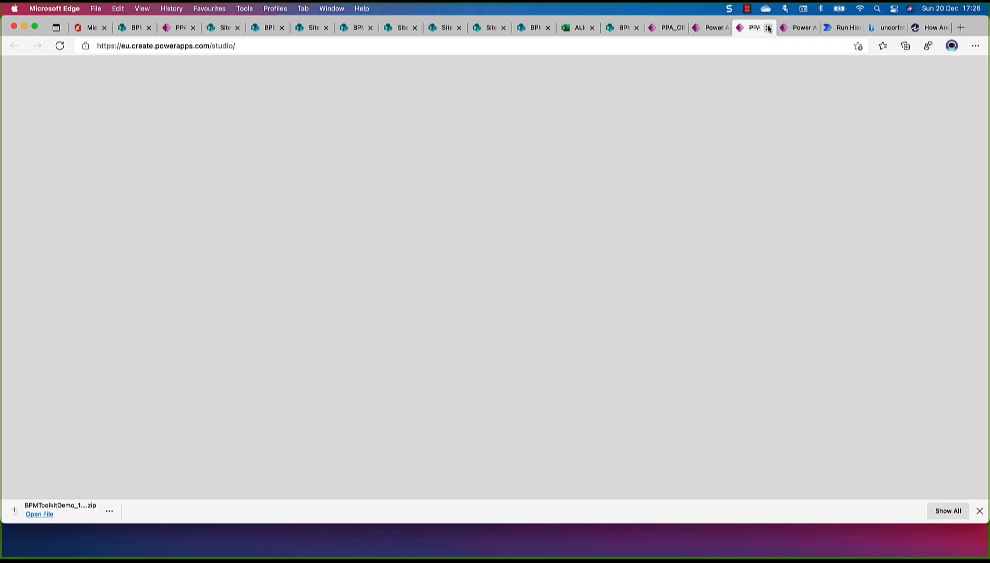
click(756, 28)
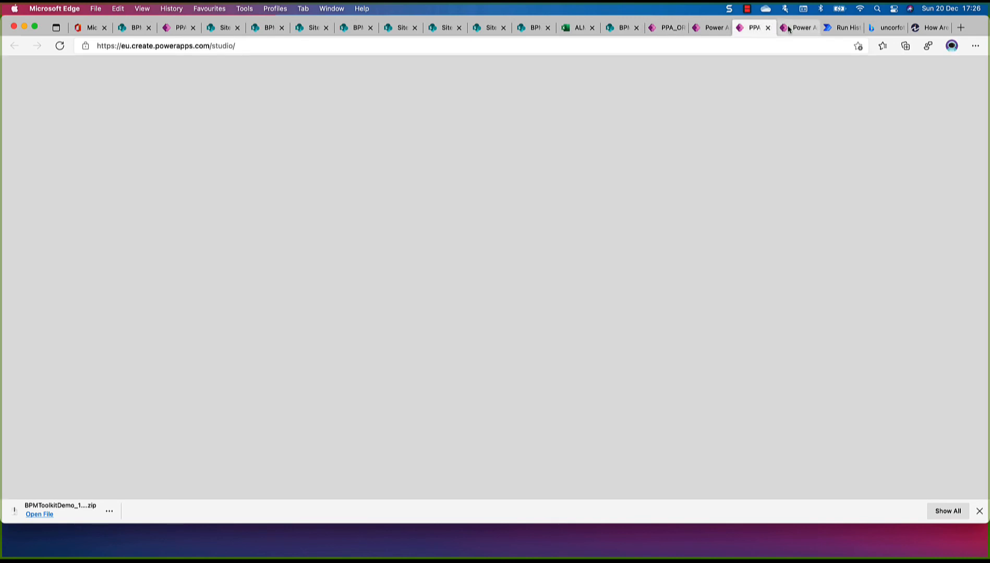
click(789, 30)
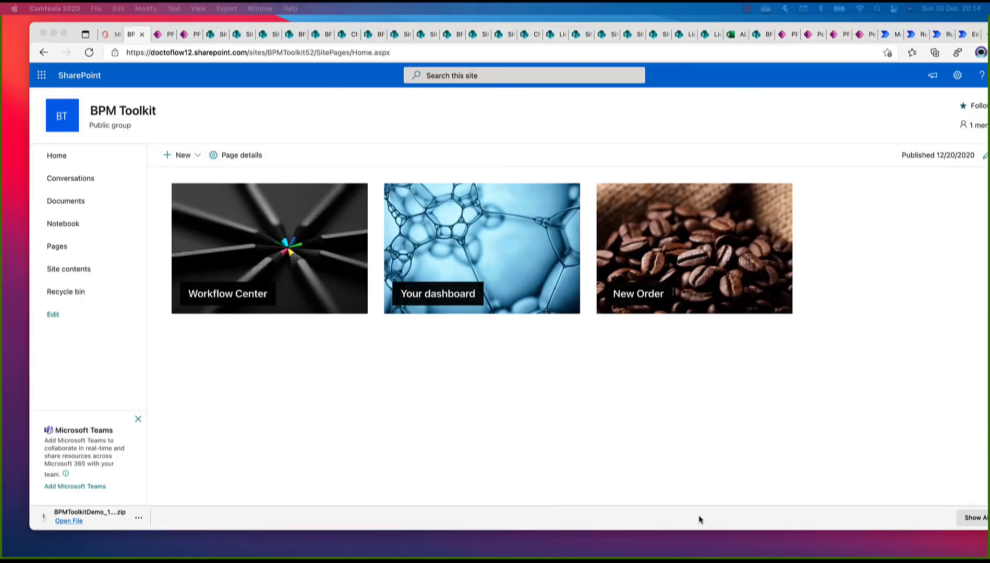
Open the New Order form from the BPM Toolkit home page and enter product Tesla 250 with amount 250.000
click(664, 251)
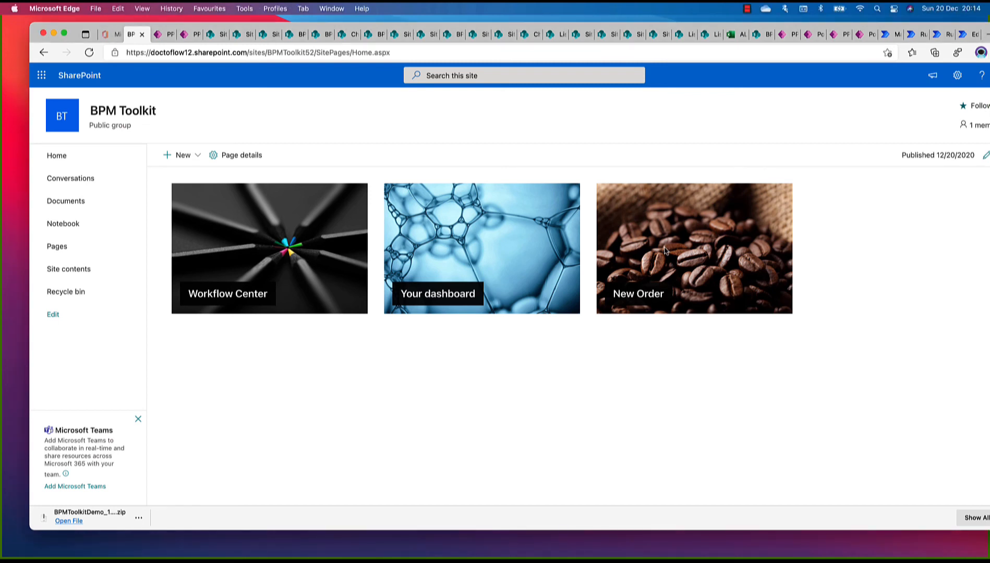
click(665, 251)
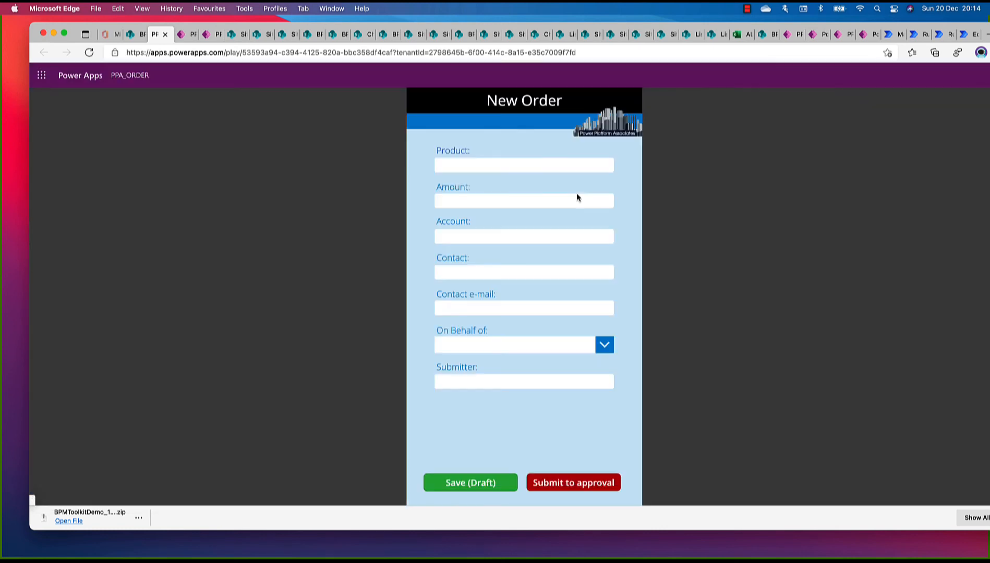
click(497, 165)
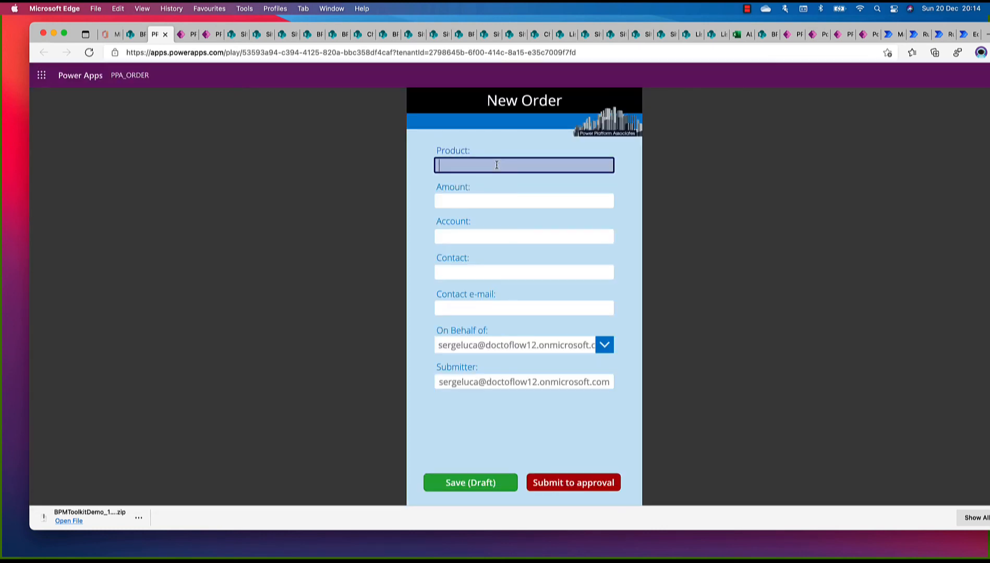
text(Tesla )
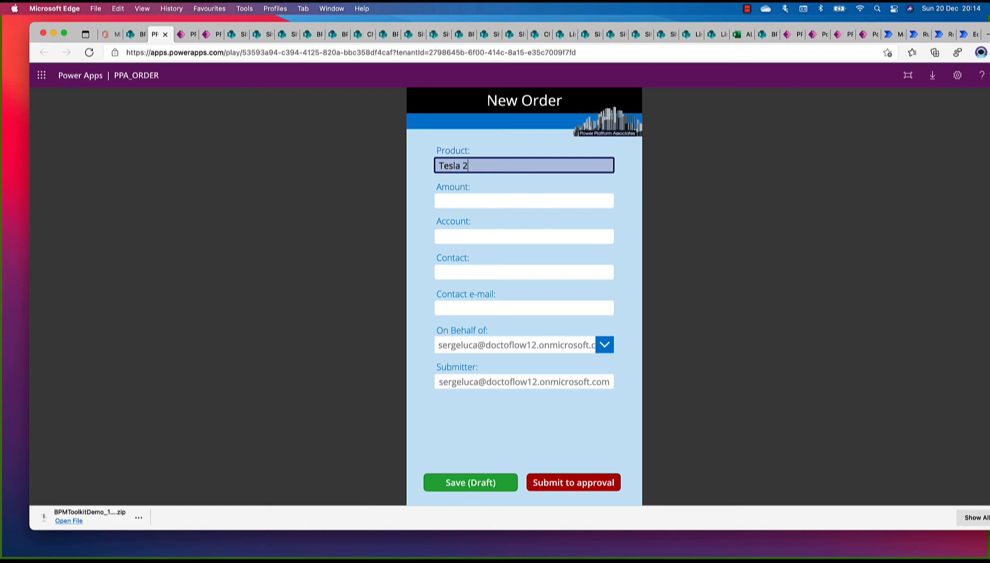
text(250)
key(Tab)
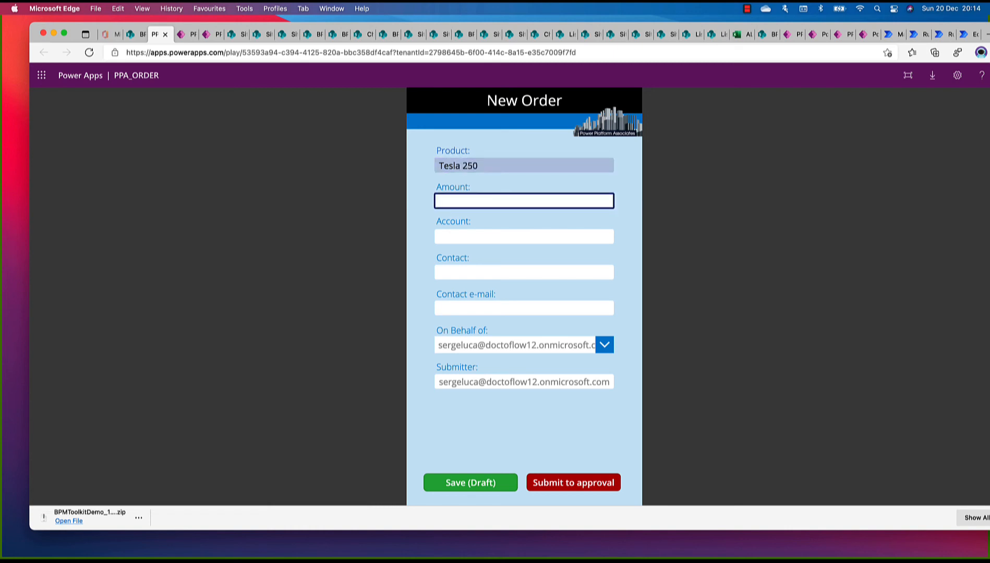
text(250.000)
key(Tab)
Fill in the account name, contact name and contact e-mail, and save the order as a draft
text(serge)
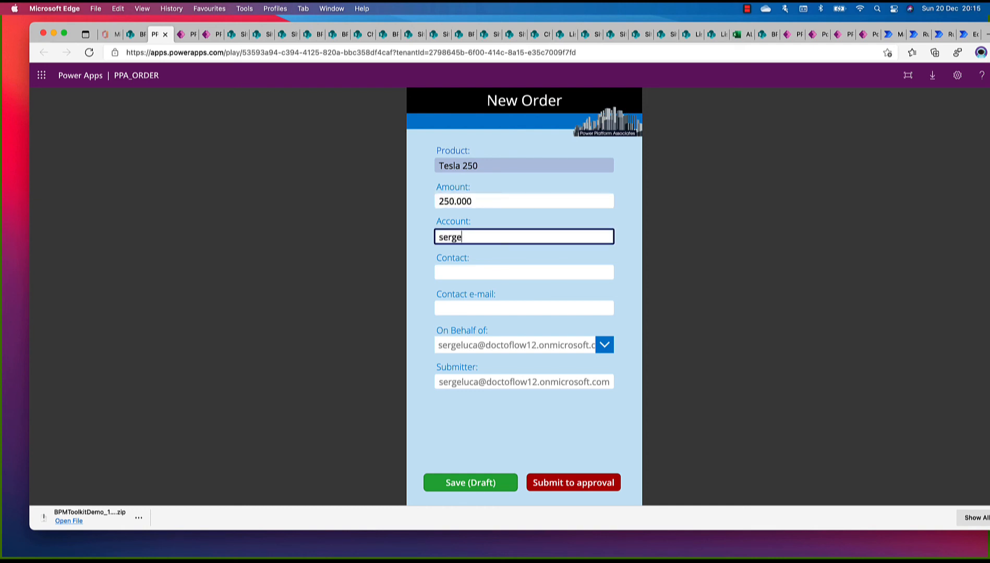
key(Tab)
text(serge)
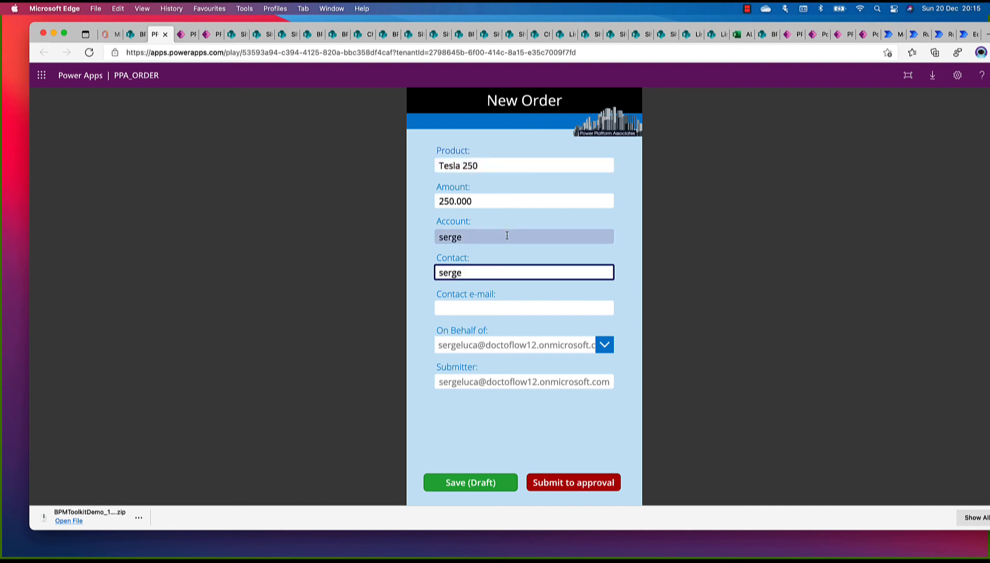
text(@)
key(BackSpace)
key(Tab)
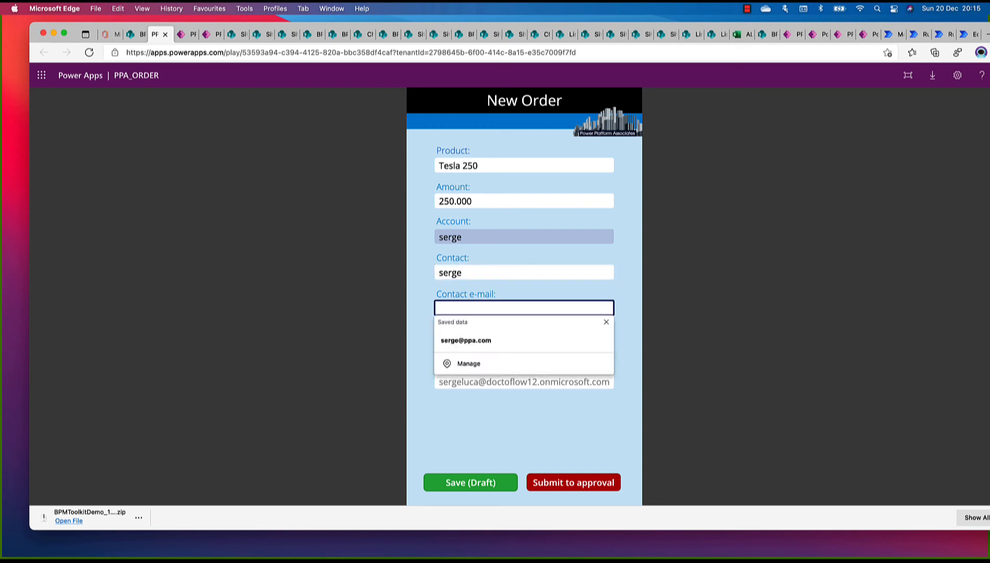
click(498, 341)
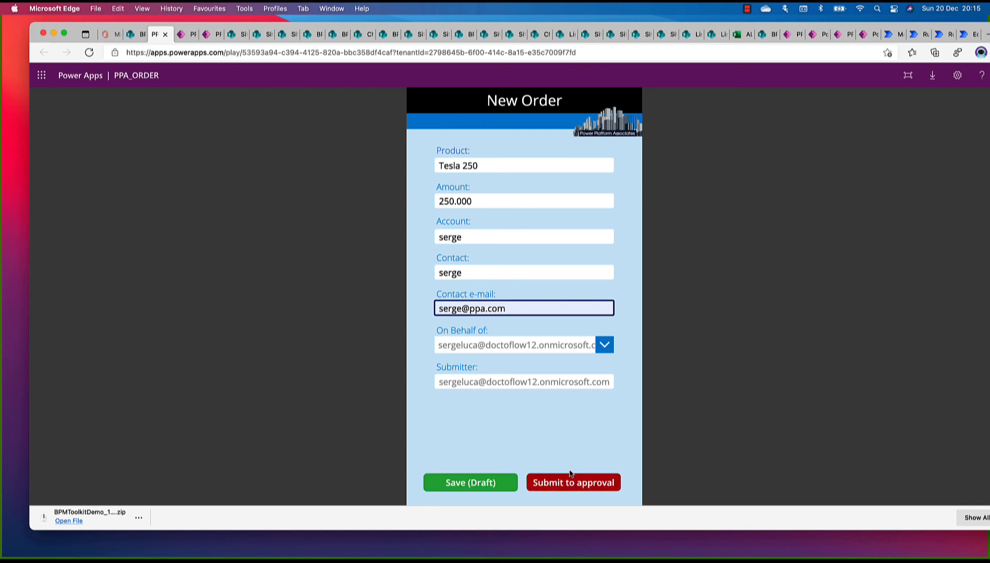
click(474, 488)
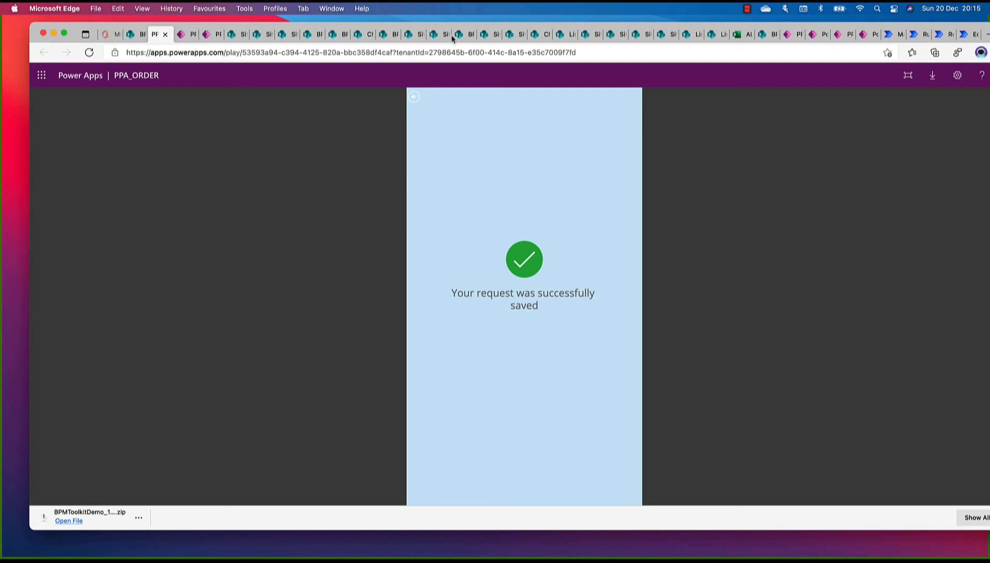
Open the requests dashboard from the BPM Toolkit home page and filter the requests by Draft status
click(133, 35)
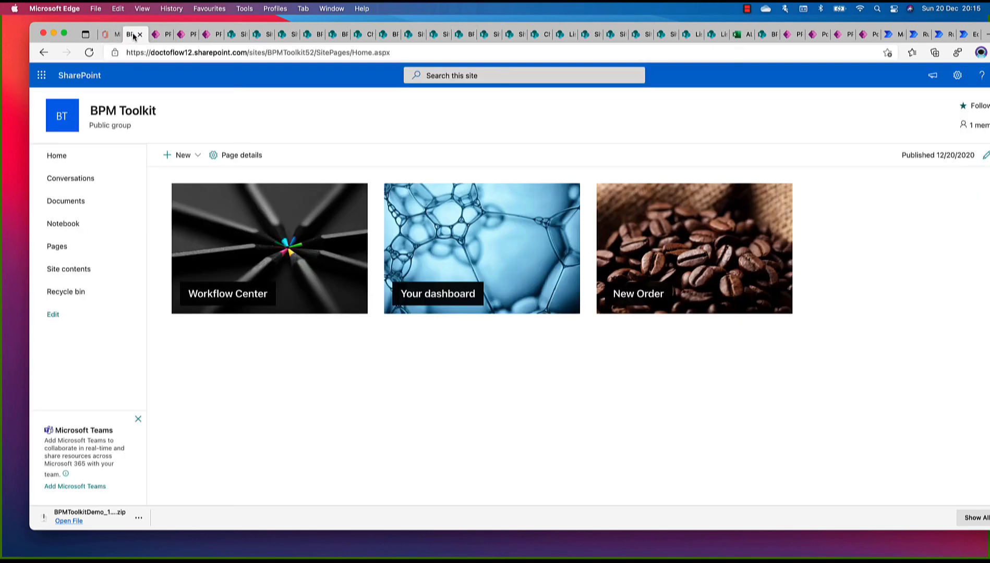
click(460, 259)
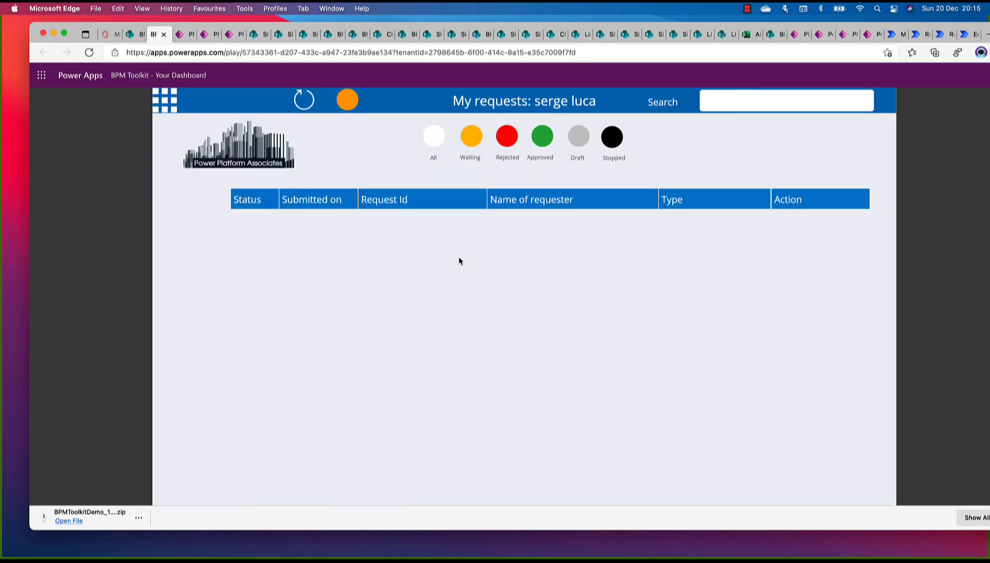
click(579, 139)
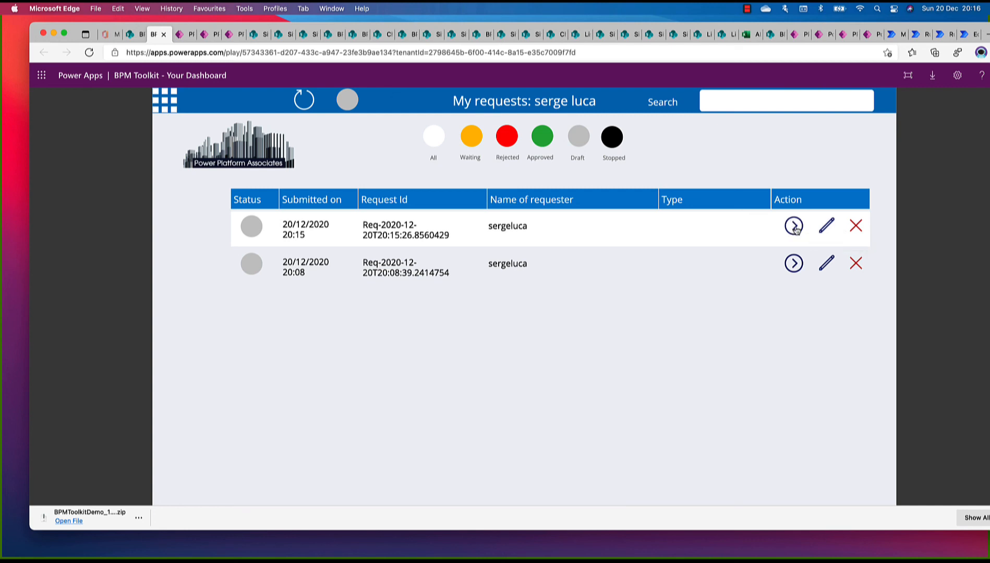
Remove the older draft request, submitted on 20/12/2020 at 20:08
click(827, 229)
click(857, 266)
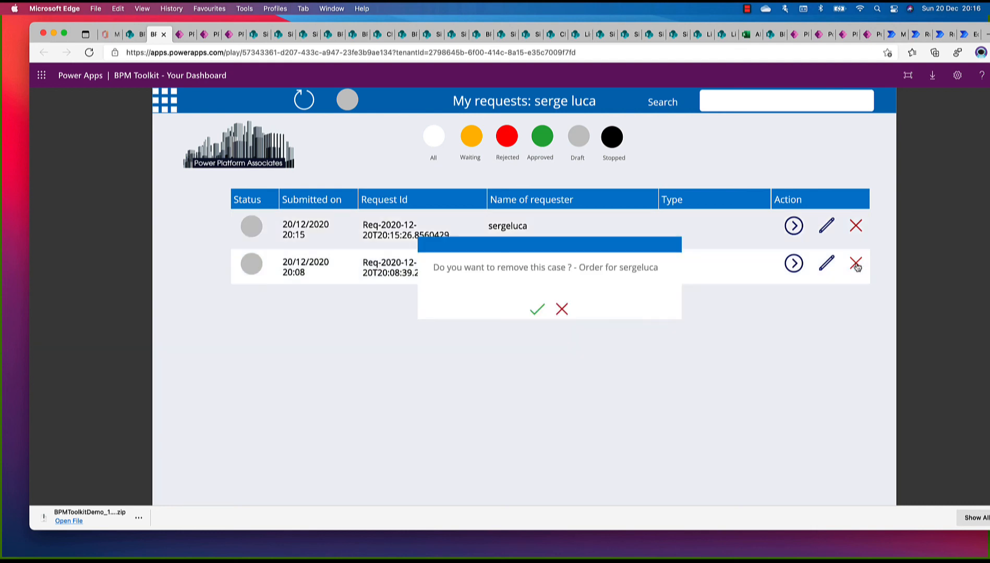
click(534, 309)
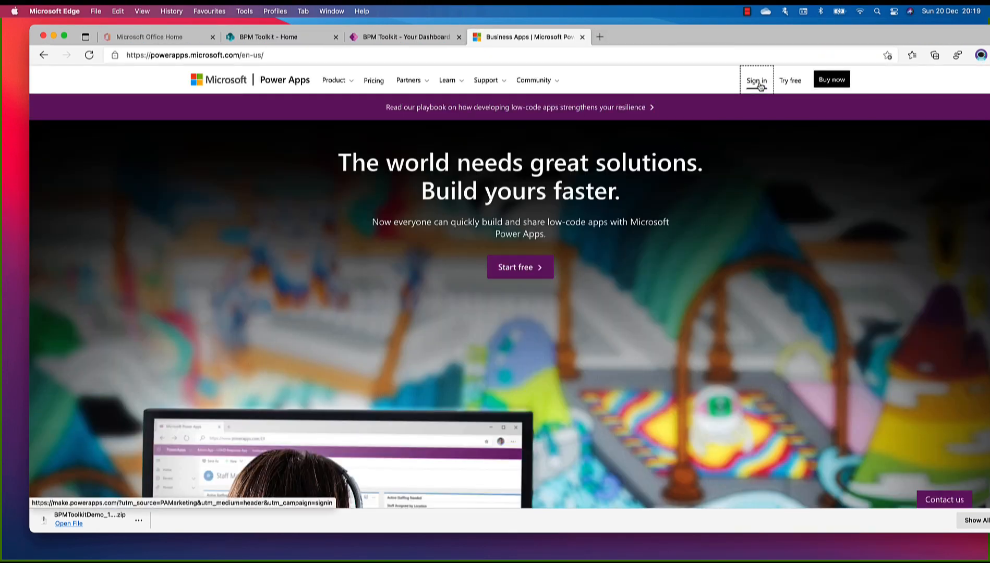
Sign in to the Power Apps maker site and open the BPM Toolkit Demo solution
click(759, 83)
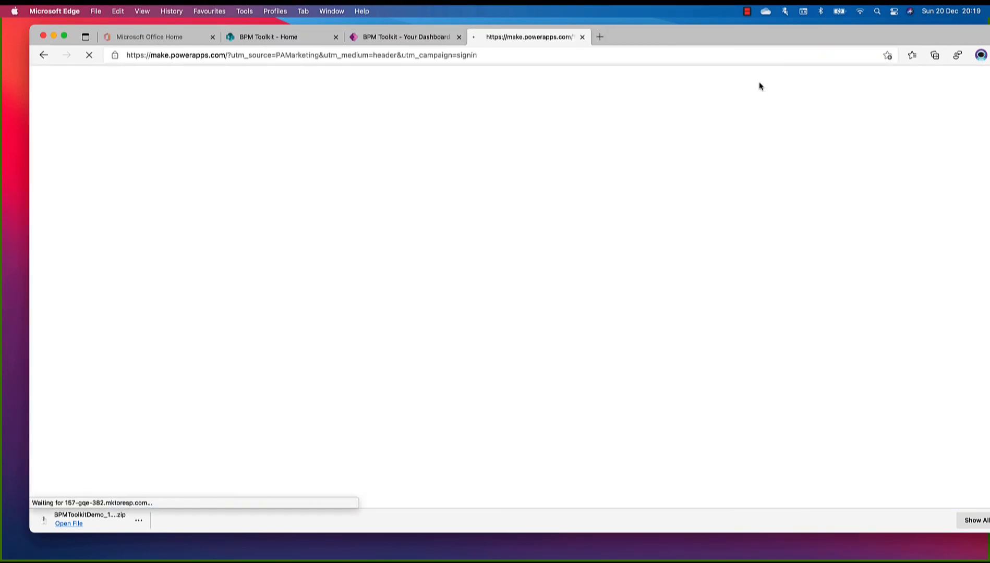
click(748, 15)
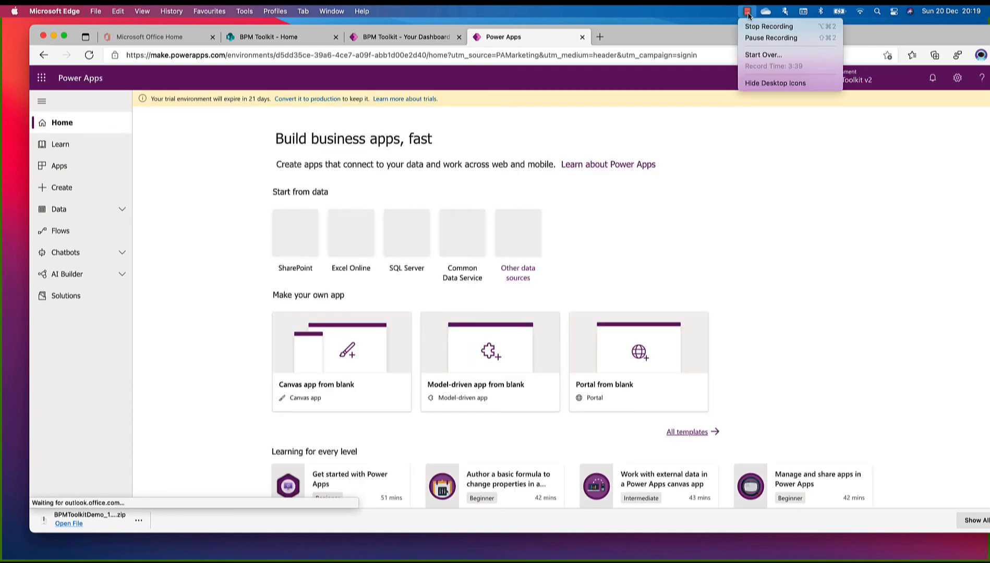
click(757, 38)
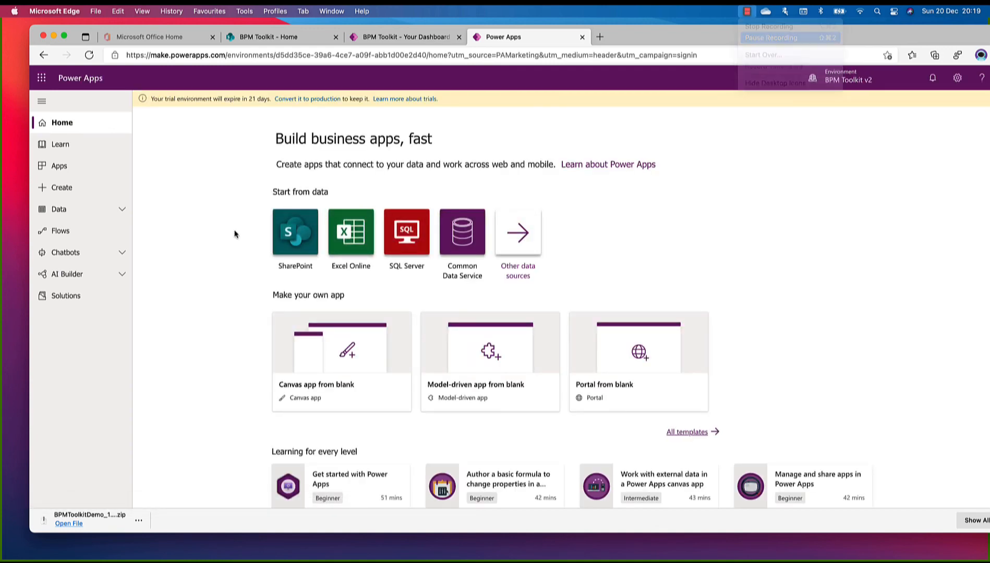
click(60, 297)
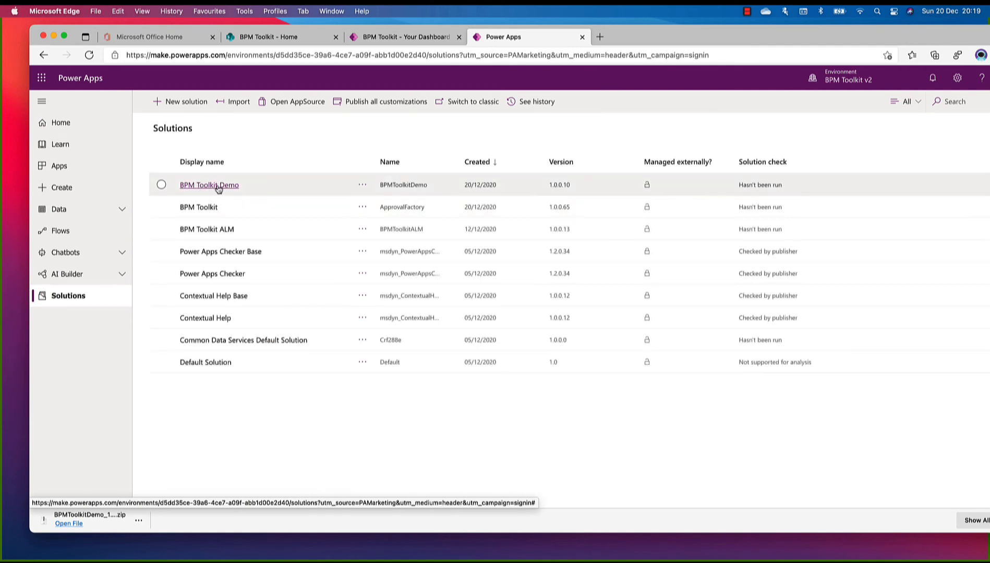
click(215, 186)
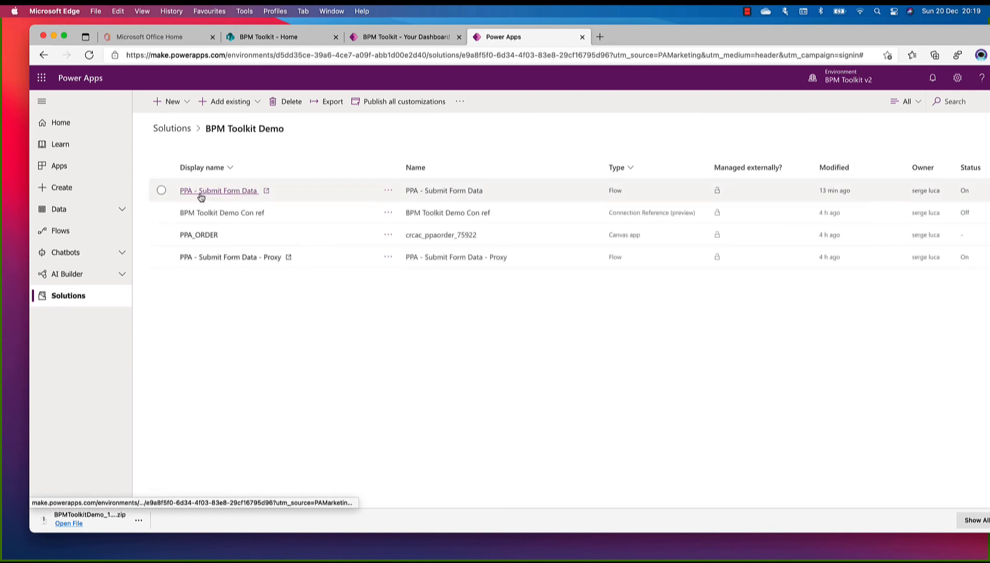
Open the details of the PPA_ORDER canvas app and copy its web link
click(387, 235)
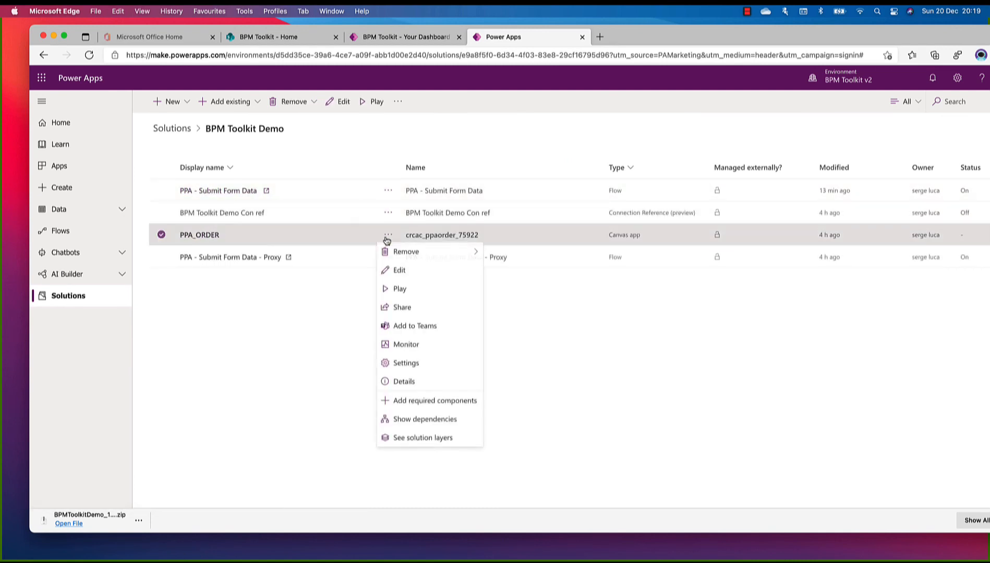
click(421, 384)
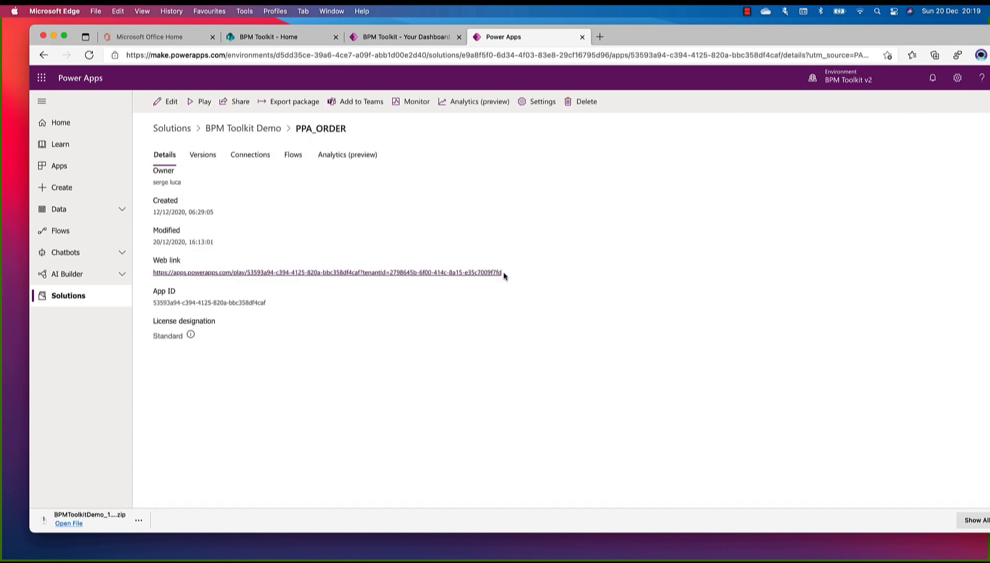
drag(504, 274, 140, 279)
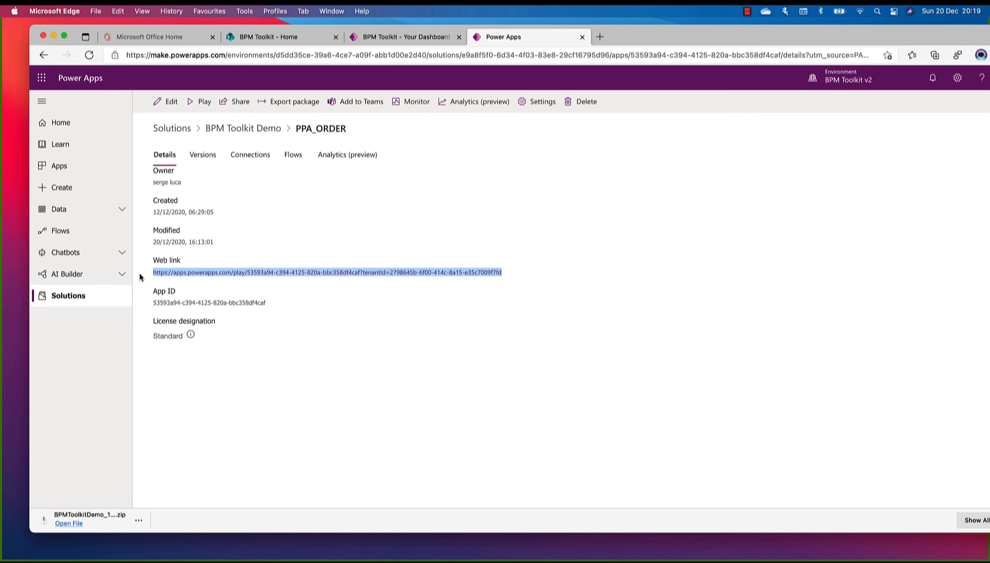
Return to the BPM Toolkit SharePoint site and open the BPM Forms list from its site contents
click(281, 37)
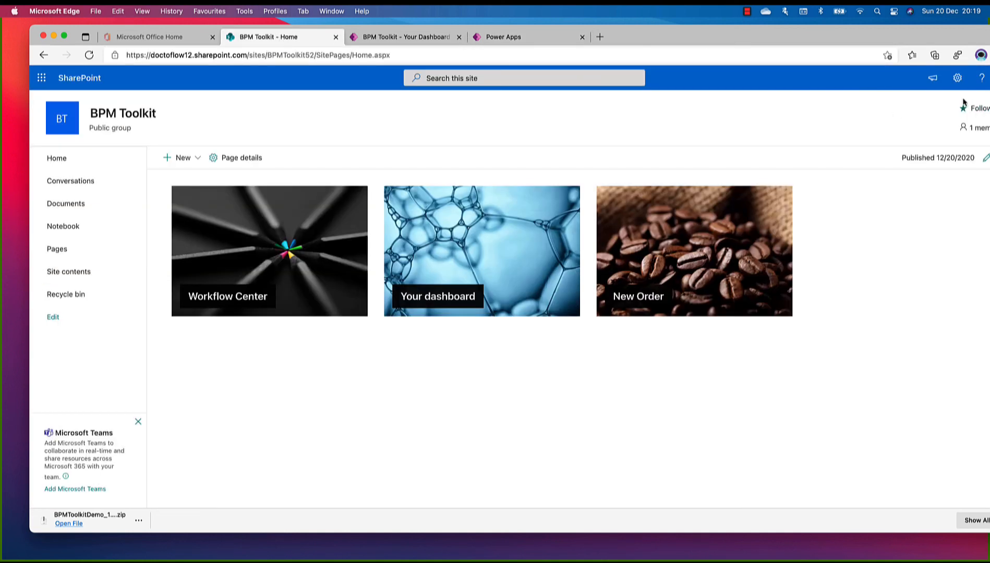
click(957, 78)
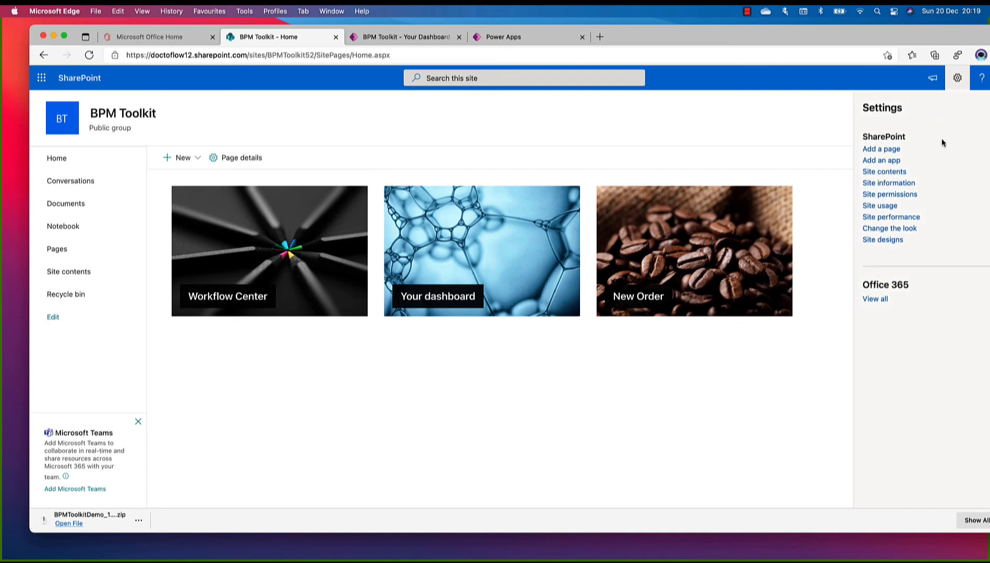
click(893, 173)
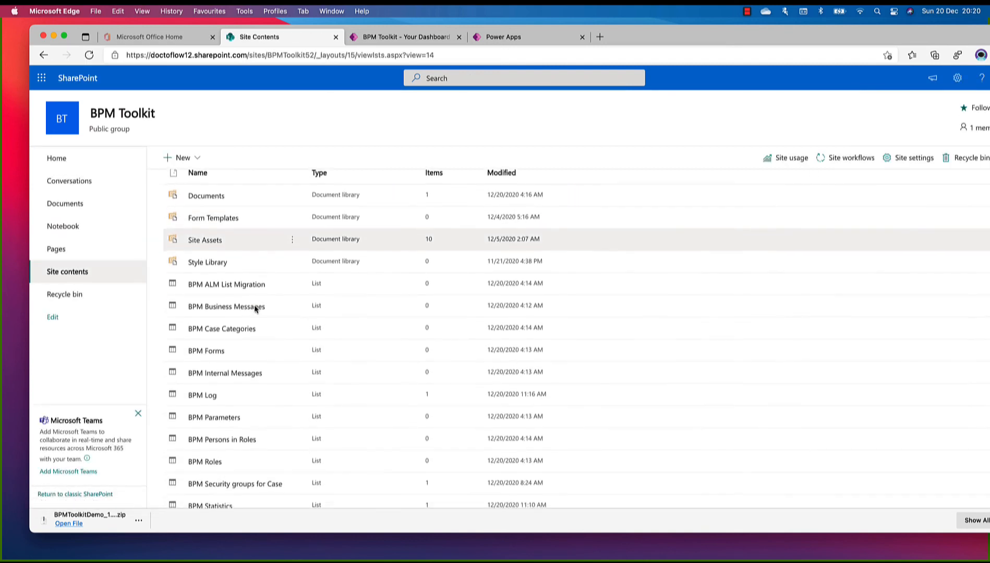
click(209, 348)
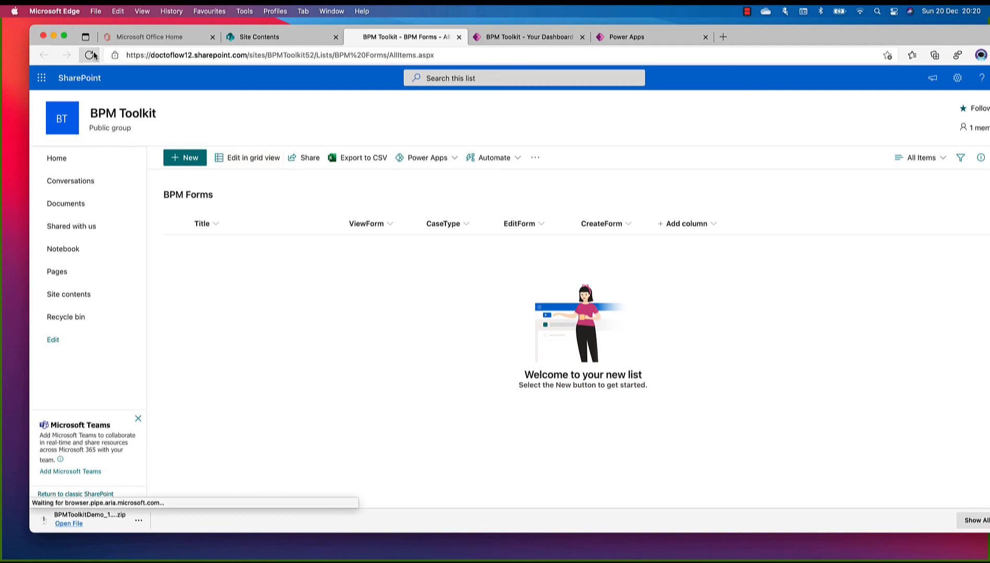
Edit the BPM Forms list in grid view and add an item with CaseType PPA_ORDER
click(246, 158)
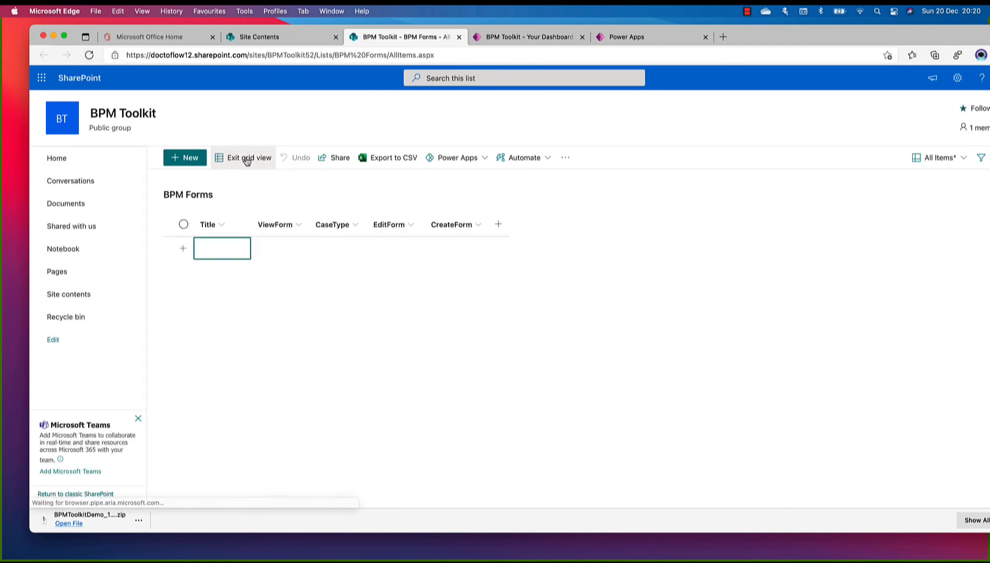
click(334, 247)
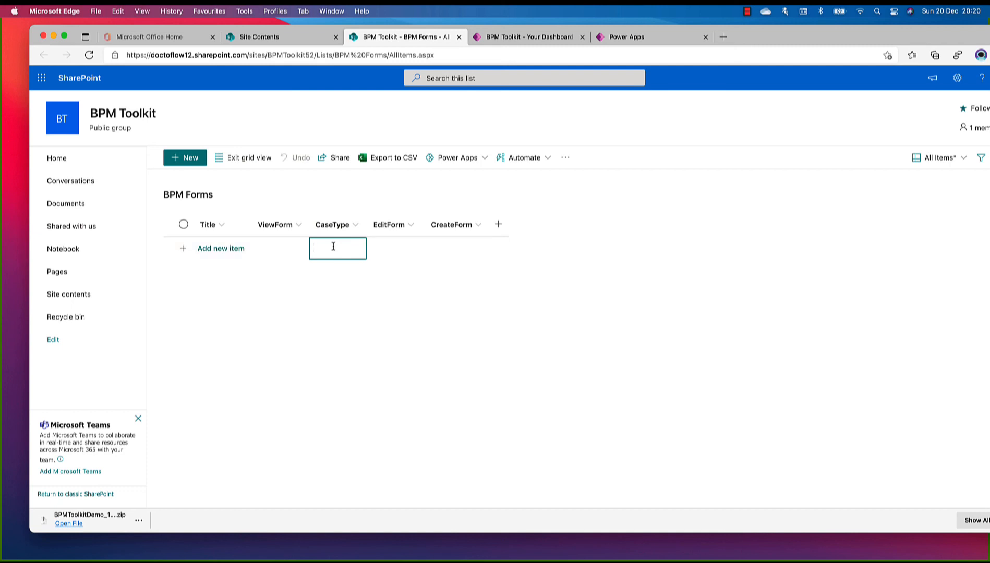
text(PPA_ORDER)
Paste the copied app web link into the EditForm and ViewForm fields of the PPA_ORDER item
click(390, 250)
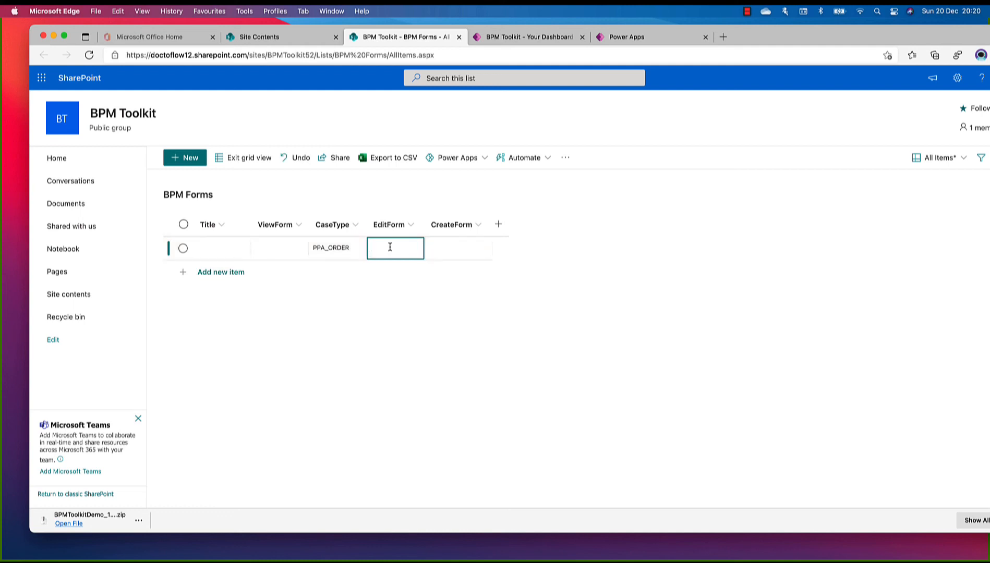
key(super+v)
drag(389, 248, 358, 247)
click(279, 247)
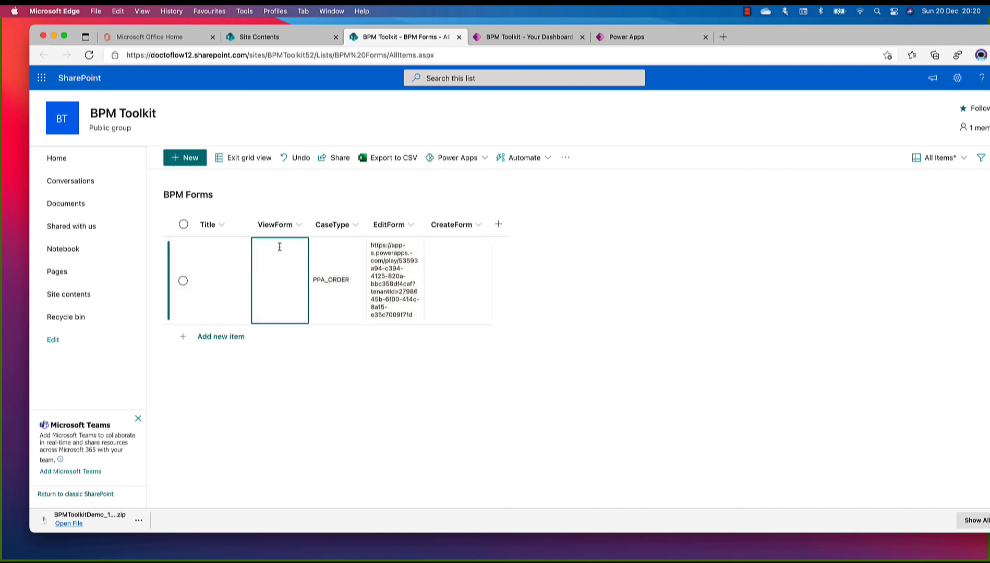
key(super+v)
key(Return)
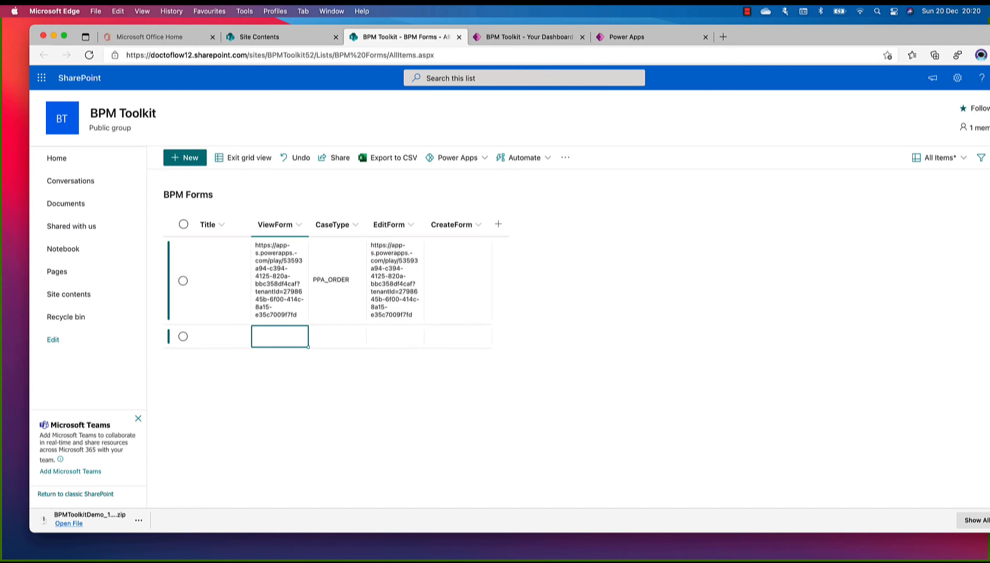
Append ?action=view&CaseID to the ViewForm link of the PPA_ORDER item
click(301, 311)
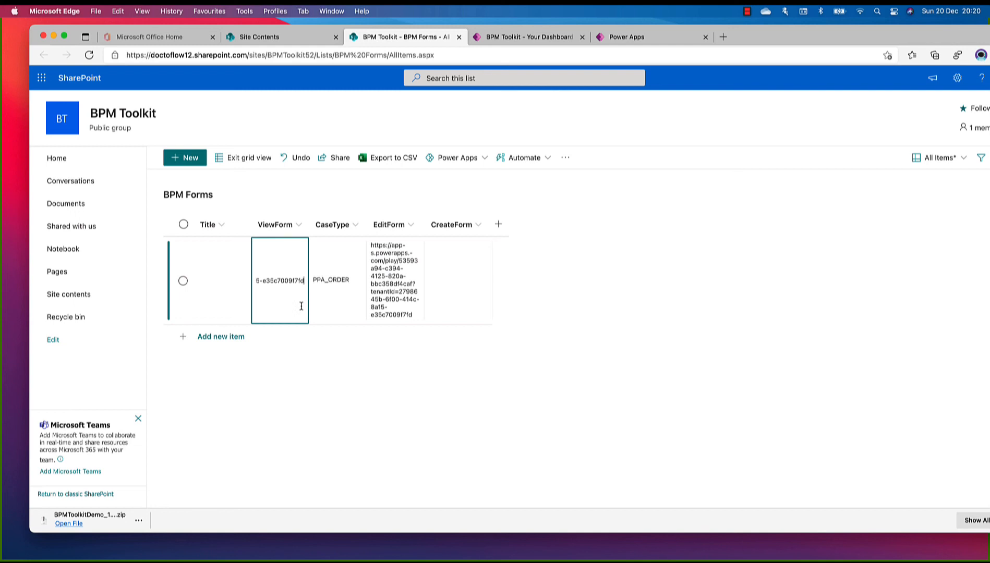
text(?)
text(a)
text(tion)
text(=)
text(view)
text(&)
text(Case)
text(ID)
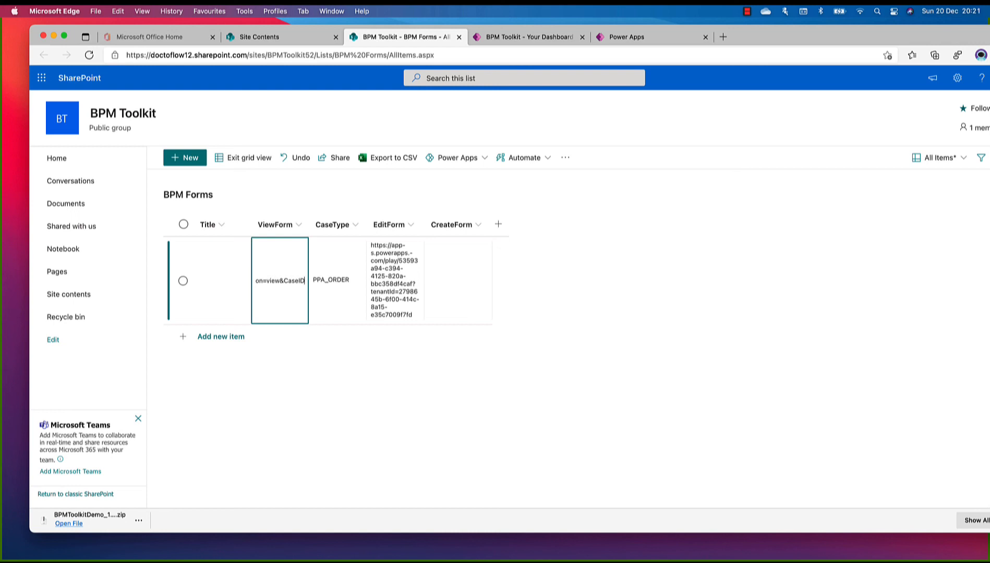
Append ?action=edit&CaseID= to the EditForm link of the PPA_ORDER item
click(414, 318)
click(416, 318)
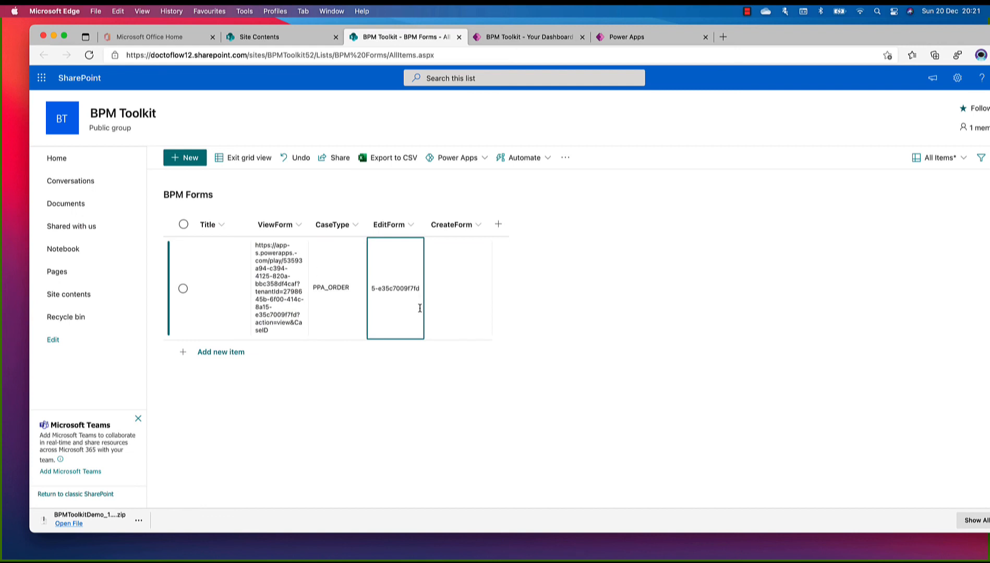
text(?action)
text(=edit)
text(&)
text(CaseID)
text(=)
Add the missing = at the end of the ViewForm link and leave grid editing of the BPM Forms list
click(289, 331)
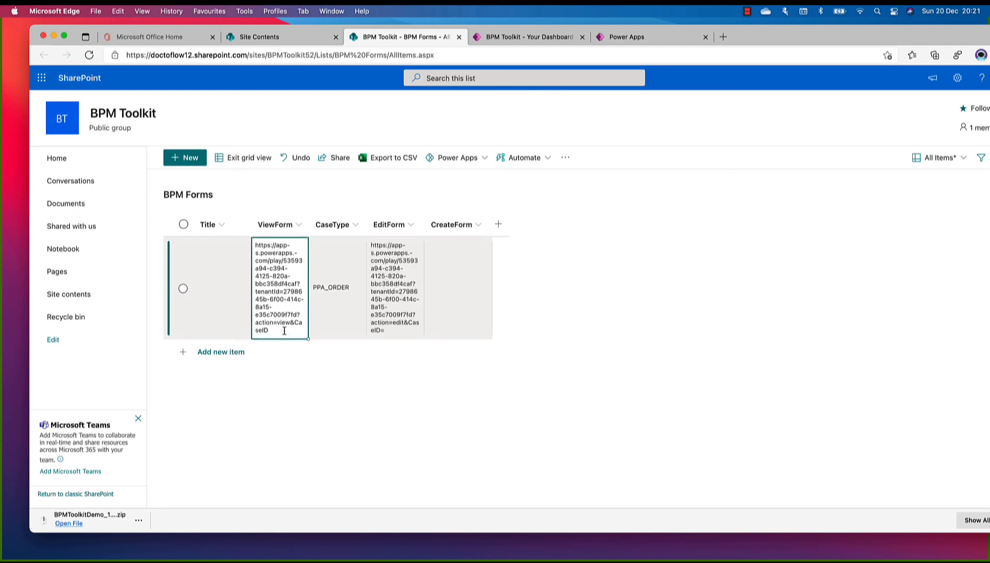
click(277, 332)
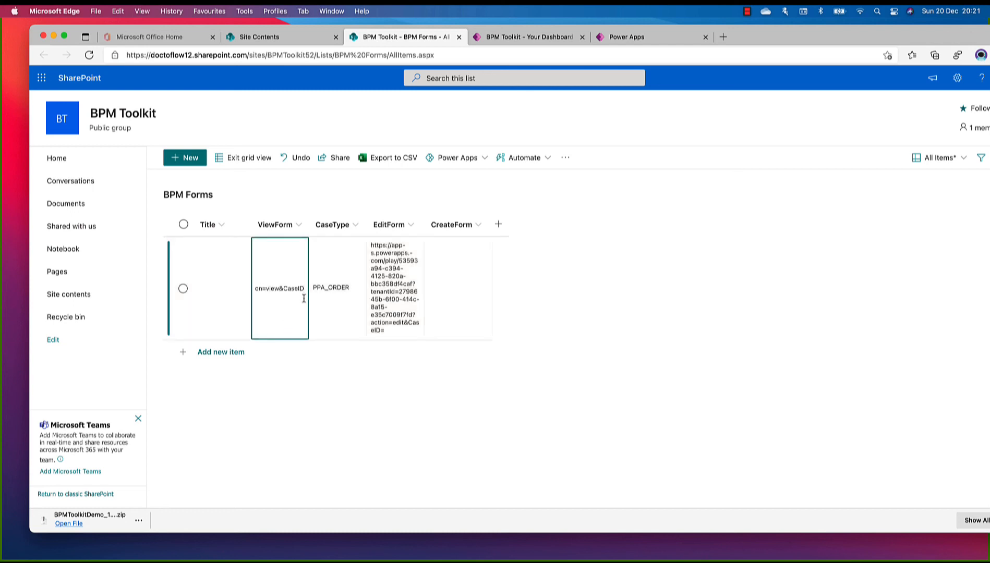
text(=)
key(Return)
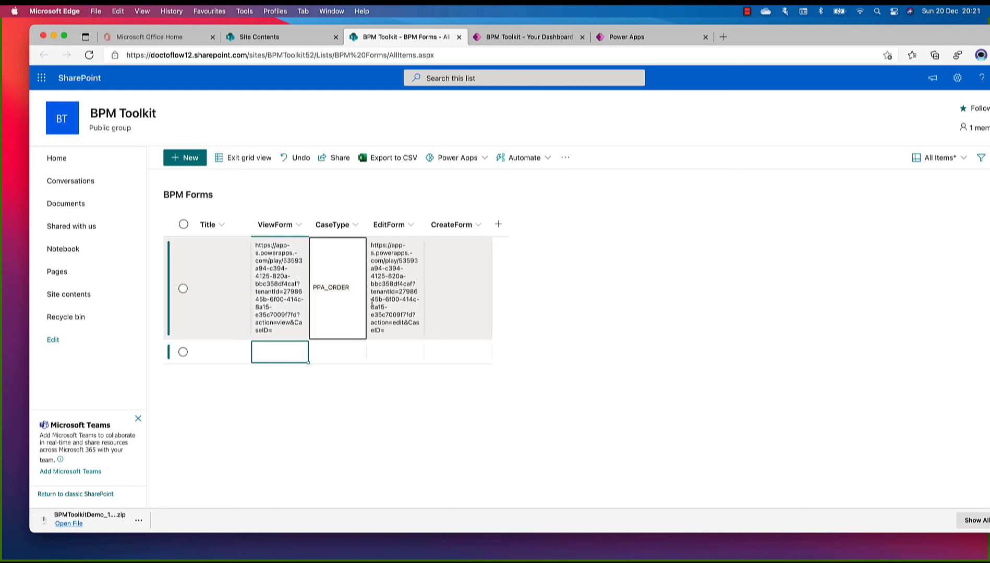
click(242, 158)
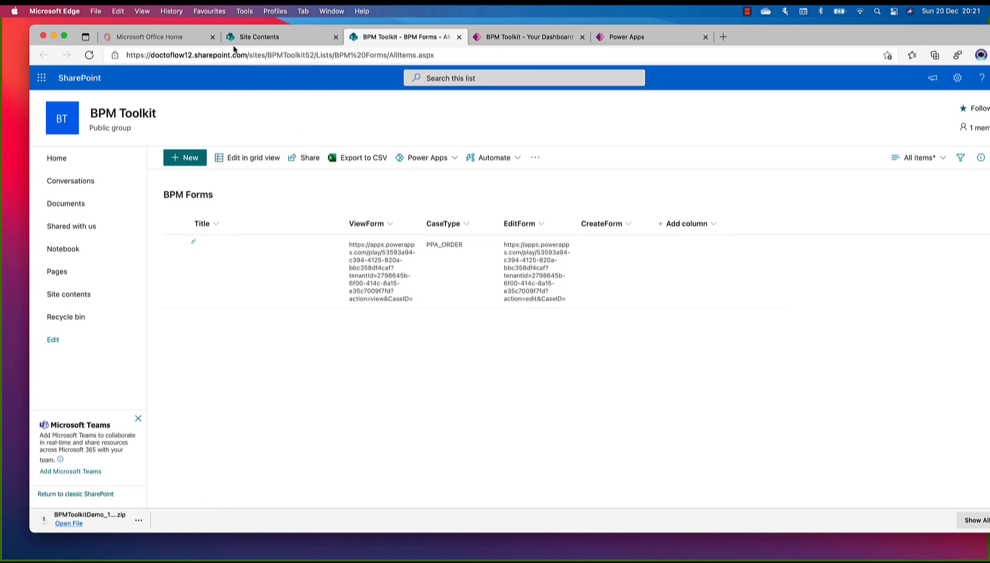
Go to the BPM Toolkit site's home page and launch the PPA_ORDER app from it
click(255, 36)
click(77, 120)
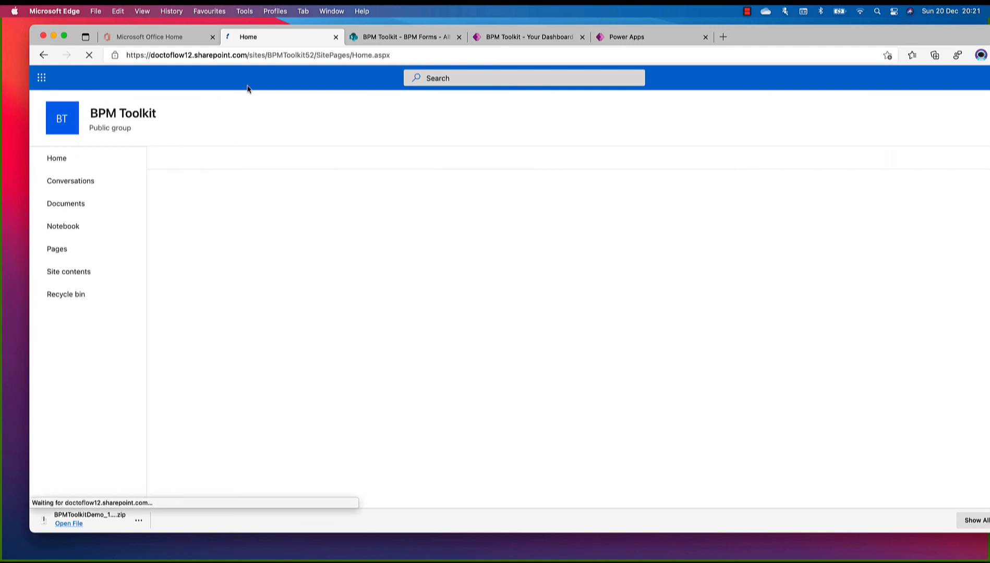
click(641, 265)
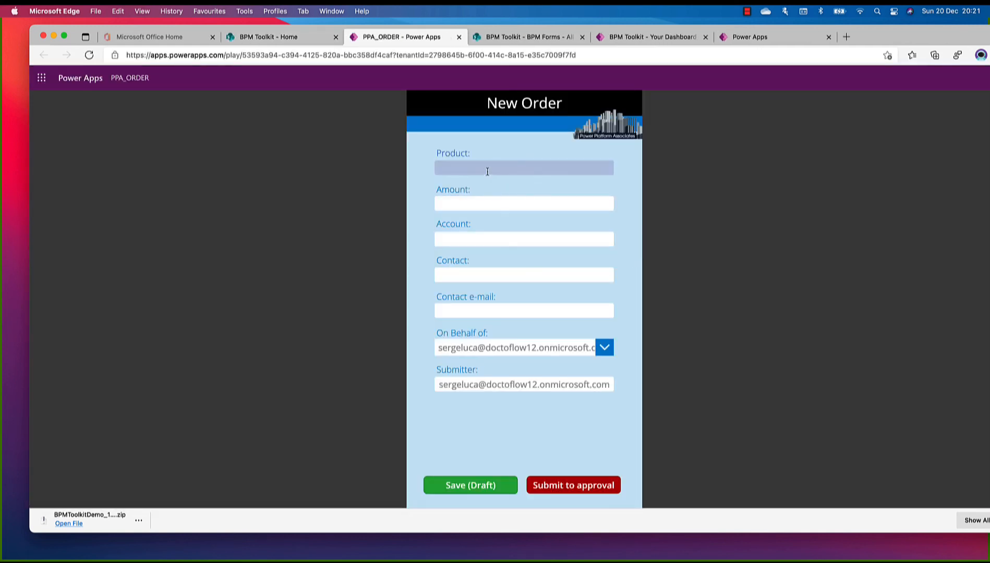
Set the new order's Product to Lexus and its Amount to 50.000
click(487, 171)
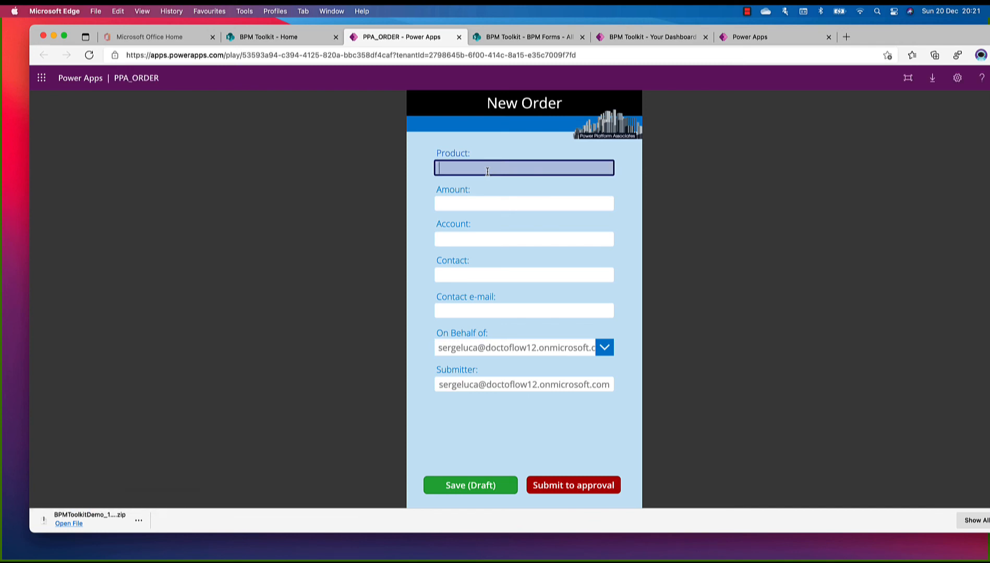
text(Lexus)
key(Tab)
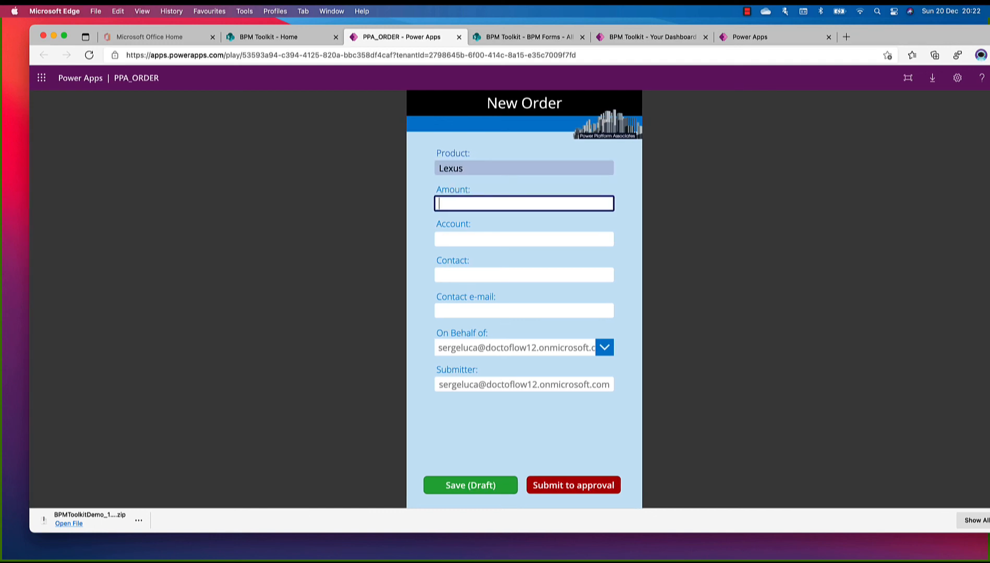
text(50.000)
key(Tab)
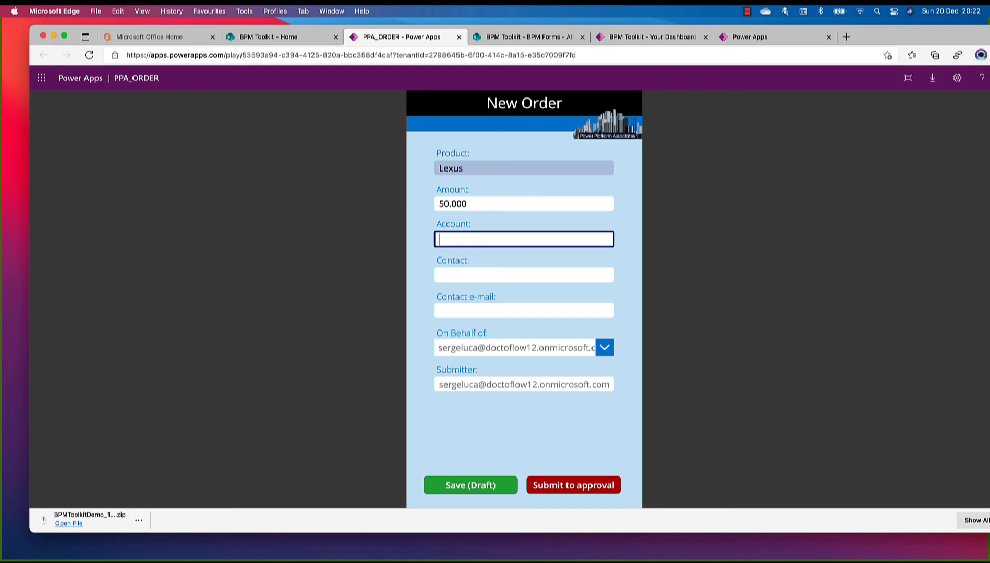
Fill in the order's account name, contact name and contact e-mail, and save the order as a draft
text(Paul)
key(Tab)
text(serge)
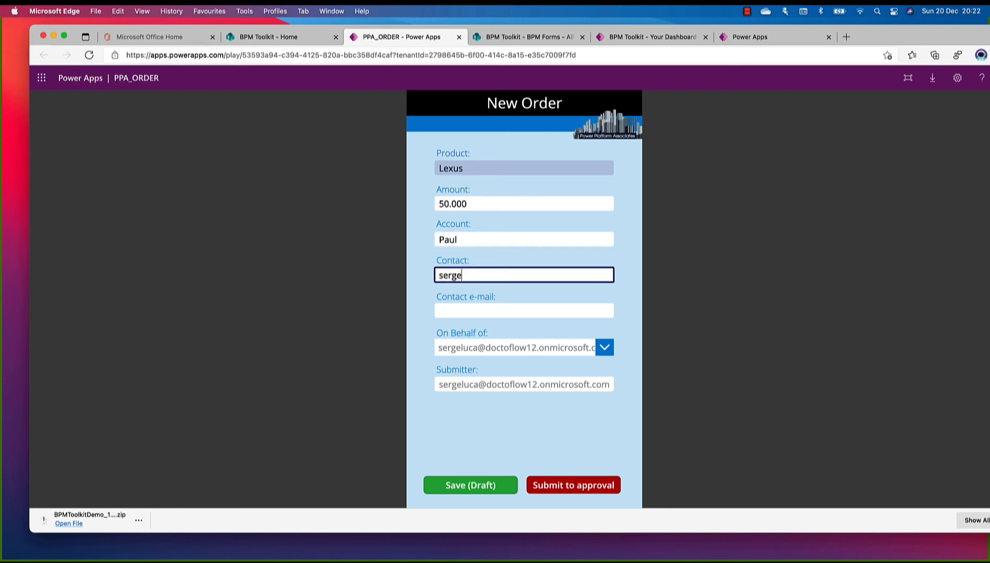
key(Tab)
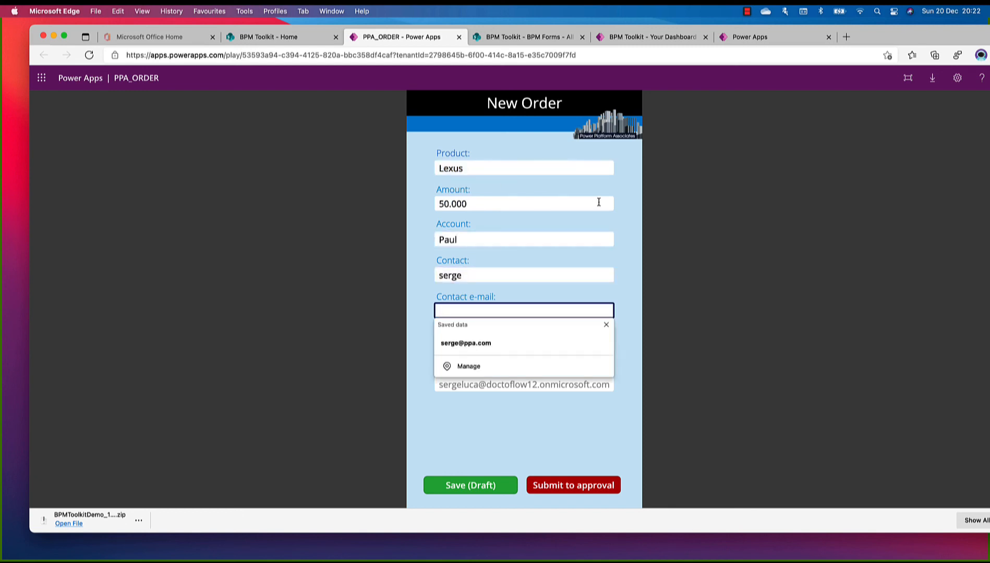
click(522, 342)
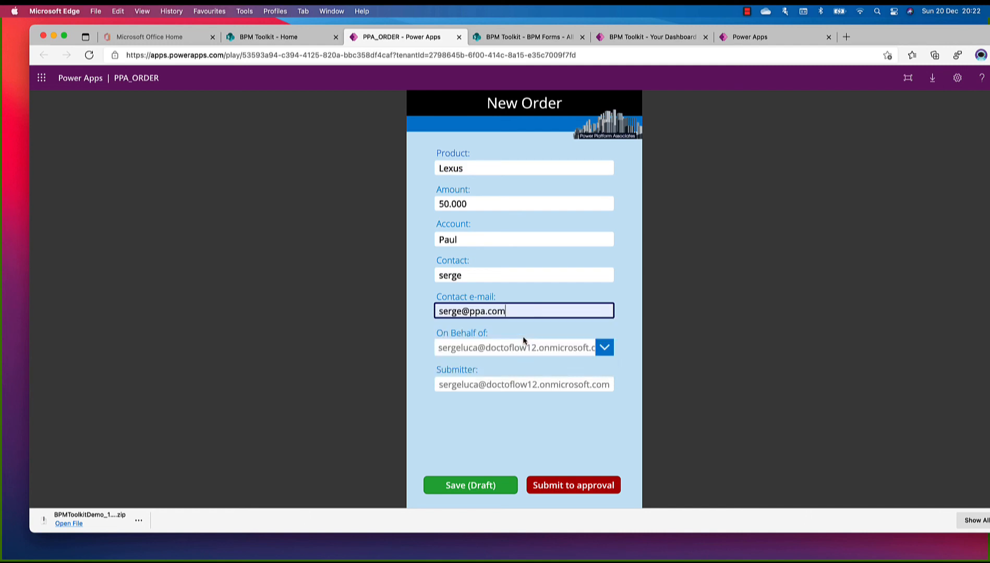
click(471, 488)
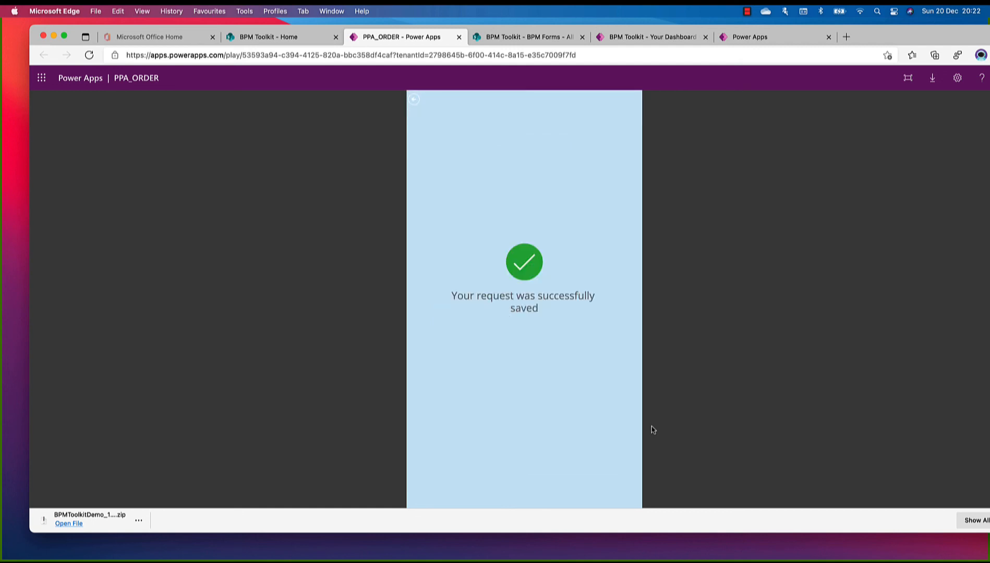
Refresh the requests dashboard, view the newest draft request's order form, and close it
click(655, 38)
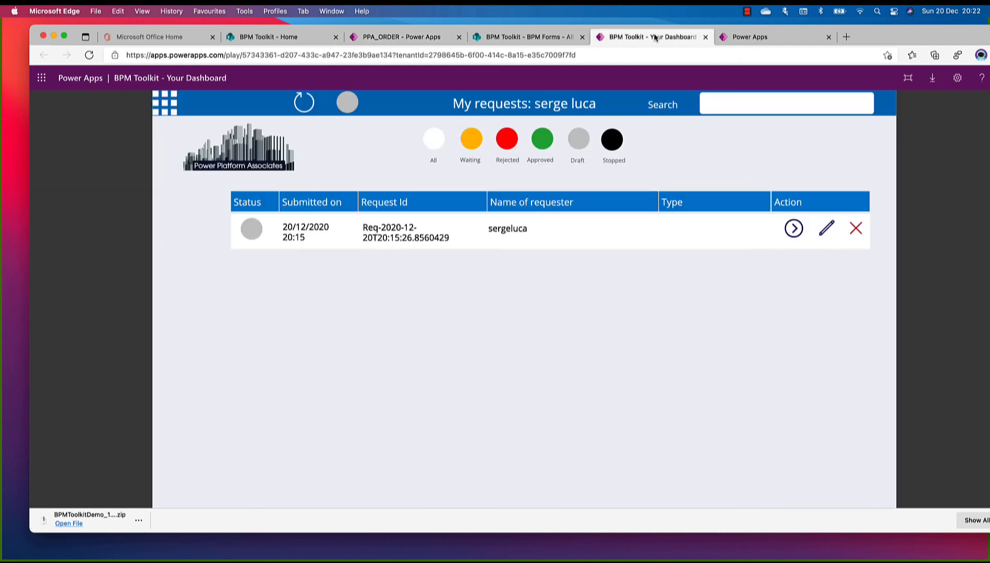
click(302, 103)
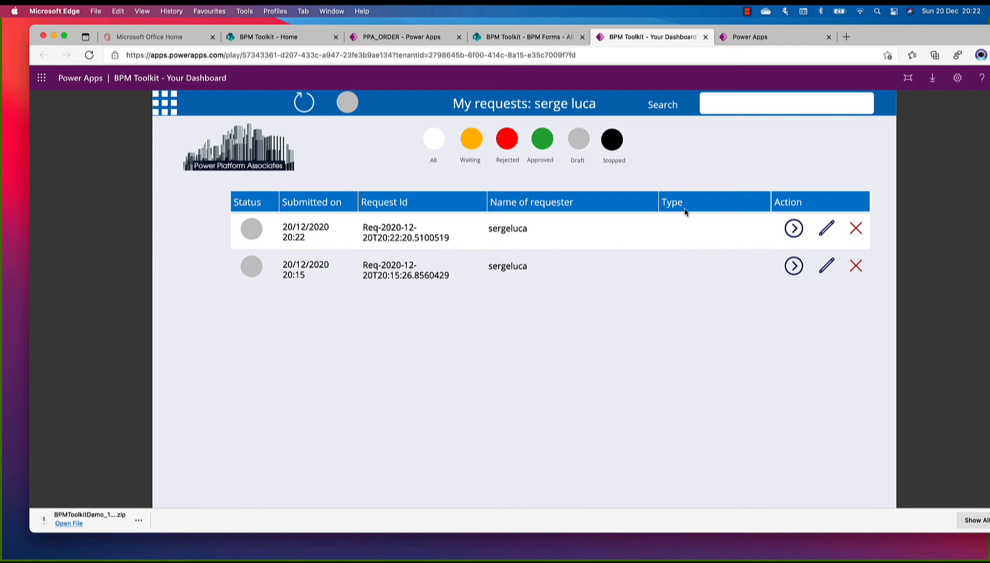
click(795, 231)
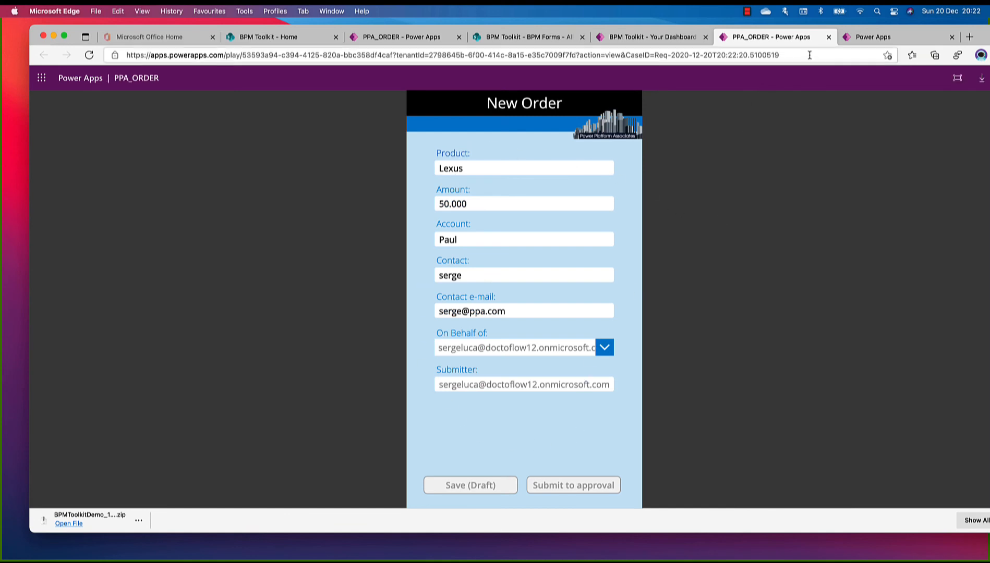
click(829, 38)
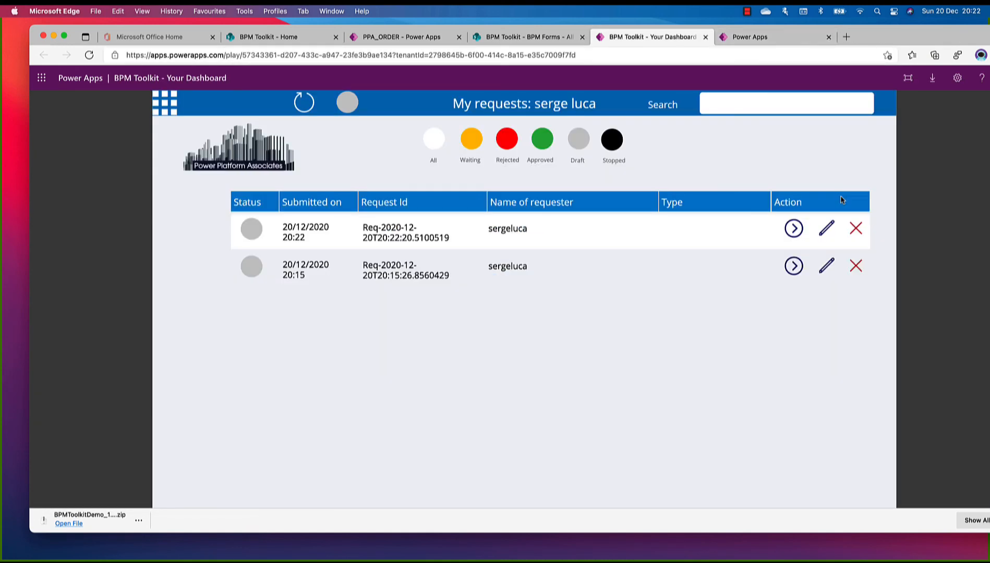
Open the newest request for editing from the dashboard, set its Amount to 60.000 and save the draft
click(828, 230)
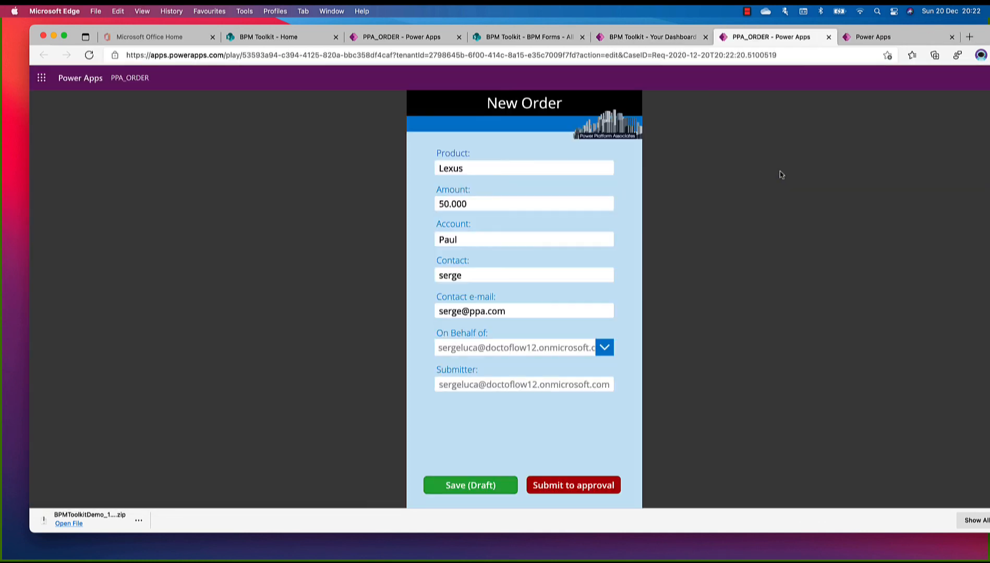
click(480, 206)
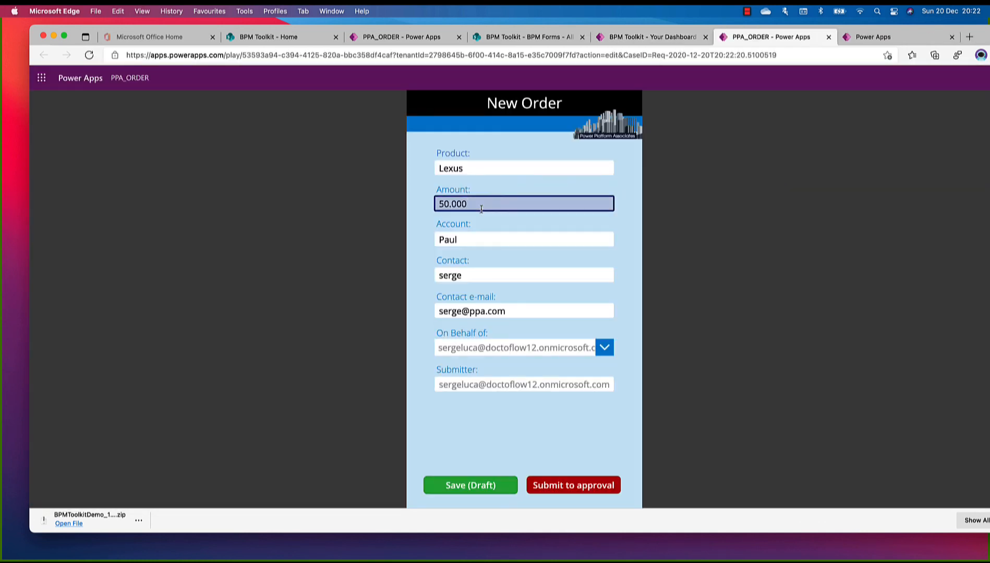
click(445, 206)
key(BackSpace)
text(6)
click(472, 485)
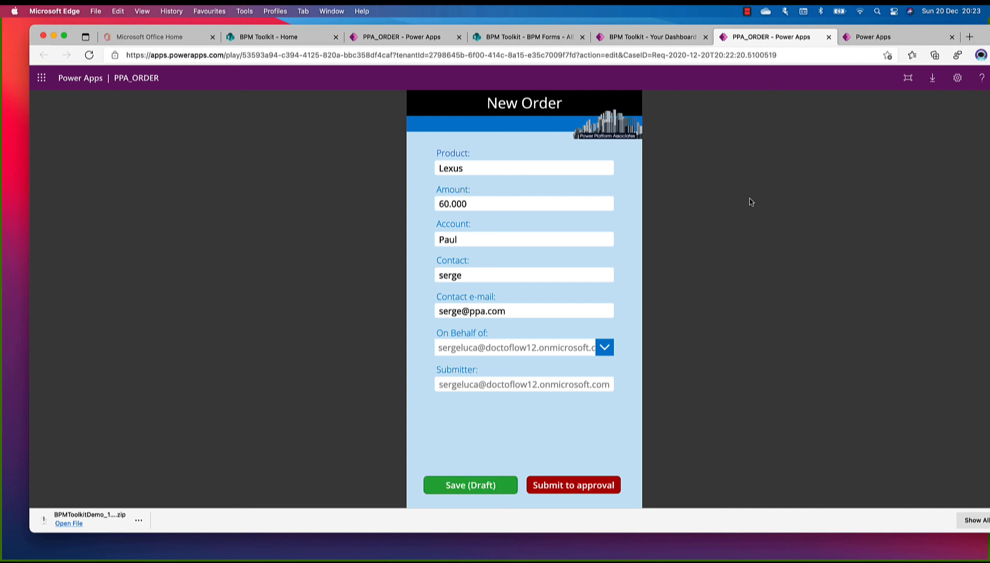
View the edited request from the dashboard to check its saved Amount, and close the view form
click(645, 37)
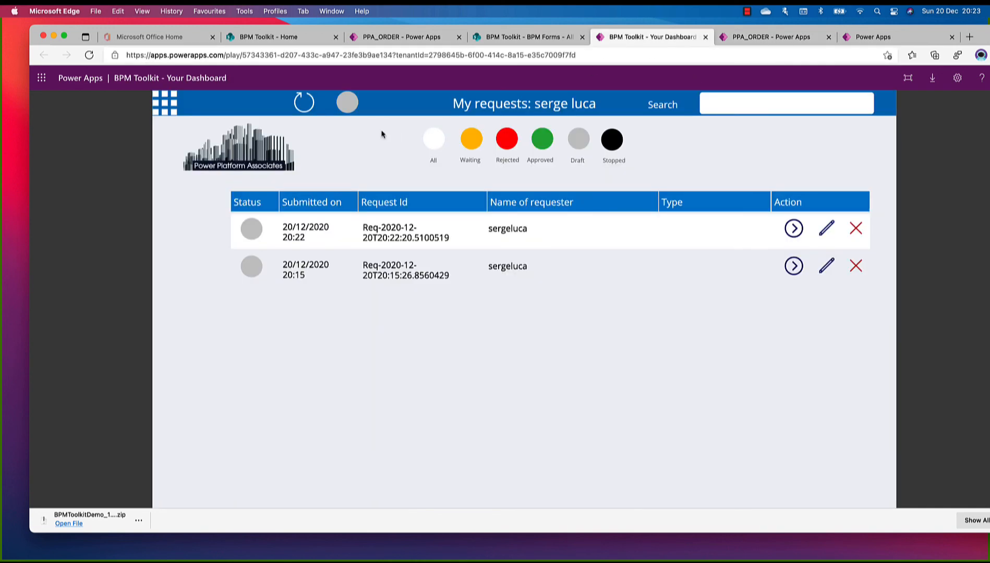
click(794, 229)
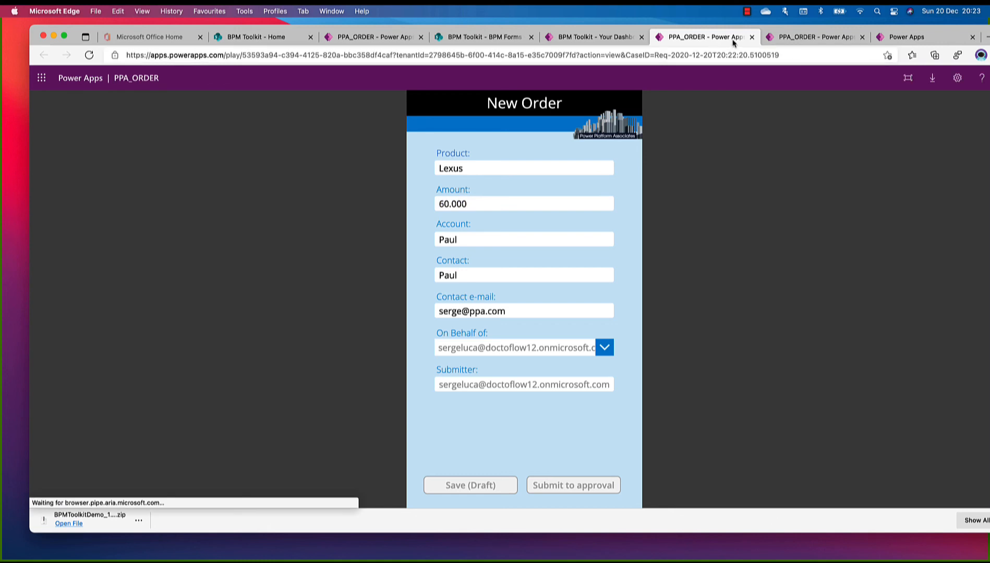
click(752, 38)
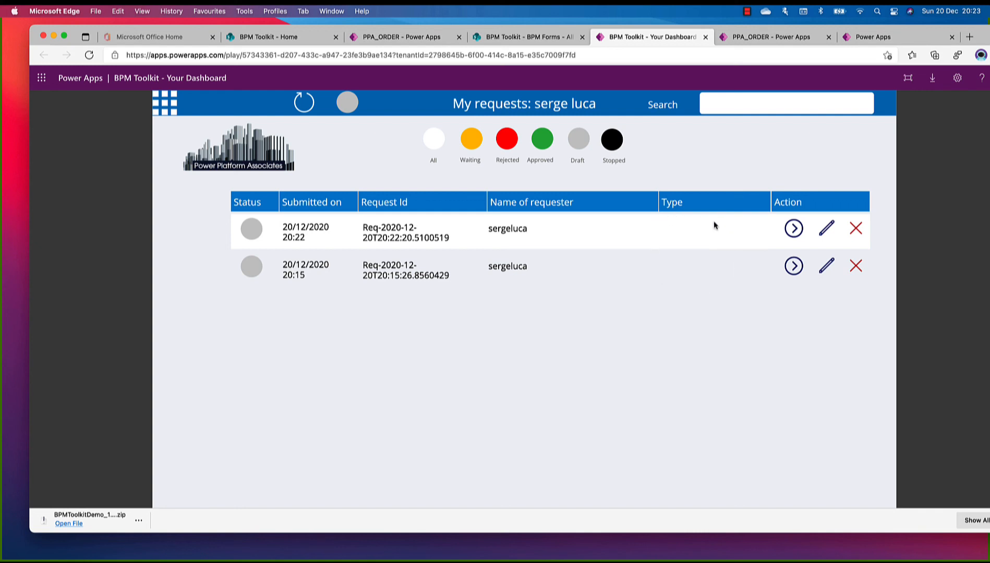
click(747, 11)
click(757, 38)
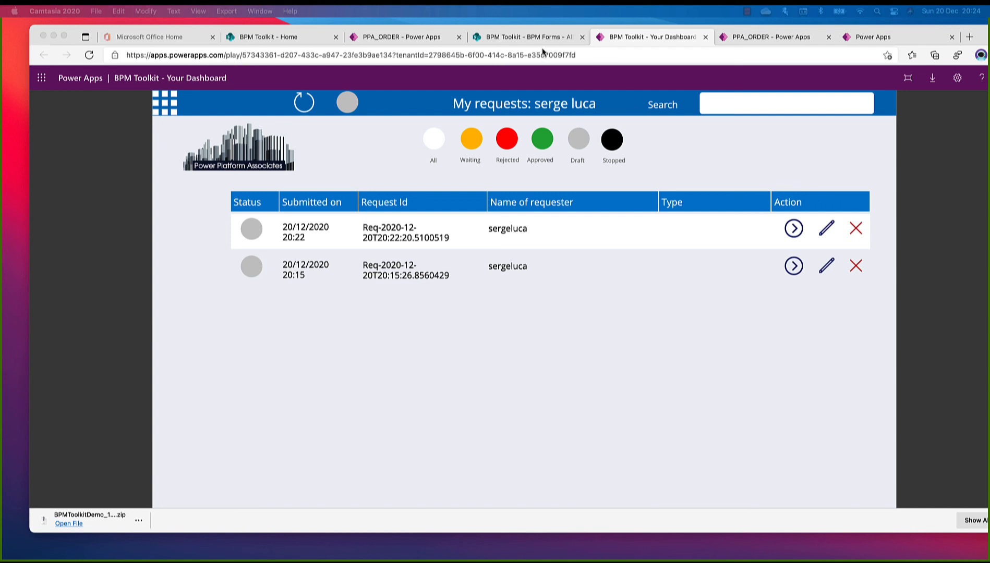
Return to the BPM Toolkit SharePoint site and open the BPM Case Categories list from the site contents
click(515, 37)
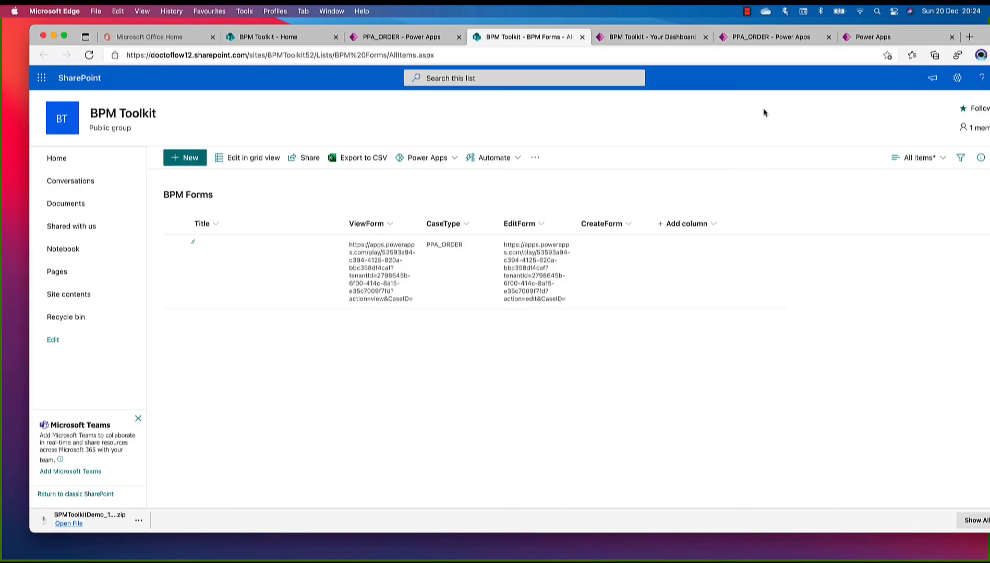
click(956, 83)
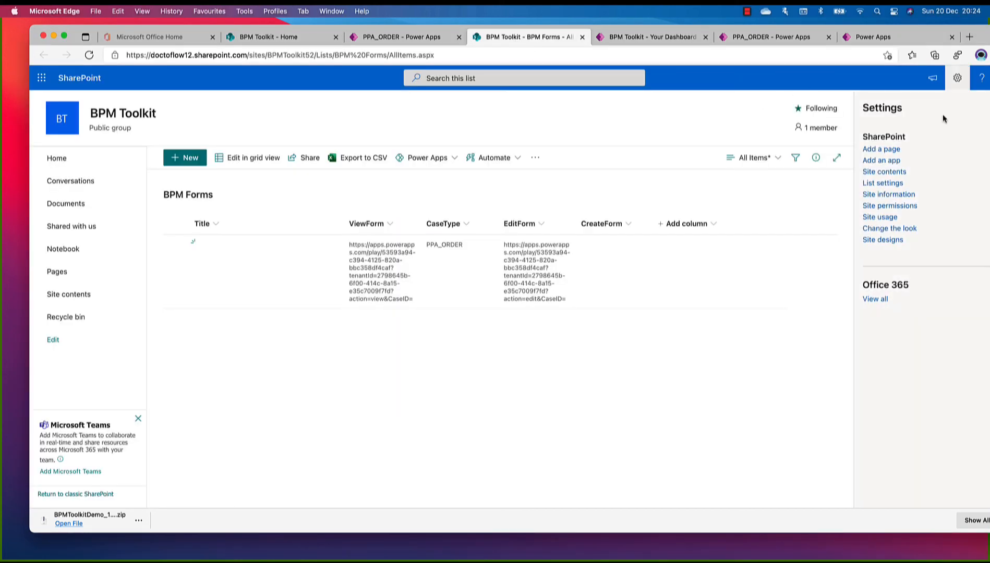
click(890, 172)
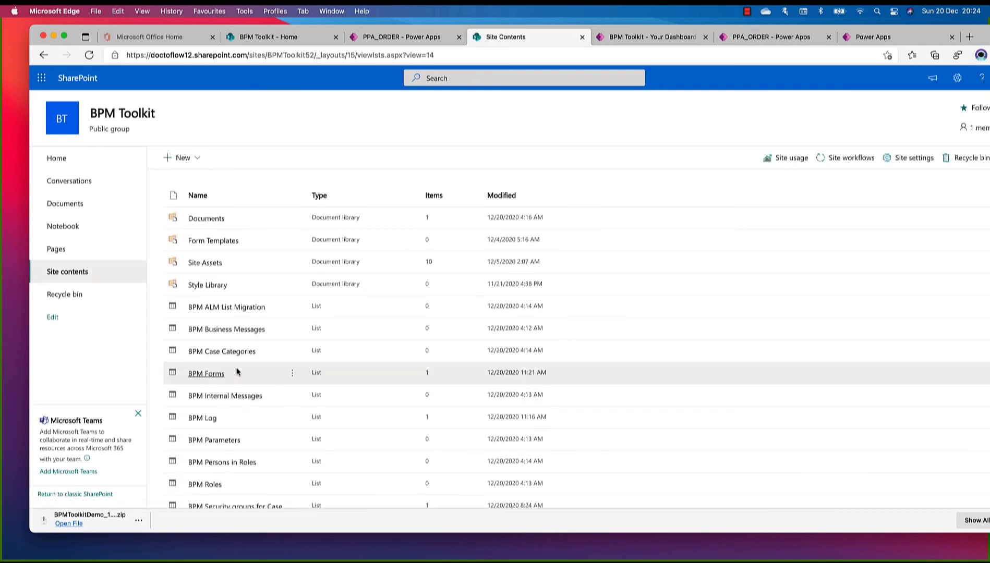
click(222, 354)
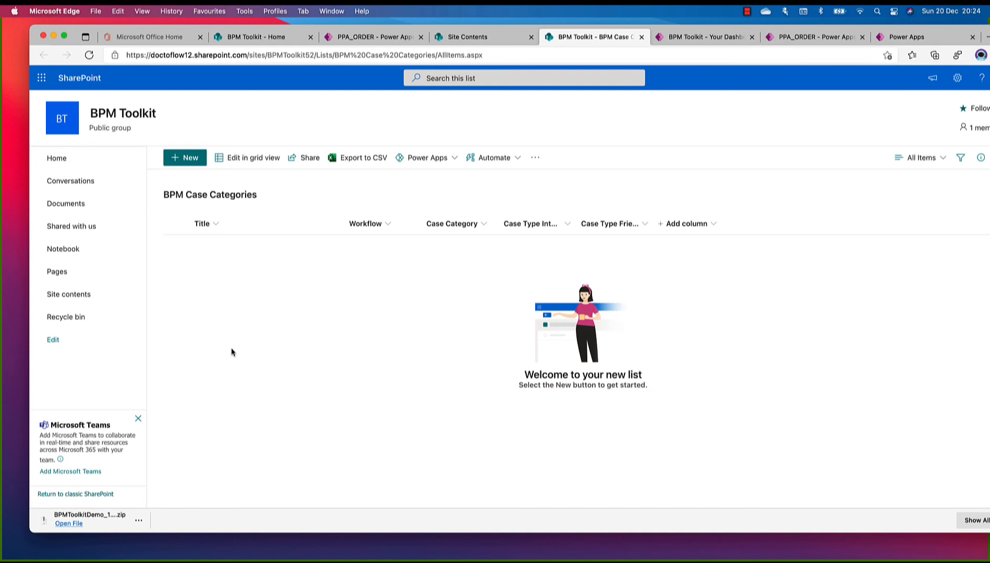
Edit the BPM Case Categories list in grid view and add an item with Case Type Internal Name PPA_ORDER
click(230, 159)
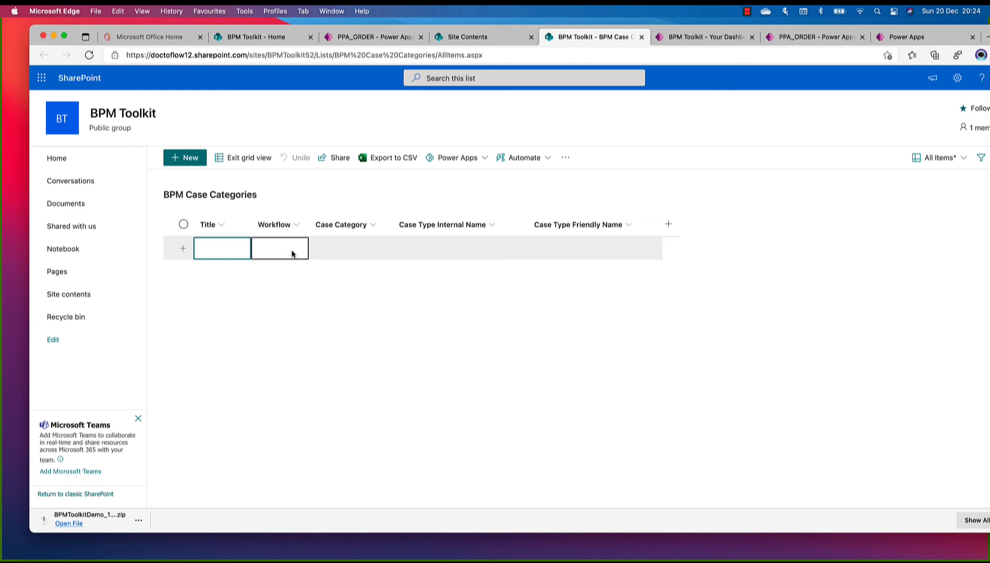
click(453, 250)
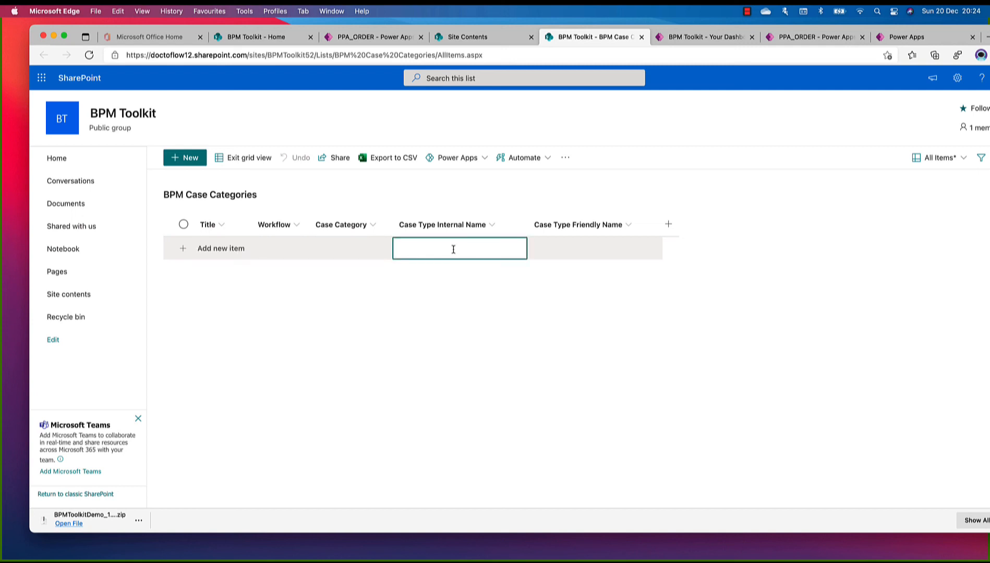
text(P)
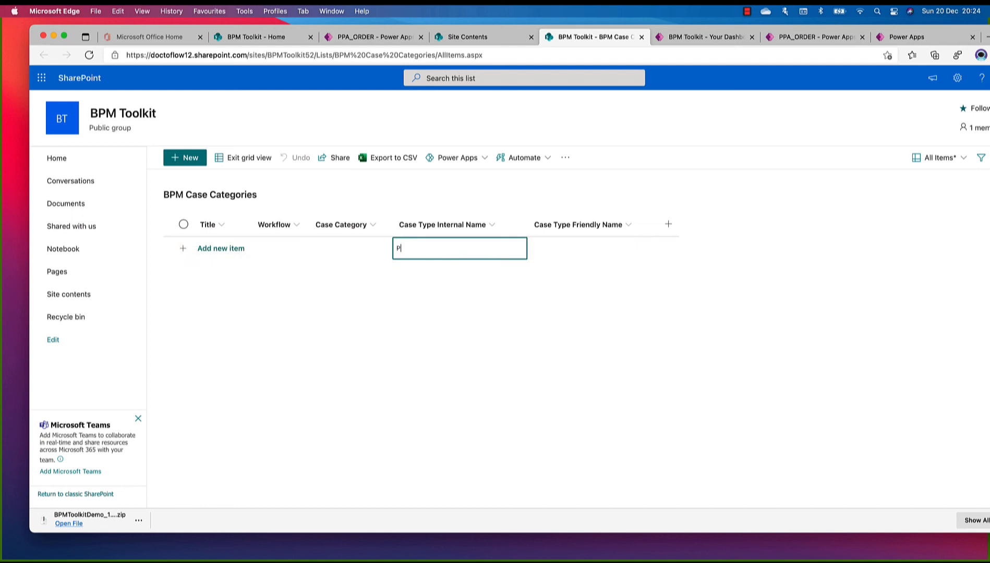
text(PA_ORDER)
click(347, 254)
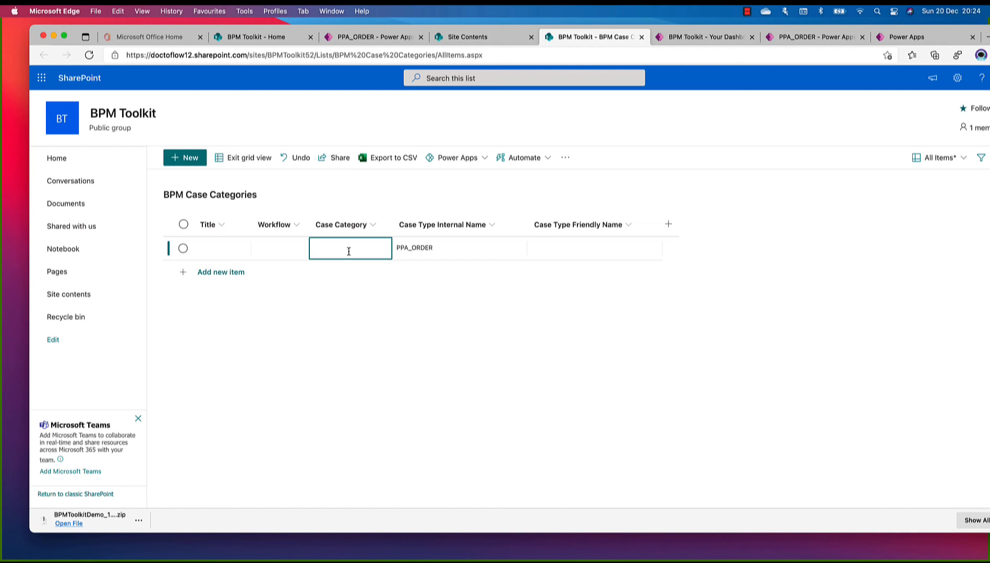
Set the PPA_ORDER item's Case Category to PPA_ORDER and its Workflow to PPA_ORDERWORKFLOW
text(PPA_ORDER)
click(274, 247)
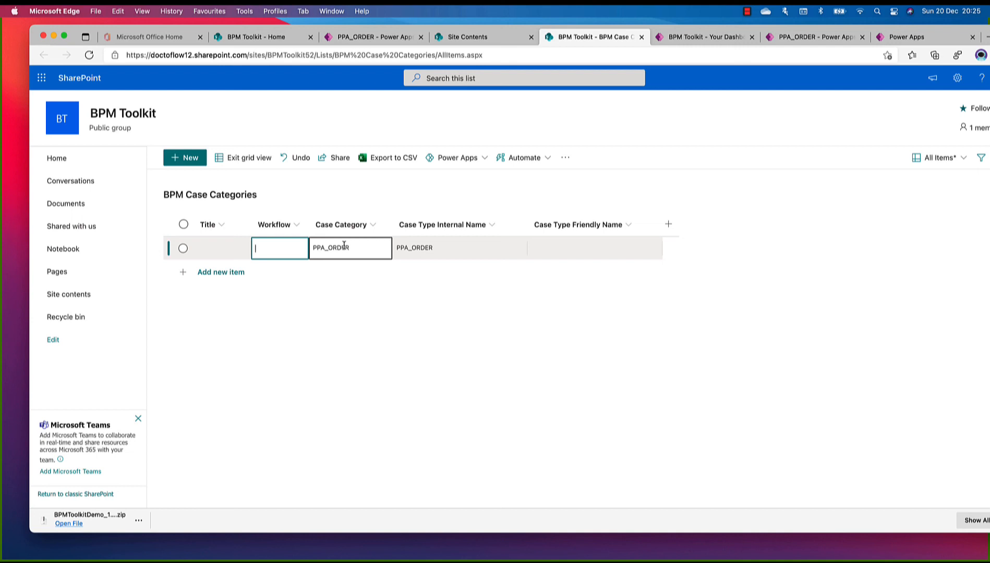
text(PPA_)
text(ORDER-)
text(WOR)
text(KFLOW)
key(BackSpace)
text(W)
Set the item's Case Type Friendly Name to PPA_ORDER and leave the grid view
click(595, 247)
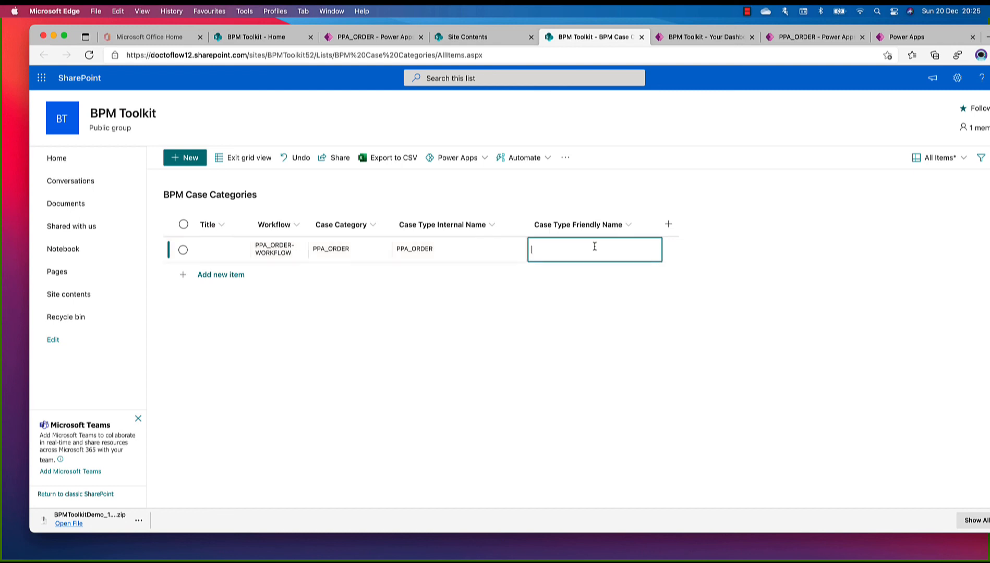
text(PPA_ORDER)
key(Return)
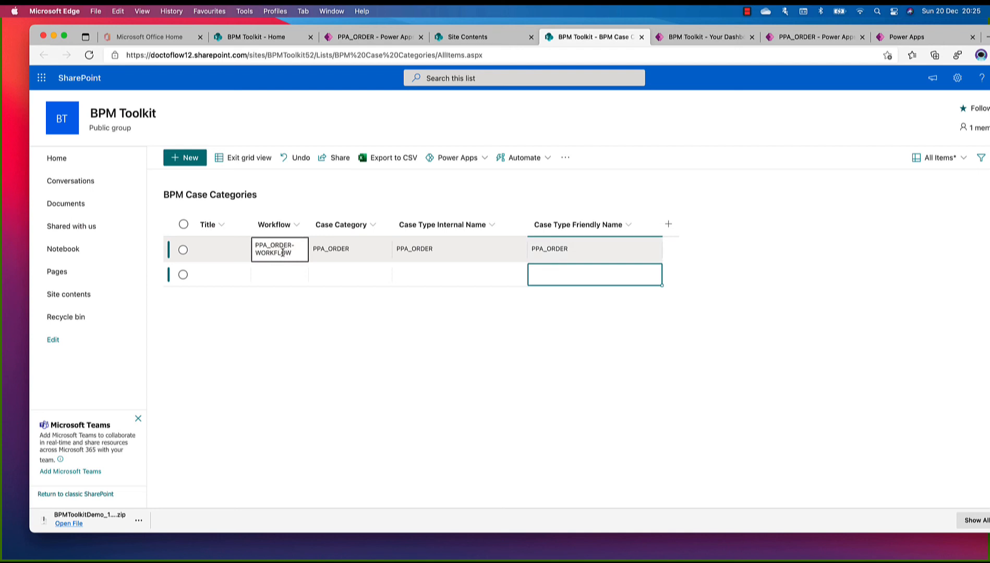
click(249, 161)
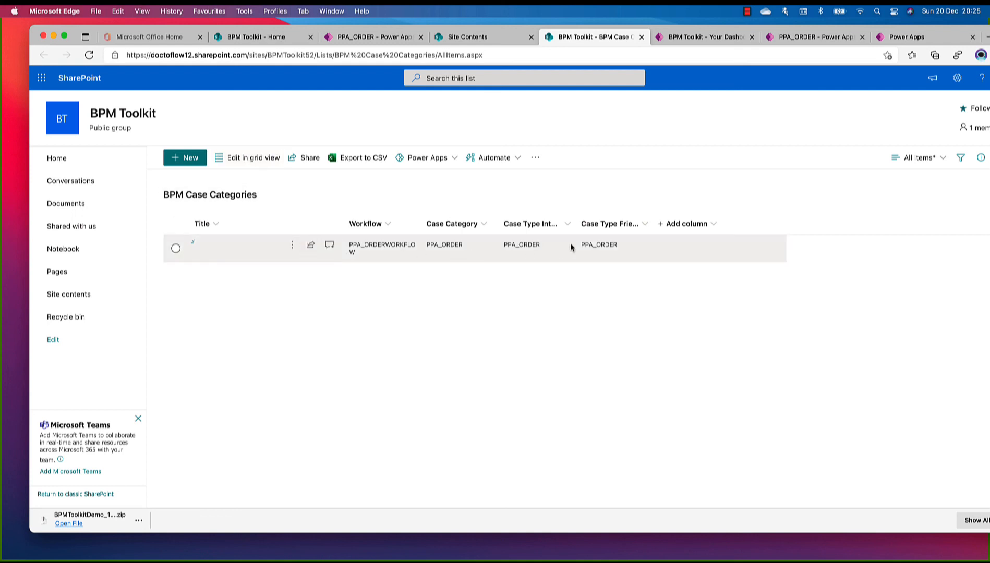
Return to the BPM Toolkit home page and open a New Order form
click(792, 38)
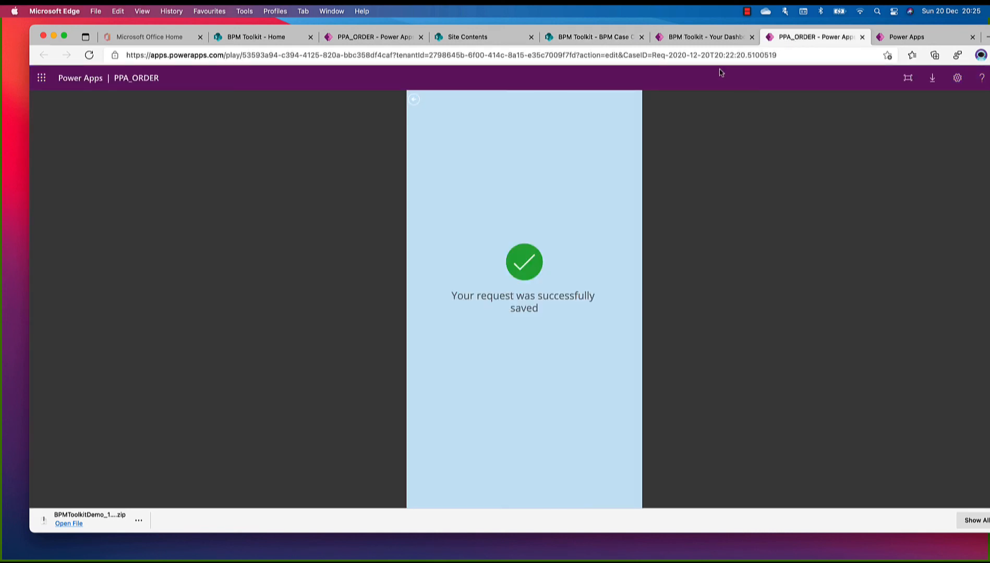
click(718, 37)
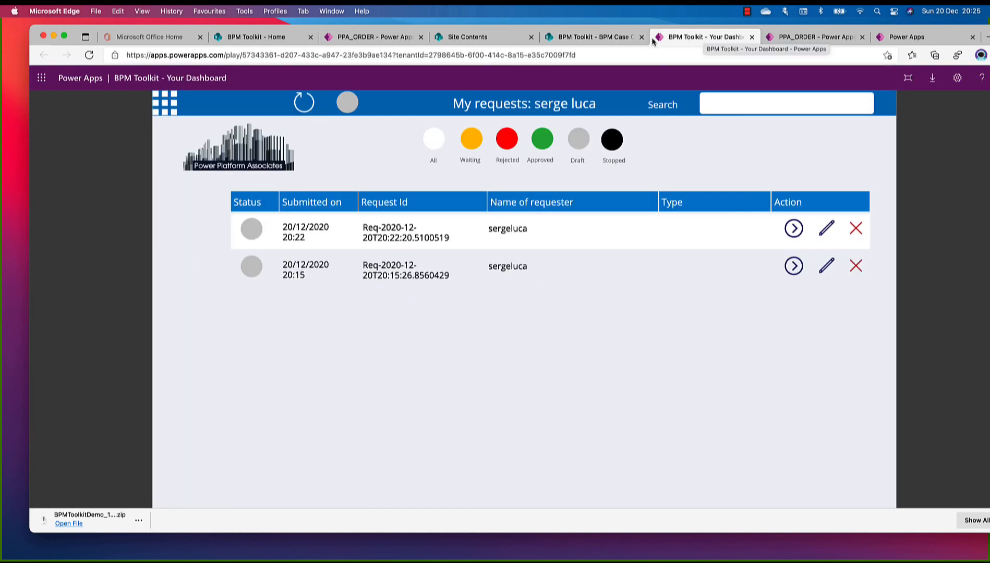
click(377, 37)
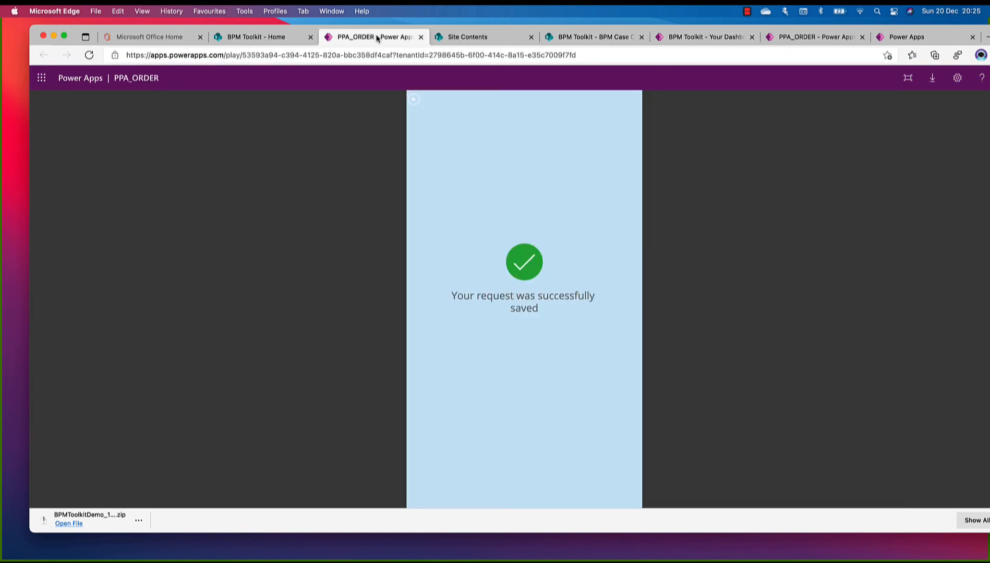
click(255, 38)
click(679, 279)
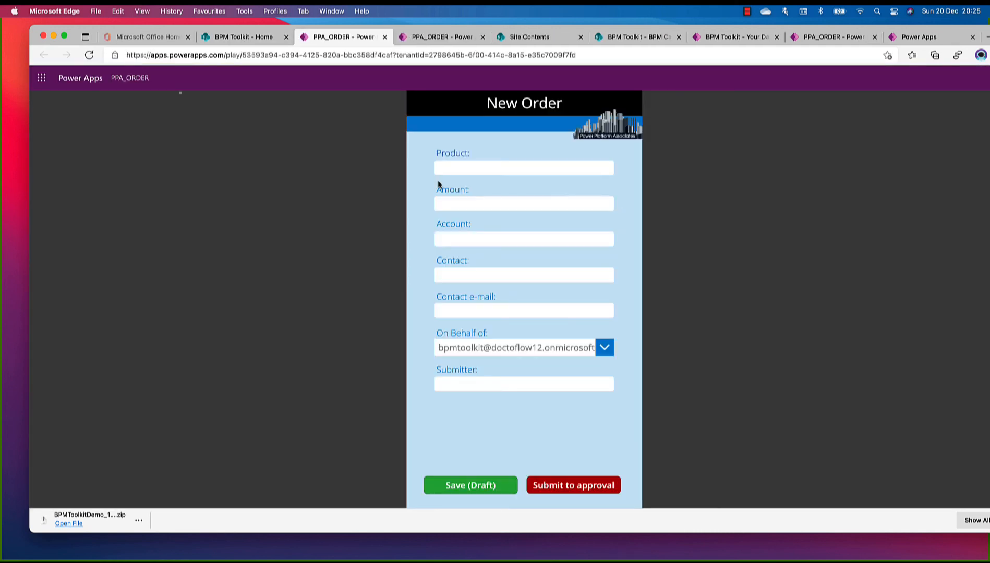
Enter Porsche as the new order's Product and 80.000 as its Amount
click(468, 165)
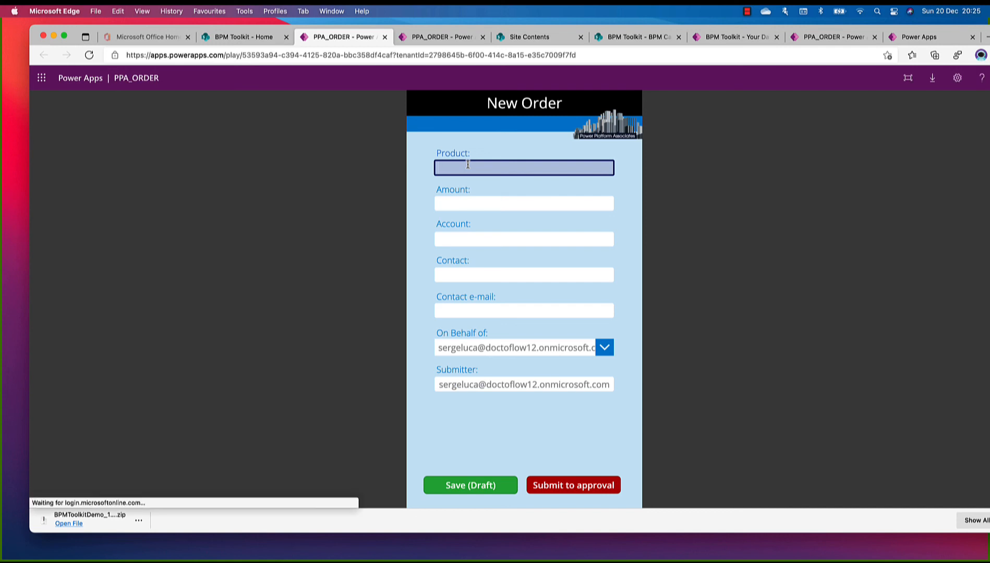
text(Porsche)
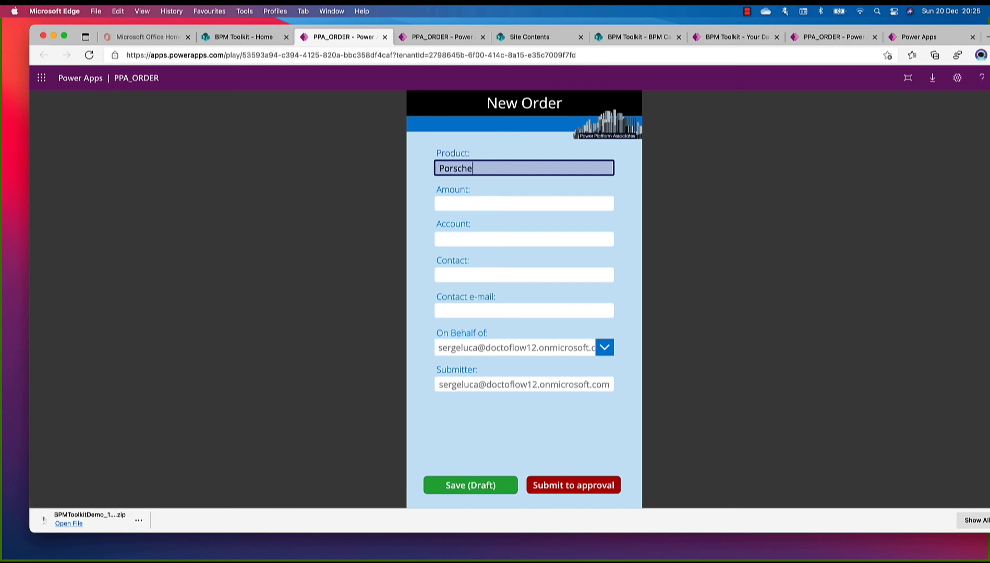
key(Tab)
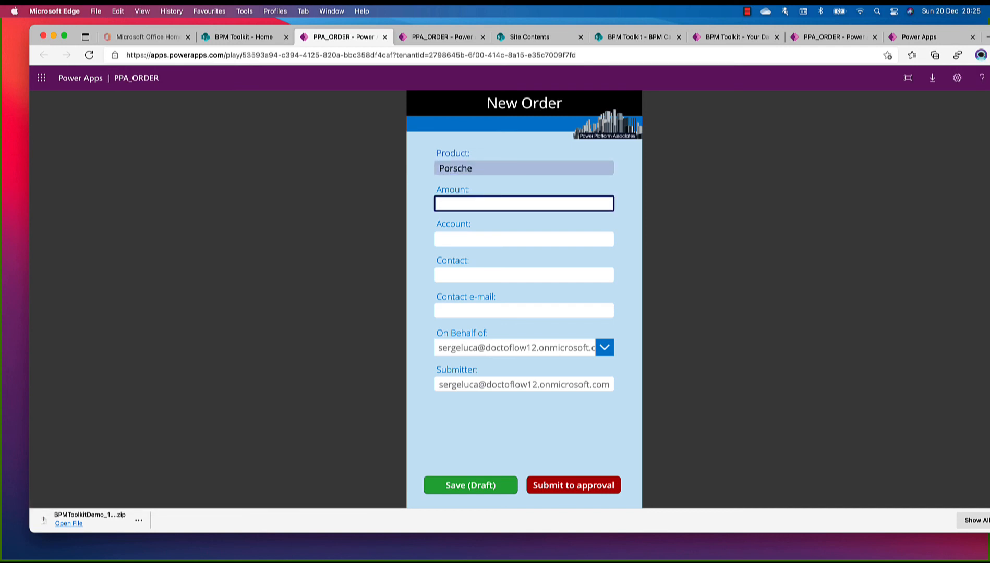
text(80.000)
key(Tab)
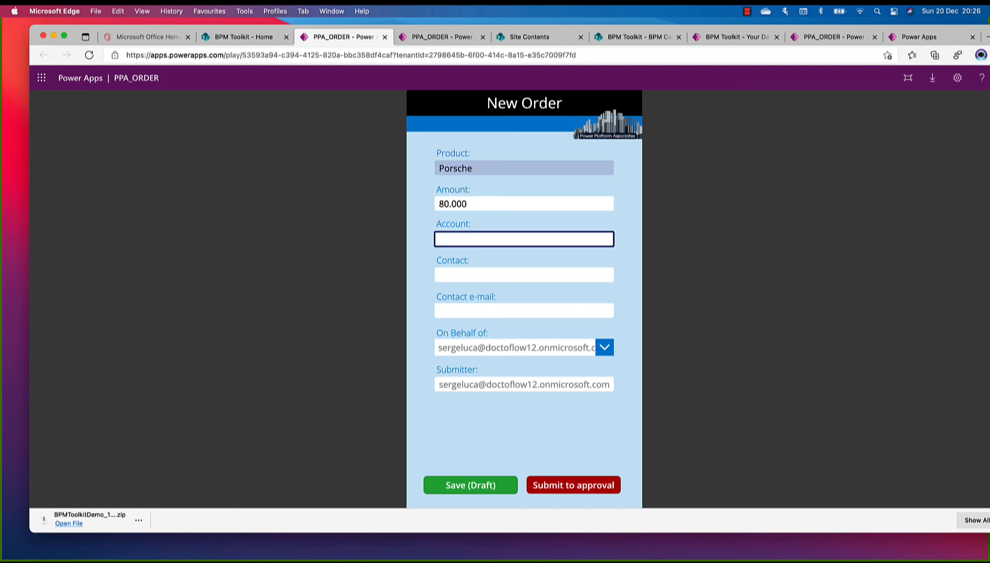
Fill in the order's account name, contact name and contact e-mail, using the saved e-mail suggestion
text(john)
key(Tab)
text(Paul)
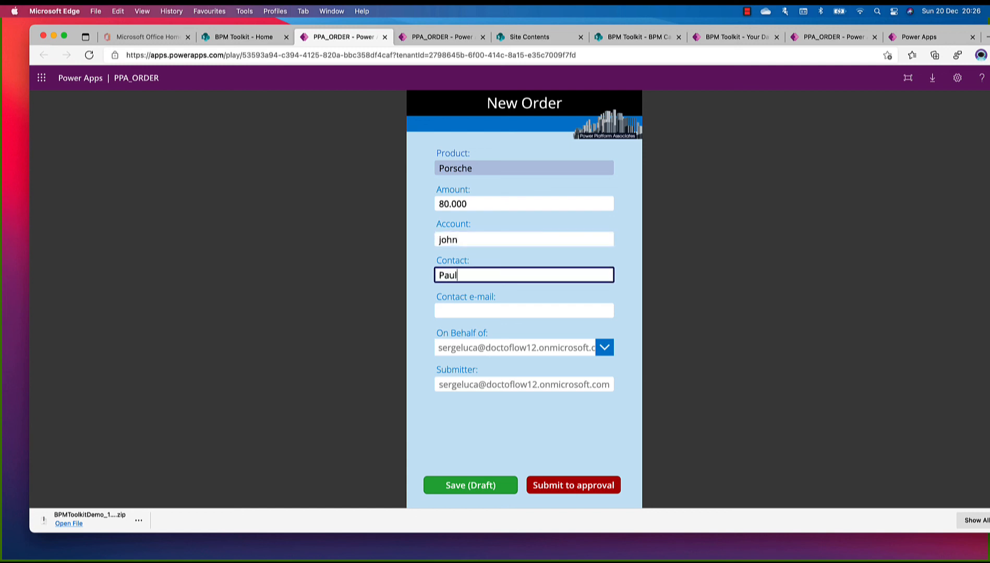
key(Tab)
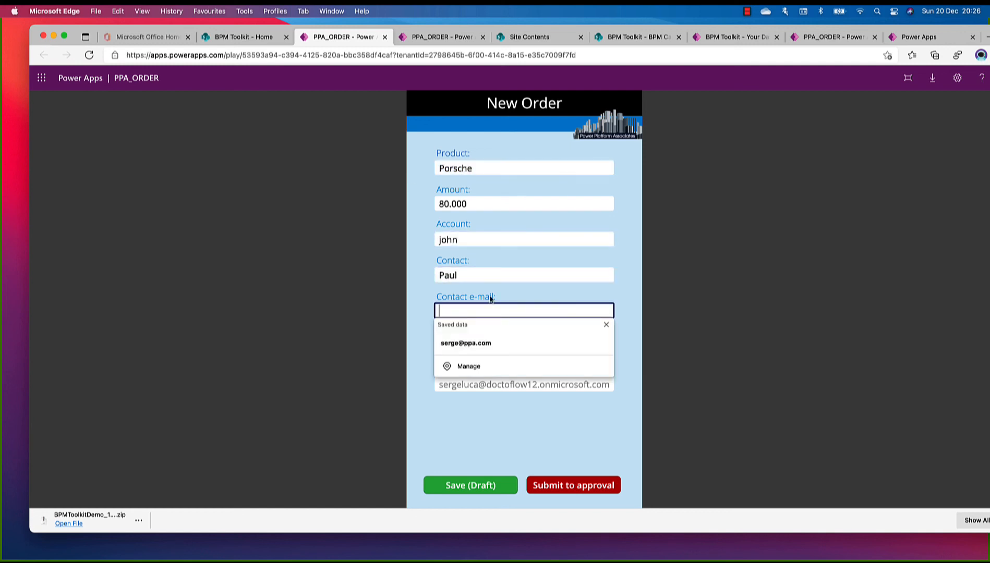
click(519, 343)
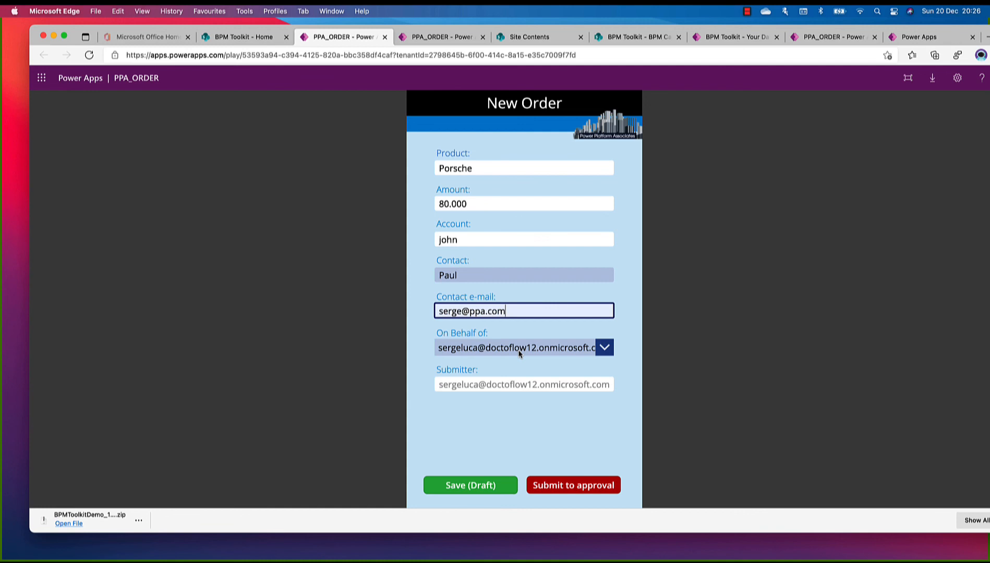
Save the order as a draft and refresh the request list in the dashboard
click(483, 488)
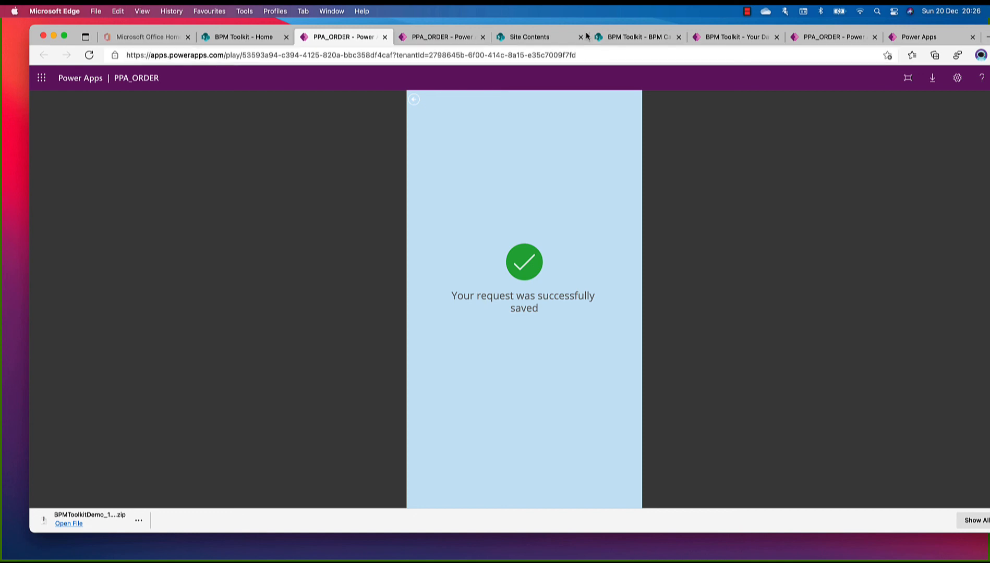
click(736, 37)
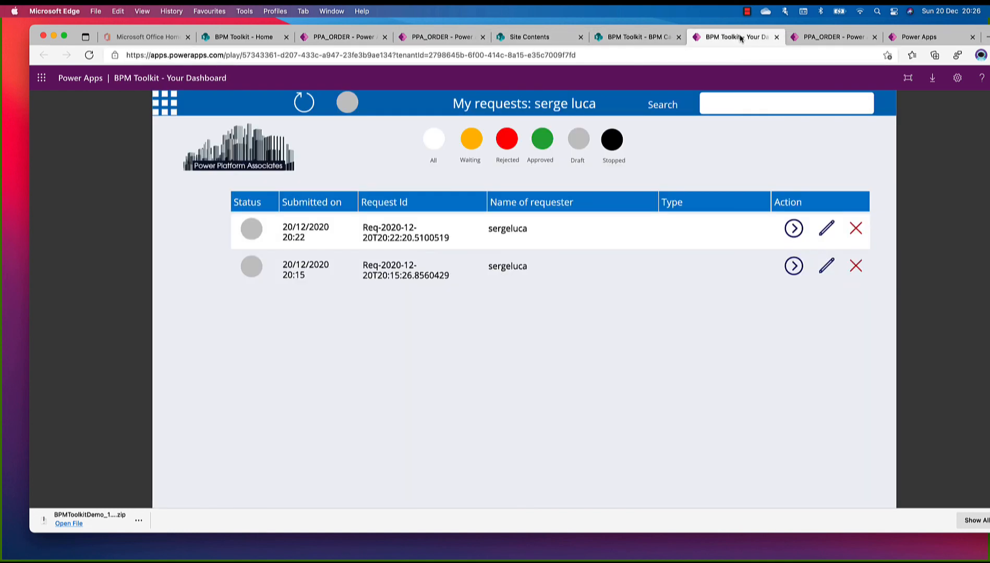
click(296, 111)
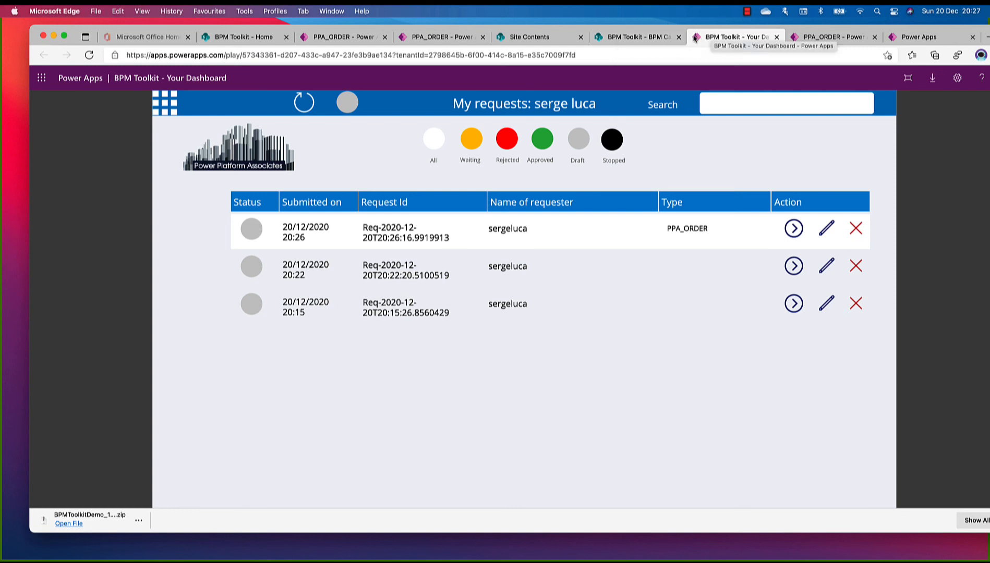
Return to the BPM Toolkit SharePoint site and open the Meta Workflows list from the site contents
click(622, 38)
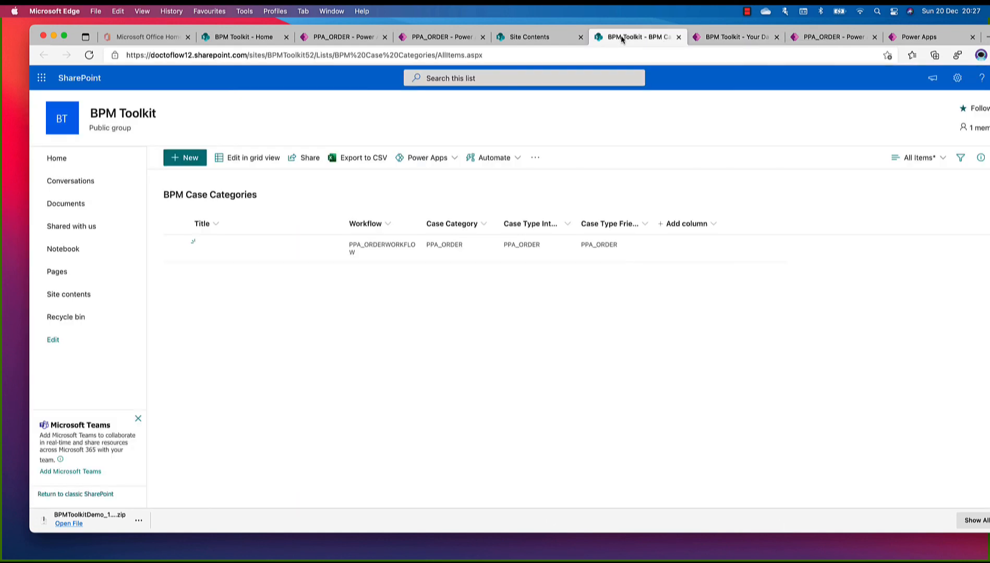
click(957, 80)
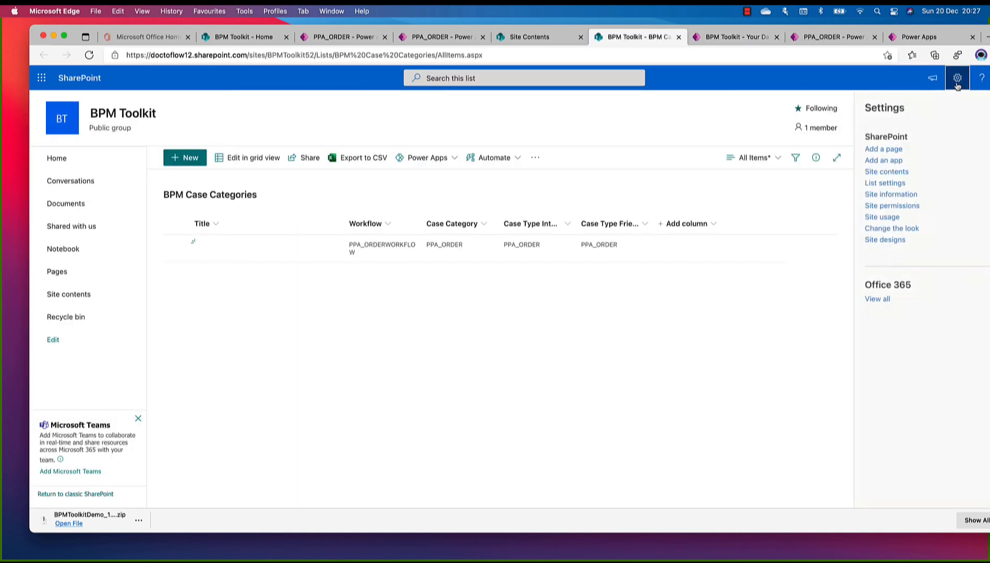
click(883, 173)
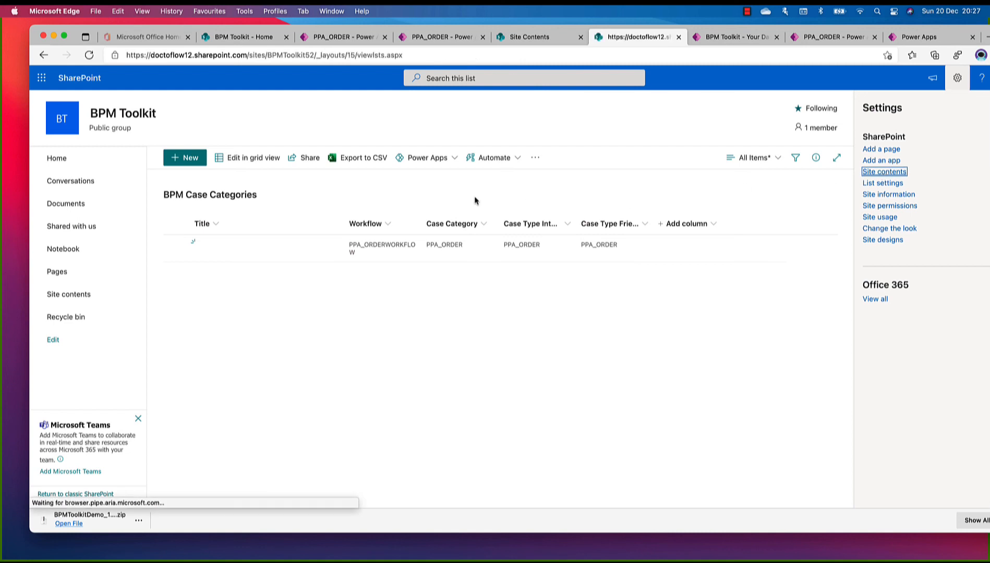
scroll(328, 346, down, 10)
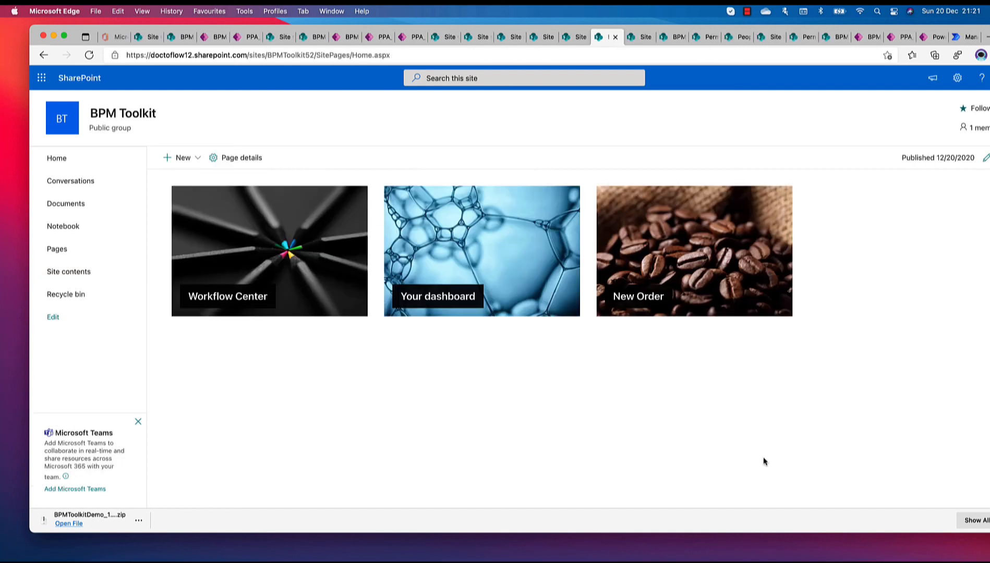
click(957, 78)
click(905, 171)
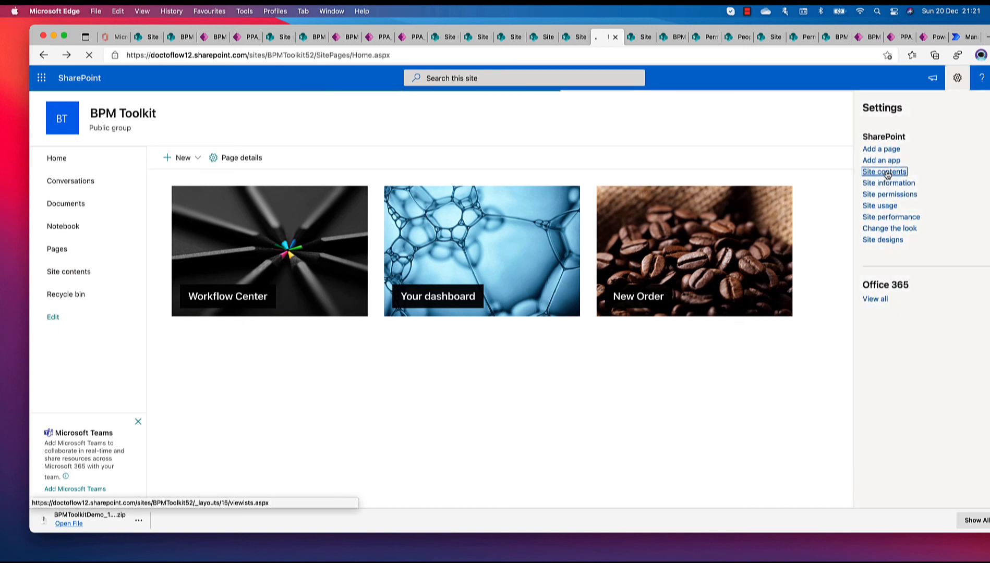
scroll(450, 279, down, 5)
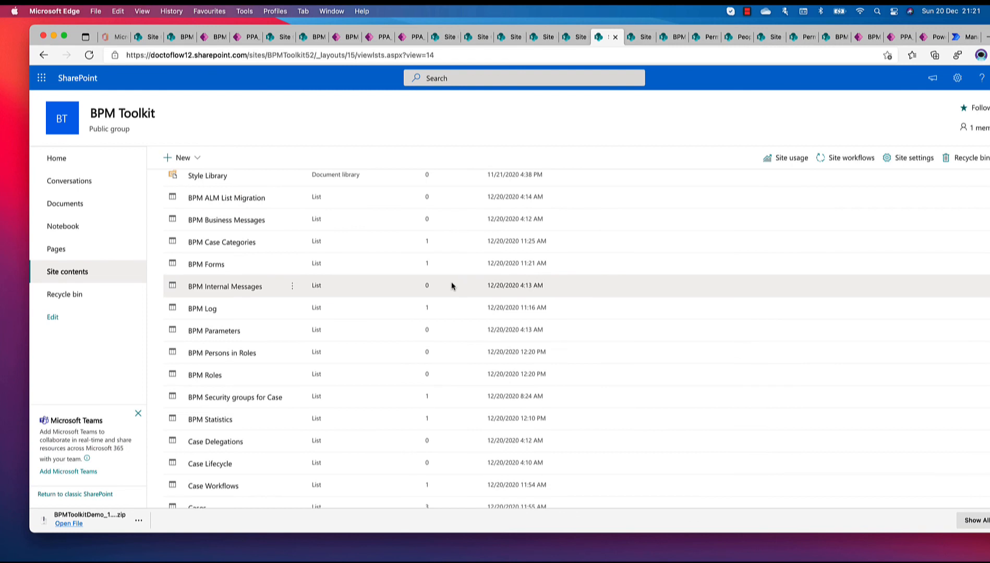
scroll(430, 292, down, 4)
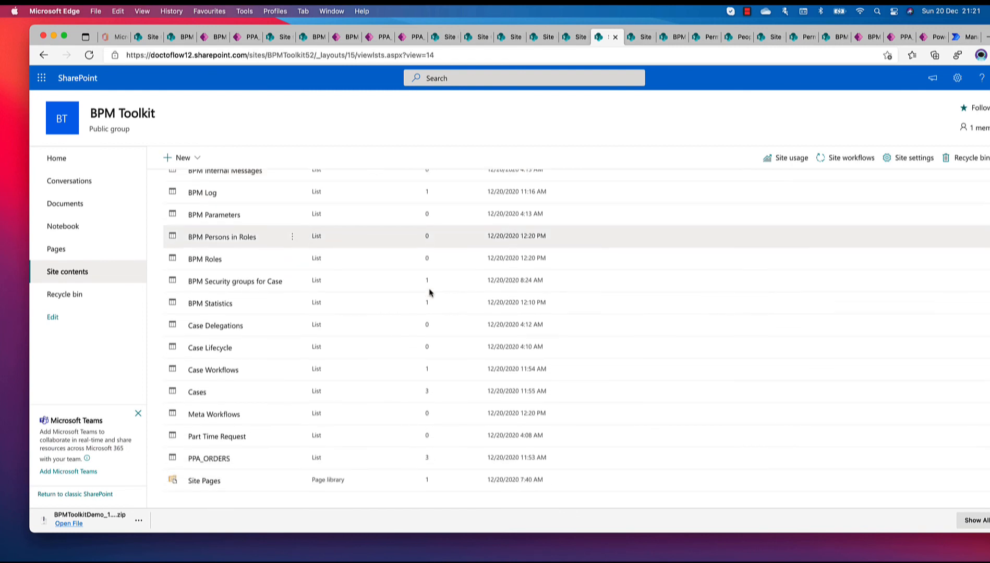
click(209, 415)
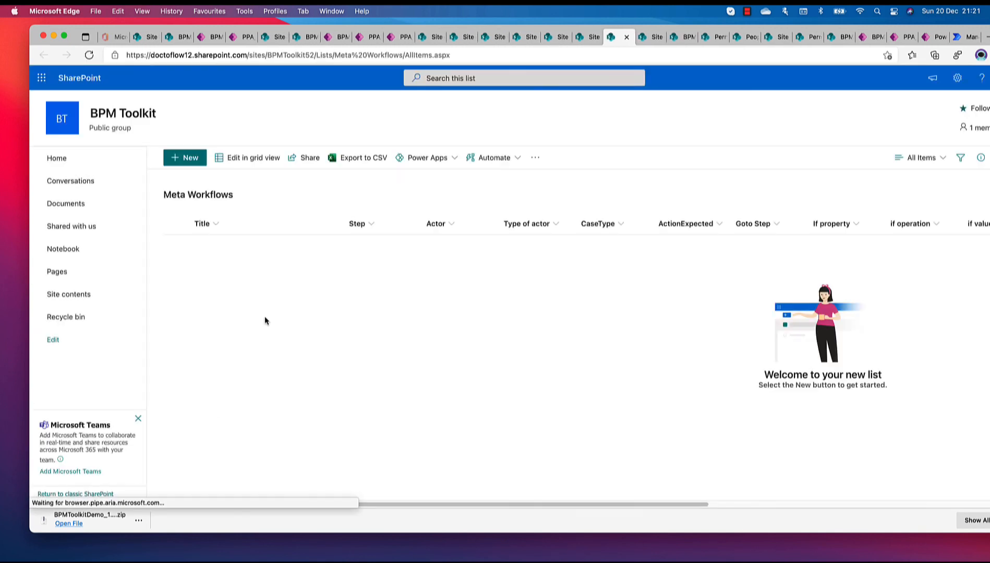
Edit the Meta Workflows list in grid view and add three items with Step values 0, 1 and 2
click(243, 162)
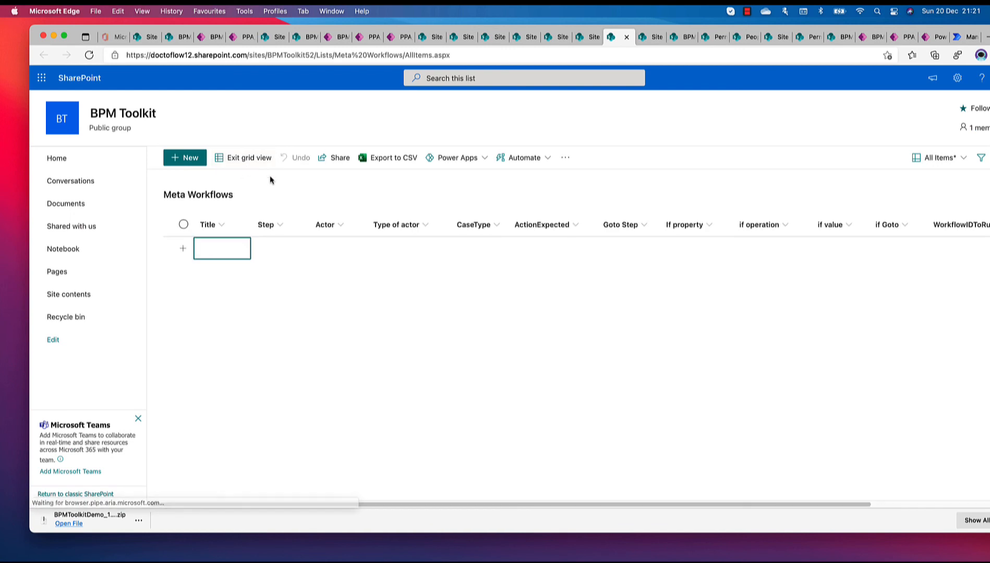
click(274, 248)
click(273, 245)
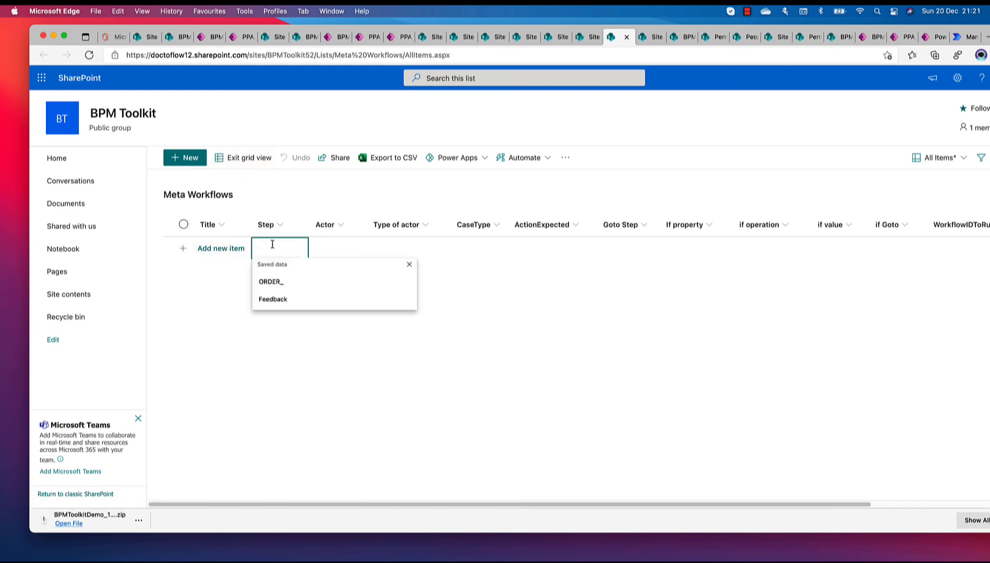
text(0)
key(Return)
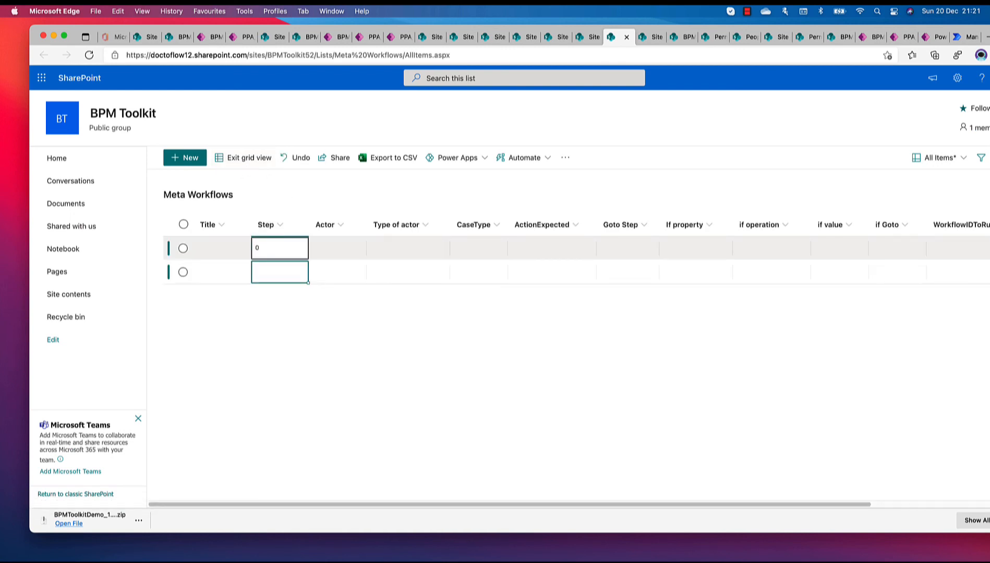
text(1)
key(Return)
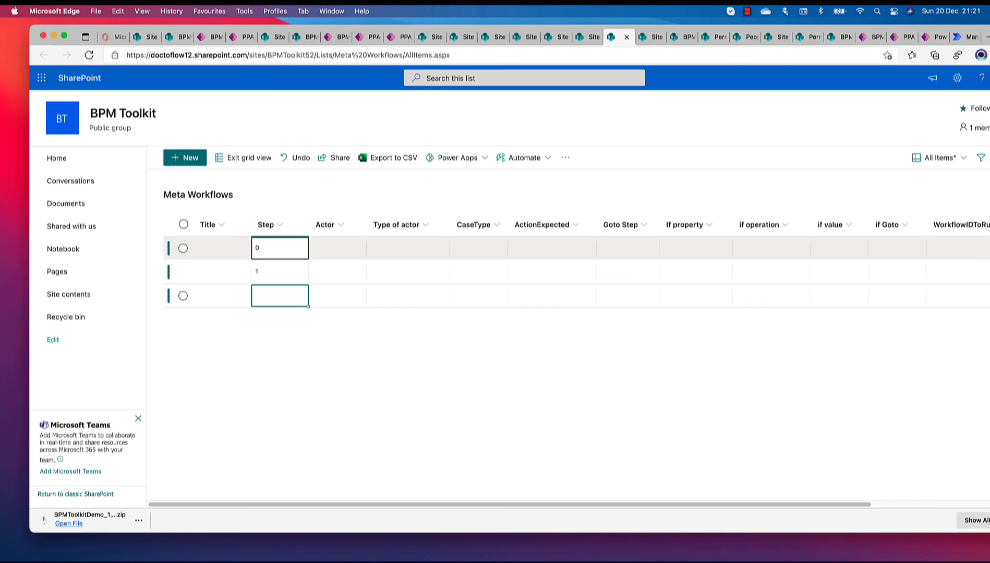
text(2)
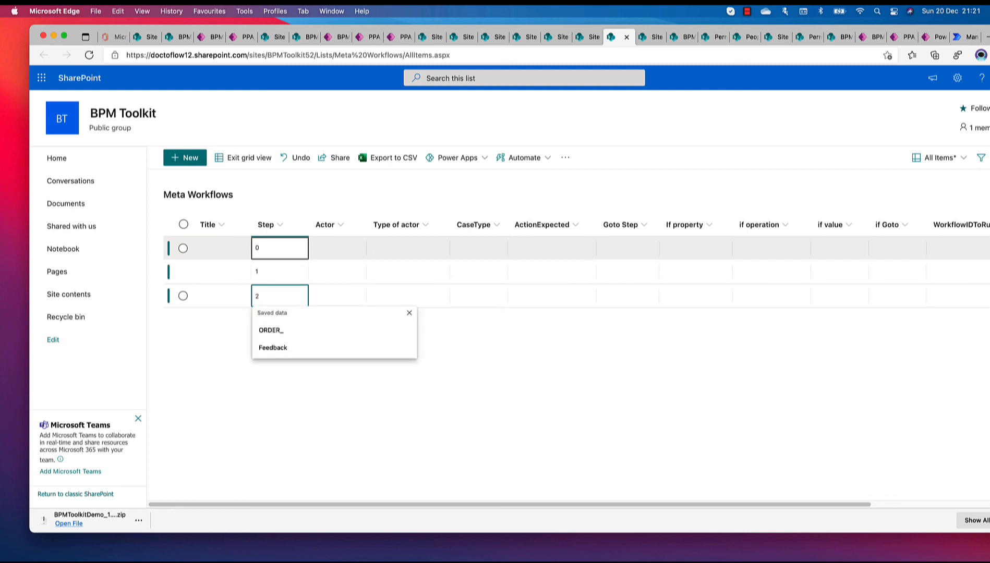
key(Escape)
Set the Actor of the Step 0 item to ORDER_SUPP_PARIS
click(360, 250)
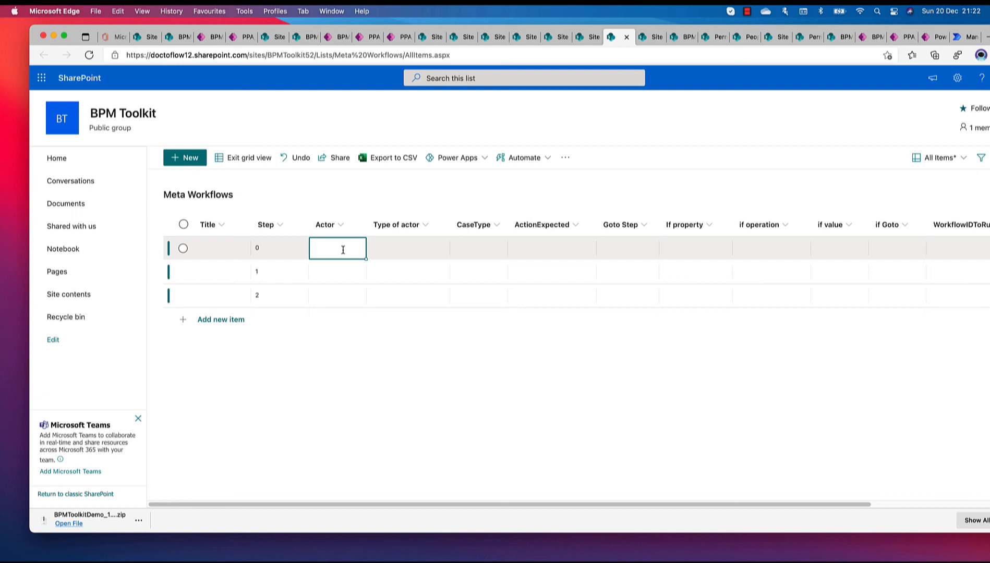
text(ORDER)
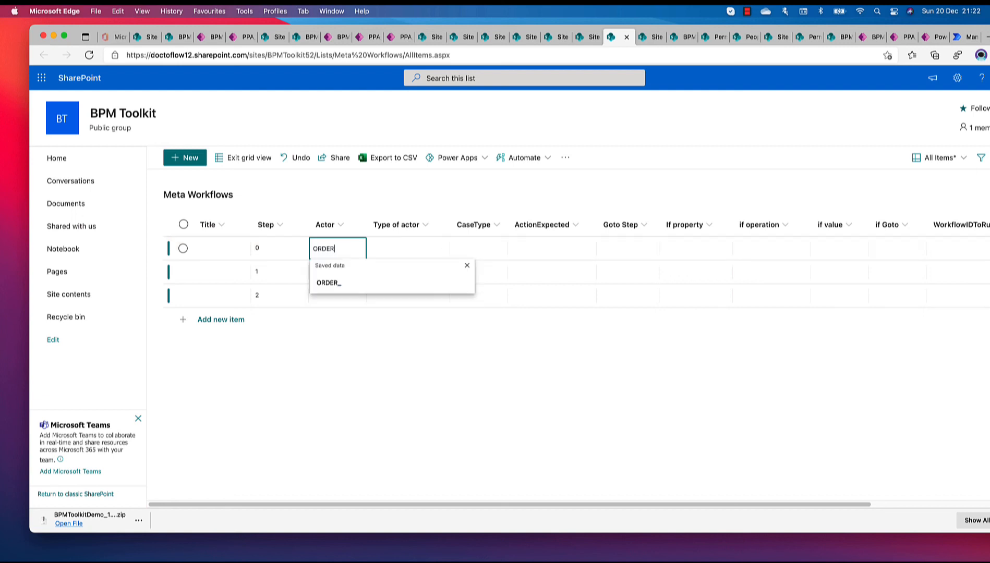
text(_S)
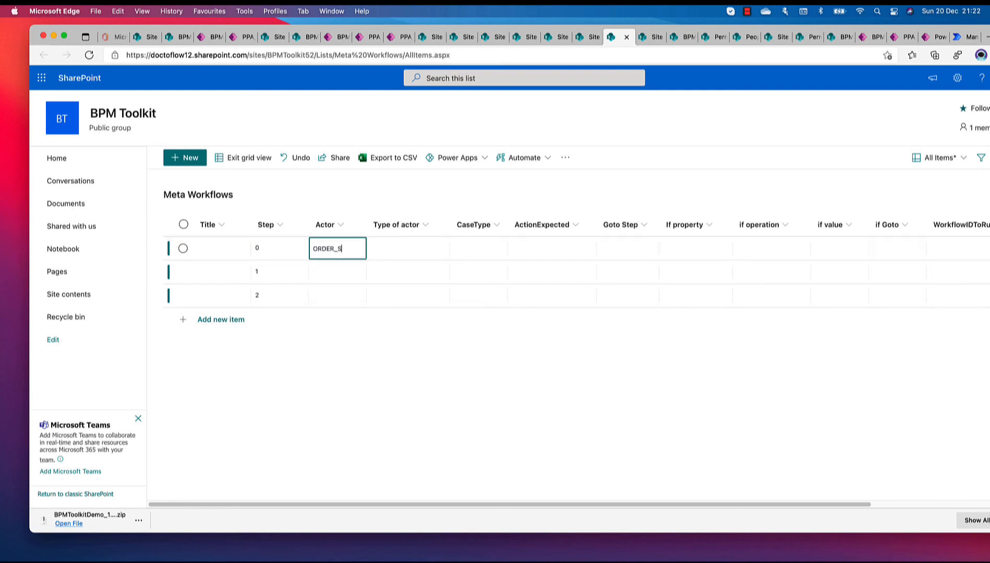
text(UPPP-PARIS)
key(Return)
click(349, 253)
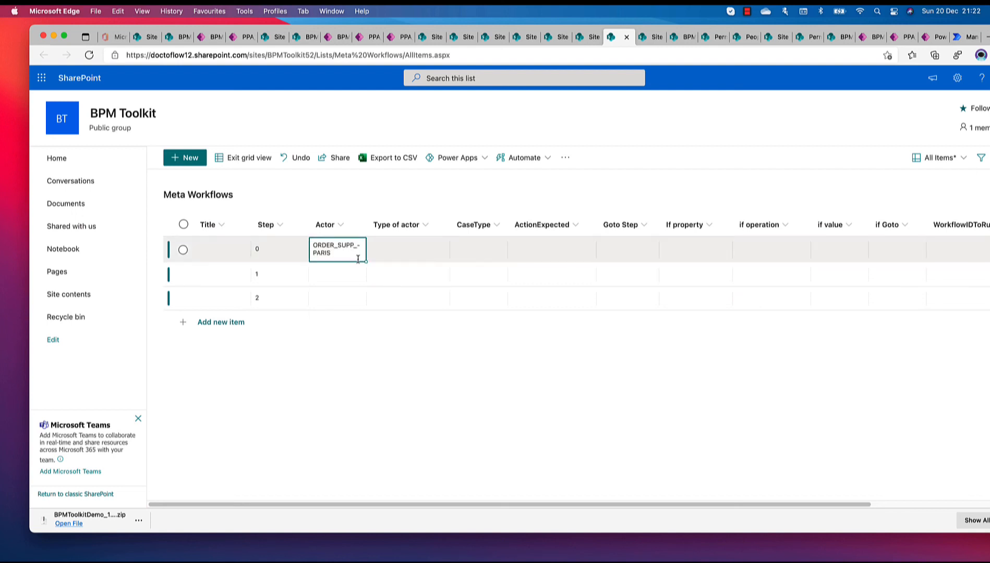
Fill the Actor value down to the Step 1 item and change it to ORDER_SUPP_NYC
drag(368, 262, 363, 276)
double_click(342, 279)
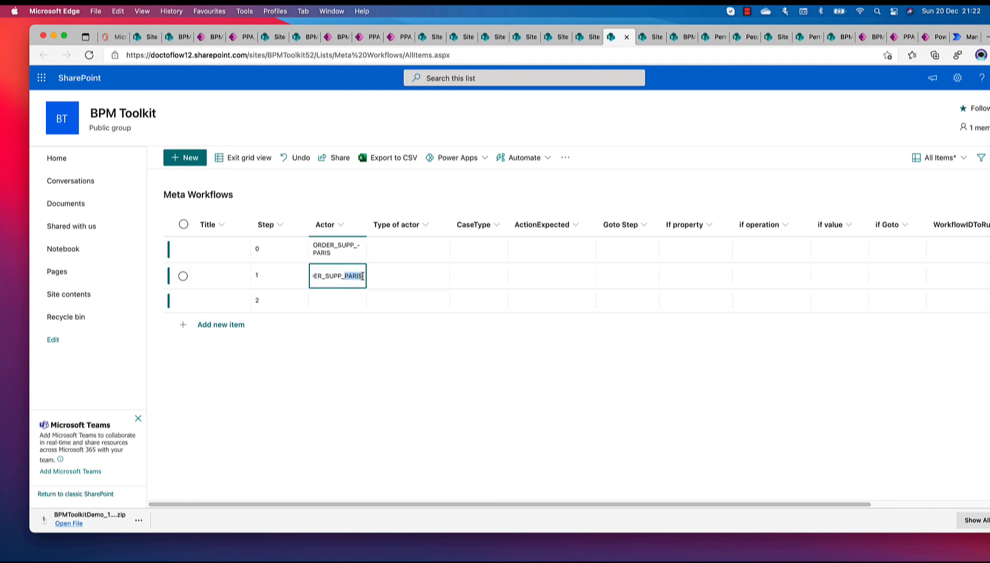
text(NYC)
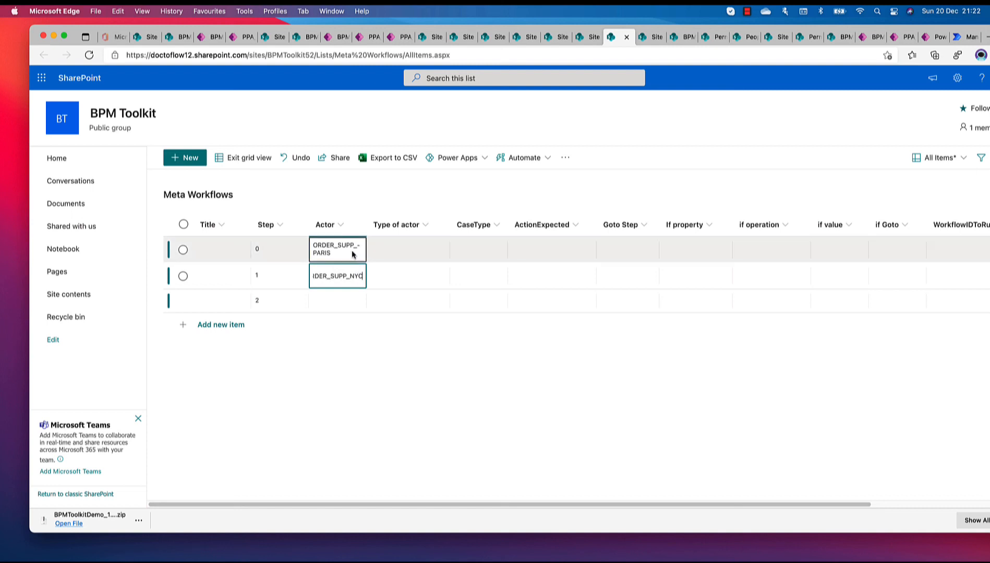
Set the Actor of the Step 2 item to ORDER_SUPERVISORS and widen the Actor column to fit the names
click(329, 300)
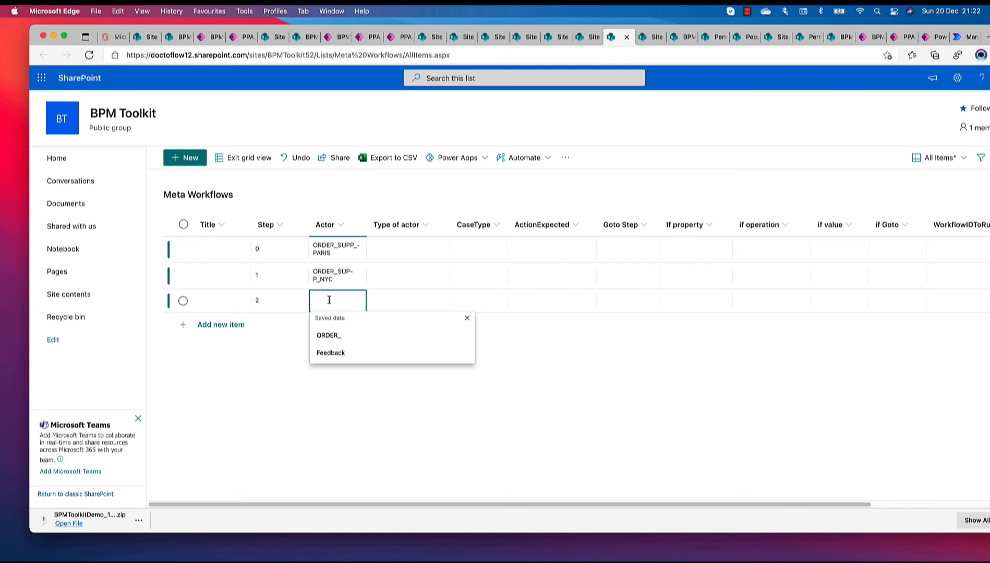
text(ORDER)
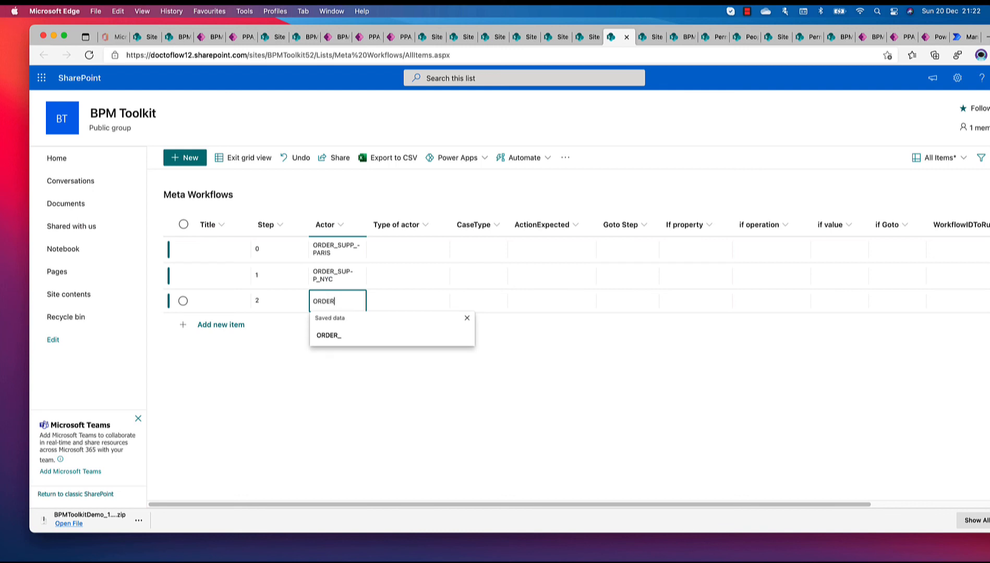
text(_S)
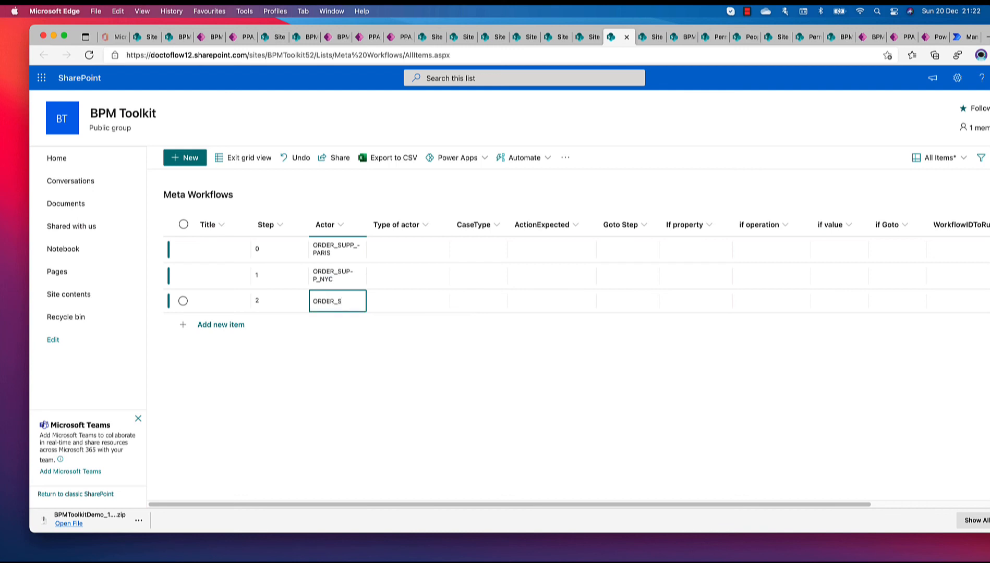
text(UPEVISORS)
key(Return)
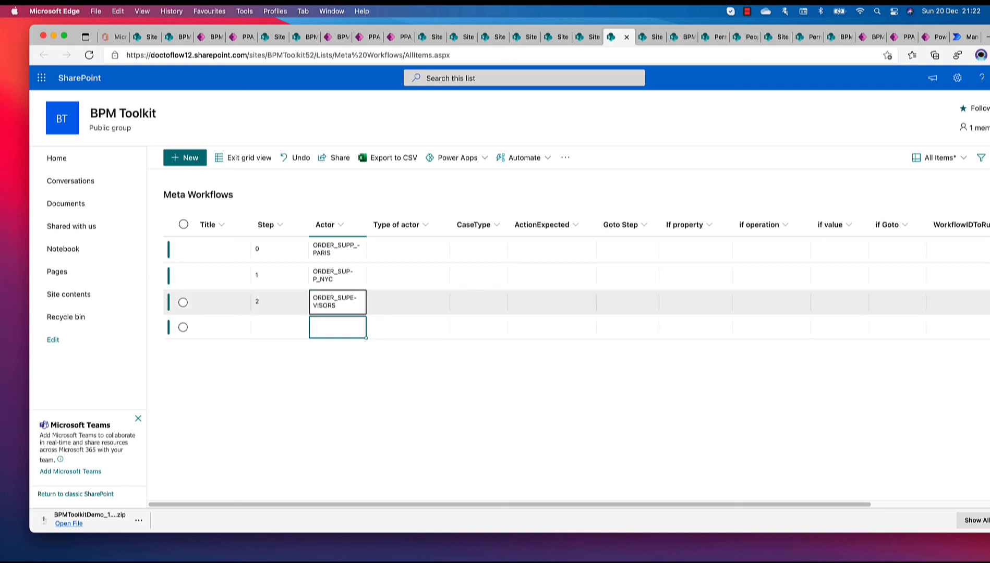
click(359, 300)
click(368, 303)
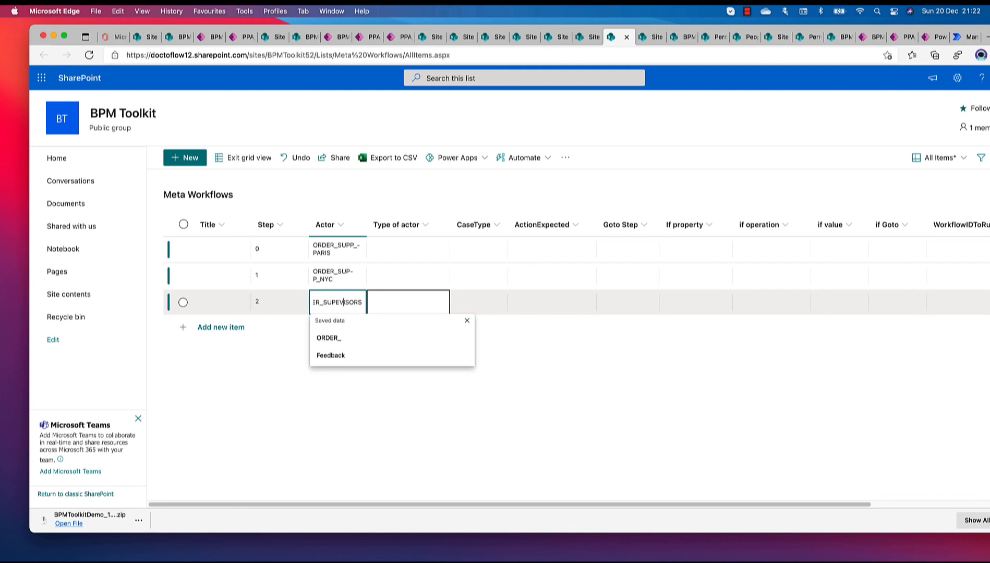
text(R)
key(Return)
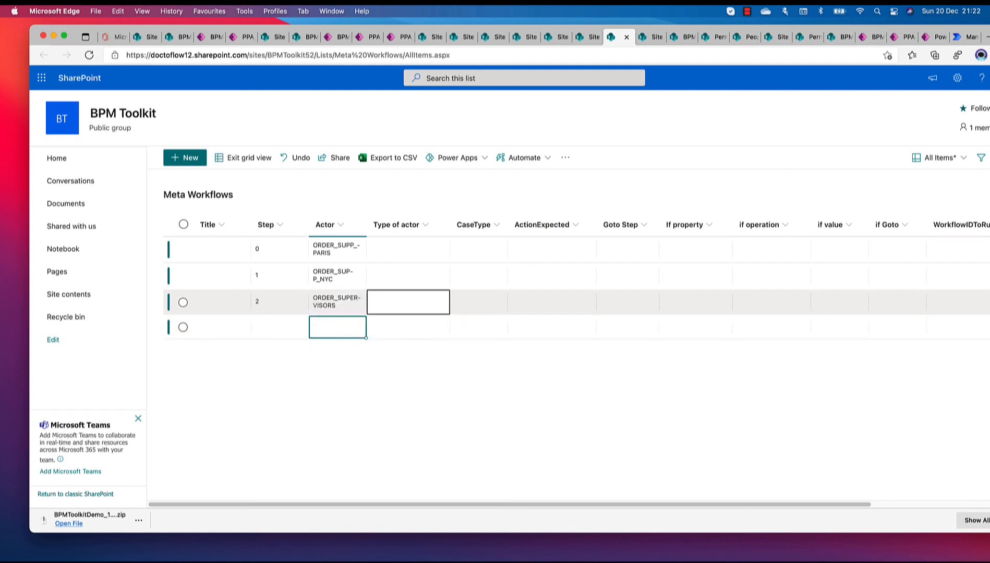
drag(366, 225, 442, 225)
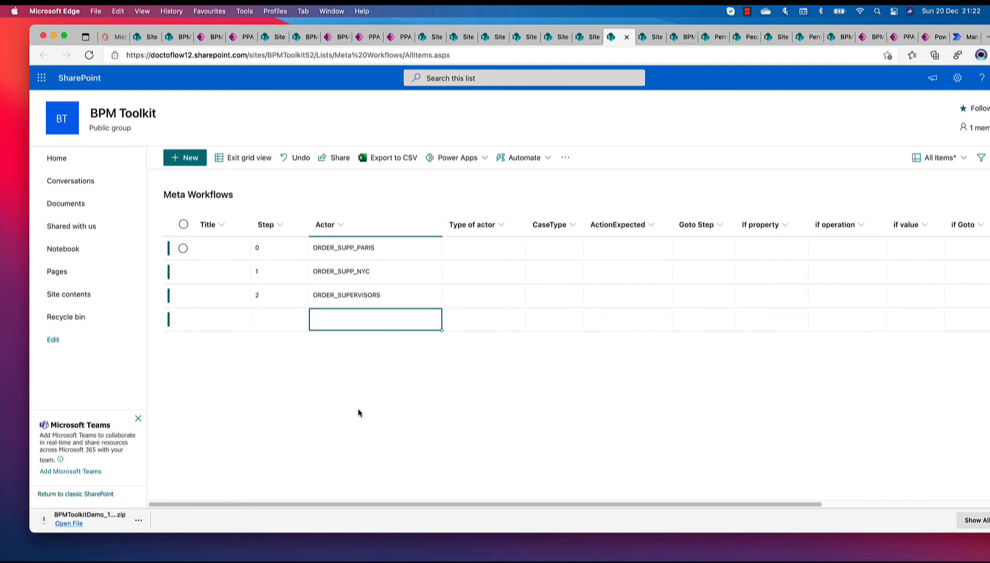
Set the CaseType to PPA_ORDER for the Step 0 item and fill it down to Steps 1 and 2
click(539, 245)
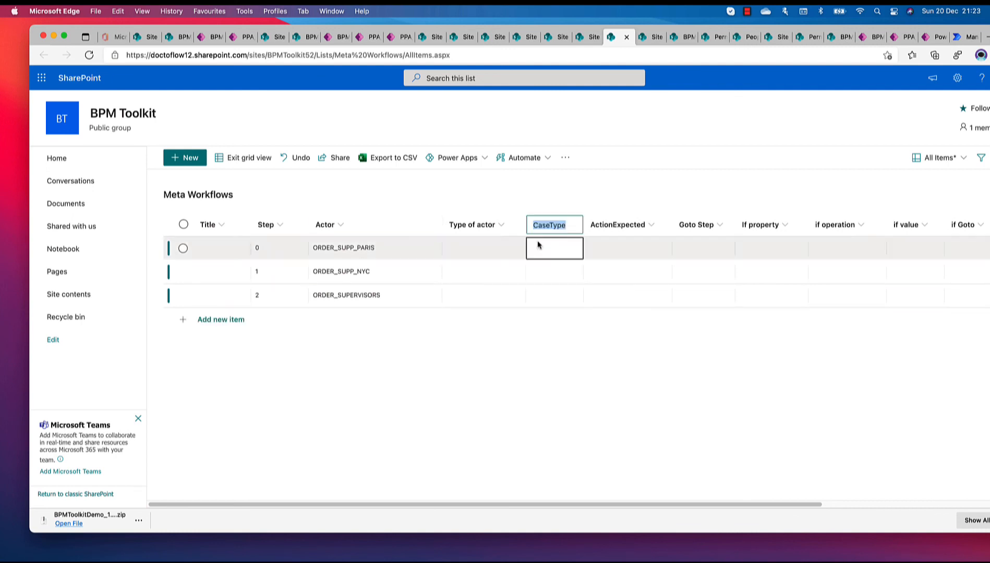
click(541, 248)
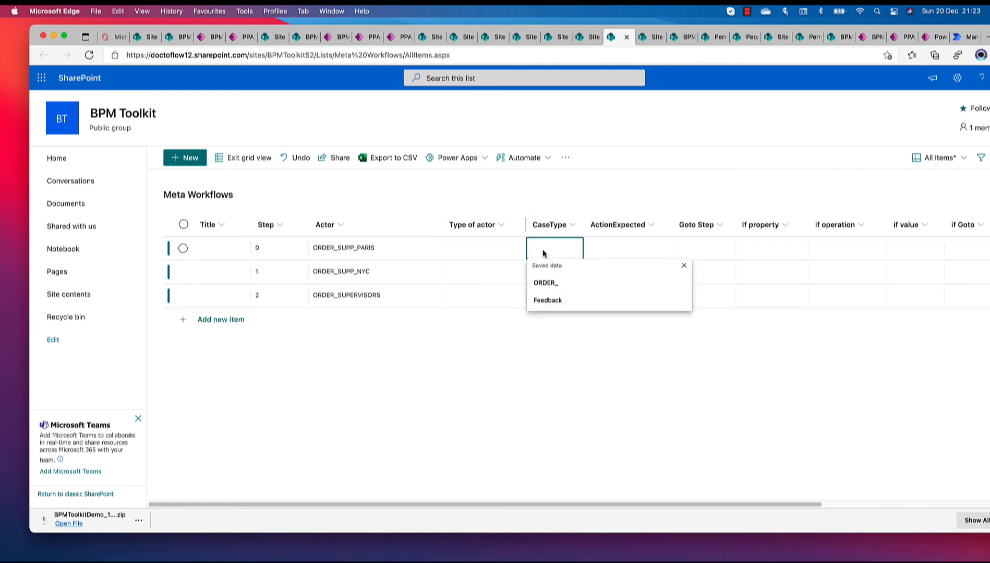
text(PPA)
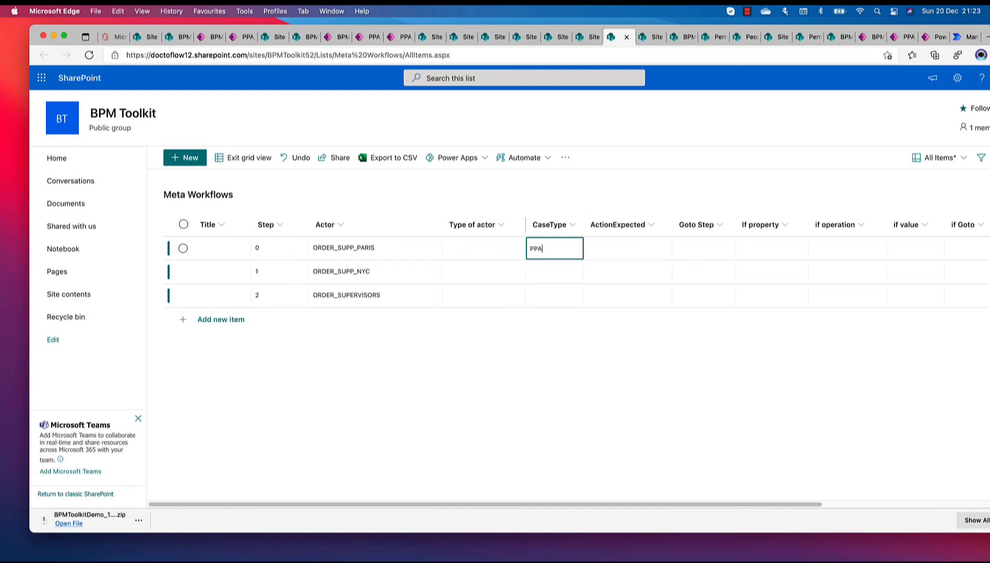
text(_ORDER)
click(584, 267)
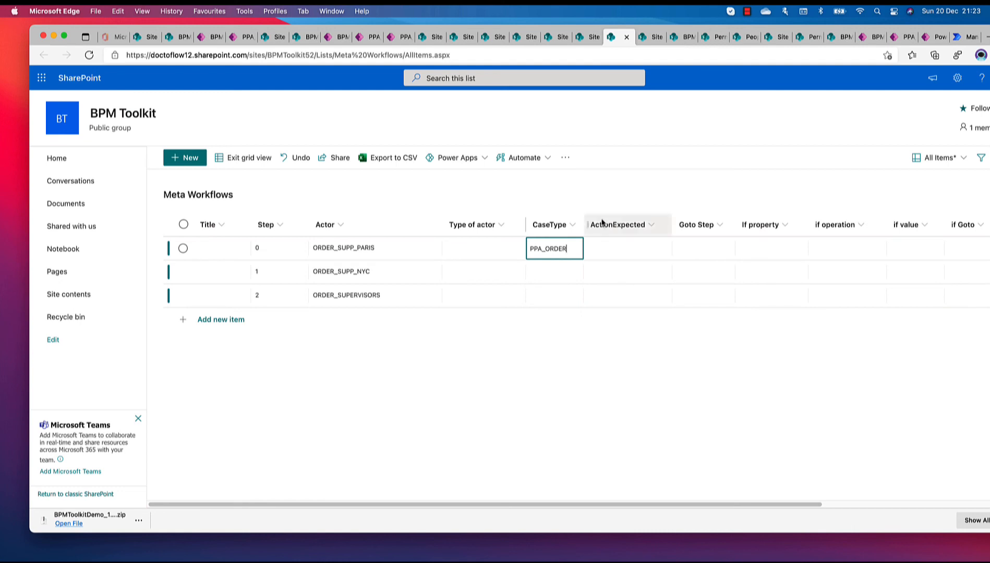
click(621, 278)
click(571, 254)
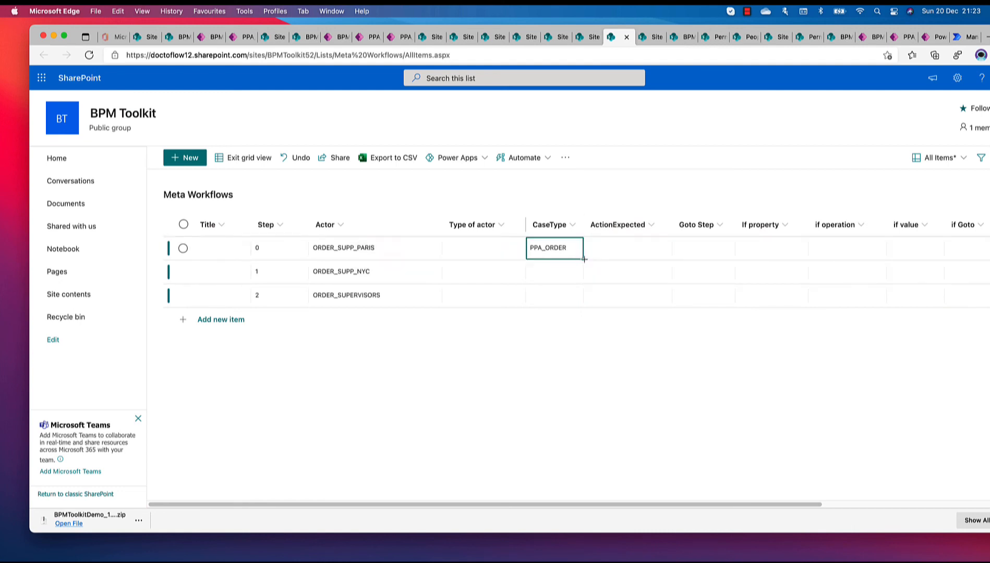
drag(584, 259, 583, 295)
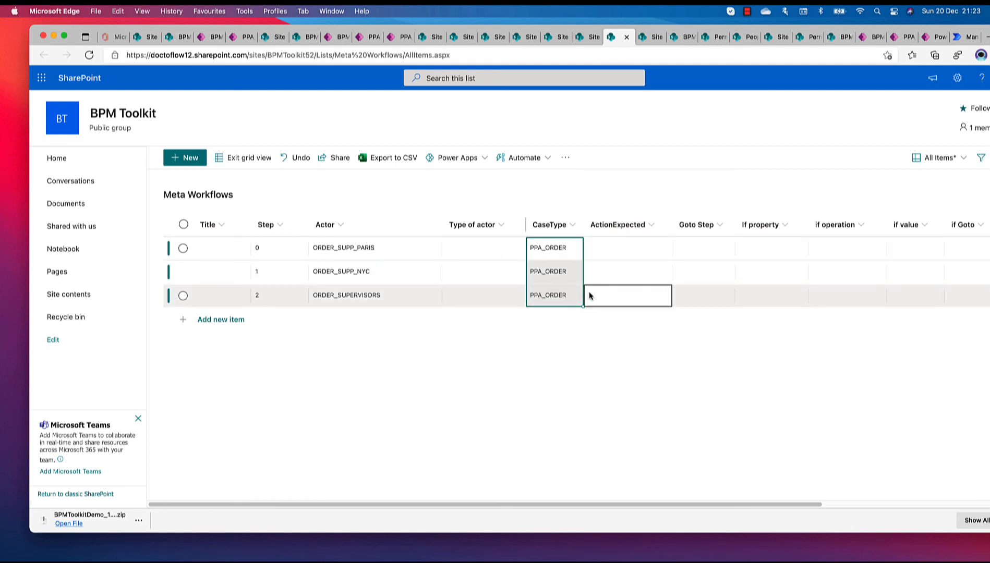
Set ActionExpected to Feedback for all three workflow items and exit grid view
click(601, 247)
click(602, 246)
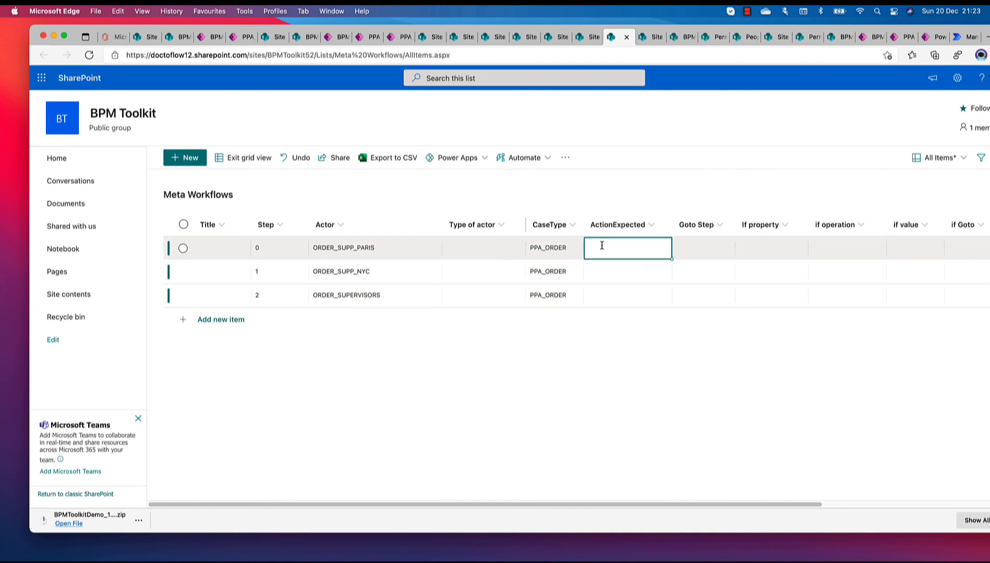
text(Fee)
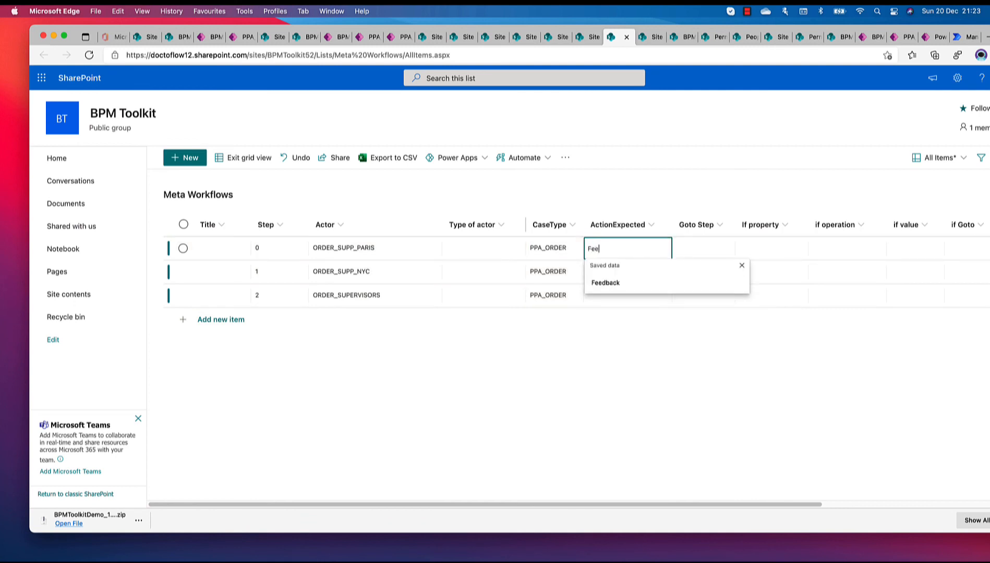
text(dback)
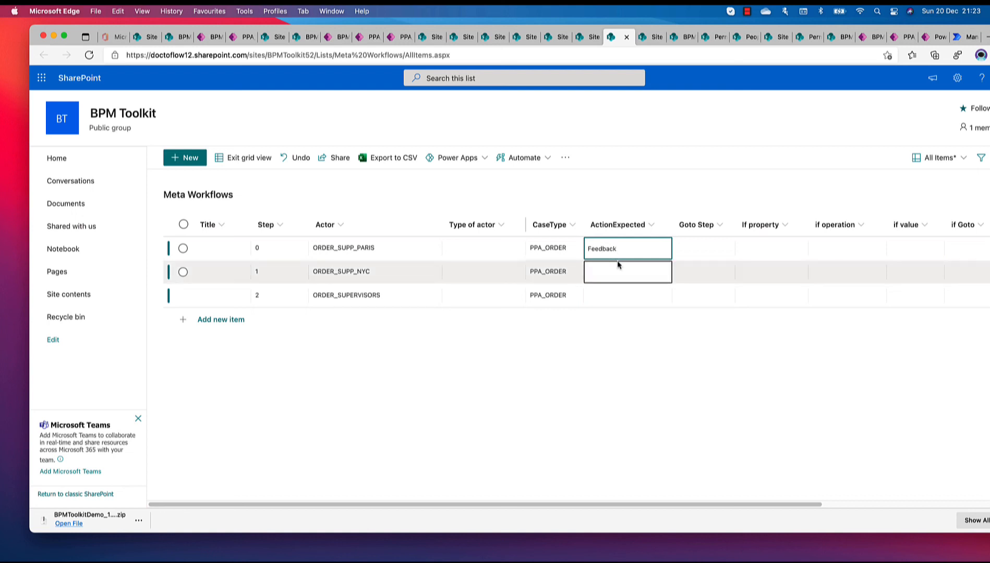
key(Return)
click(657, 254)
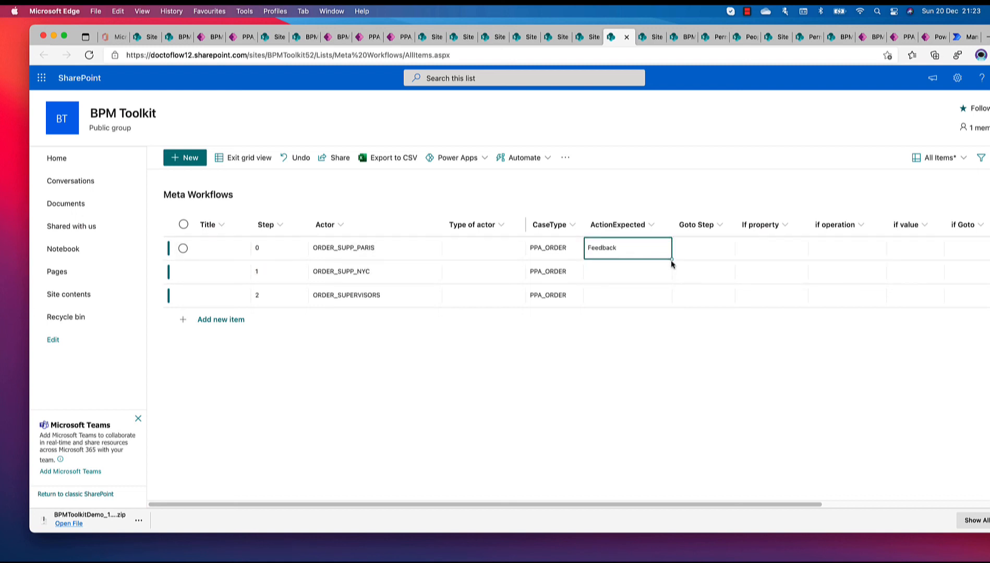
drag(672, 258, 671, 306)
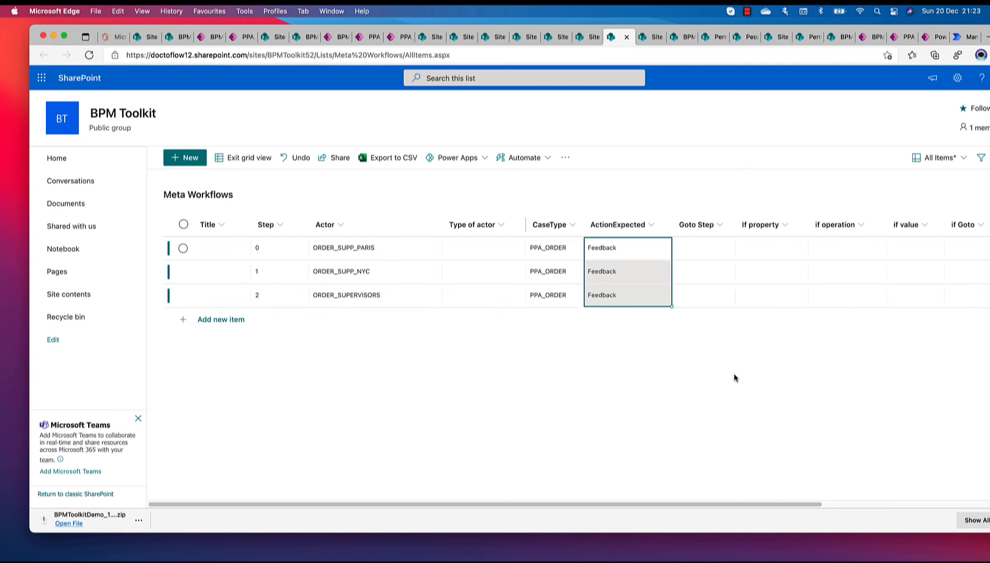
click(243, 163)
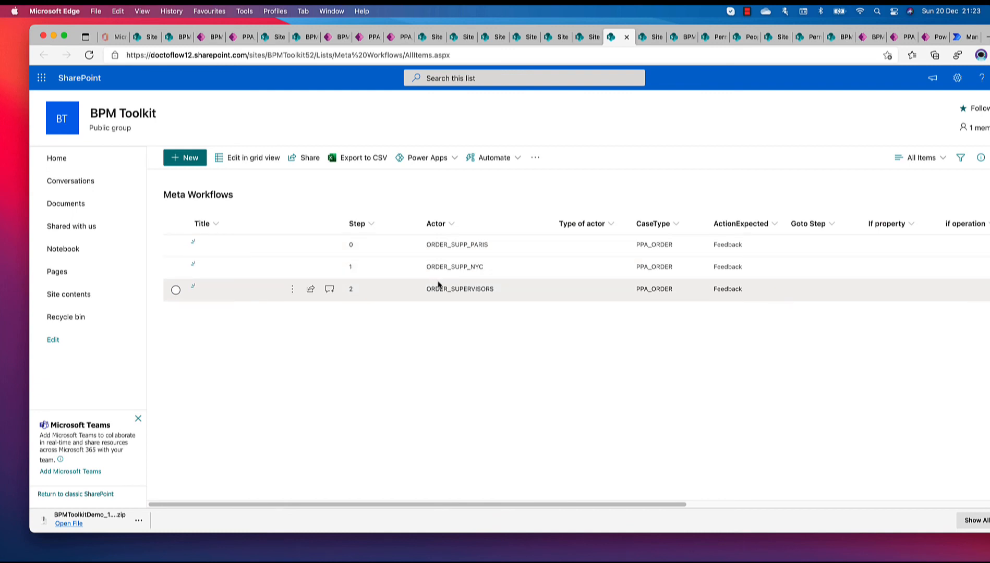
Go to the site contents and open the BPM Roles list
click(957, 80)
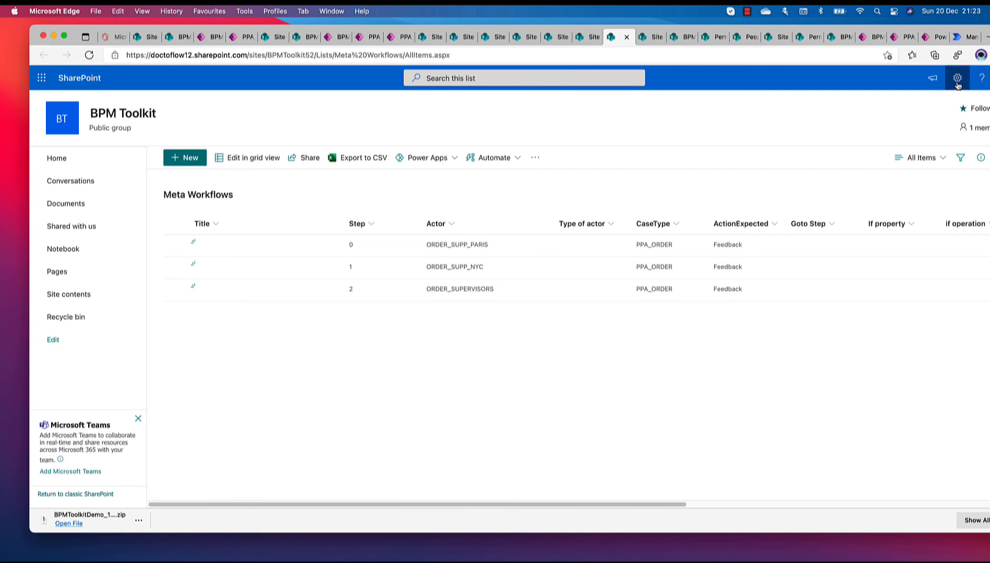
click(884, 172)
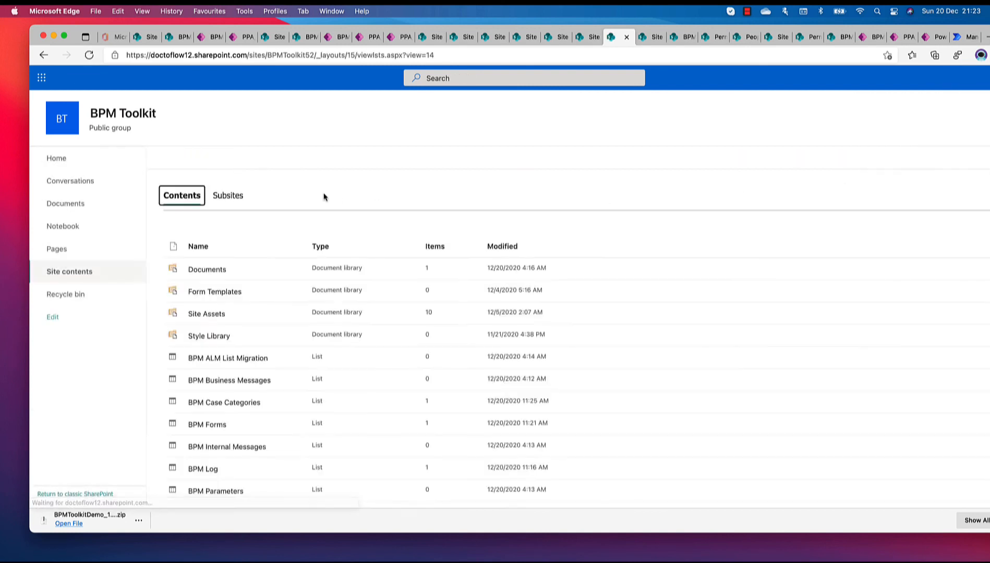
scroll(215, 401, down, 3)
scroll(216, 402, down, 3)
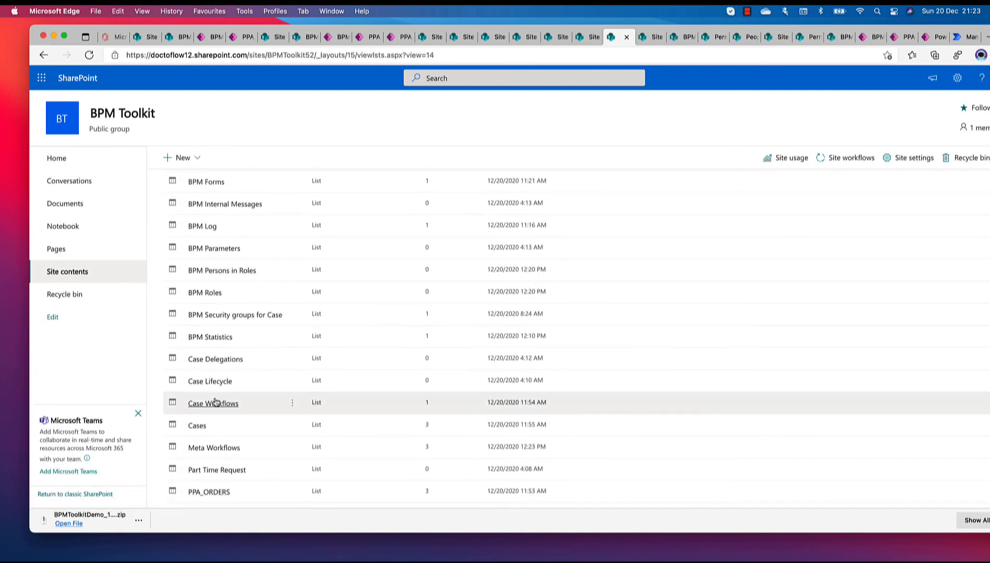
click(203, 293)
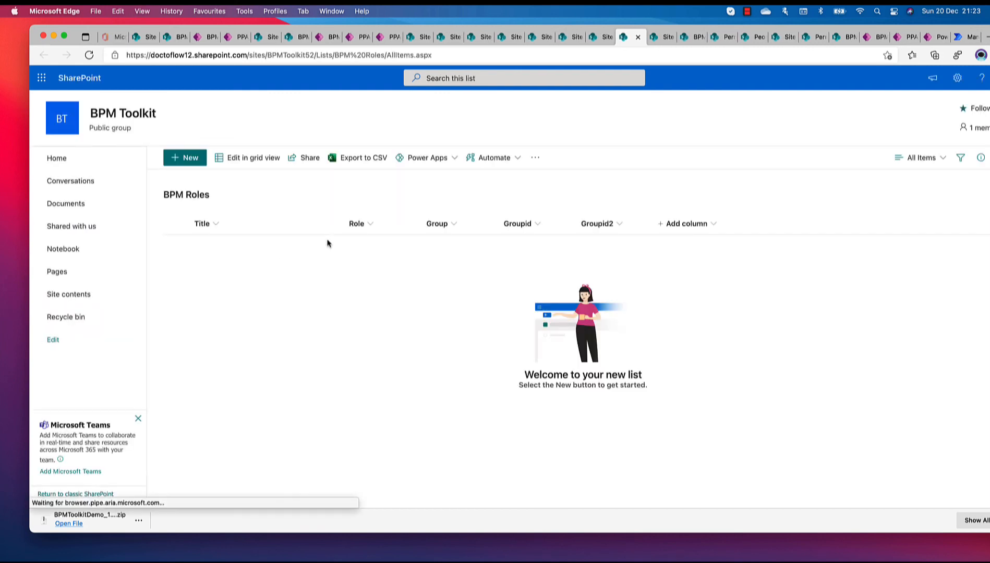
Edit the BPM Roles list in grid view and add an item with the Role ORDER_SUPP_PARIS
click(243, 158)
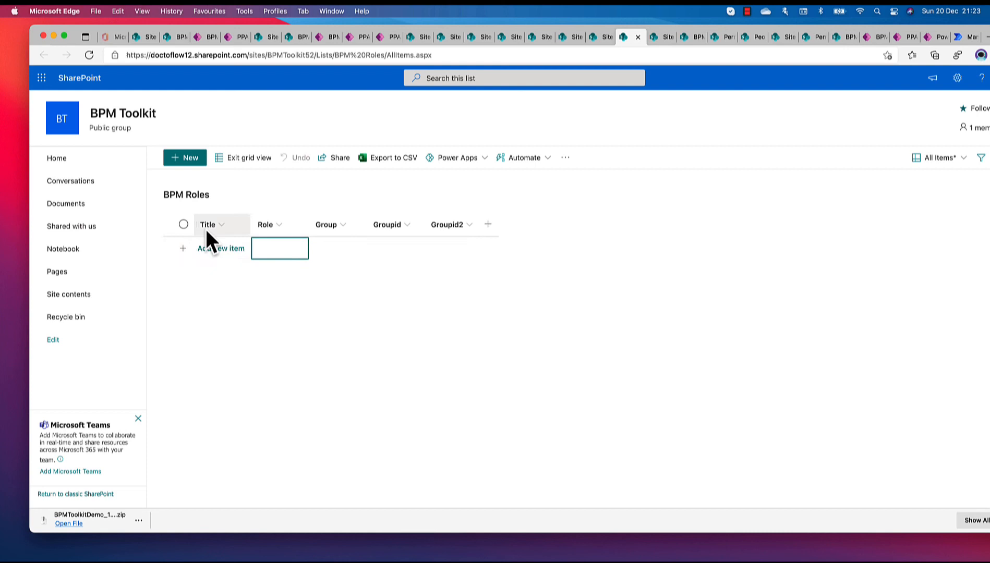
click(275, 253)
text(O)
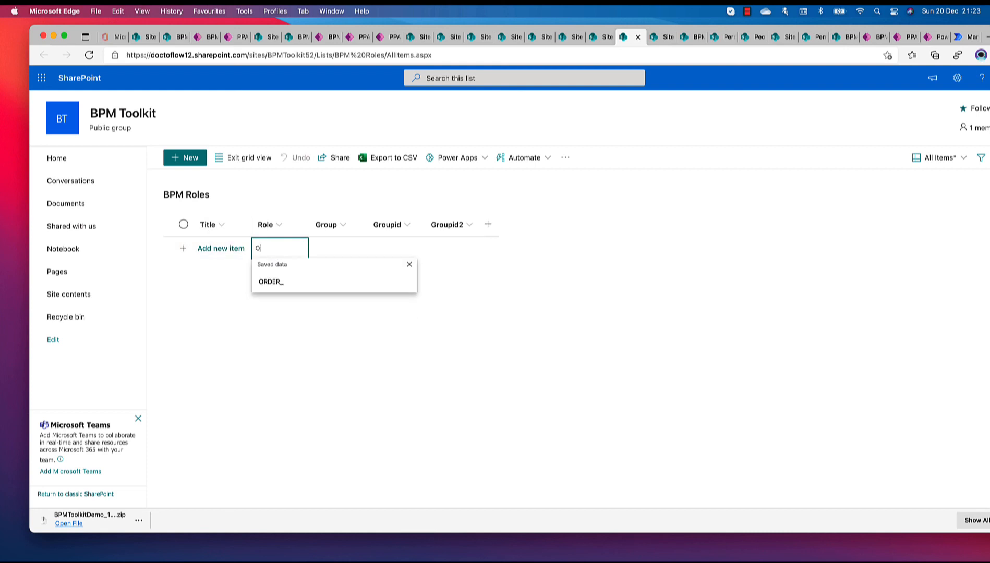
text(RDER_)
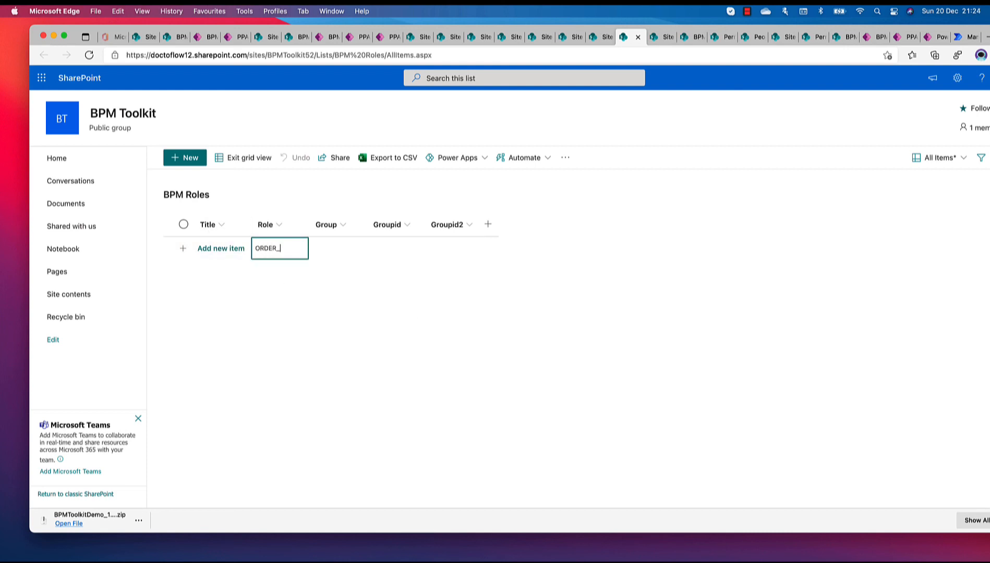
text(SUPP_PARIS)
key(Return)
click(304, 258)
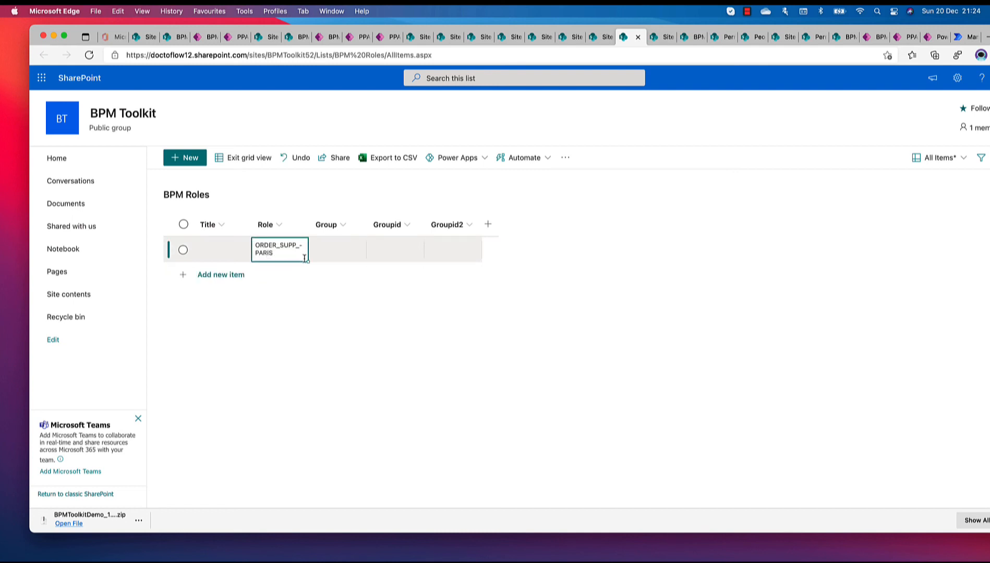
Fill the Role value down to a second item and change it to ORDER_SUPP_NYC
drag(307, 261, 303, 276)
double_click(280, 276)
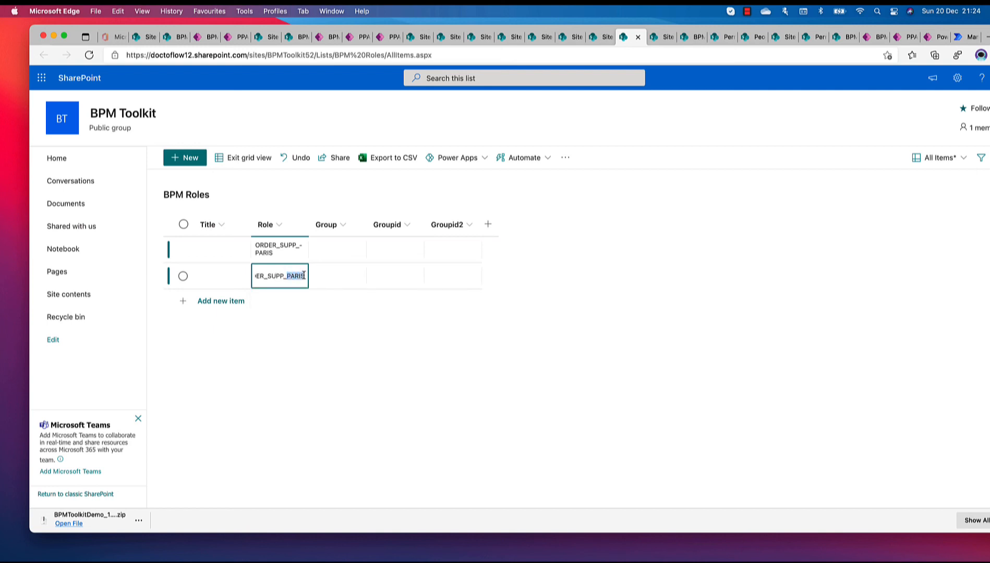
text(NYC)
Add a third BPM Roles item with the Role ORDER_SUPERVISORS
click(281, 302)
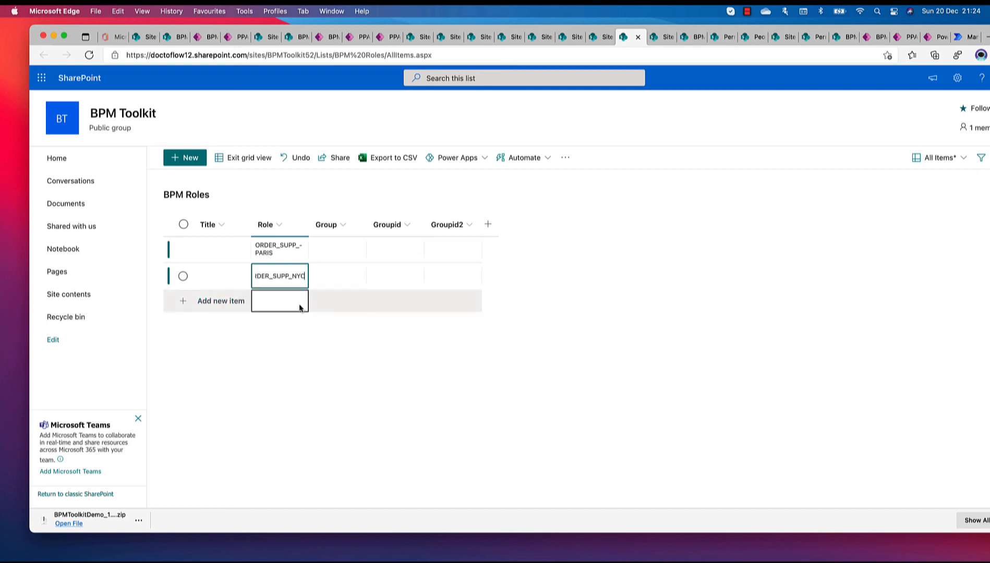
text(O)
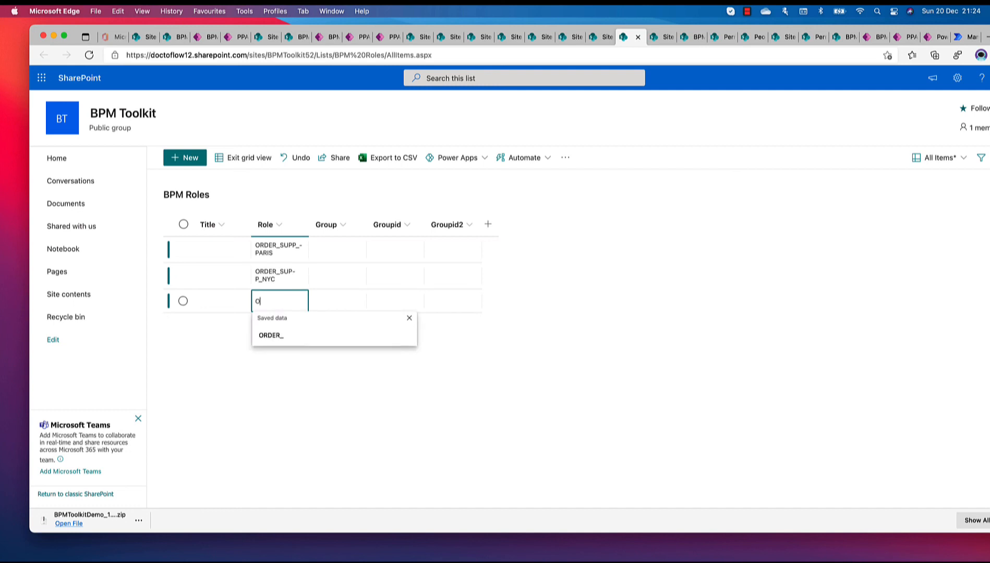
text(RDER_S)
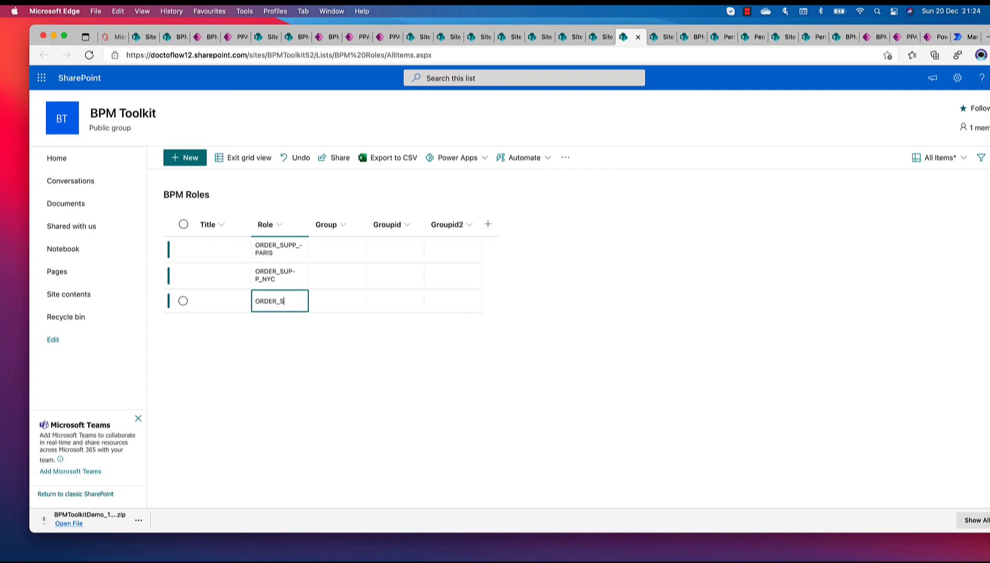
text(UPERVISORS)
key(Return)
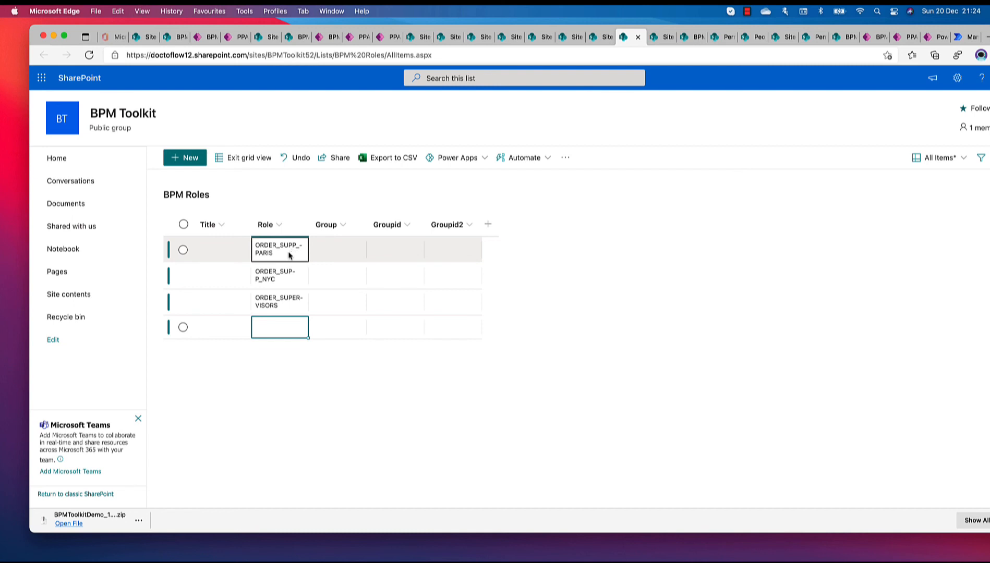
Widen the Role column to fit the role names and exit grid view
drag(310, 225, 420, 225)
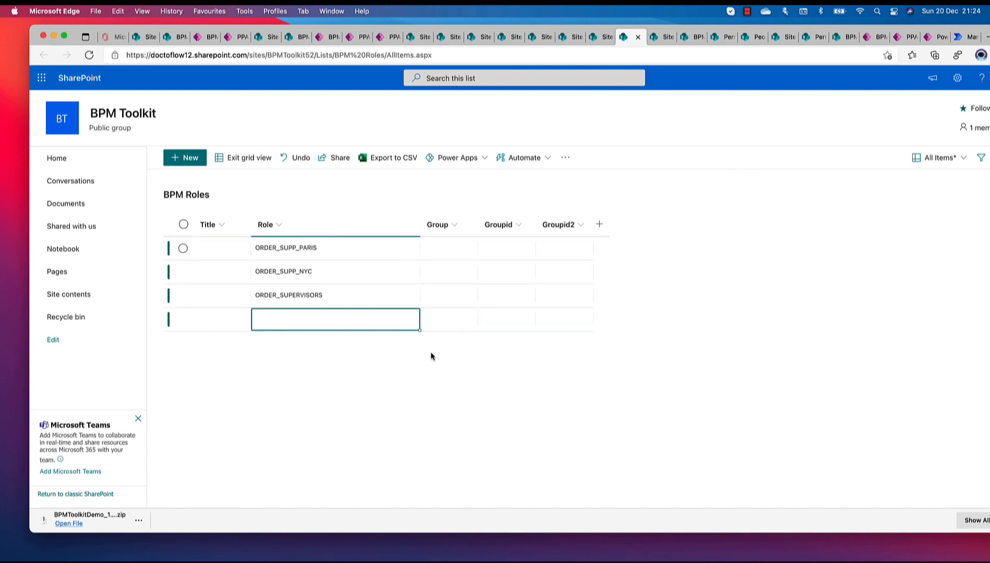
click(246, 158)
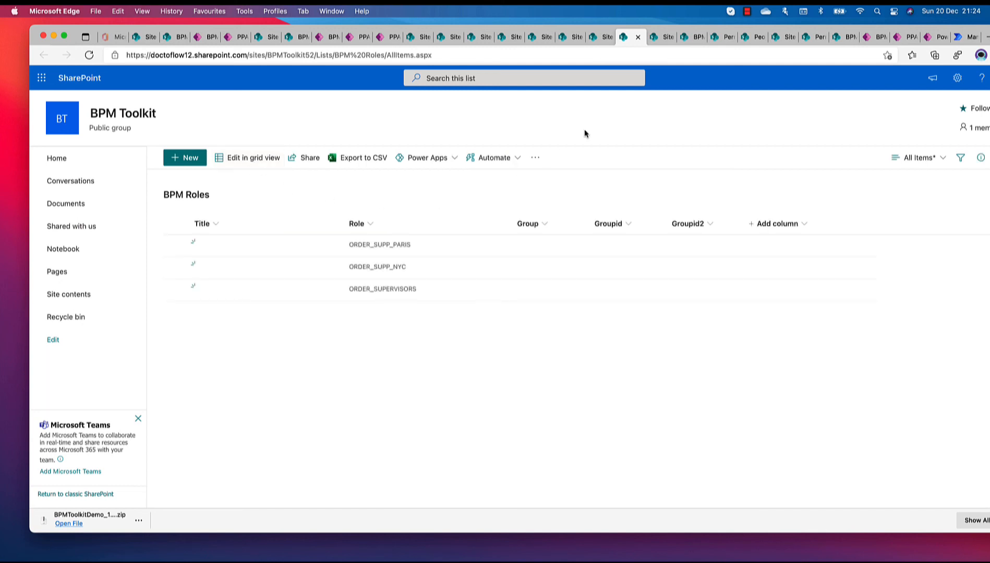
Open the Meta Workflows list from the site contents to review the actors of the PPA_ORDER steps
click(957, 78)
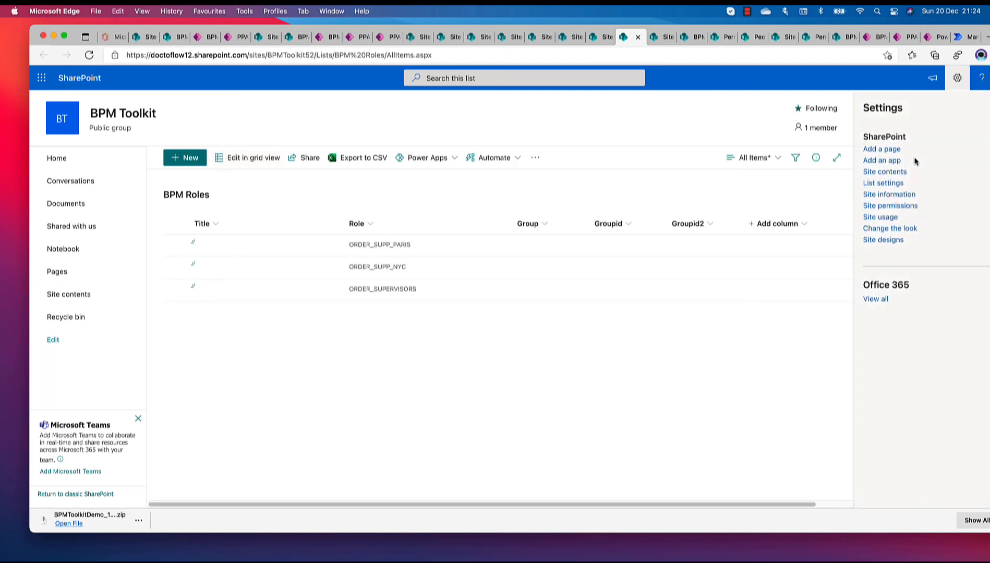
click(885, 172)
scroll(336, 248, down, 10)
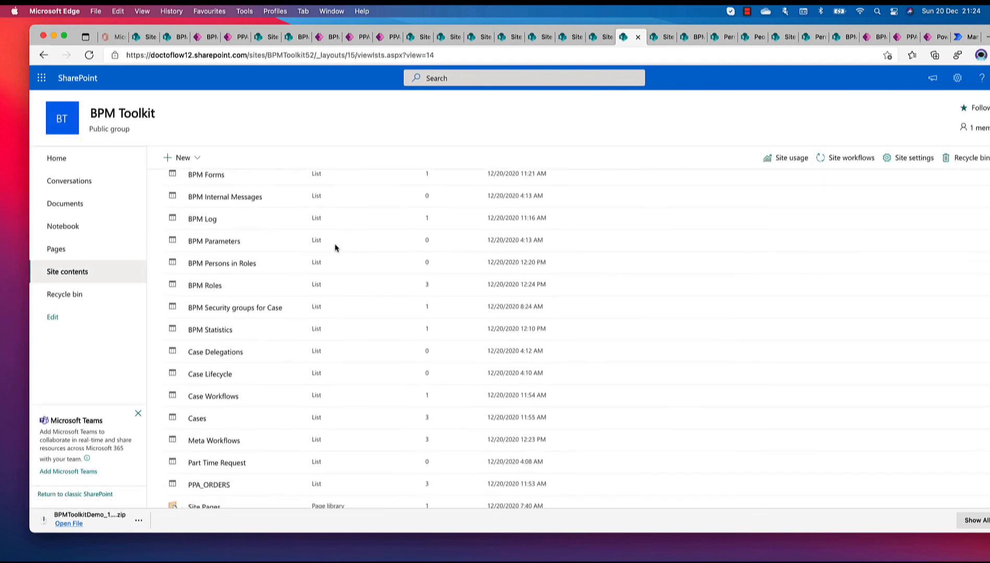
click(214, 415)
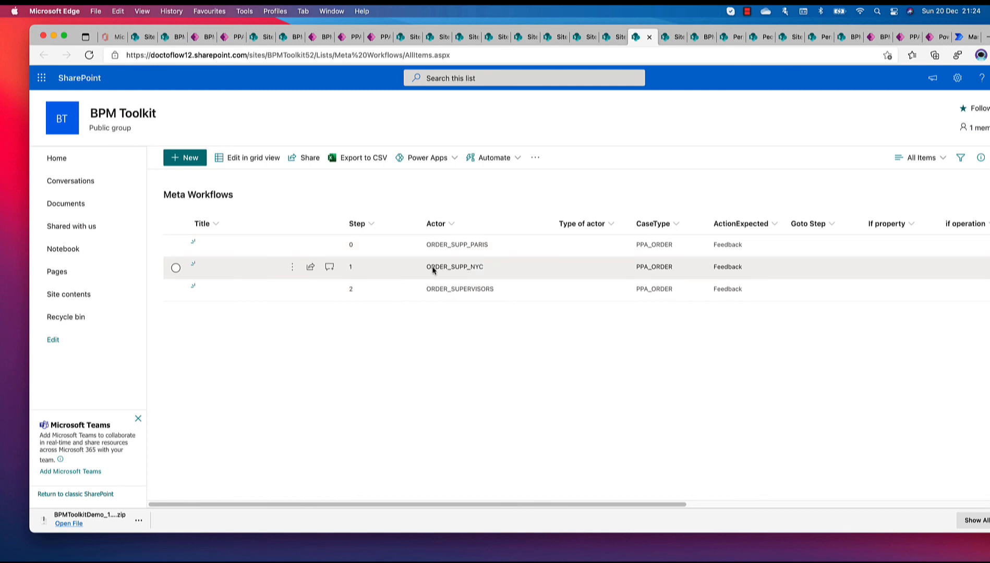
Go back through the site contents and open the BPM Roles list to review the registered roles
click(958, 78)
click(884, 174)
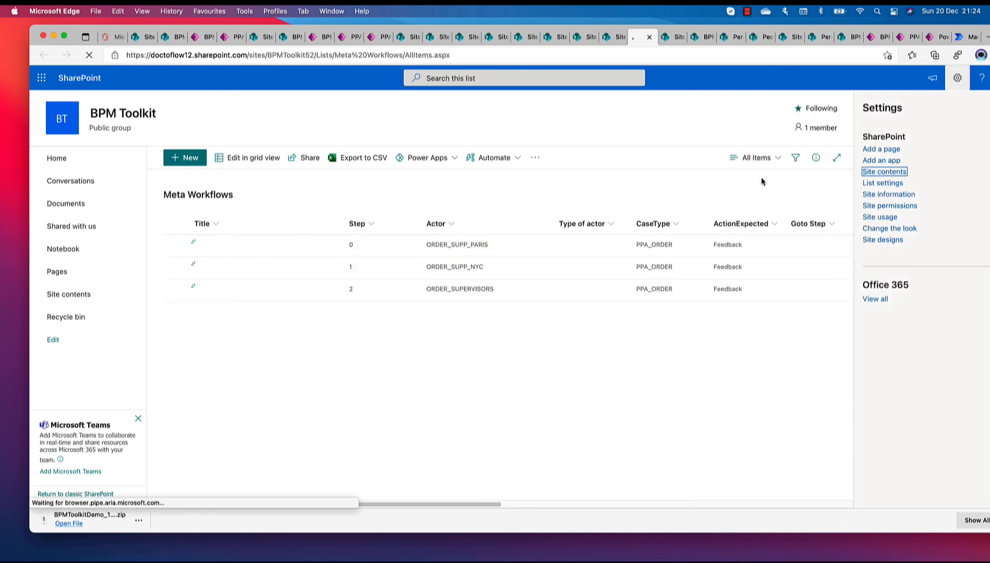
scroll(260, 276, down, 3)
scroll(259, 276, down, 2)
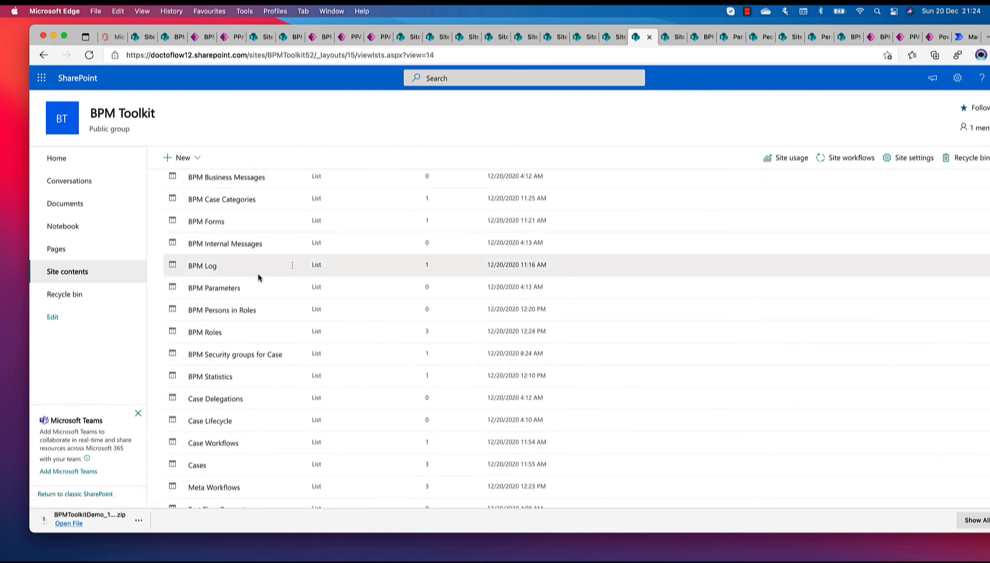
click(204, 337)
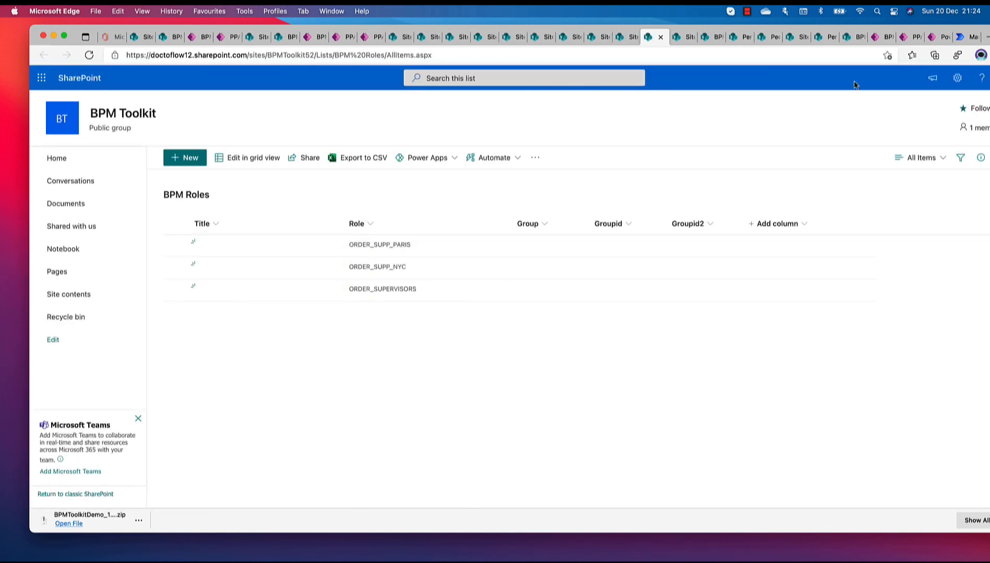
Open the BPM Persons in Roles list from the site contents and edit it in grid view
click(957, 78)
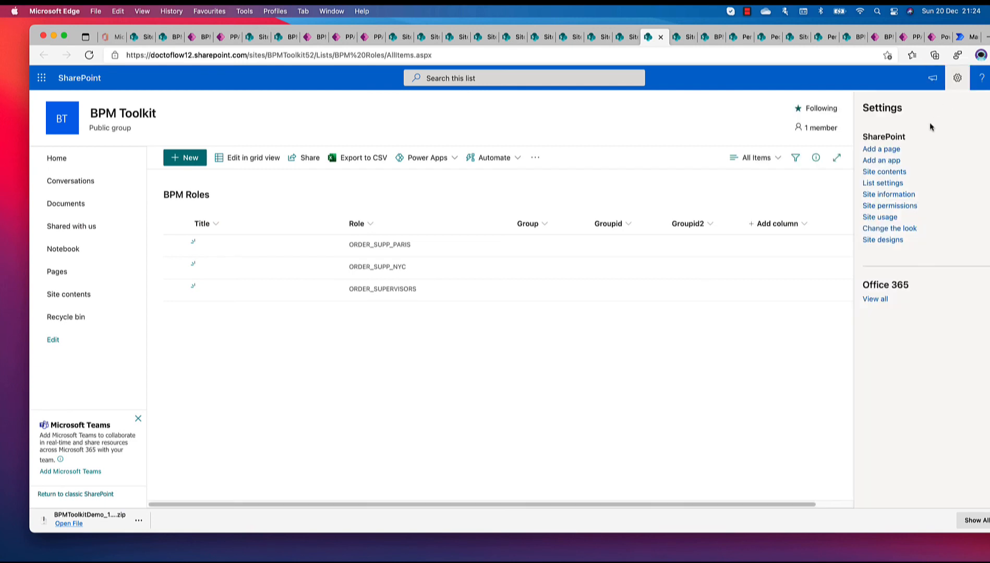
click(886, 172)
scroll(258, 346, down, 3)
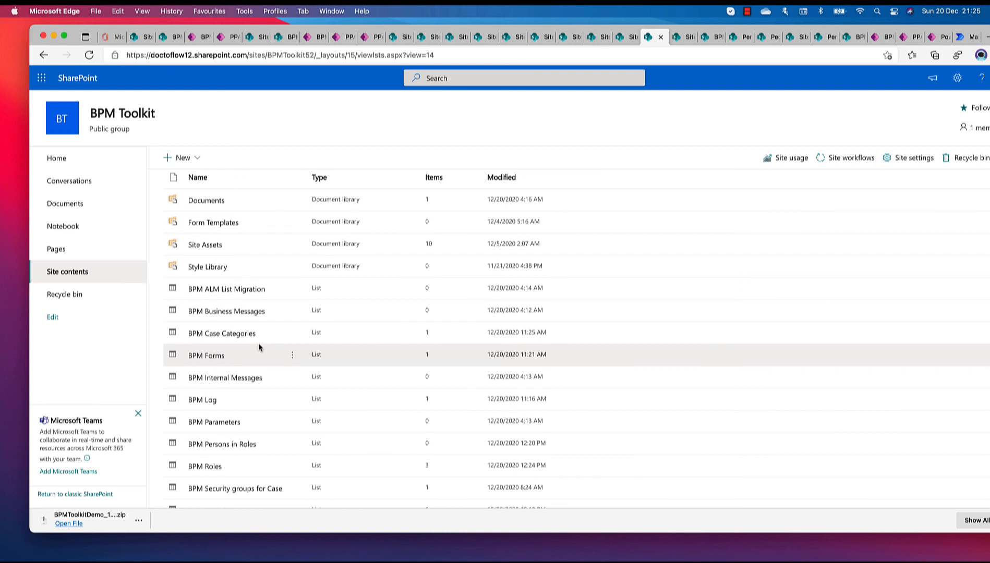
scroll(258, 347, down, 7)
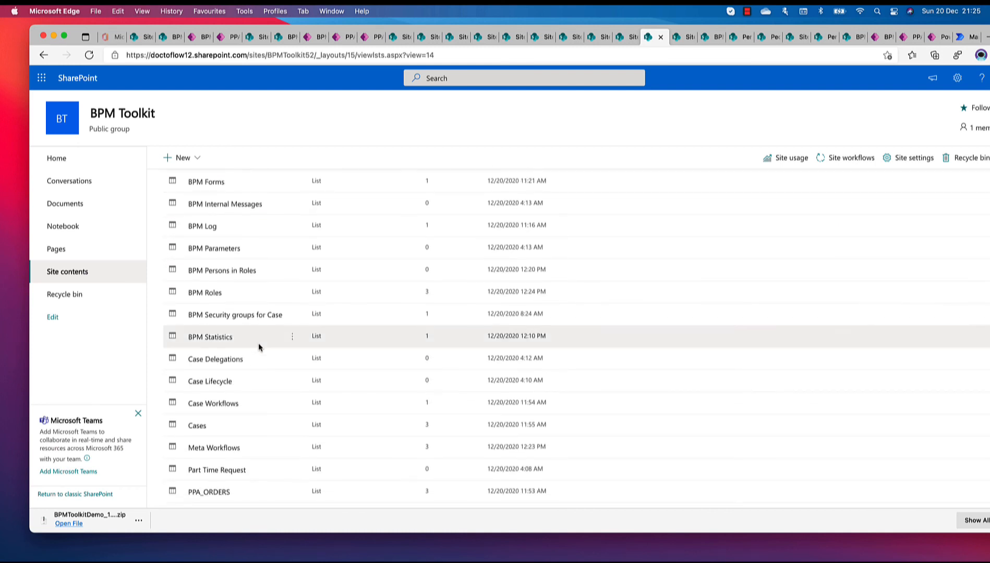
click(221, 272)
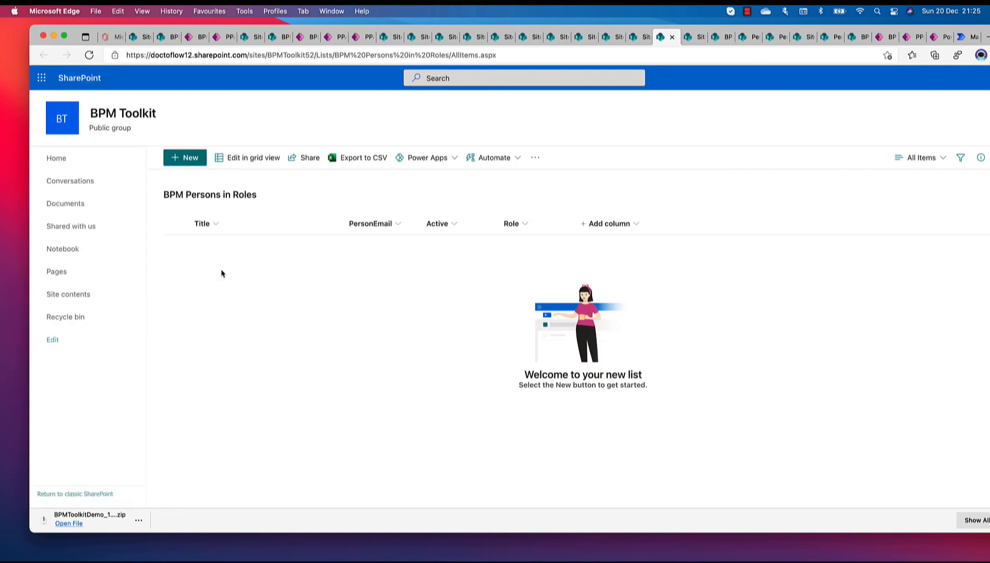
click(239, 158)
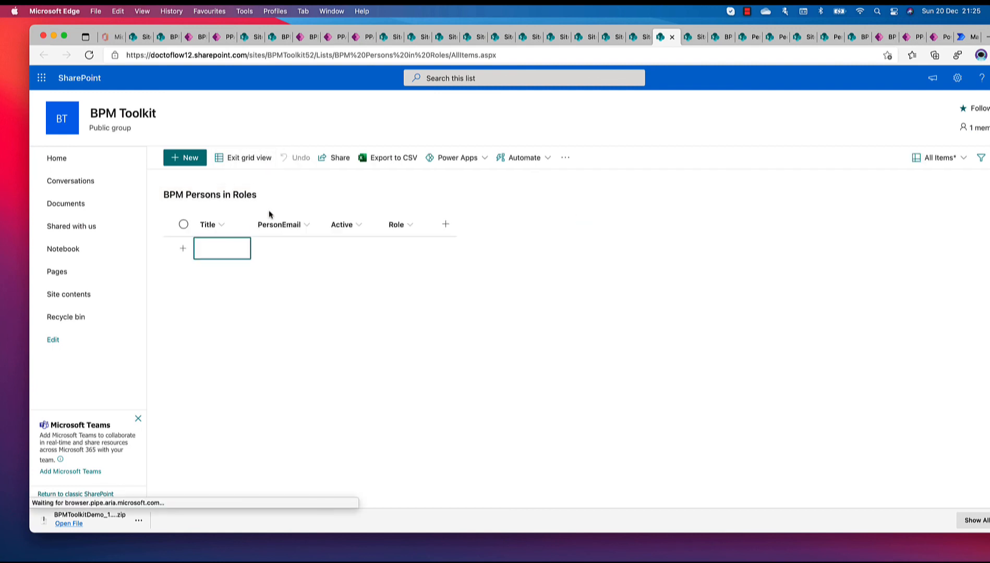
Add a first BPM Persons in Roles item with the approver's e-mail address as PersonEmail
click(271, 248)
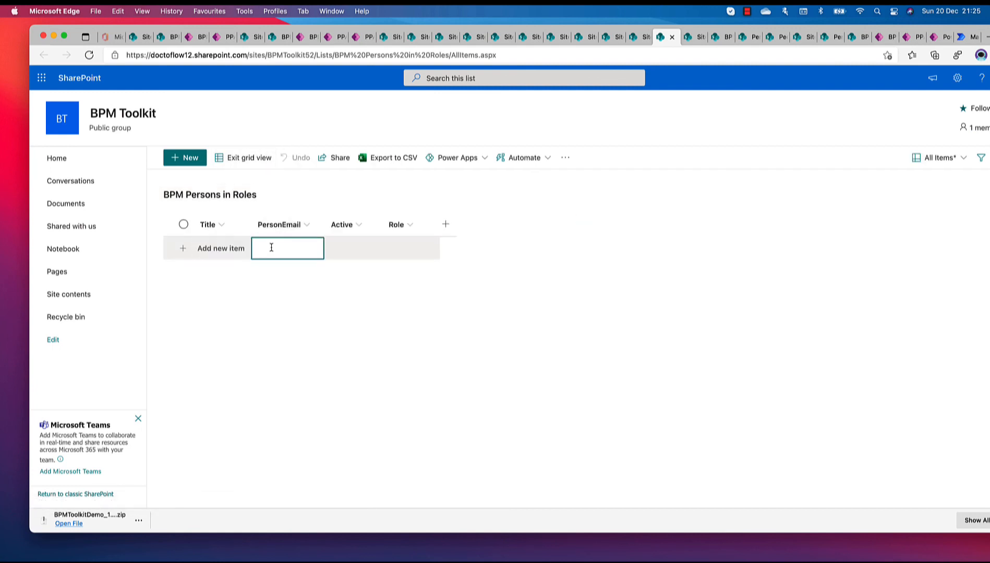
click(271, 248)
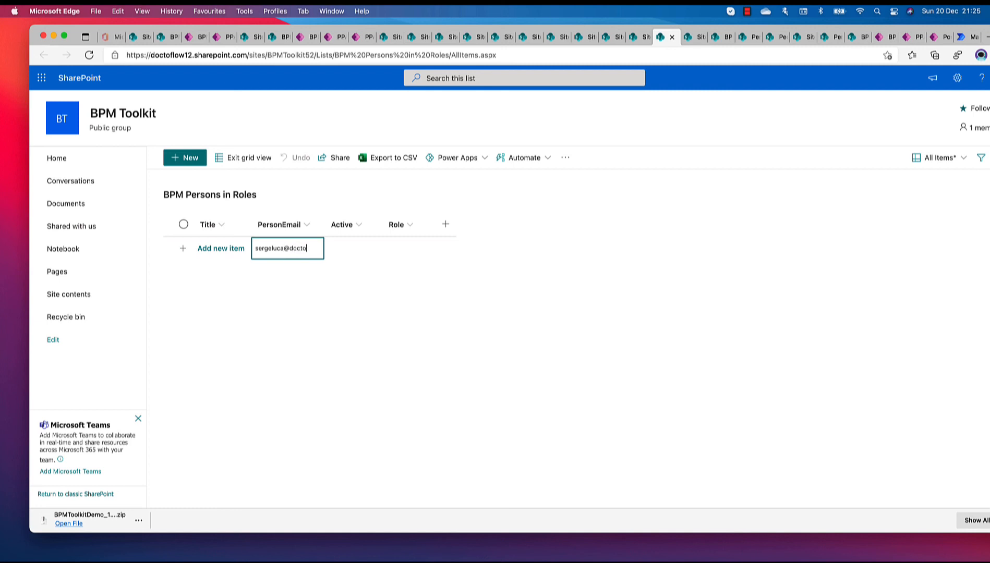
key(Return)
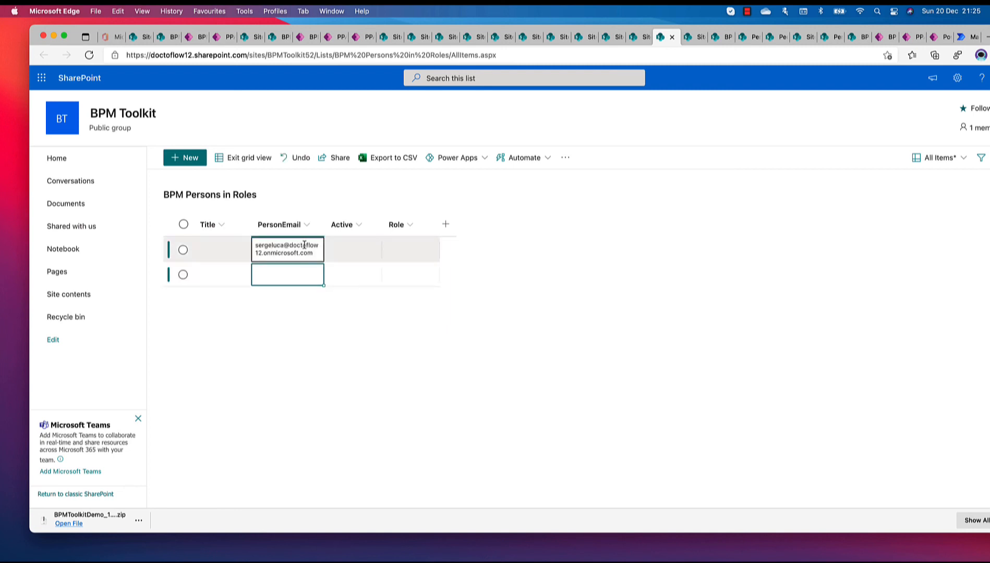
Set the first item's Role to ORDER_SUPERVISORS
click(386, 248)
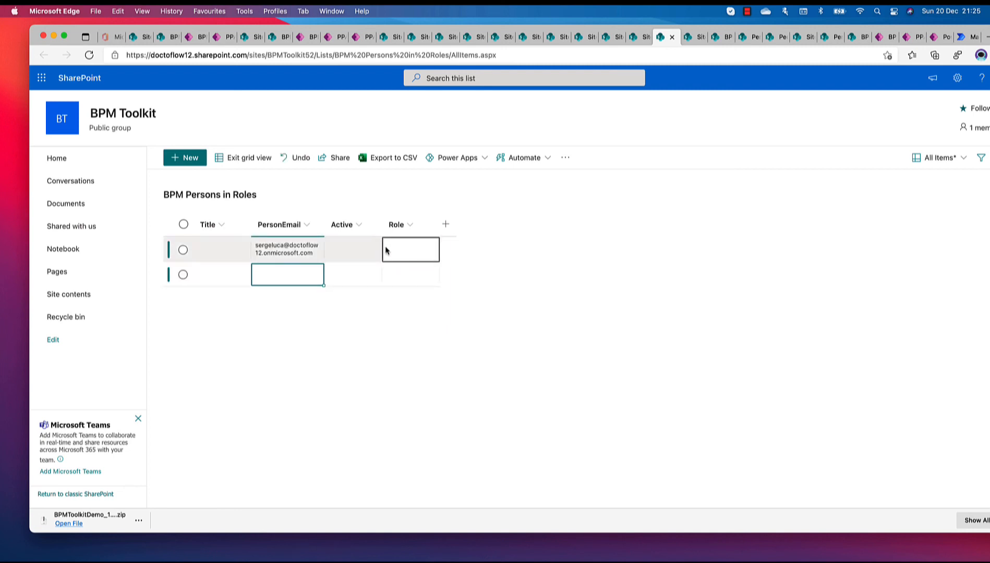
click(429, 250)
click(421, 267)
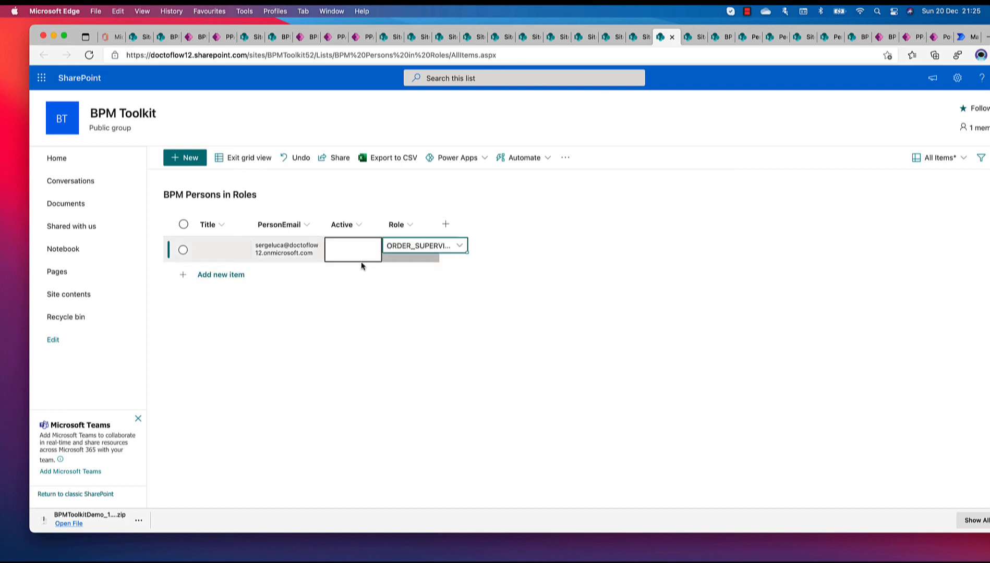
Fill the PersonEmail value down to a second item and set its Role to ORDER_SUPP_NYC
click(320, 254)
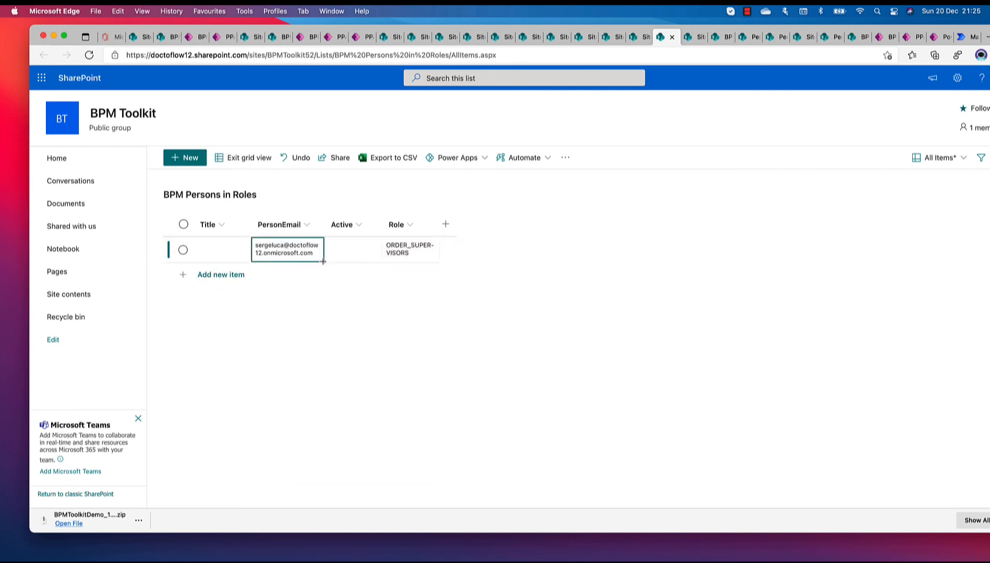
drag(324, 262, 323, 284)
click(407, 275)
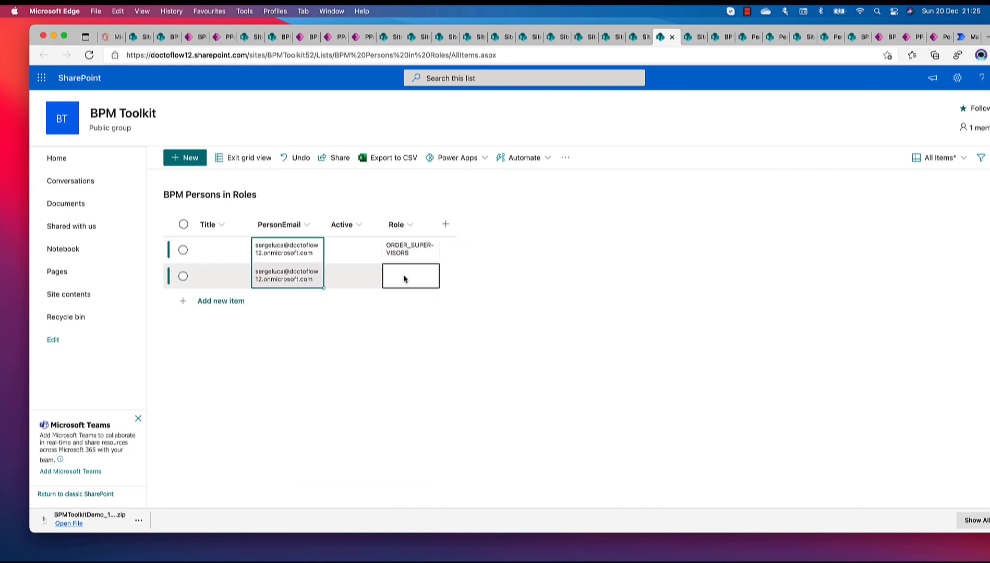
click(432, 281)
click(431, 307)
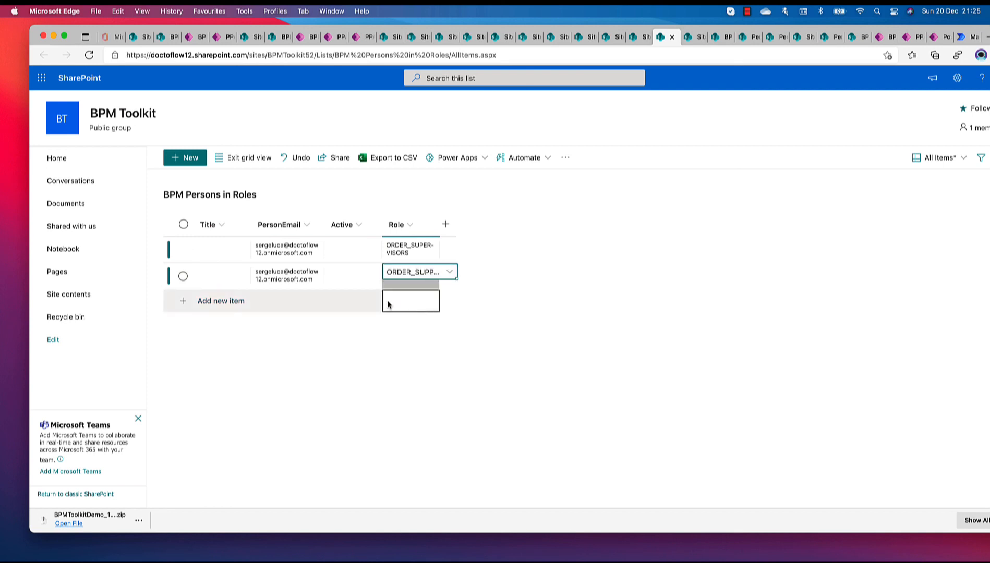
Fill the PersonEmail down to a third item, set its Role to ORDER_SUPP_PARIS, and exit grid view
click(283, 294)
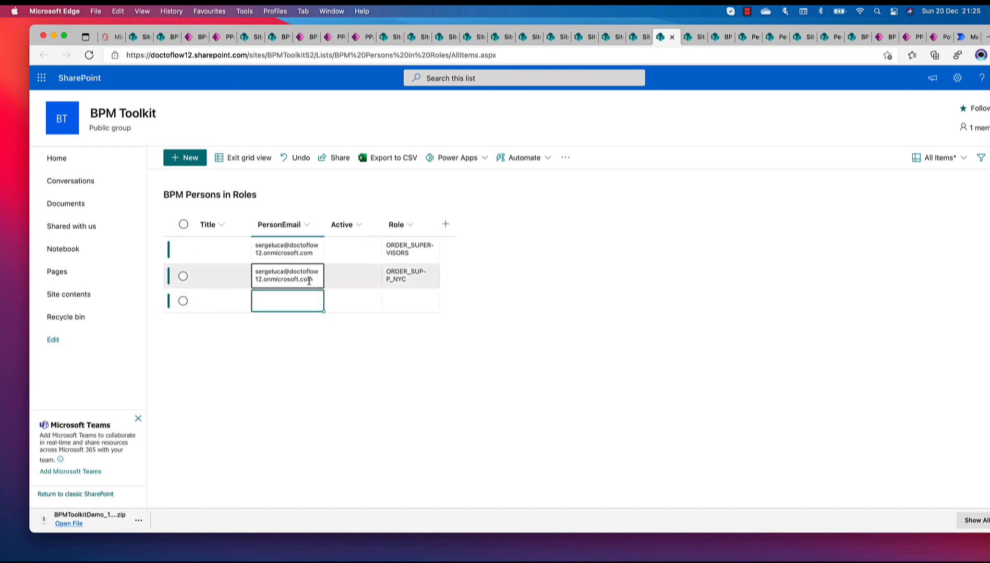
click(310, 281)
drag(323, 289, 326, 307)
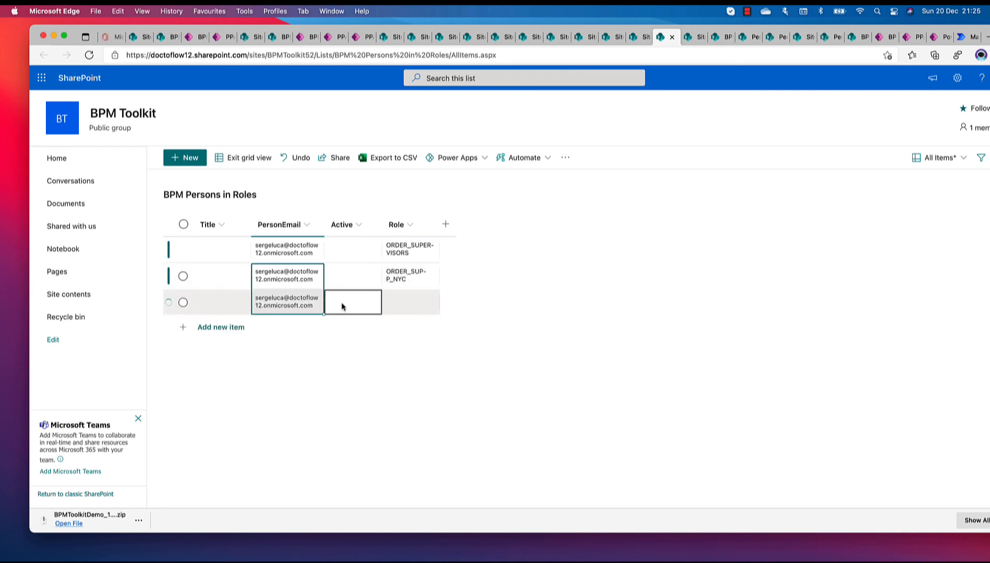
click(400, 301)
click(432, 300)
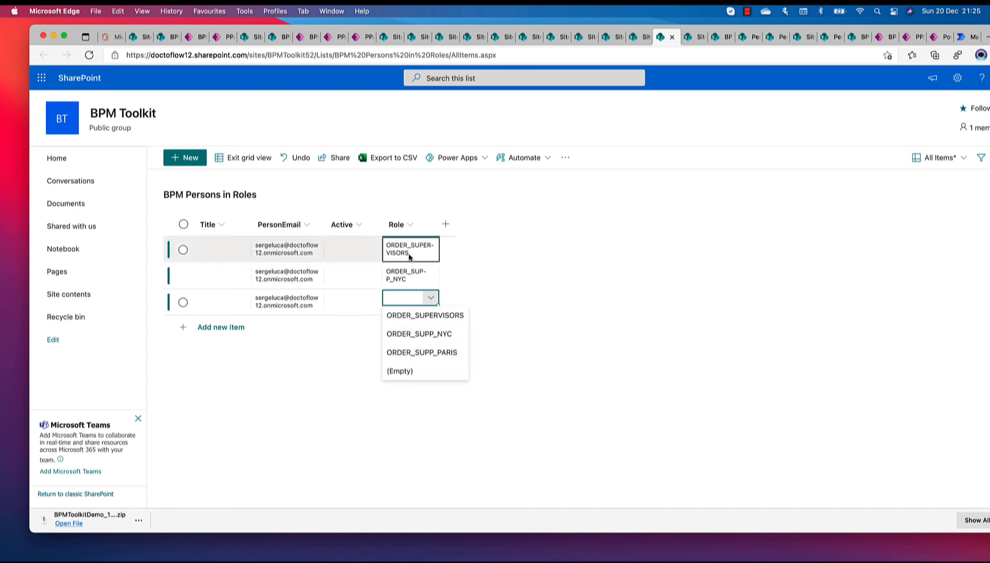
click(422, 352)
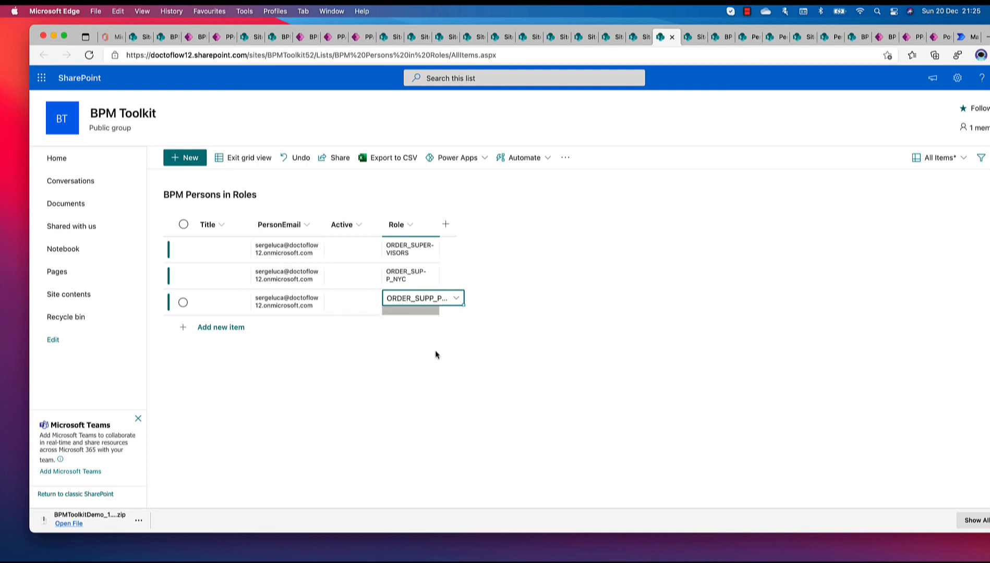
click(245, 164)
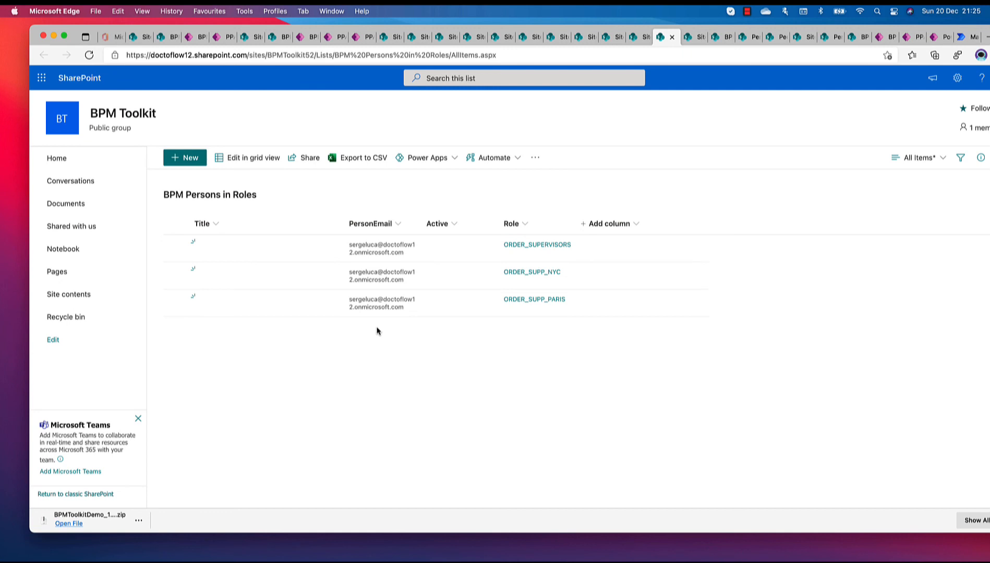
View the cases in the Workflow Center opened from the BPM Toolkit home page, and return to the home page
click(156, 37)
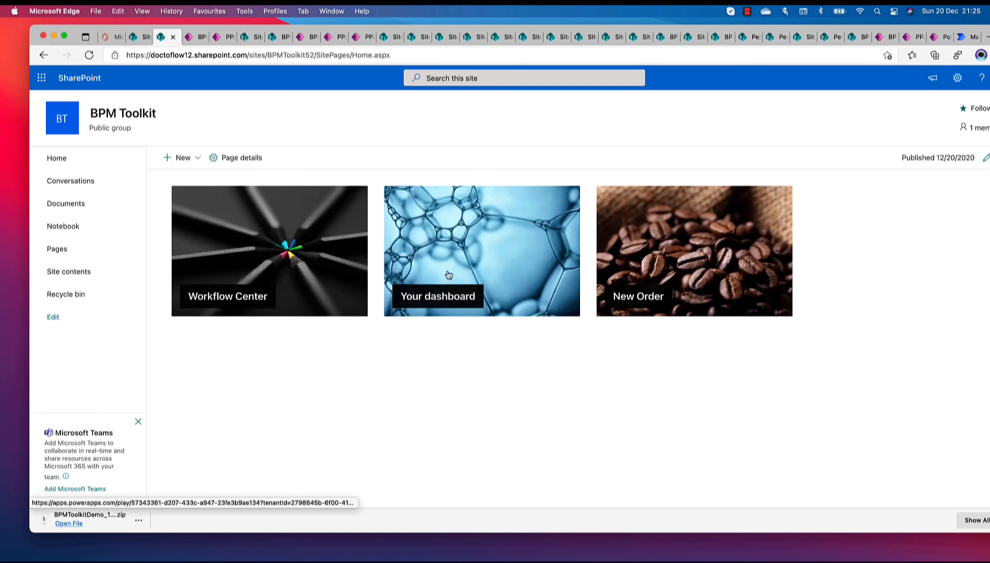
click(271, 273)
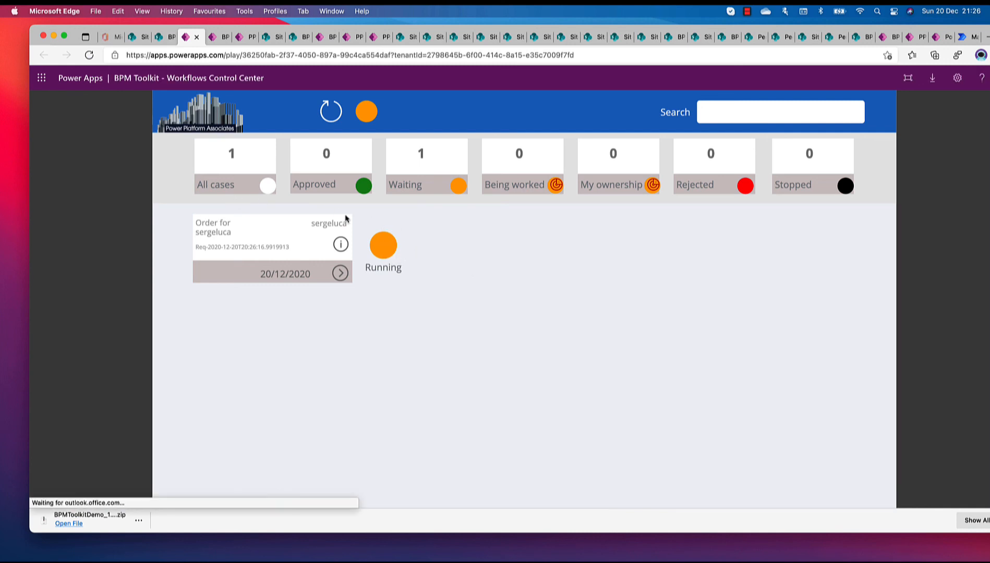
click(169, 39)
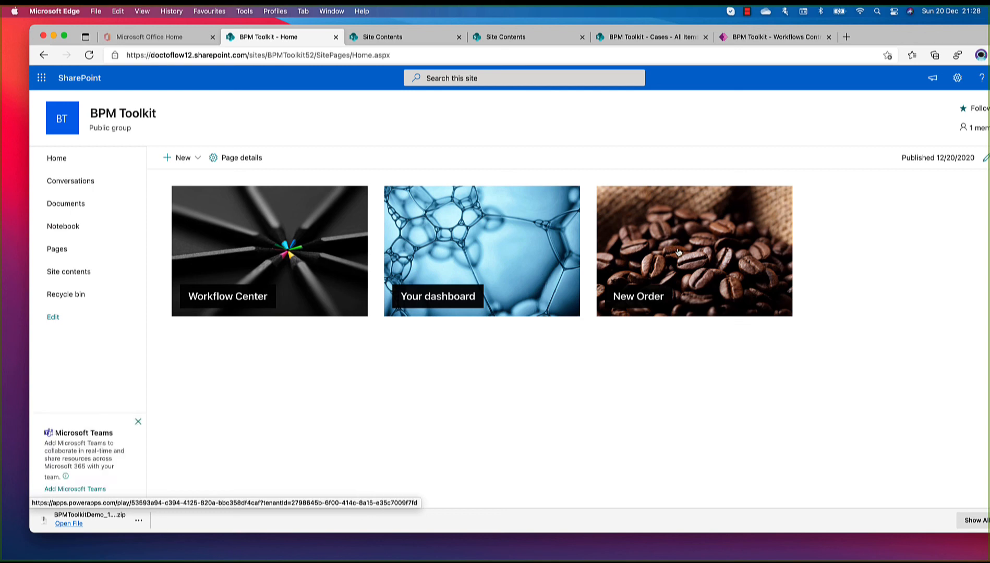
Open the draft Tesla 250 order for editing from the requester dashboard and send it to approval without extra approvers
click(447, 258)
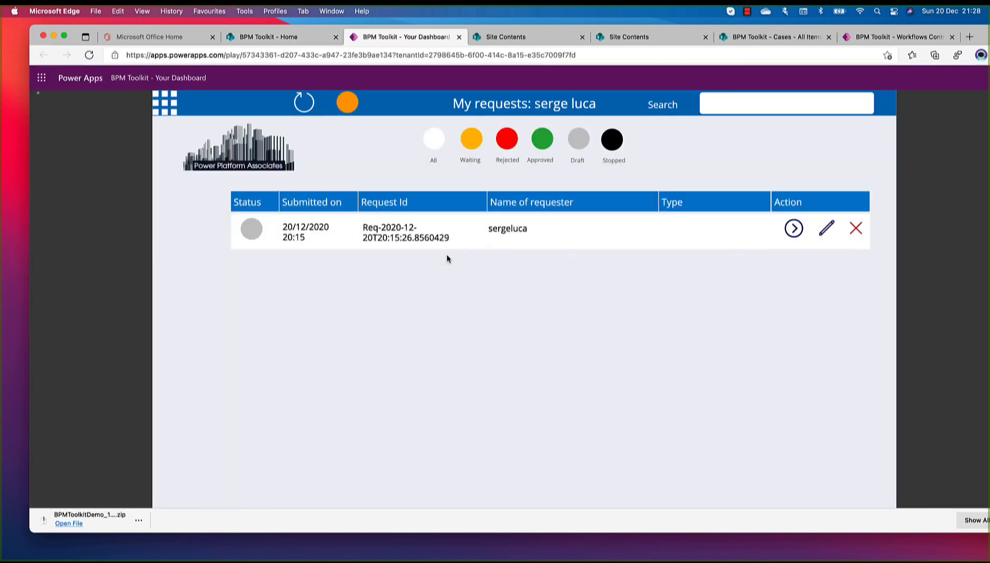
click(584, 144)
click(827, 228)
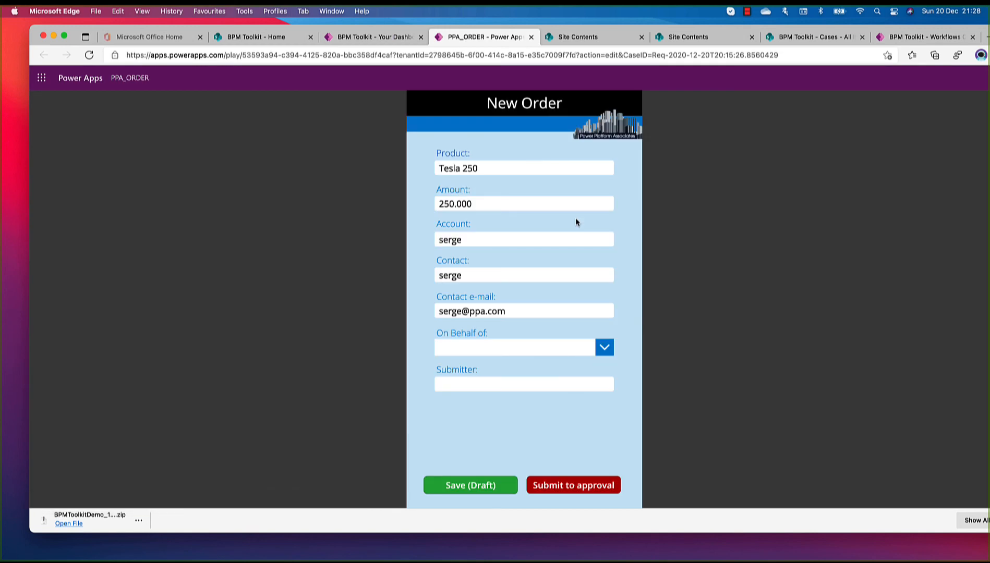
click(572, 485)
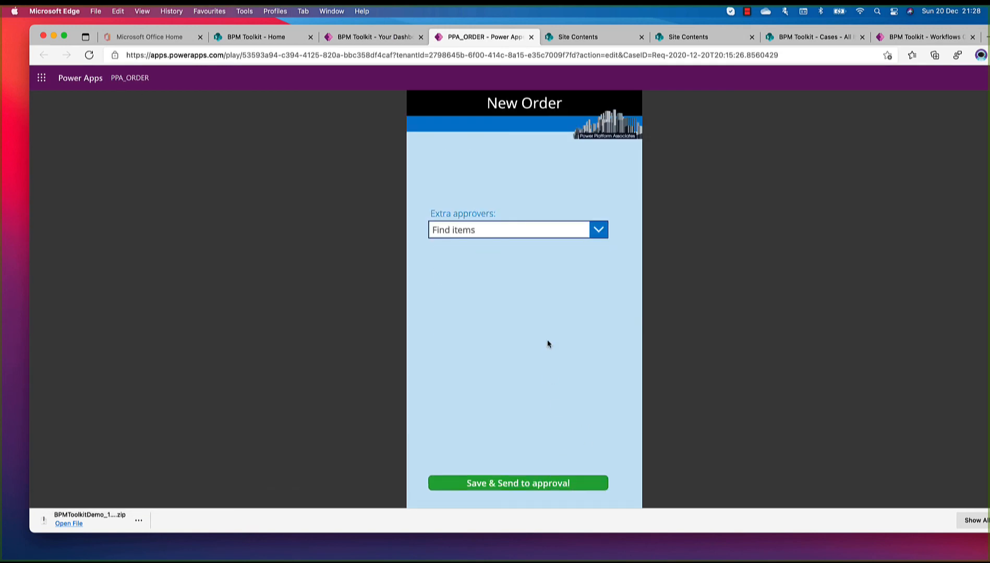
click(563, 484)
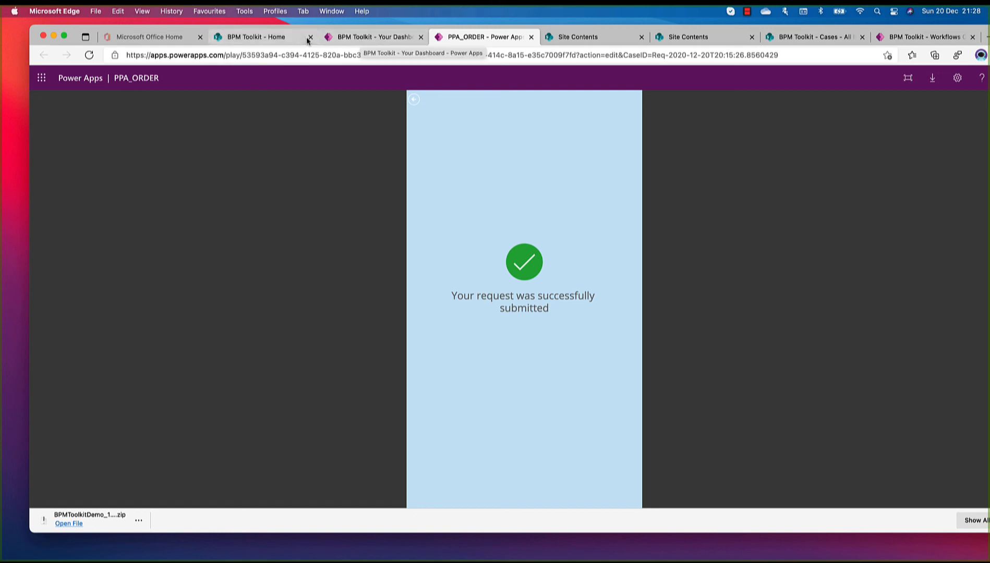
Refresh the requester dashboard, view the Waiting requests and all requests, and reload the data to check the submitted order
click(359, 39)
click(304, 102)
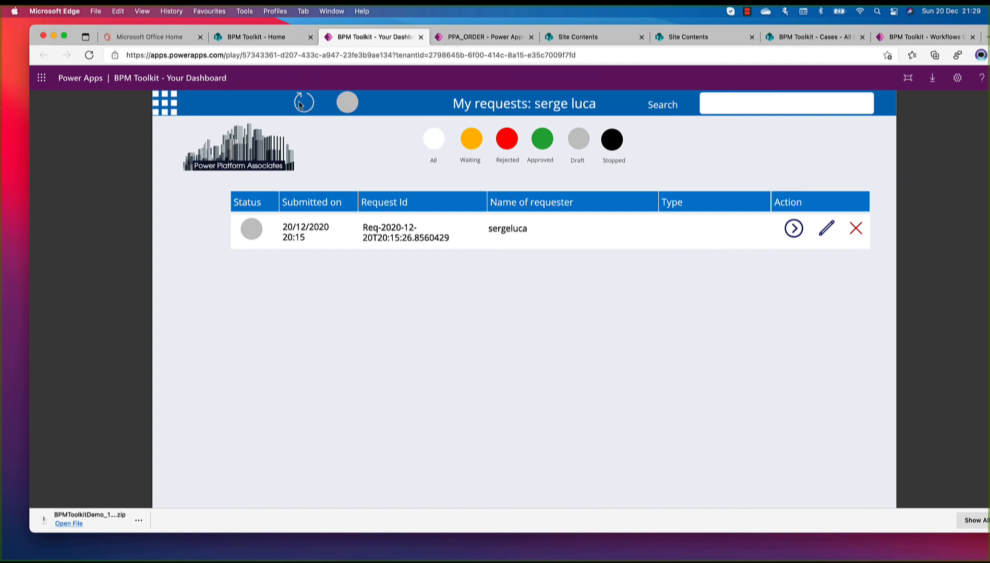
click(472, 146)
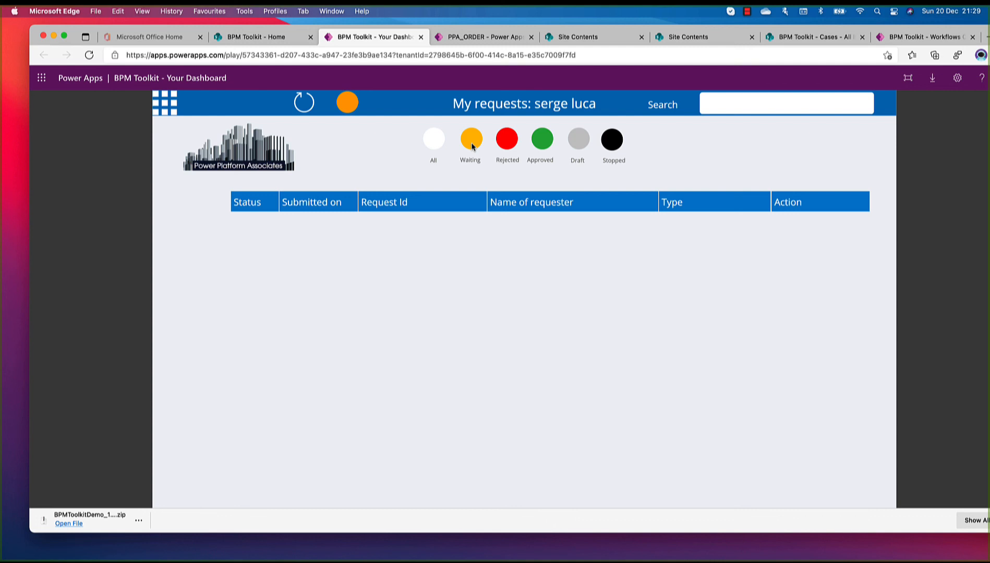
click(436, 143)
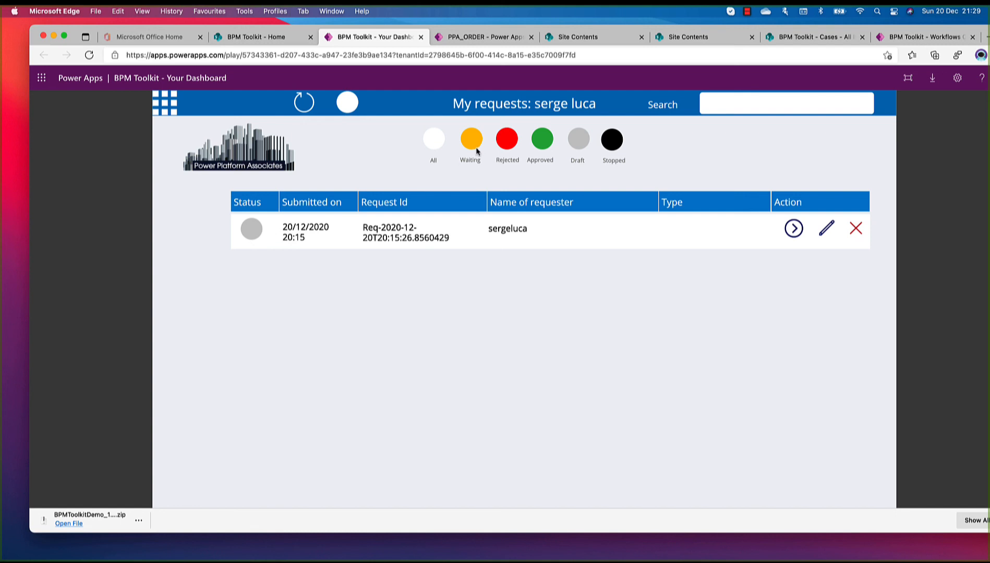
click(300, 111)
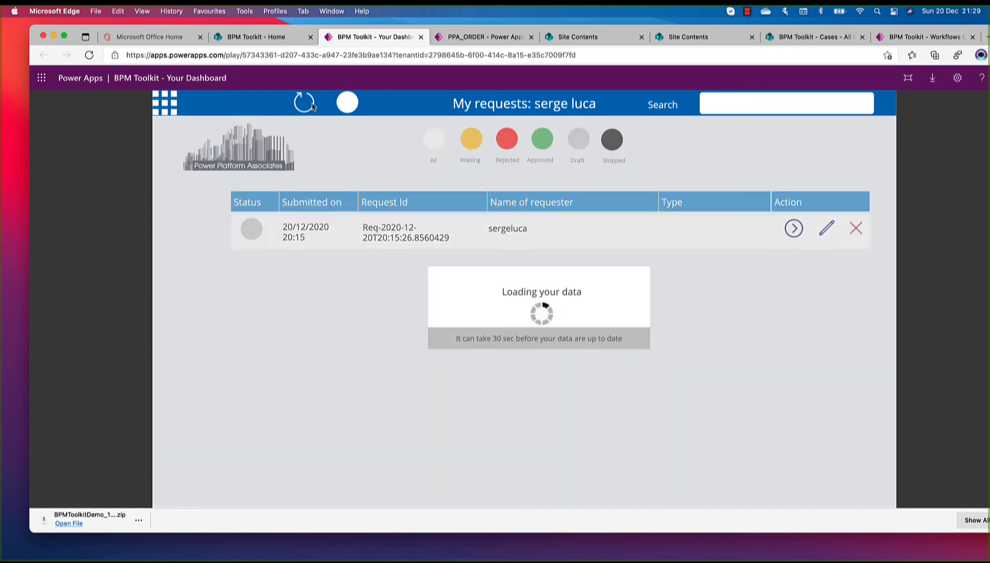
Keep refreshing the requester dashboard to follow the submitted order's status and the progress of its approval steps
click(300, 111)
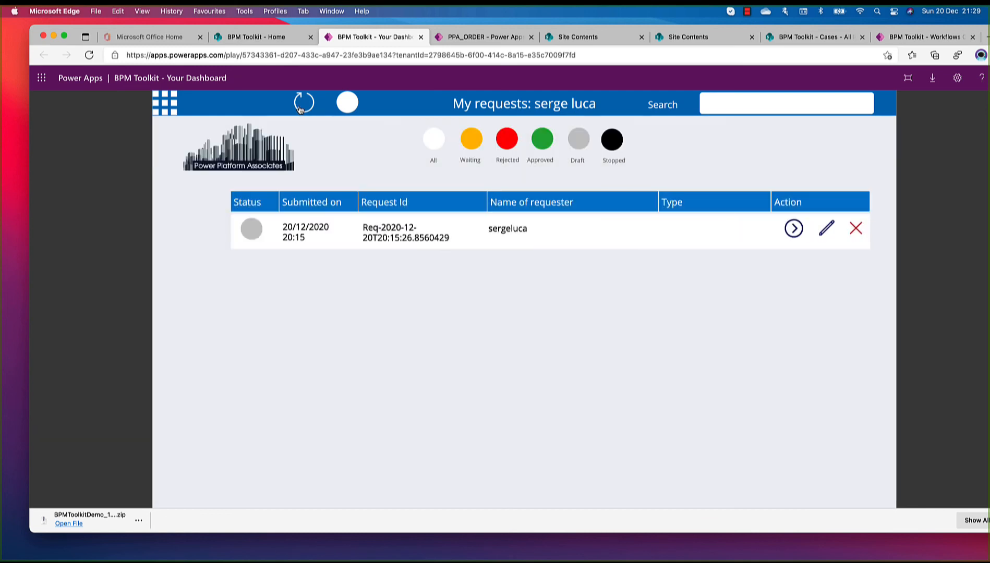
click(300, 110)
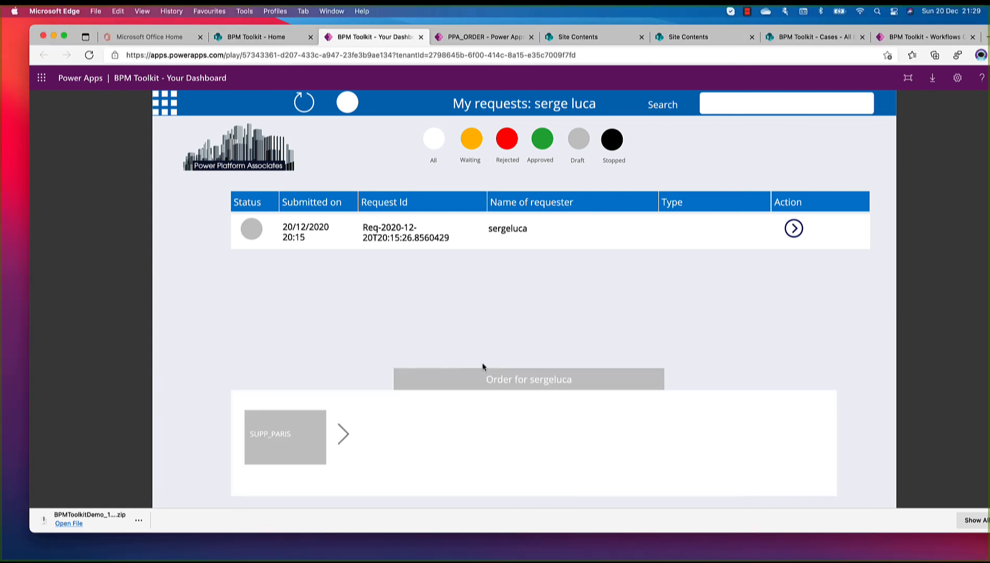
click(305, 108)
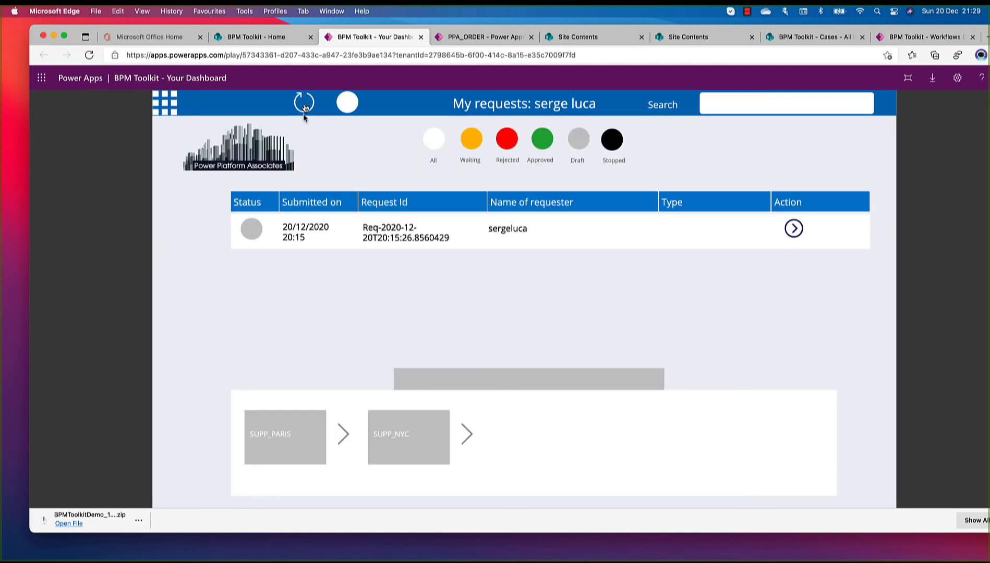
click(304, 110)
click(303, 109)
click(303, 109)
click(304, 110)
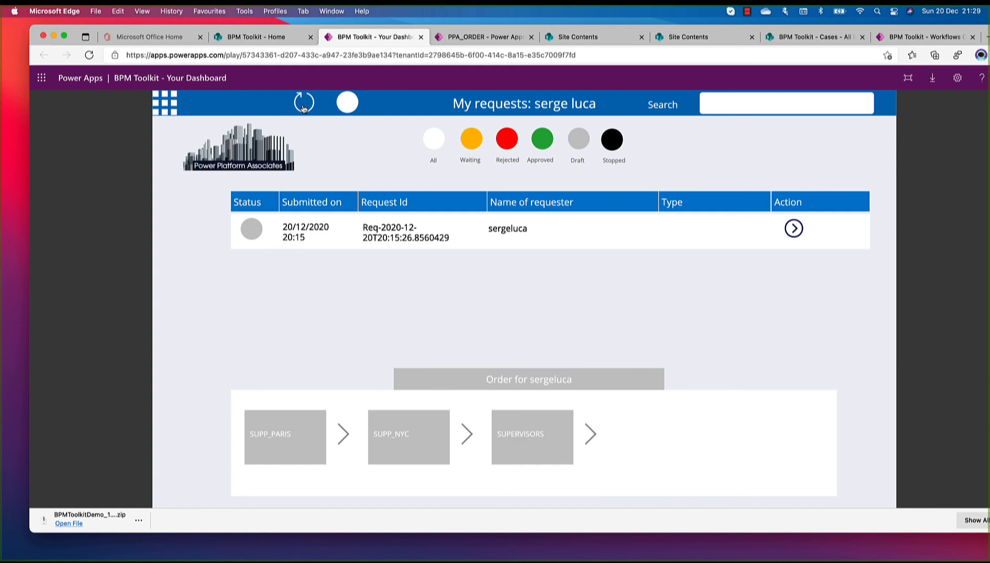
click(304, 109)
click(304, 108)
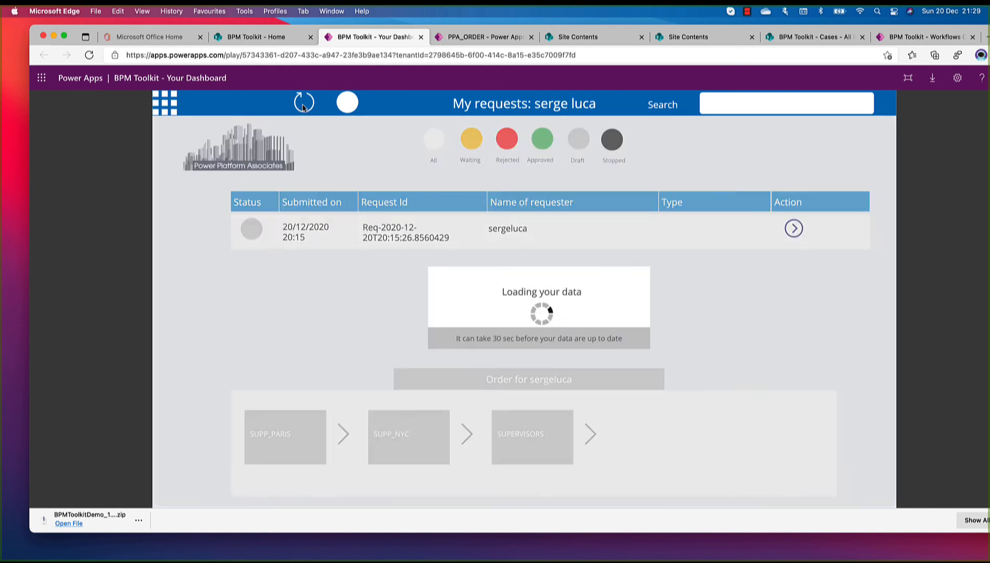
click(303, 109)
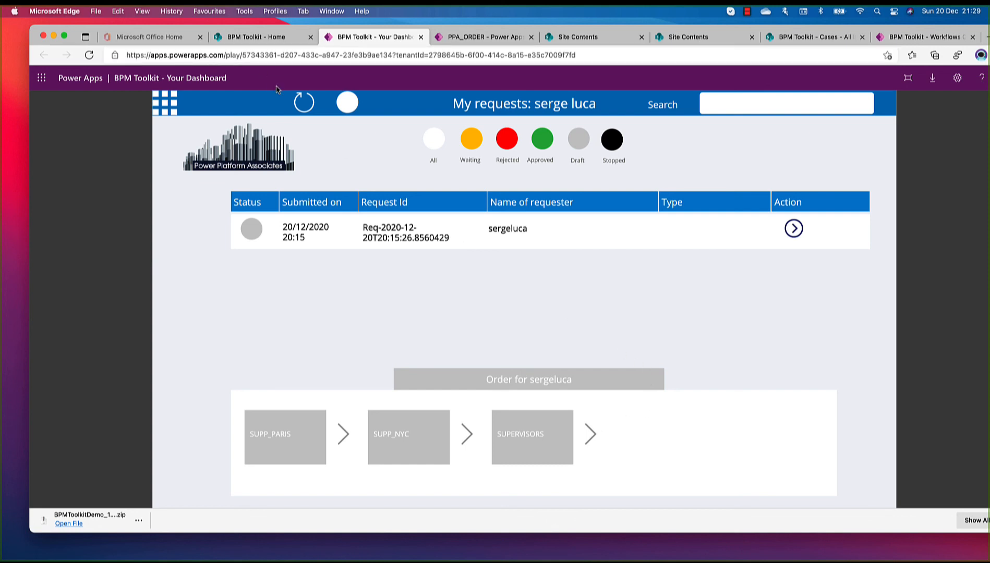
click(302, 103)
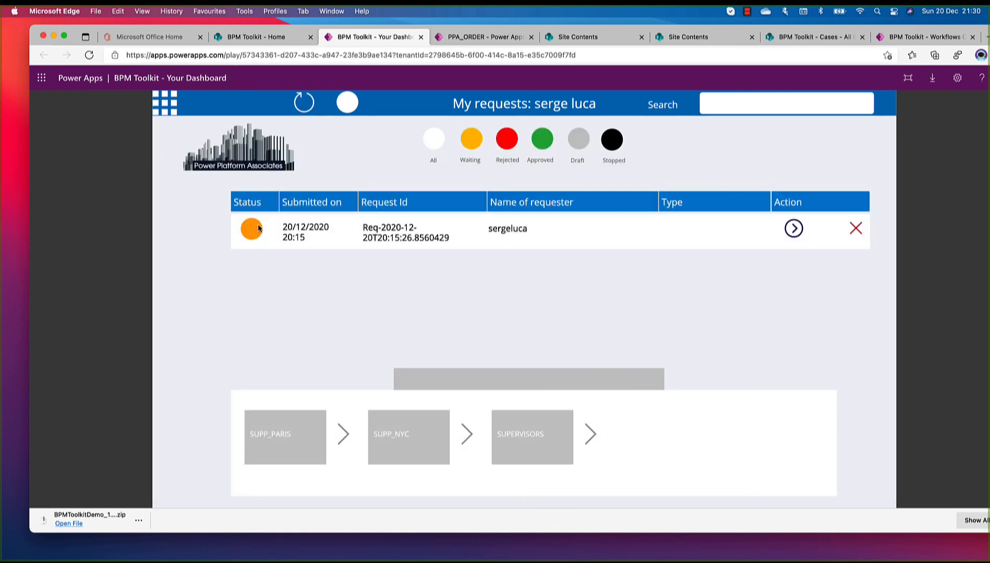
mouse_move(257, 236)
click(304, 102)
click(303, 104)
click(303, 104)
click(303, 103)
click(303, 104)
click(303, 104)
click(303, 103)
click(303, 104)
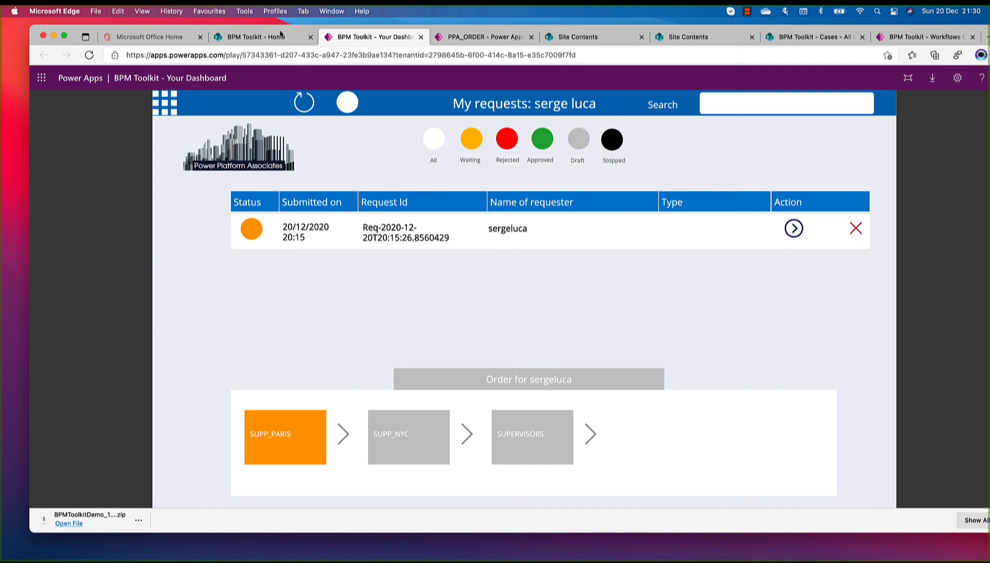
Open the Workflow Center from the BPM Toolkit home page, view the running order's form, and close it
click(281, 35)
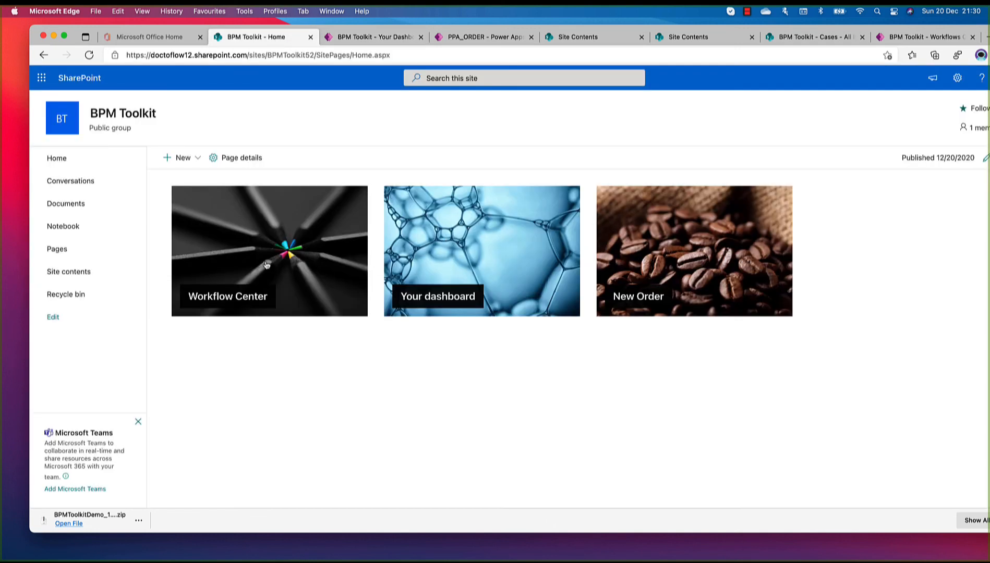
click(251, 266)
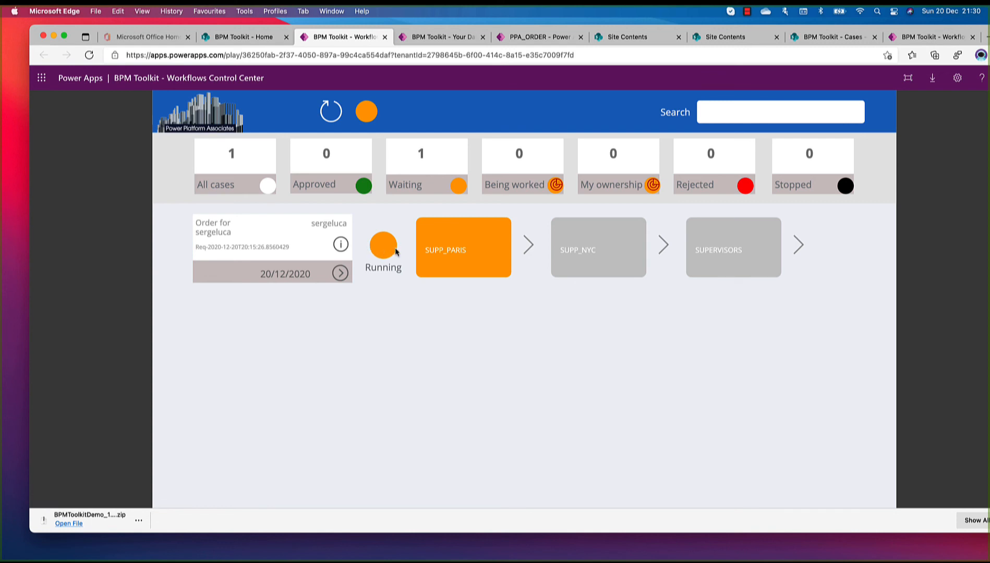
click(341, 245)
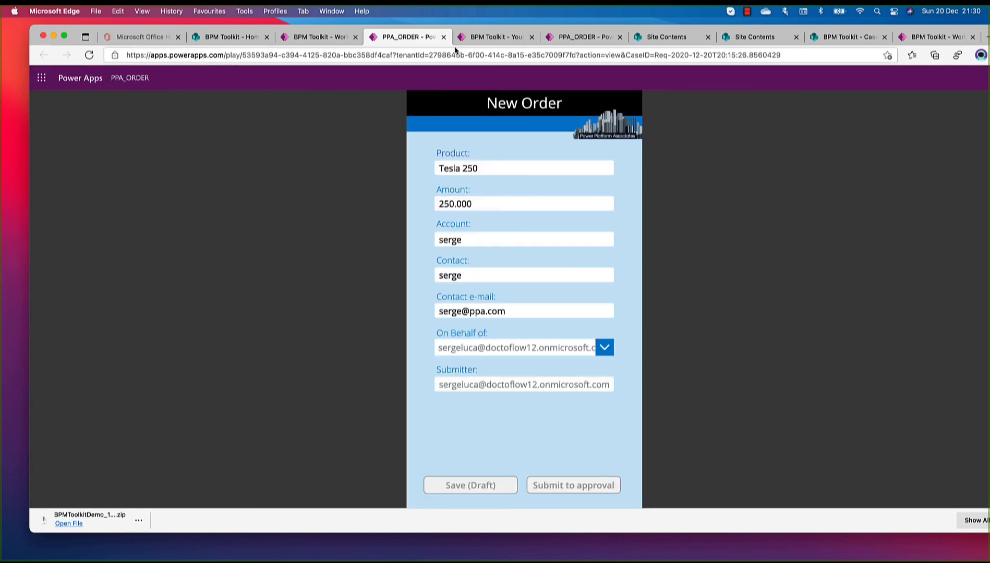
click(444, 37)
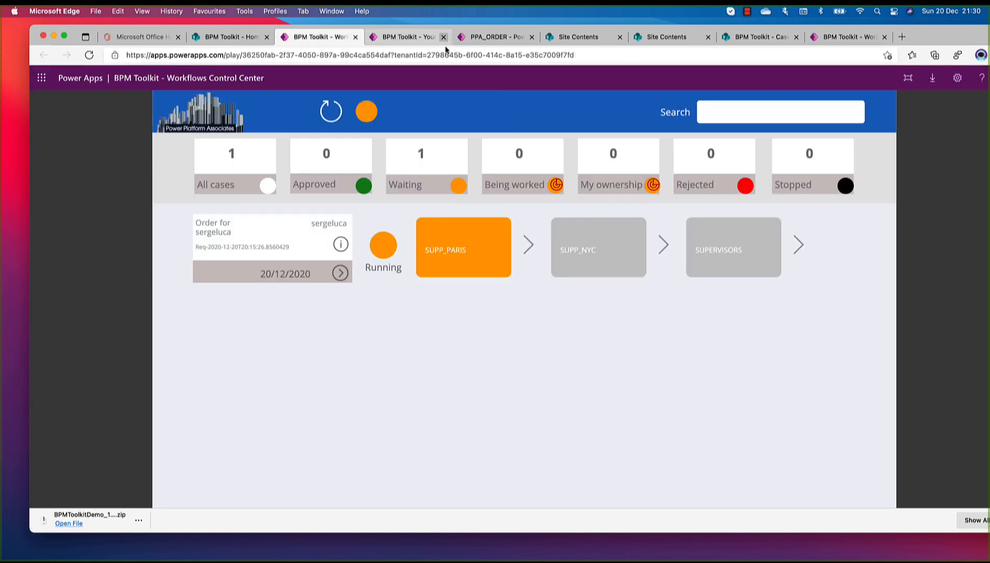
Take ownership of the order in its workflow panel and approve the SUPP_PARIS step with the comment "ok fine"
click(342, 276)
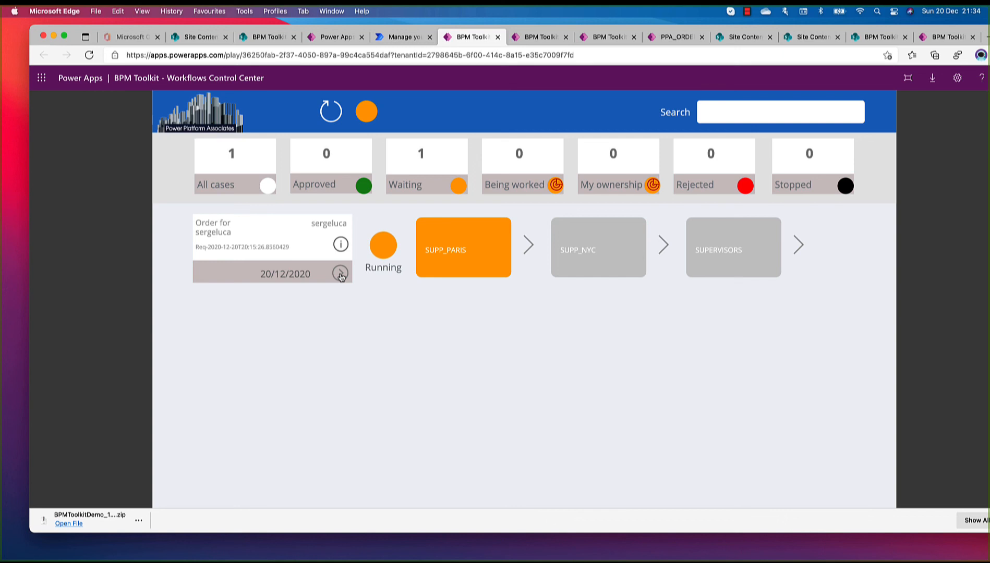
click(341, 276)
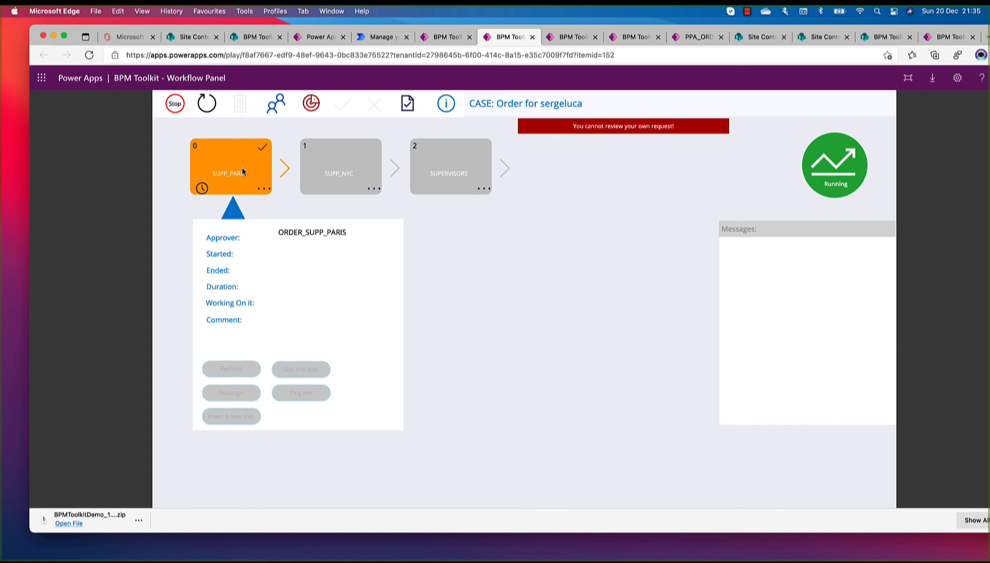
click(311, 106)
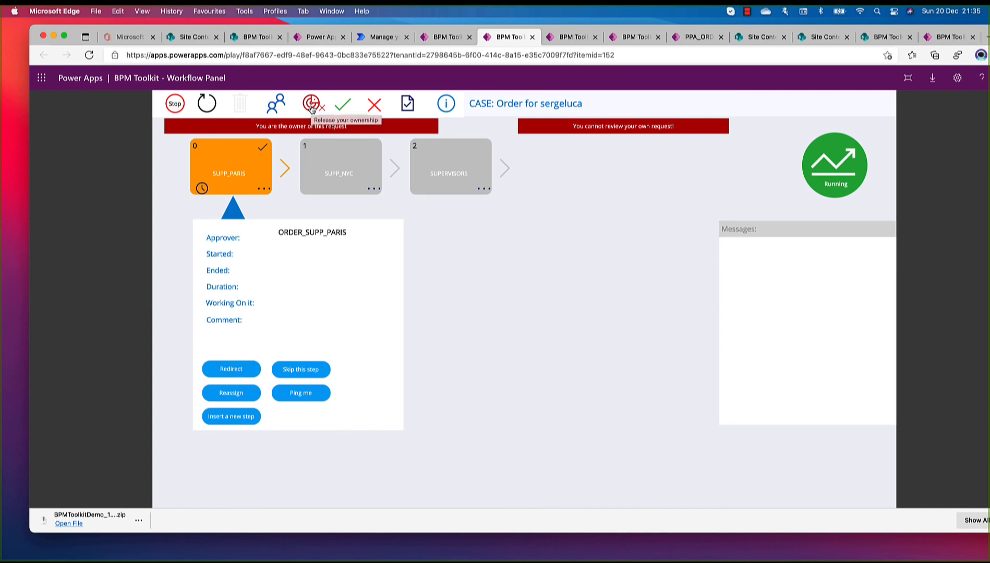
click(341, 106)
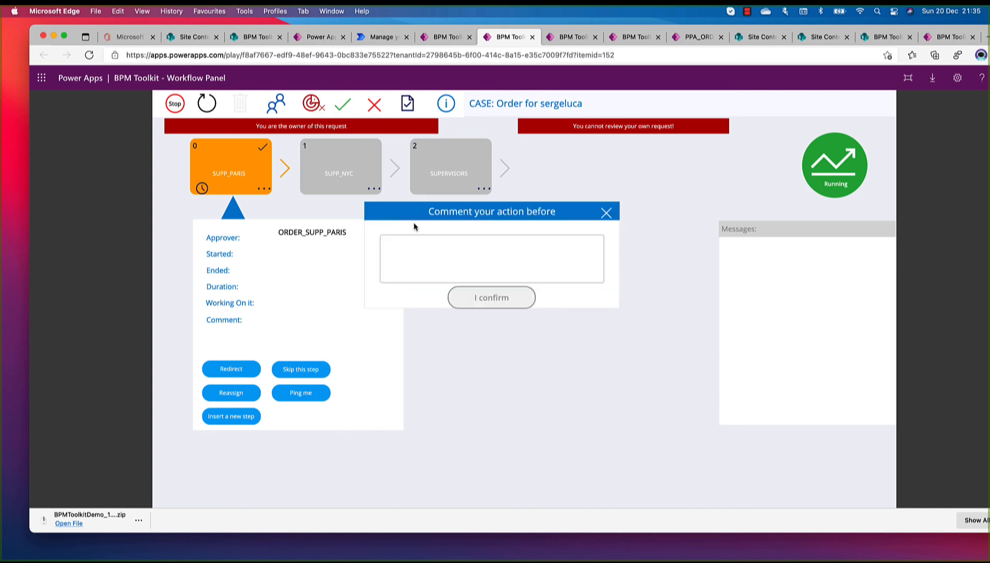
click(417, 251)
text(ok fine)
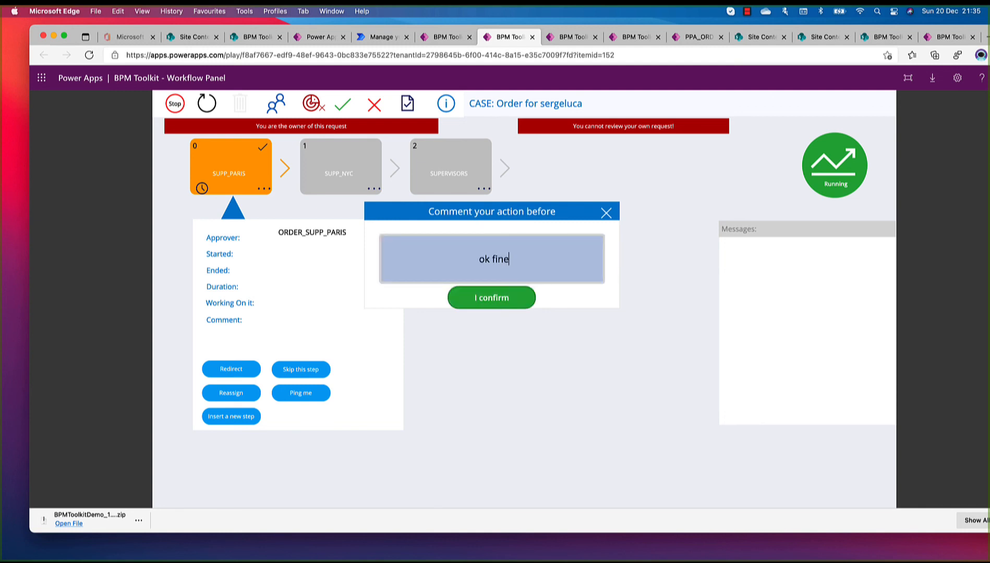
click(489, 302)
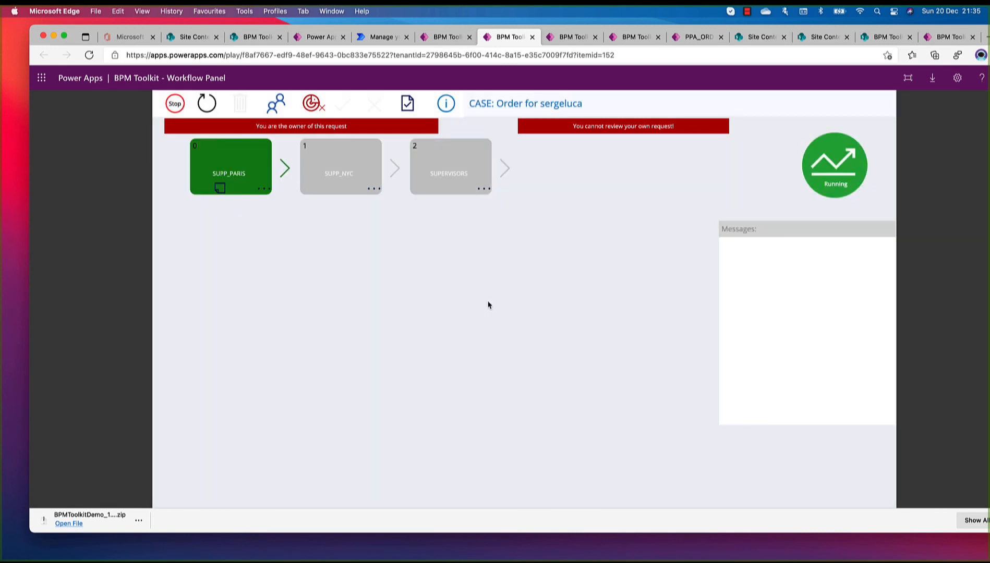
Refresh the workflow panel until the SUPP_NYC step is running, and view its details and your own roles
click(207, 104)
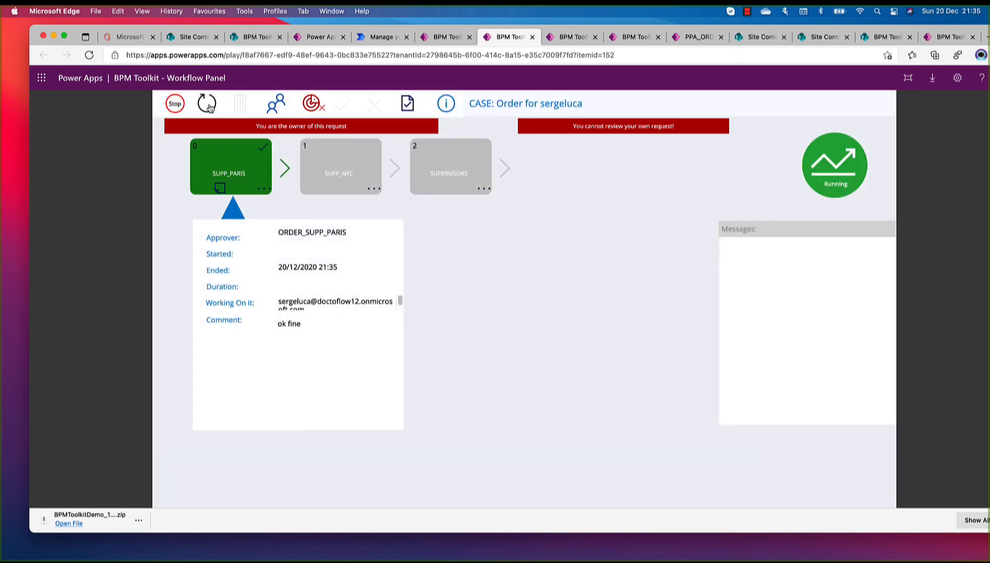
click(206, 104)
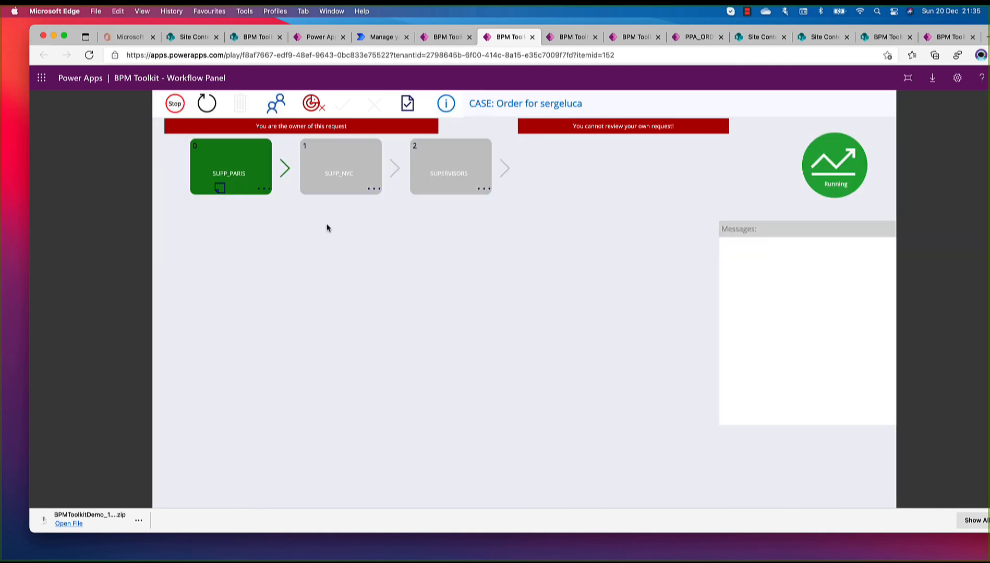
click(209, 108)
click(211, 111)
click(211, 110)
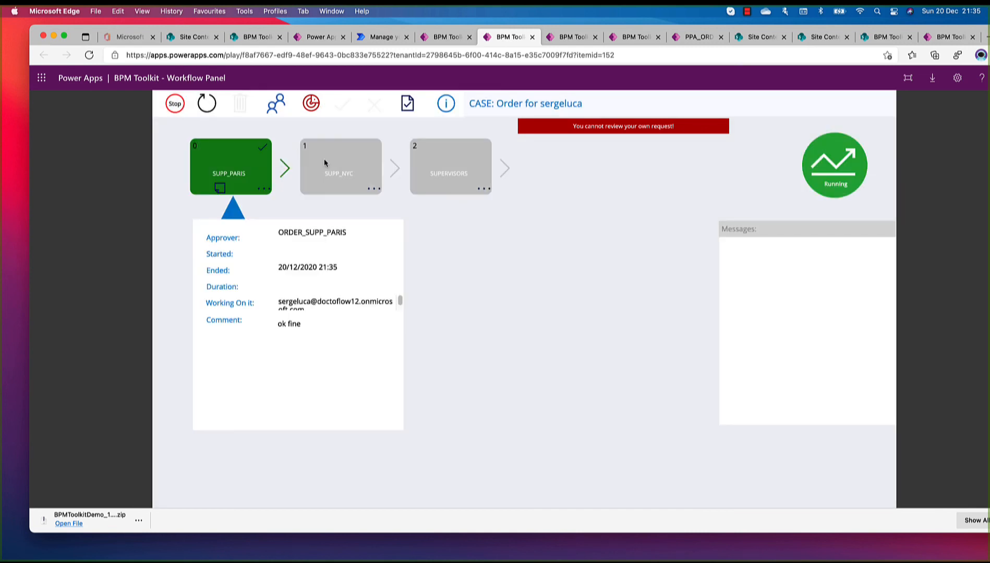
click(209, 109)
click(210, 109)
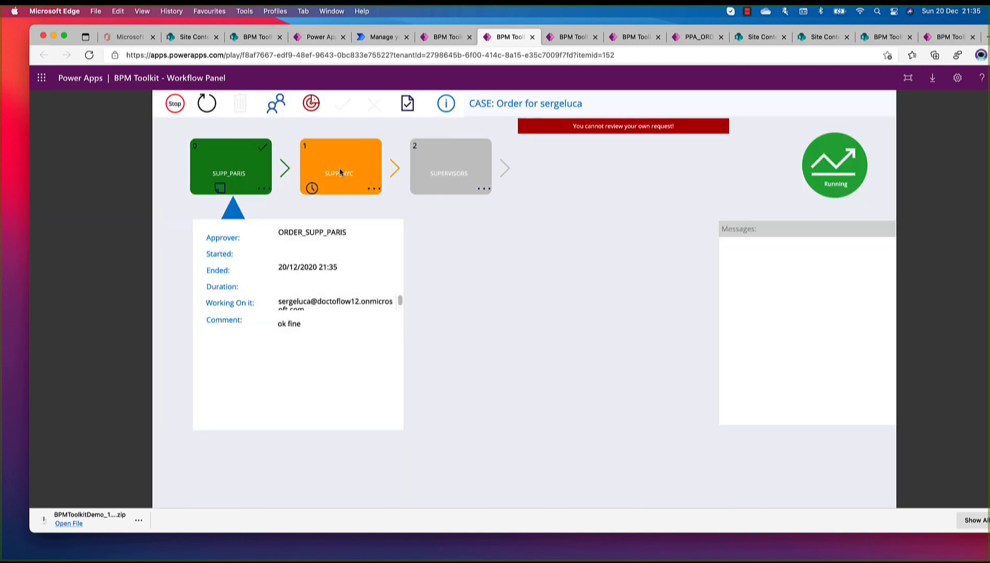
click(341, 175)
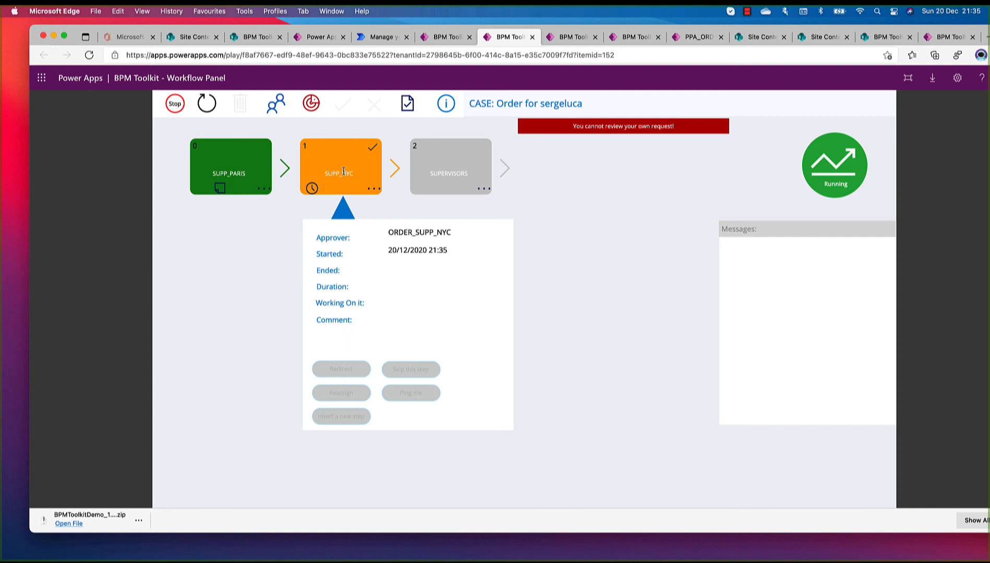
click(279, 106)
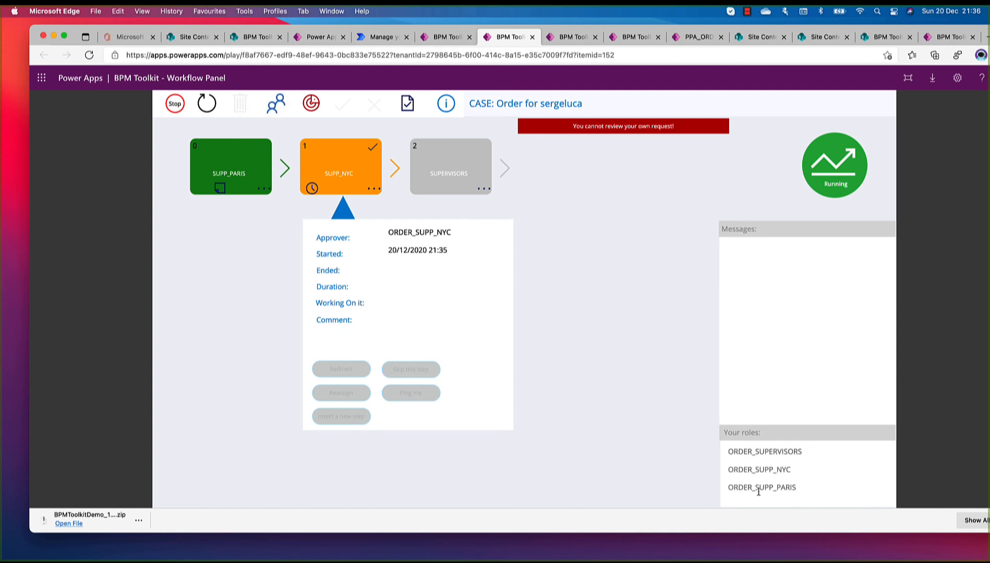
Take ownership of the order again and reject the SUPP_NYC step with the comment "no because..."
click(311, 109)
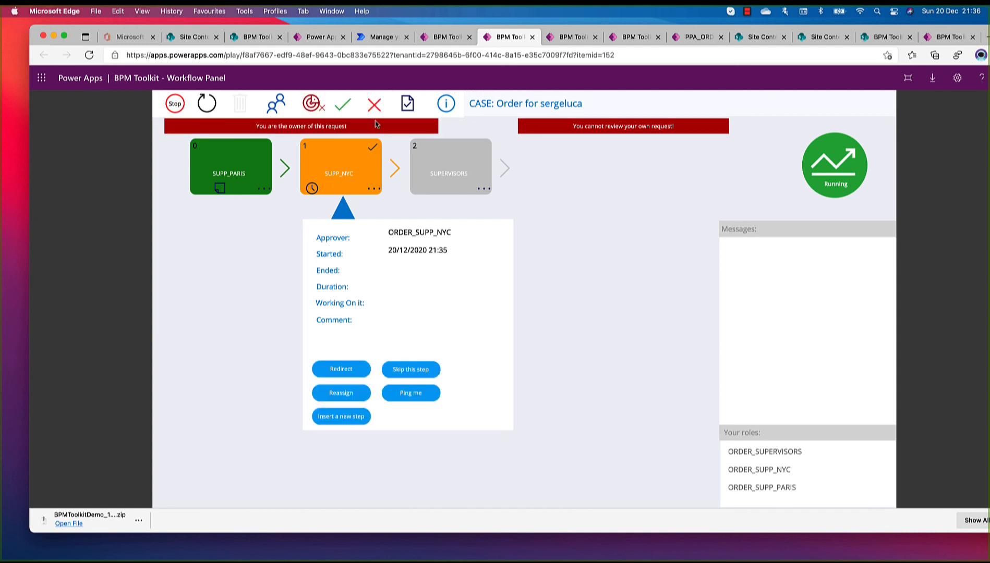
click(375, 106)
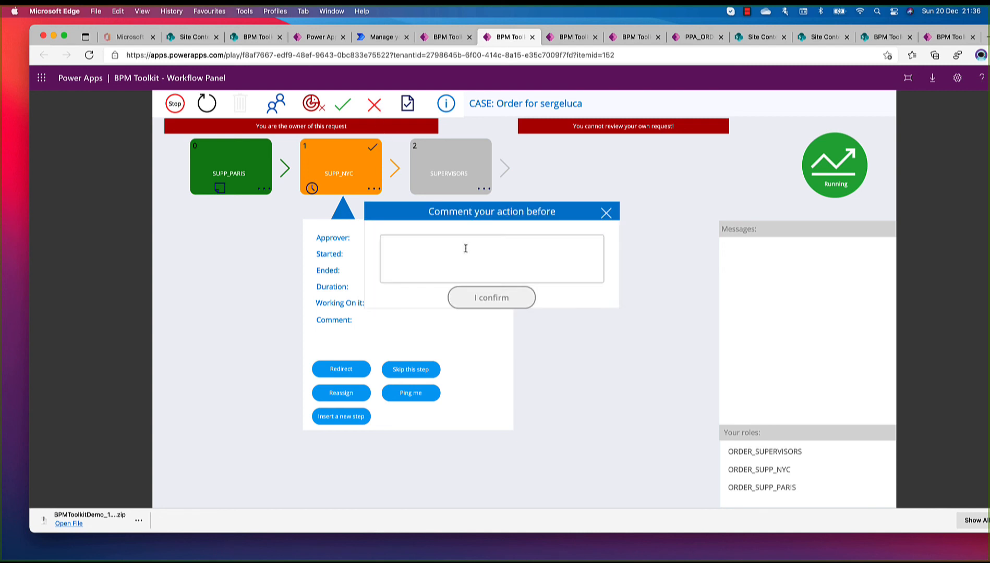
click(465, 254)
text(no becaus)
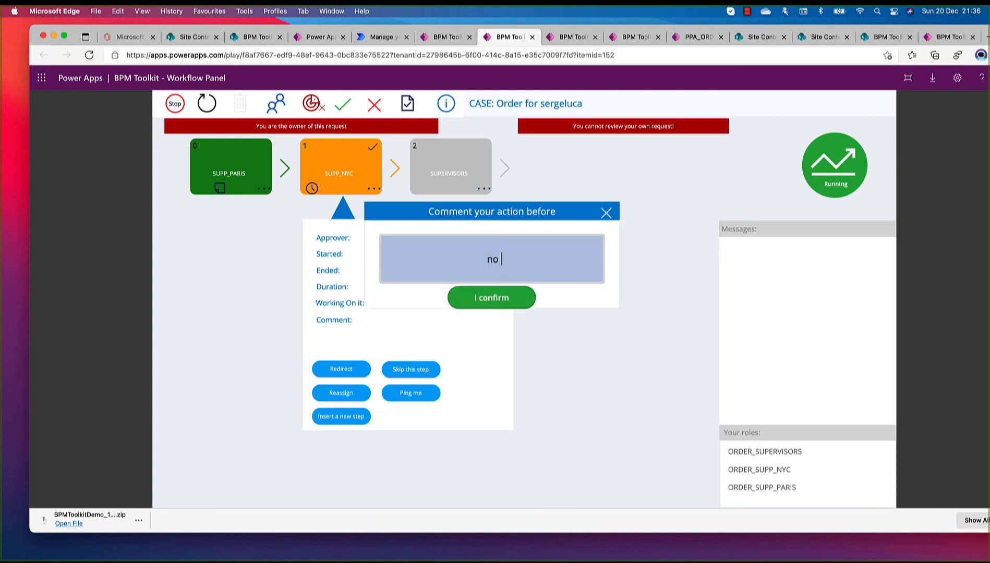
text(e...)
click(500, 298)
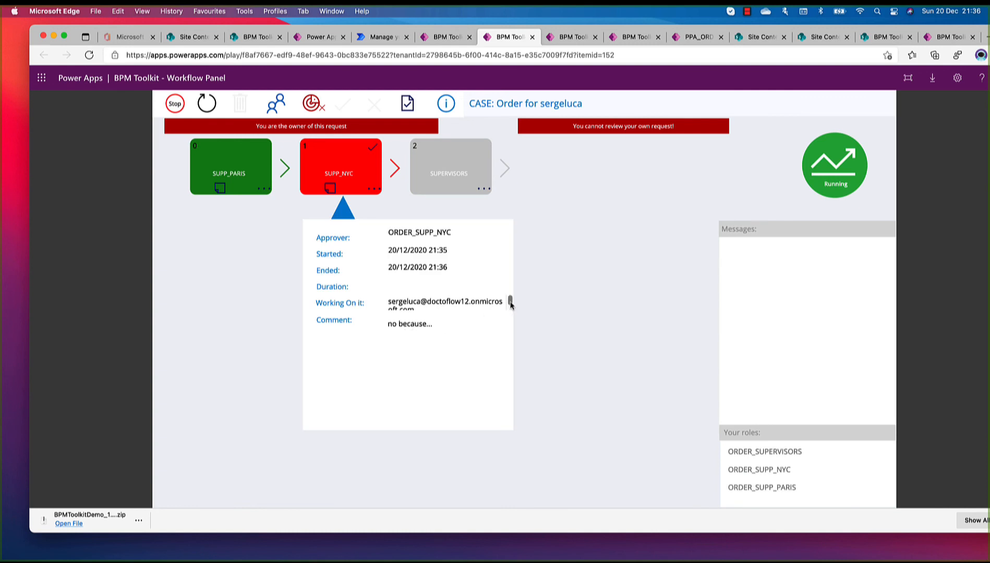
mouse_move(511, 302)
mouse_down()
mouse_move(511, 310)
mouse_move(511, 301)
mouse_up()
Check the SUPP_NYC step's details and refresh the workflow panel until the SUPERVISORS step is running
click(203, 106)
click(204, 105)
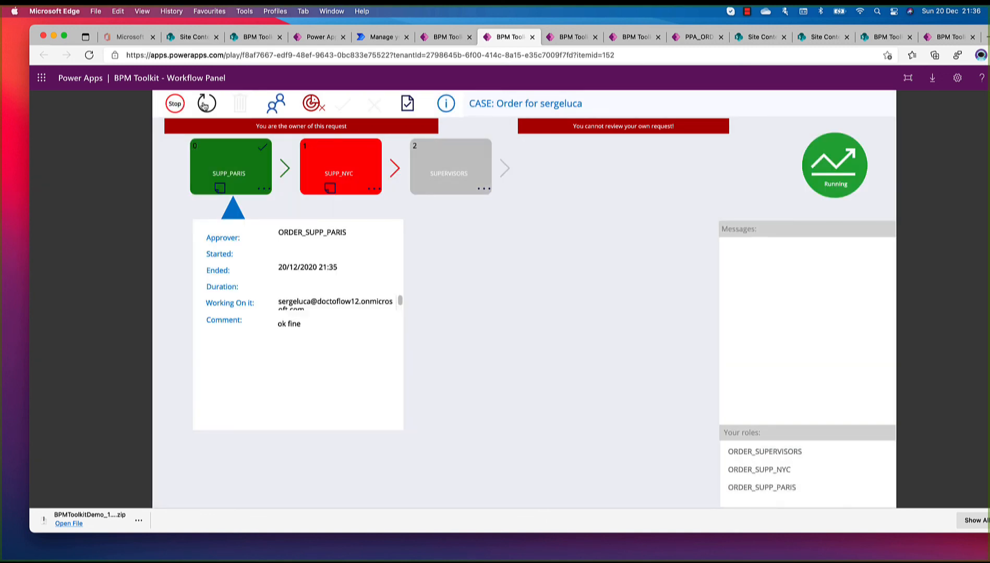
click(332, 162)
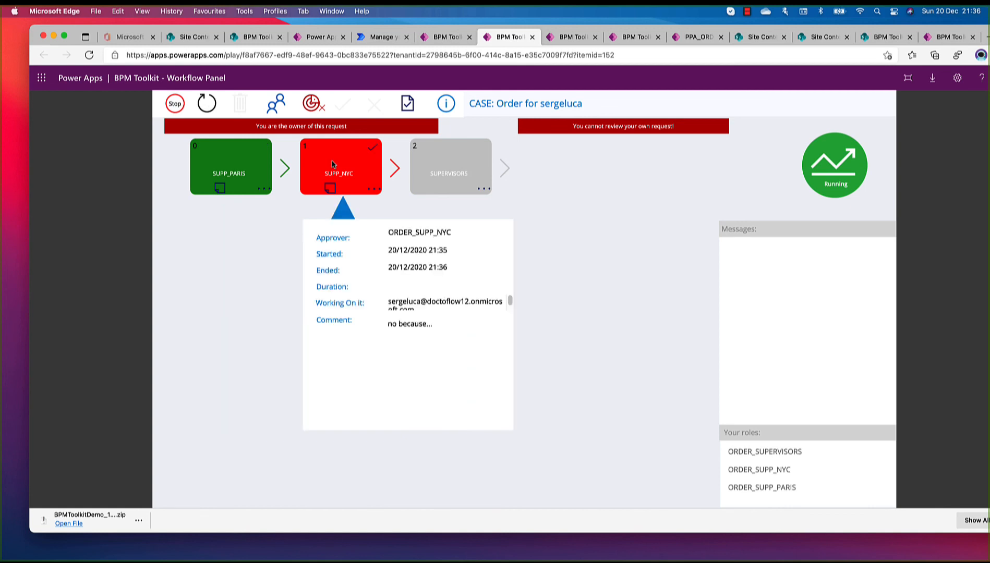
click(215, 107)
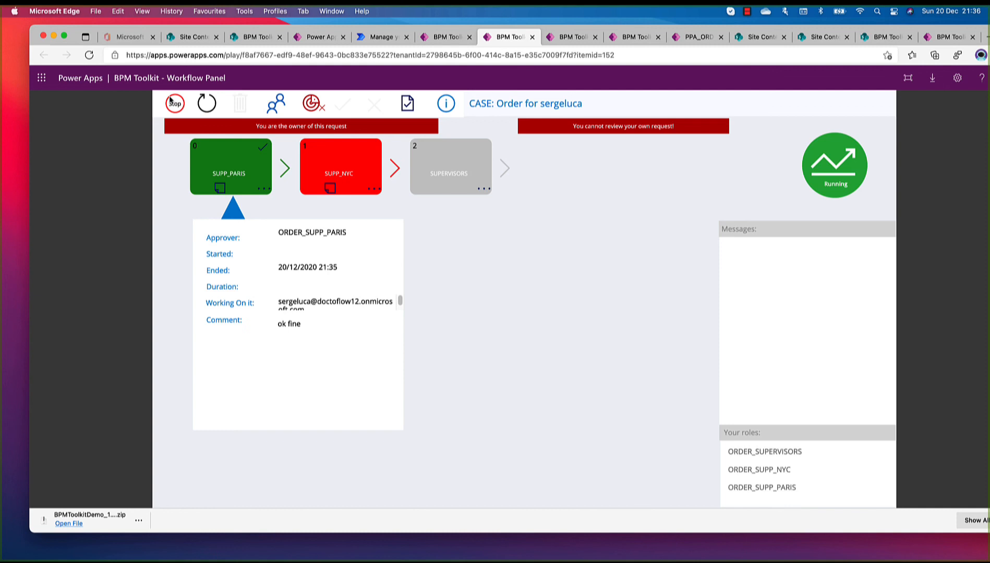
click(206, 105)
click(206, 106)
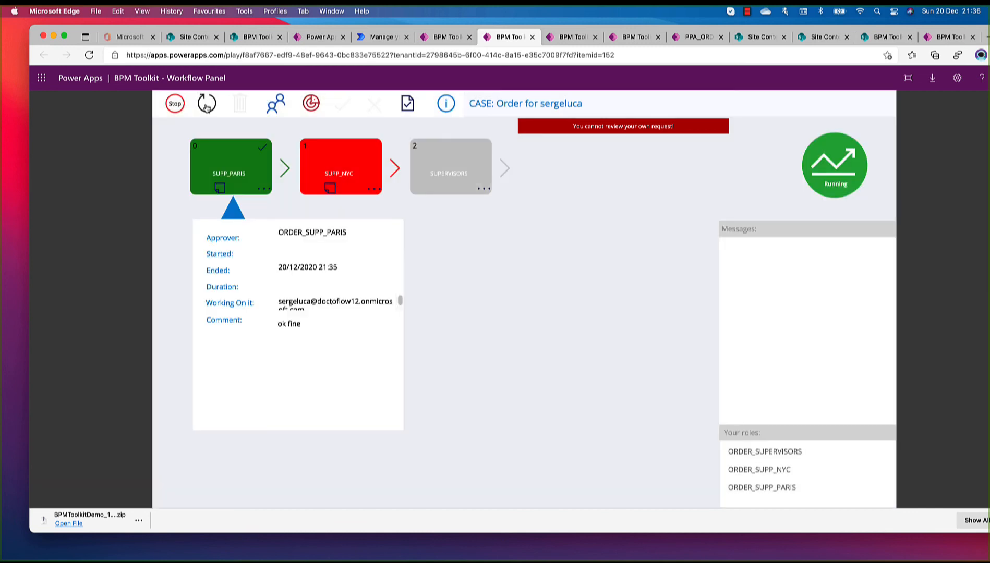
click(207, 107)
Take ownership of the order and approve the SUPERVISORS step with the comment "ok", refreshing the workflow panel until the workflow ends
click(466, 167)
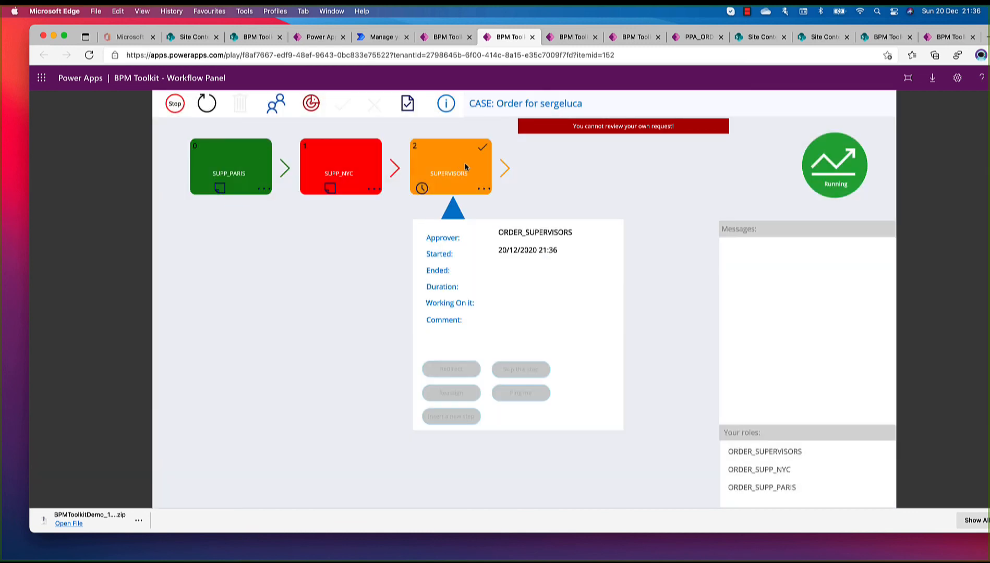
click(312, 104)
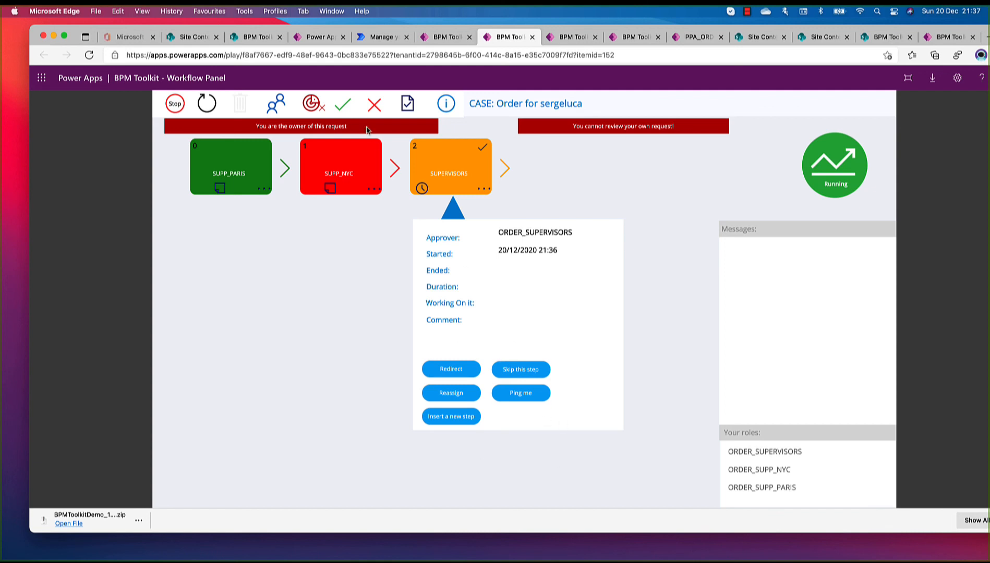
click(343, 105)
click(431, 250)
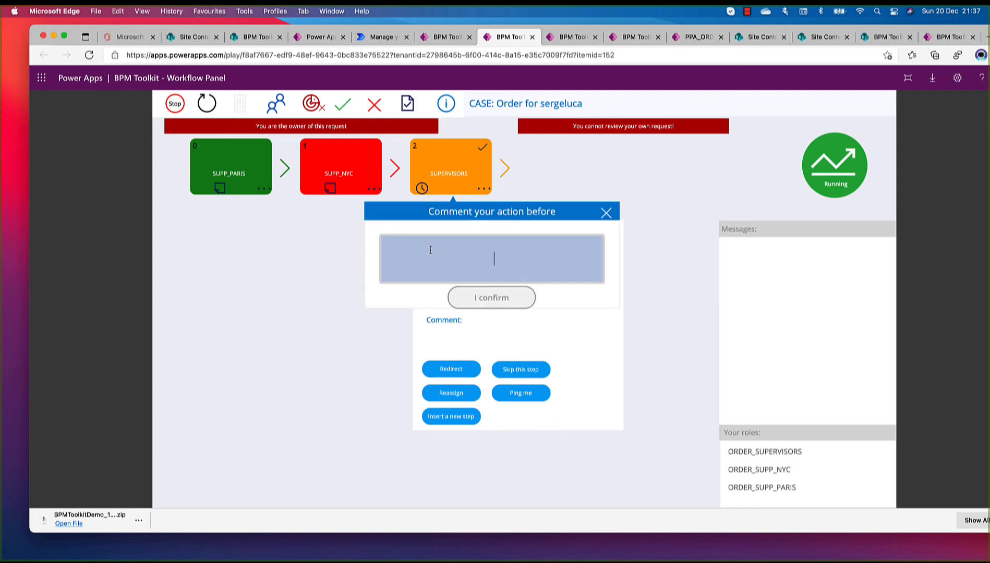
text(ok)
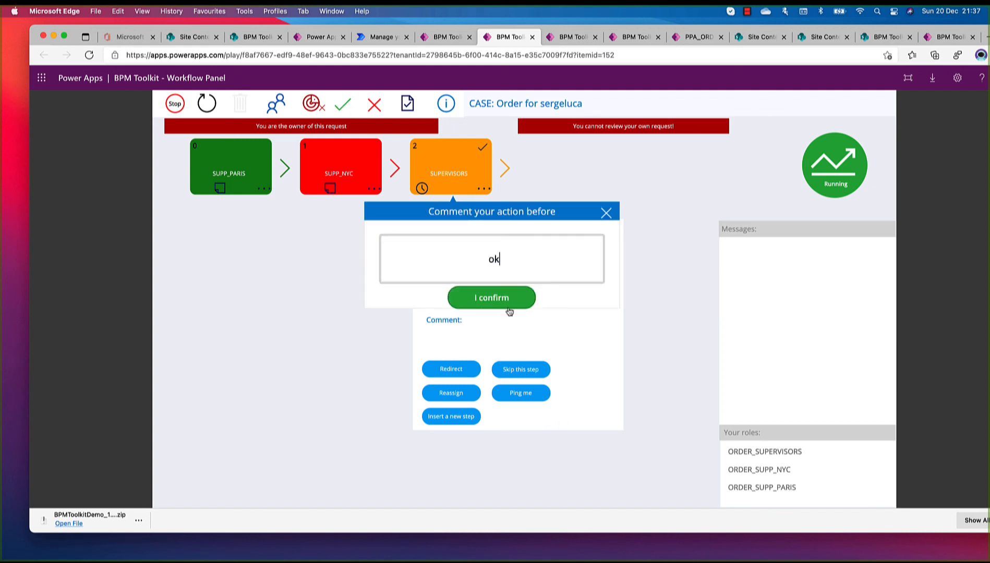
click(507, 308)
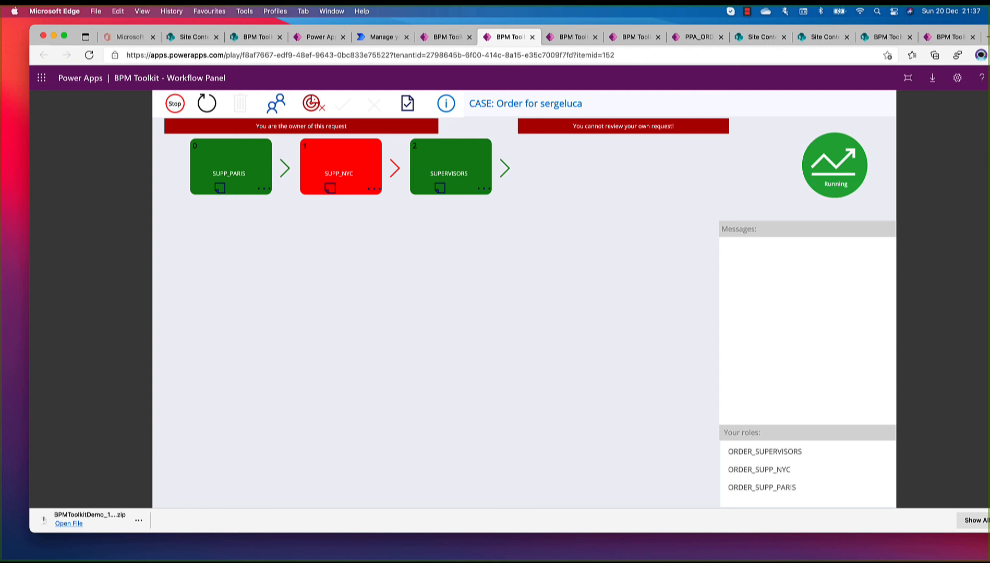
click(211, 106)
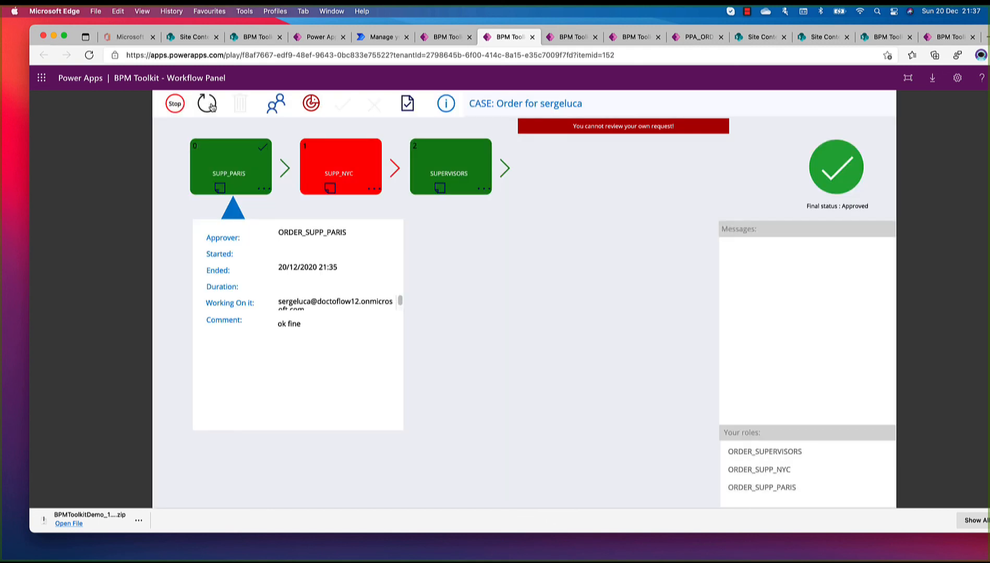
click(210, 106)
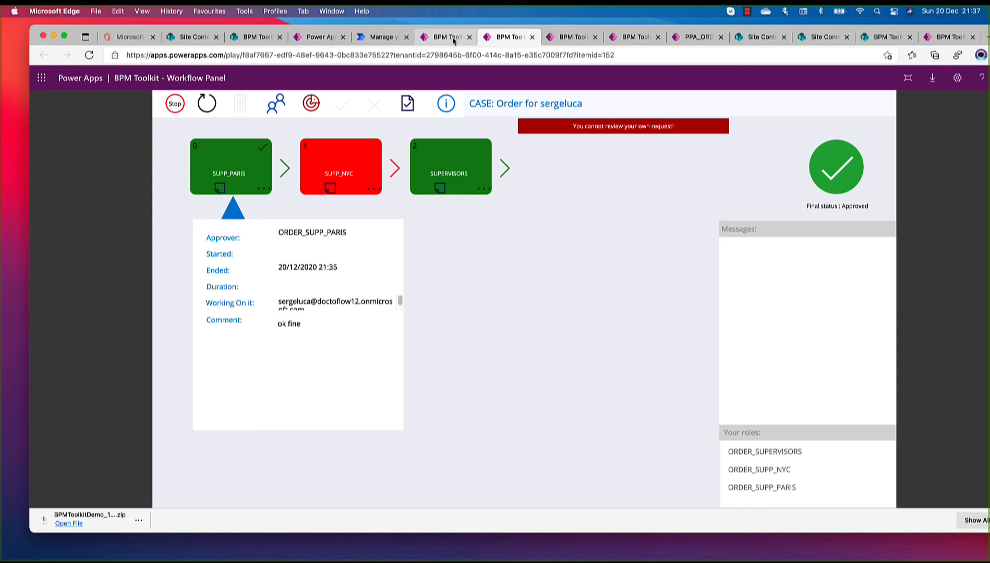
Close the workflow panel, then refresh the Workflows Control Center and filter its cases to Approved
click(532, 37)
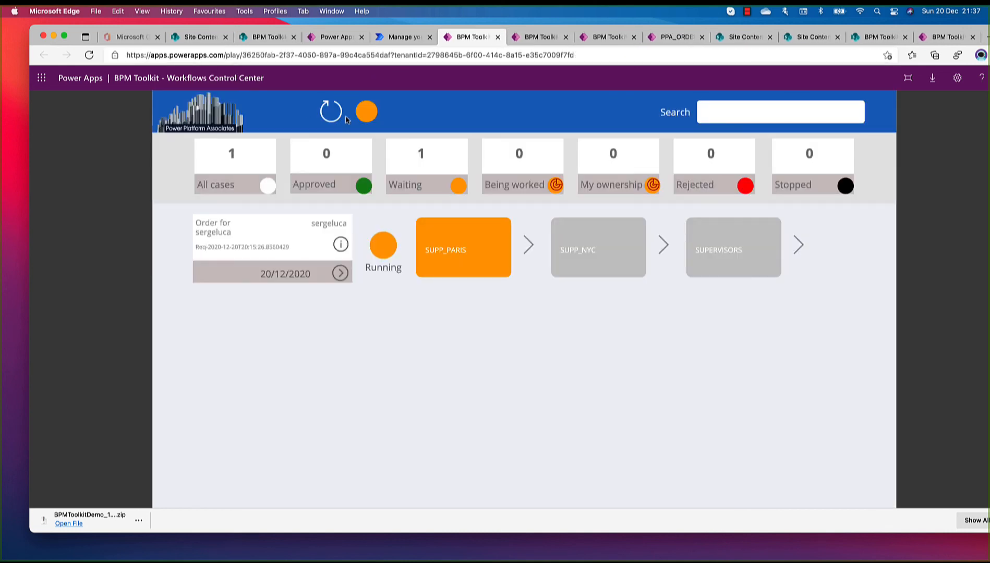
click(345, 118)
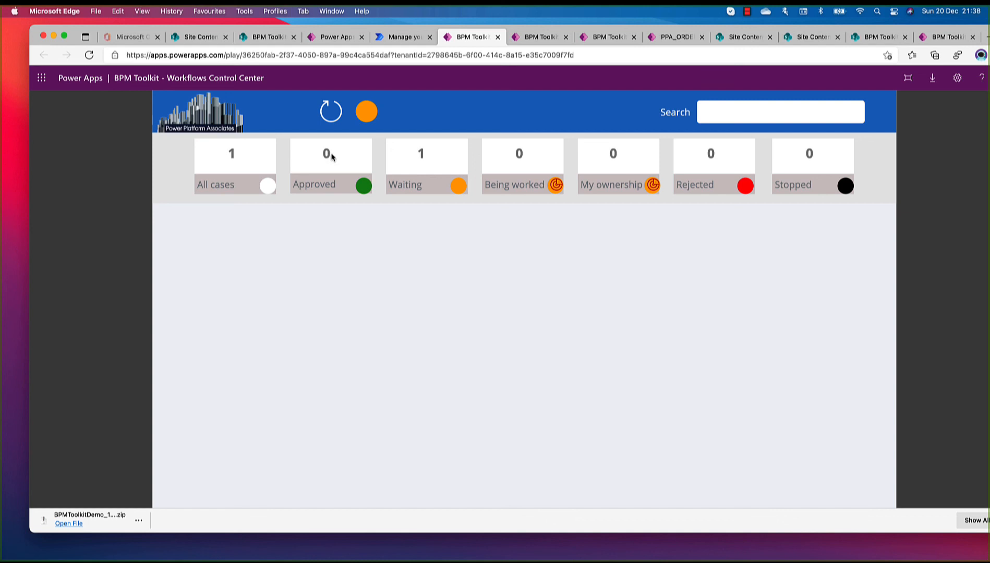
click(363, 187)
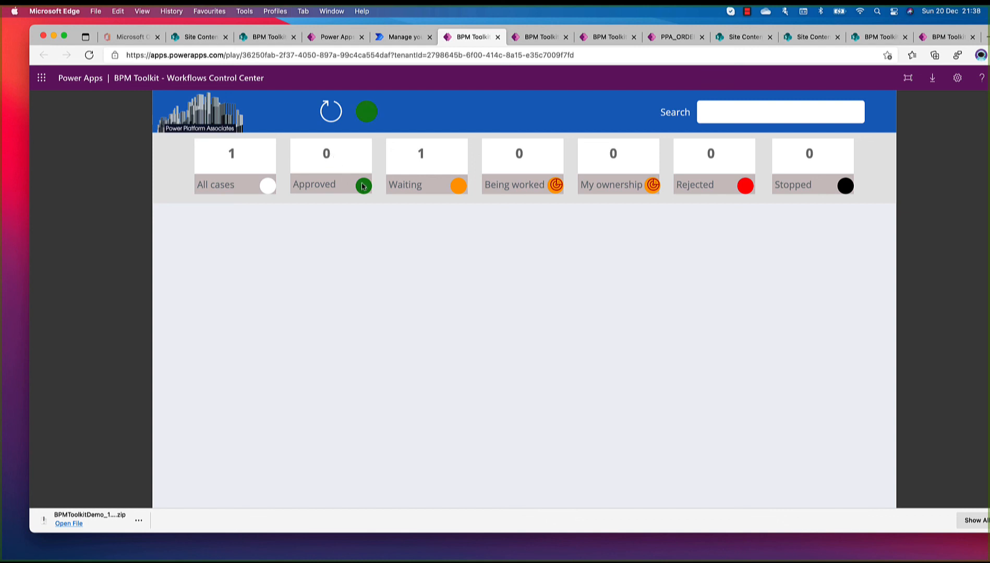